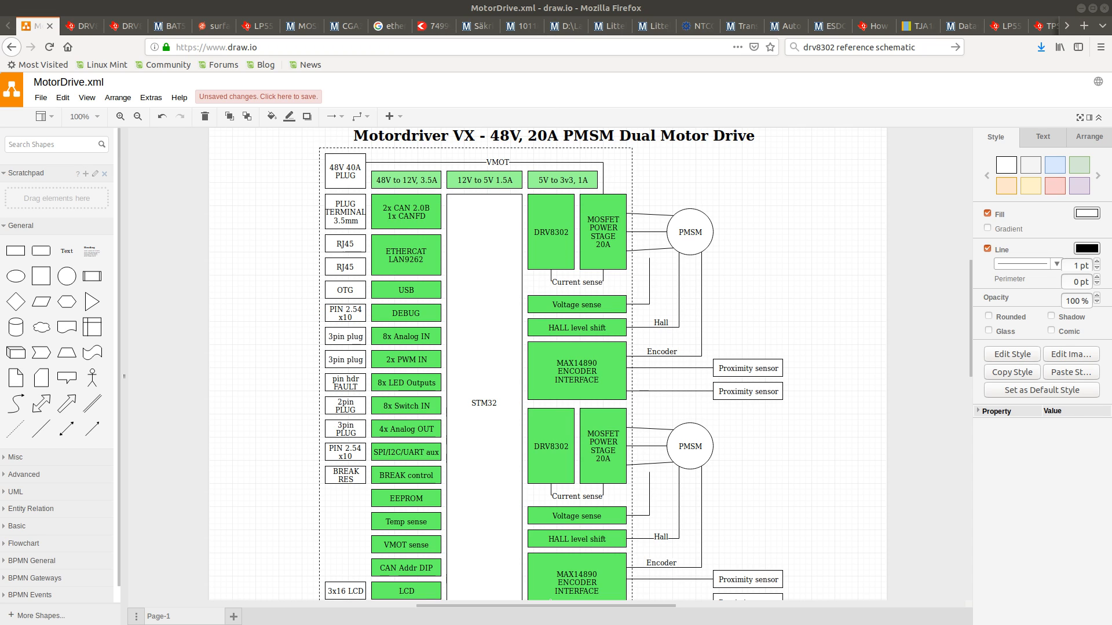
Step: Switch to the LibreOffice Calc review spreadsheet and examine the green-marked component rows and the connector rows below them
key(alt+Tab)
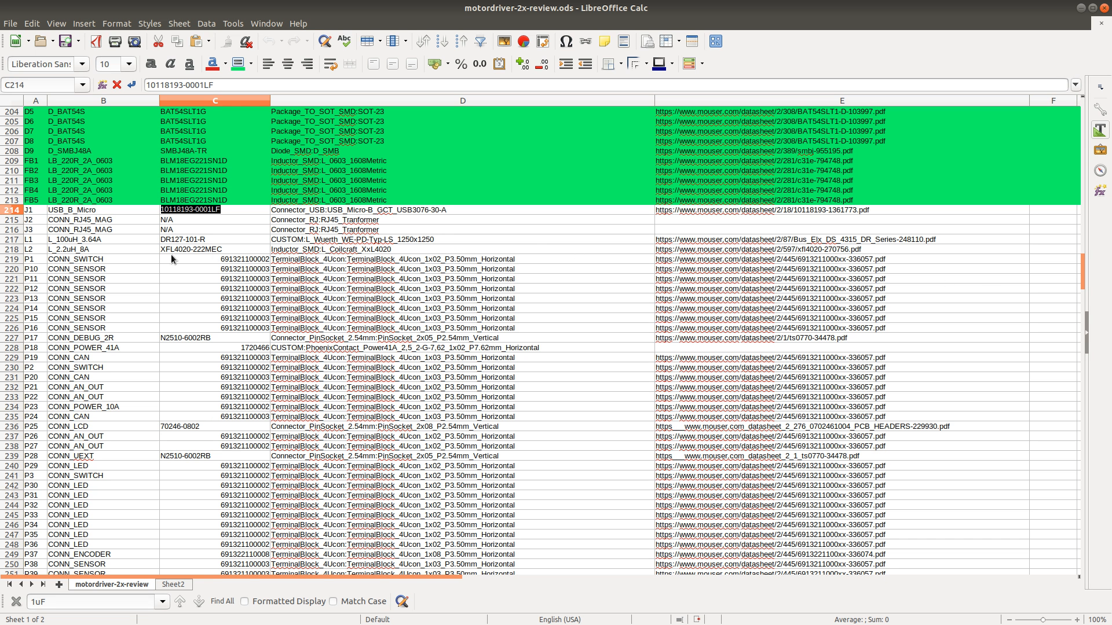
scroll(193, 254, up, 1)
scroll(193, 258, up, 11)
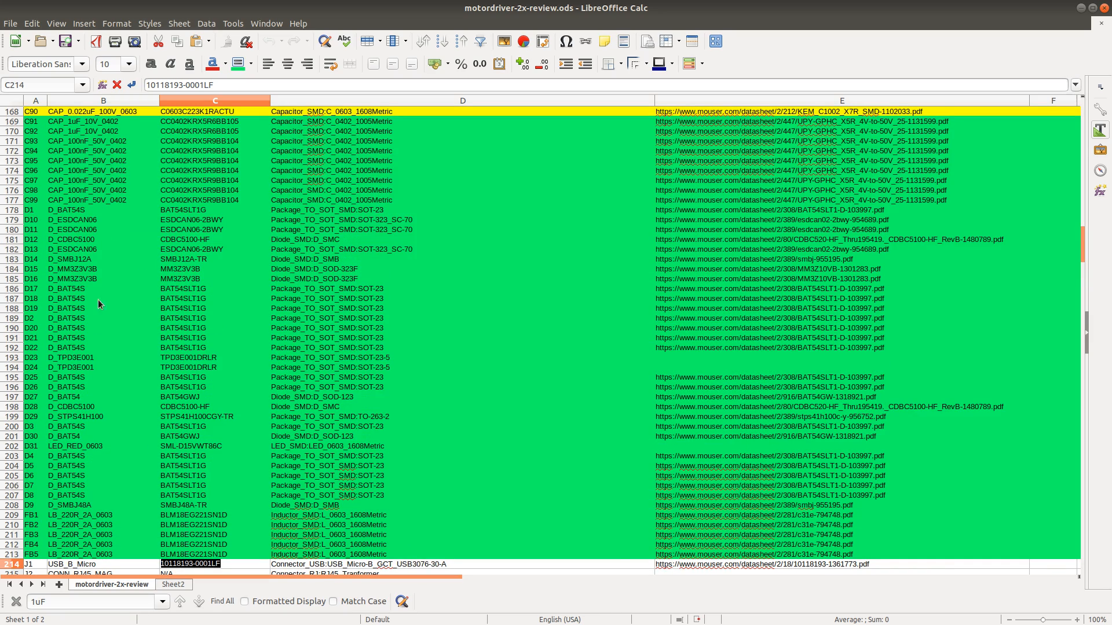
scroll(95, 380, down, 3)
scroll(106, 377, down, 4)
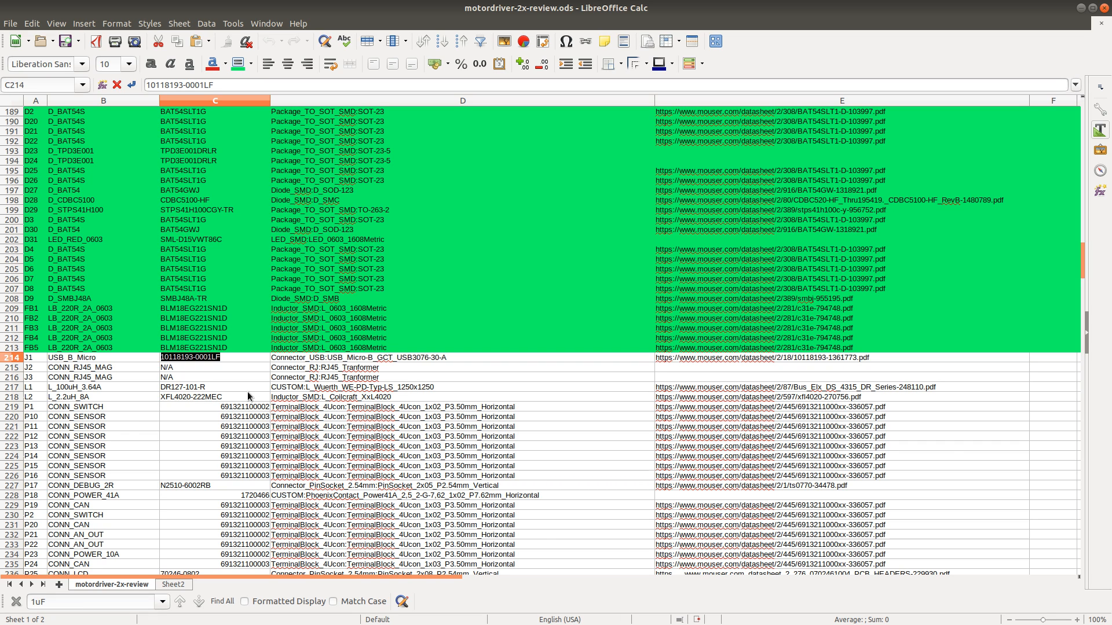
scroll(247, 391, down, 9)
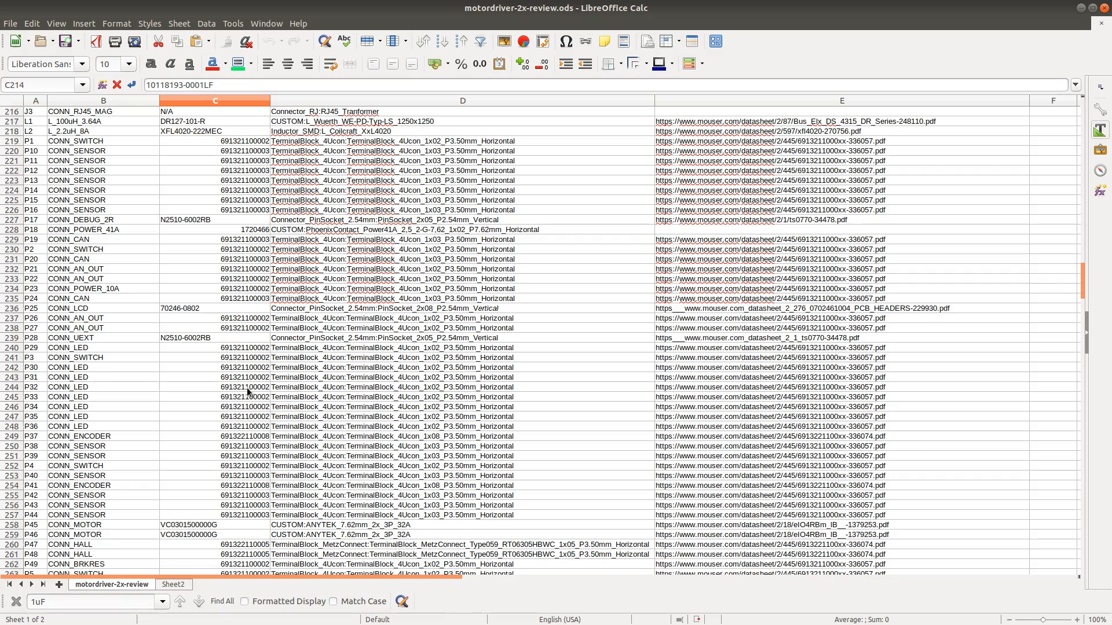
scroll(248, 391, down, 8)
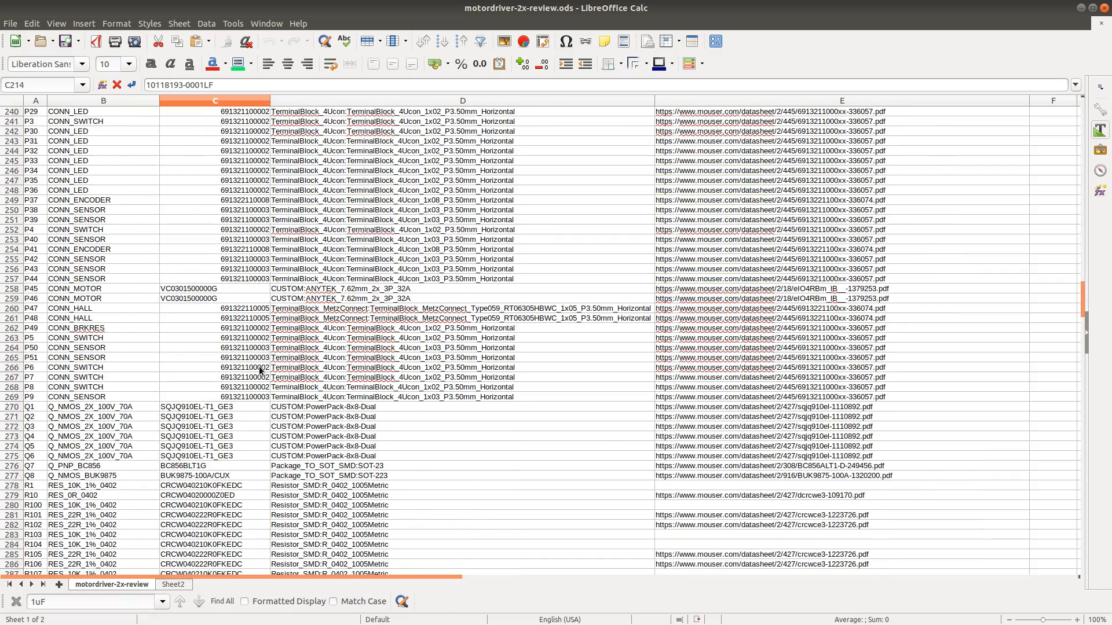
scroll(259, 366, up, 19)
scroll(76, 362, down, 4)
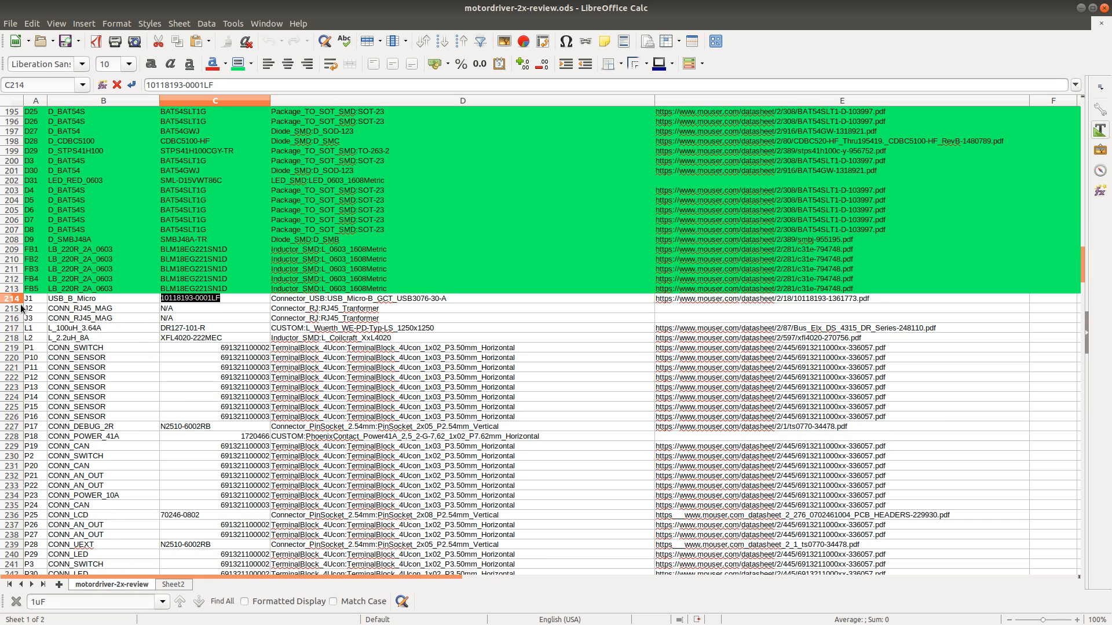
click(234, 299)
double_click(235, 298)
key(ctrl+c)
Step: Switch to the KiCad project window and open the motordriver-2x schematic in Eeschema
key(alt+Tab)
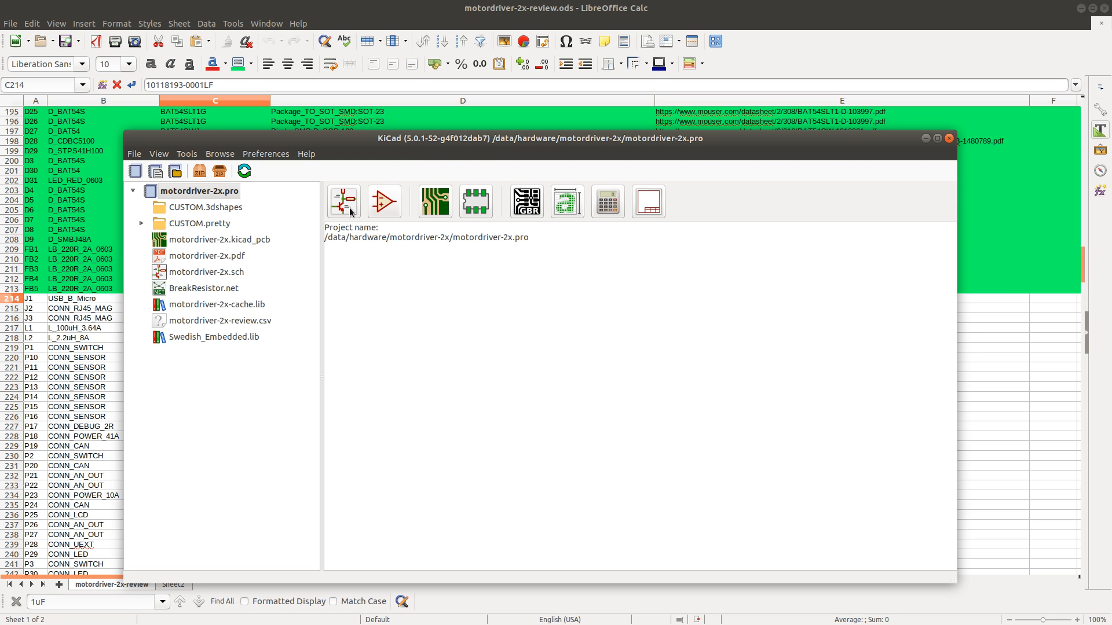
drag(408, 145, 439, 101)
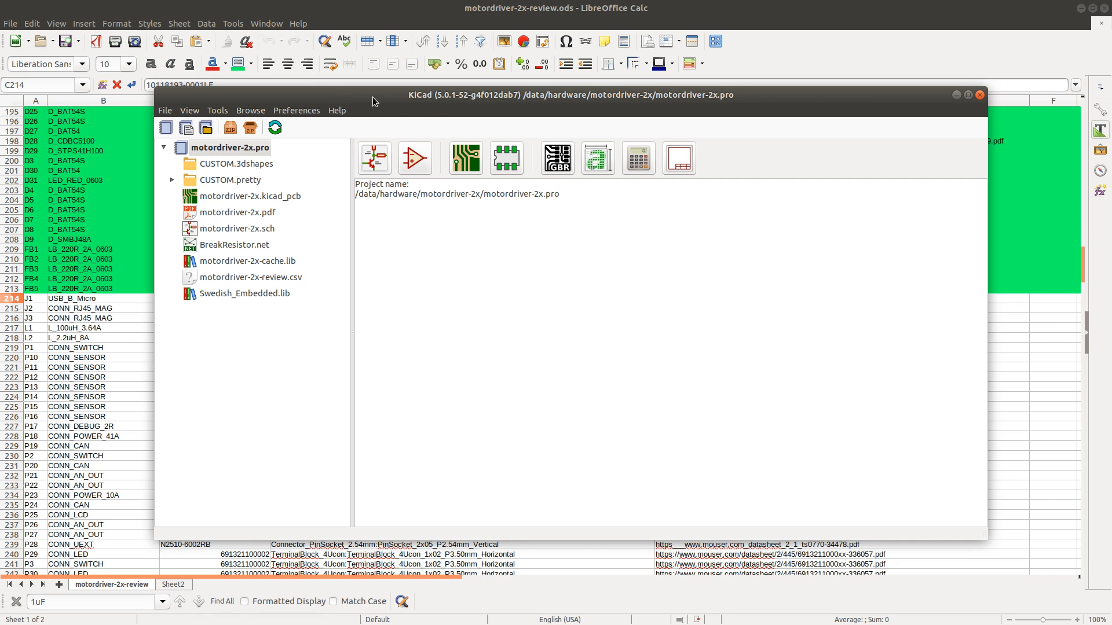
drag(370, 99, 434, 156)
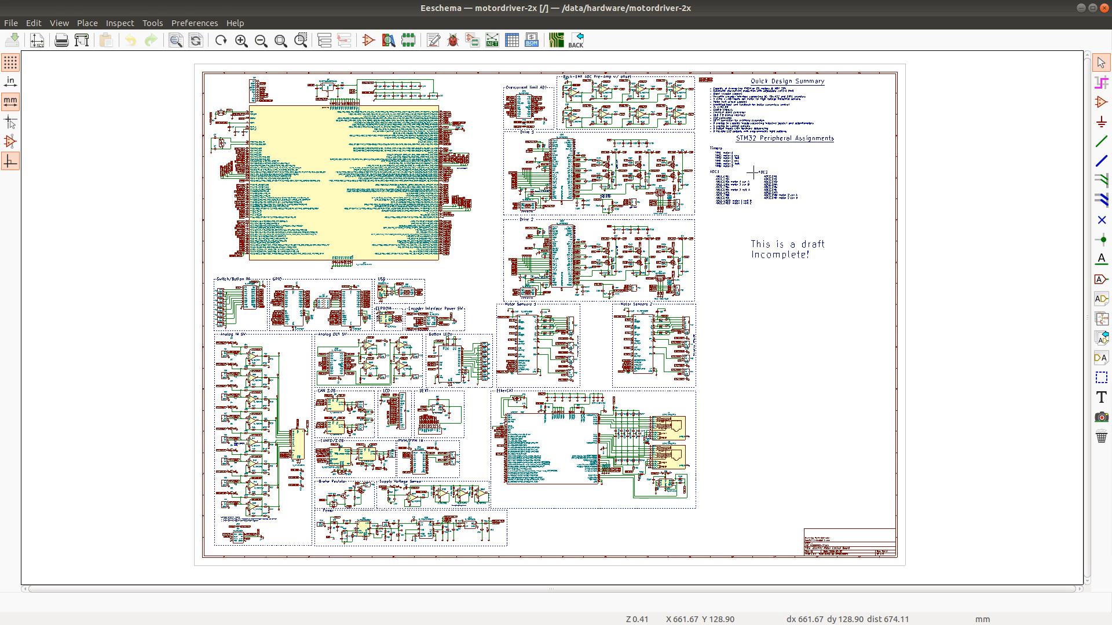
key(alt+Tab)
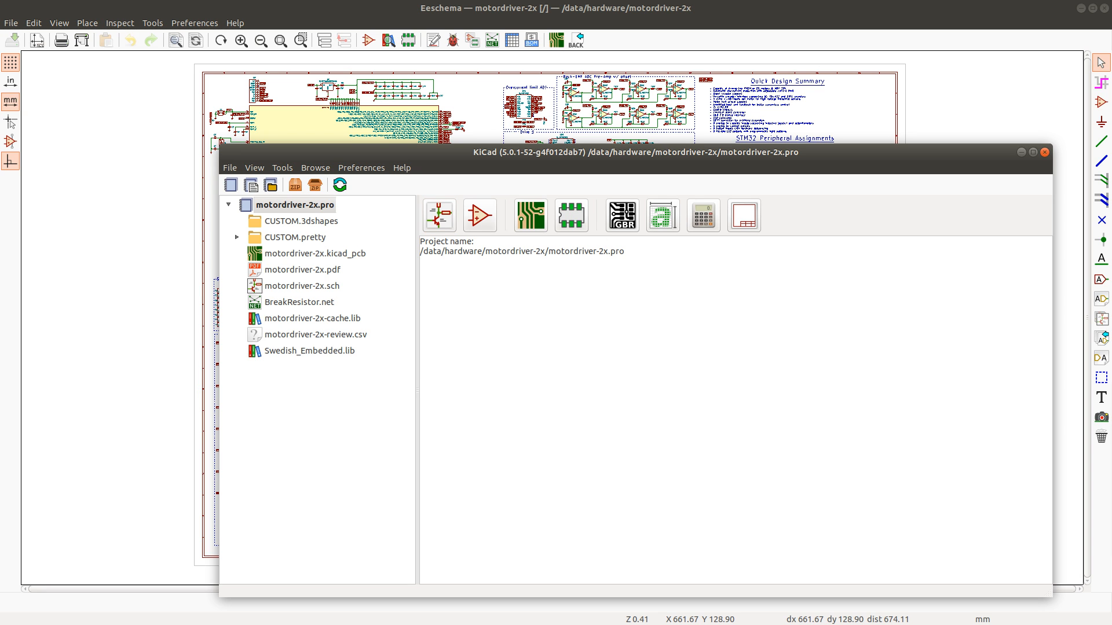
key(alt+Tab)
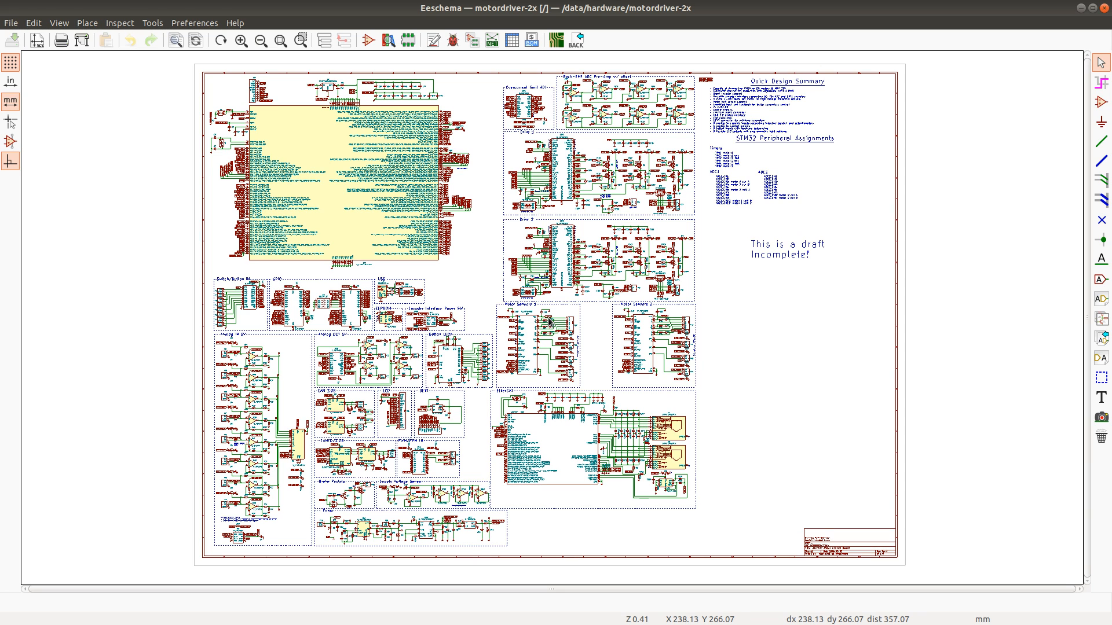
Step: Examine the USB circuit around connector J1 and the IC_USBLC6-2 protection chip in the schematic
scroll(370, 274, up, 1)
scroll(563, 318, up, 1)
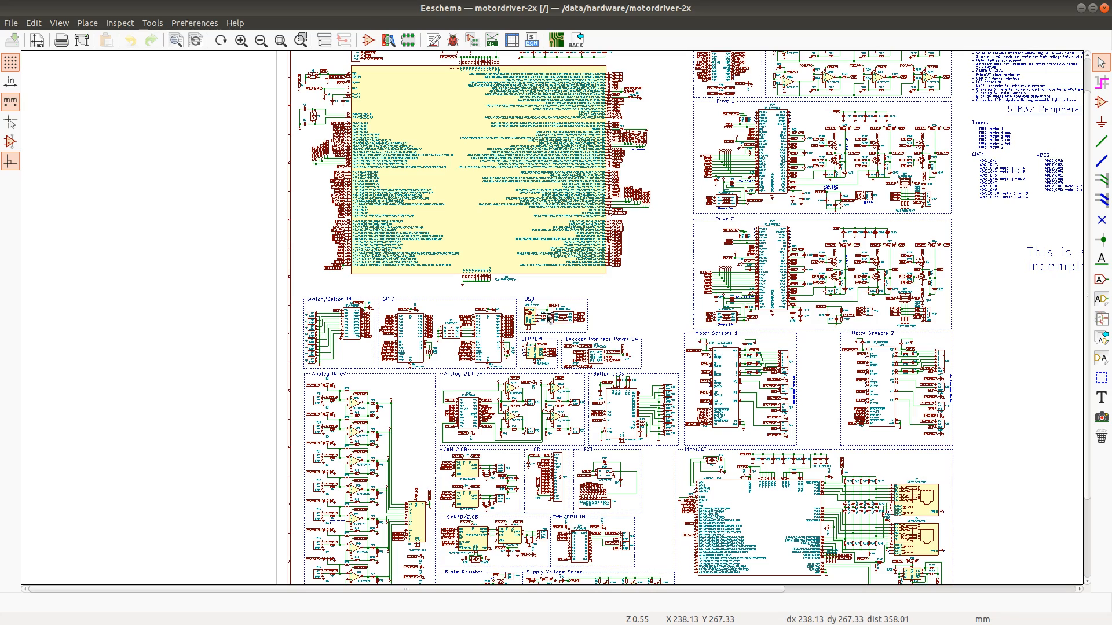
scroll(541, 322, up, 1)
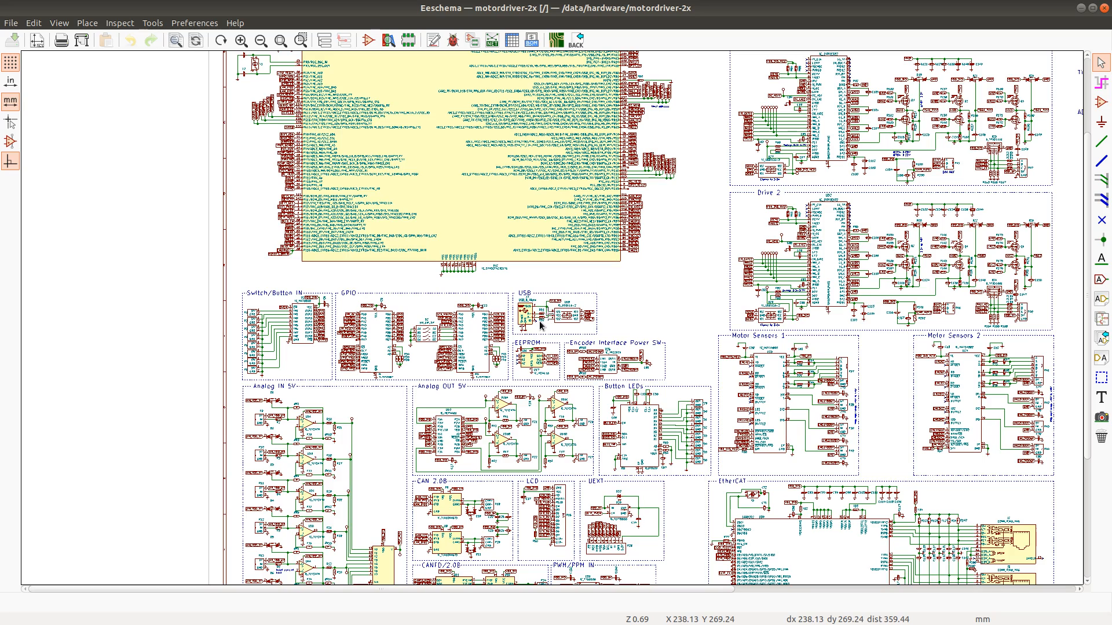
scroll(529, 330, up, 1)
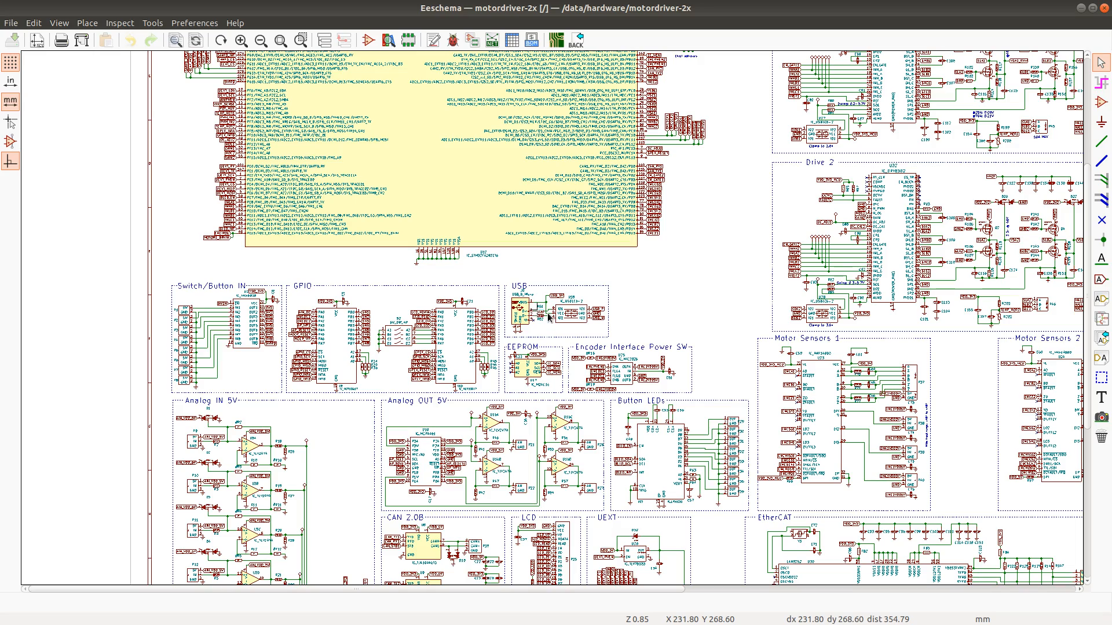
scroll(550, 312, up, 5)
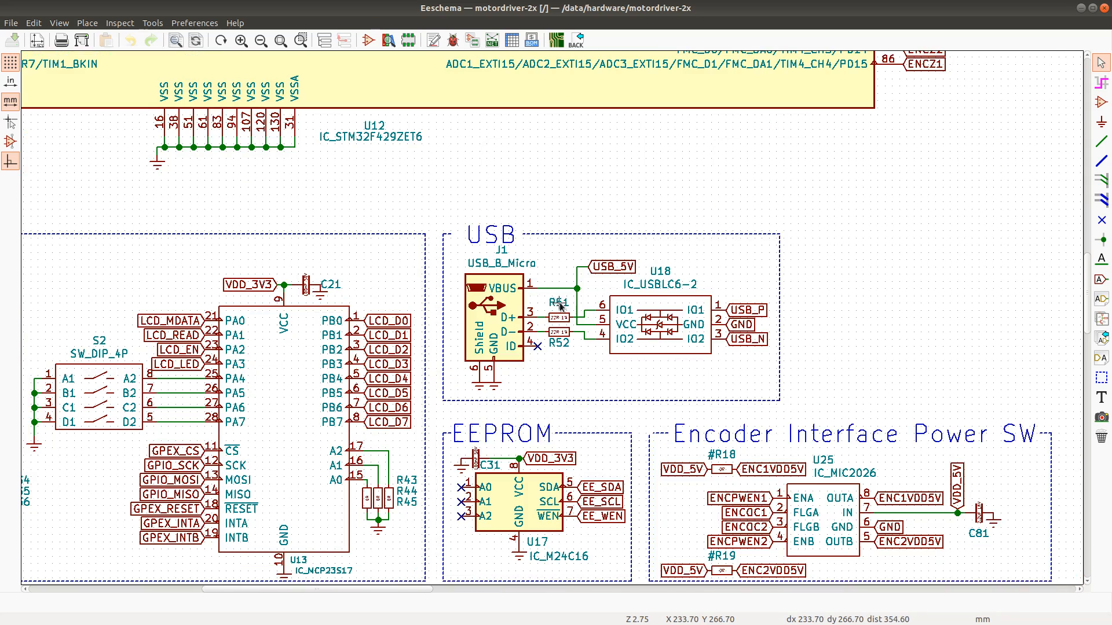
scroll(562, 313, up, 3)
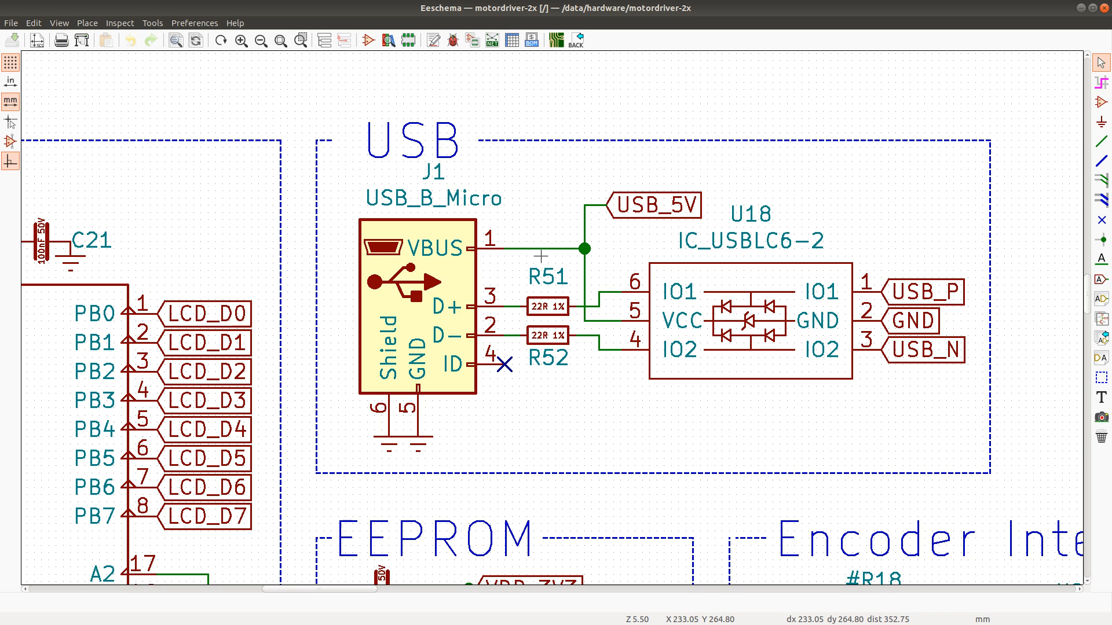
key(alt+Tab)
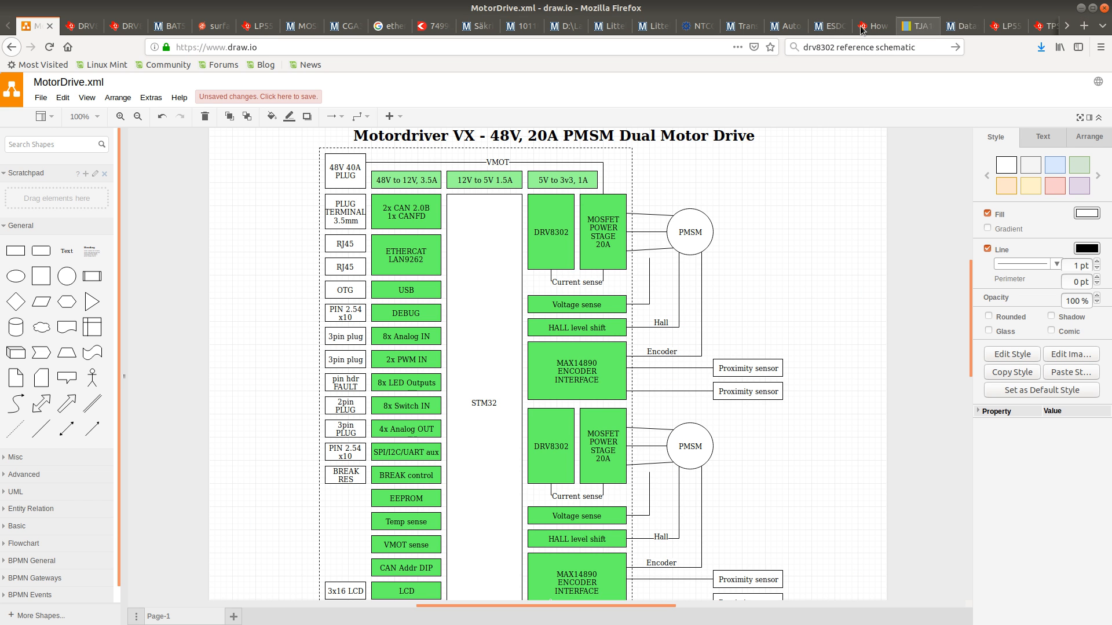
click(476, 26)
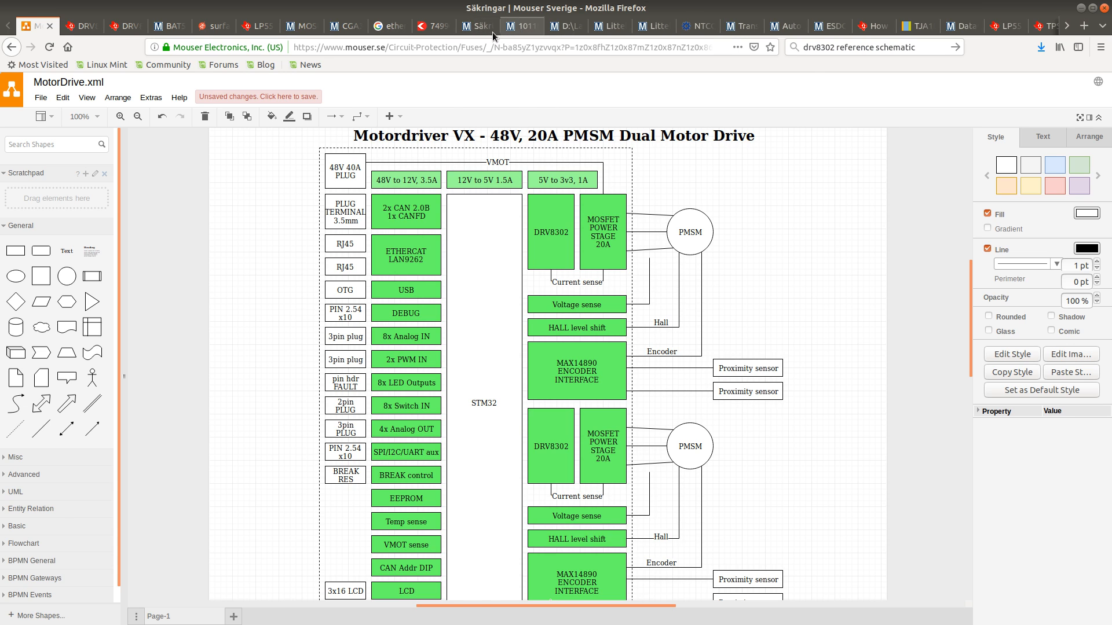
click(473, 46)
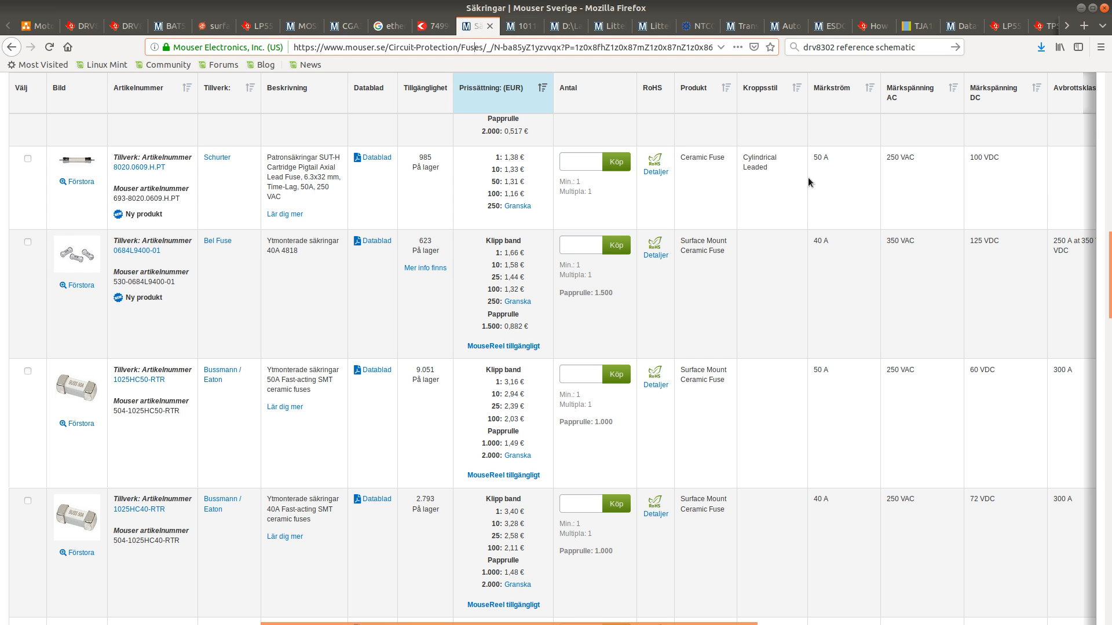
scroll(756, 203, up, 5)
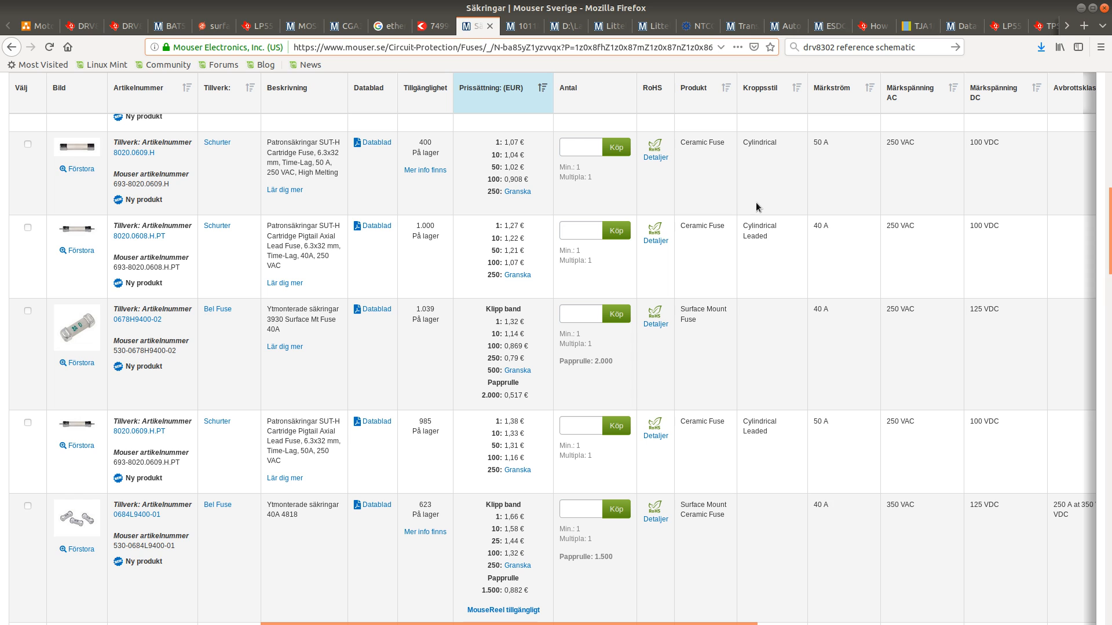
scroll(755, 203, up, 4)
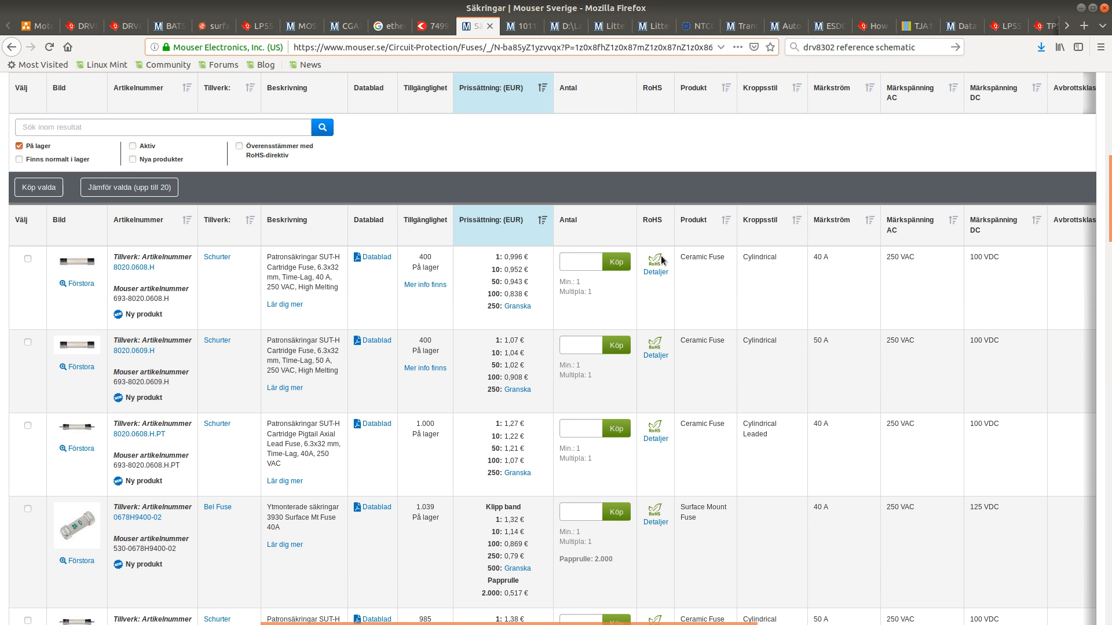
scroll(662, 259, up, 10)
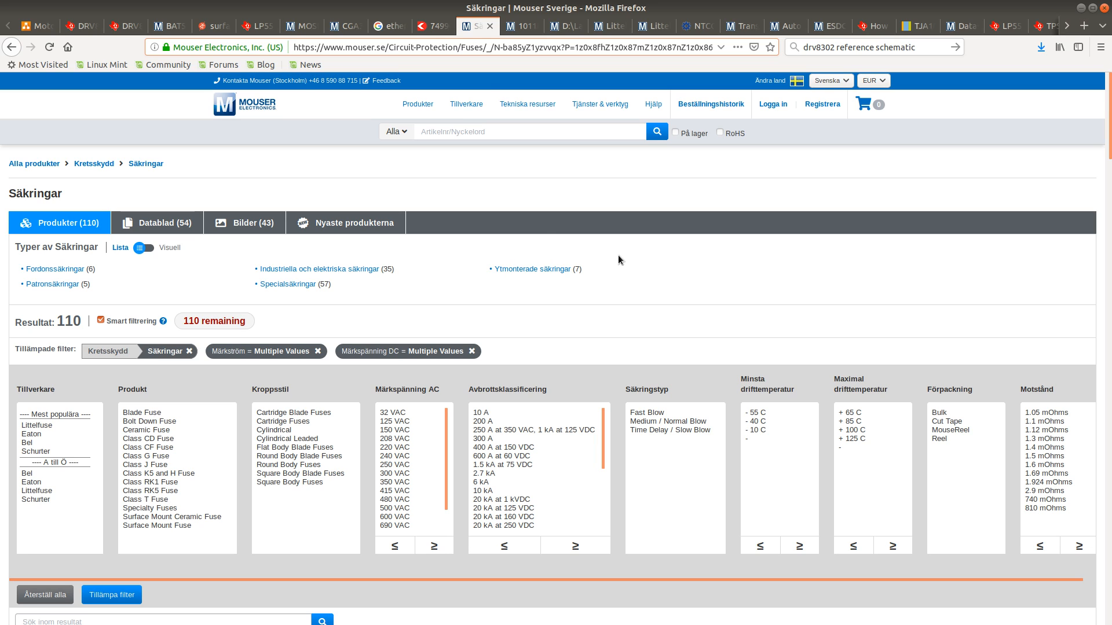
click(467, 132)
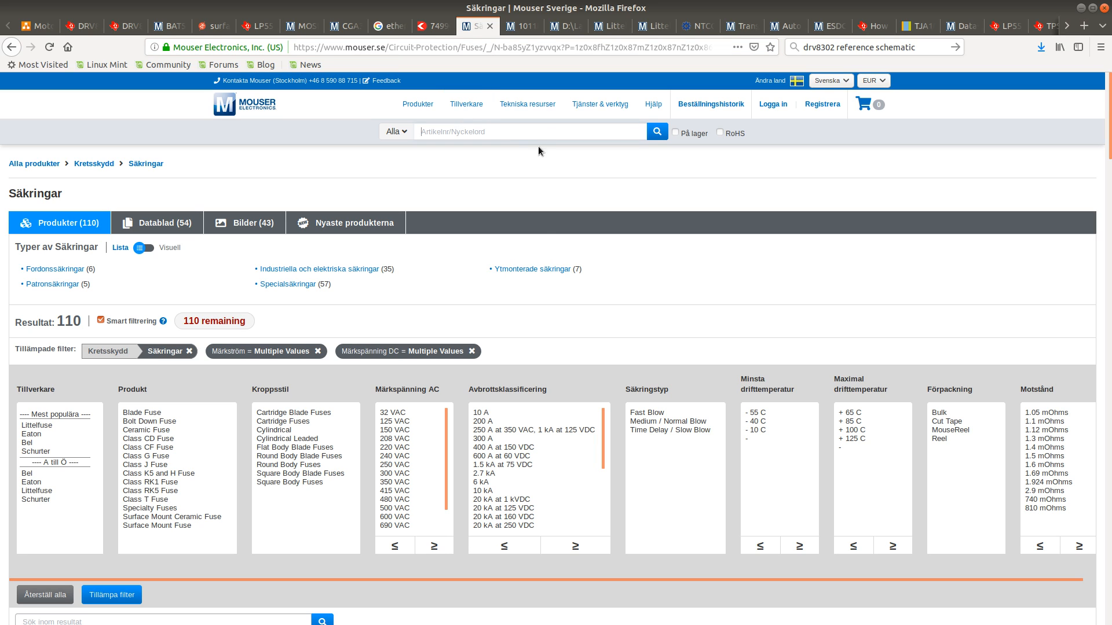
key(ctrl+v)
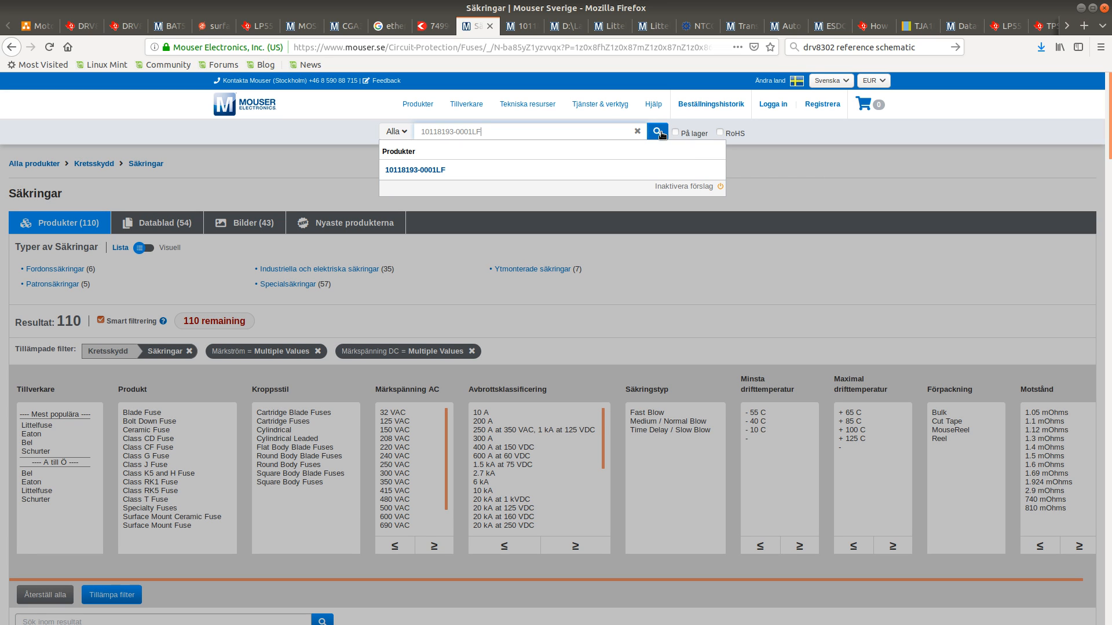
click(658, 132)
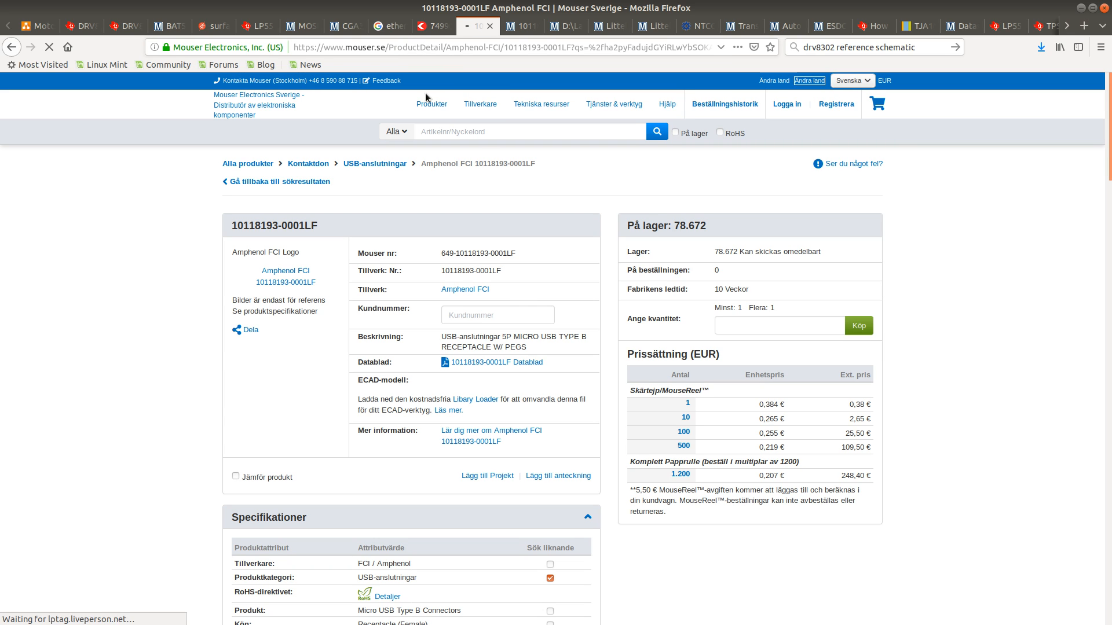
click(477, 363)
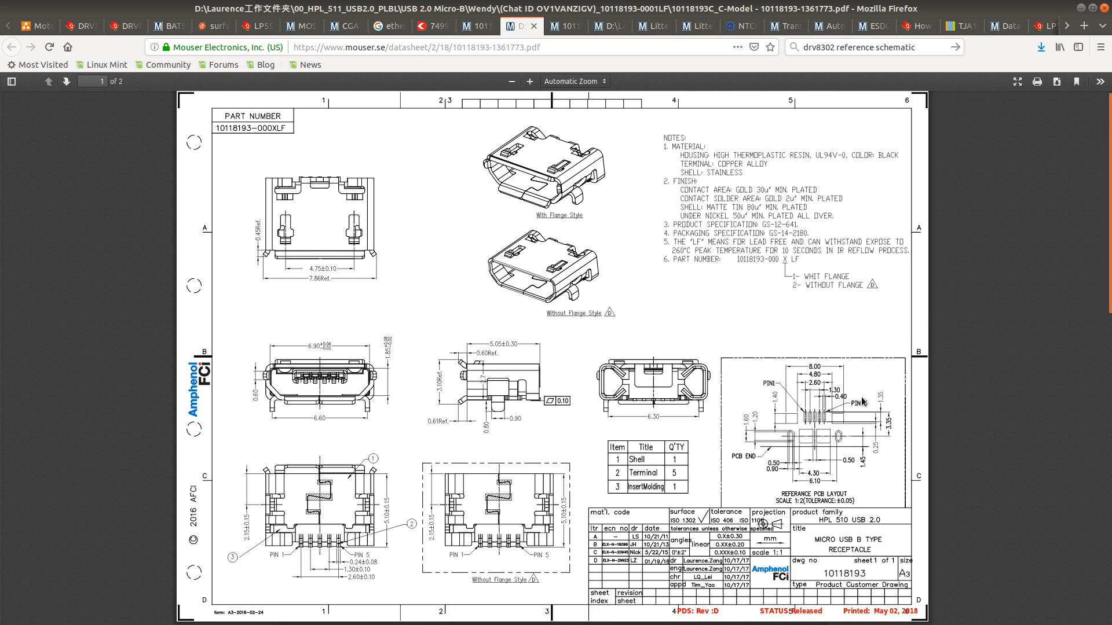
scroll(903, 318, down, 4)
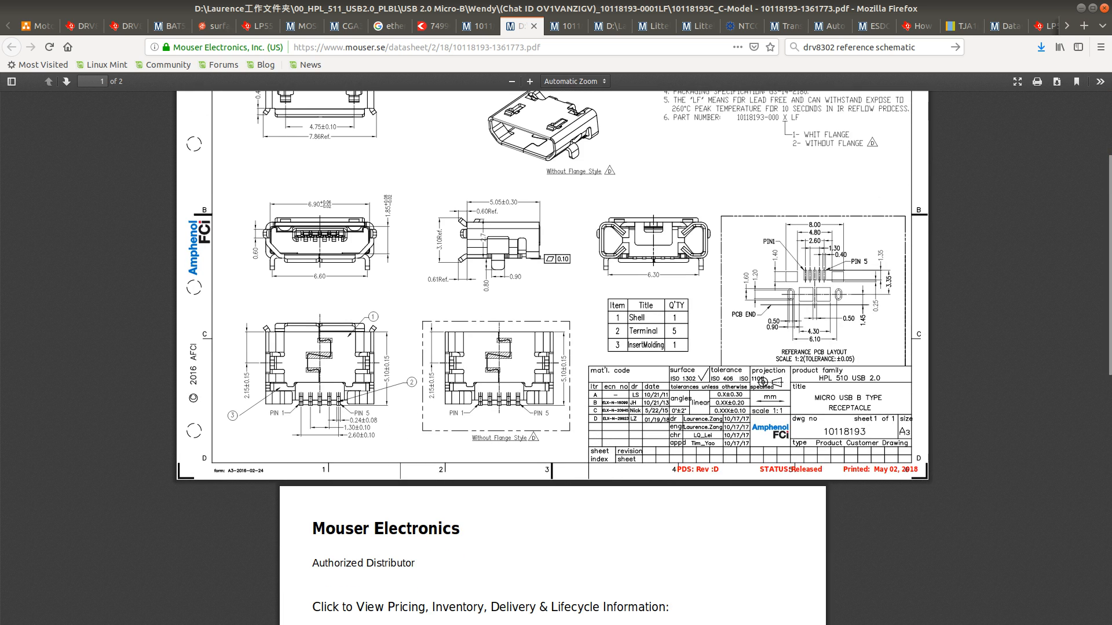
Step: Switch back to Eeschema, start the Footprint Editor and open the footprint library browser
key(alt+Tab)
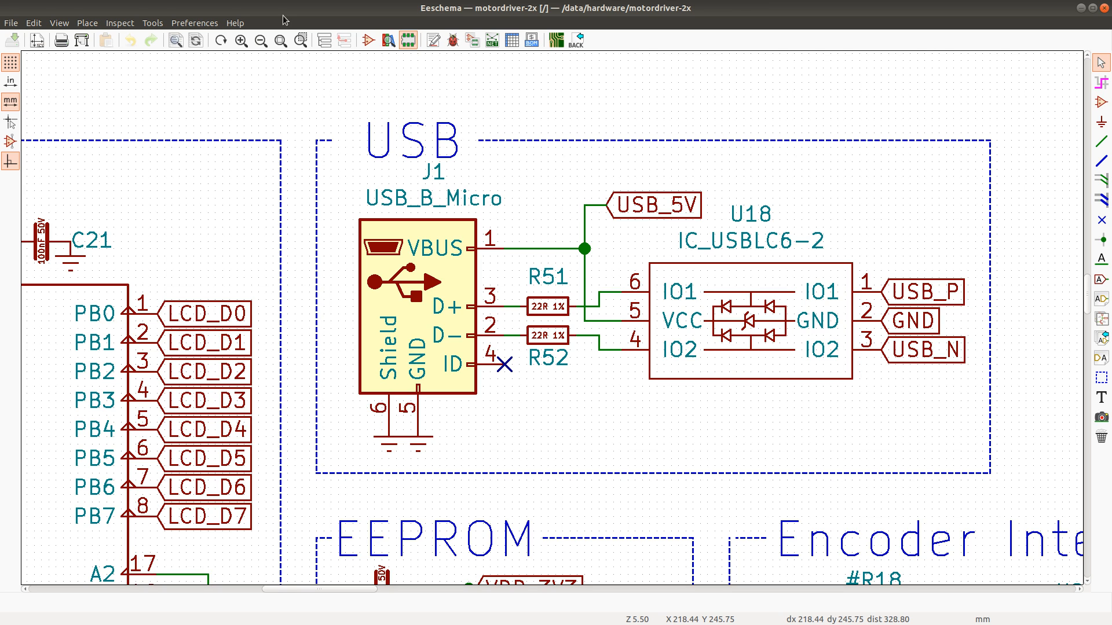
click(408, 40)
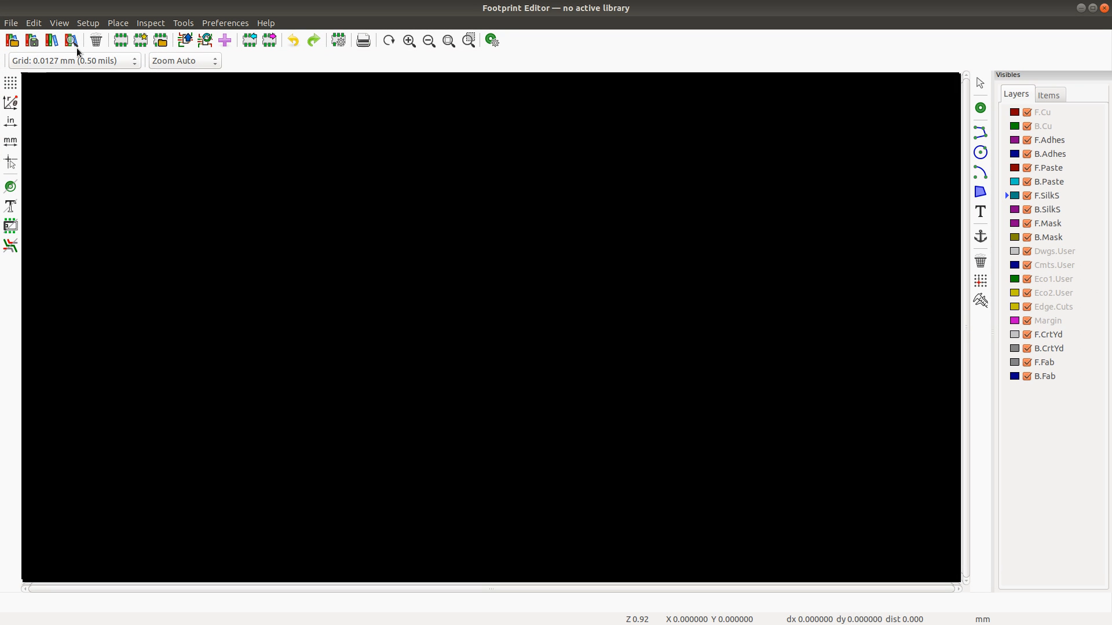
click(162, 41)
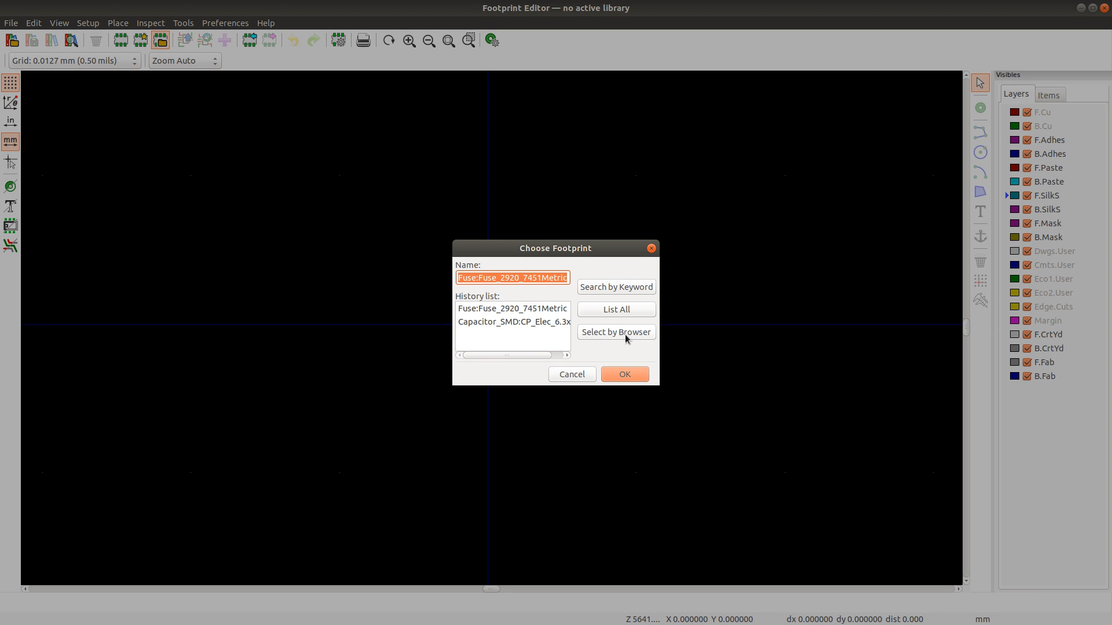
click(572, 372)
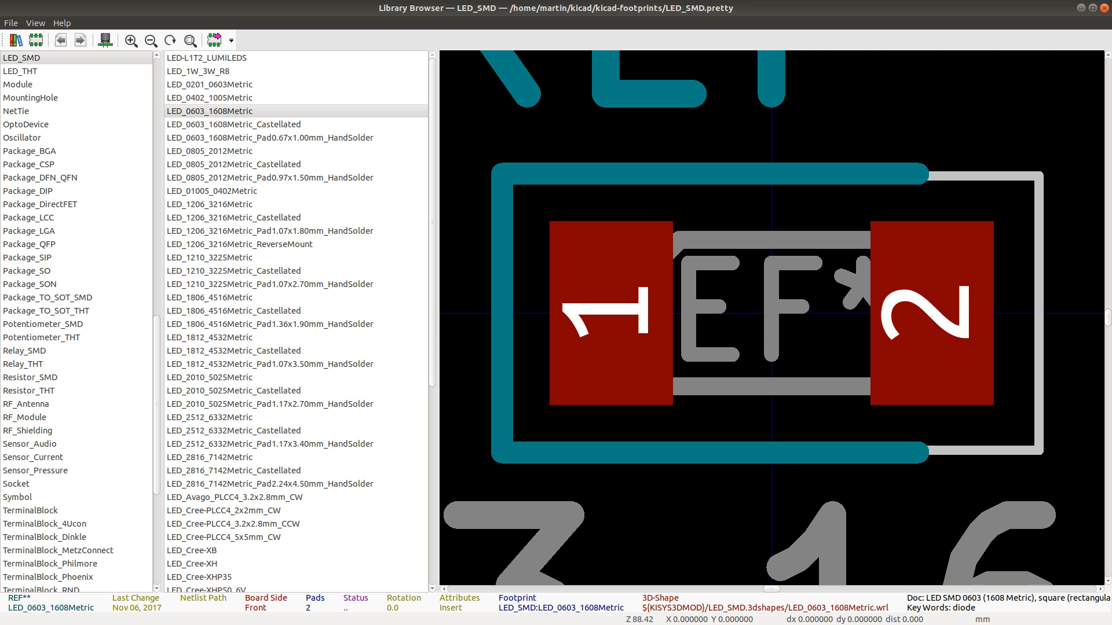
Step: Look through the CUSTOM footprint library and the library list, and close the library browser and Footprint Editor
scroll(101, 188, up, 20)
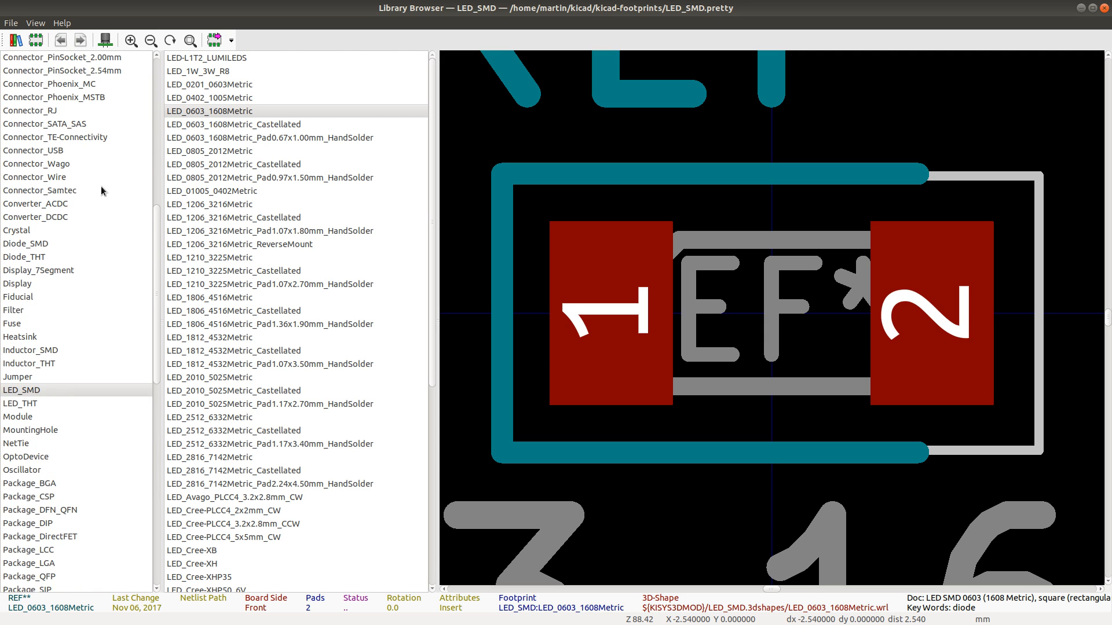
scroll(56, 152, up, 2)
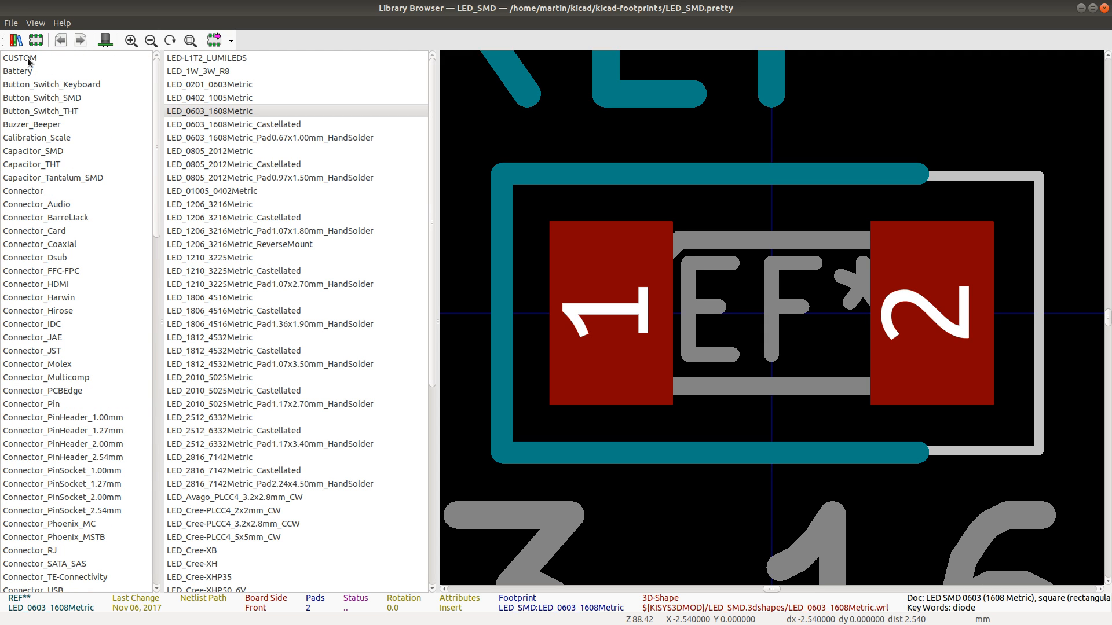
click(42, 61)
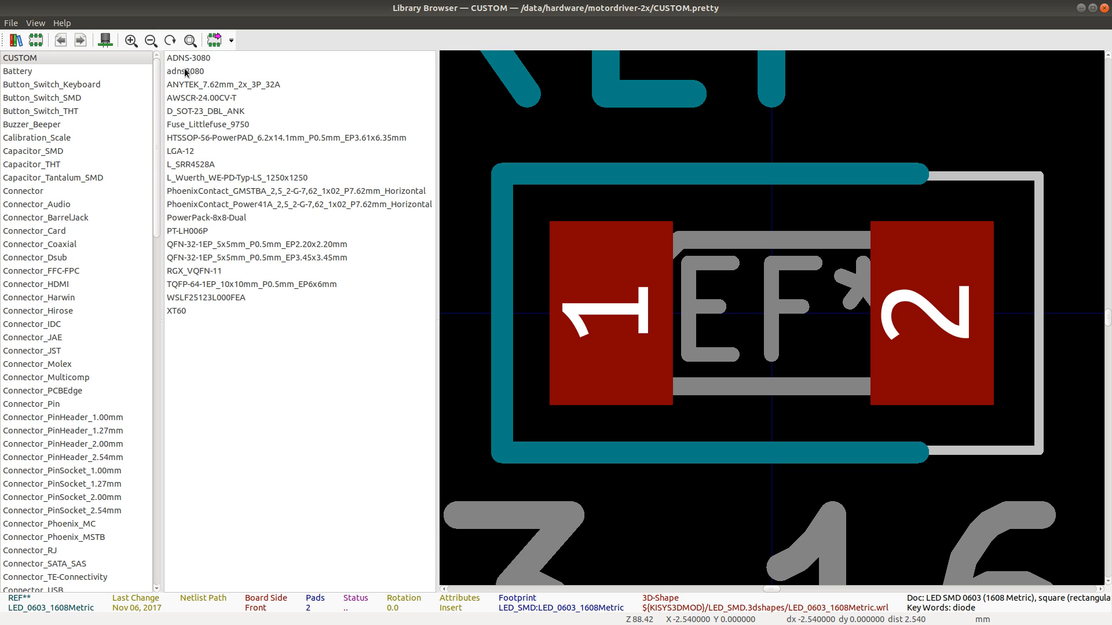
scroll(81, 284, down, 7)
scroll(81, 284, down, 17)
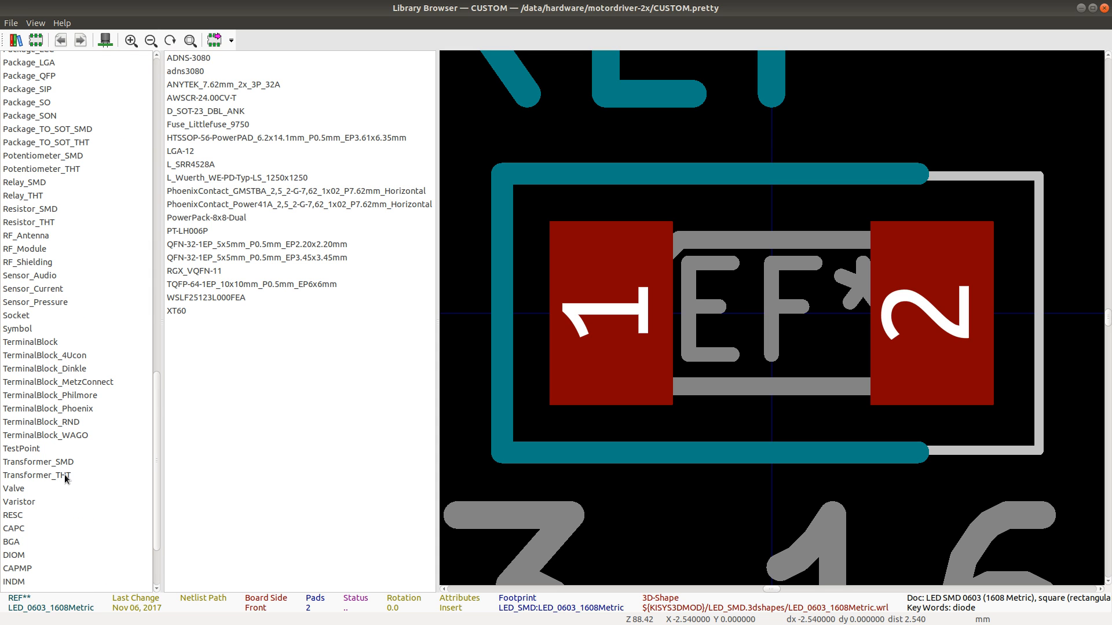
scroll(66, 479, up, 1)
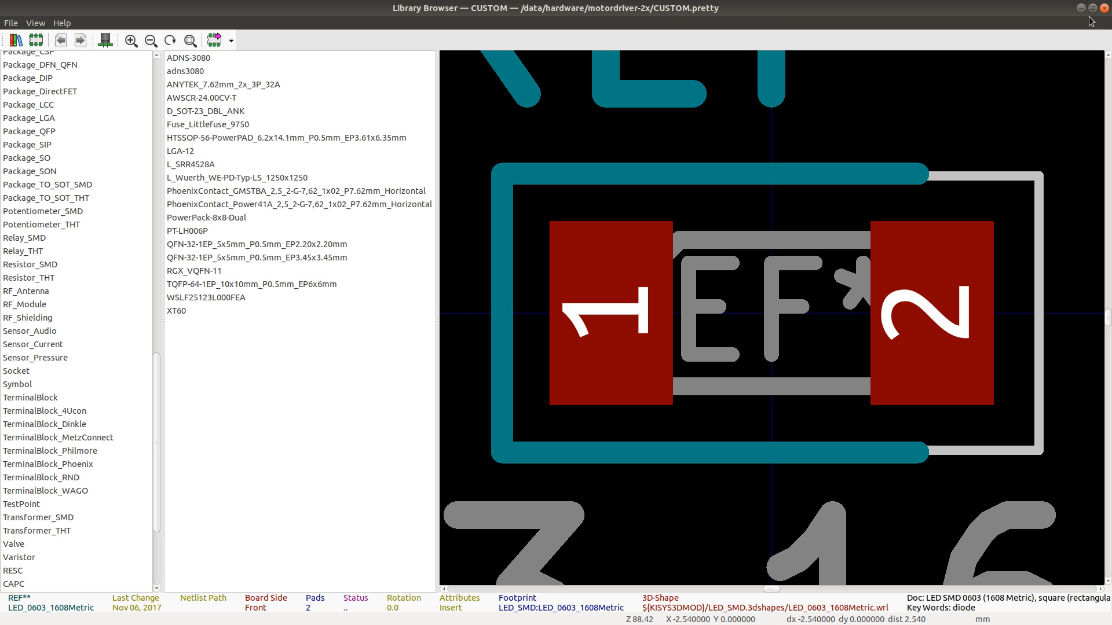
click(1103, 9)
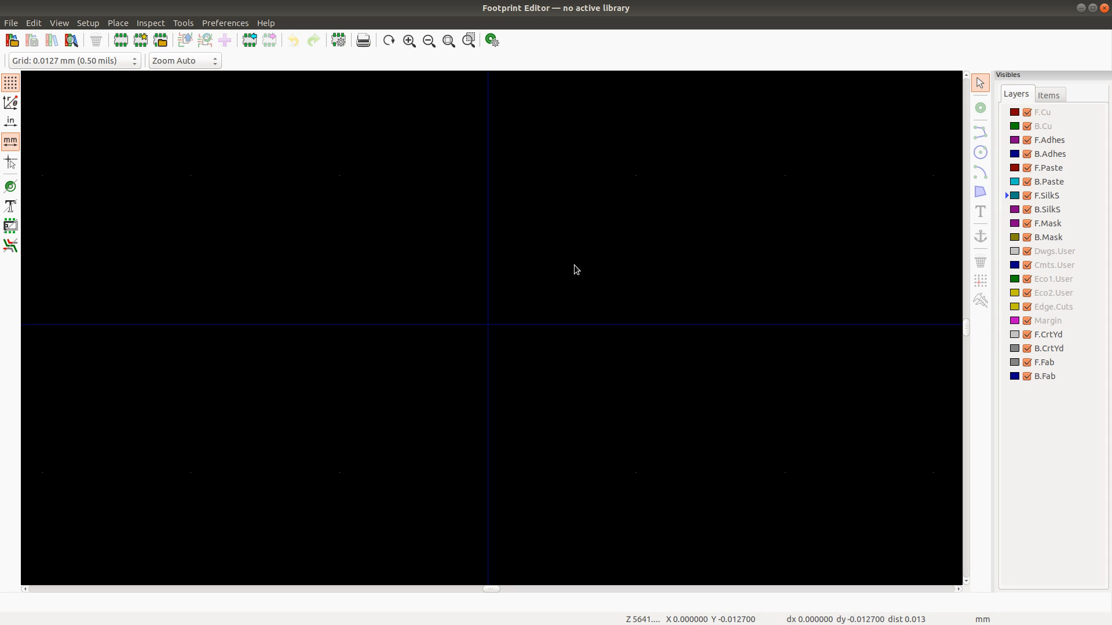
click(1104, 8)
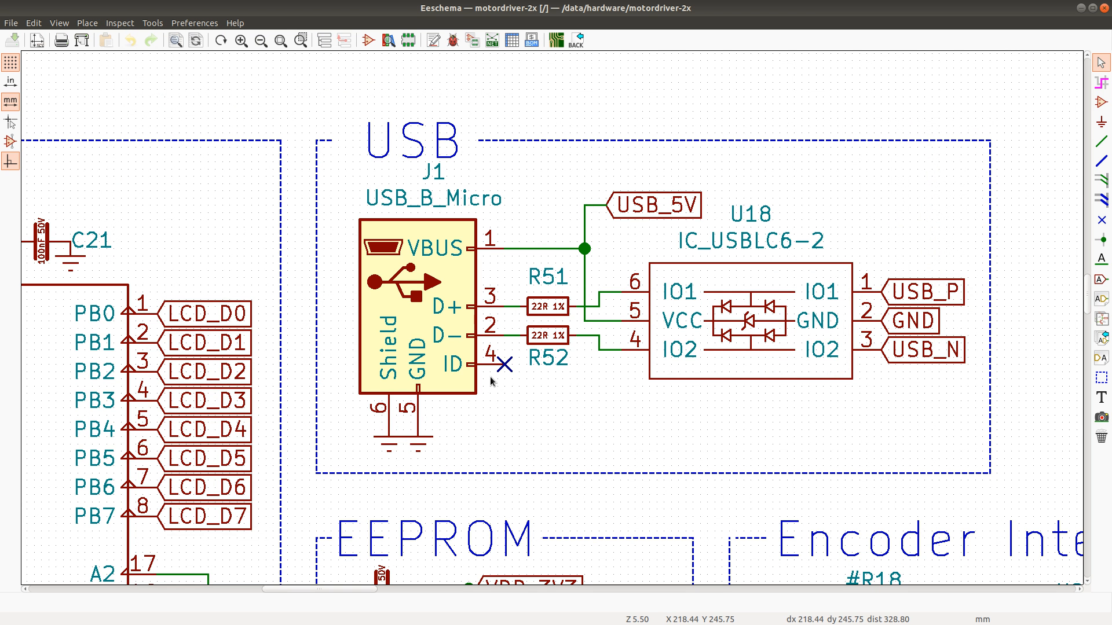
Step: Check the footprint assigned to connector J1 in its symbol properties and leave them without changes
double_click(453, 306)
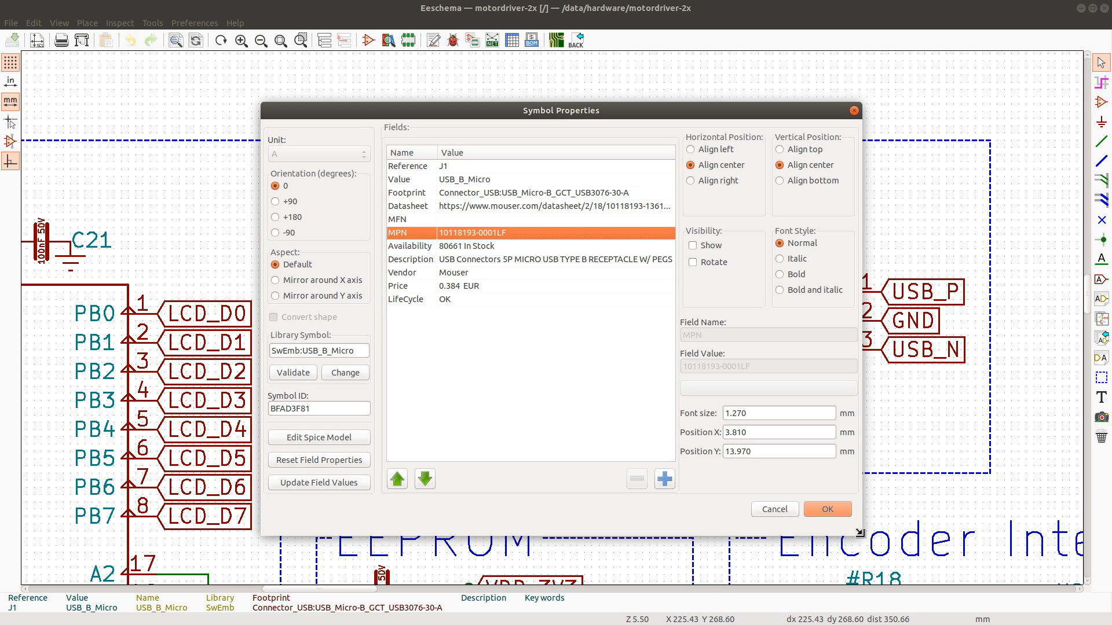
click(773, 505)
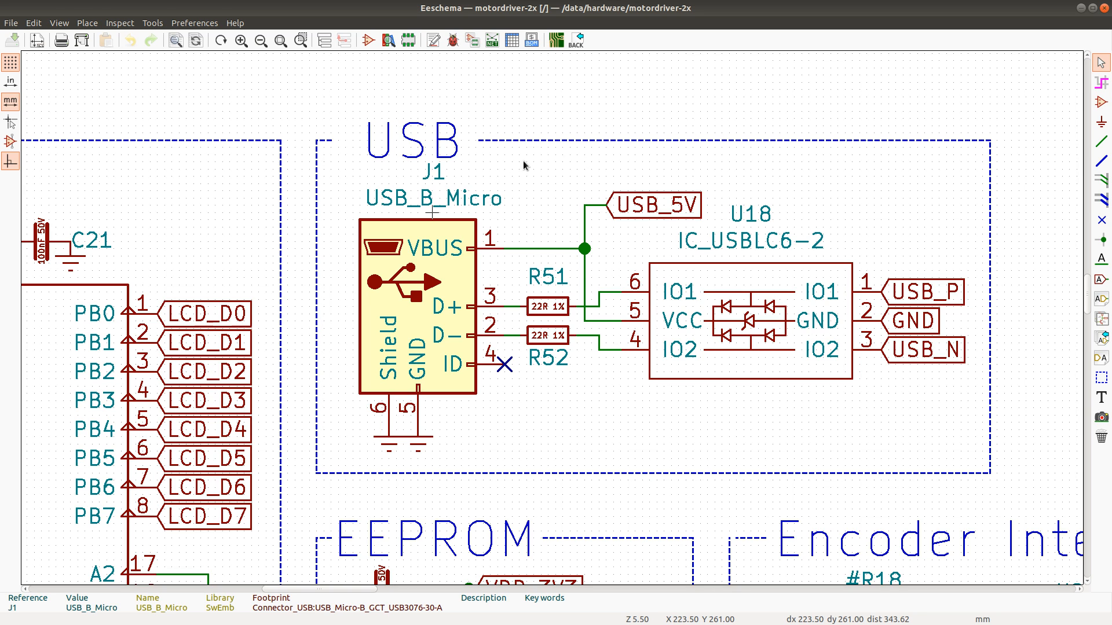
double_click(410, 266)
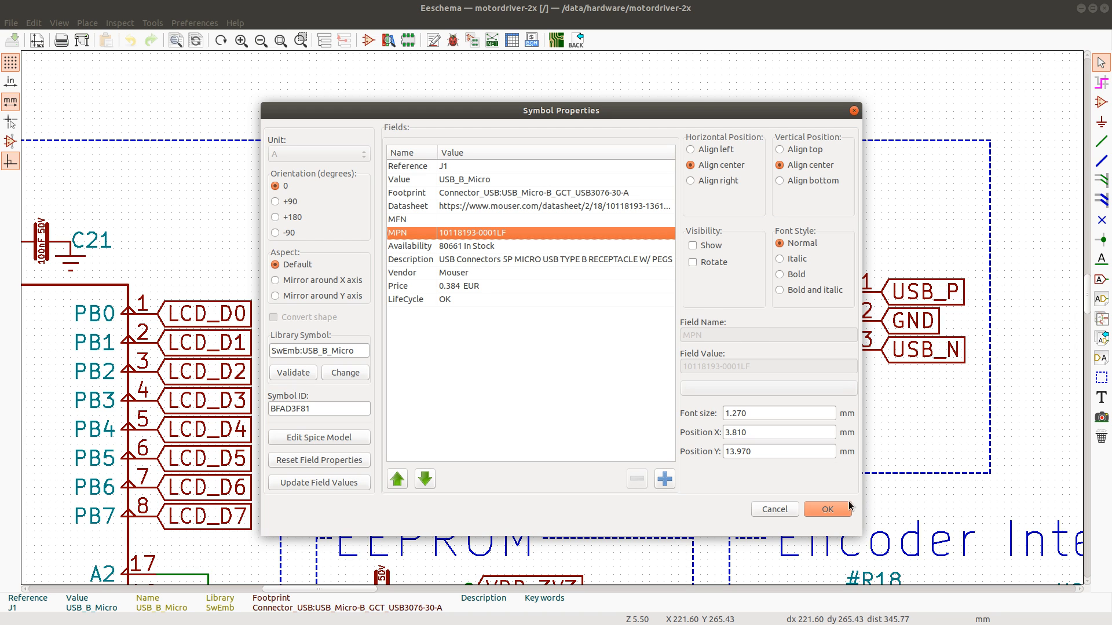
click(784, 509)
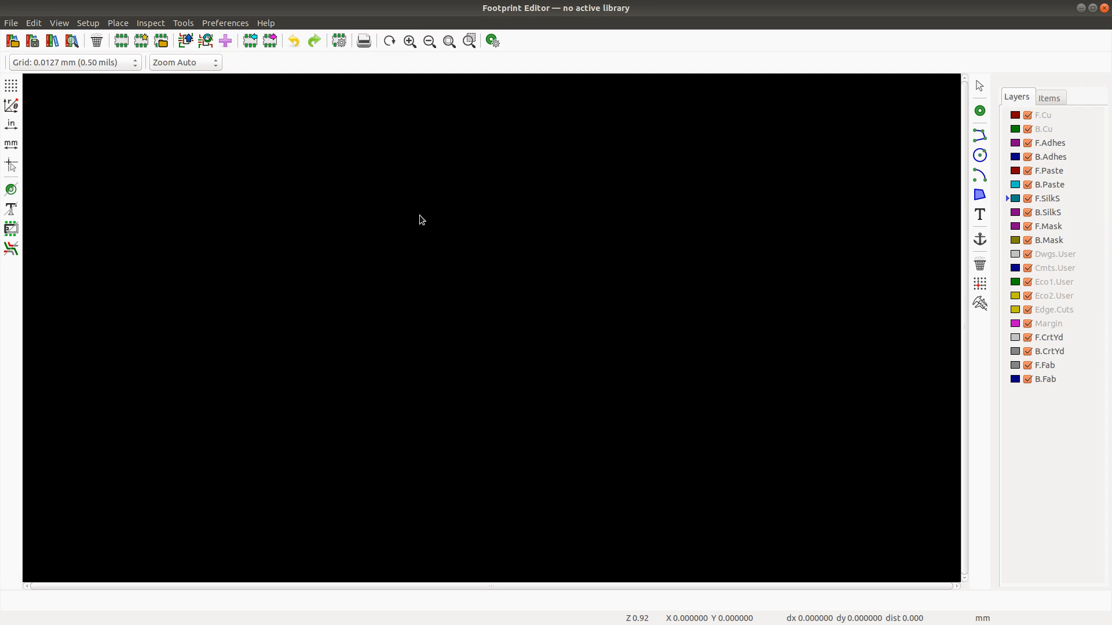
Step: Reopen the footprint library browser from the Footprint Editor and list the Connector_USB library
click(163, 41)
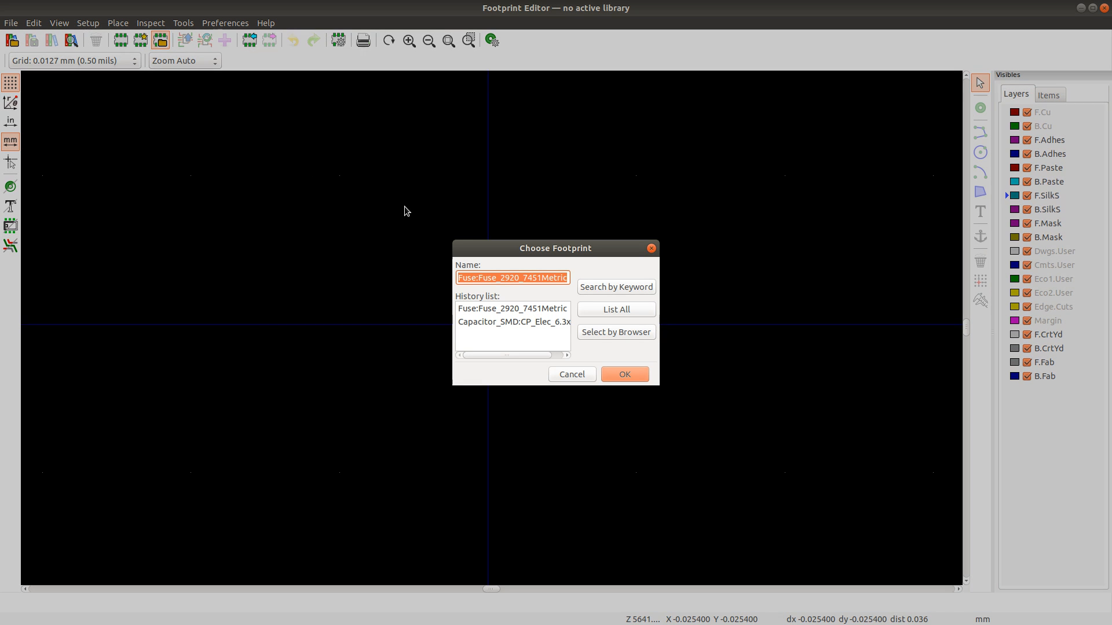
click(615, 333)
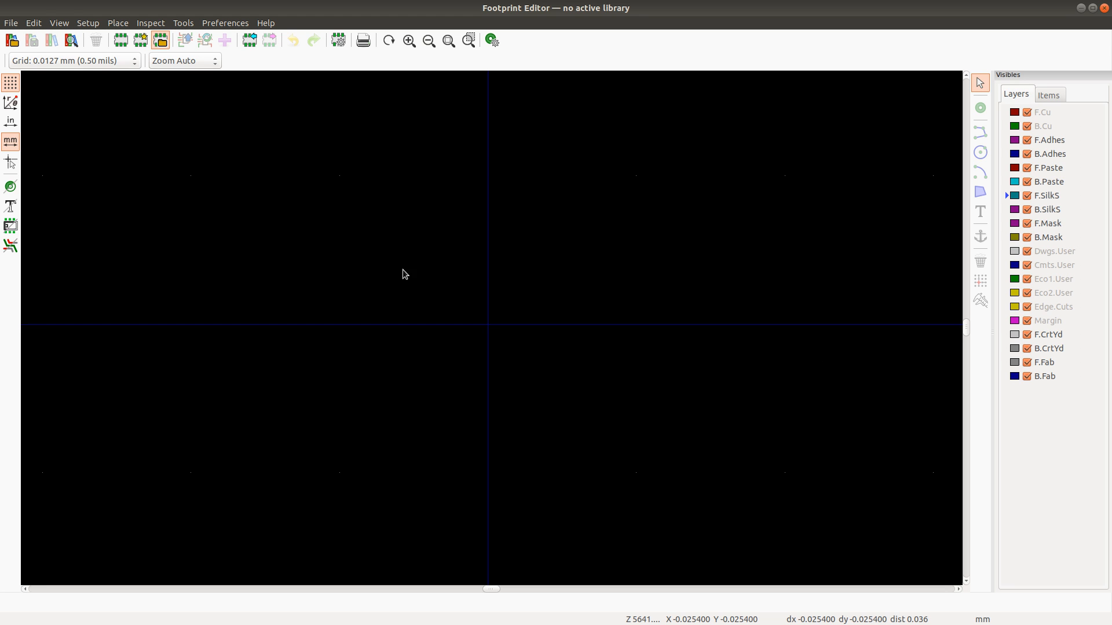
scroll(64, 285, down, 7)
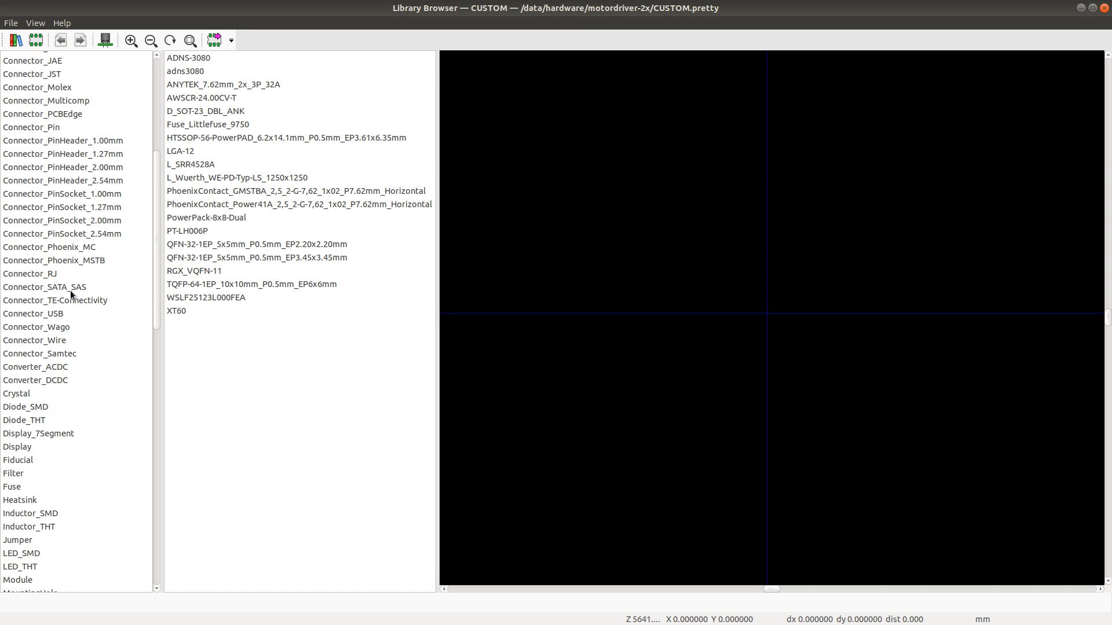
scroll(71, 298, down, 8)
scroll(71, 307, down, 6)
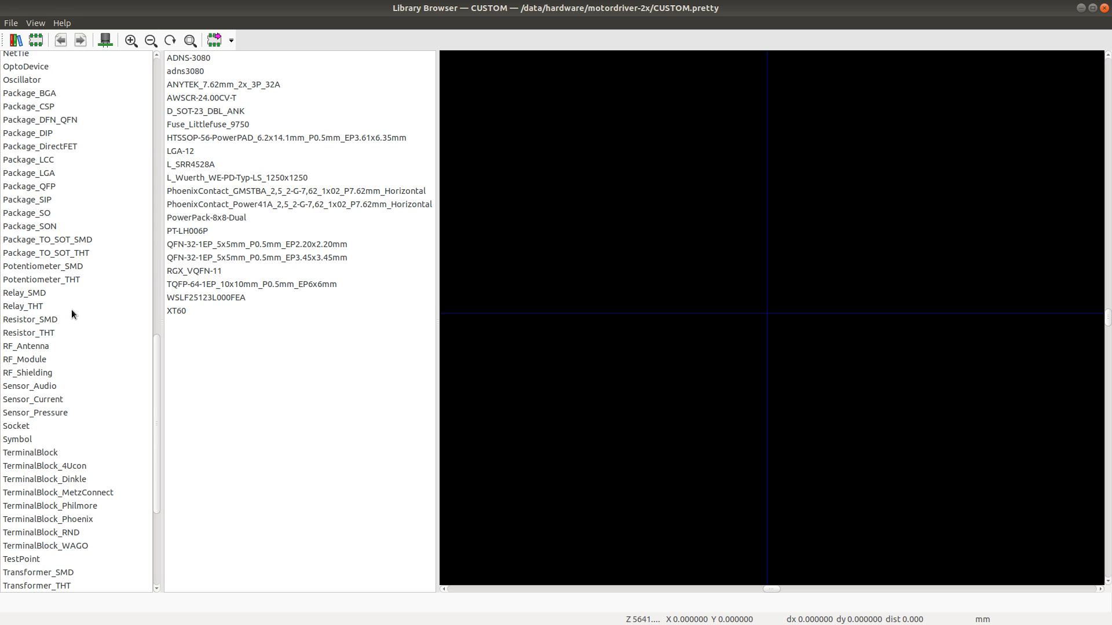
scroll(96, 386, down, 5)
scroll(90, 388, up, 8)
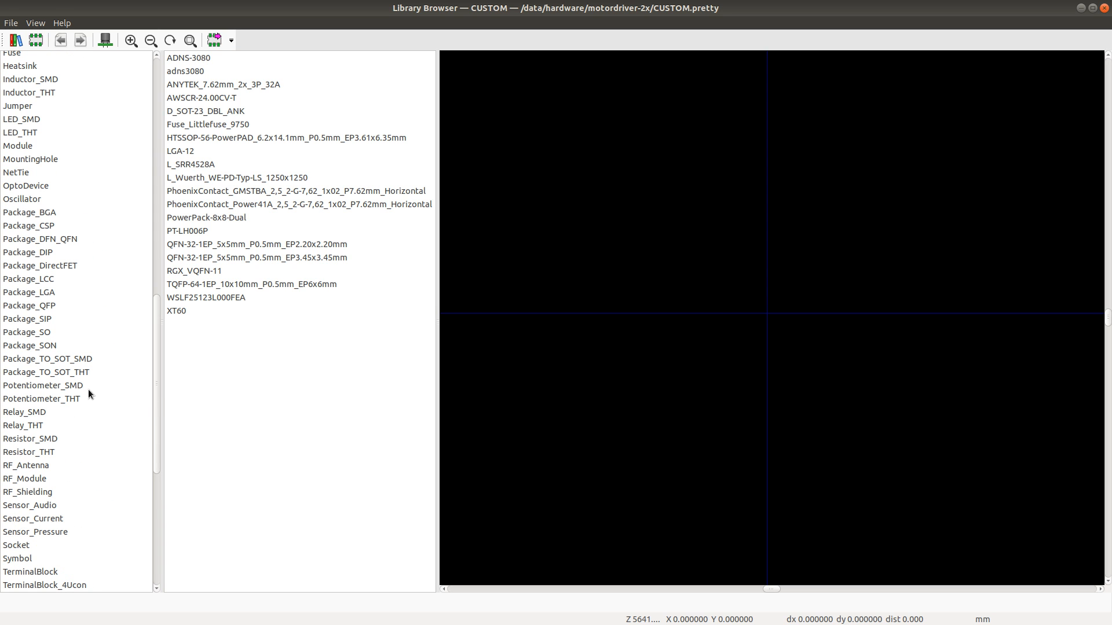
scroll(64, 237, up, 11)
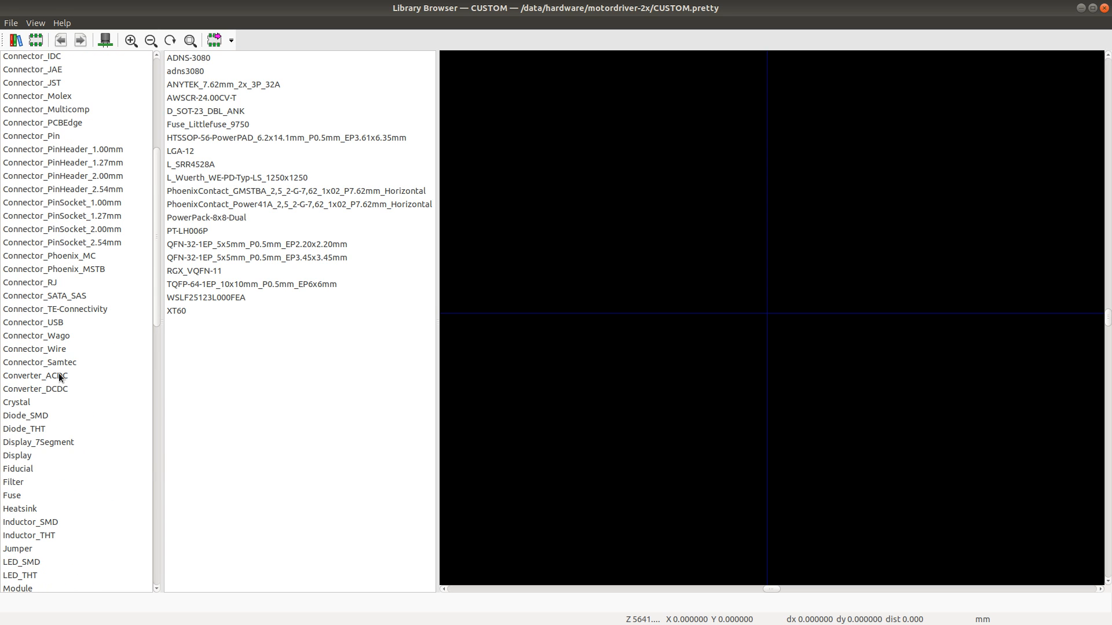
scroll(51, 307, up, 6)
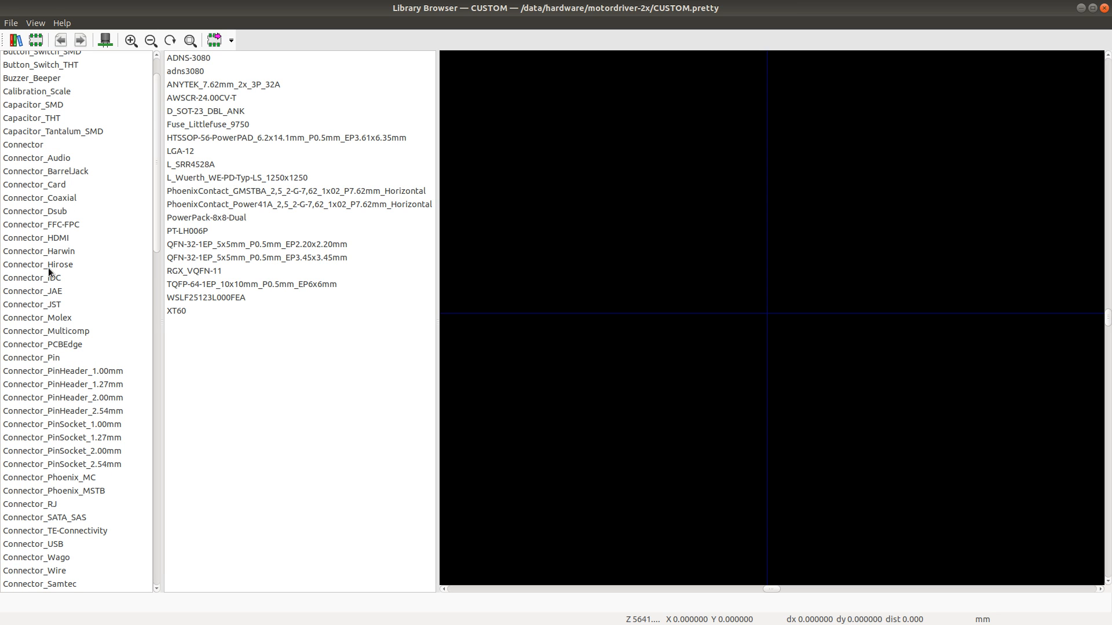
scroll(47, 400, down, 3)
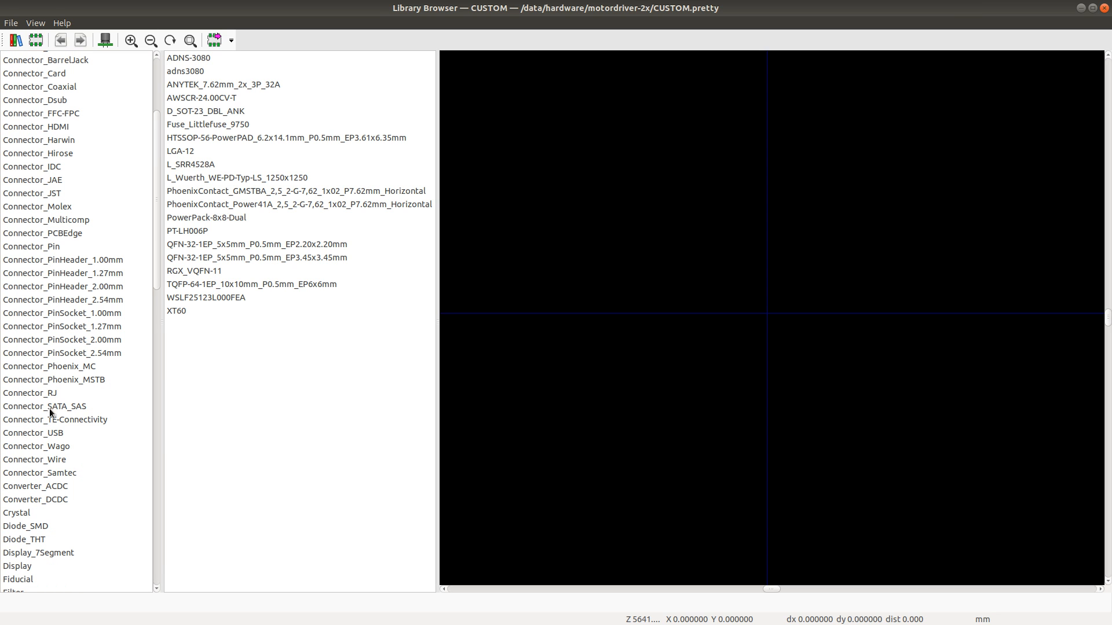
click(50, 435)
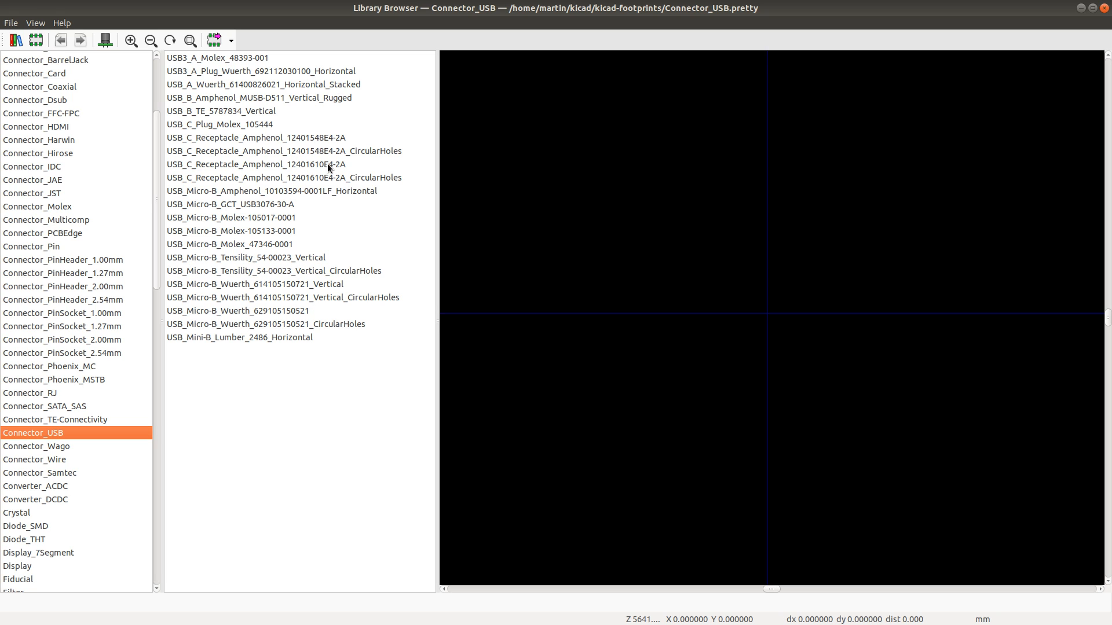
click(295, 98)
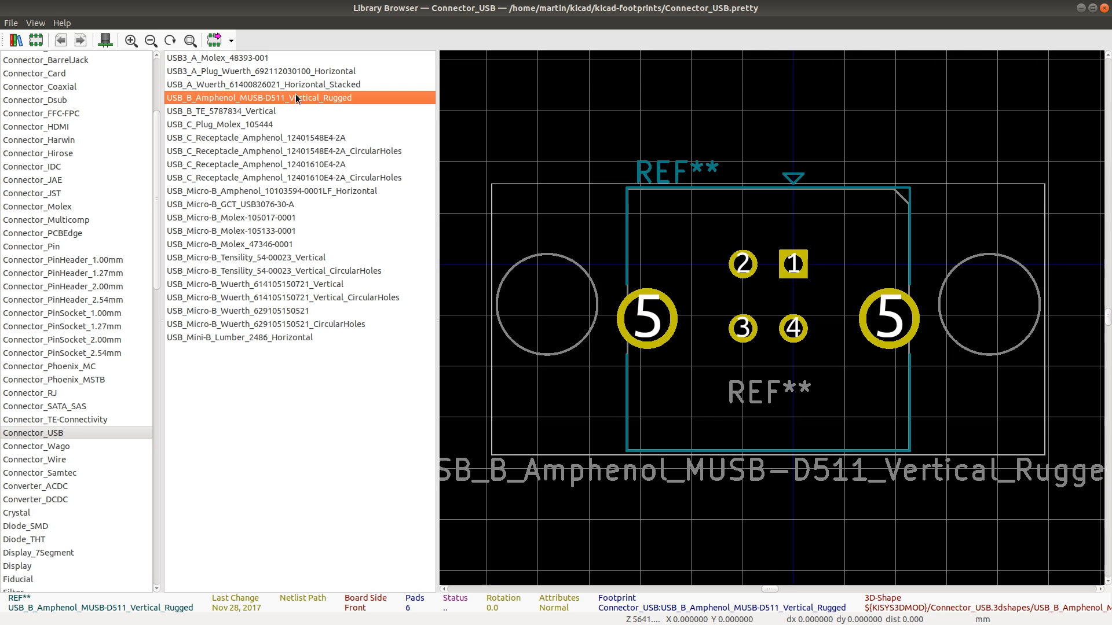
click(260, 59)
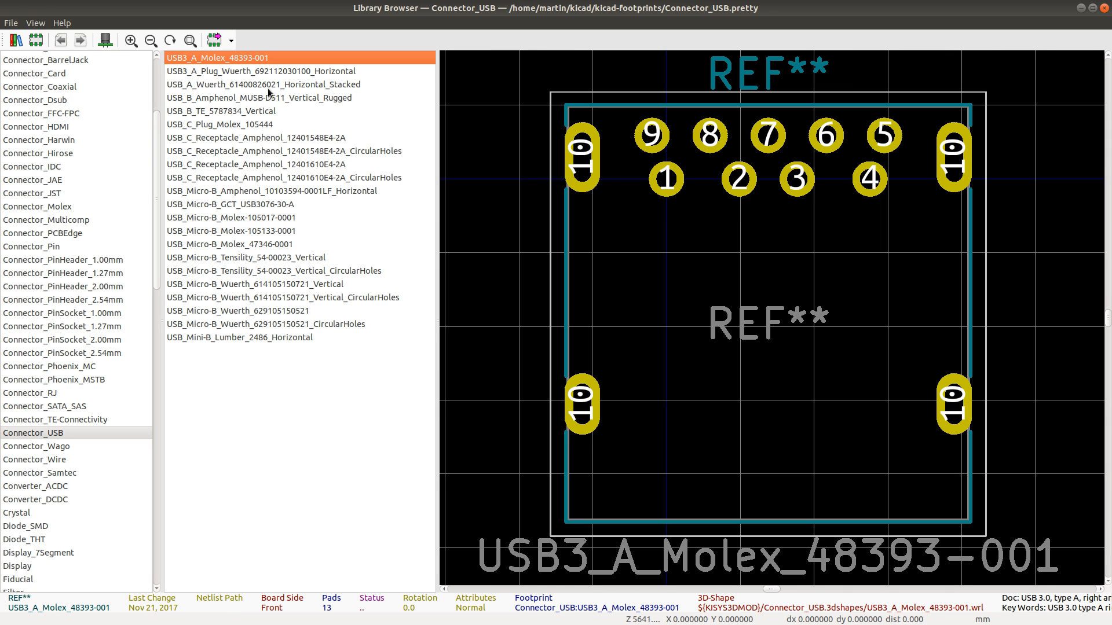
click(221, 98)
click(223, 111)
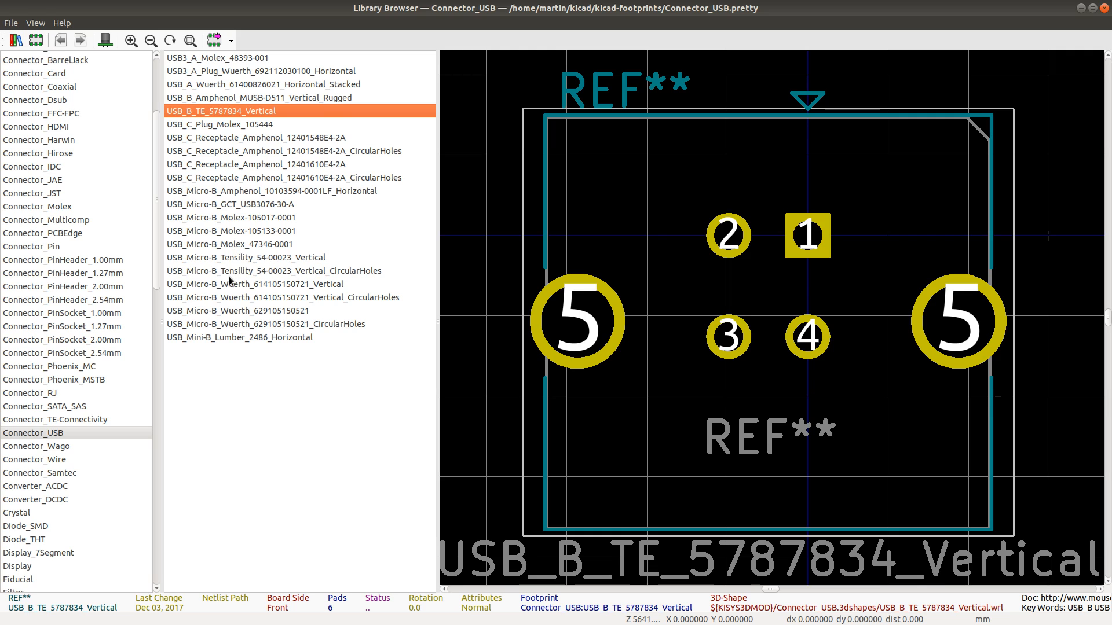
click(231, 193)
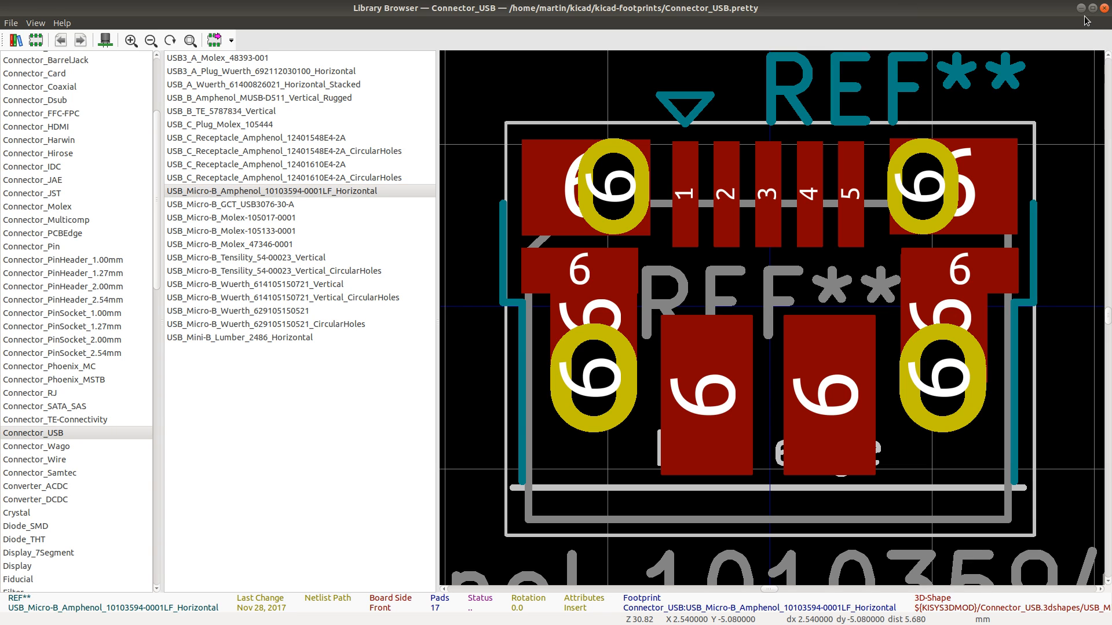
click(1103, 8)
click(1104, 7)
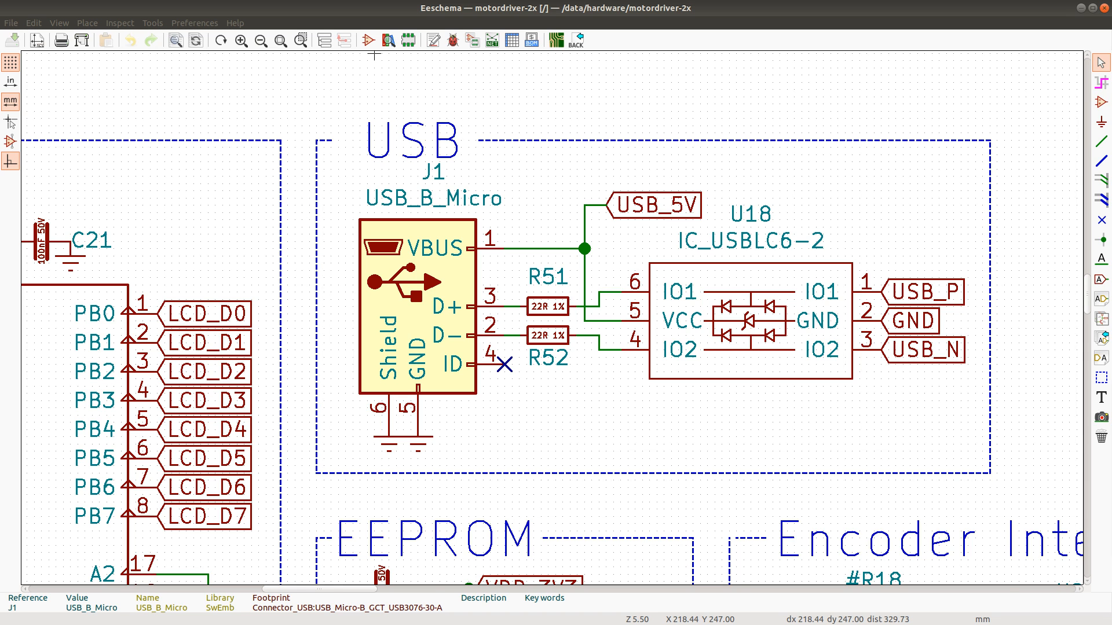
Step: View J1's assigned USB_Micro-B_GCT_USB3076-30-A footprint from its symbol properties and leave the assignment as it is
key(alt+Tab)
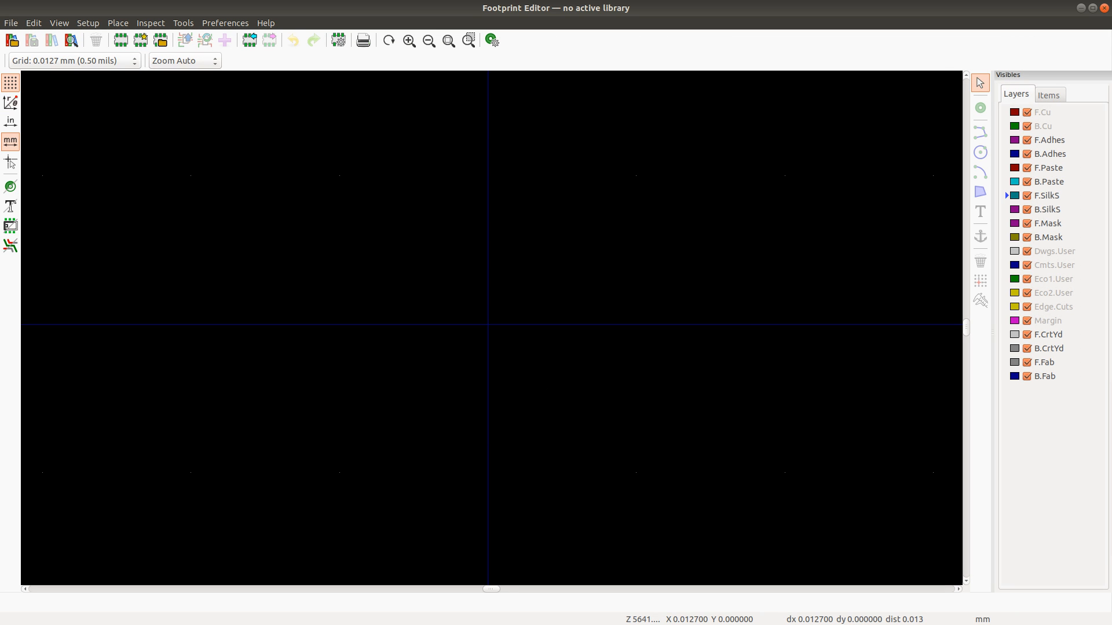
key(alt+Tab)
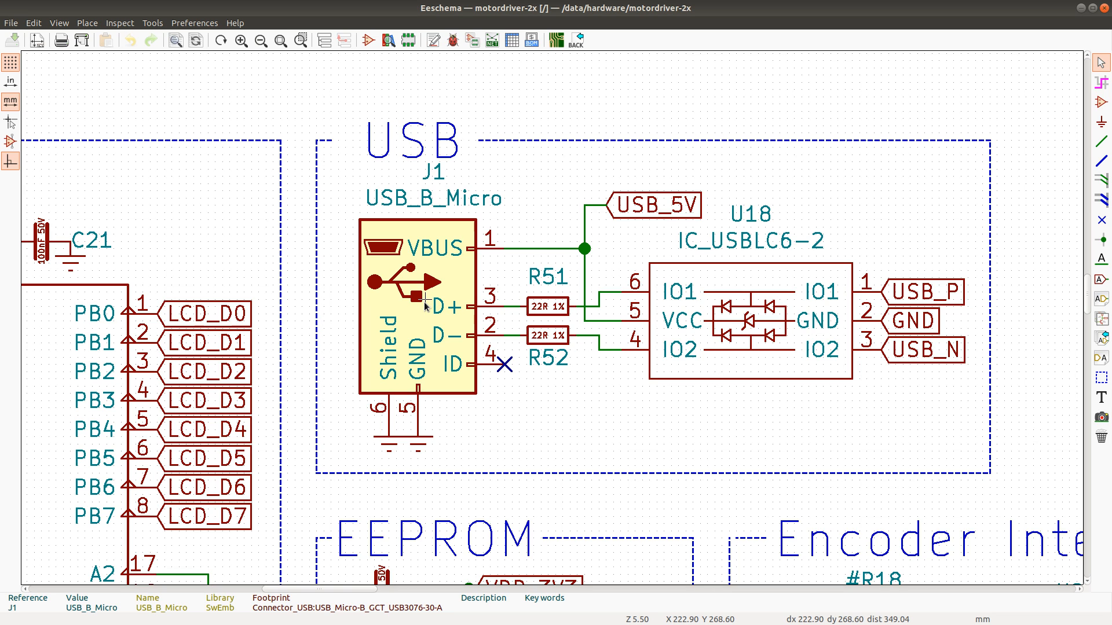
double_click(424, 305)
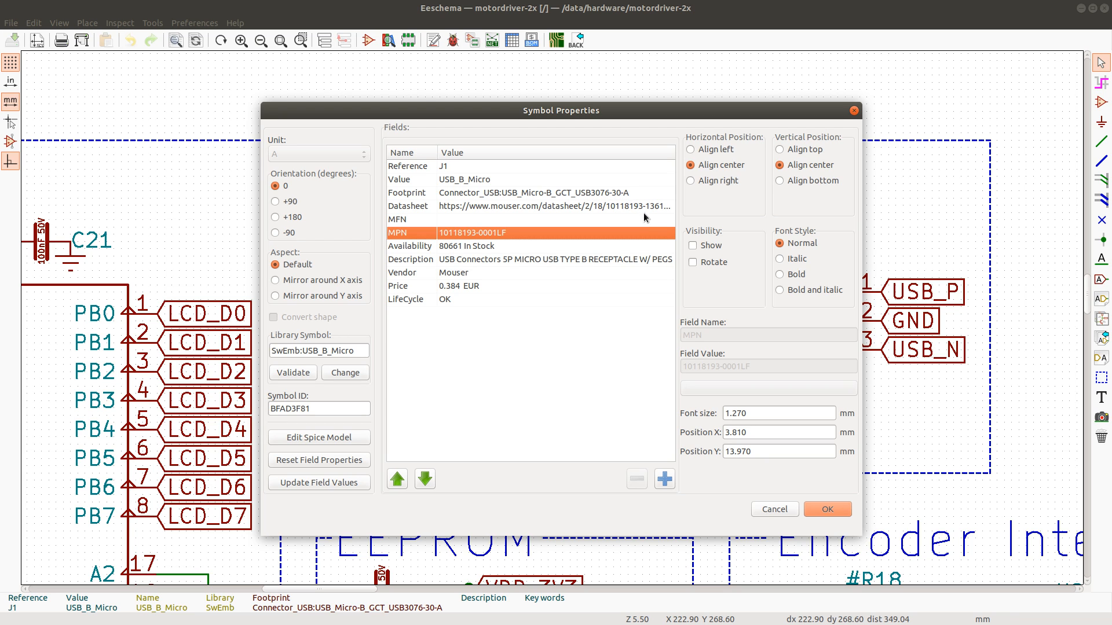
click(625, 195)
click(770, 389)
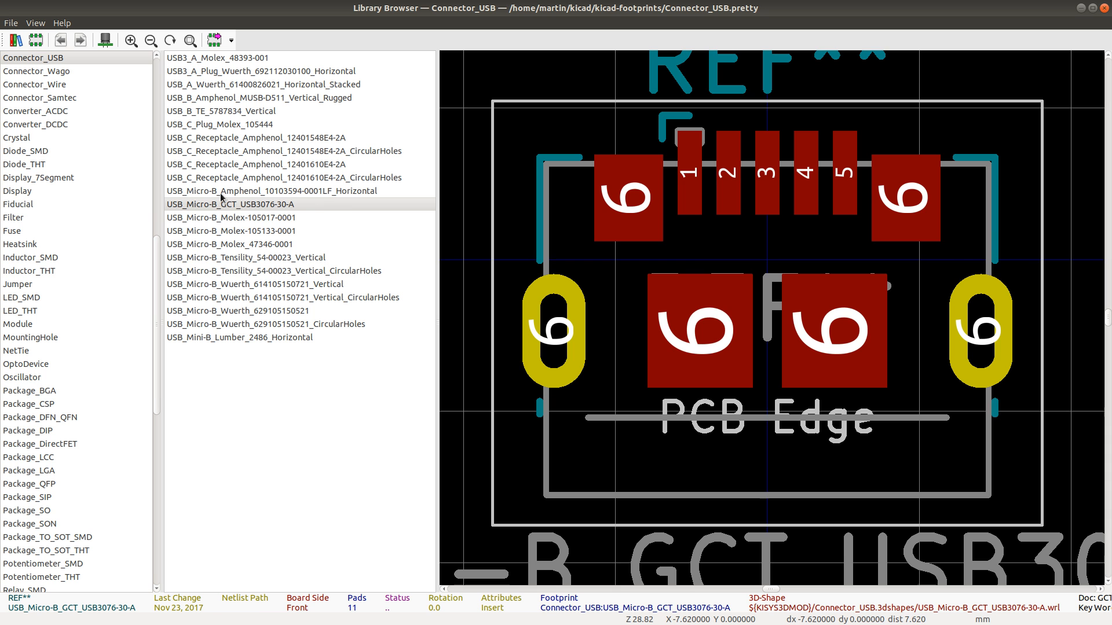
click(282, 204)
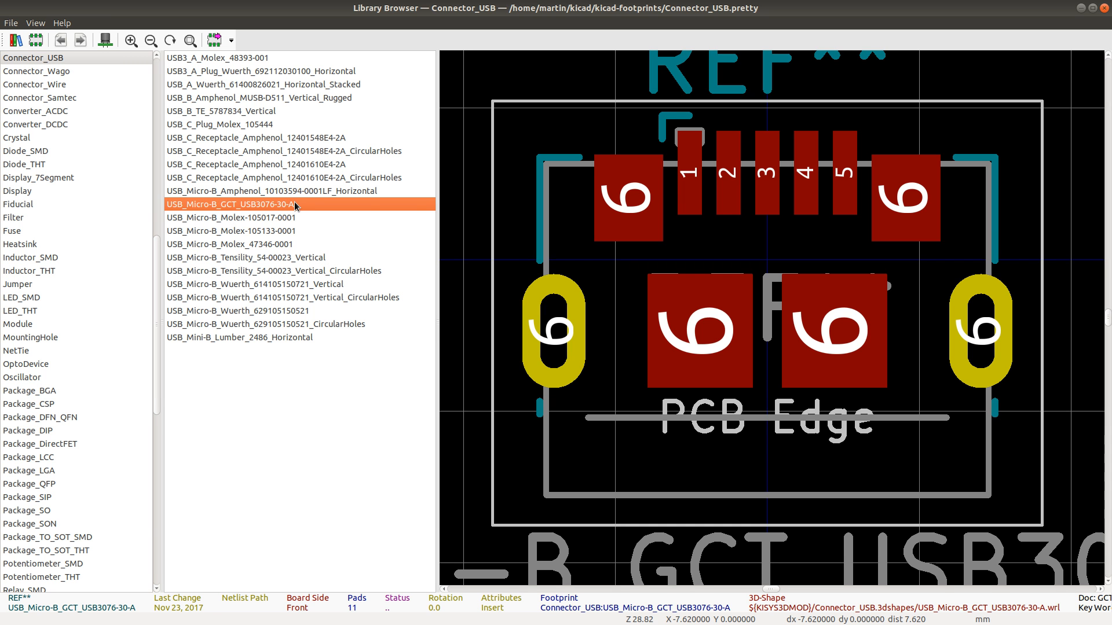
click(1103, 8)
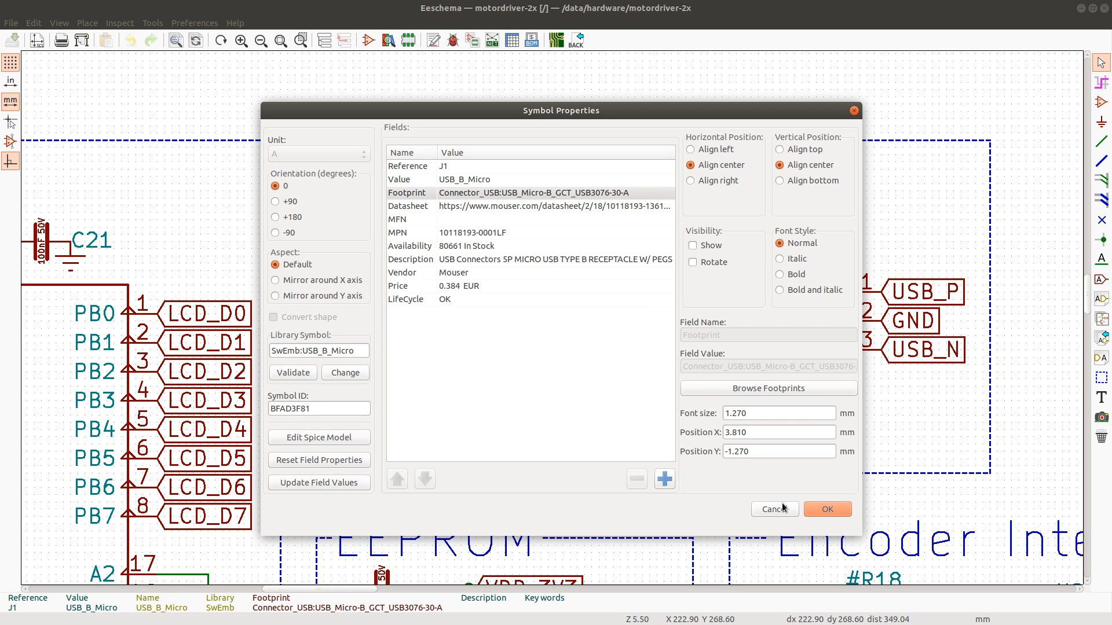
click(781, 512)
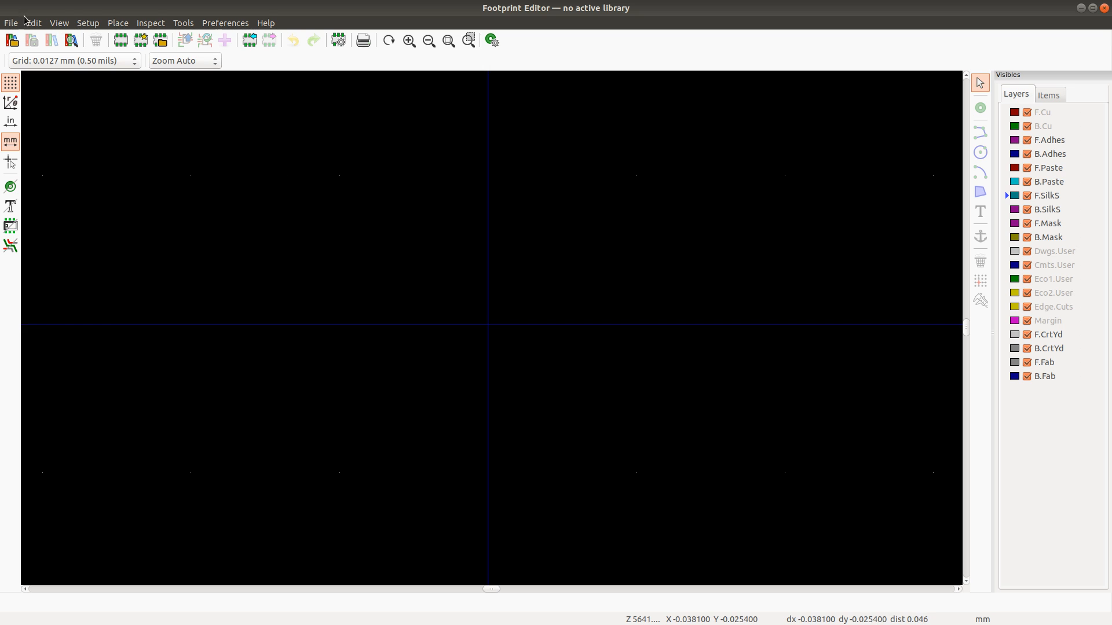
Step: Load the USB_Micro-B_GCT_USB3076-30-A footprint from the Connector_USB library into the Footprint Editor
click(162, 40)
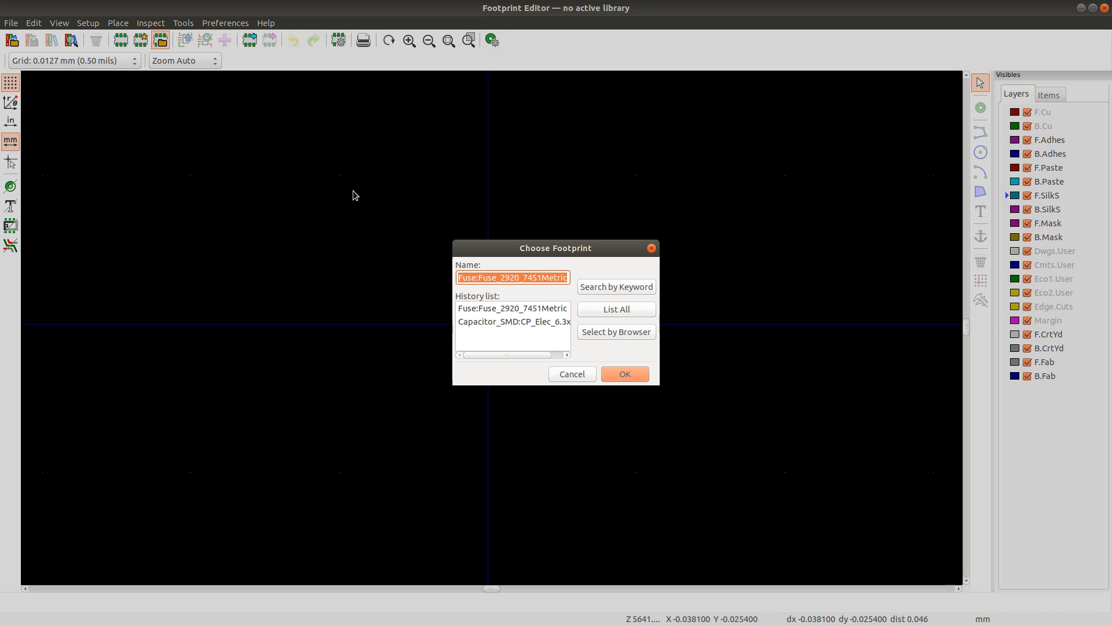
click(616, 336)
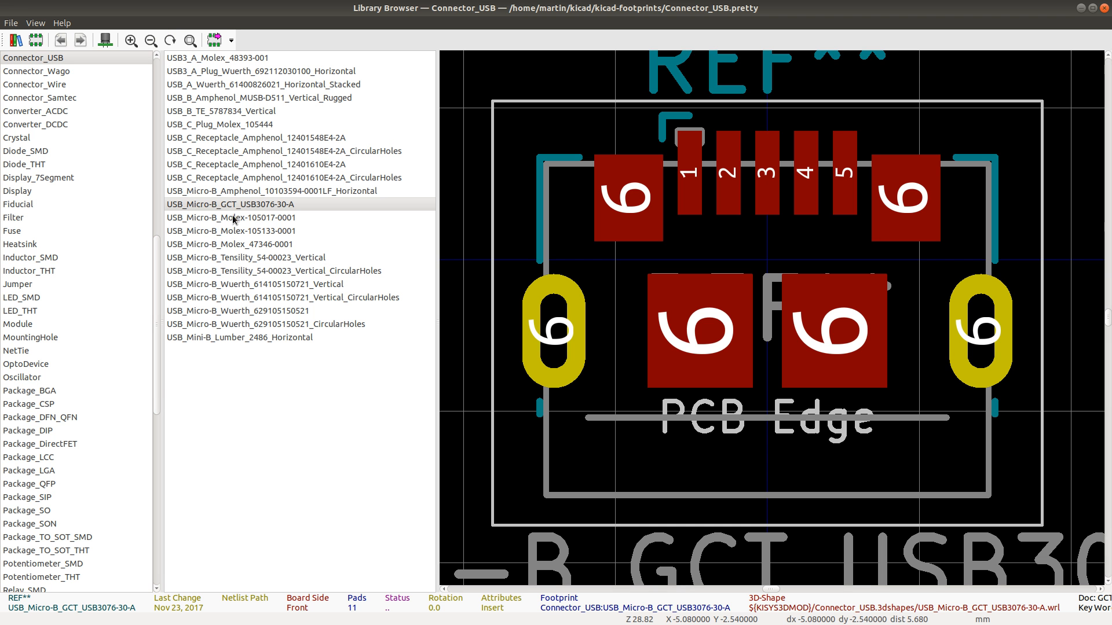
double_click(244, 207)
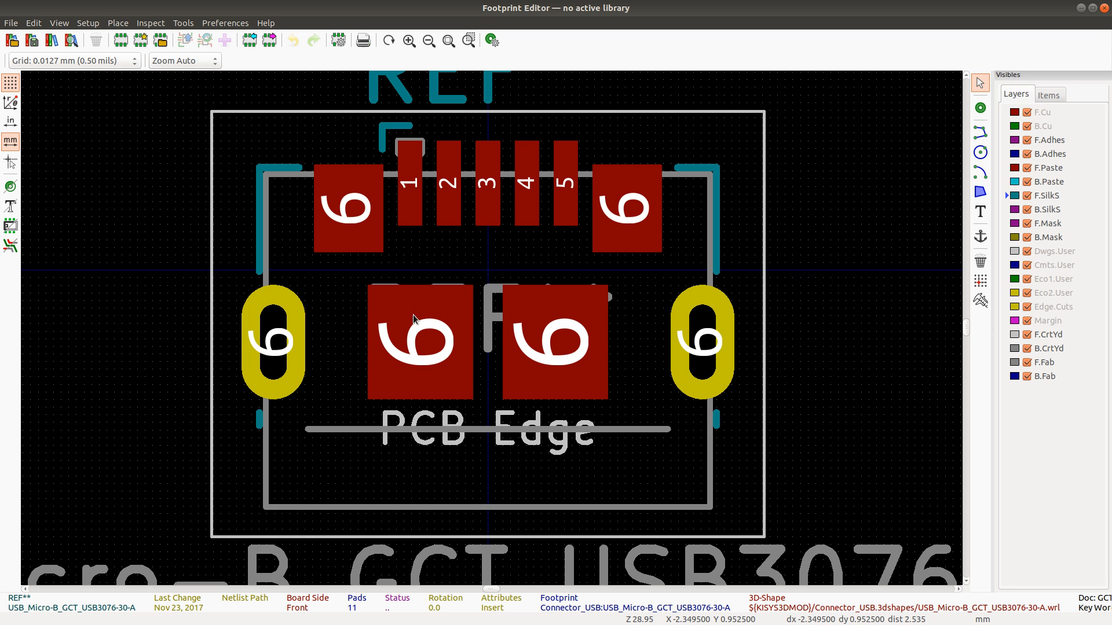
Step: Examine the footprint's slotted pads with the measuring tool active and compare them with the connector datasheet's reference PCB layout in Firefox
click(981, 300)
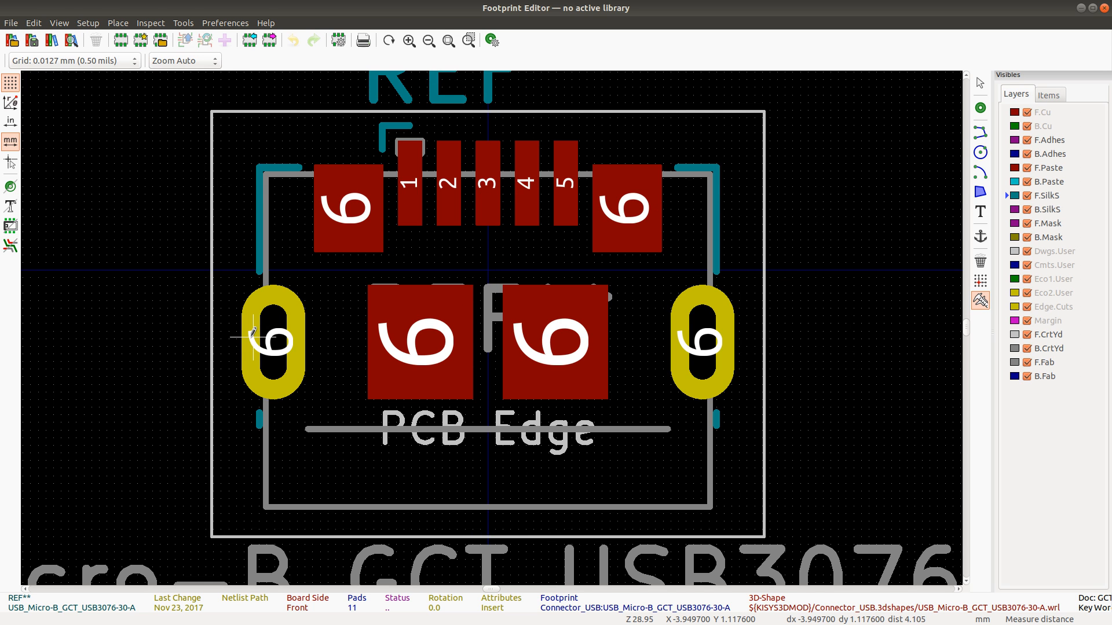
scroll(255, 356, up, 1)
scroll(492, 328, up, 2)
scroll(775, 318, down, 10)
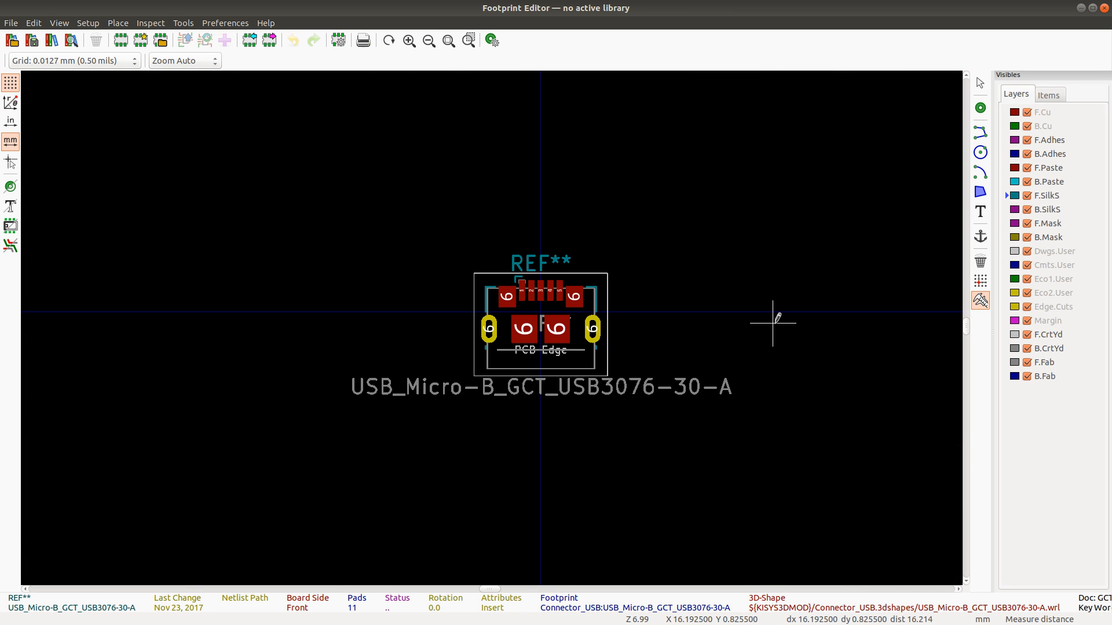
scroll(524, 354, up, 8)
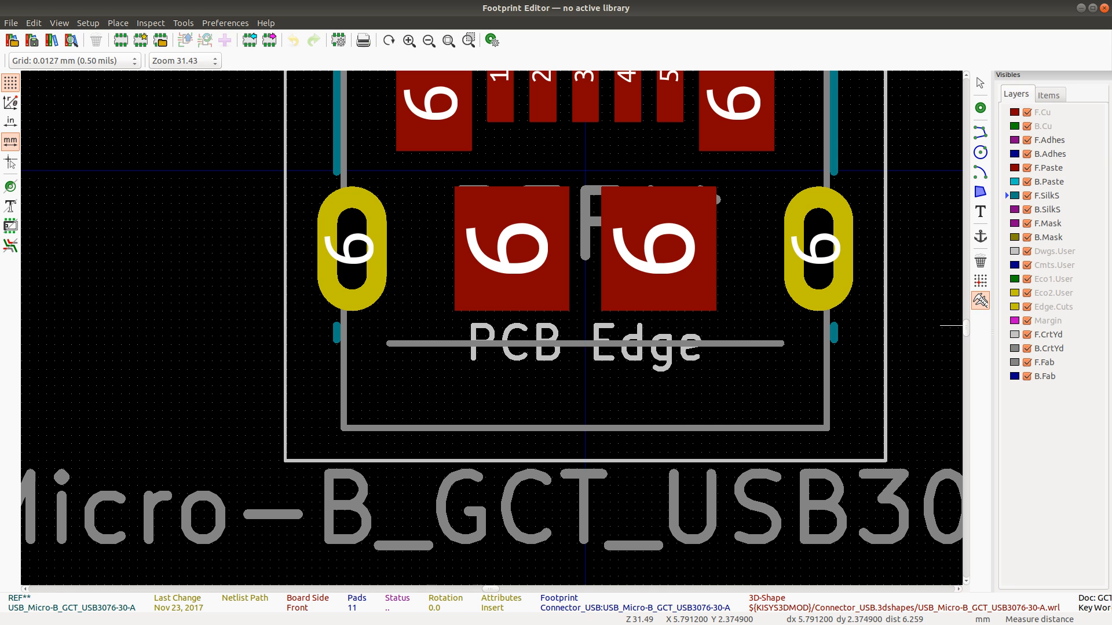
key(alt+Tab)
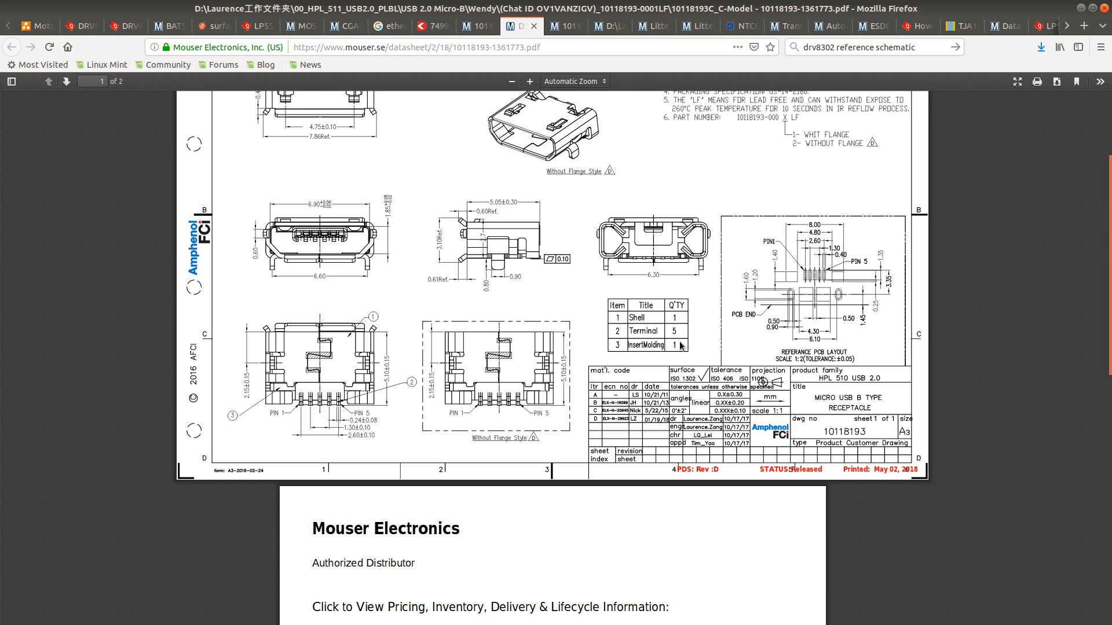
key(alt+Tab)
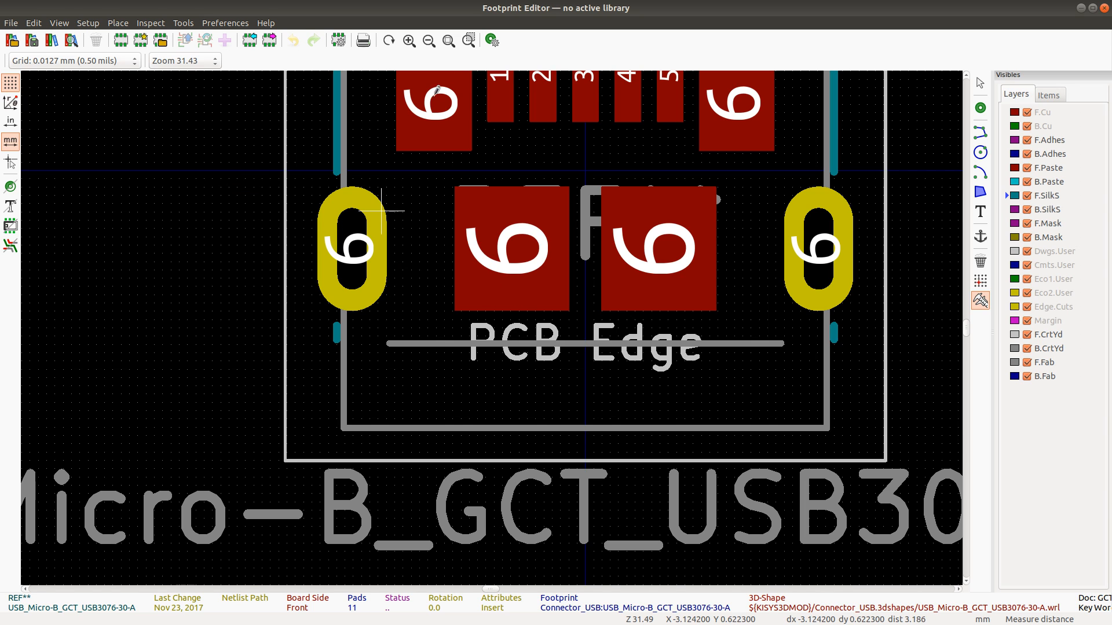
Step: Set the Footprint Editor's grid to 0.0500 mm
click(90, 61)
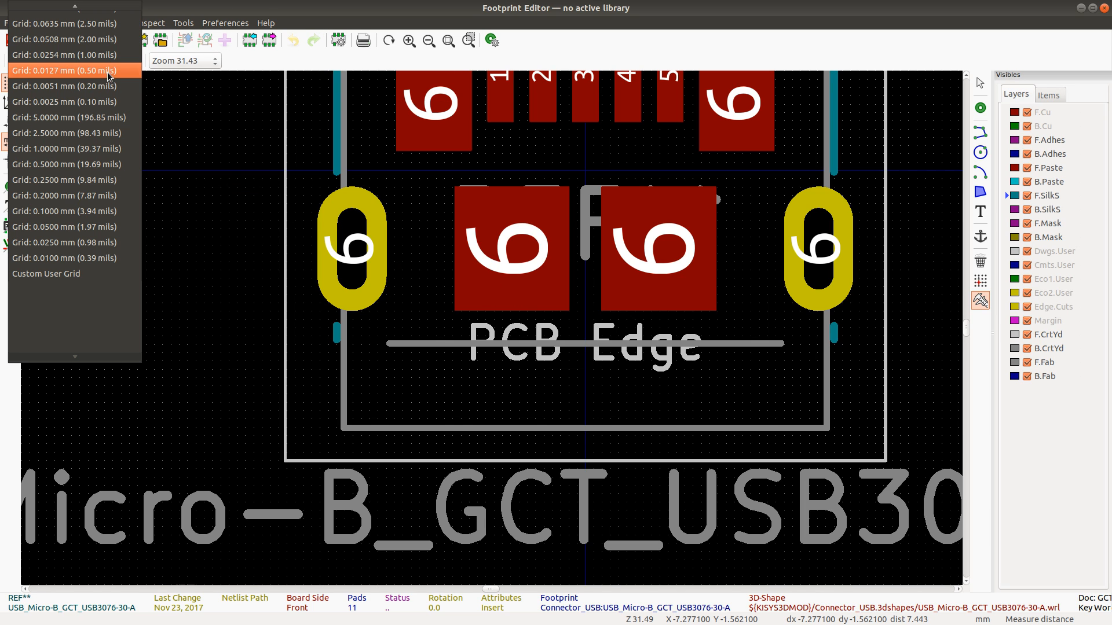
click(96, 211)
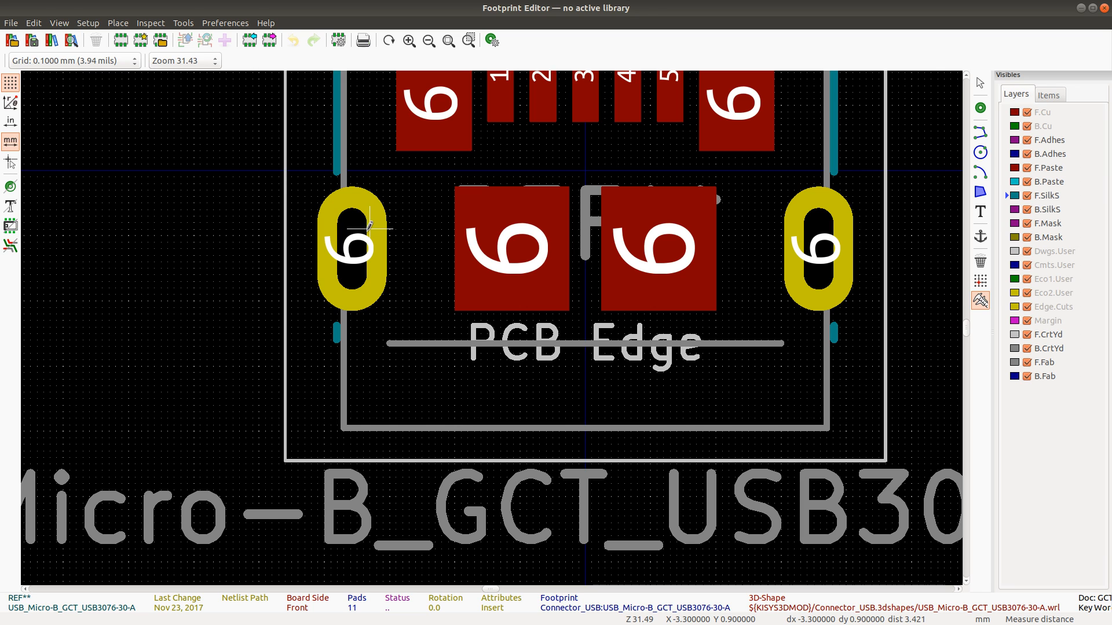
click(93, 61)
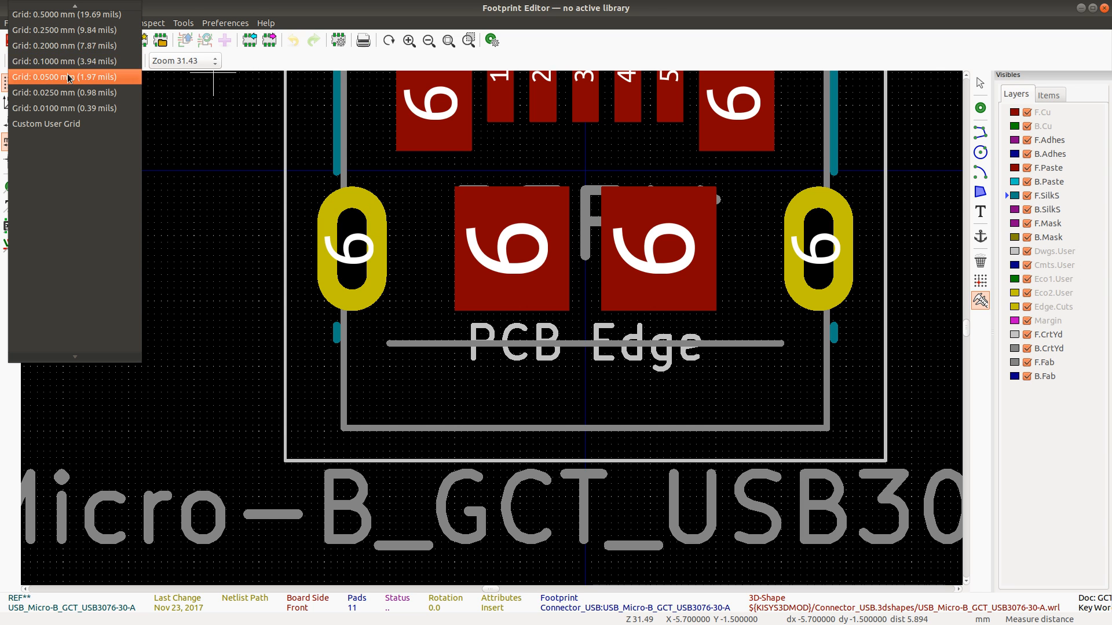
click(68, 77)
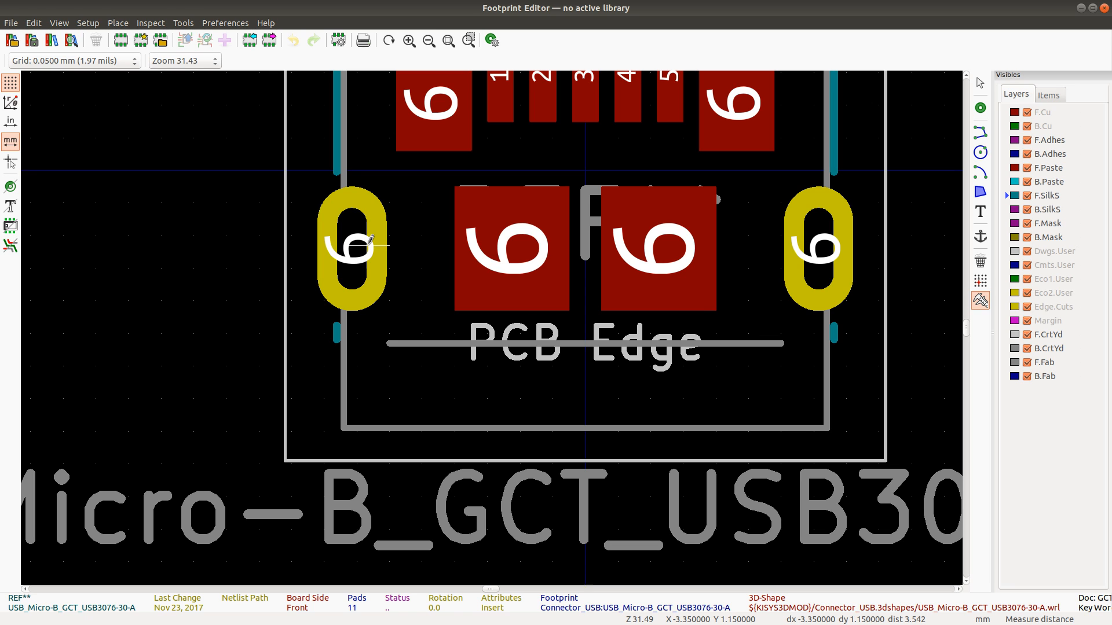
Step: Measure the distance between the inner edges of the two slotted holes and leave the measuring tool
key(space)
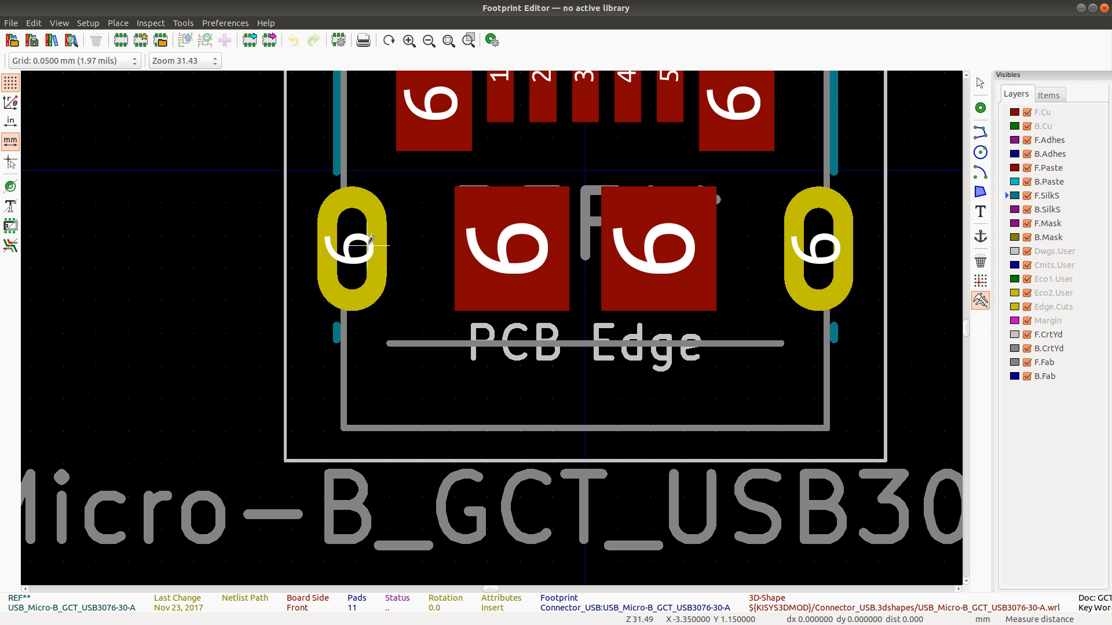
click(368, 245)
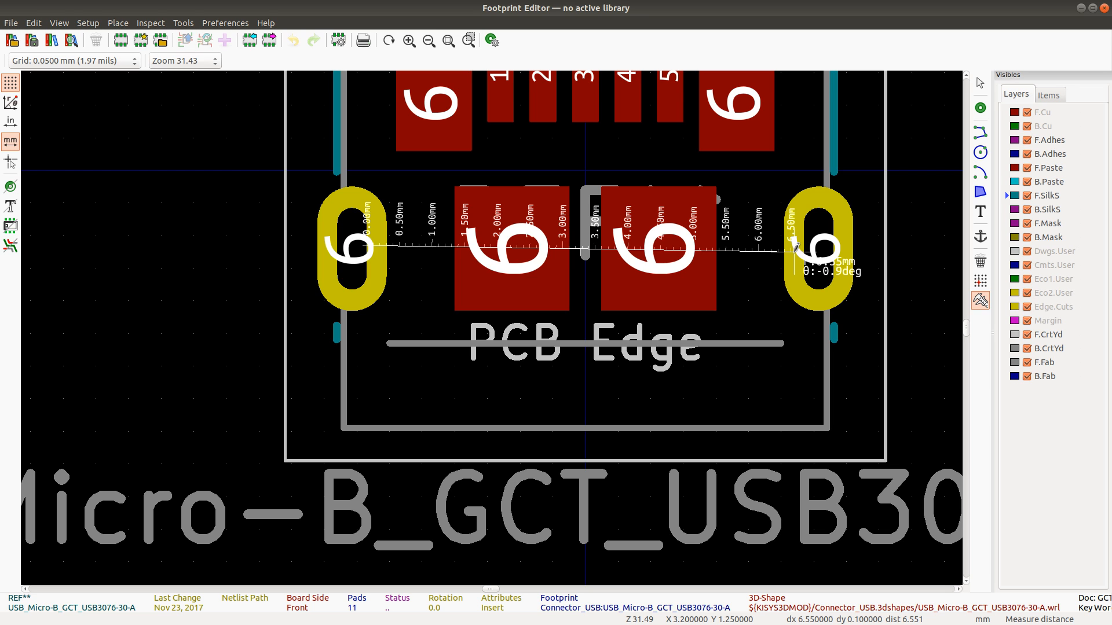
key(Escape)
key(Escape)
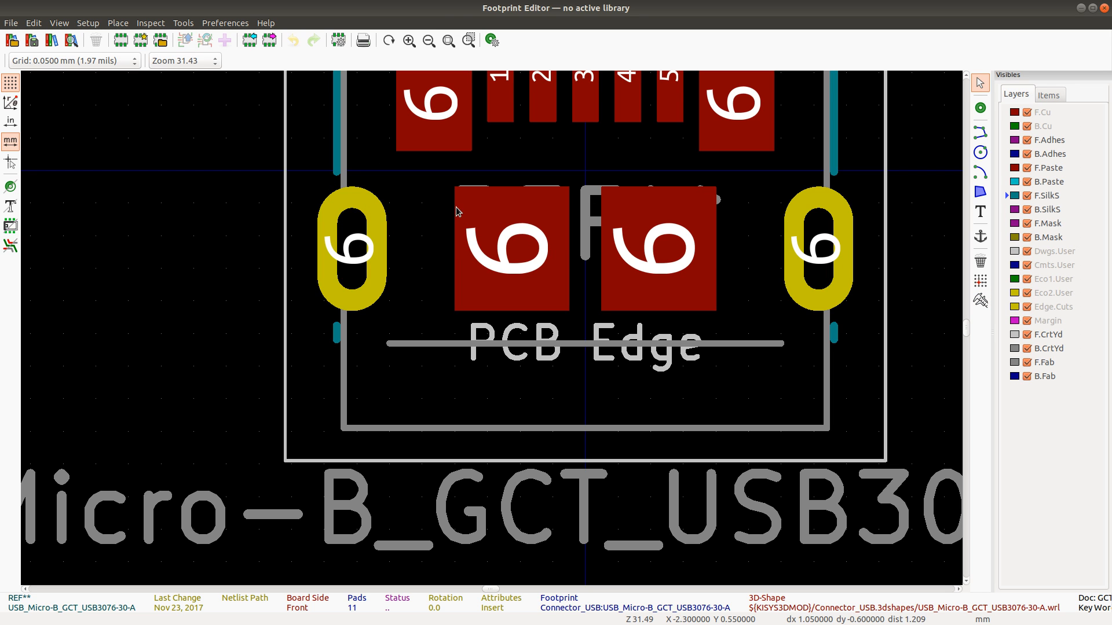
Step: Check the reference PCB layout in the Firefox datasheet, and inspect the left slotted pad 6 in the Footprint Editor without moving it
key(alt+Tab)
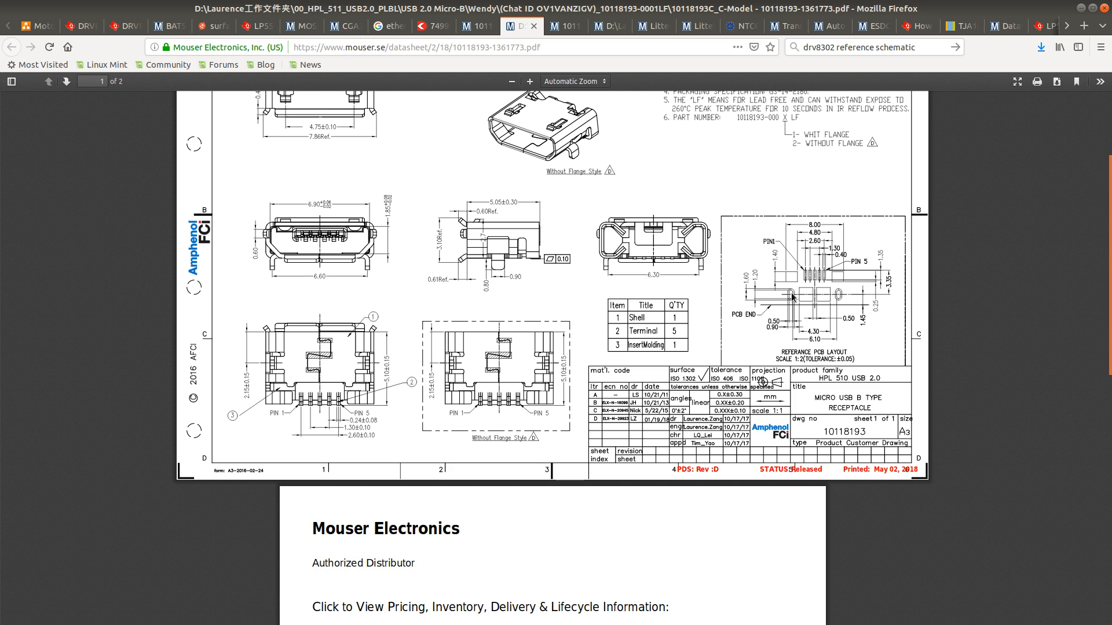
key(alt+Tab)
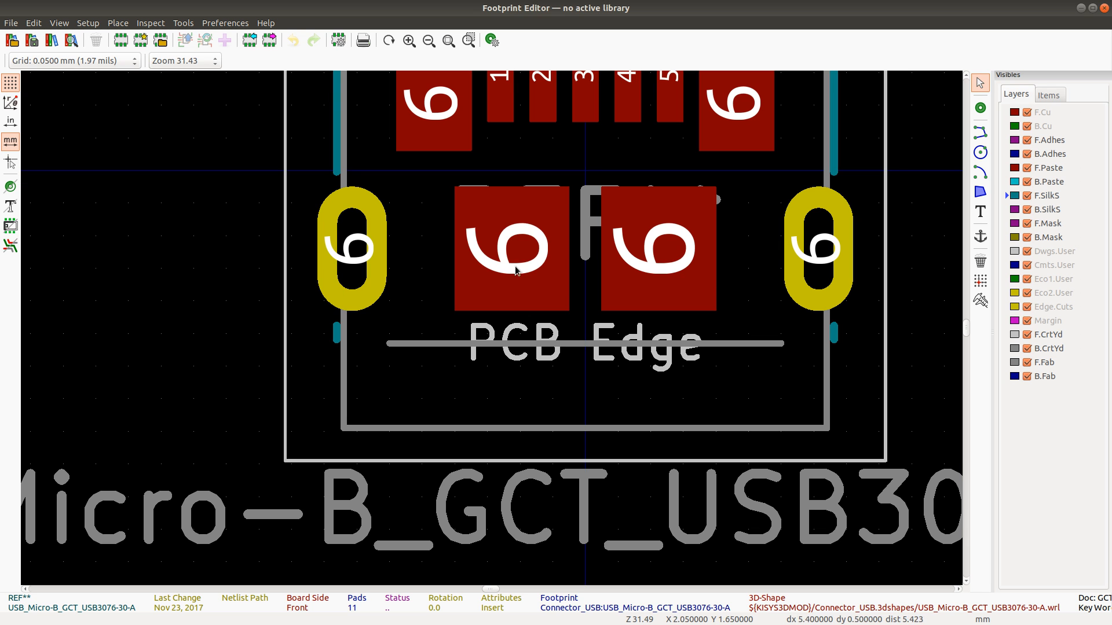
click(346, 255)
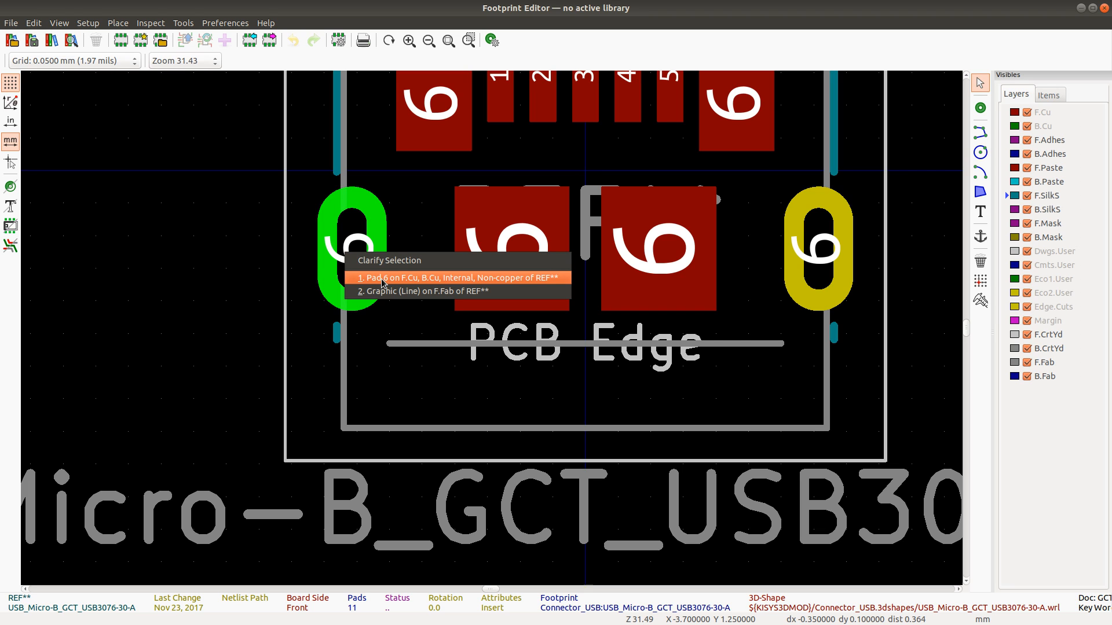
click(361, 222)
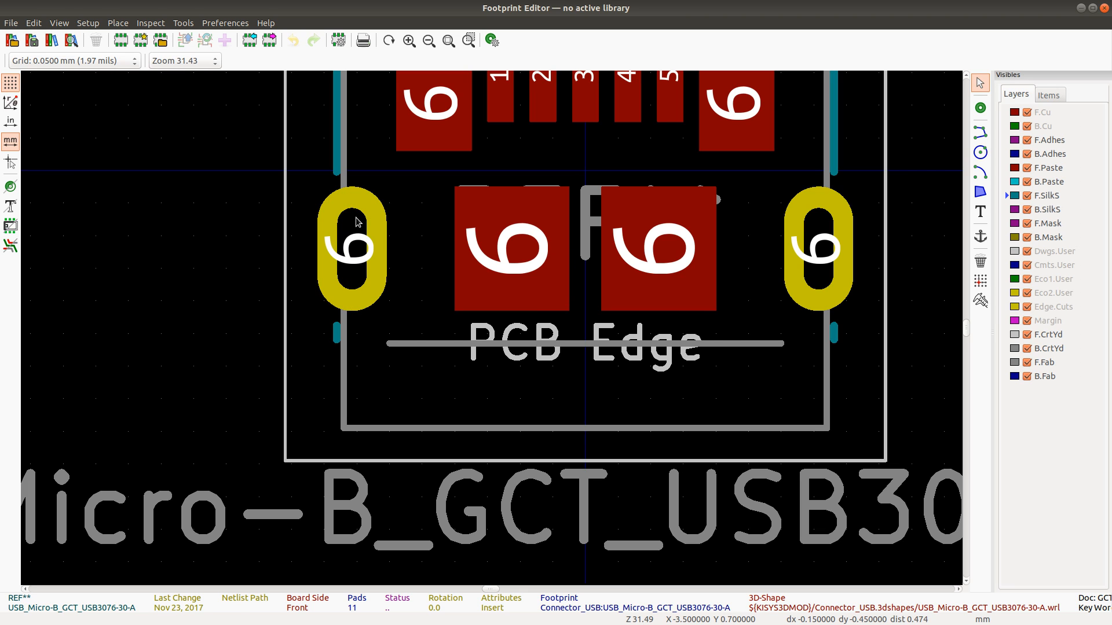
click(373, 238)
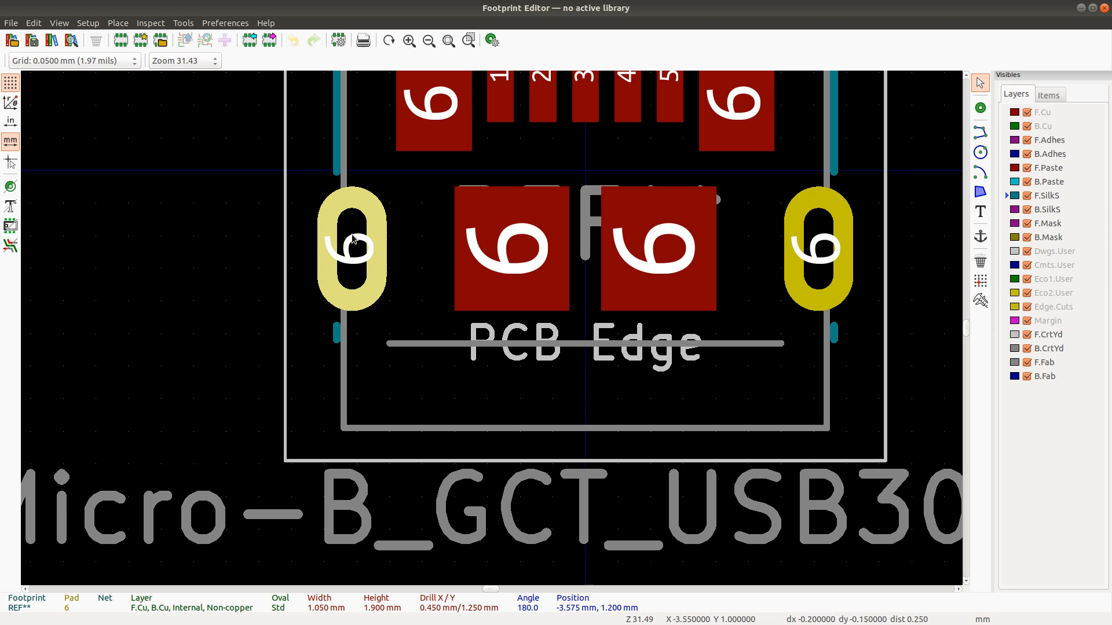
key(m)
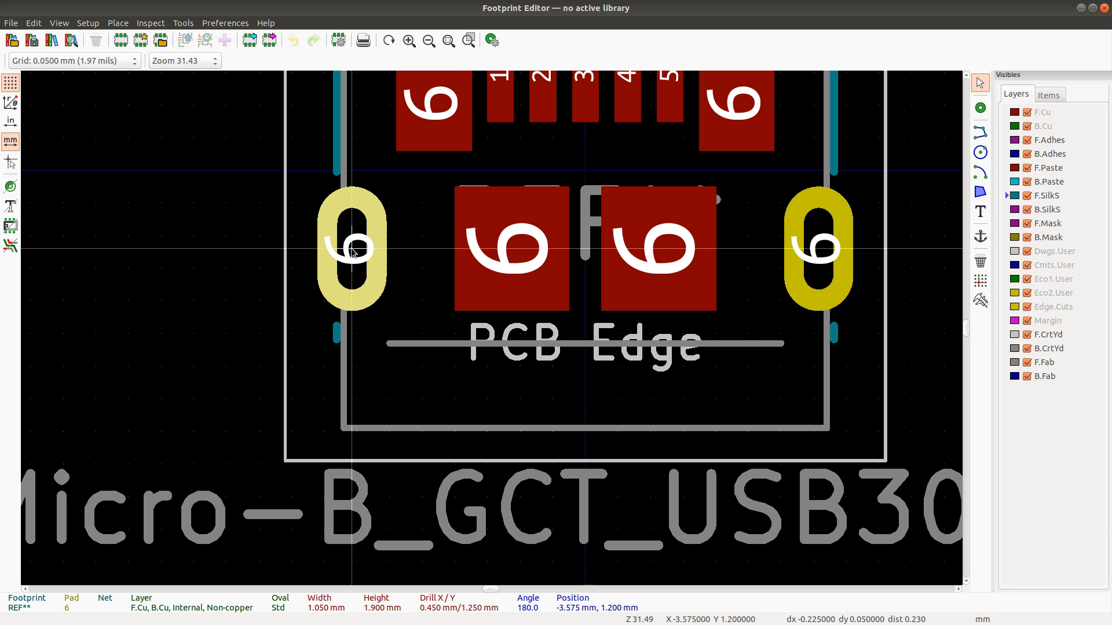
key(Escape)
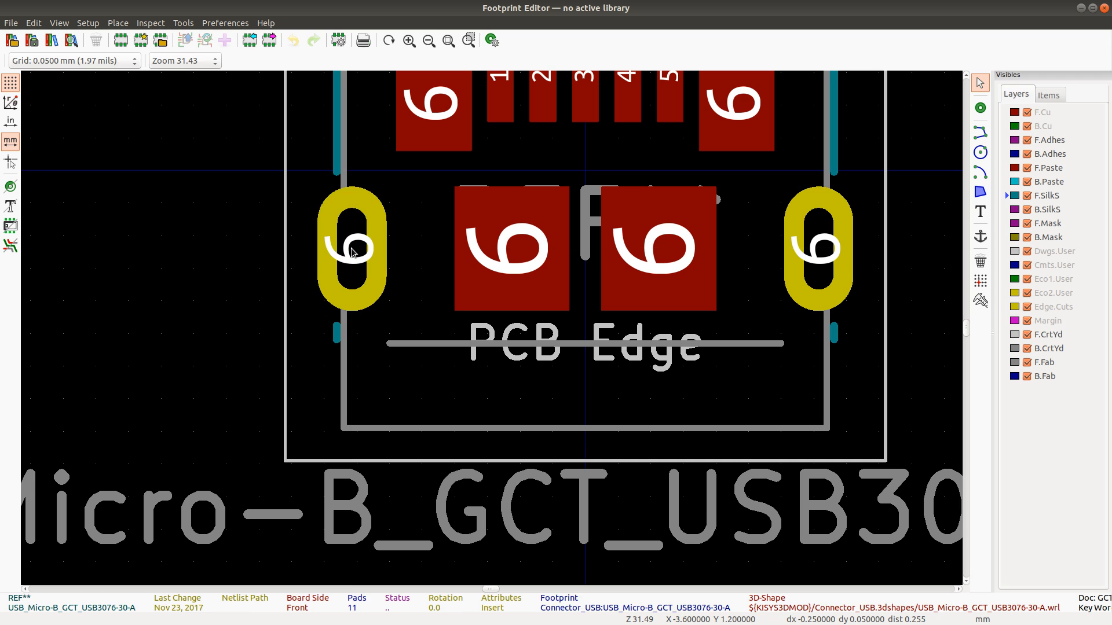
Step: Look up the slot dimensions in the datasheet's PCB layout and measure the left slotted hole's width in the footprint
key(alt+Tab)
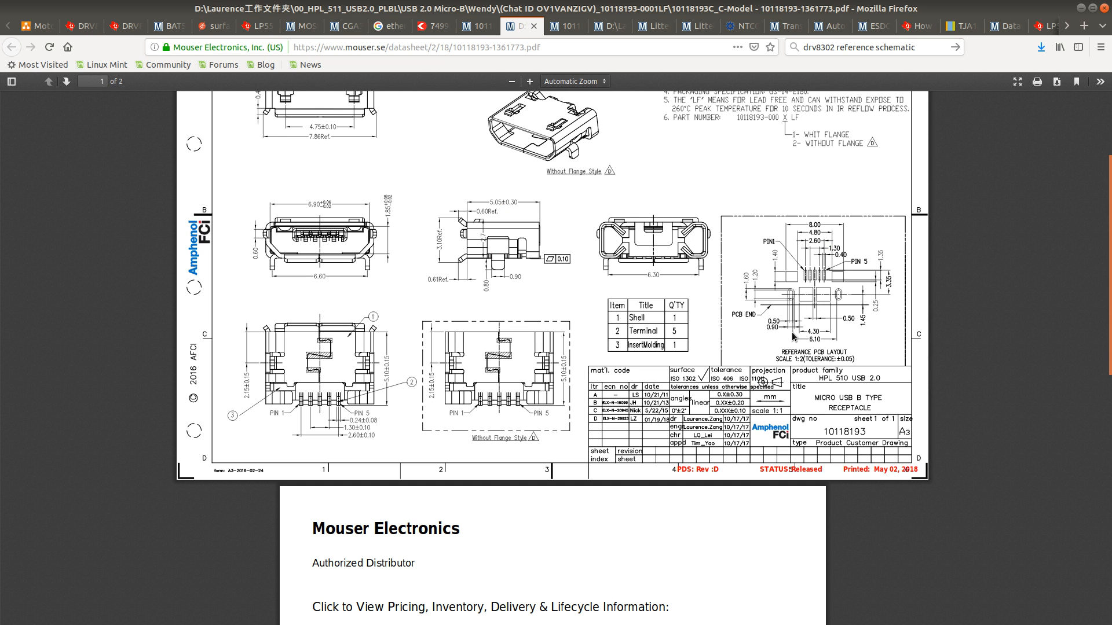
key(alt+Tab)
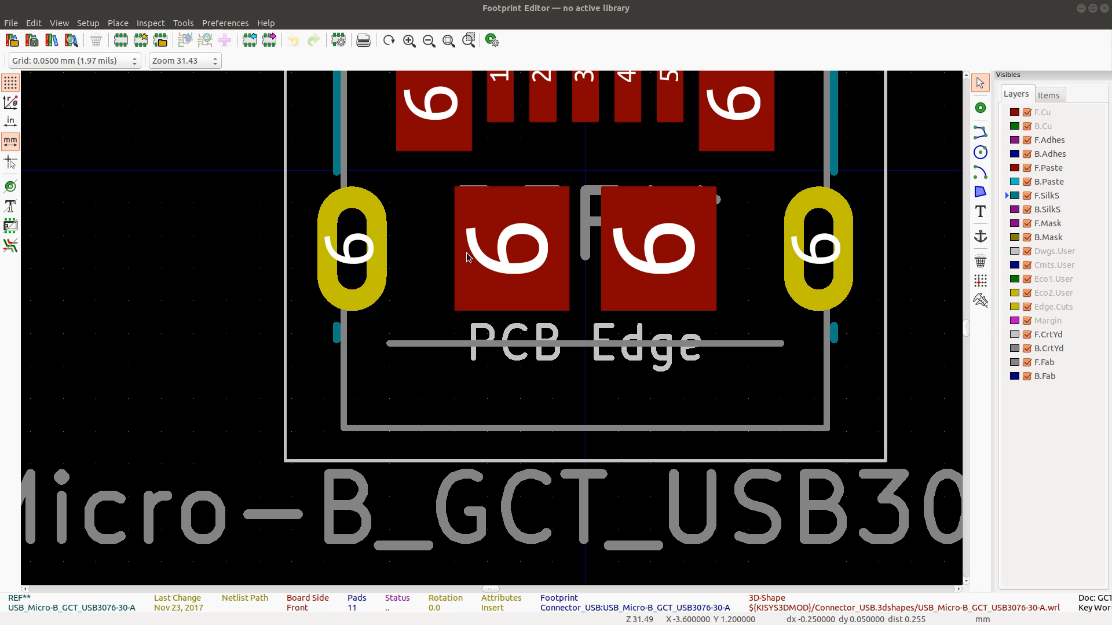
click(980, 301)
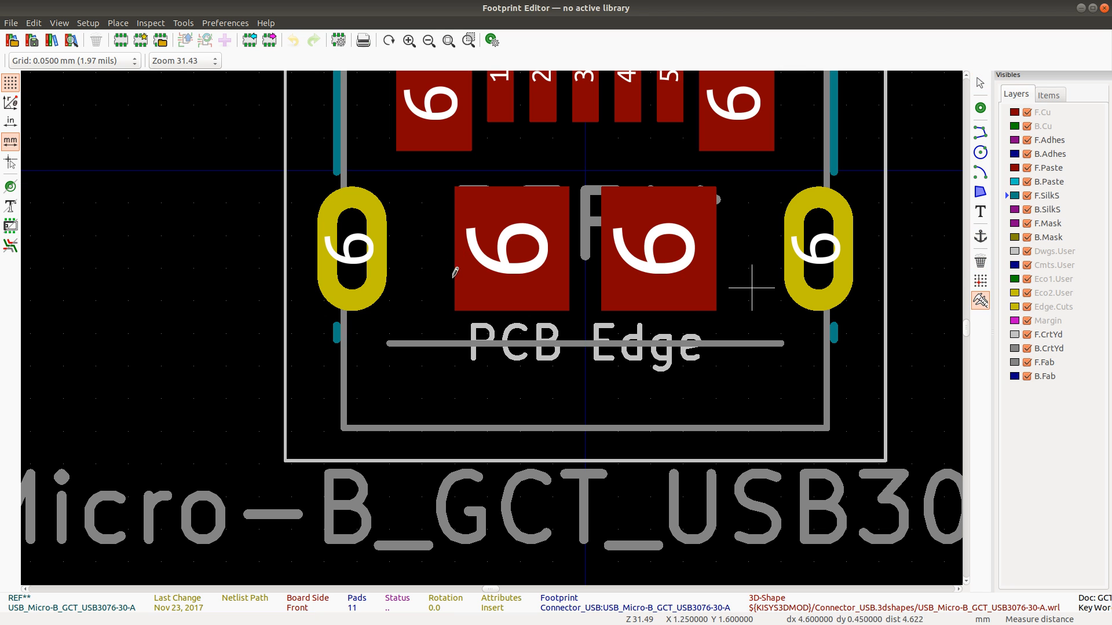
click(338, 249)
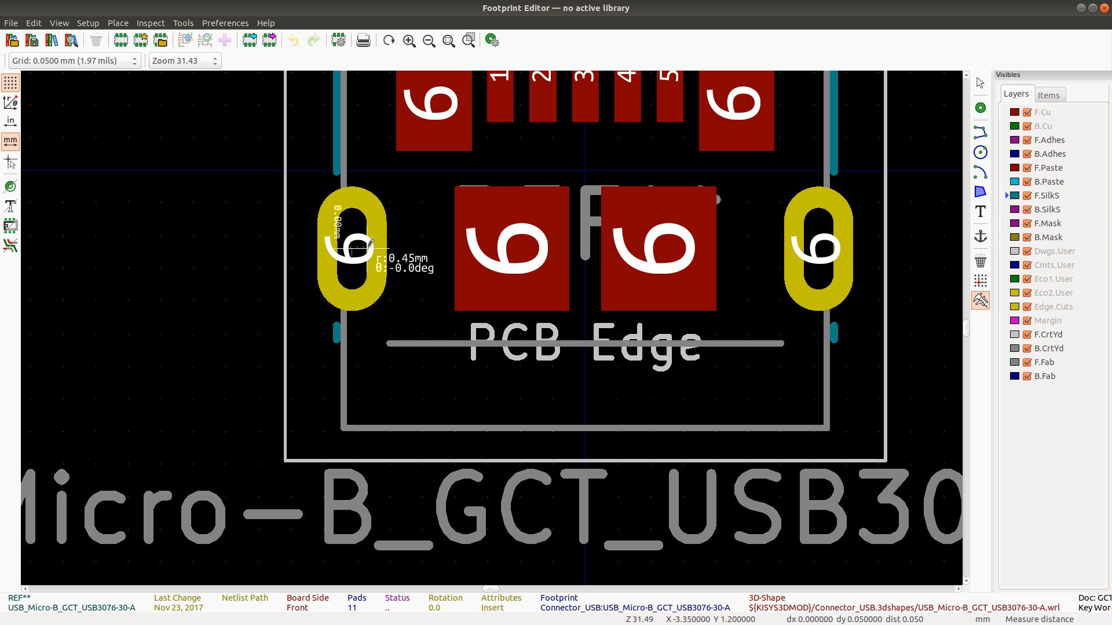
key(Escape)
Step: View the left slotted pad's properties and close them without changing anything
click(355, 217)
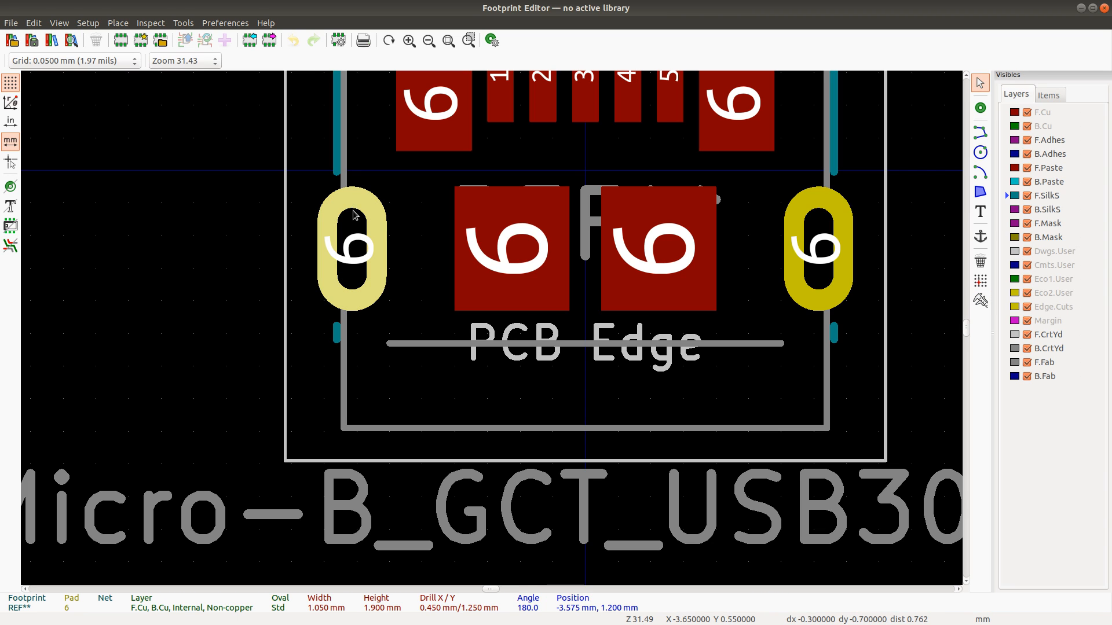
double_click(354, 217)
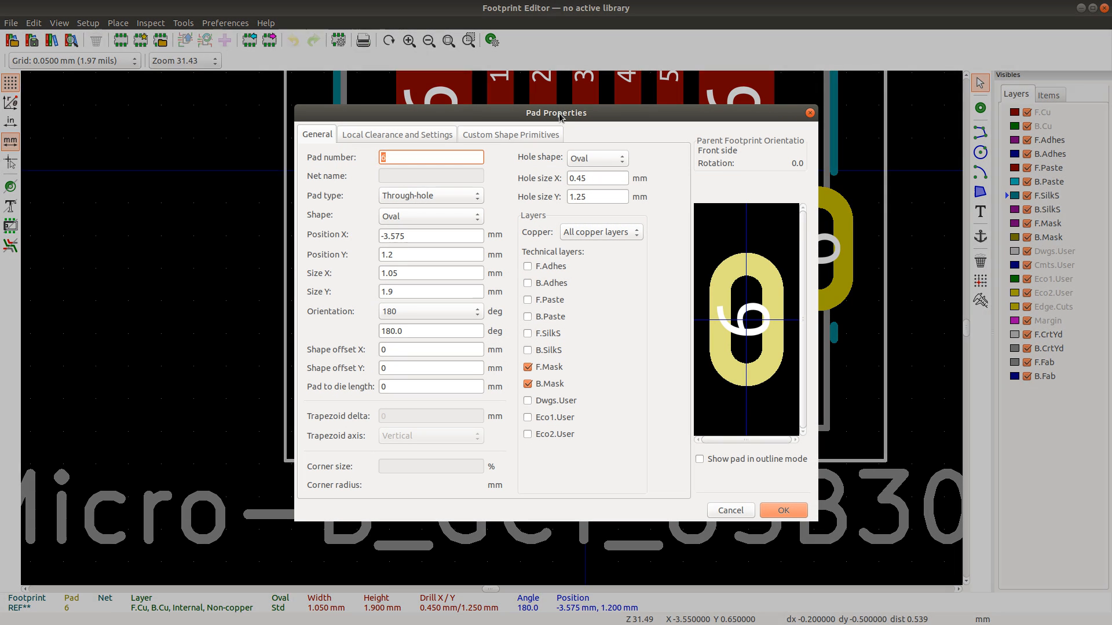
click(811, 112)
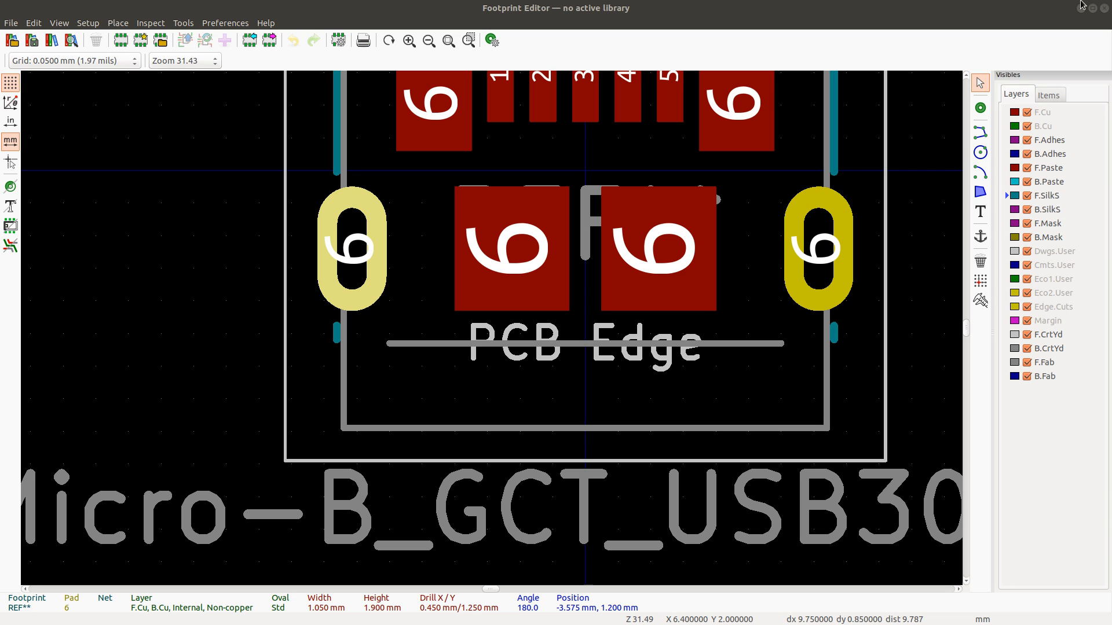
Step: Reopen the Footprint Editor and load the USB_Micro-B_GCT_USB3076-30-A footprint from the CUSTOM library
click(1104, 9)
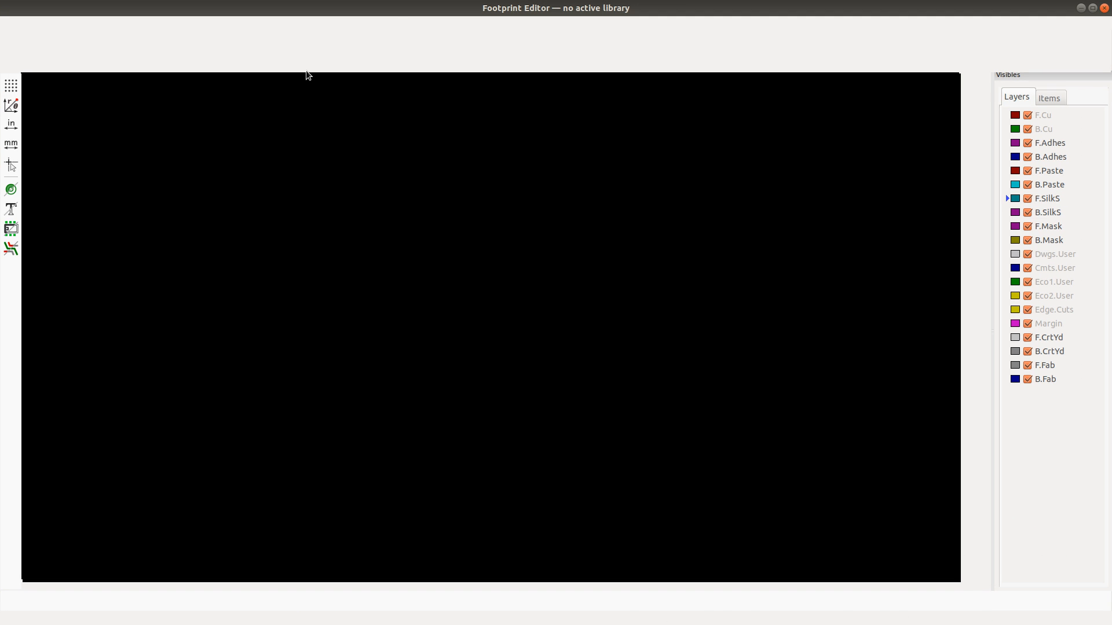
click(161, 41)
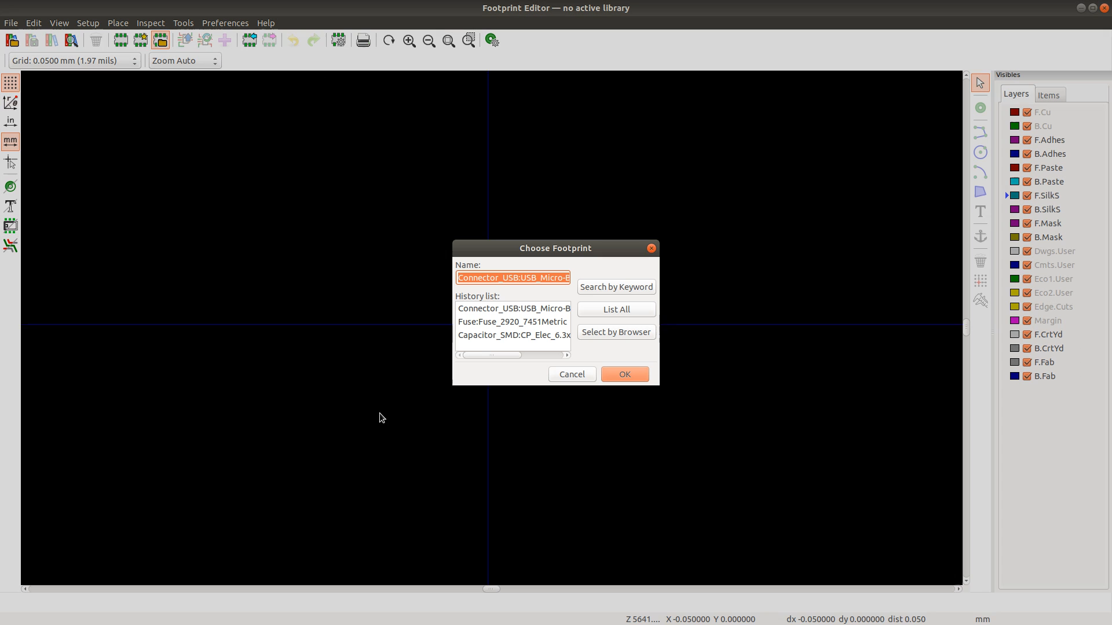
click(609, 329)
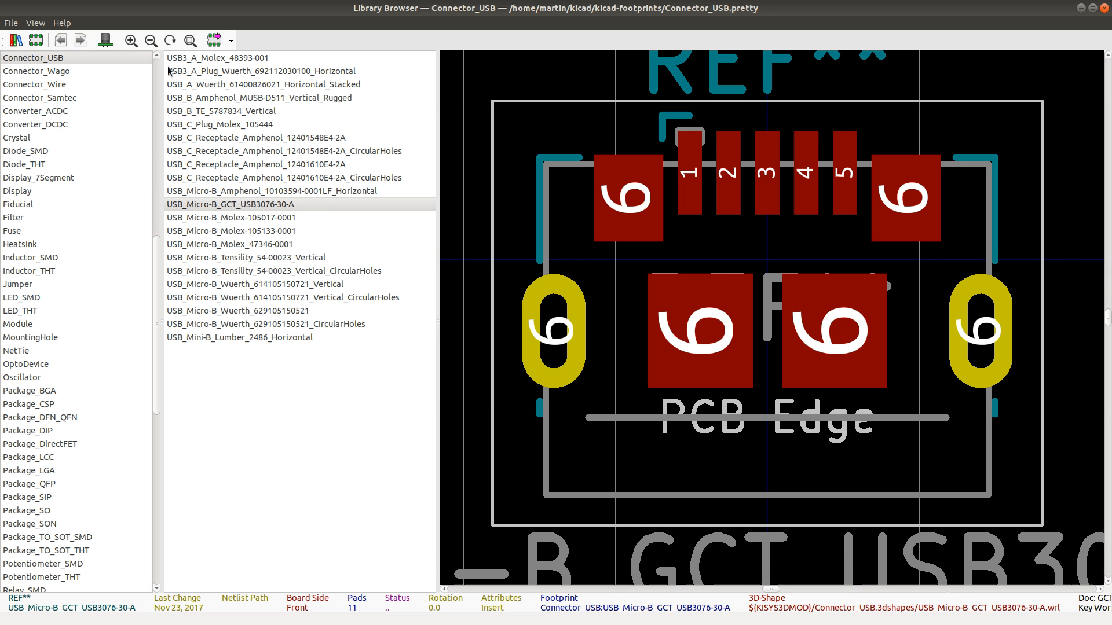
scroll(35, 174, up, 2)
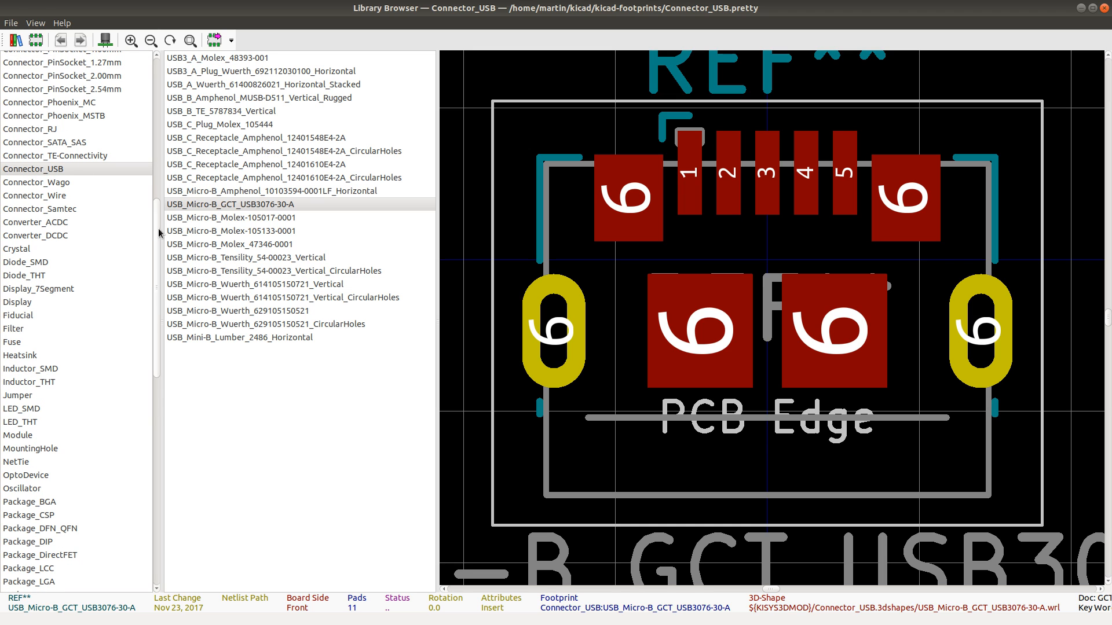
drag(156, 236, 179, 55)
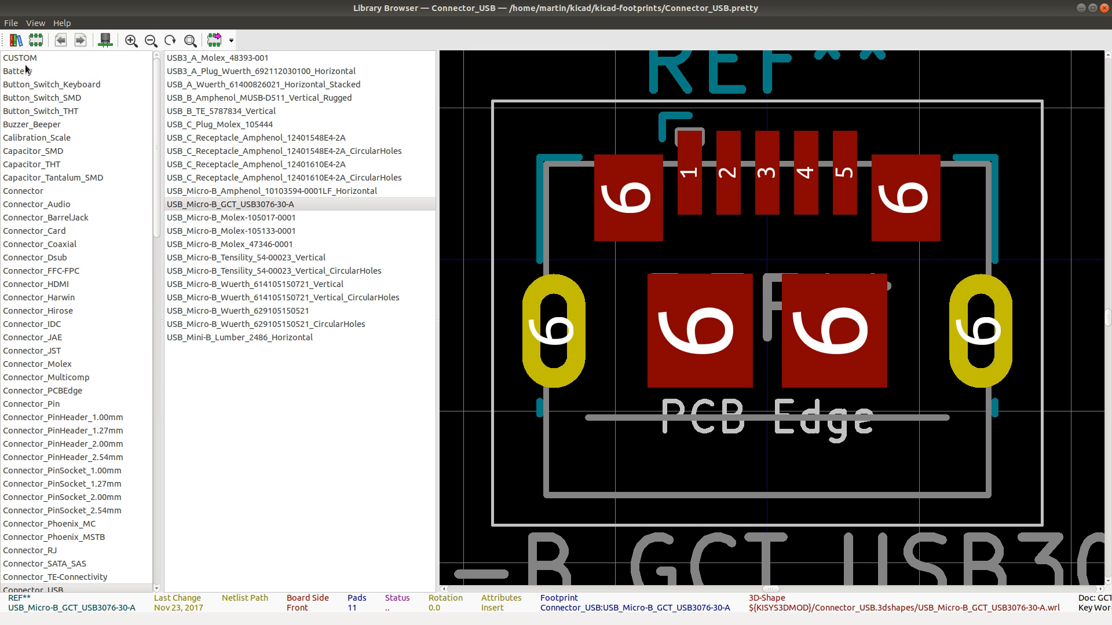
click(88, 59)
click(239, 296)
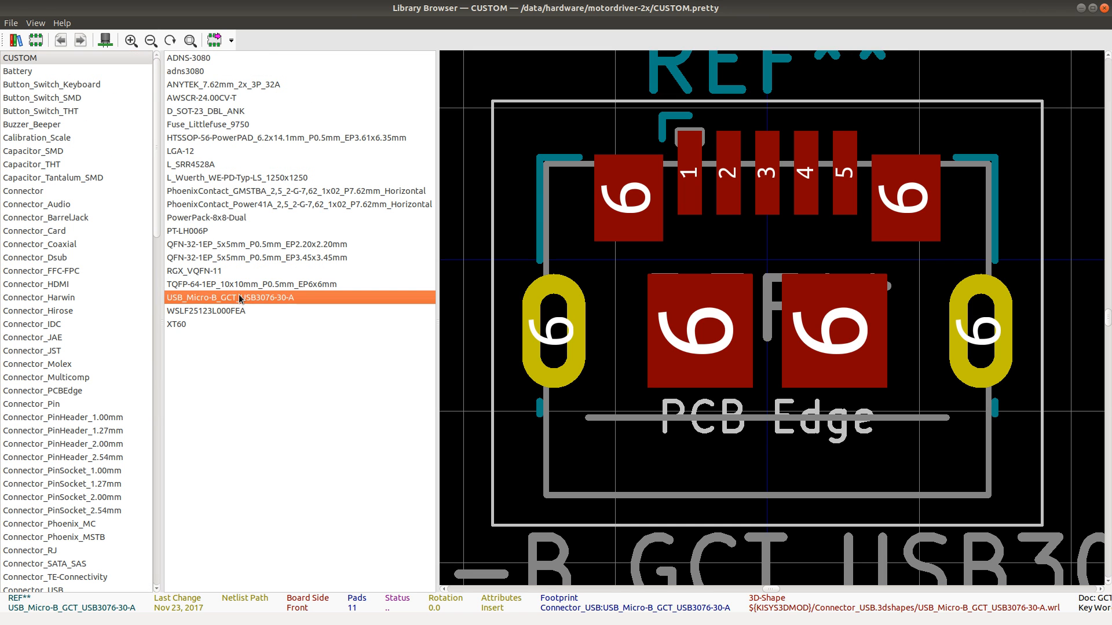
double_click(240, 298)
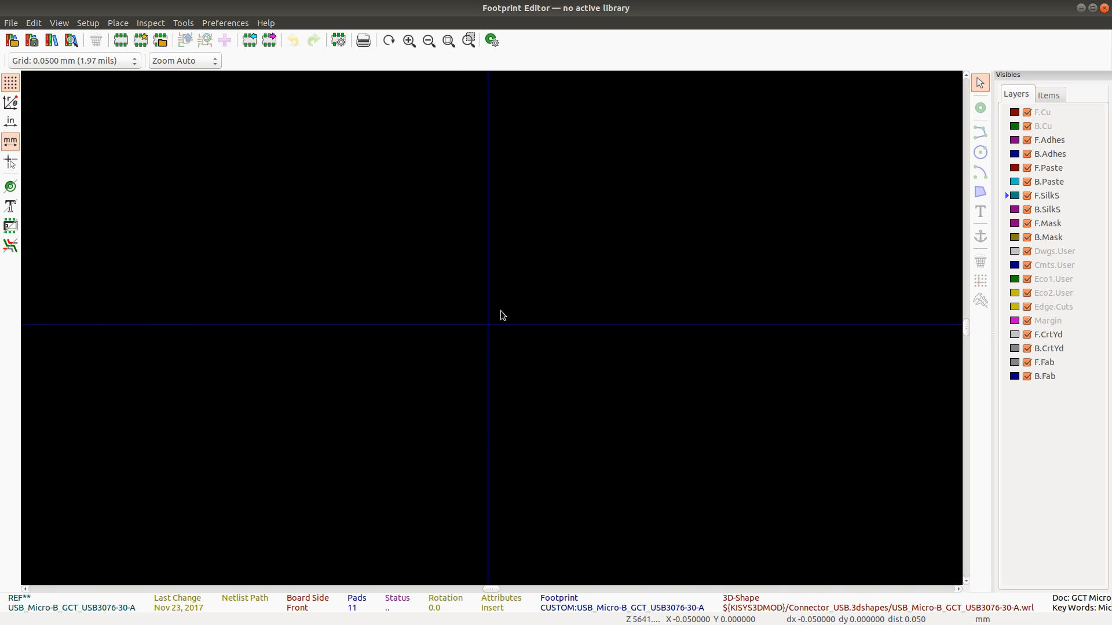
Step: Set the hole size X of the left slotted pad 6 to 0.5 mm
click(275, 319)
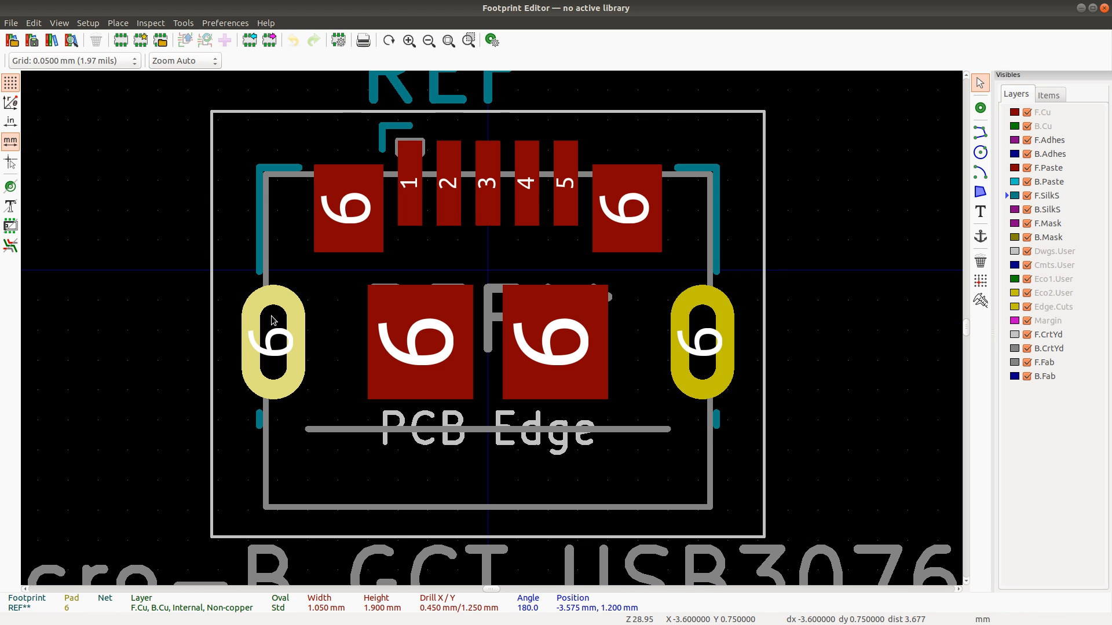
double_click(274, 320)
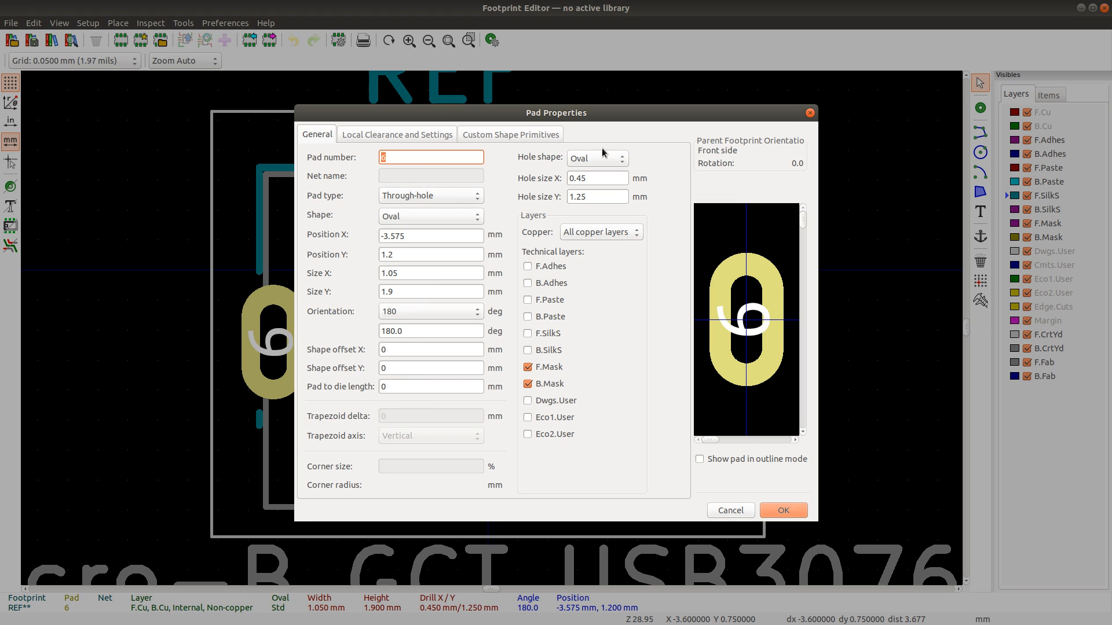
click(595, 178)
key(BackSpace)
key(BackSpace)
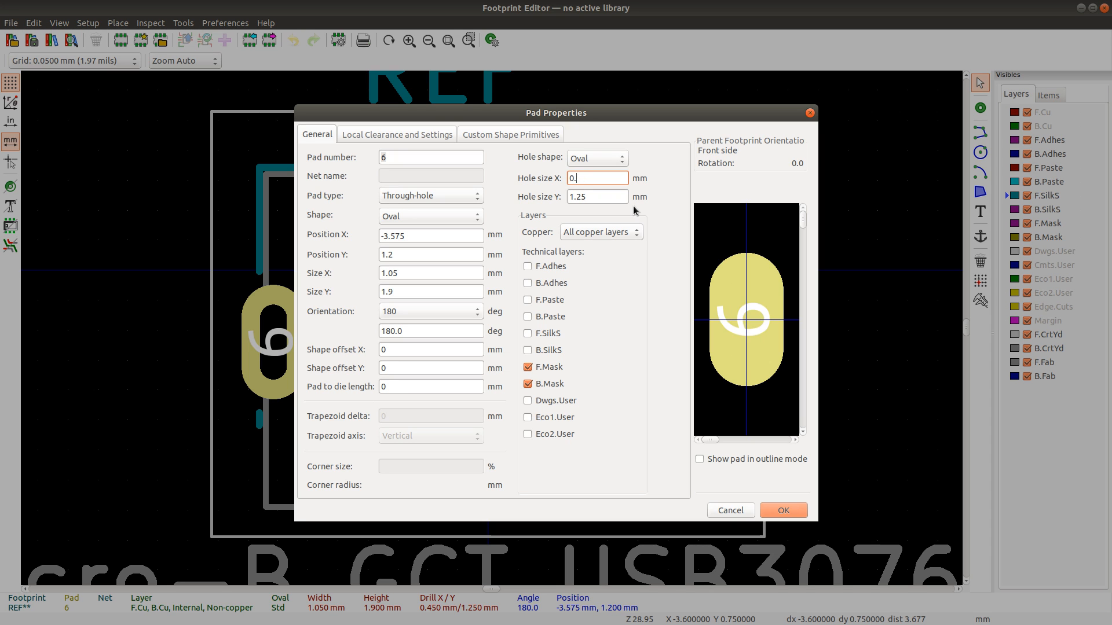
text(5)
key(Return)
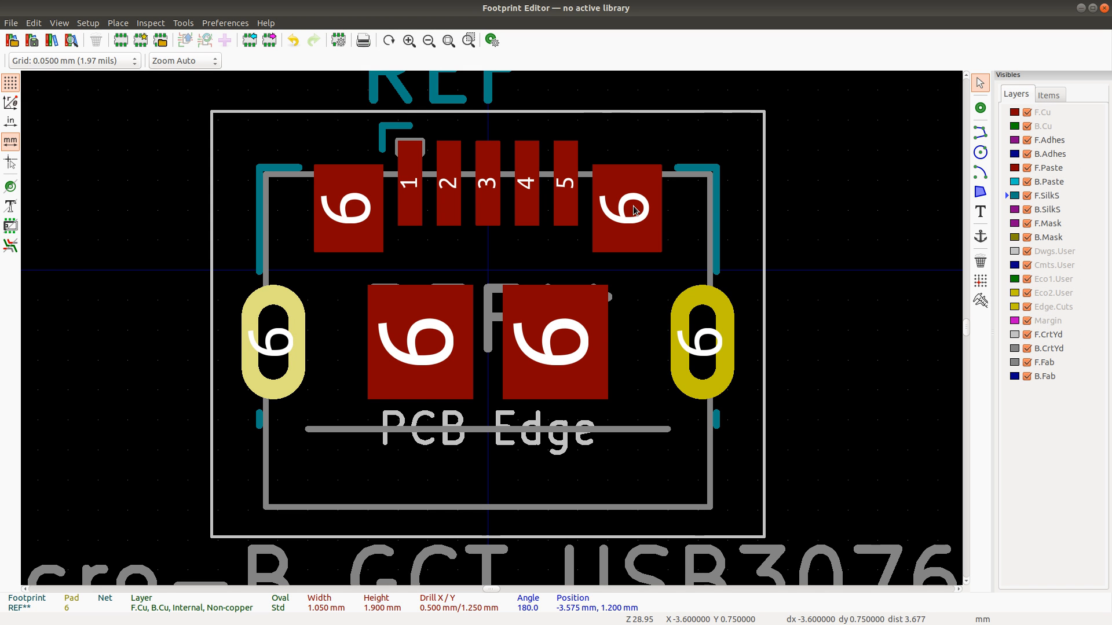
Step: Set the hole size X of the right slotted pad 6 to 0.5 mm
click(703, 315)
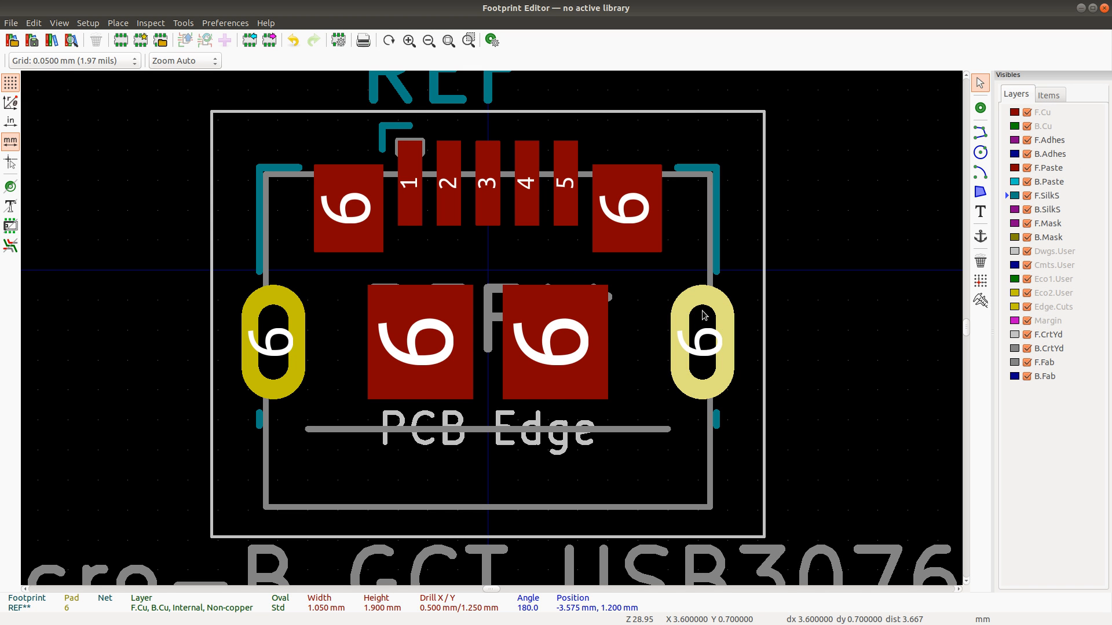
double_click(704, 316)
click(590, 178)
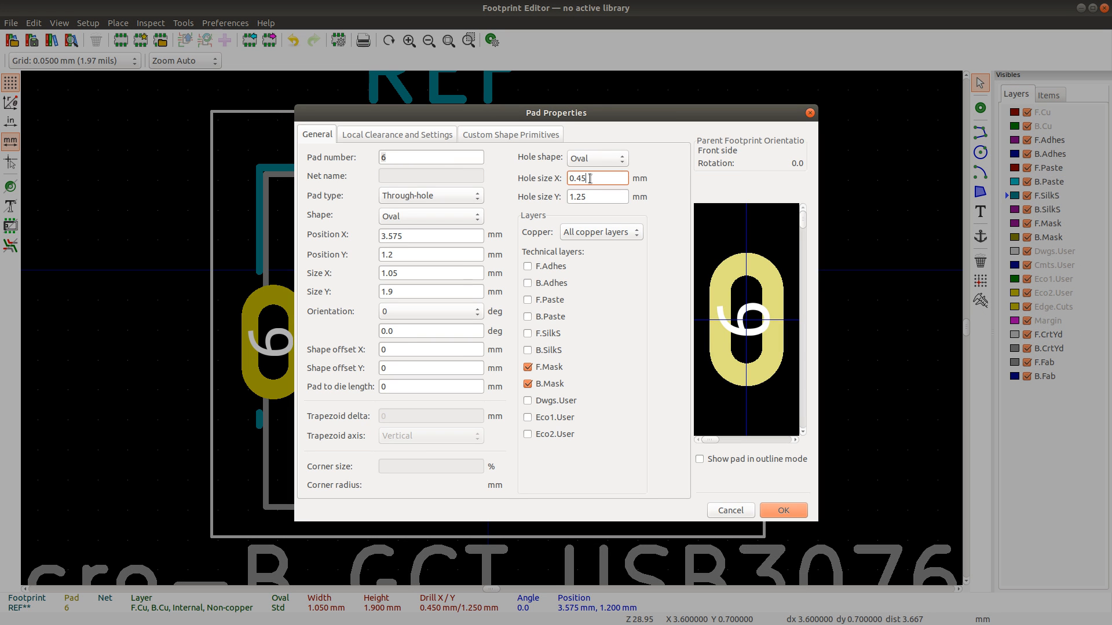
key(BackSpace)
key(BackSpace)
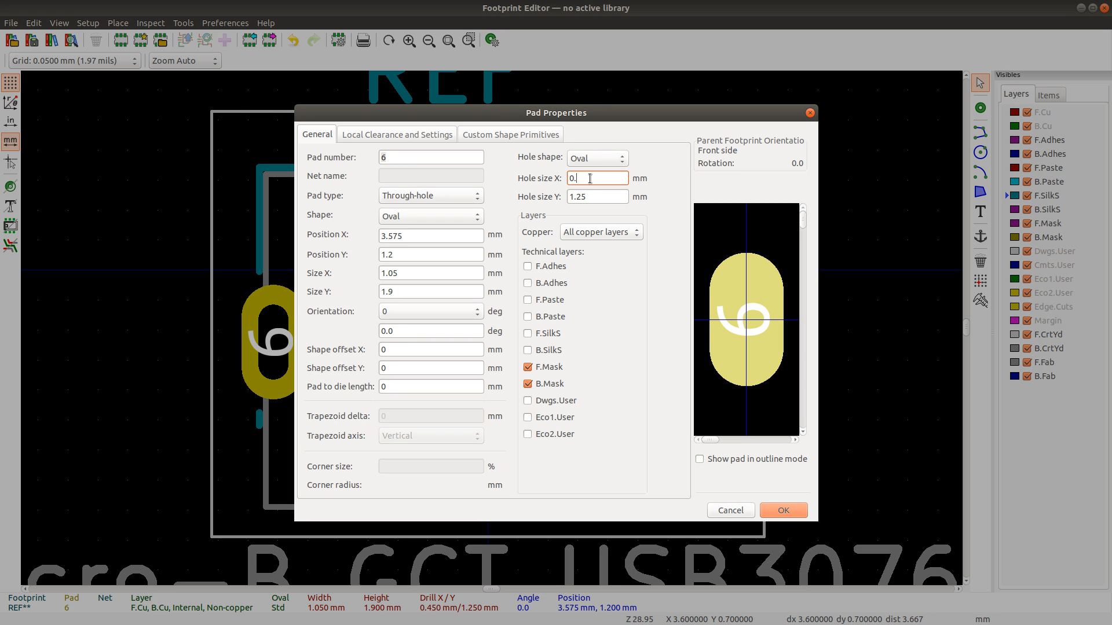
text(5)
key(Return)
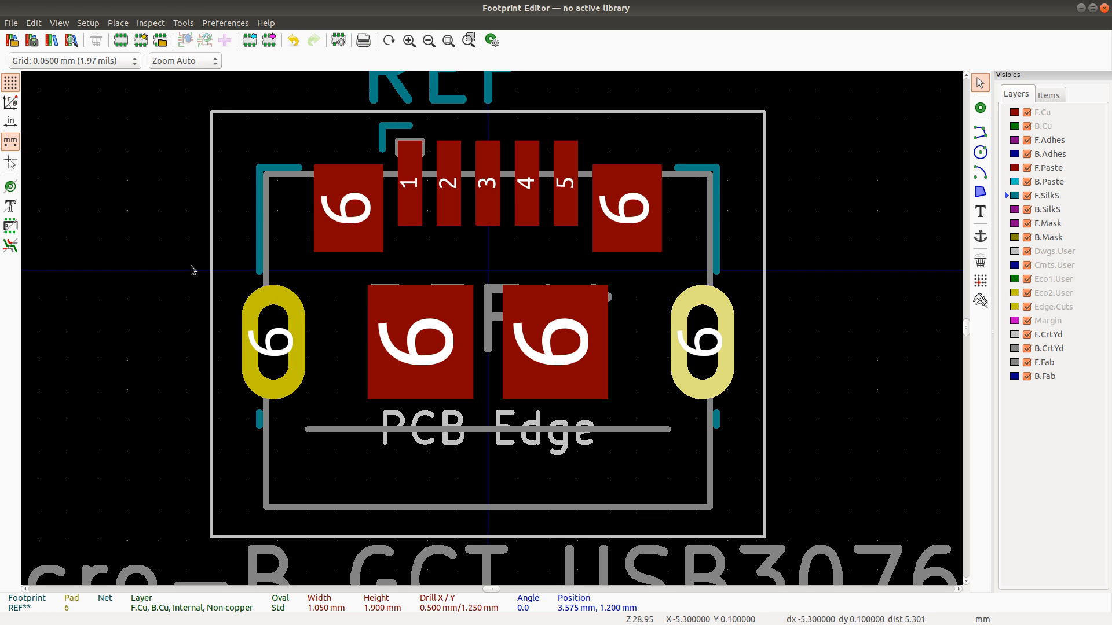
Step: Consult the datasheet's reference PCB layout in Firefox, and set the left slotted pad's X position to -3.75 mm in the Footprint Editor
click(274, 311)
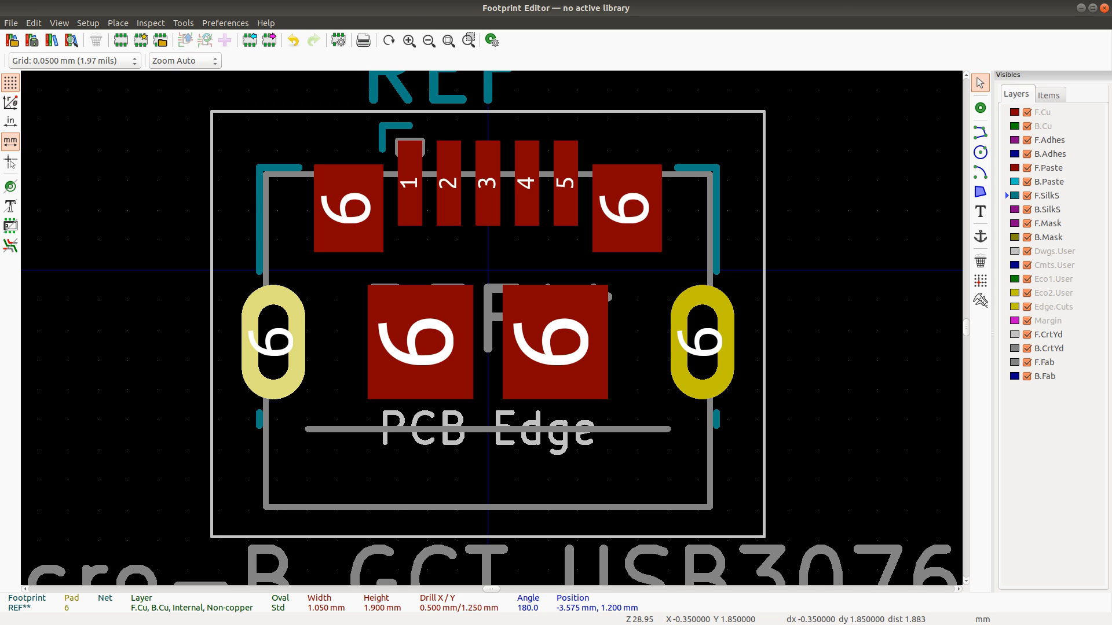
key(alt+Tab)
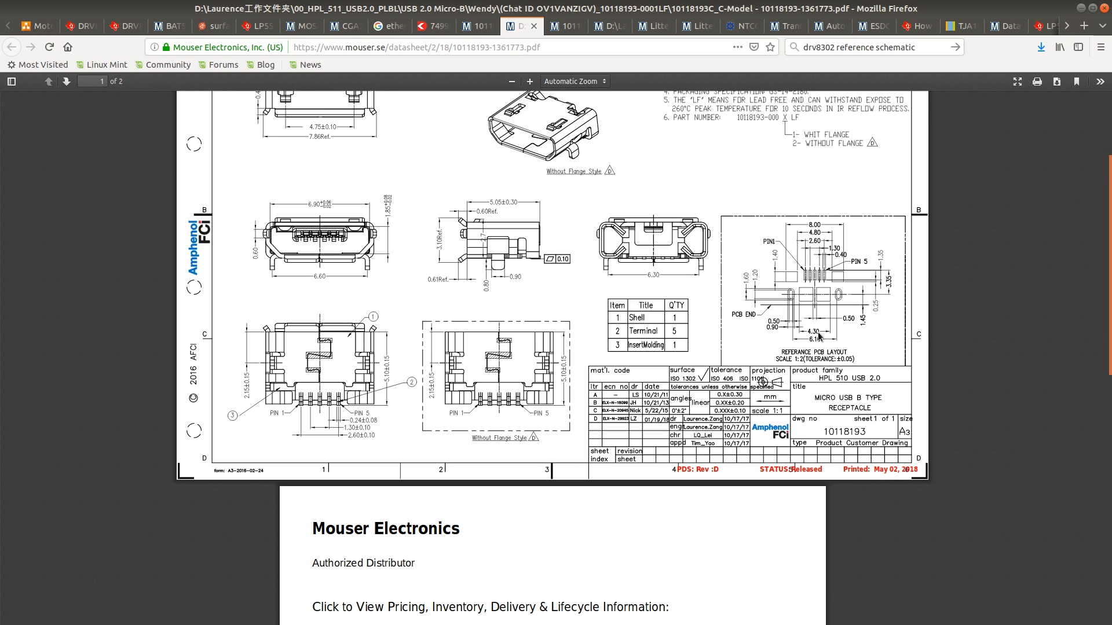
key(alt+Tab)
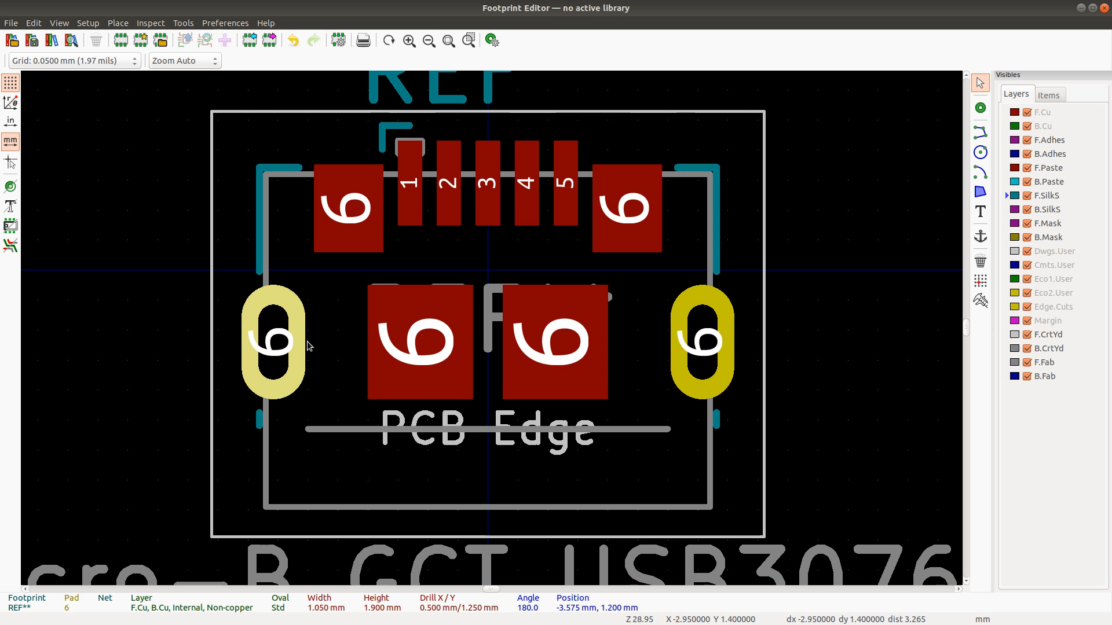
double_click(276, 322)
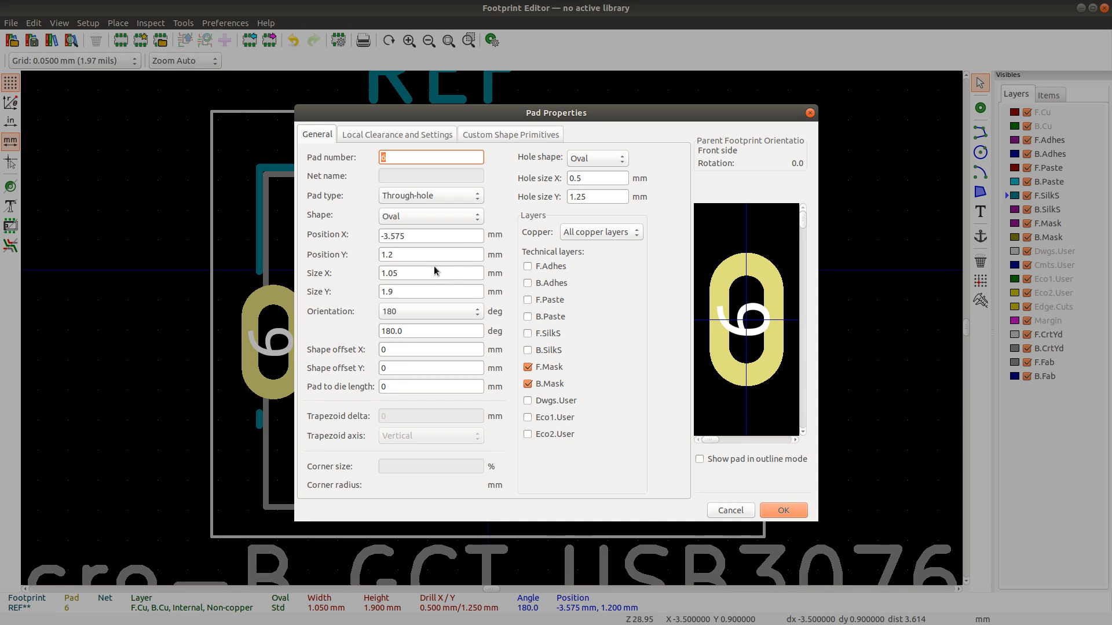
click(420, 234)
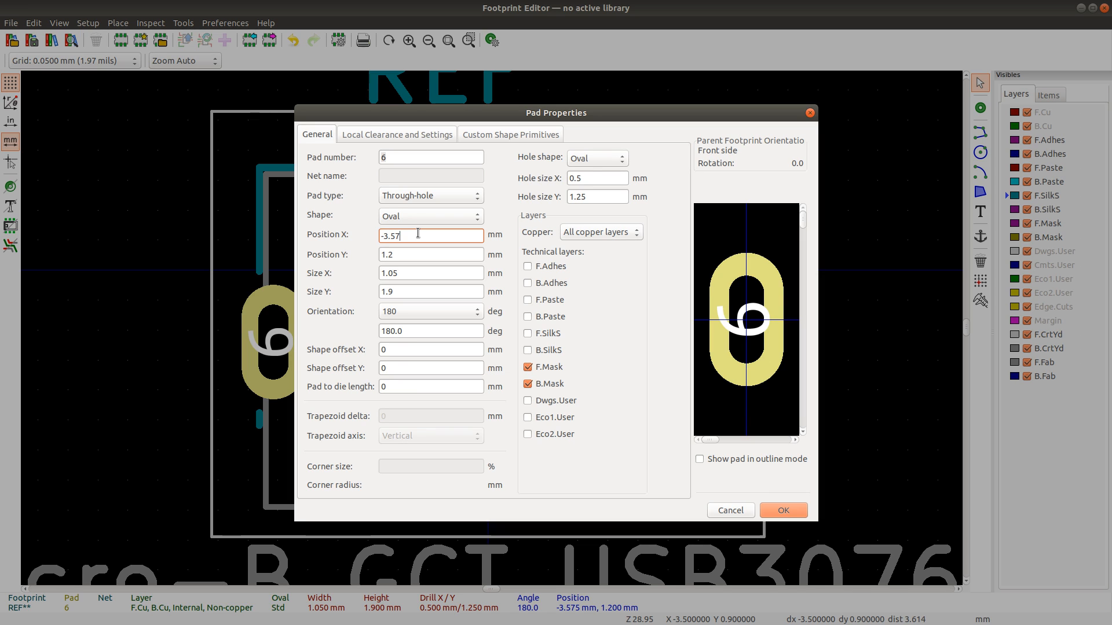
key(BackSpace)
key(BackSpace)
key(Return)
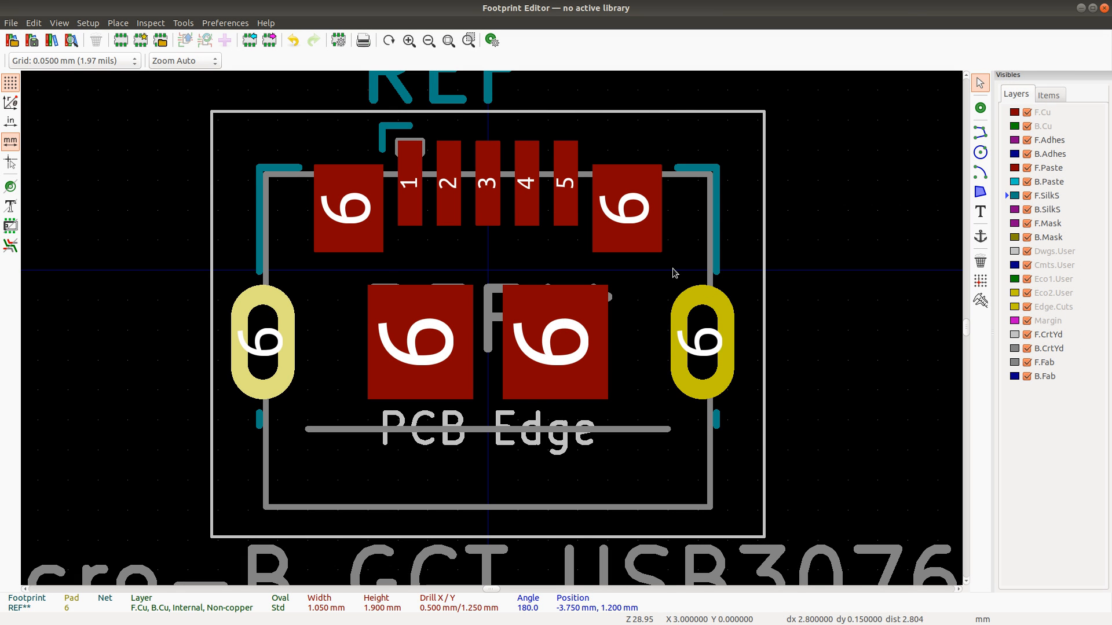
Step: Set the right slotted pad's X position to 3.75 mm
click(699, 325)
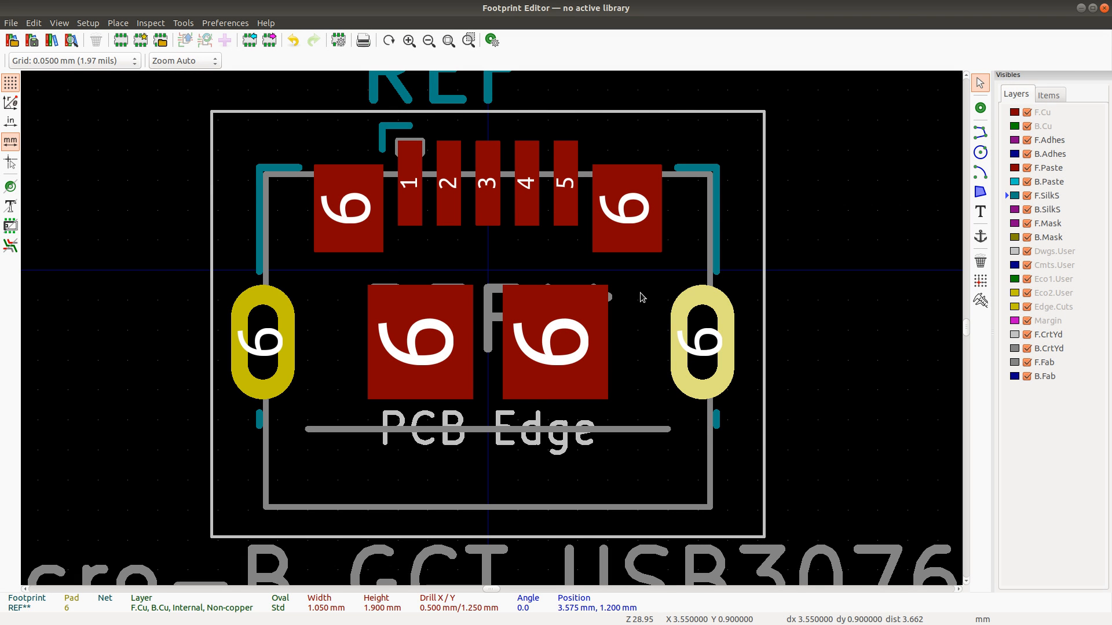
key(e)
click(402, 236)
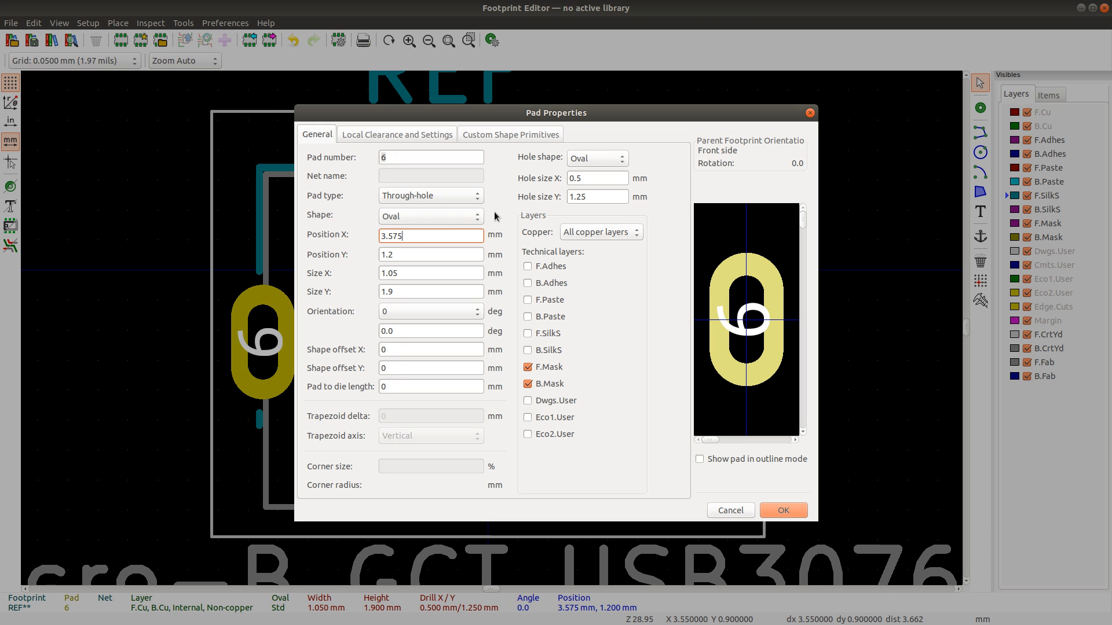
text(75)
key(Return)
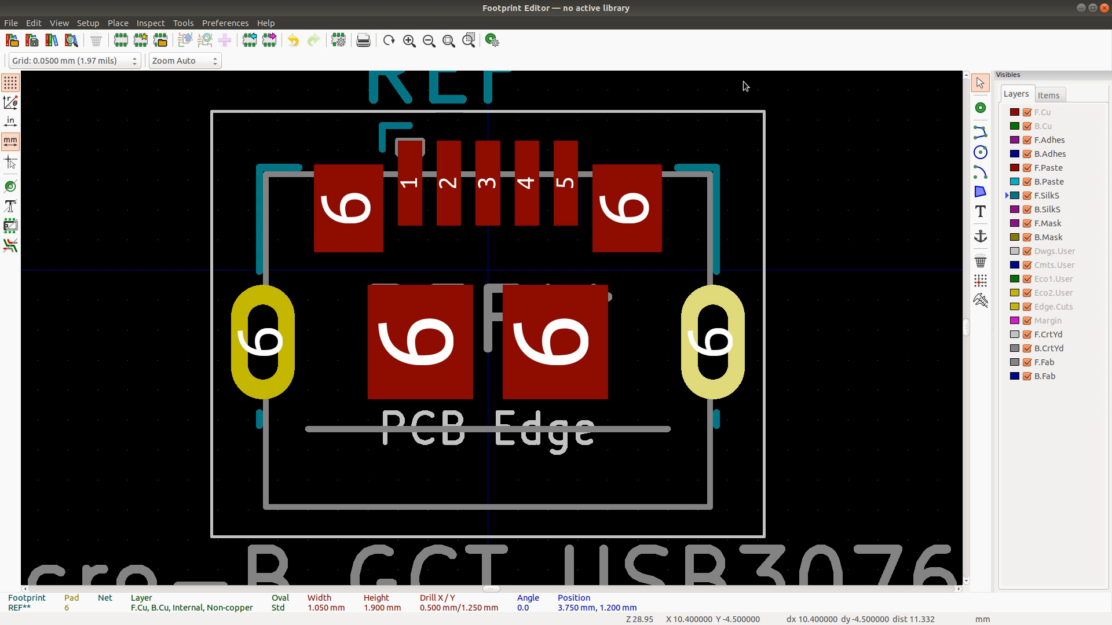
Step: Measure the distance between the two slotted holes and compare it with the reference PCB layout in the Firefox datasheet
click(980, 300)
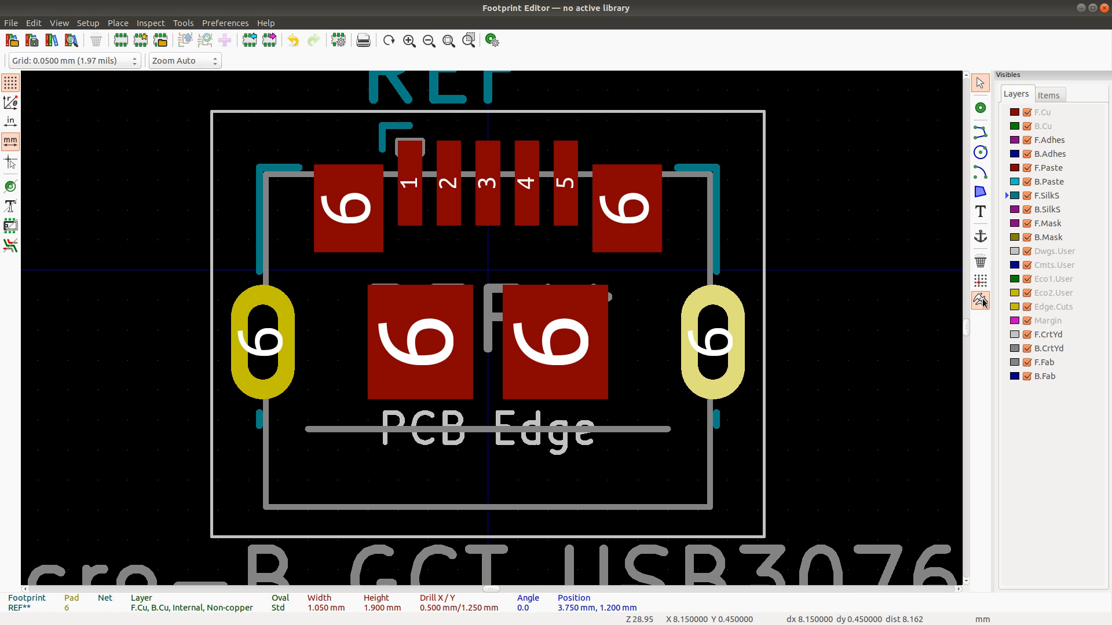
click(275, 326)
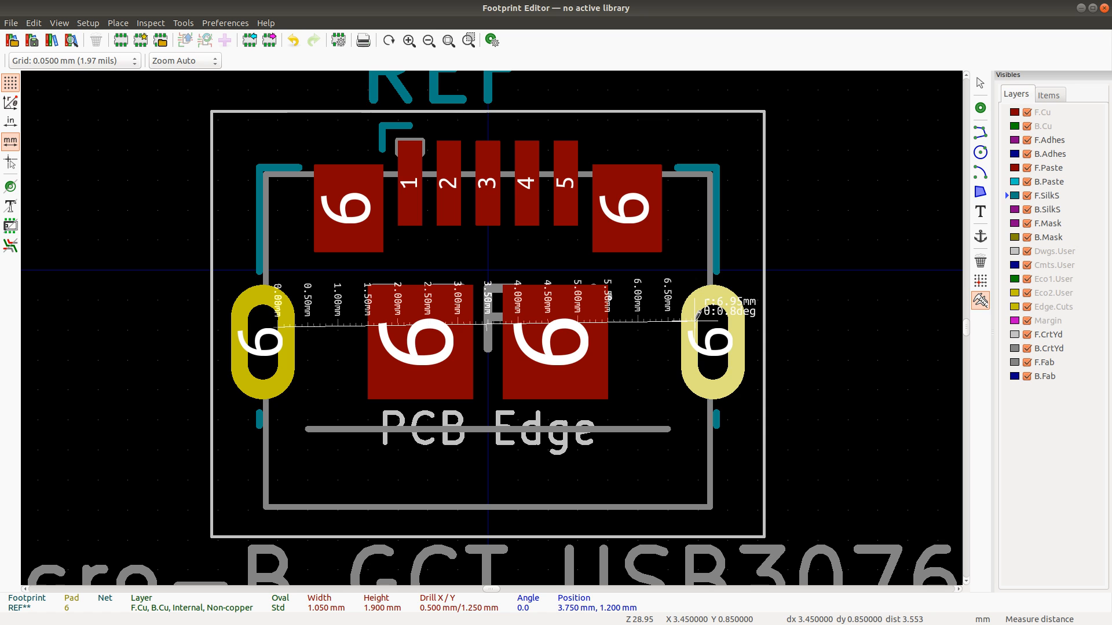
key(Escape)
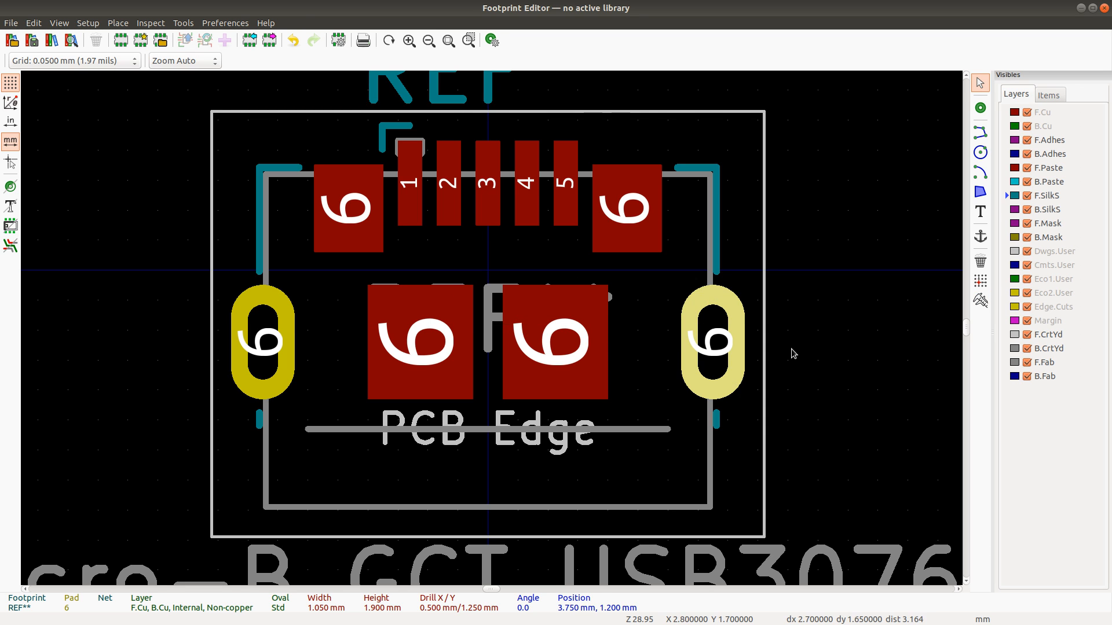
key(alt+Tab)
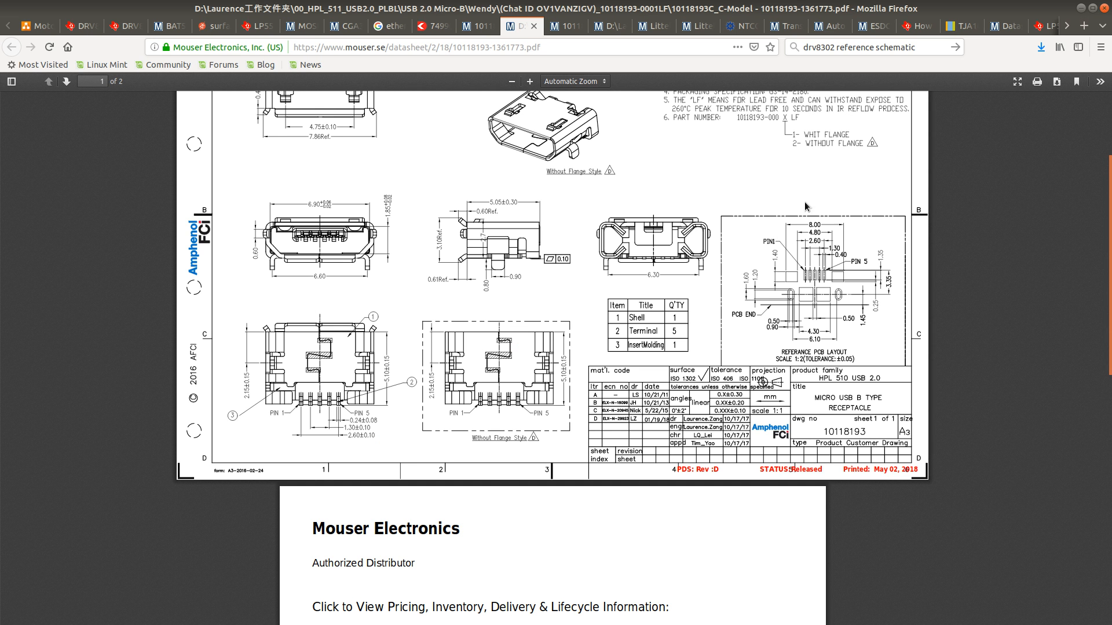
key(alt+Tab)
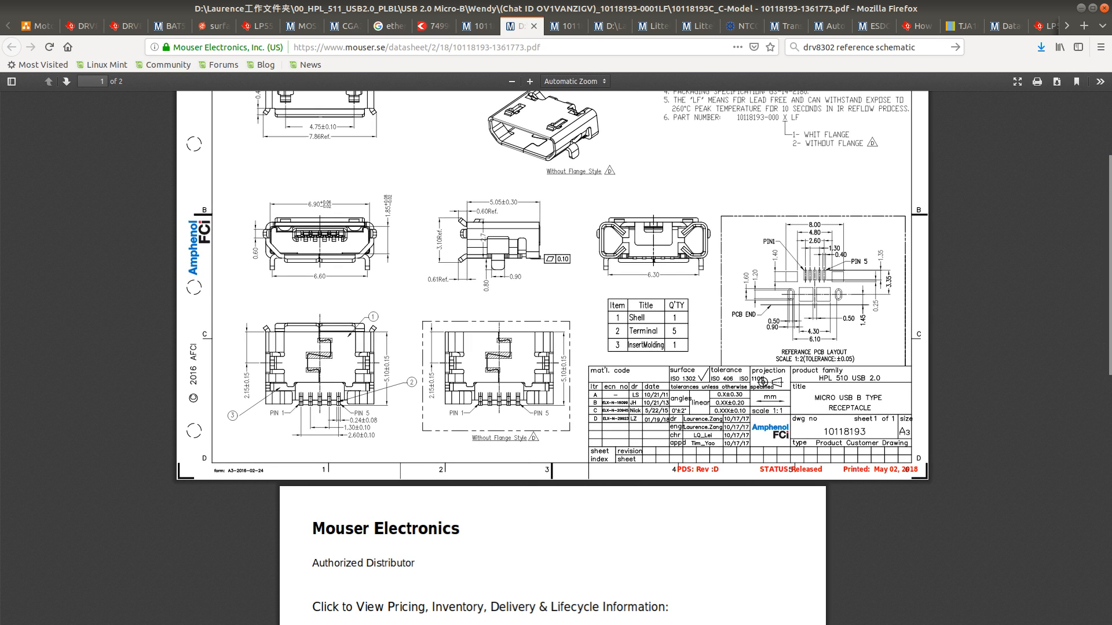
key(alt+Tab)
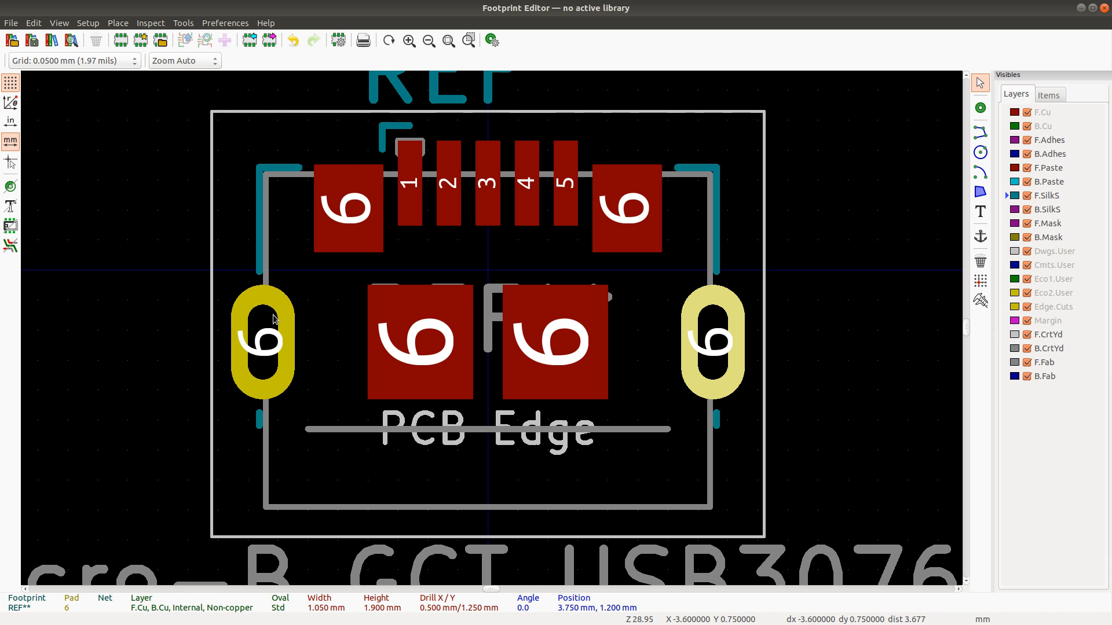
Step: Set the left slotted pad's X position to -3.3 mm
click(261, 326)
double_click(262, 327)
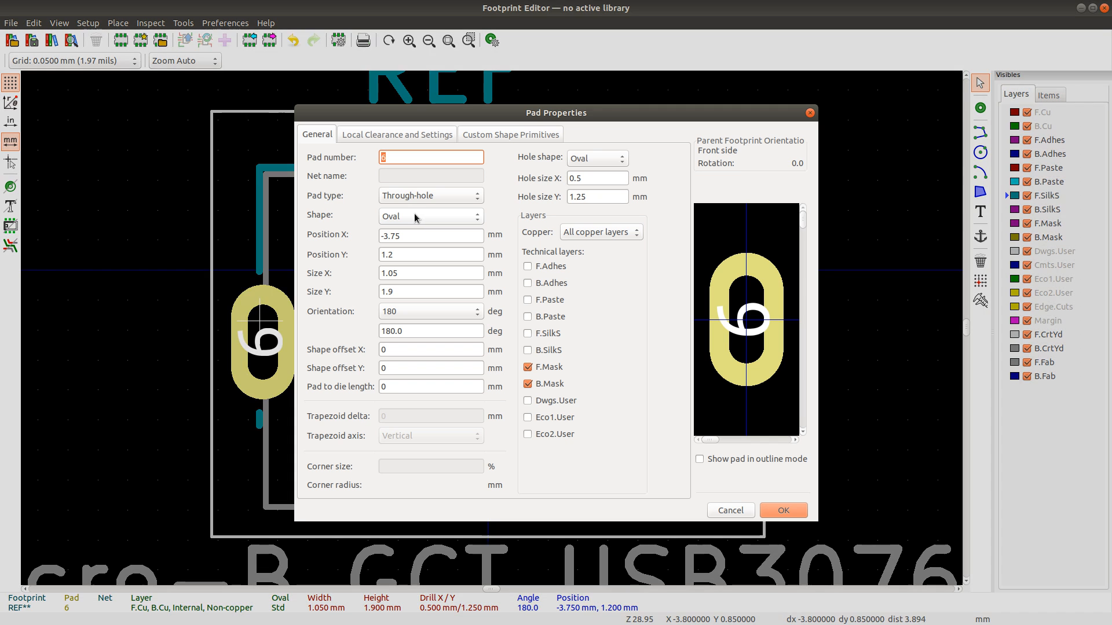
click(418, 232)
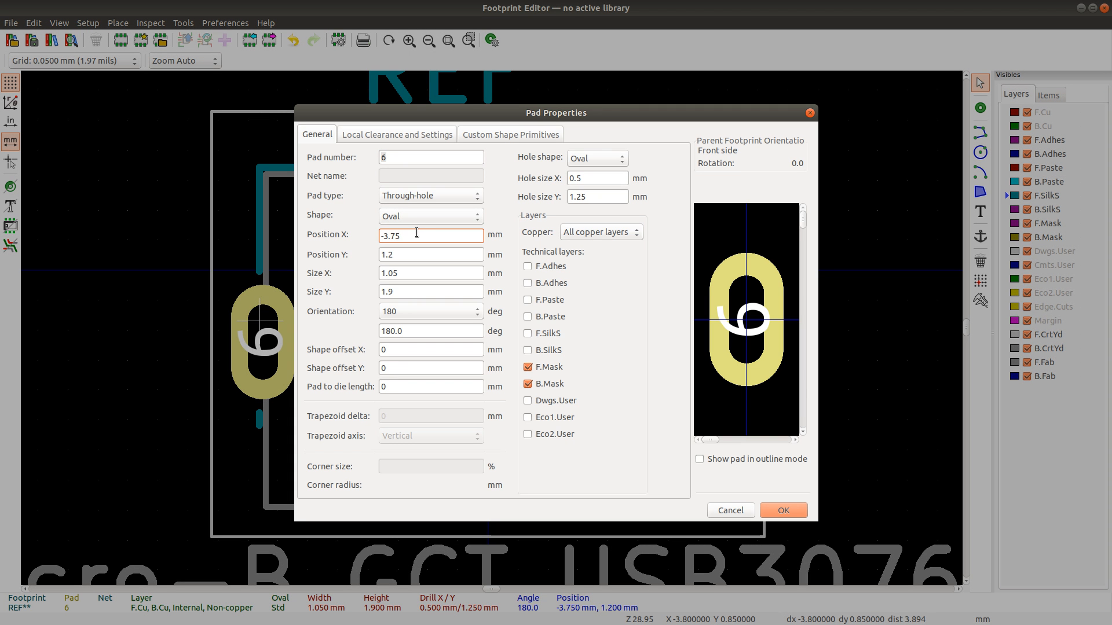
key(BackSpace)
key(BackSpace)
text(3)
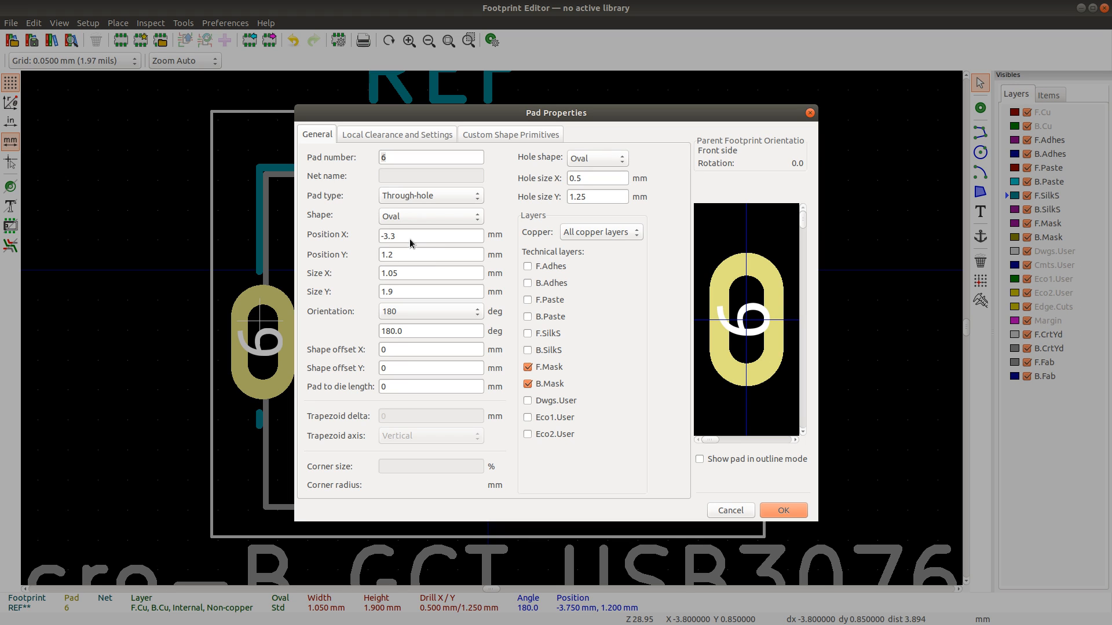
click(780, 509)
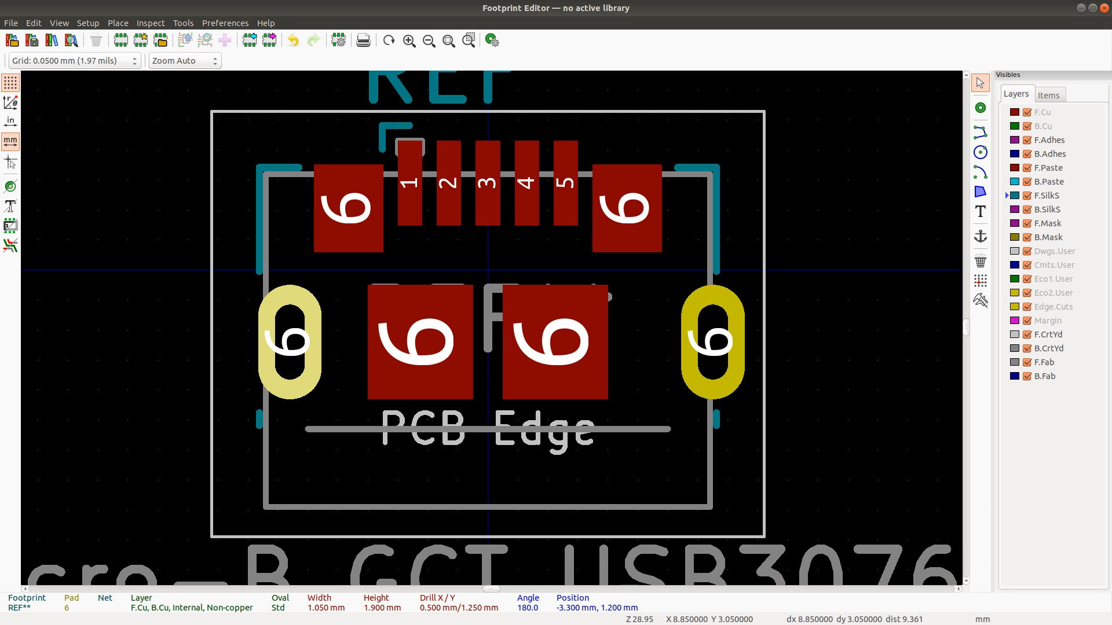
Step: Recheck the reference PCB layout in the Firefox datasheet, and set the right slotted pad's X position to 3.3 mm in the Footprint Editor
key(alt+Tab)
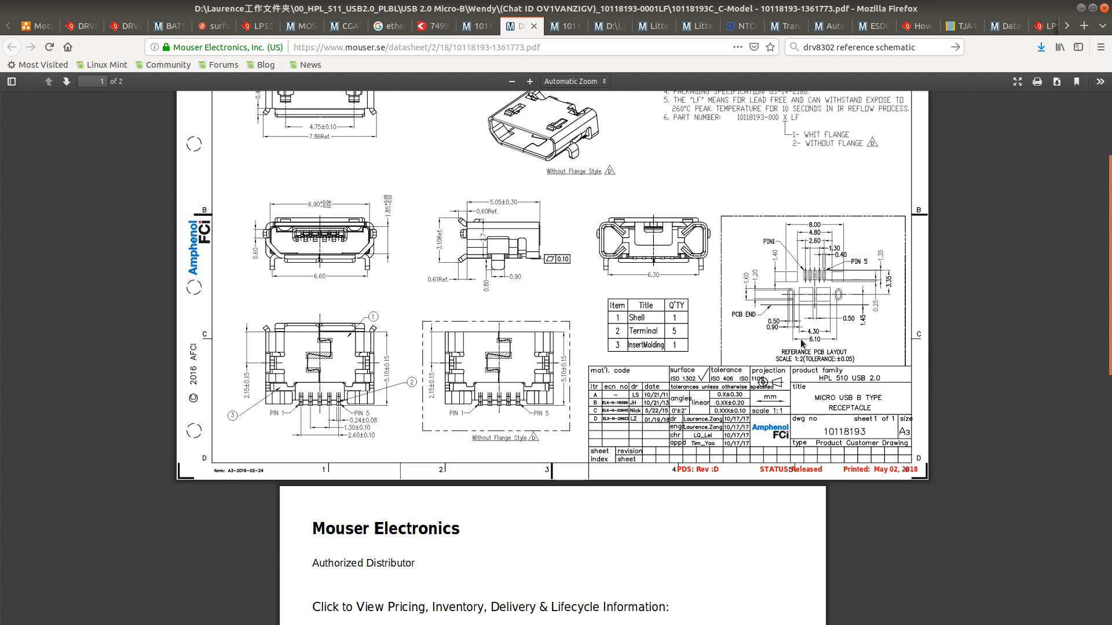
key(alt+Tab)
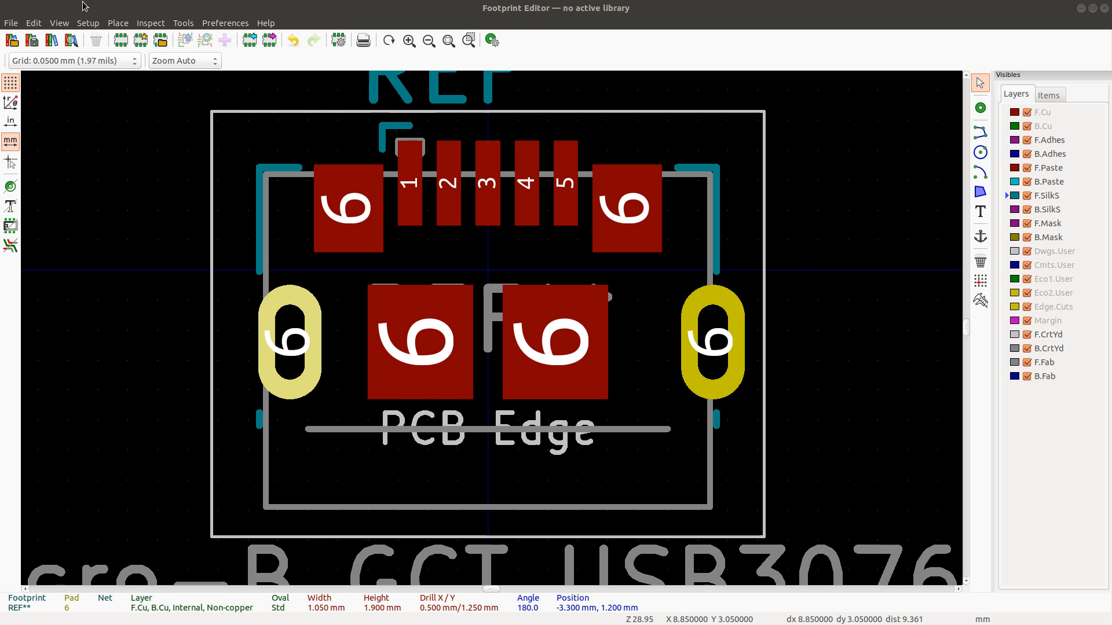
click(709, 333)
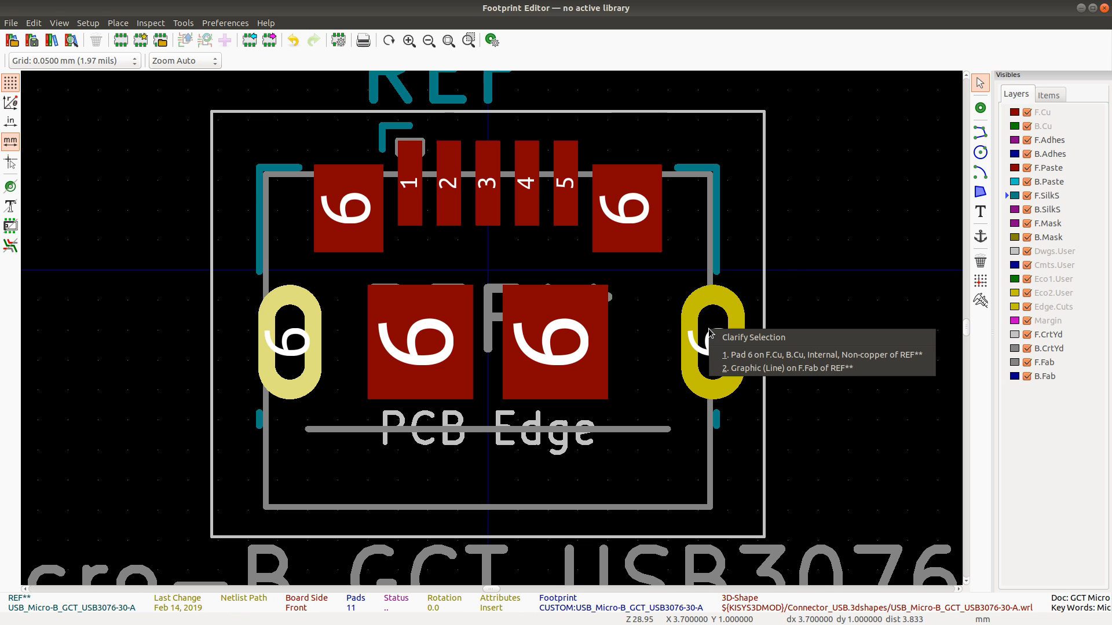
click(737, 354)
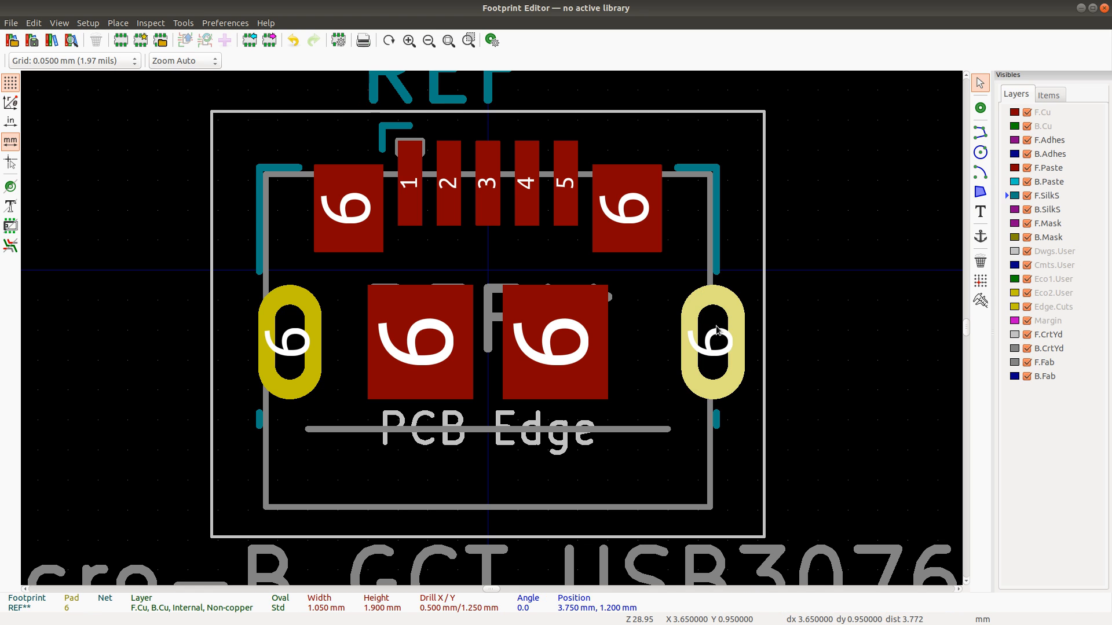
key(e)
click(408, 236)
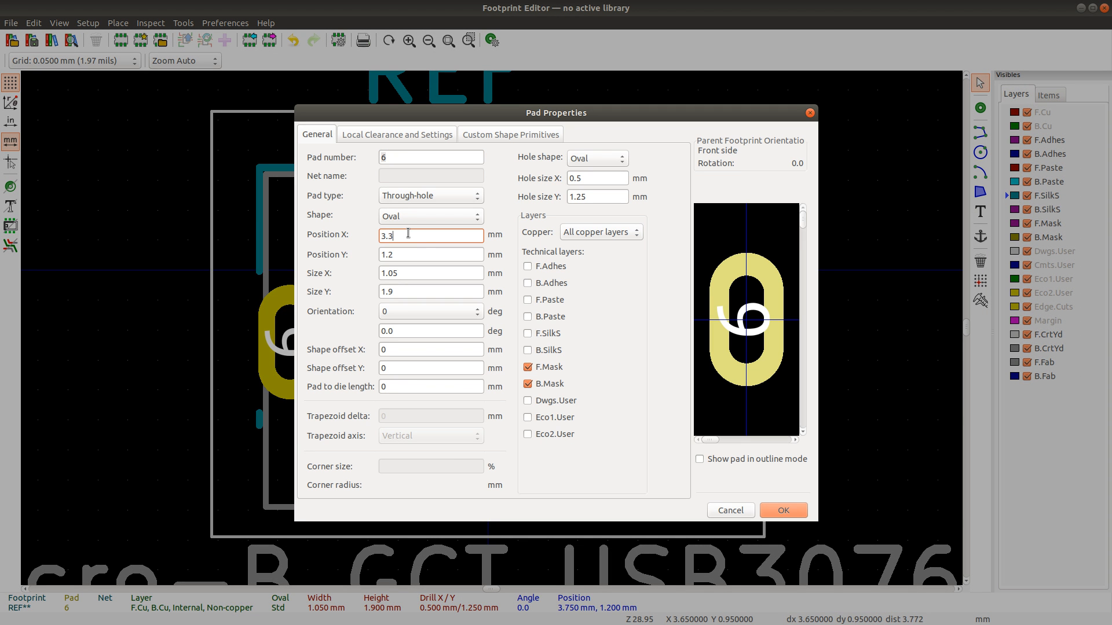
key(Return)
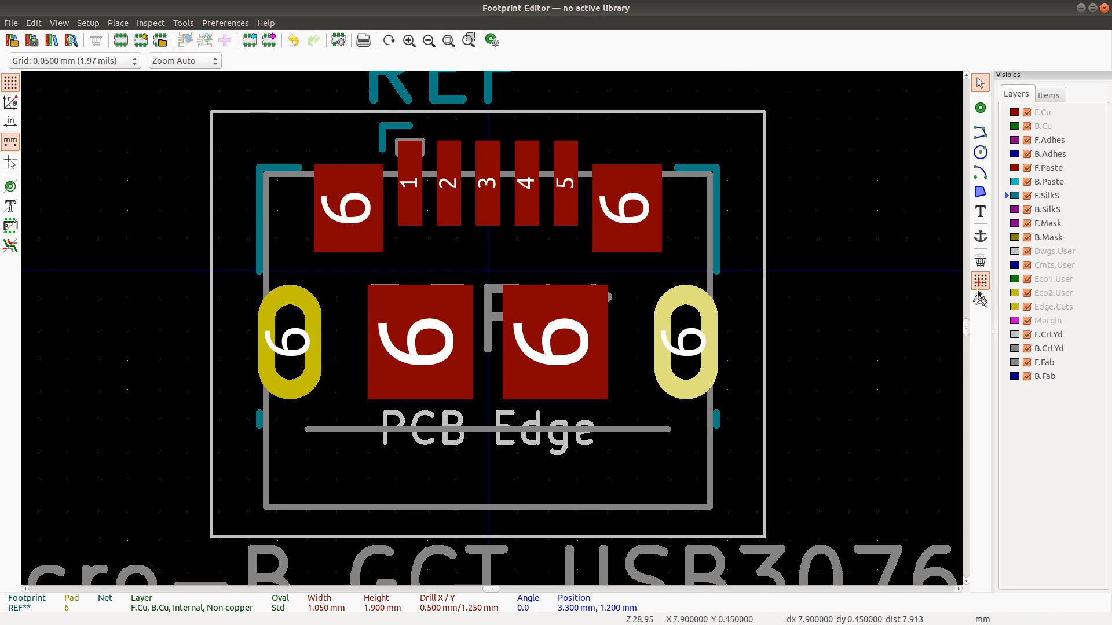
Step: Measure the distance between the two slotted holes and check it against the reference PCB layout in Firefox, returning to the Footprint Editor
click(980, 300)
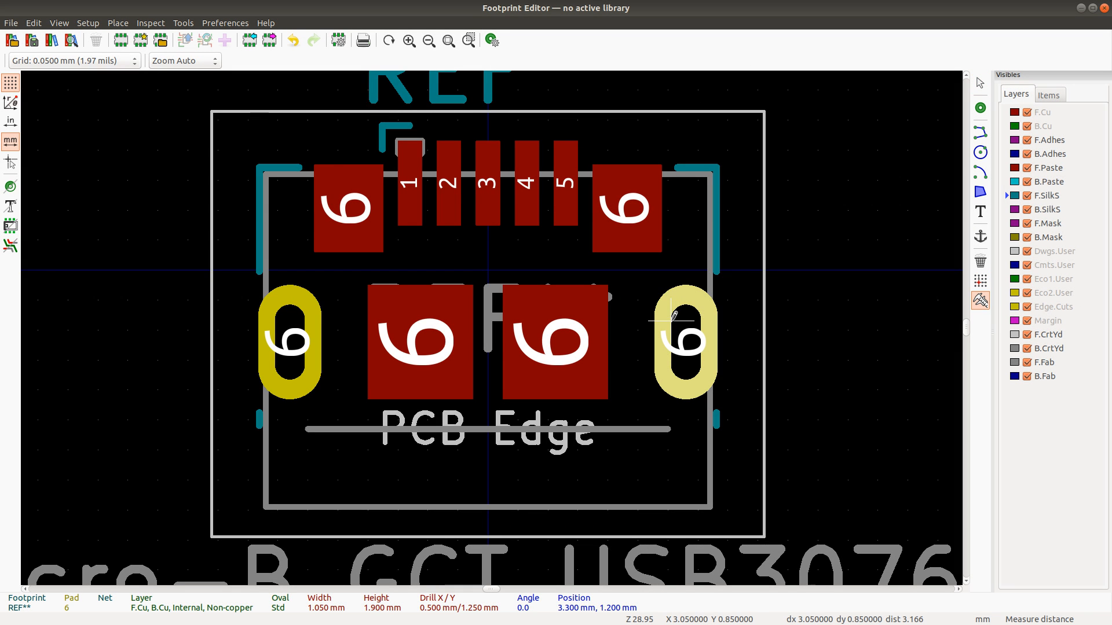
click(672, 320)
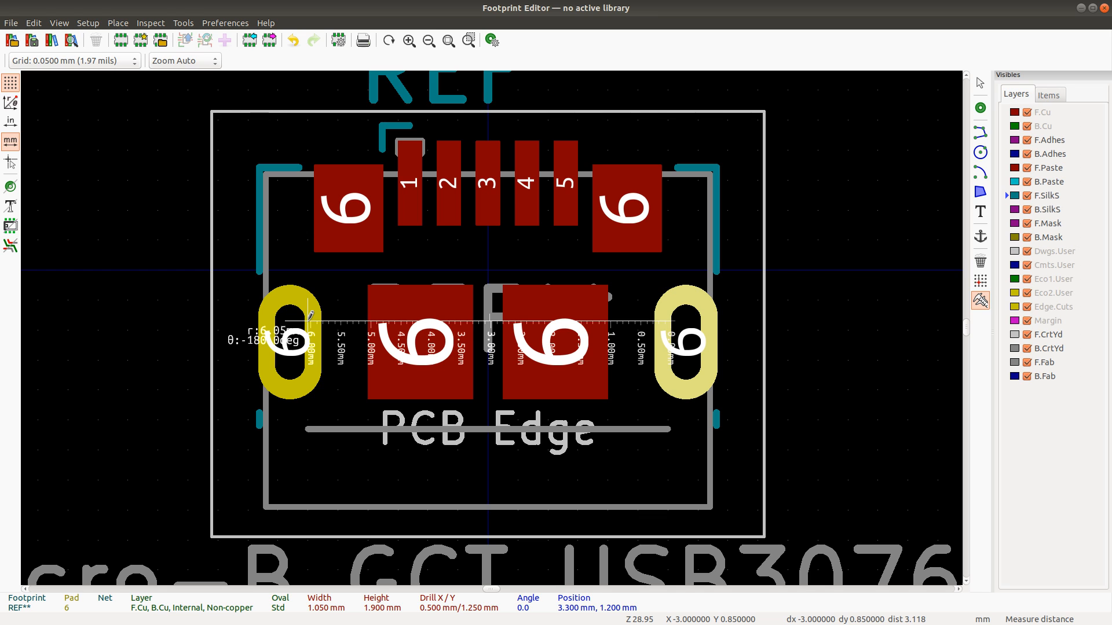
key(Escape)
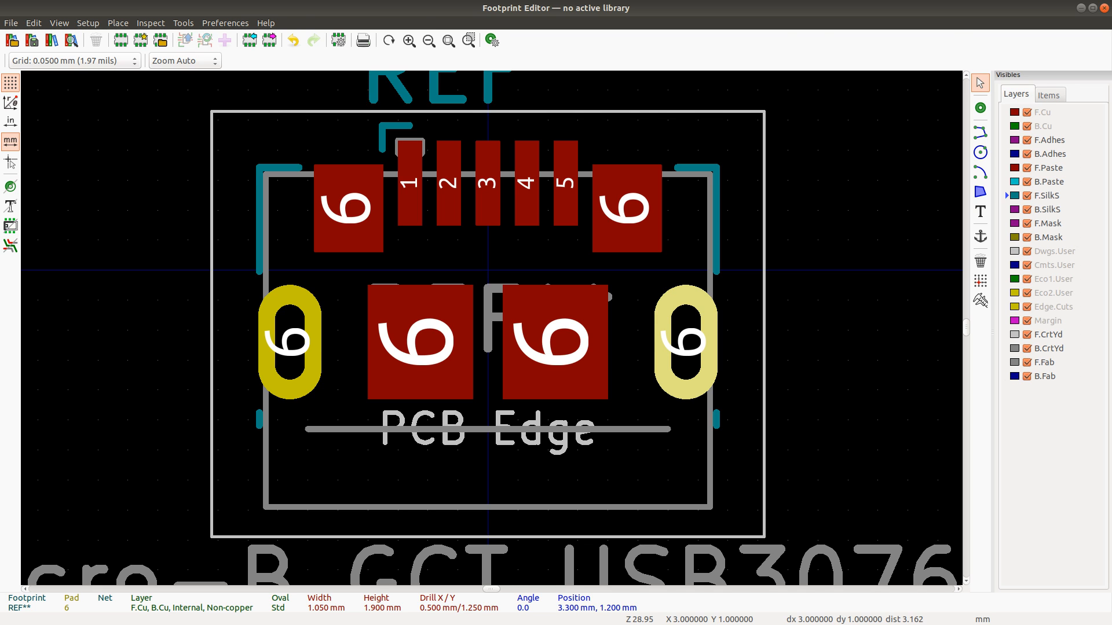
key(alt+Tab)
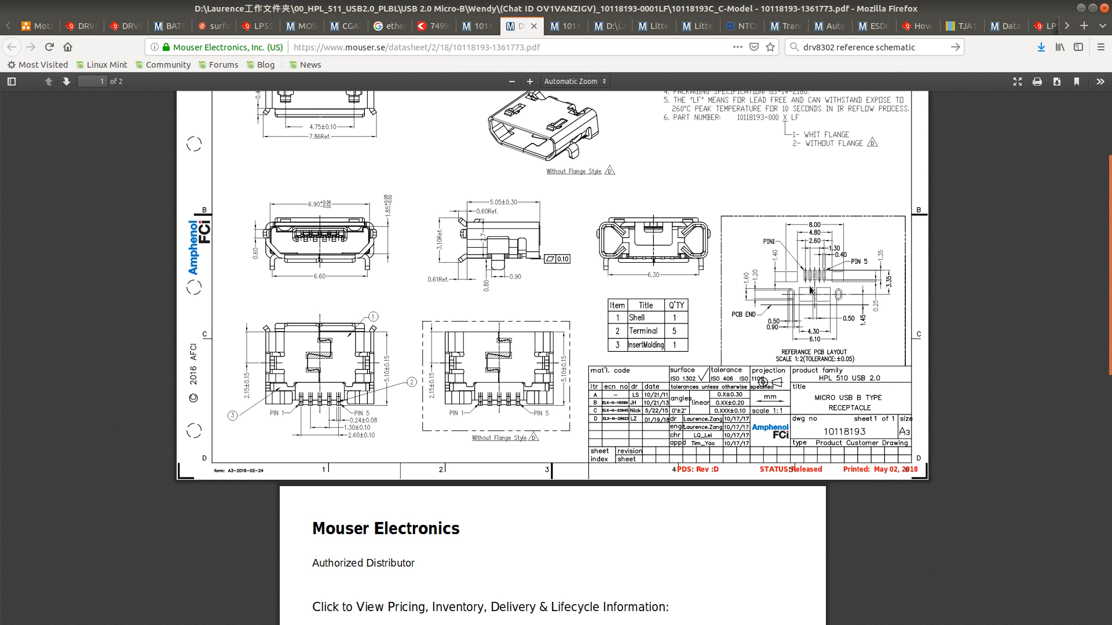
key(alt+Tab)
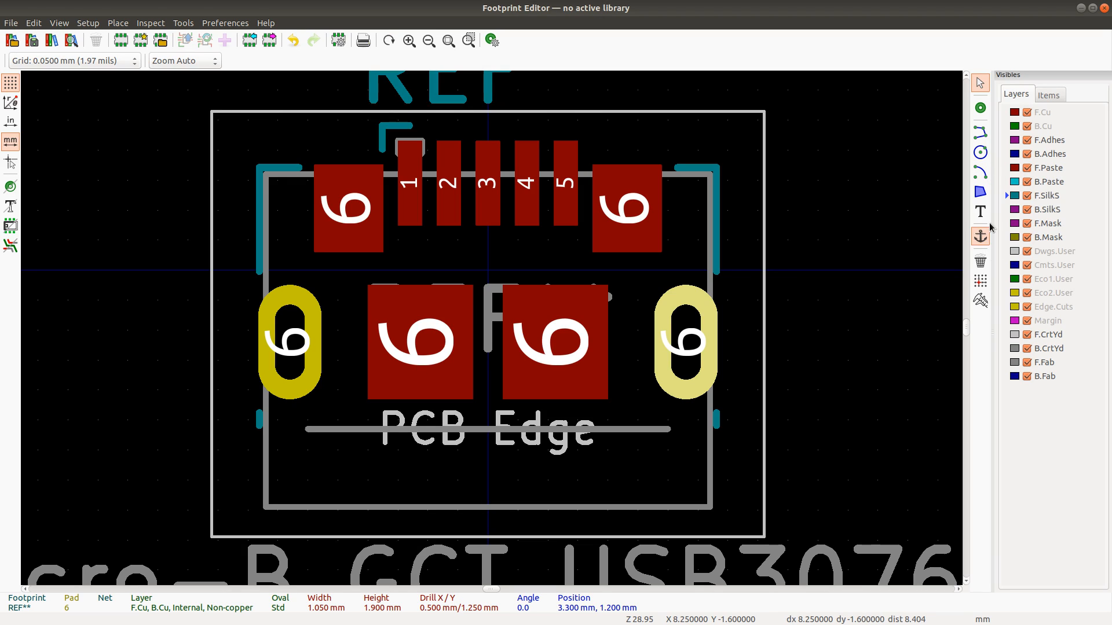
Step: Measure across the two large centre pads and compare their dimensions with the reference PCB layout in the Firefox datasheet
click(979, 299)
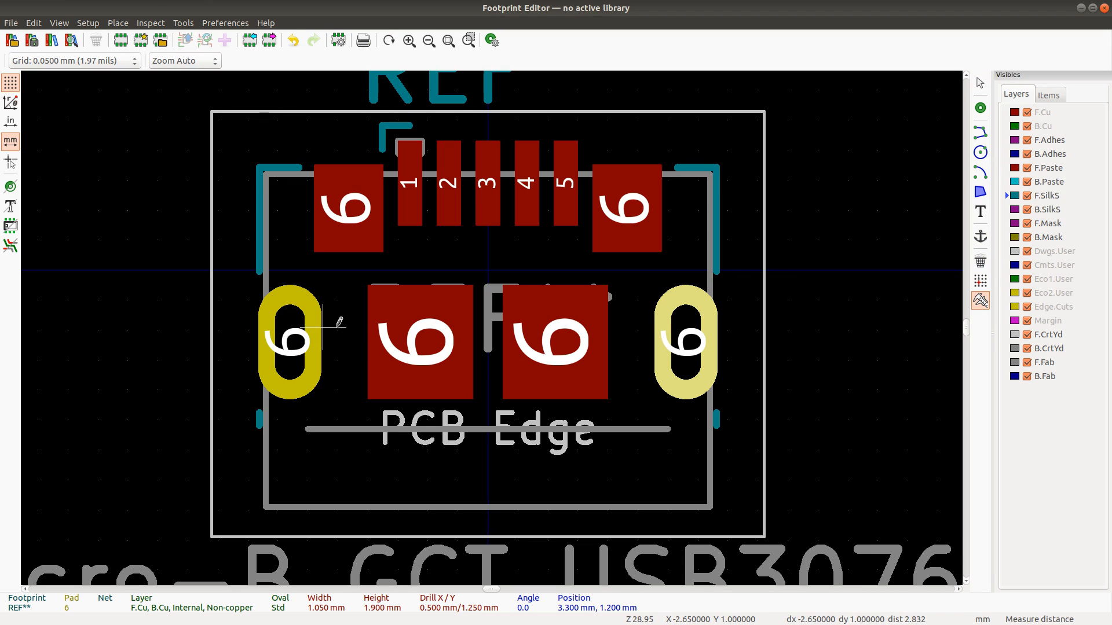
click(367, 339)
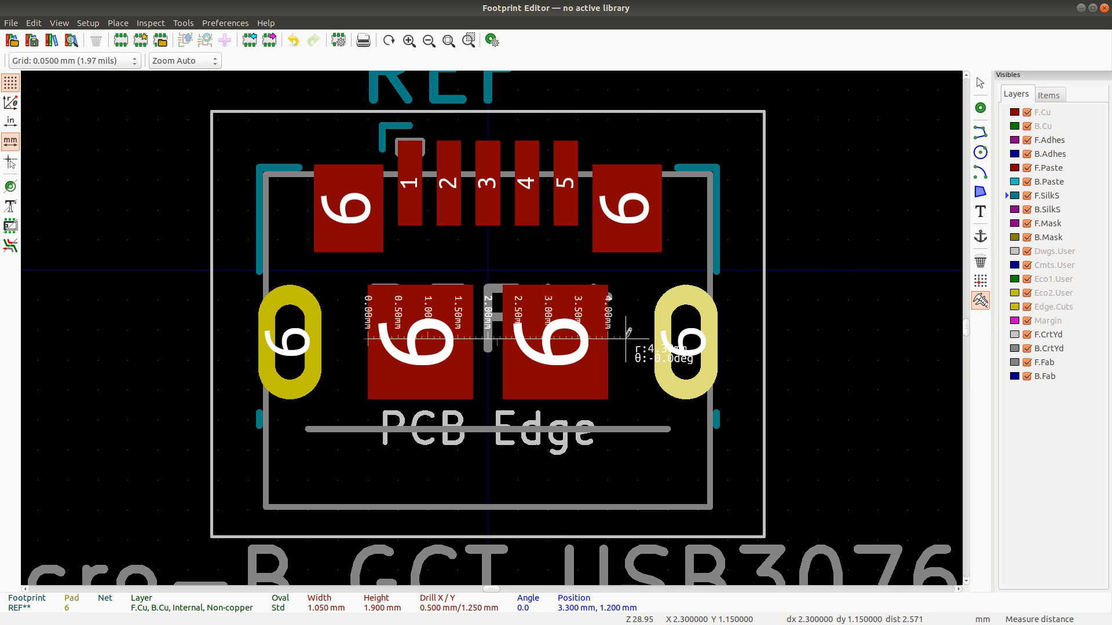
key(Escape)
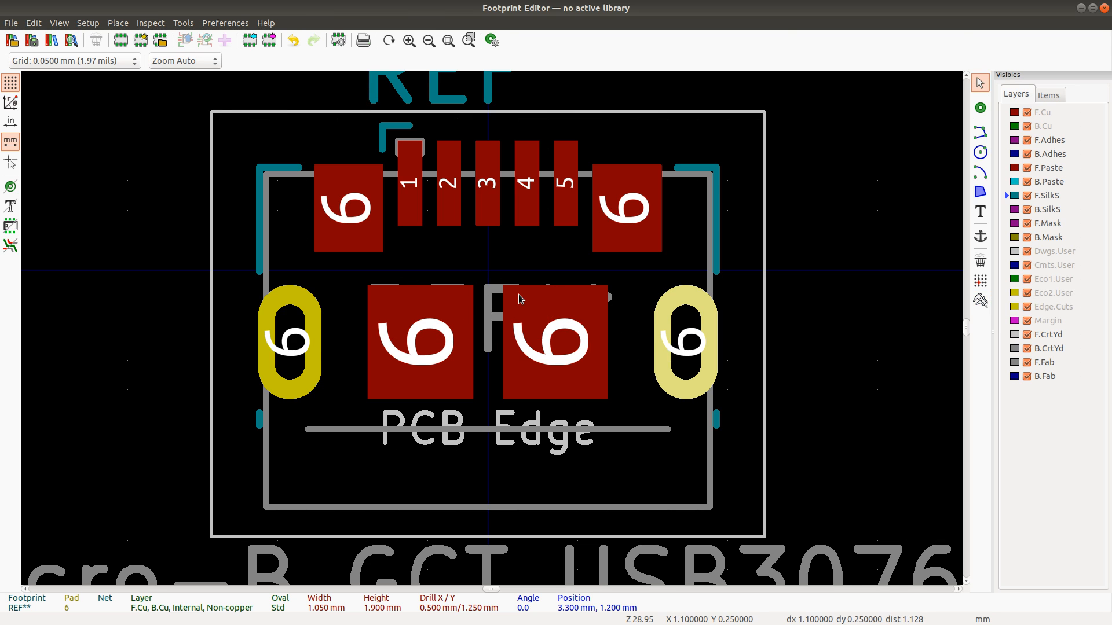
key(alt+Tab)
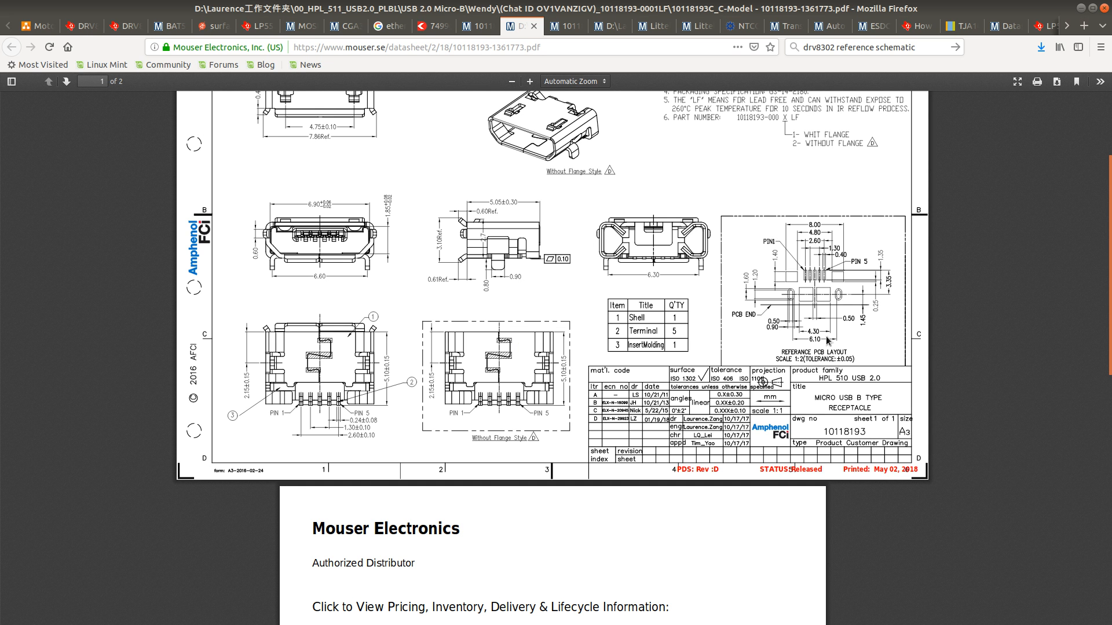
key(alt+Tab)
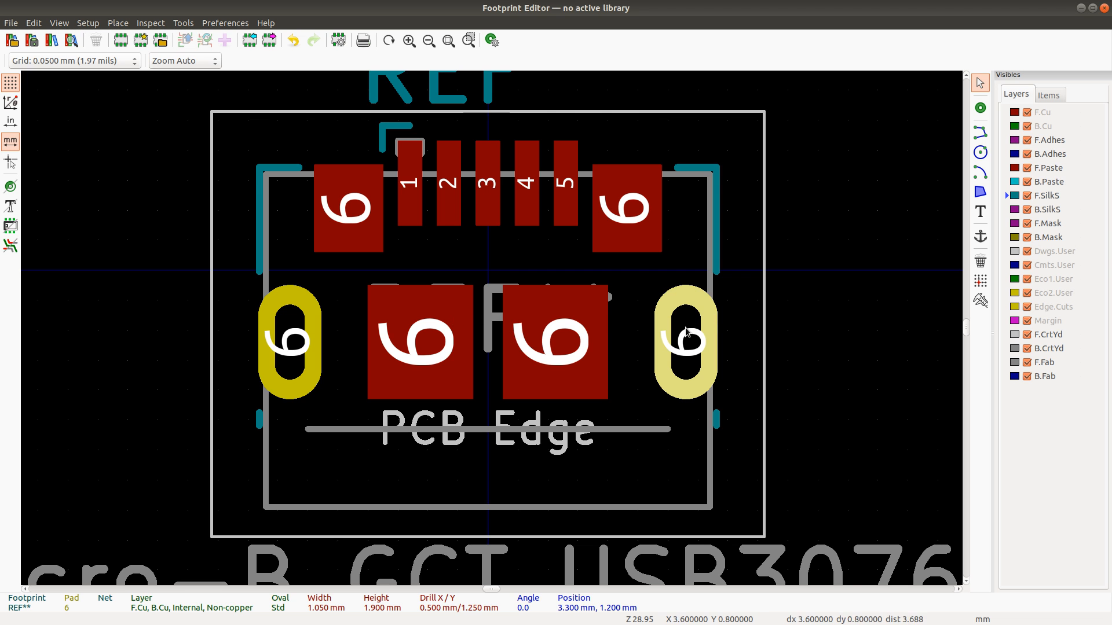
key(alt+Tab)
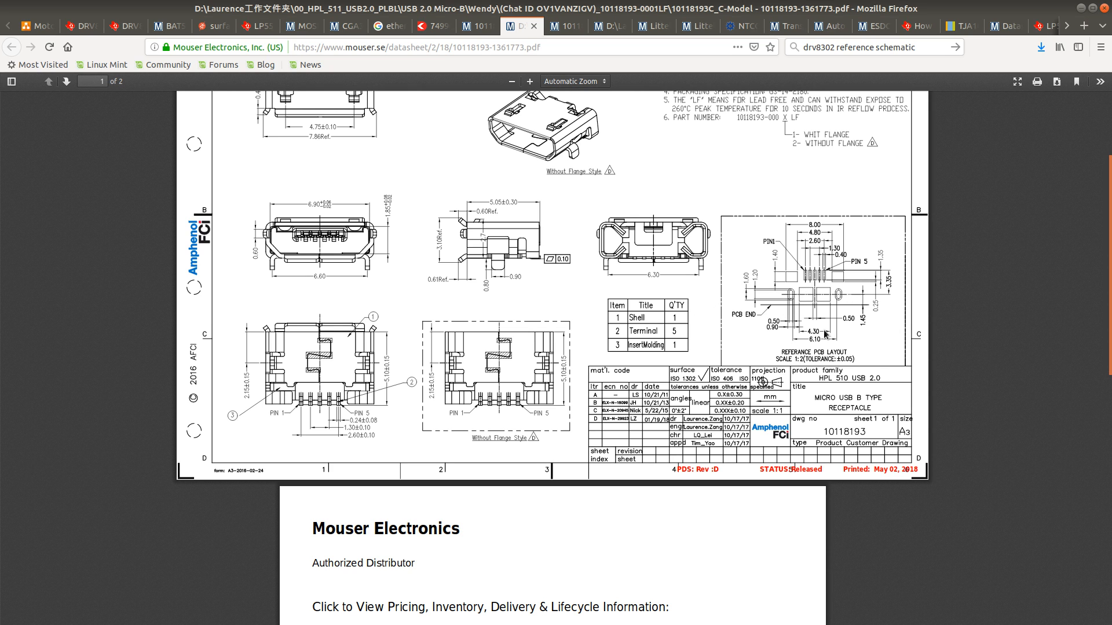
key(alt+Tab)
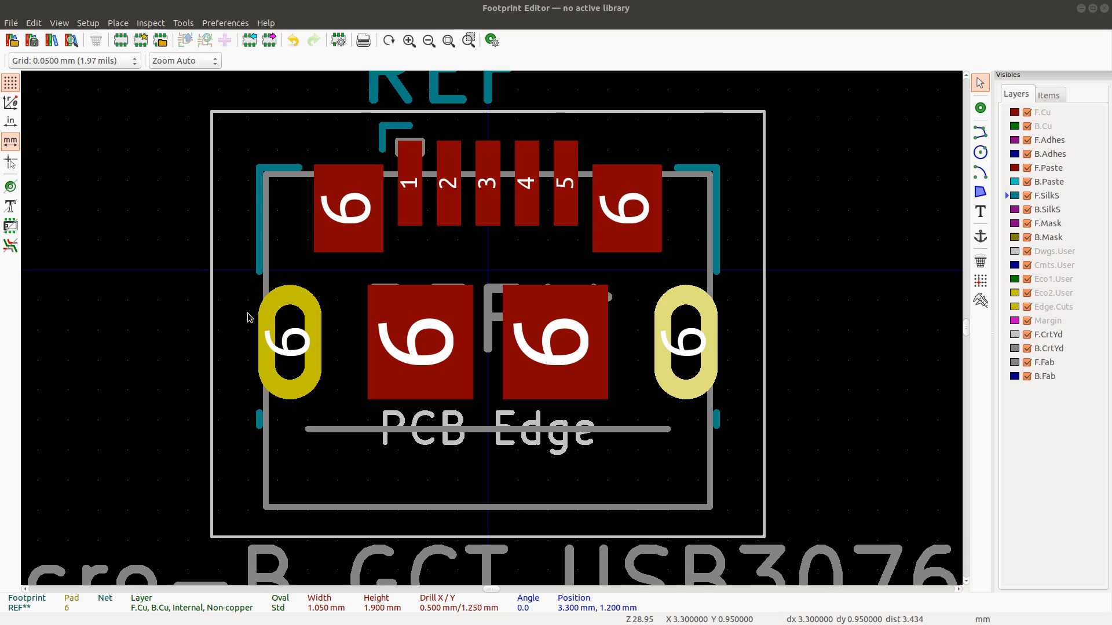
Step: Review the left slotted pad's properties against the reference PCB layout in the Firefox datasheet, leaving its settings unmodified
click(298, 350)
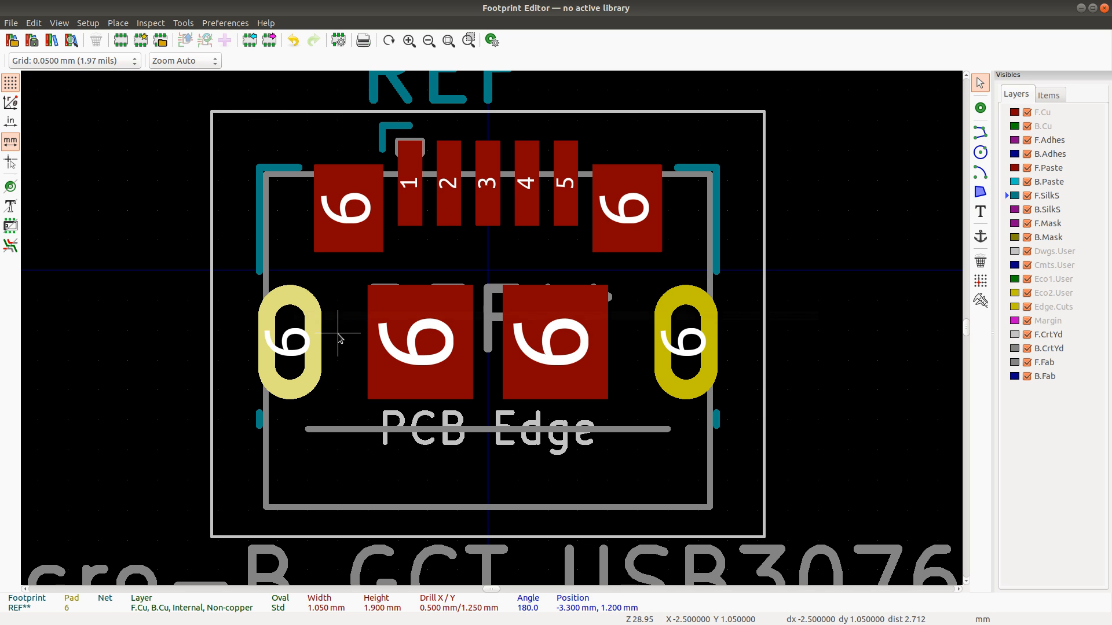
double_click(319, 324)
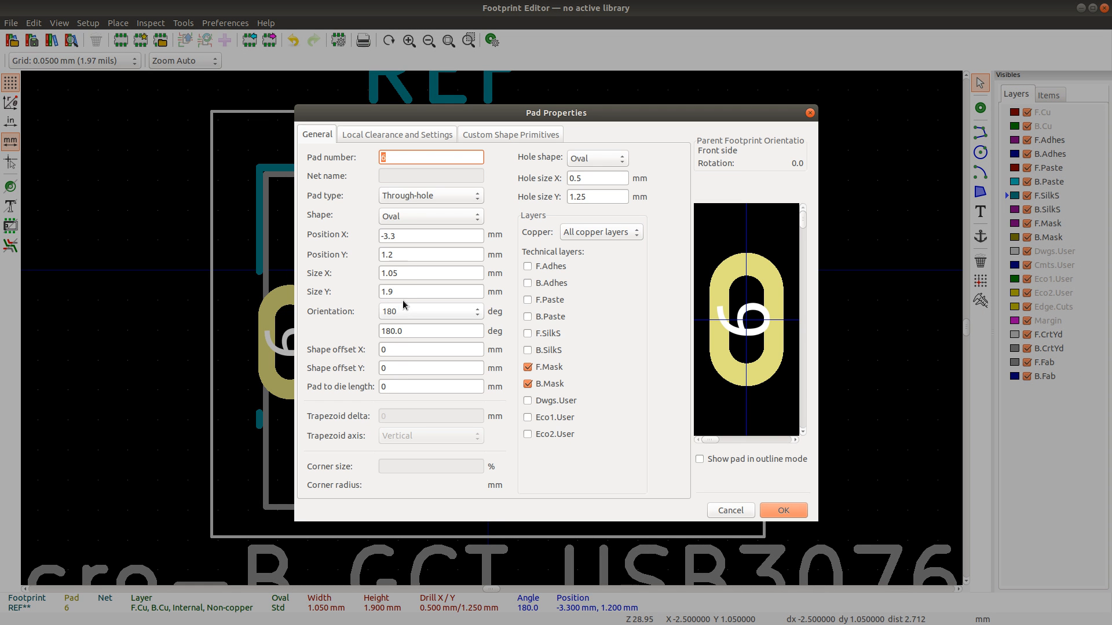
key(alt+Tab)
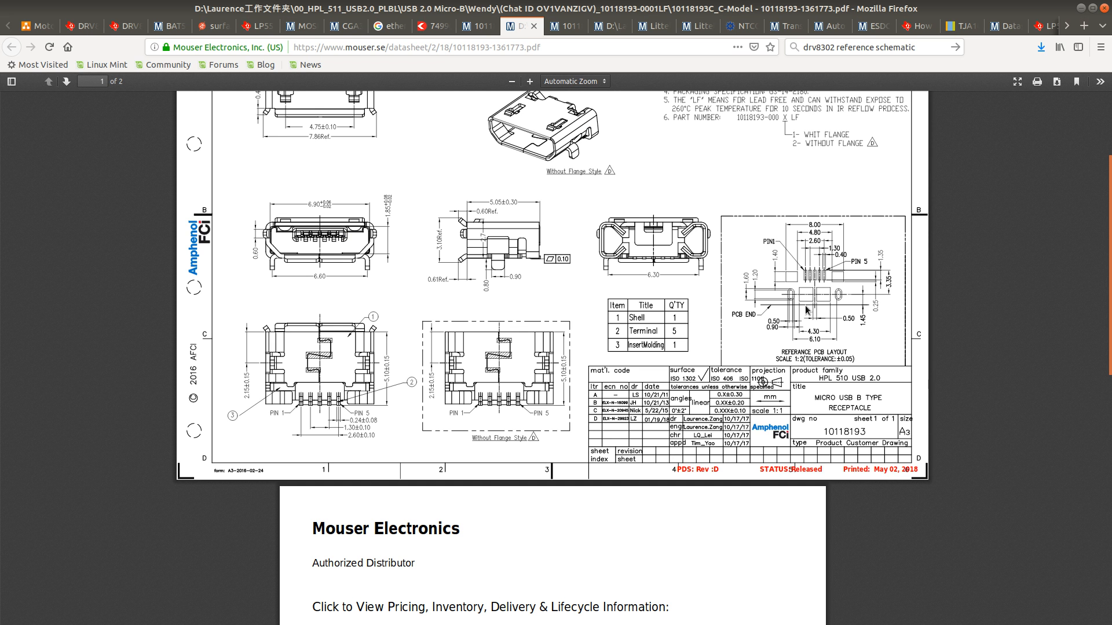
key(alt+Tab)
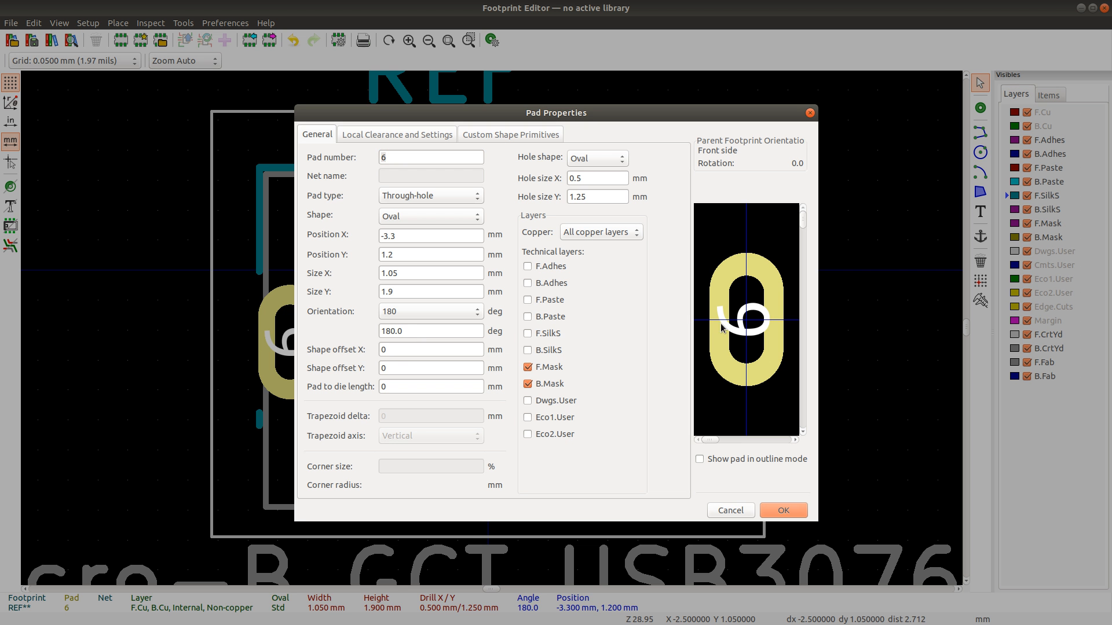
key(alt+Tab)
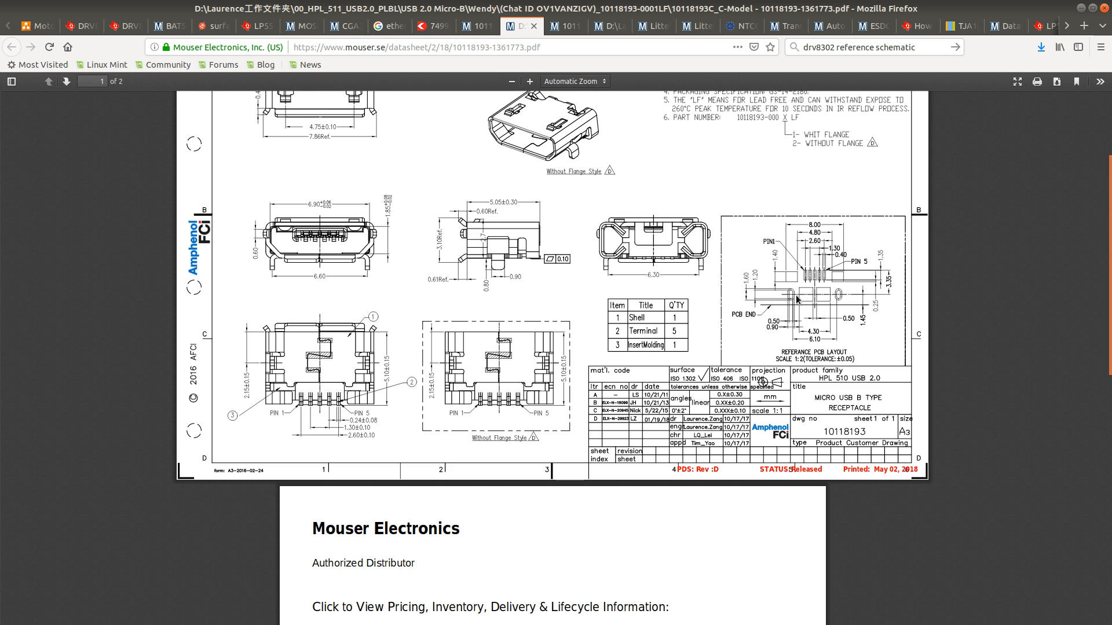
key(alt+Tab)
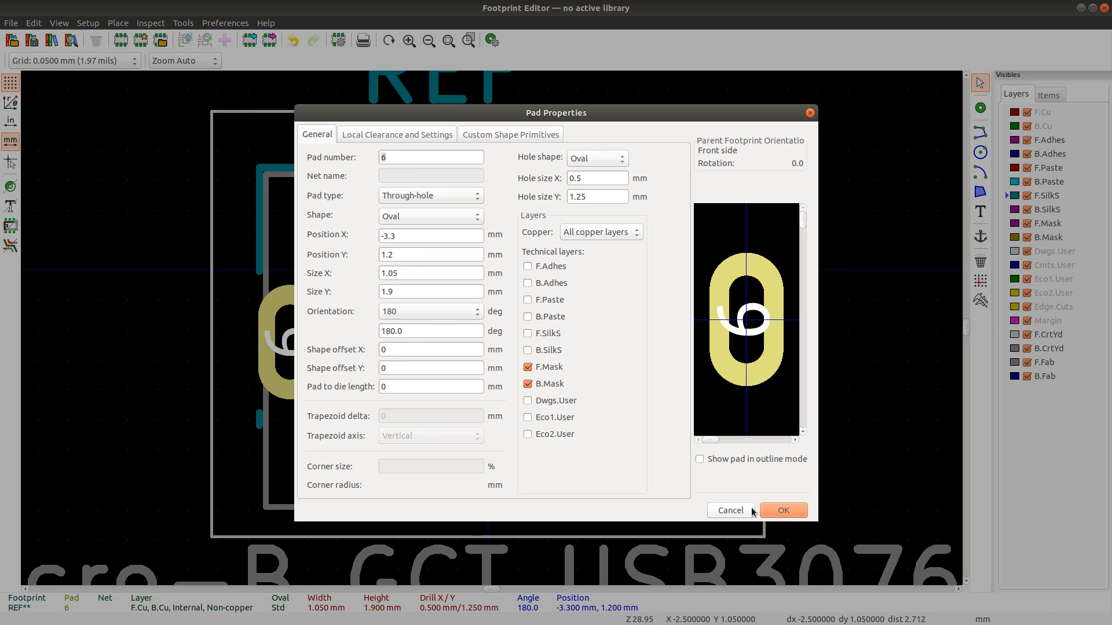
click(731, 511)
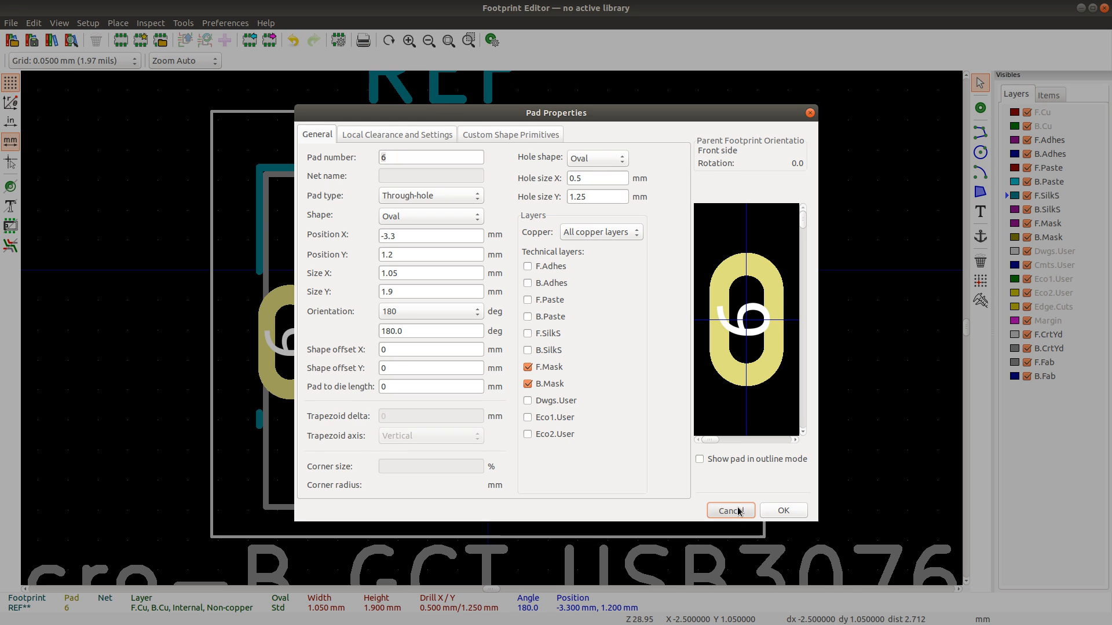
Step: Move all pads and outlines together up 1.2 mm so the slotted pads are centred on the horizontal axis at Y 0
scroll(483, 330, down, 10)
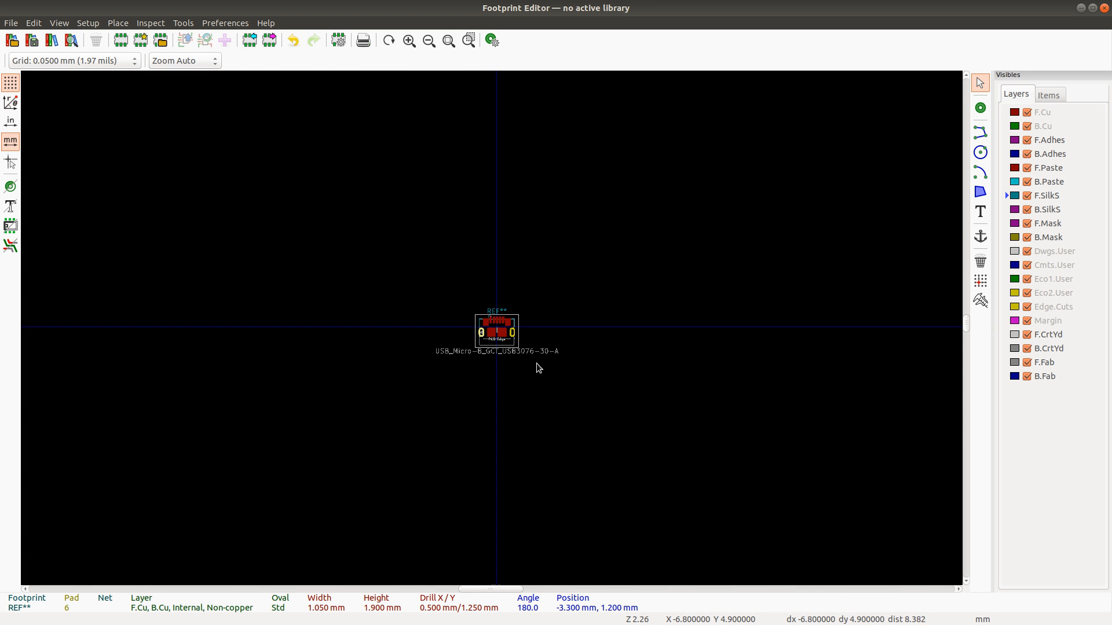
scroll(553, 374, up, 6)
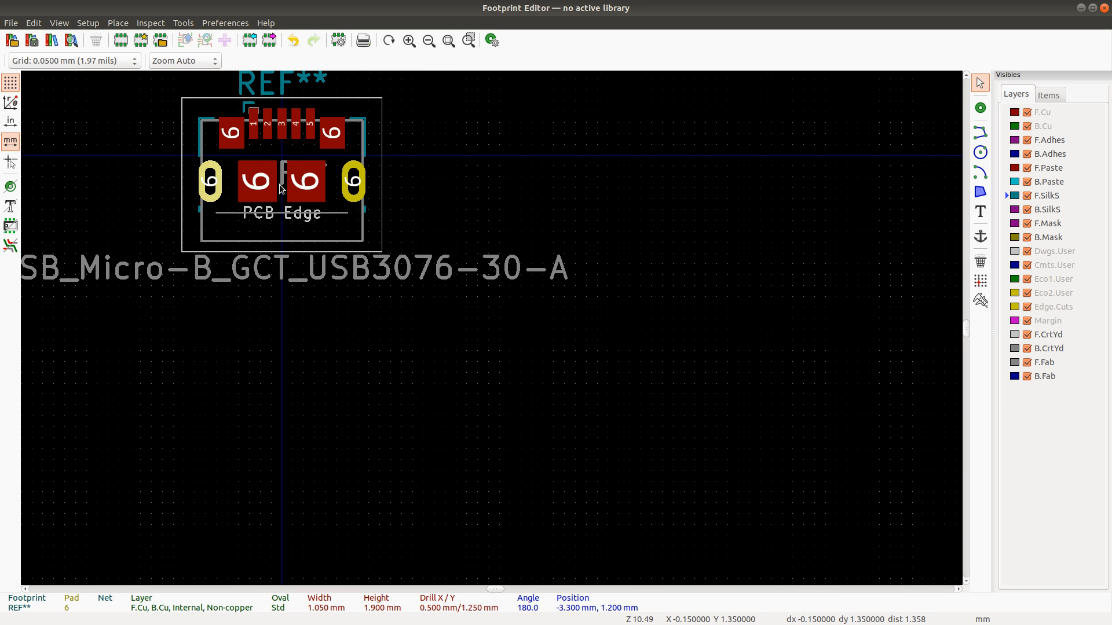
scroll(114, 88, down, 1)
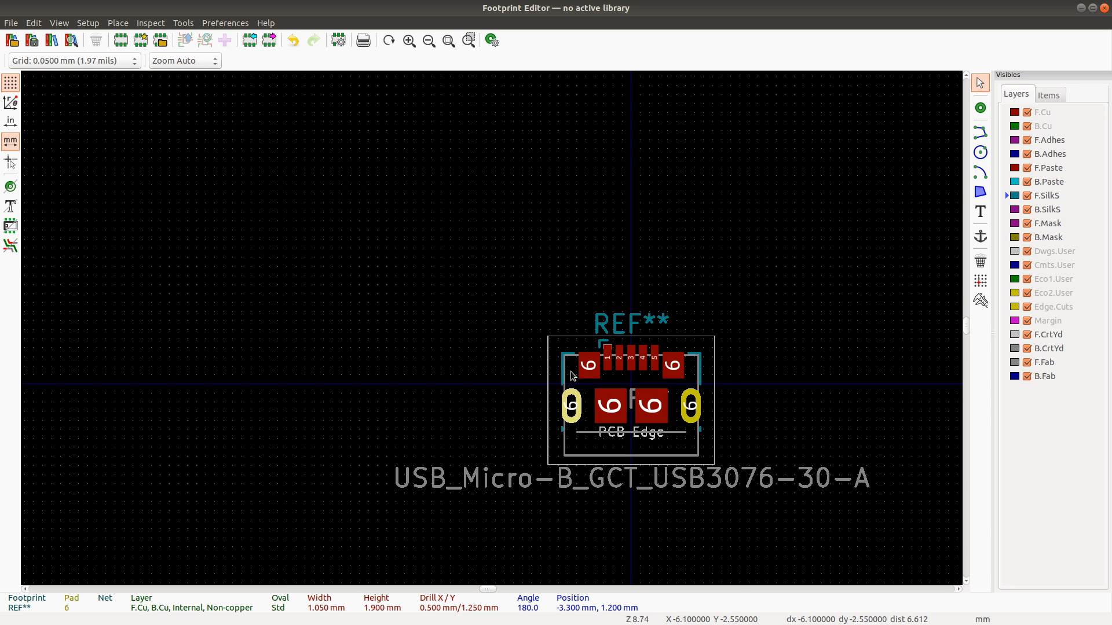
drag(531, 307, 726, 465)
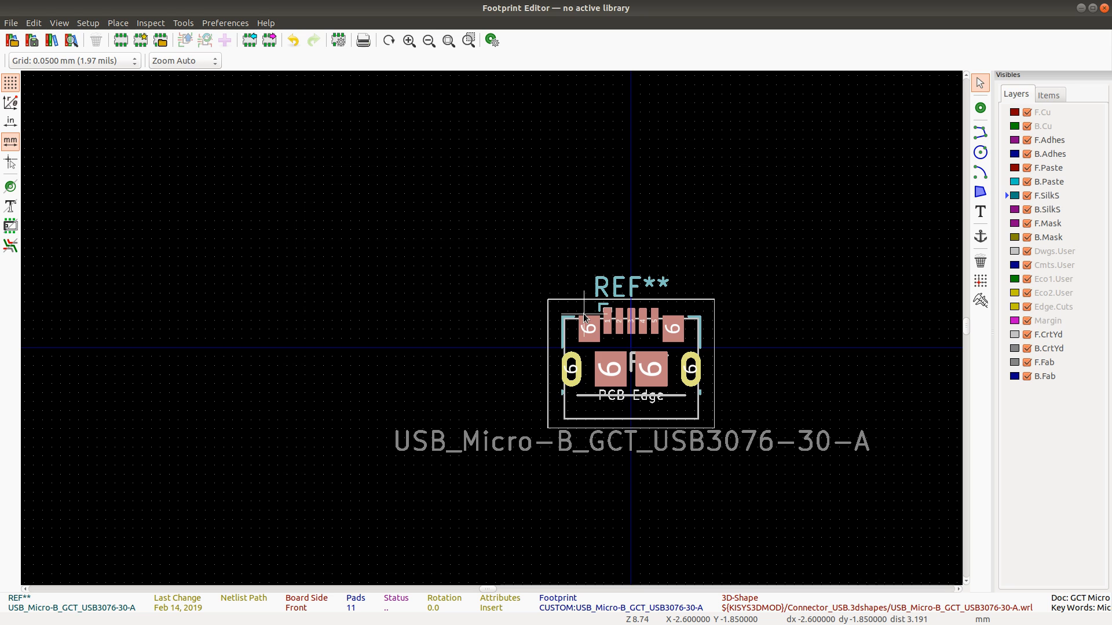
mouse_move(583, 314)
mouse_down()
mouse_move(589, 300)
mouse_move(574, 290)
mouse_move(585, 292)
mouse_up()
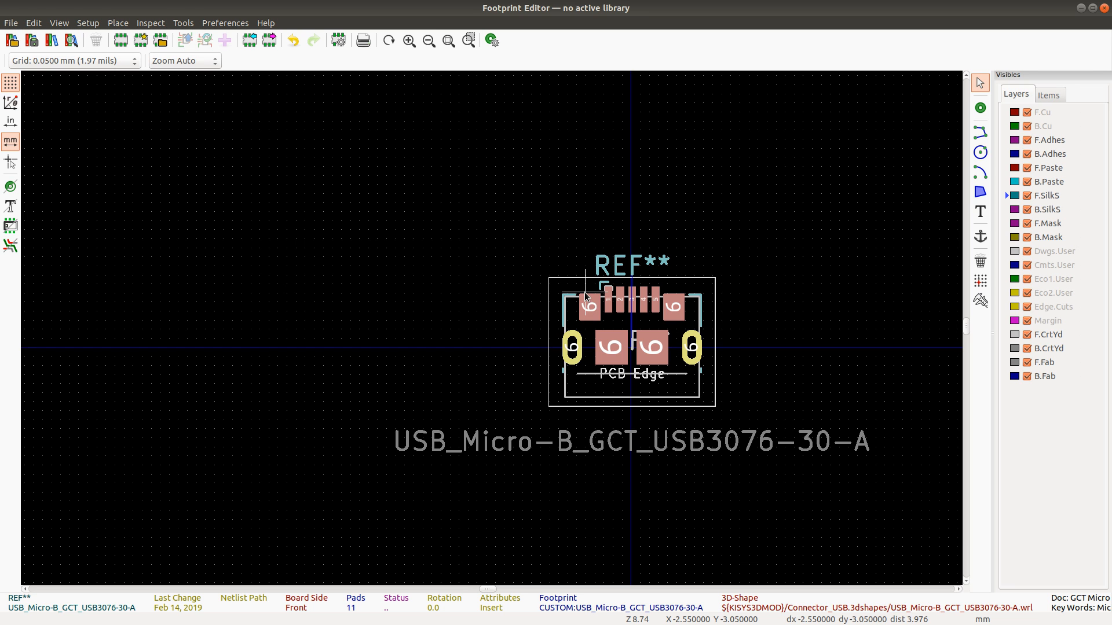
Step: Inspect the left slotted pad's X and Y position in its properties without editing them
click(574, 348)
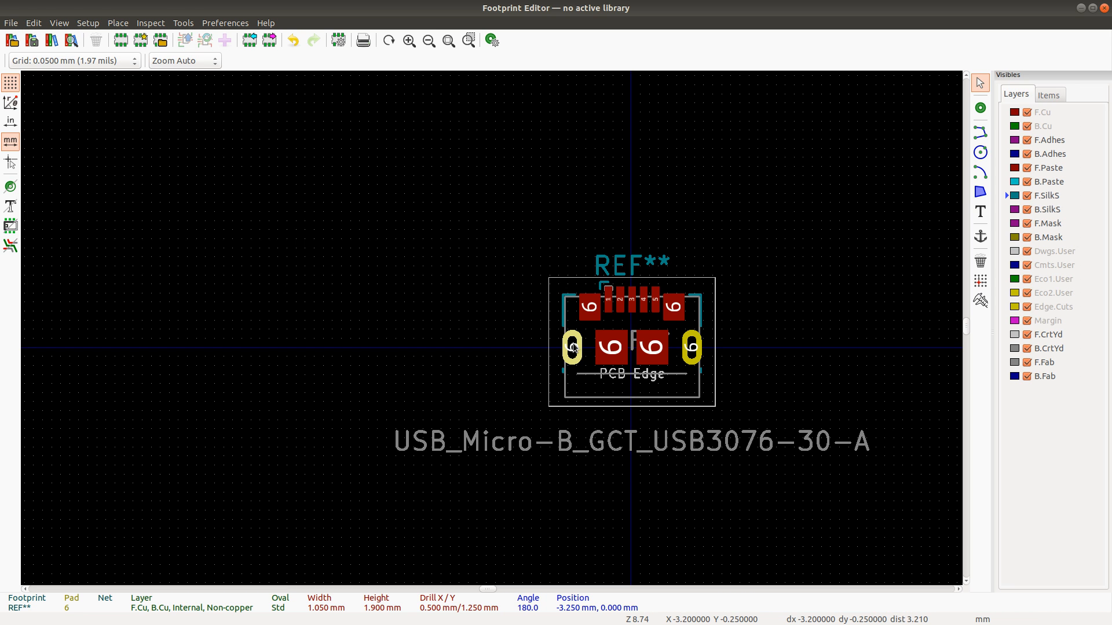
double_click(573, 348)
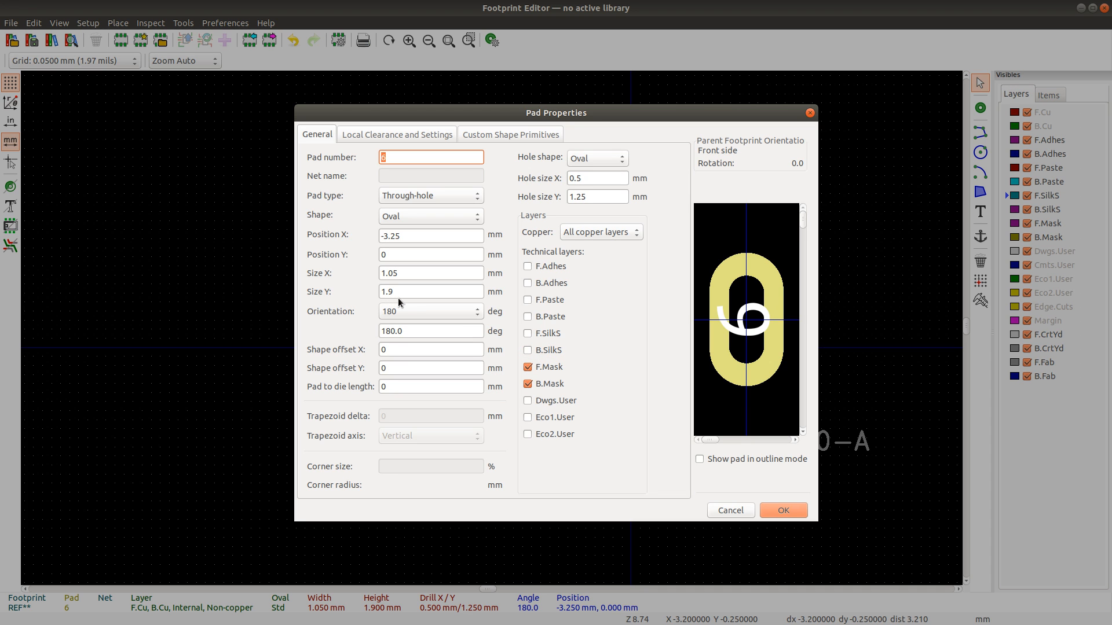
click(731, 510)
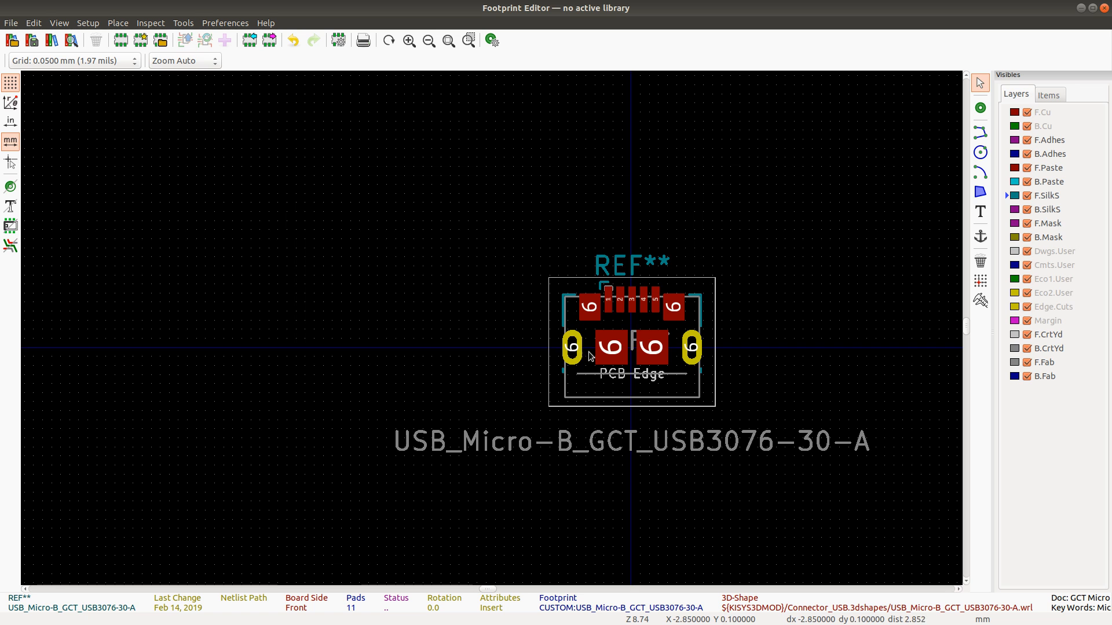
Step: Select all pads and outlines again and shift them 0.05 mm left to centre the footprint on the vertical axis
scroll(596, 352, up, 5)
scroll(498, 331, down, 2)
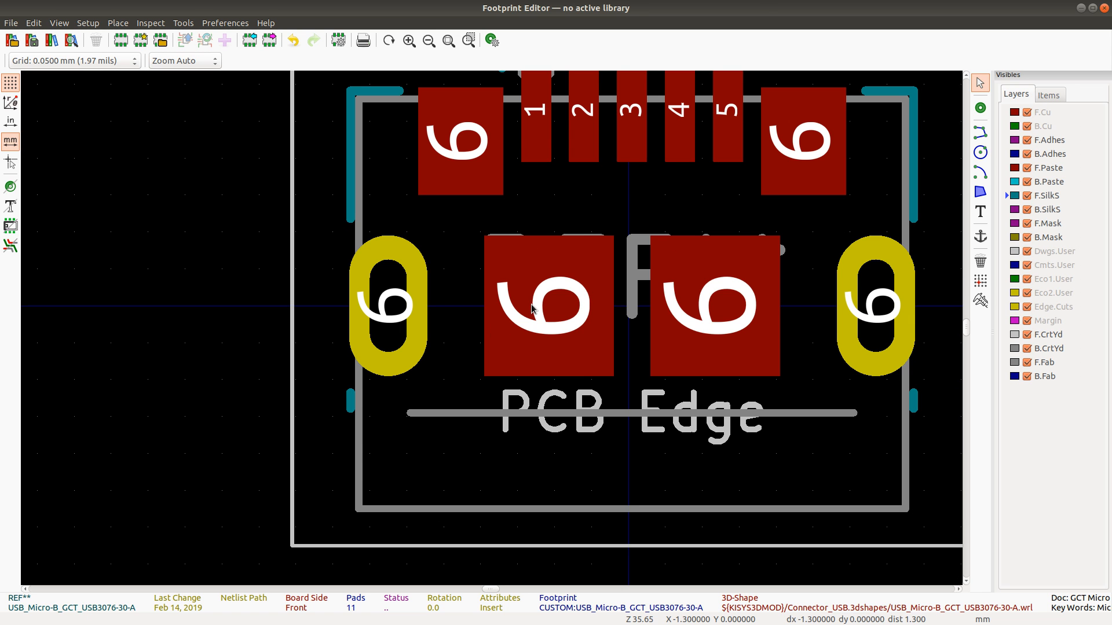
scroll(524, 310, down, 3)
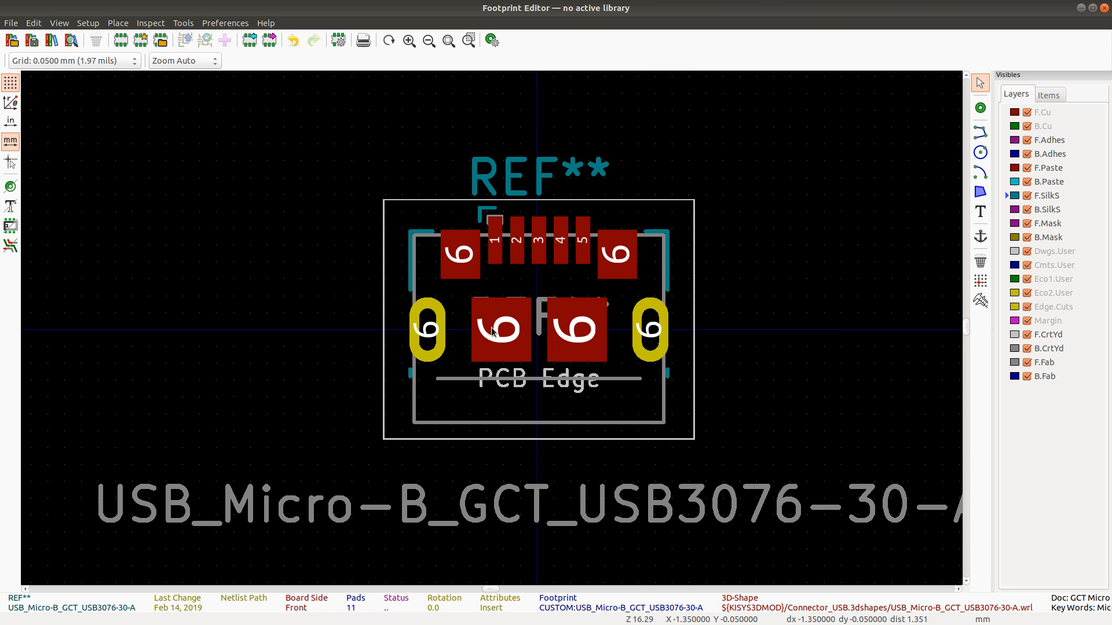
scroll(518, 312, up, 3)
scroll(504, 324, down, 2)
scroll(491, 332, down, 1)
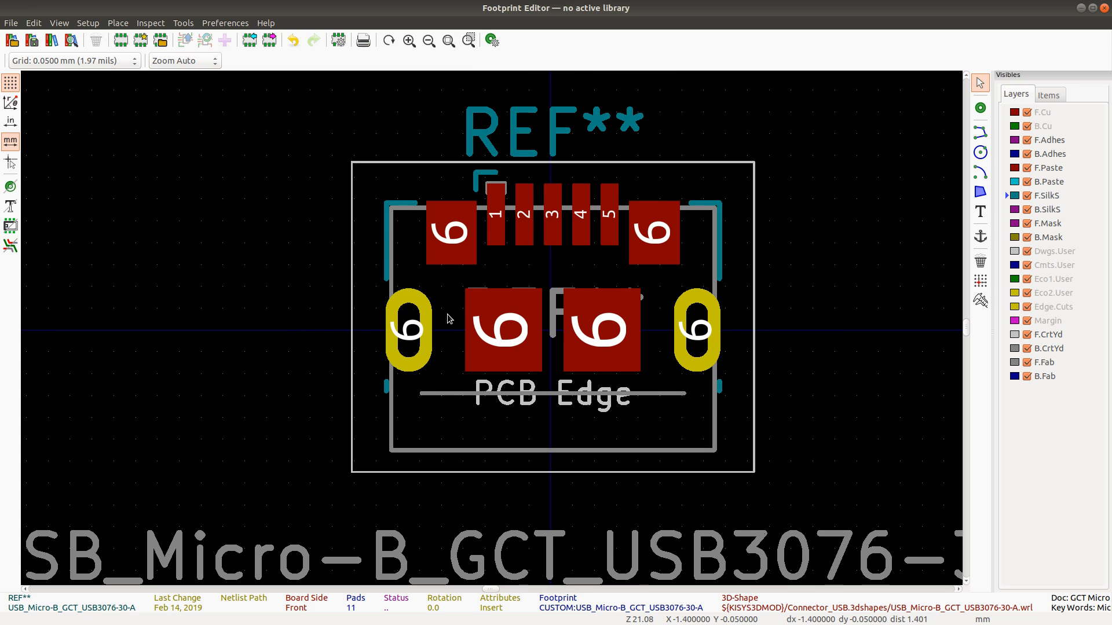
drag(310, 145, 805, 489)
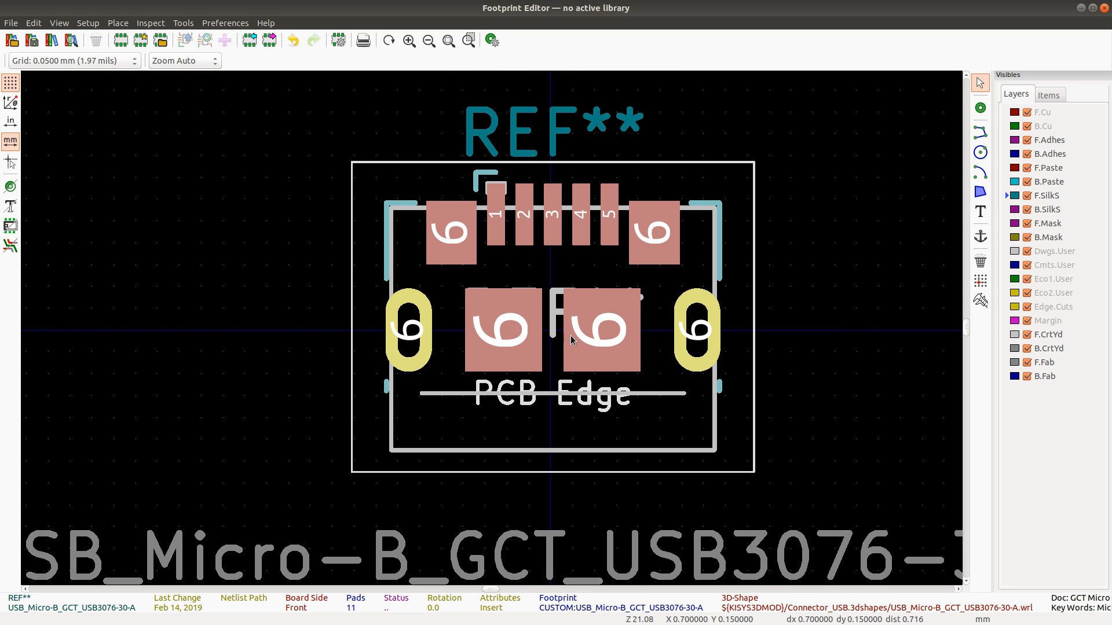
drag(551, 336, 547, 336)
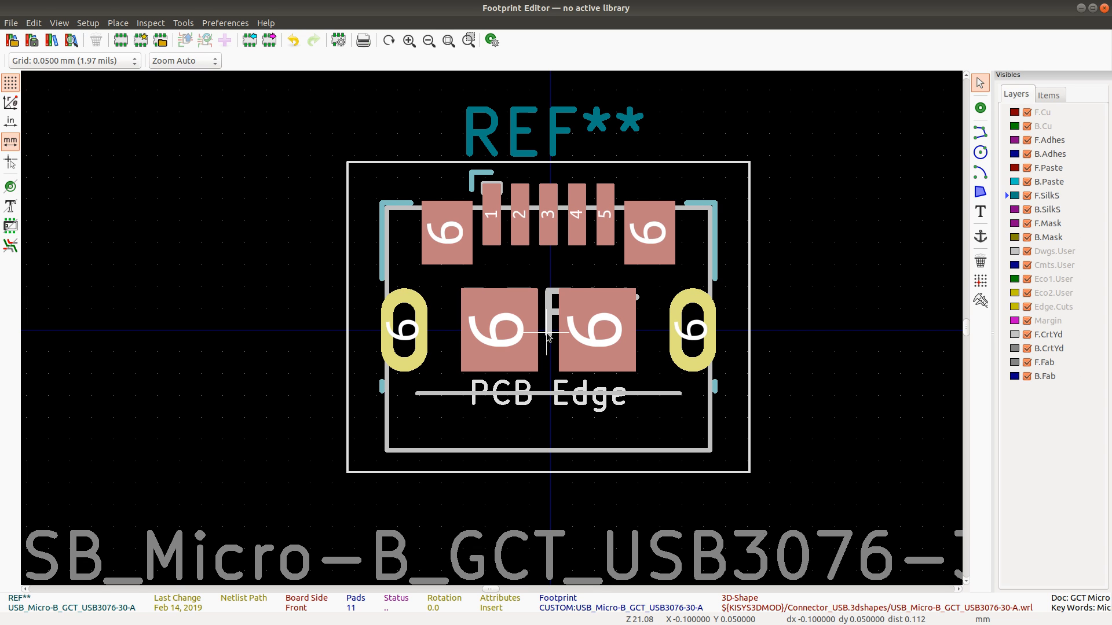
drag(549, 336, 550, 336)
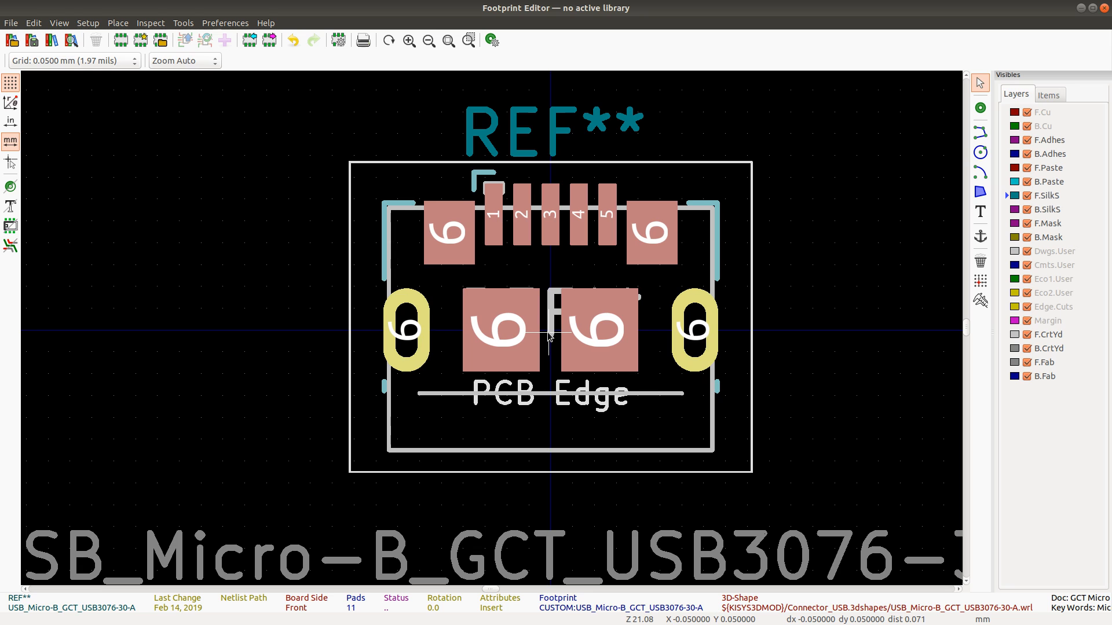
click(549, 334)
Step: Open the left slotted pad's properties to verify its position after the shift
click(447, 304)
click(409, 317)
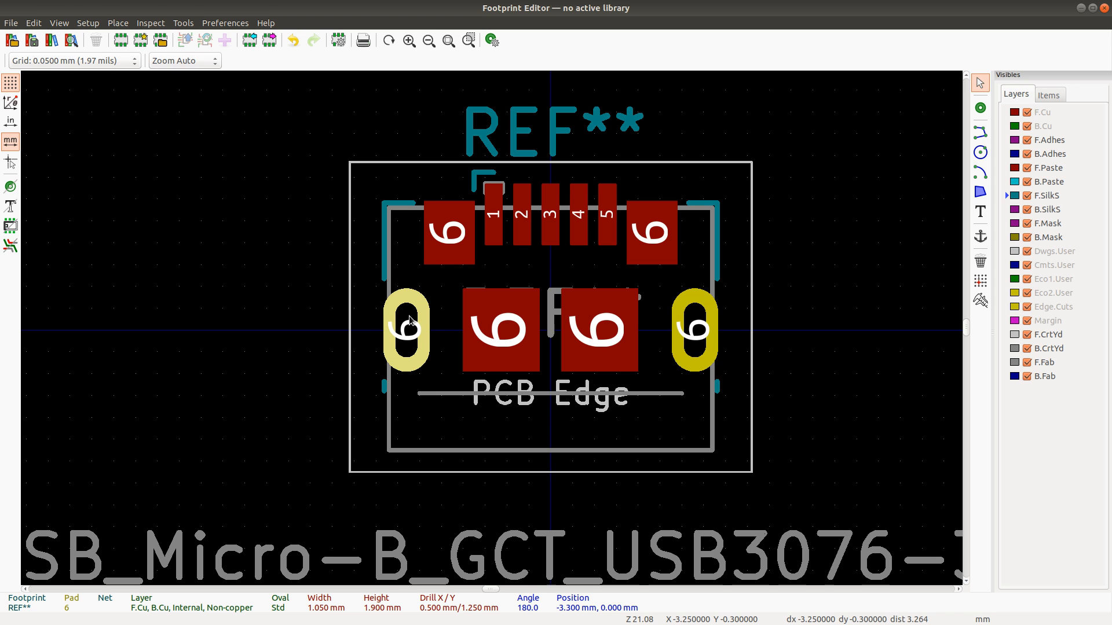
double_click(408, 315)
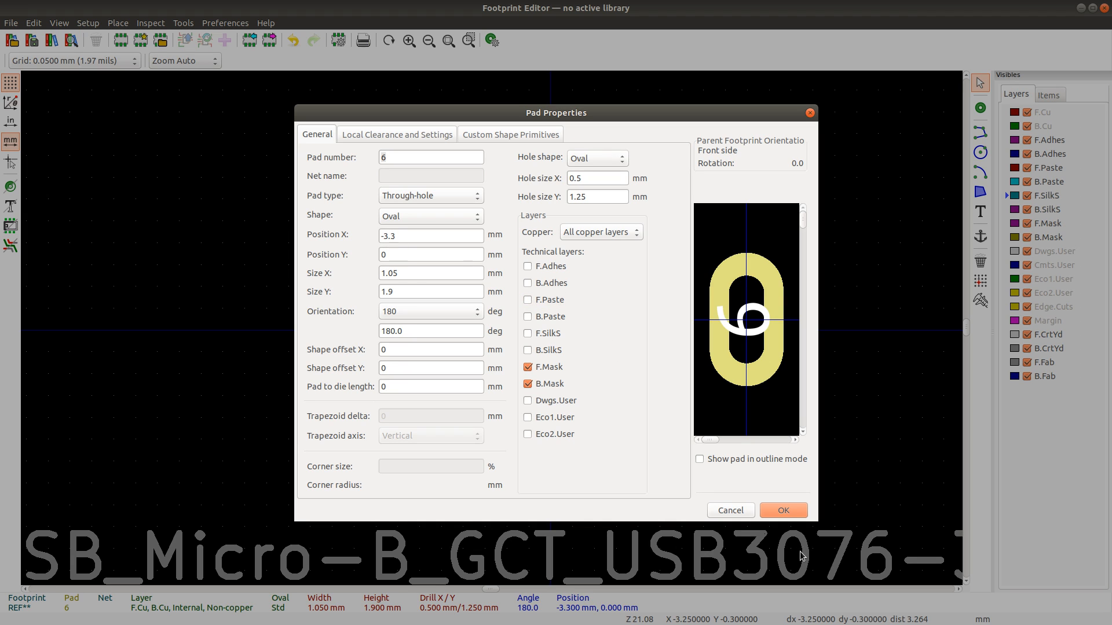
Step: Inspect the left centre SMD pad's size and position without editing them and compare them with the datasheet's PCB layout
click(746, 515)
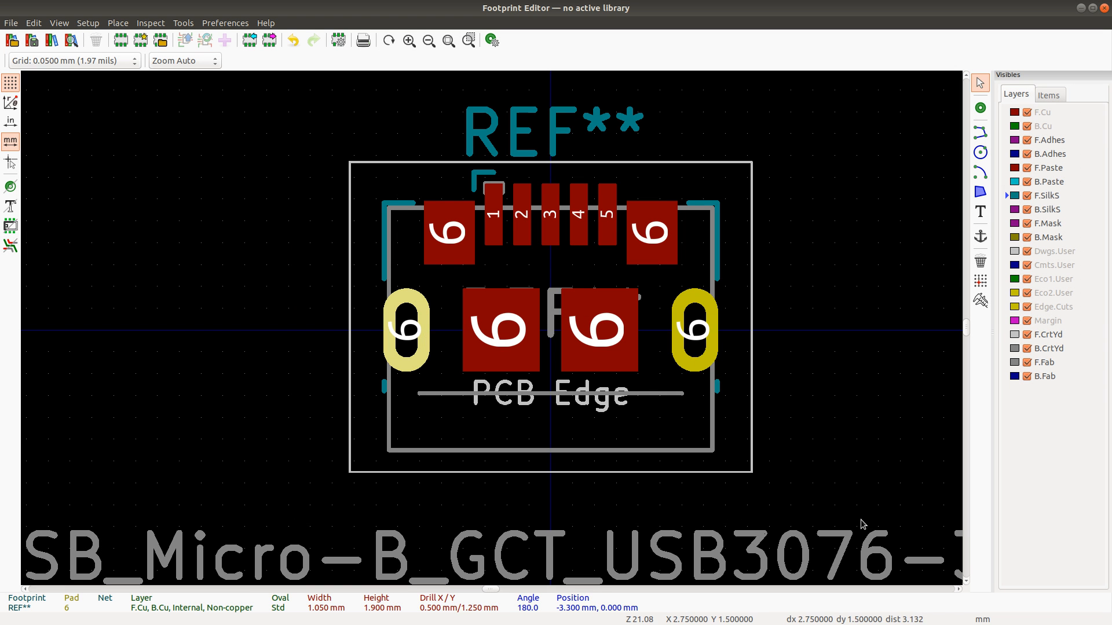
click(516, 327)
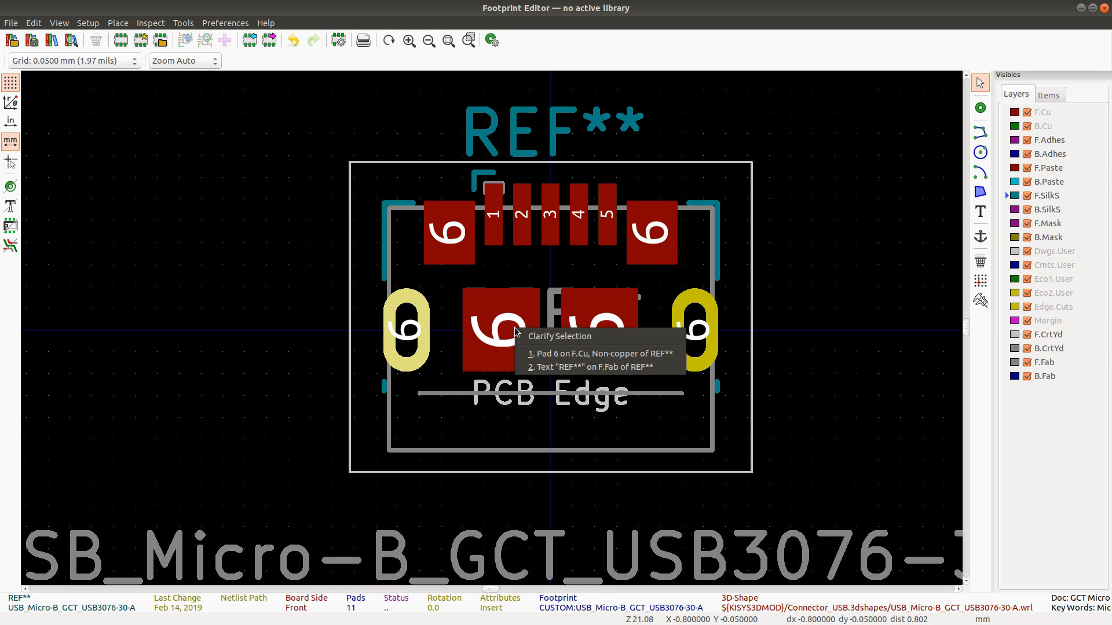
click(566, 352)
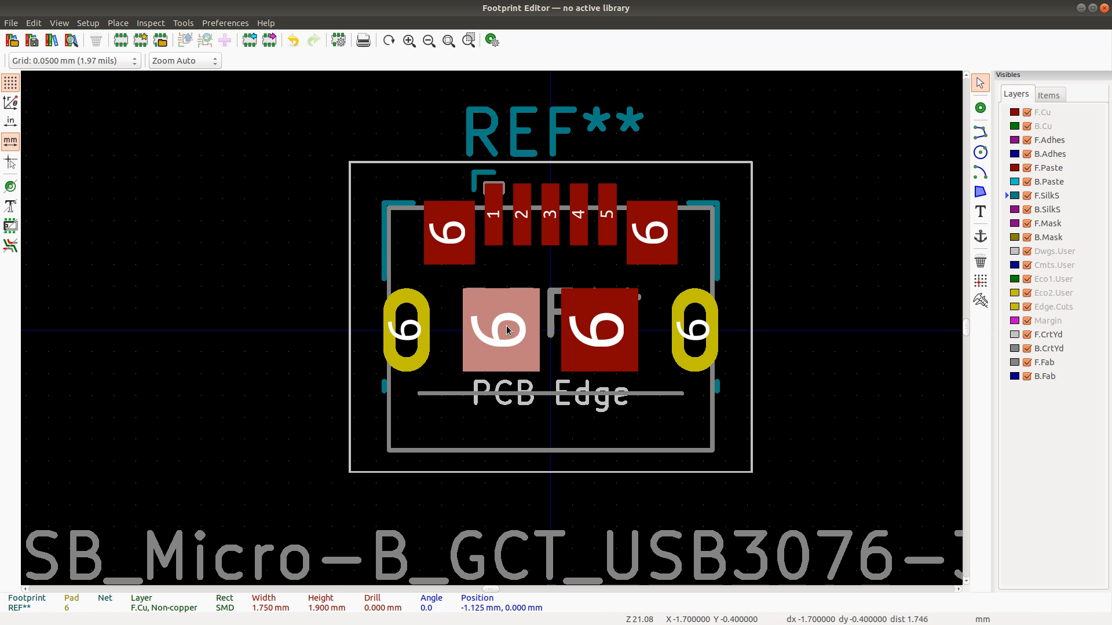
double_click(507, 330)
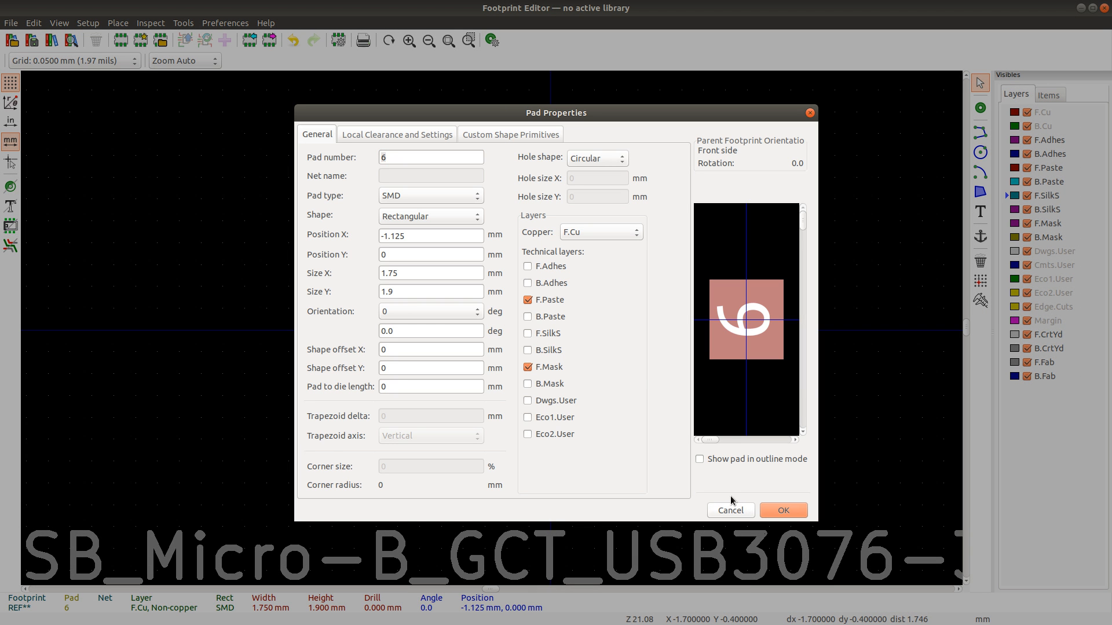
click(732, 509)
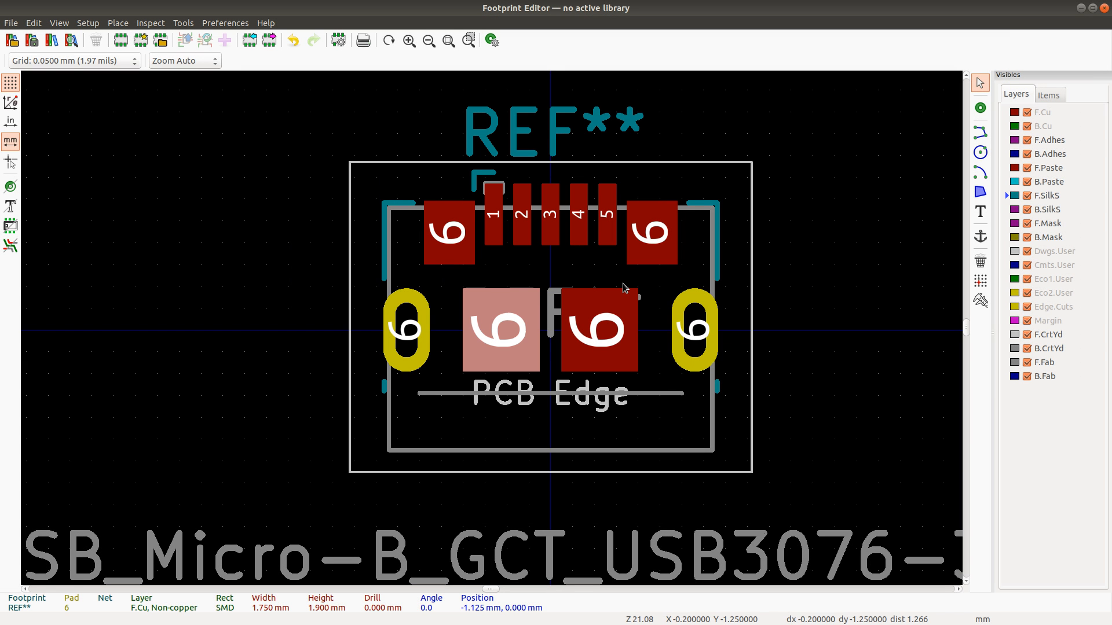
key(alt+Tab)
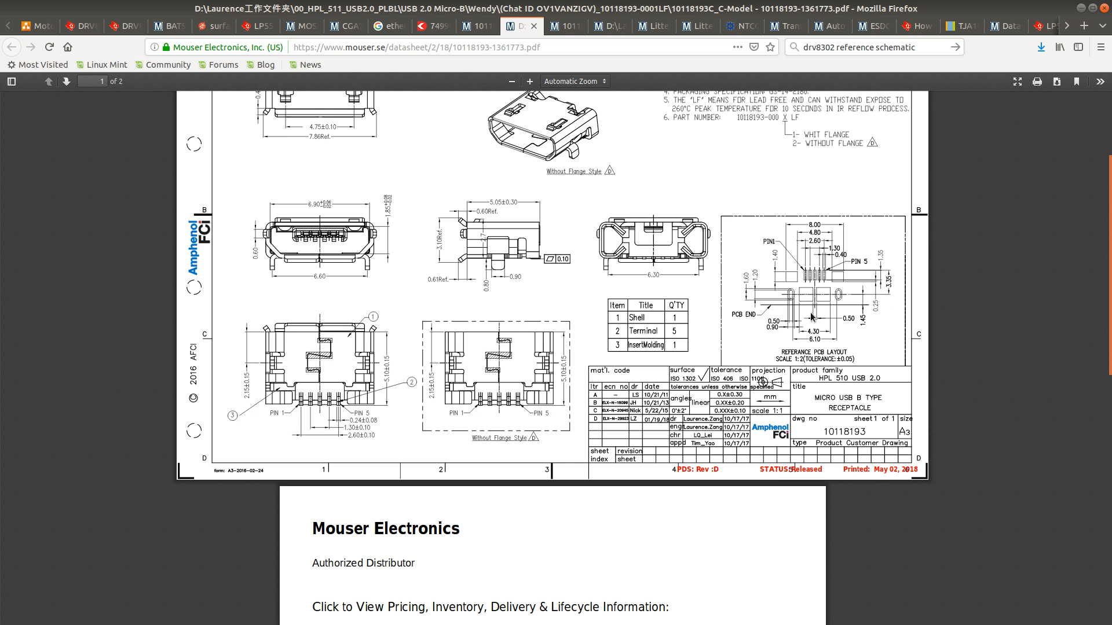
key(alt+Tab)
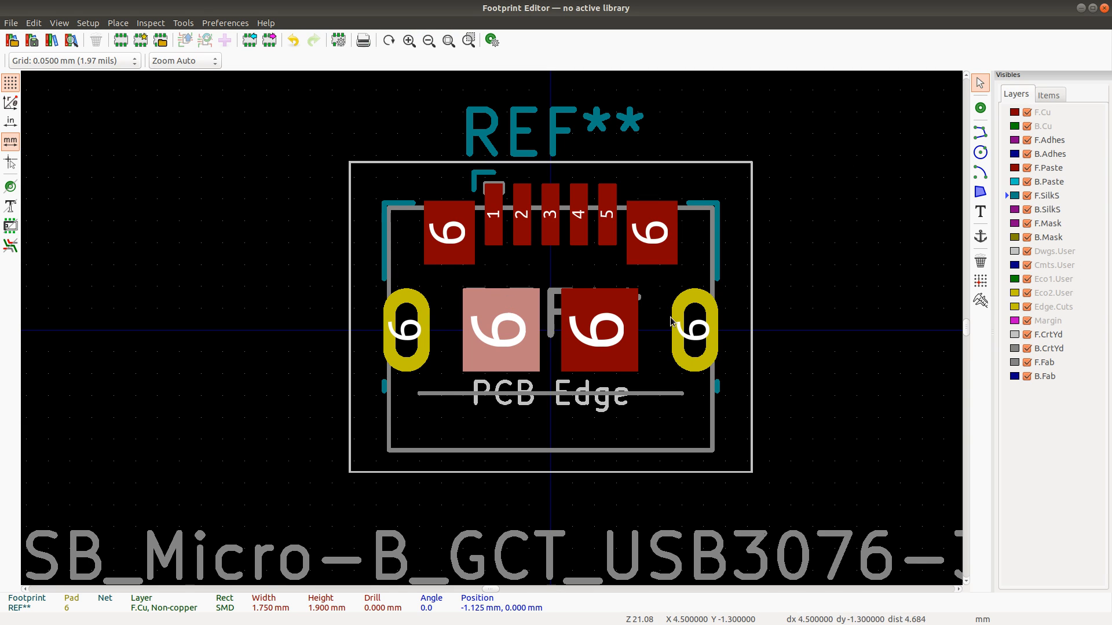
key(alt+Tab)
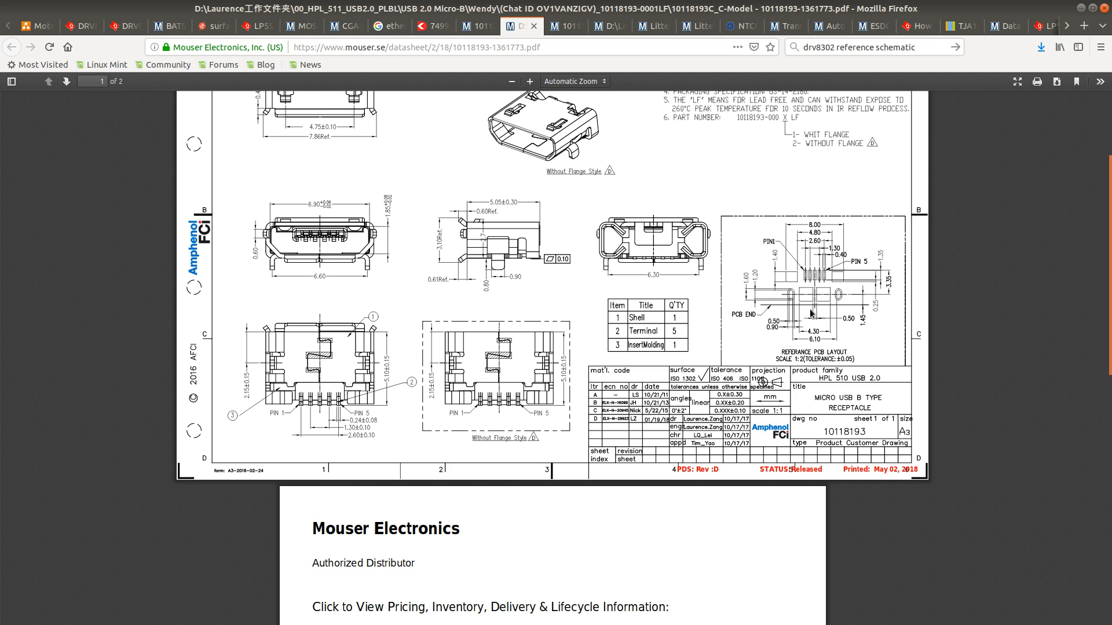
key(alt+Tab)
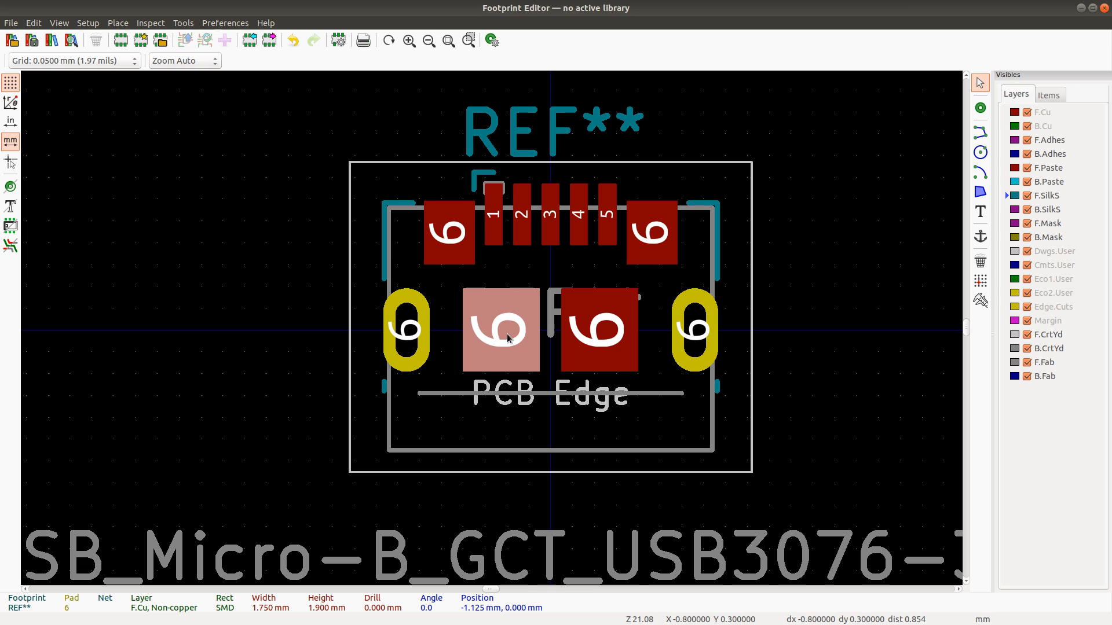
Step: Check the datasheet's PCB layout and set the left centre SMD pad's X size to 1.9 mm
double_click(486, 305)
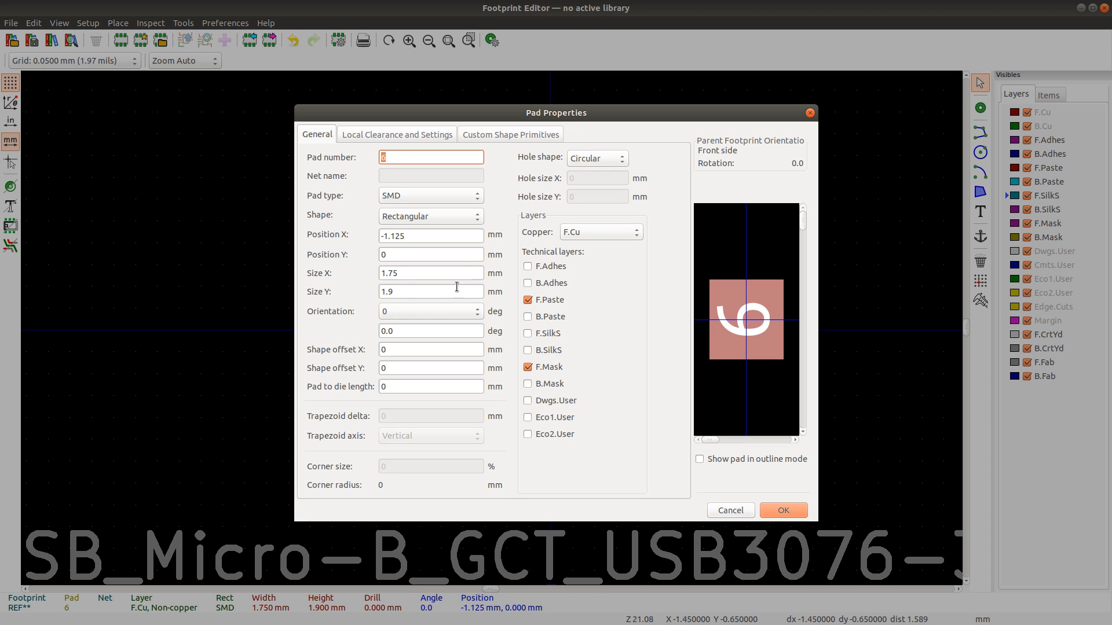
key(alt+Tab)
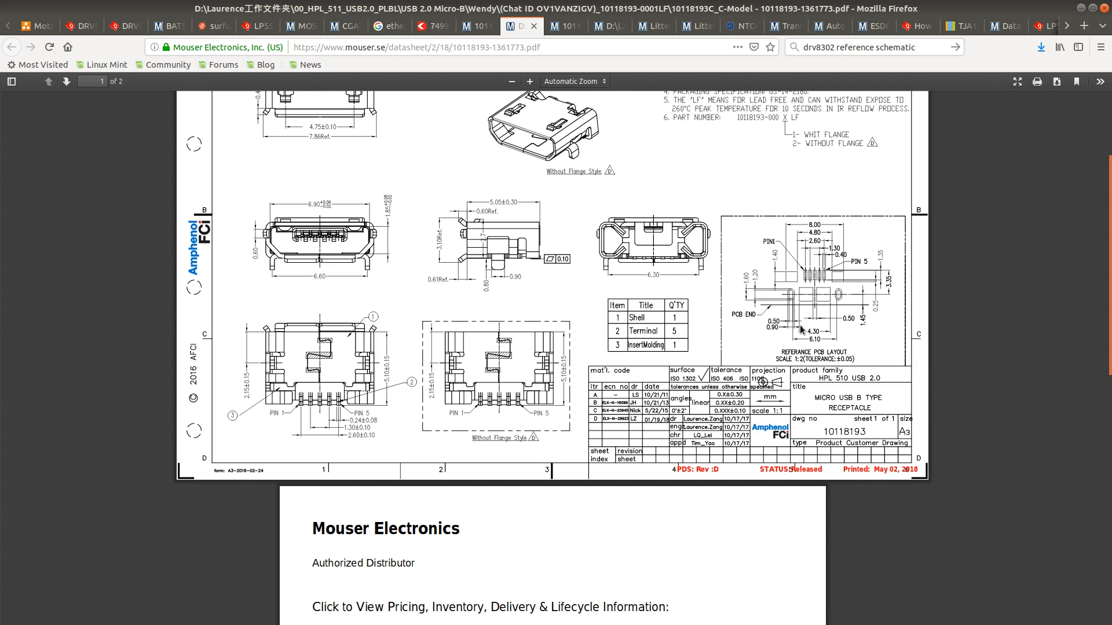
key(alt+Tab)
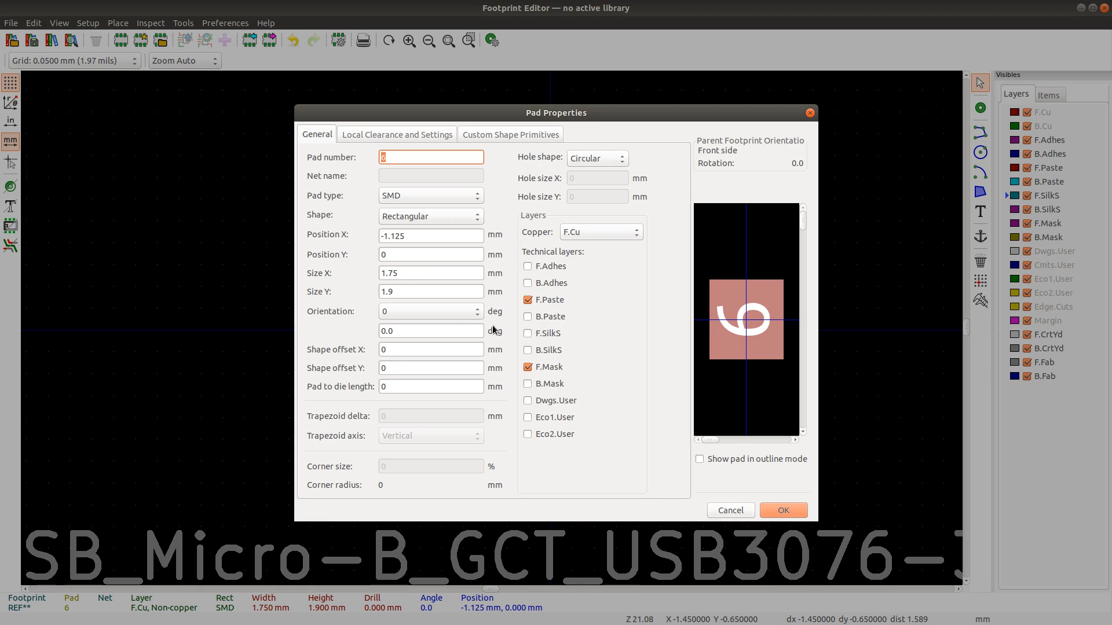
click(405, 274)
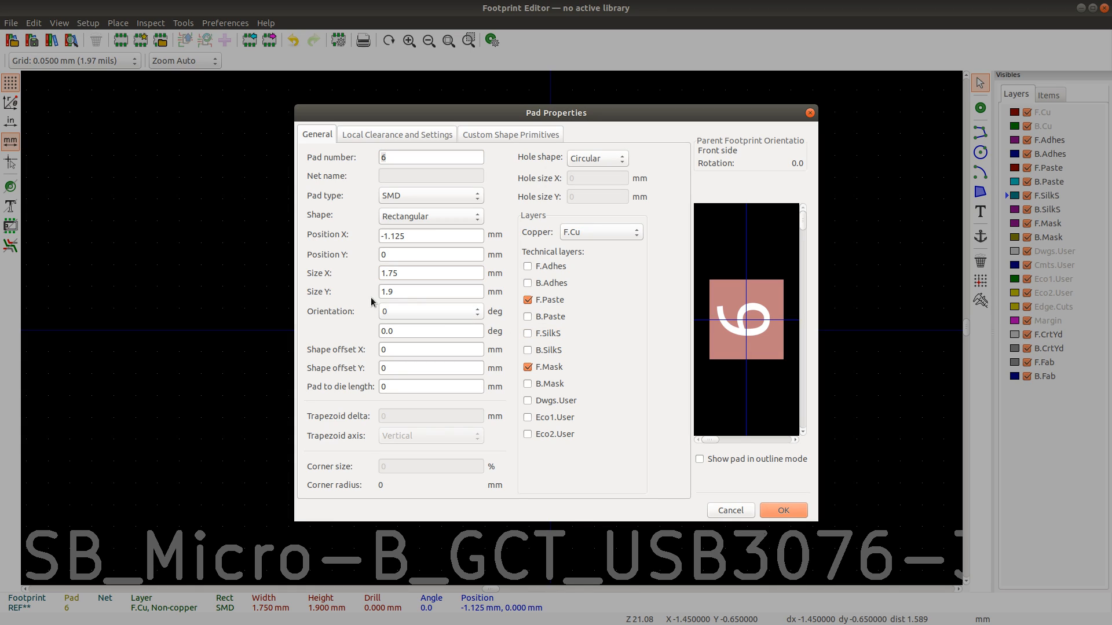
click(406, 274)
key(BackSpace)
key(BackSpace)
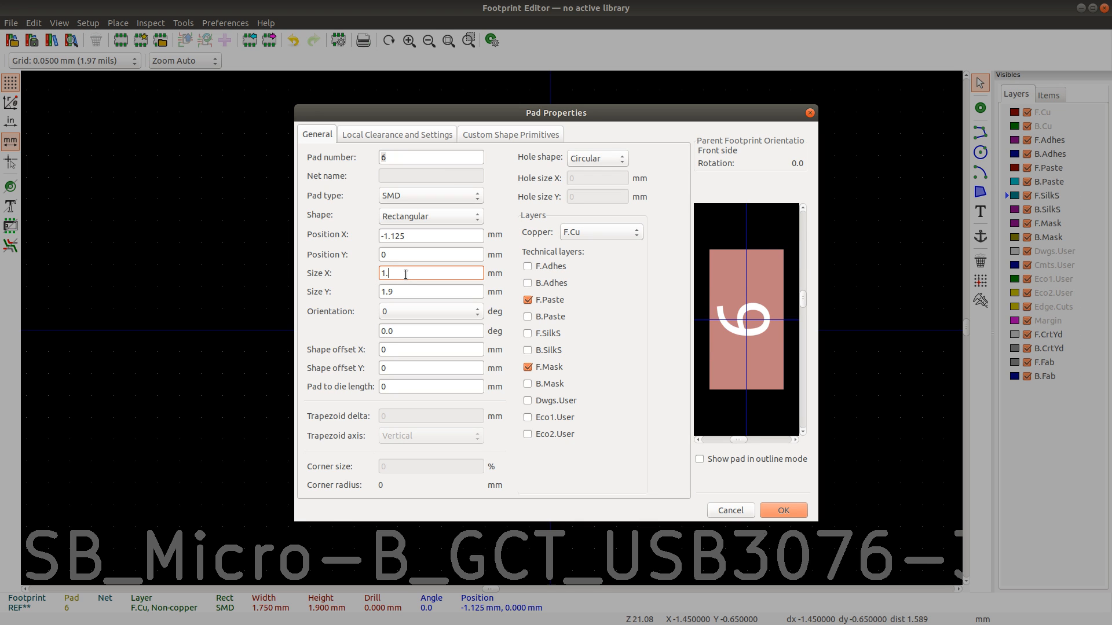
text(9)
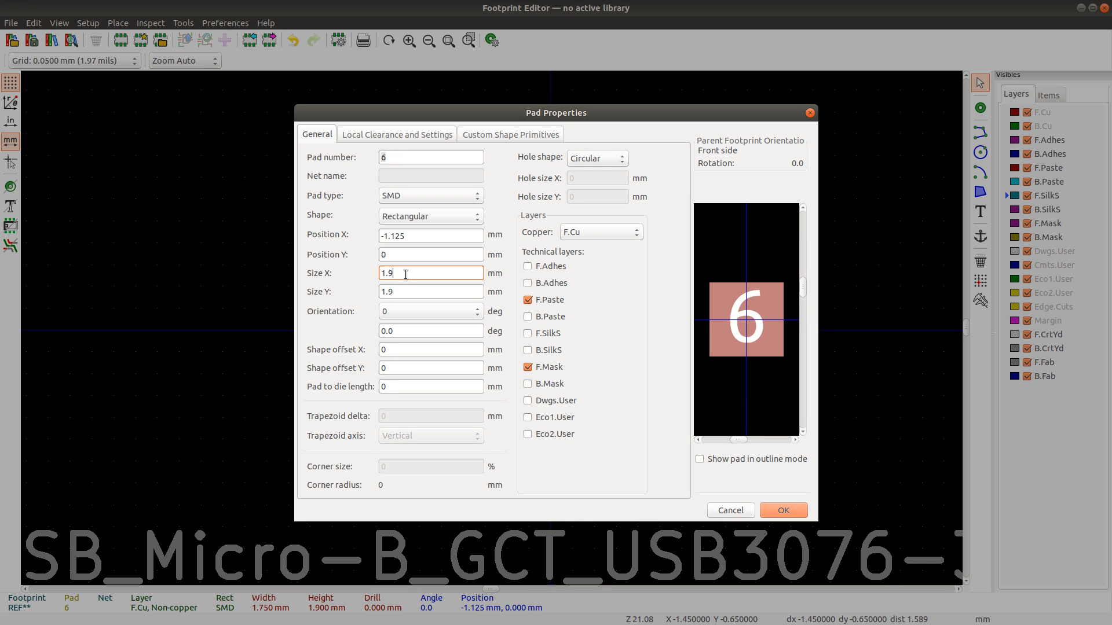
key(Return)
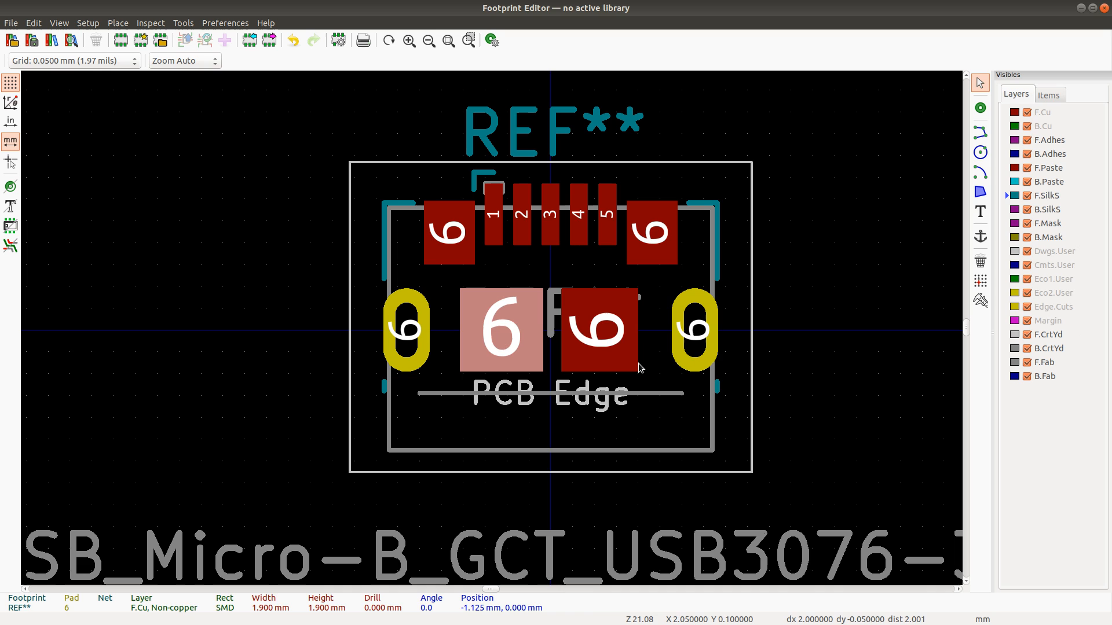
Step: Set the right centre SMD pad's X size to 1.9 mm
click(610, 316)
click(651, 345)
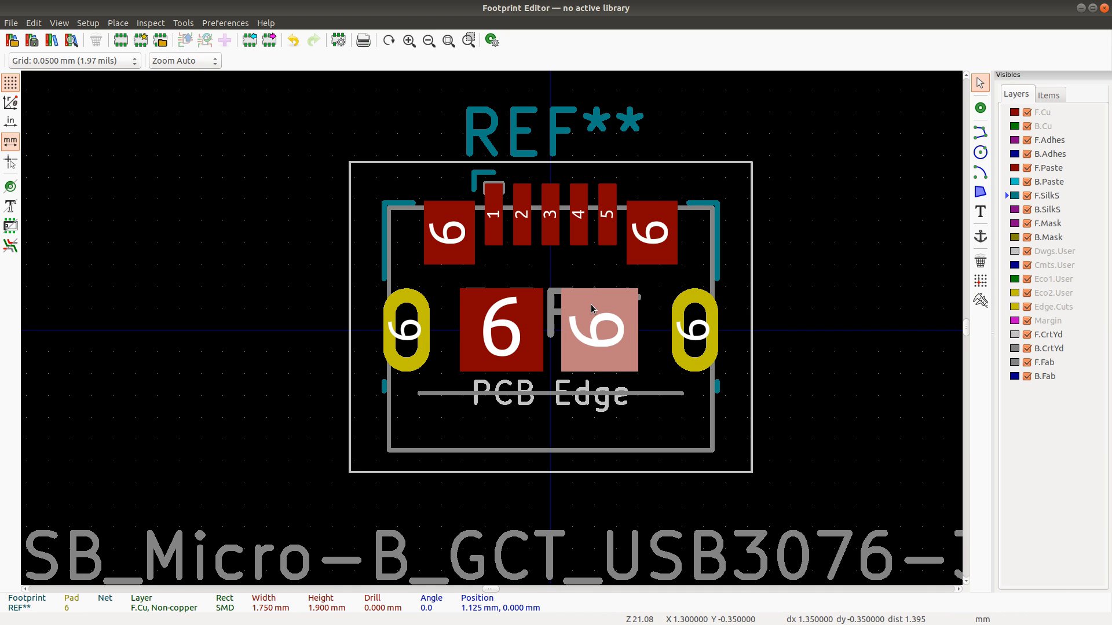
double_click(582, 310)
click(411, 272)
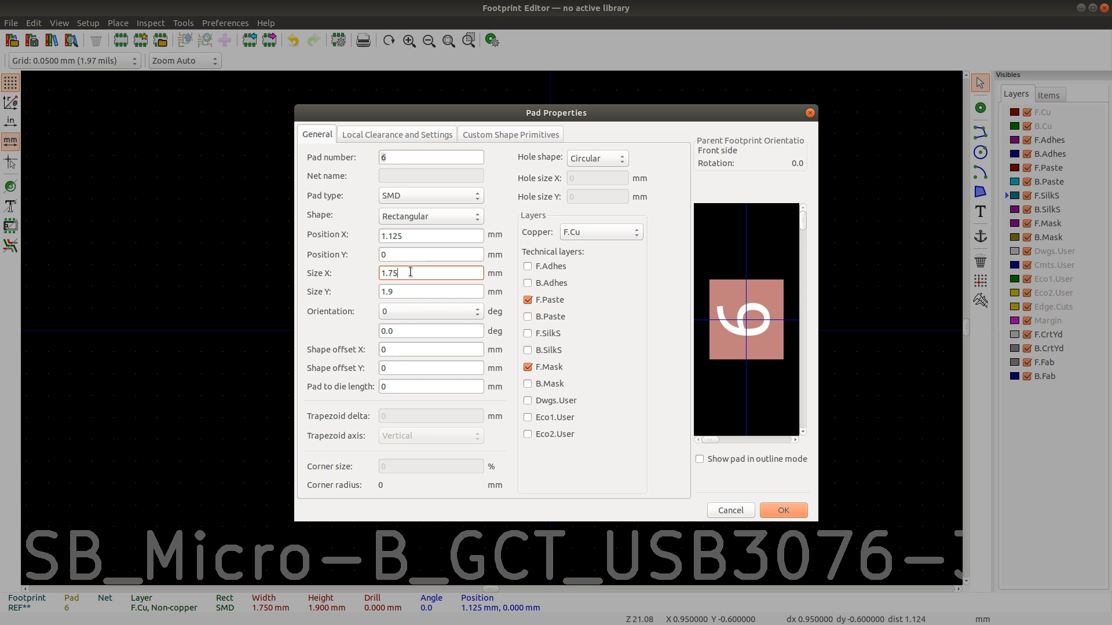
key(BackSpace)
key(BackSpace)
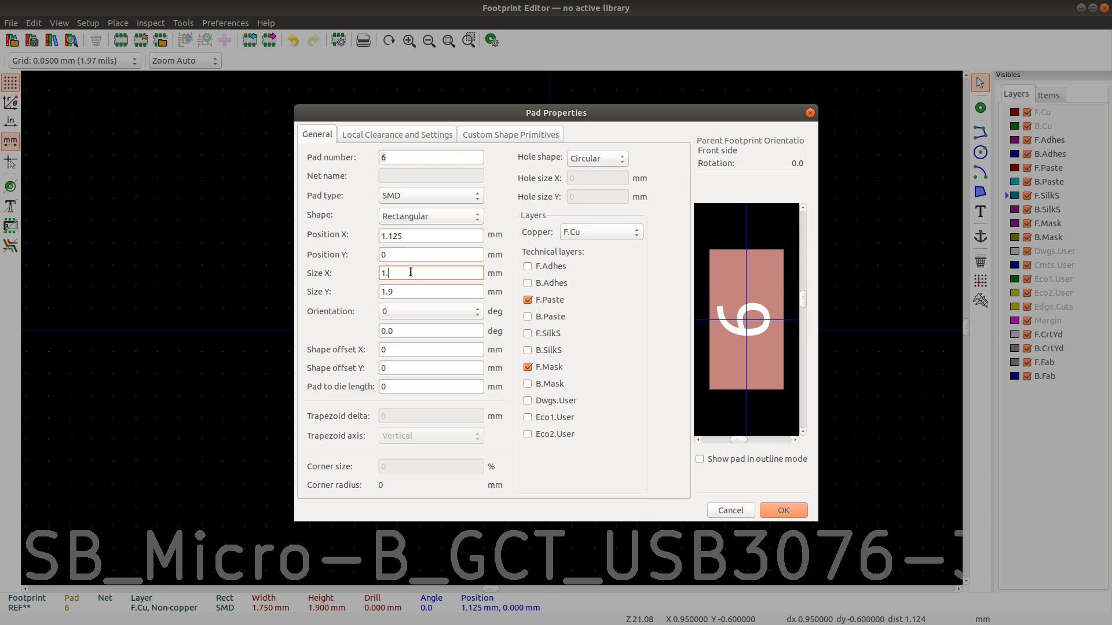
key(Return)
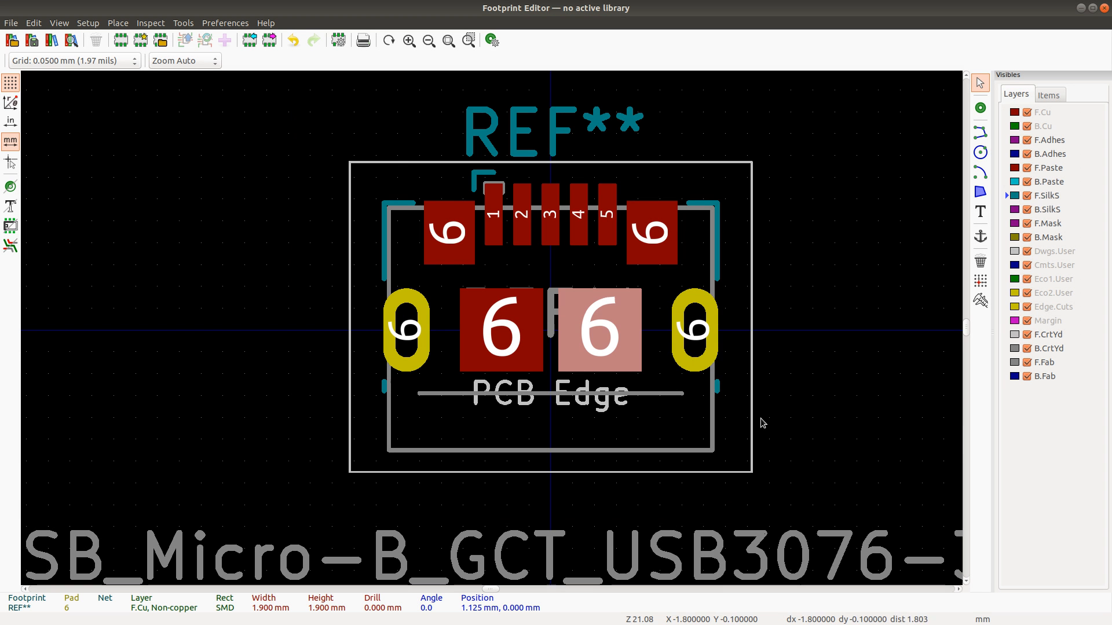
Step: Try to measure the gap between the two centre SMD pads, and select the left centre pad
click(980, 301)
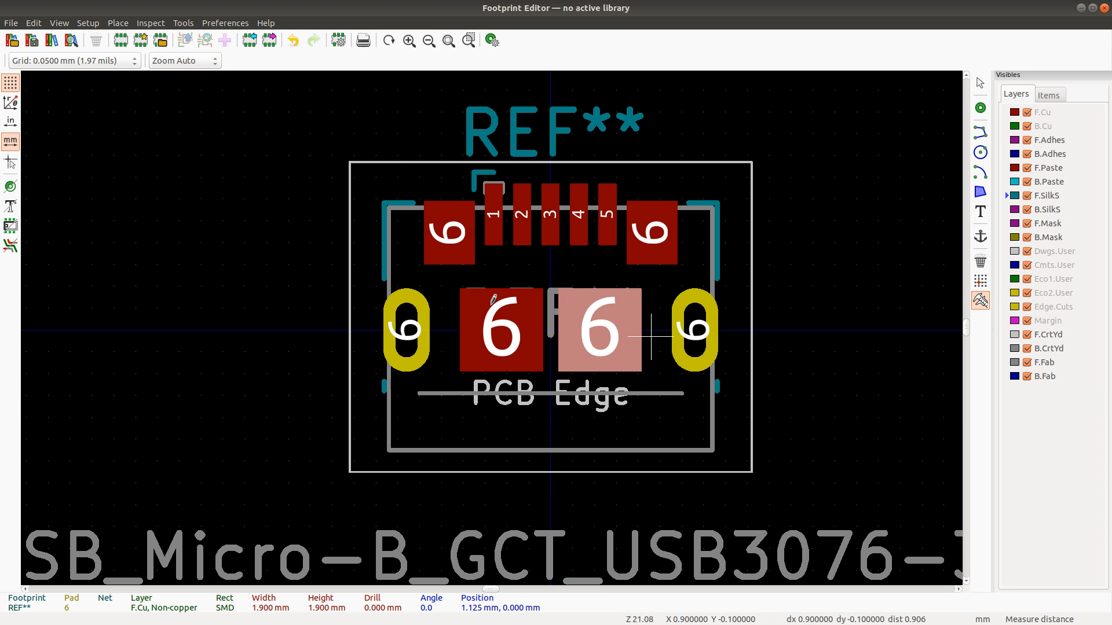
click(545, 328)
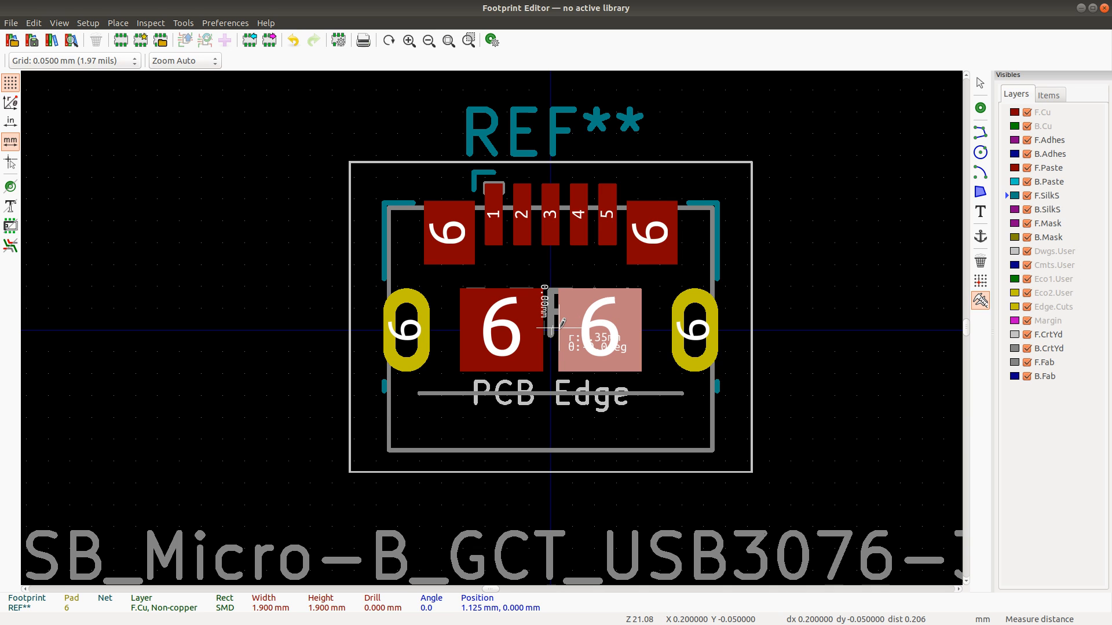
key(Escape)
click(523, 341)
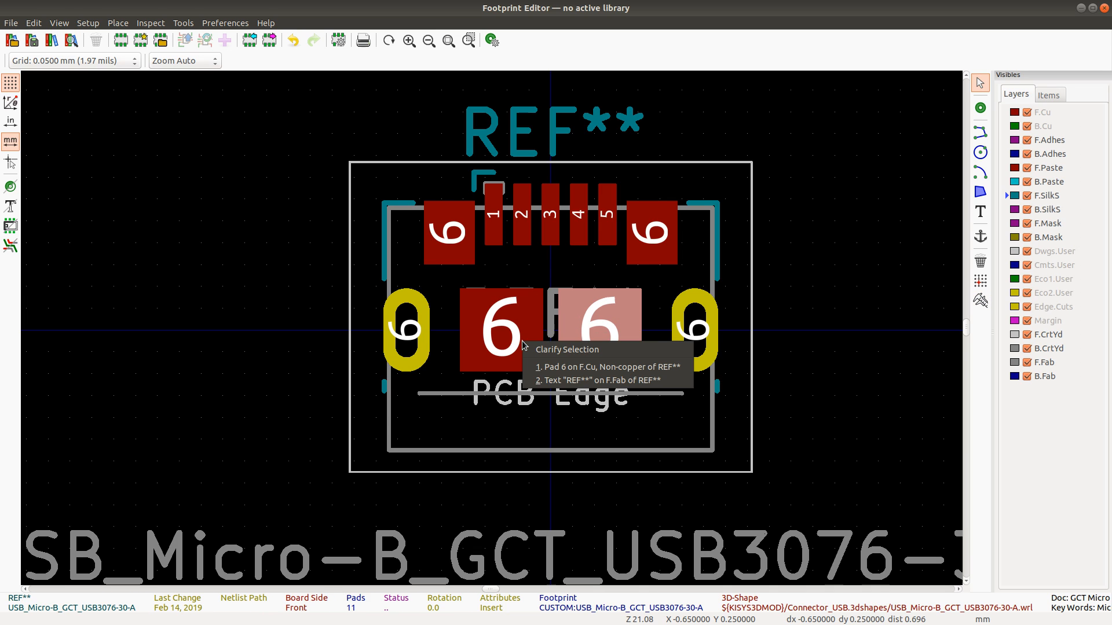
click(560, 371)
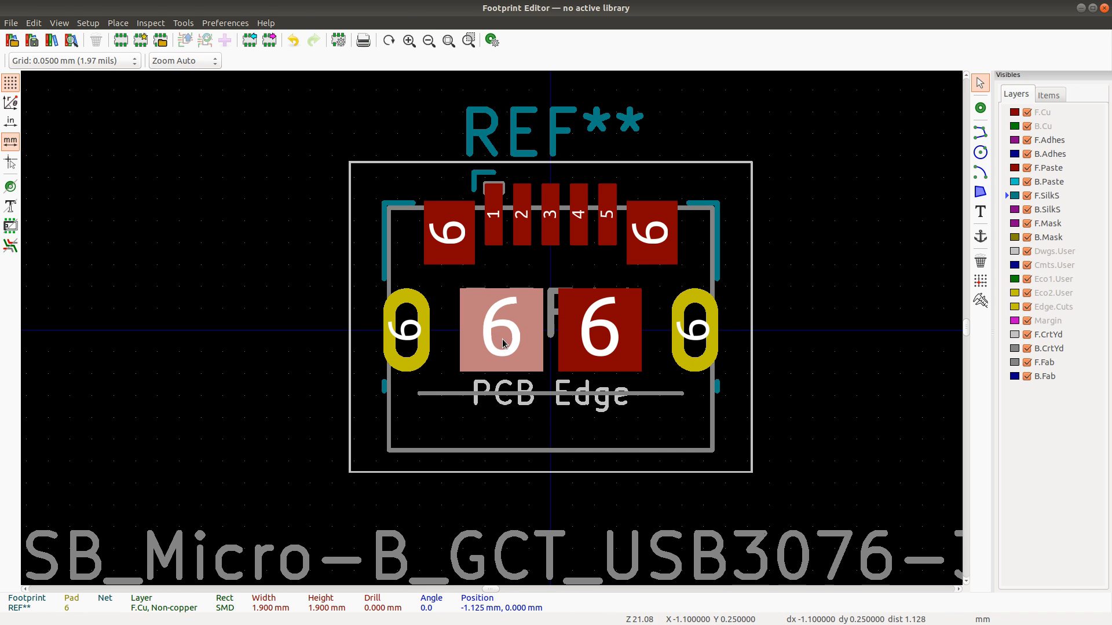
Step: Calculate the centre pad width from the datasheet dimensions in the calculator: 4.3/2, minus 0.5/2
key(alt+Tab)
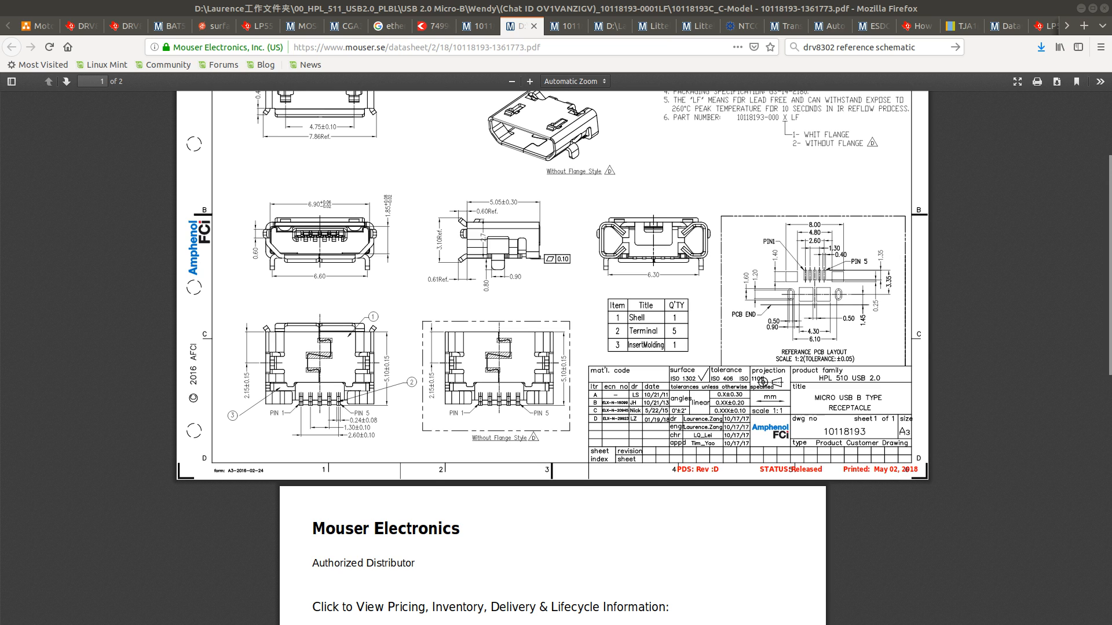
drag(1111, 232, 443, 216)
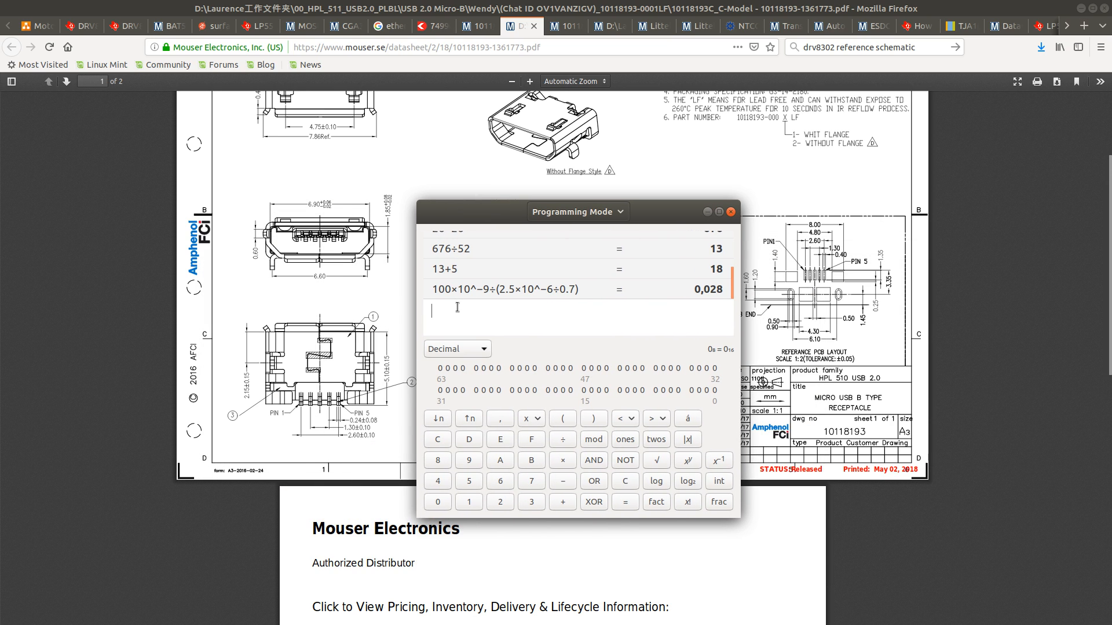
text(4.3/)
key(Return)
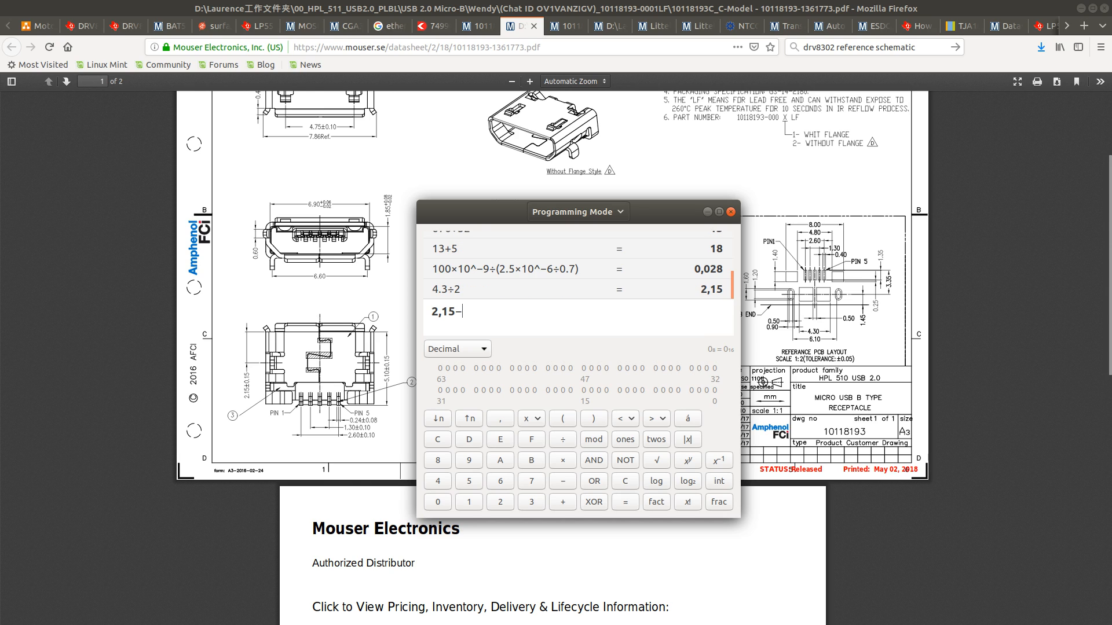
text(-(0.5/2))
key(Return)
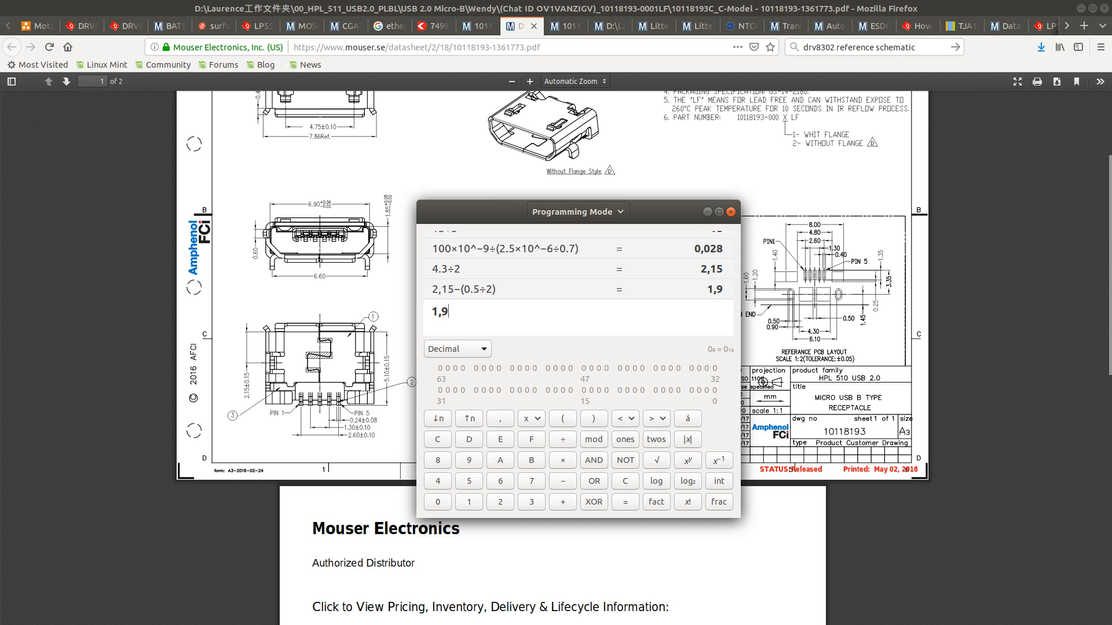
Step: Calculate the centre pads' X offset from the origin as 0.95+0.25 in the calculator
key(ctrl+a)
text(095+)
key(BackSpace)
key(BackSpace)
key(BackSpace)
key(BackSpace)
text(0.95+0.25)
key(Return)
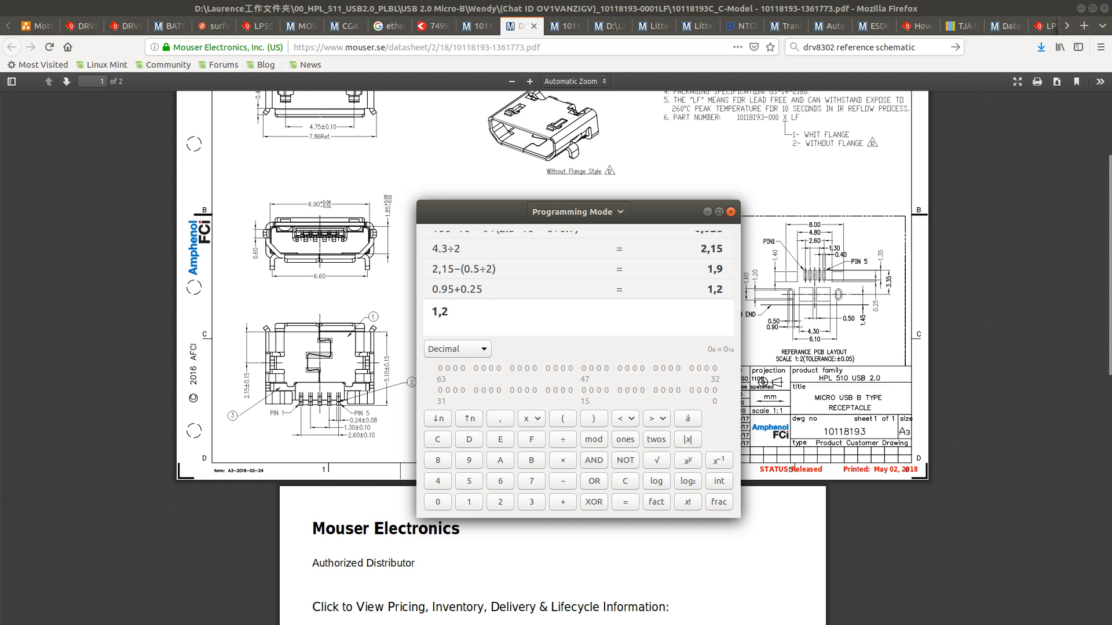
Step: Return to the footprint editor and set the left centre SMD pad's X position to -1.2 mm
key(alt+Tab)
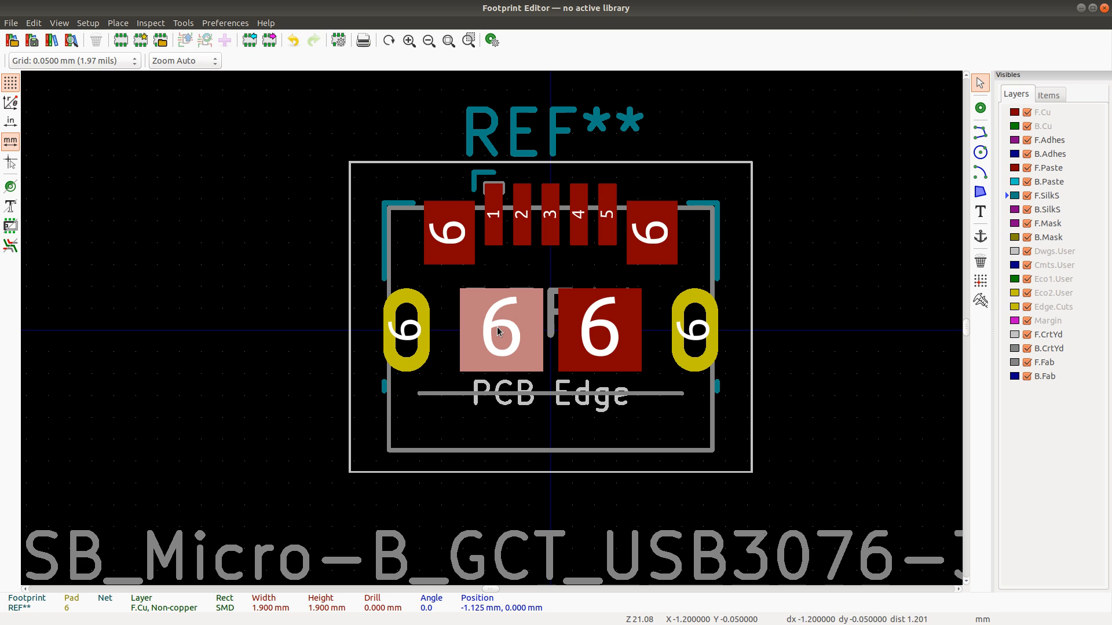
double_click(498, 332)
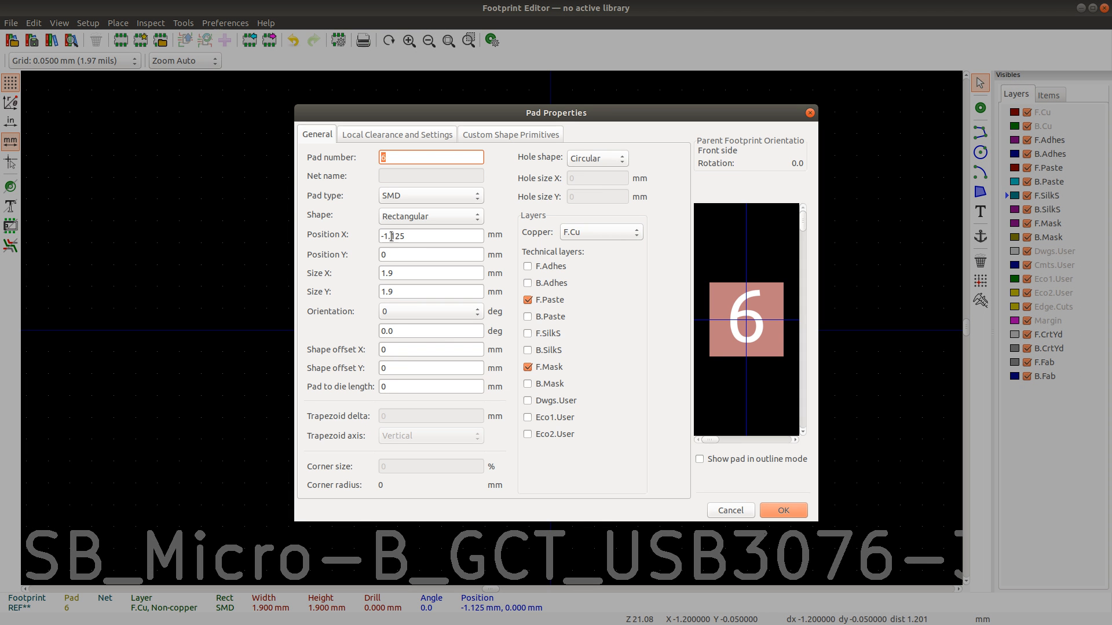
click(413, 236)
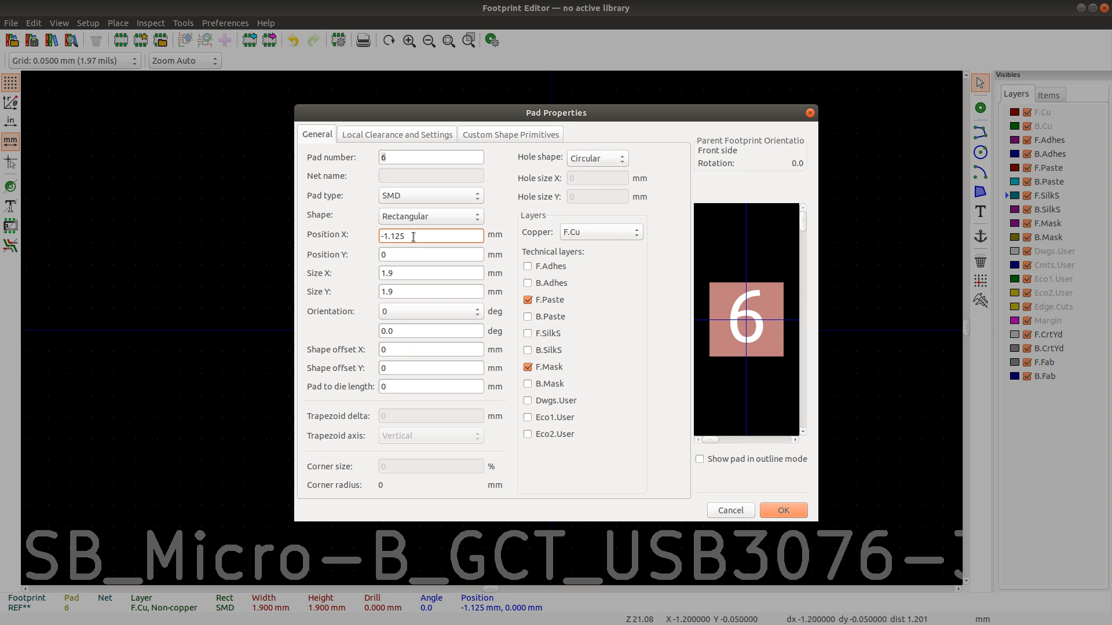
key(BackSpace)
key(BackSpace)
key(BackSpace)
key(BackSpace)
text(.2)
key(Return)
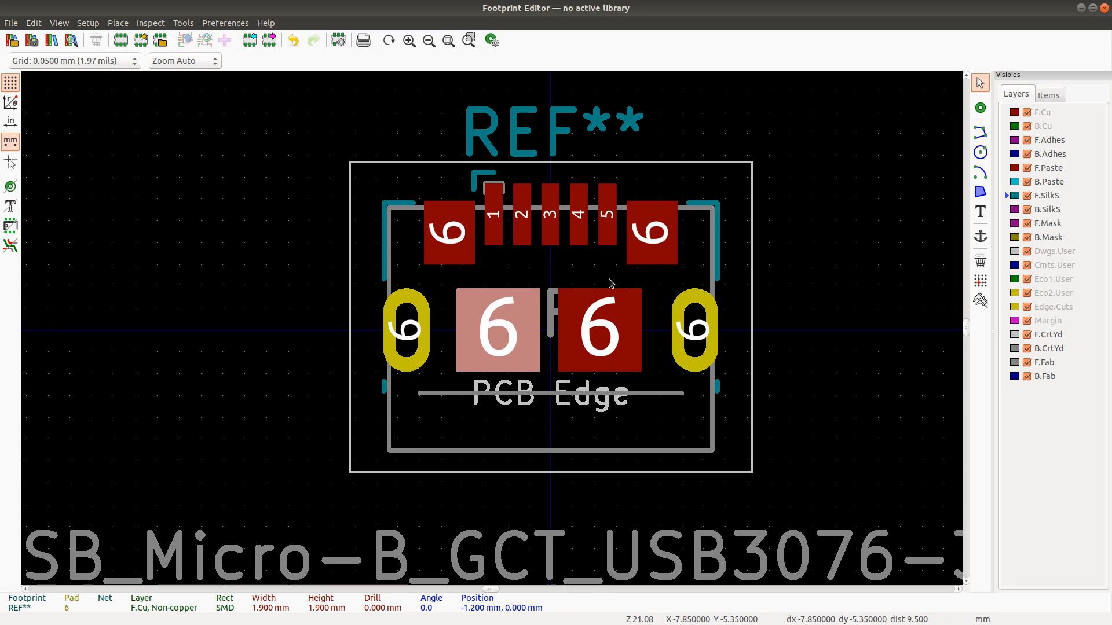
Step: Set the right centre SMD pad's X position to 1.2 mm
click(608, 339)
click(633, 367)
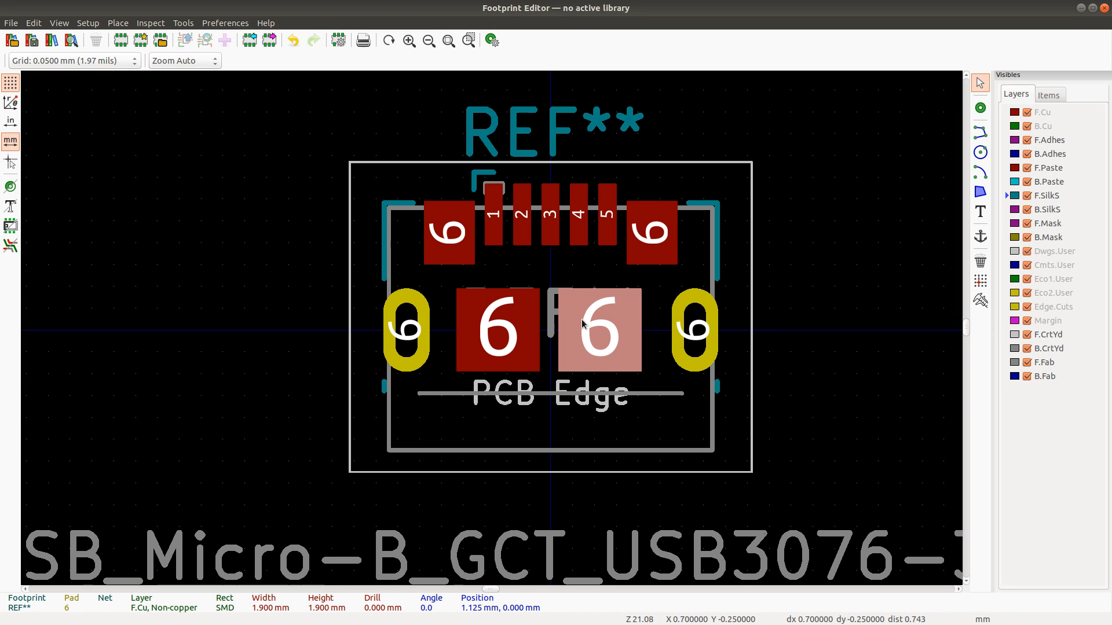
key(e)
click(412, 236)
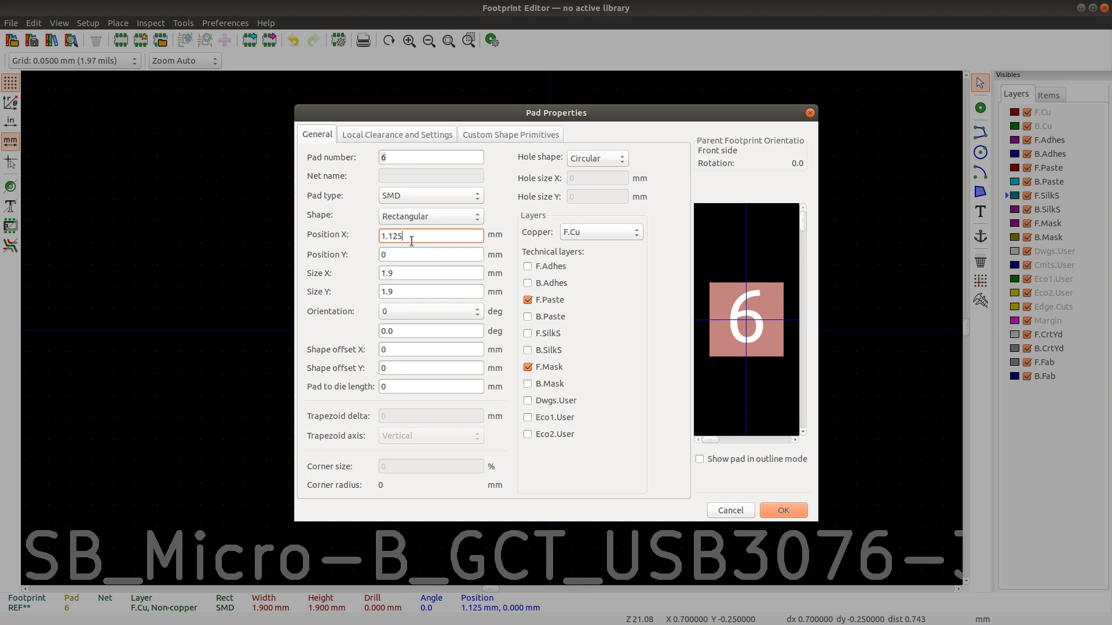
key(BackSpace)
key(BackSpace)
key(BackSpace)
text(2)
key(Return)
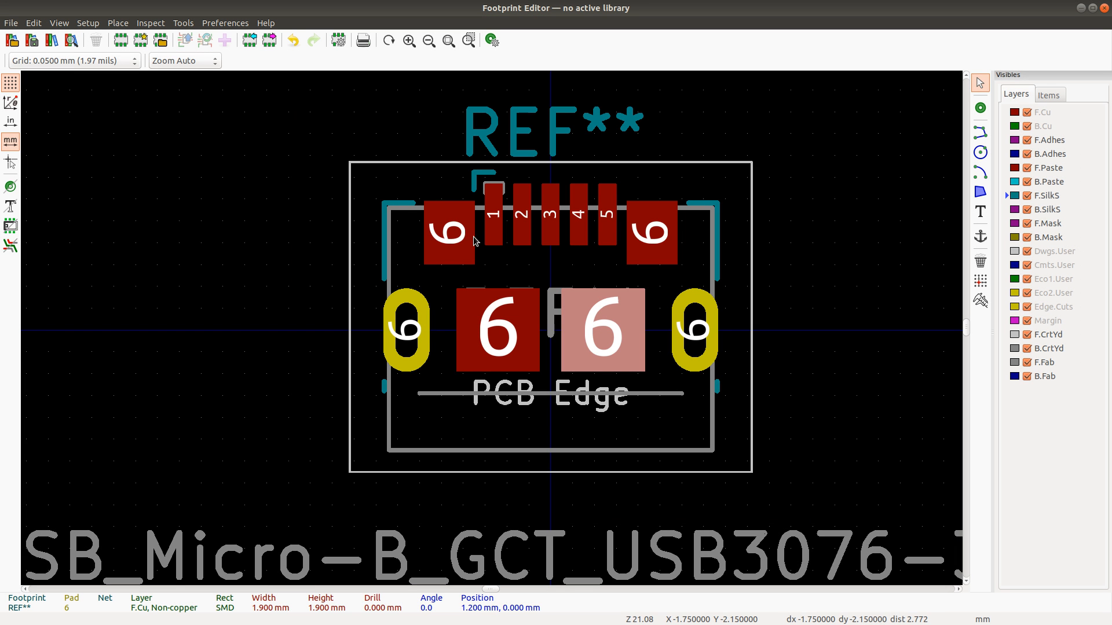
Step: Consult the connector datasheet's PCB layout and calculate the upper side pads' Y offset as 2+(1.4/2) in the calculator
key(alt+Tab)
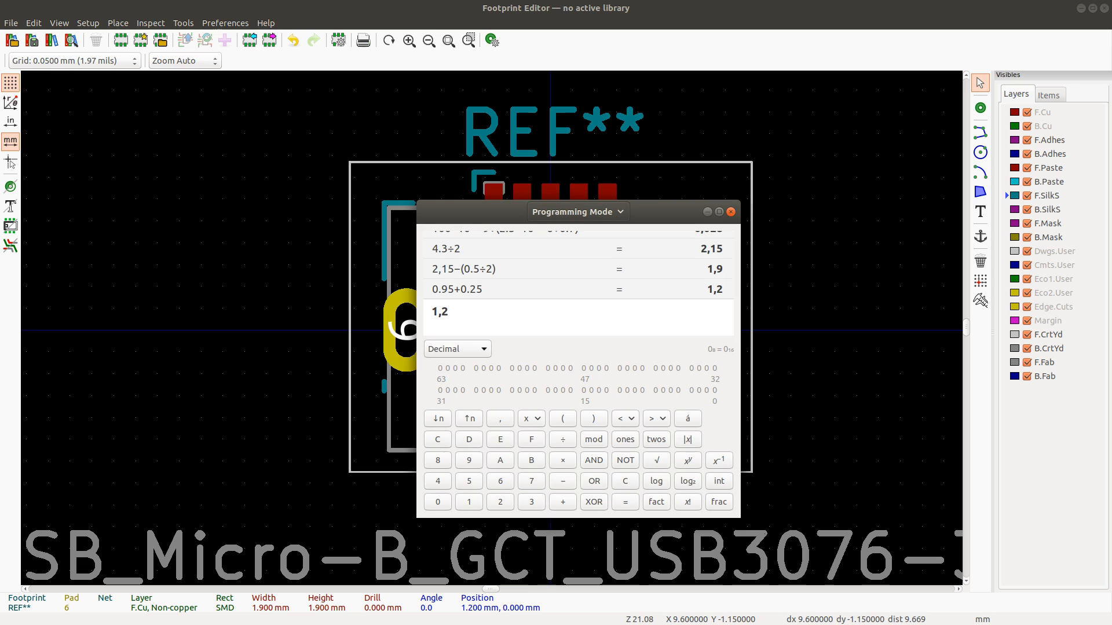
key(alt+Tab)
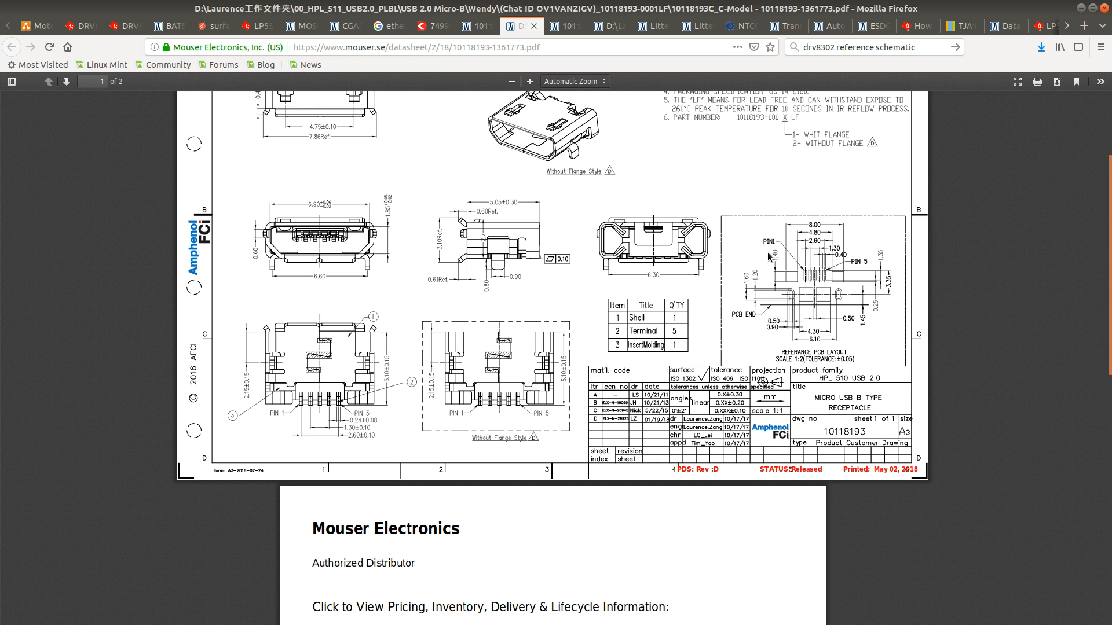
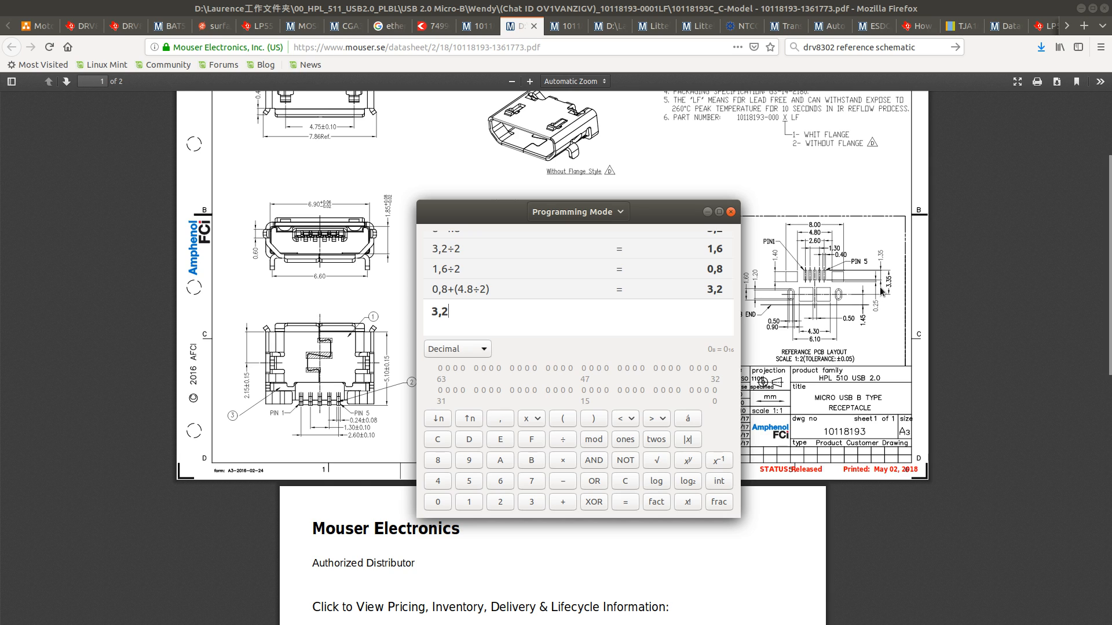
double_click(459, 314)
text(2+(1.4/2))
key(Return)
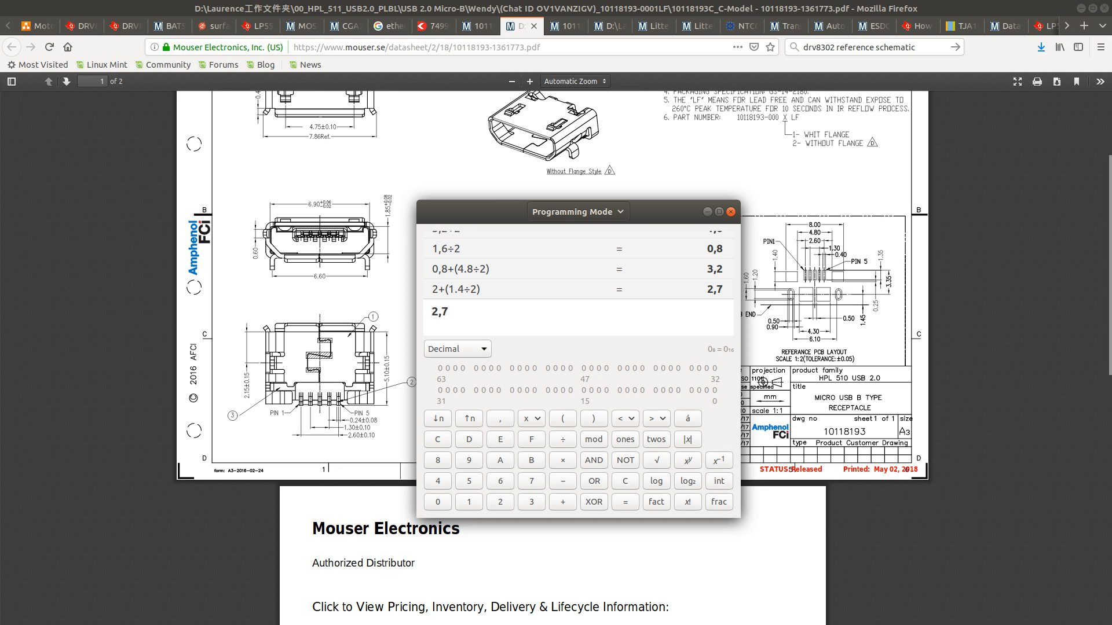
Step: Return to the footprint editor and set the upper-left pad 6 position to X -3.6 mm and Y -2.7 mm
key(alt+Tab)
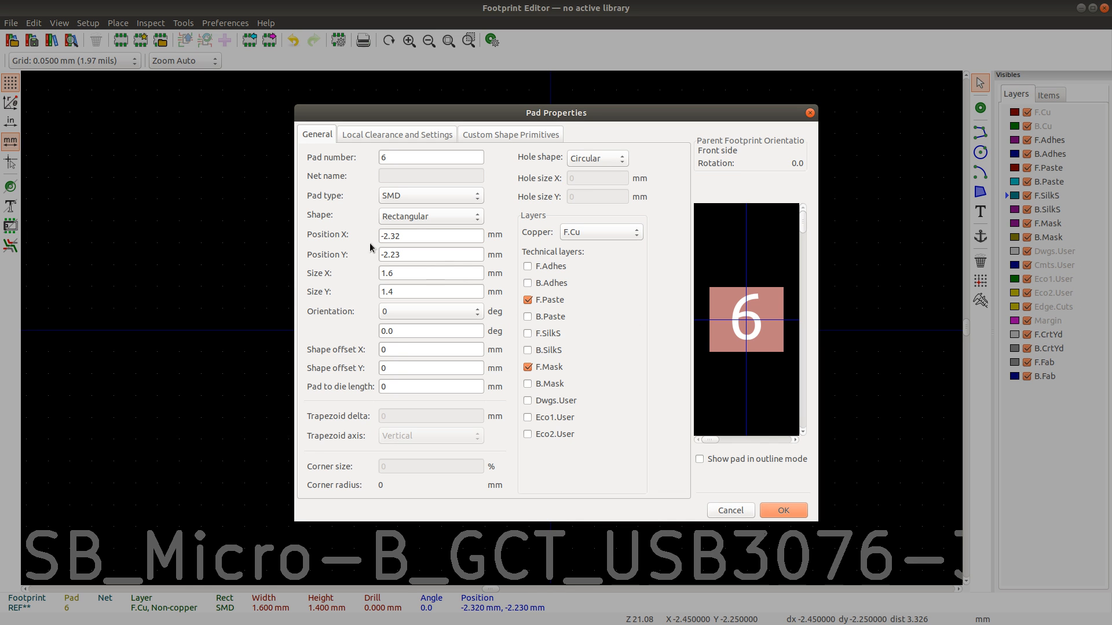
drag(419, 234, 381, 236)
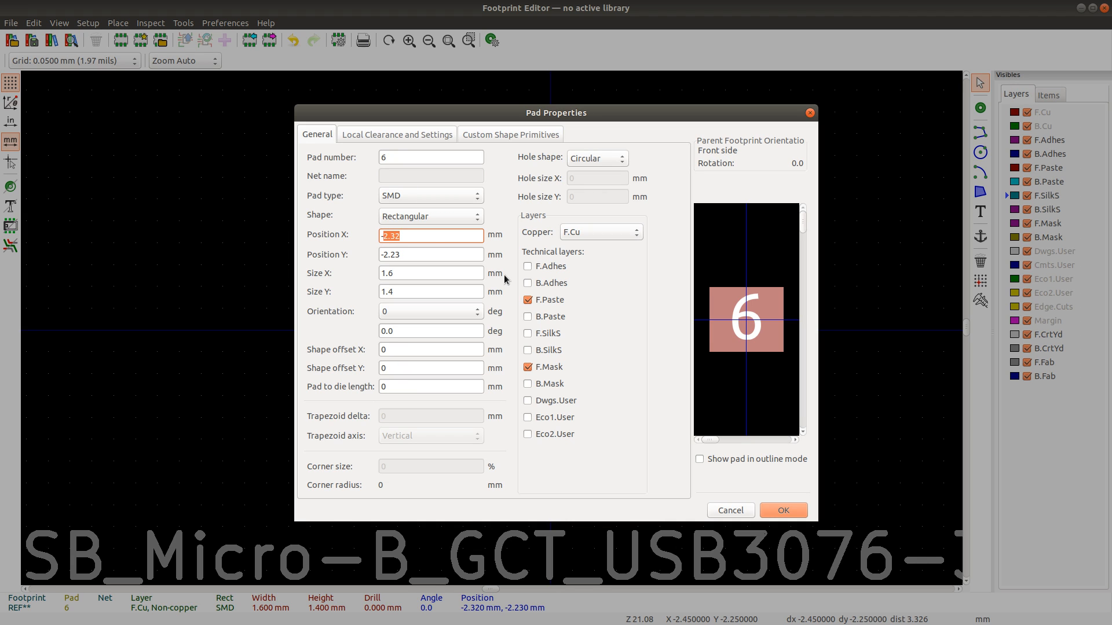
text(3.6)
key(Tab)
text(-2.)
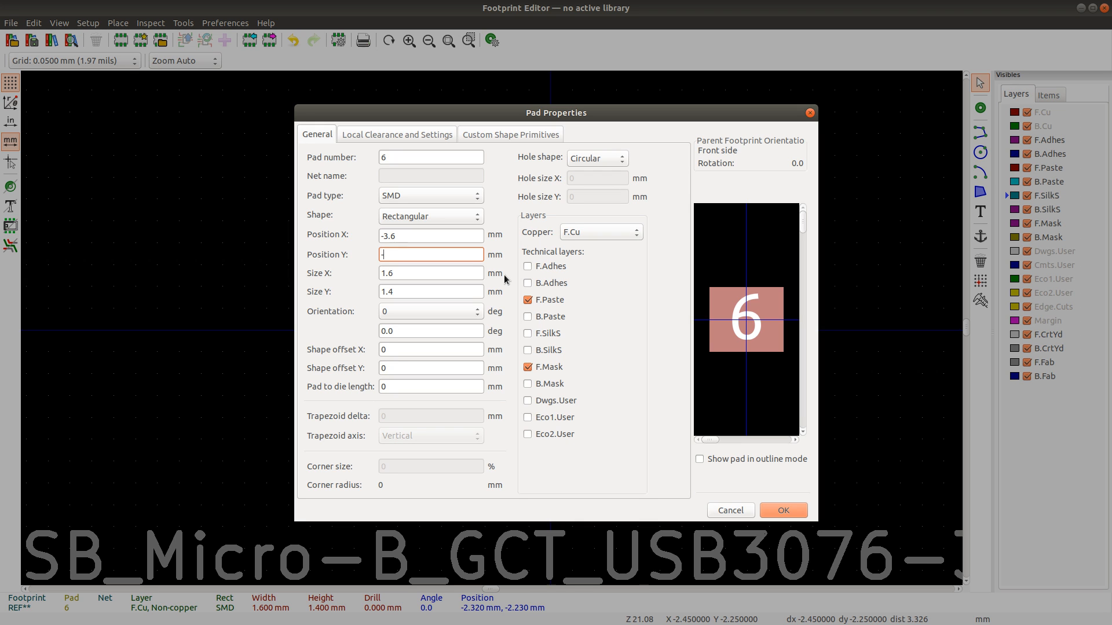
key(Return)
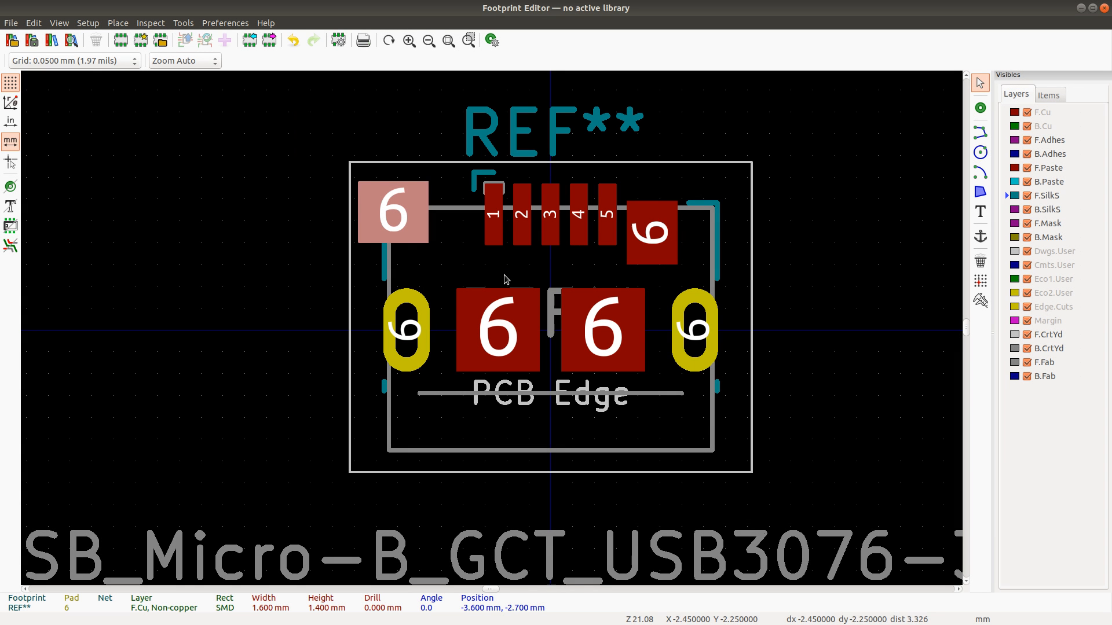
Step: Recheck the datasheet's PCB layout and calculate the upper side pad width as 4-(4.8/2) in the calculator
key(alt+Tab)
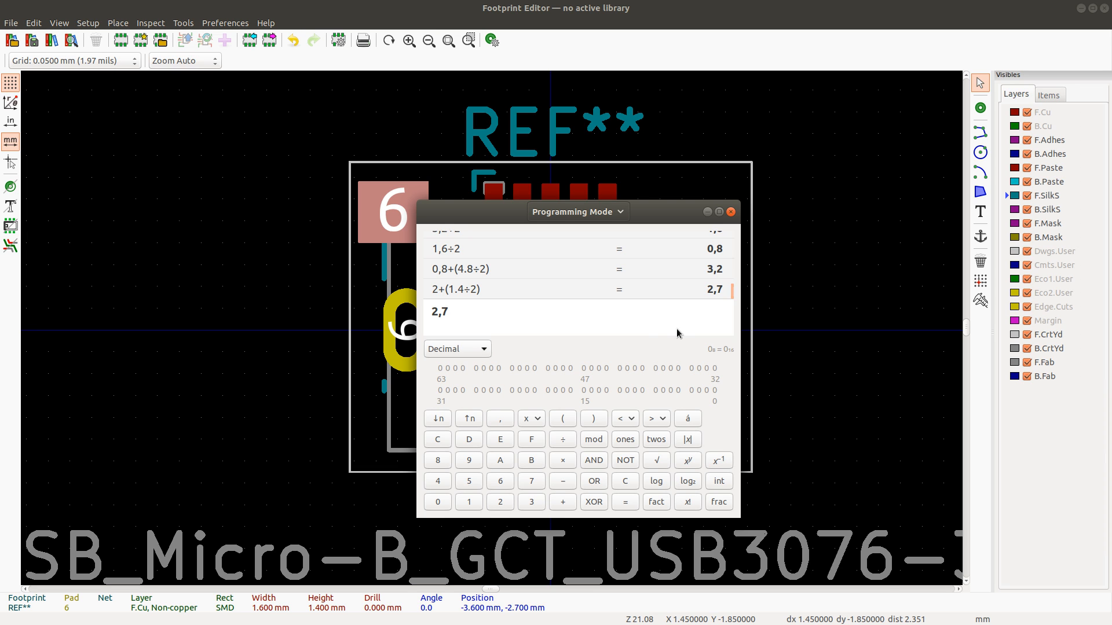
key(alt+Tab)
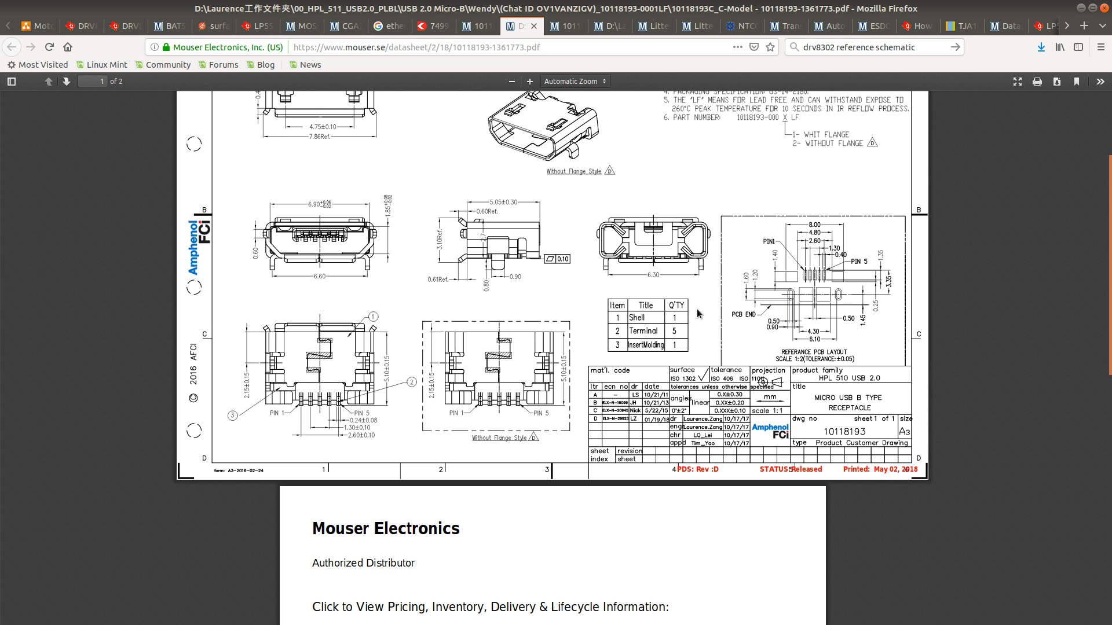
key(alt+Tab)
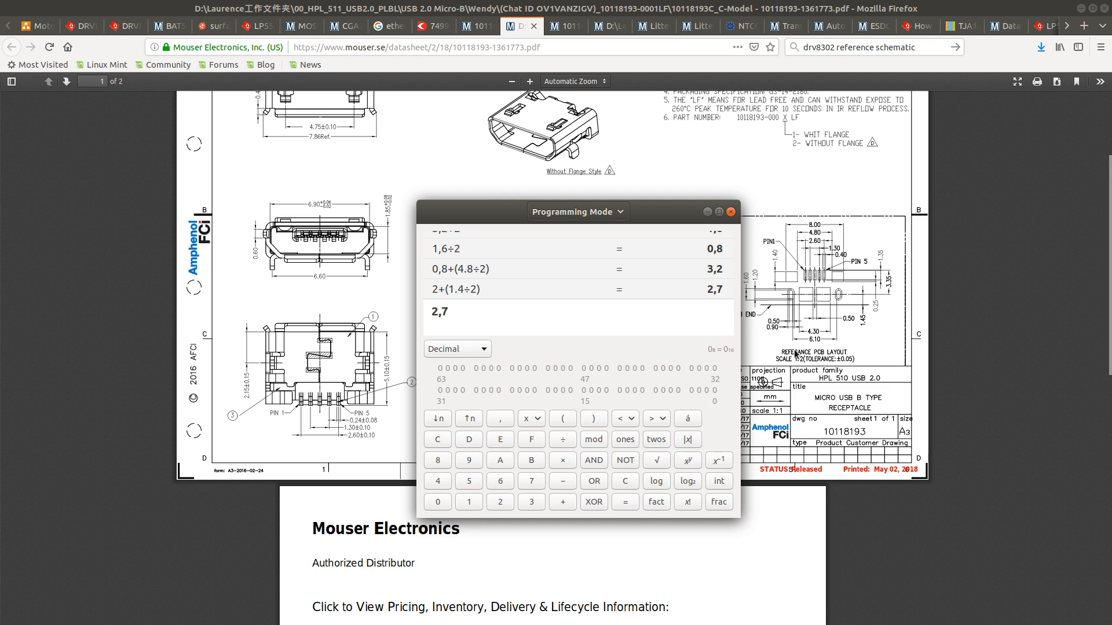
key(alt+Tab)
click(454, 308)
drag(472, 313, 421, 311)
text(4)
text(-(4.)
text(8/2))
key(Return)
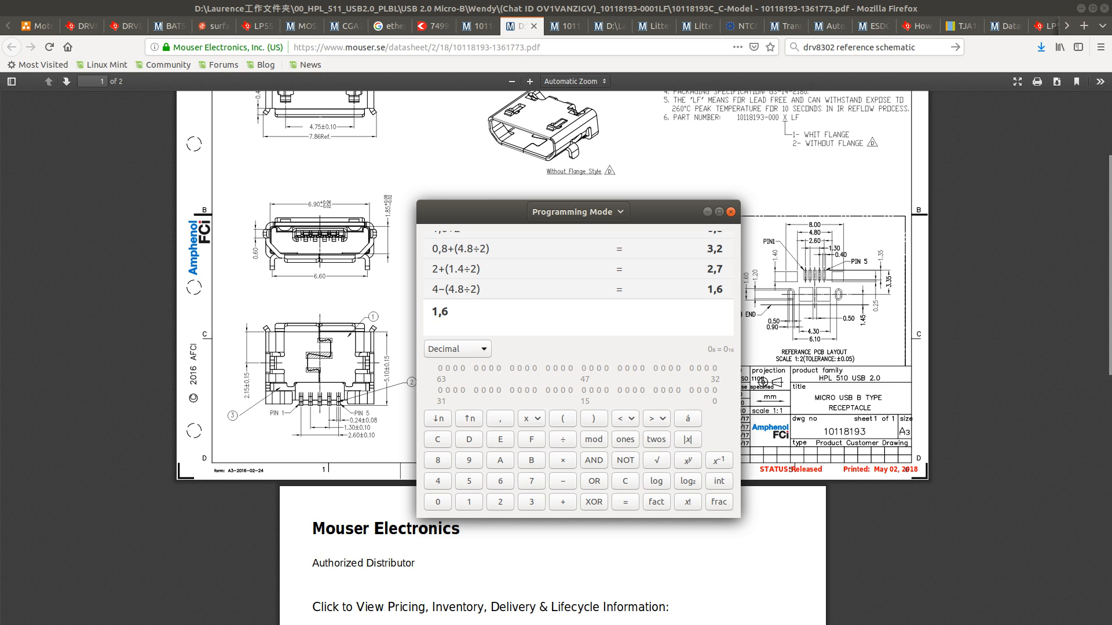
Step: Measure horizontally from the footprint's centre above pad 3 toward the upper-left pad, checking it against the datasheet layout
key(alt+Tab)
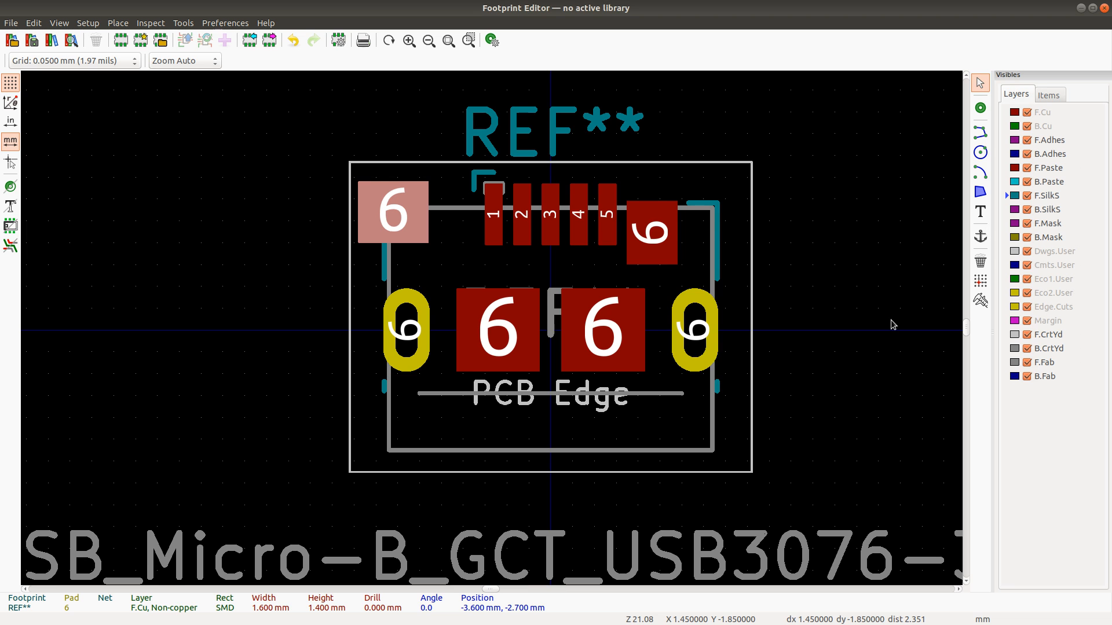
click(981, 300)
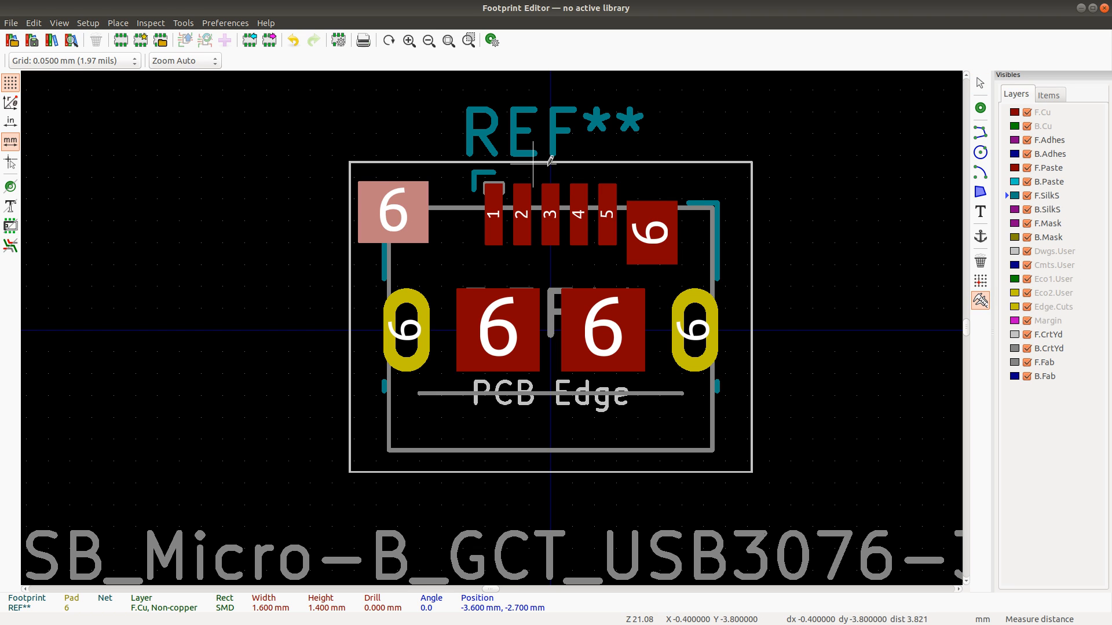
key(alt+Tab)
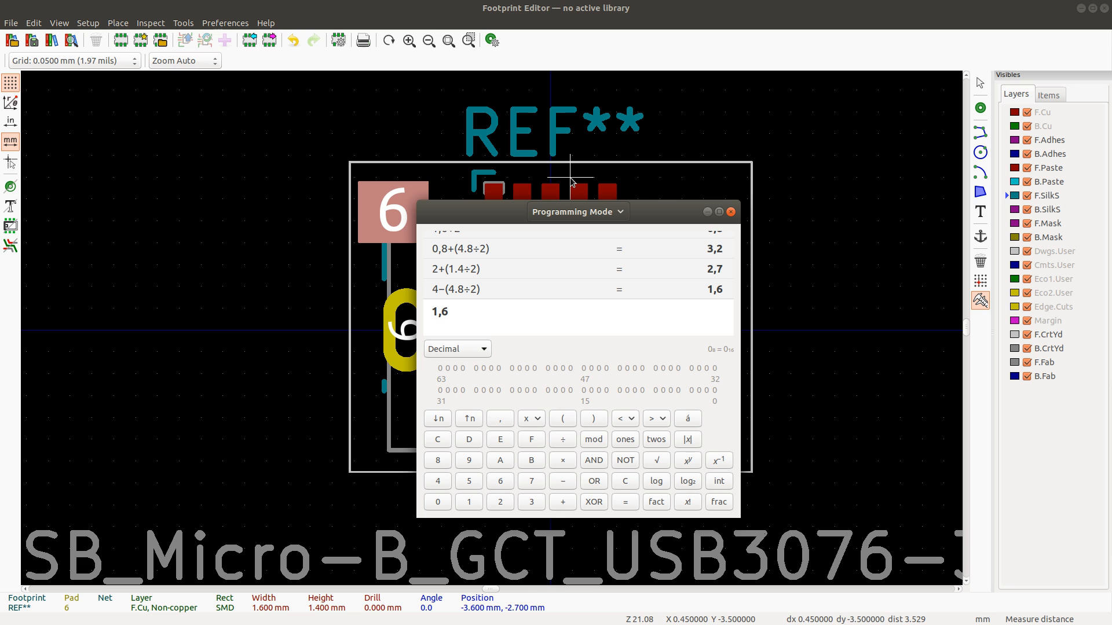
key(alt+Tab)
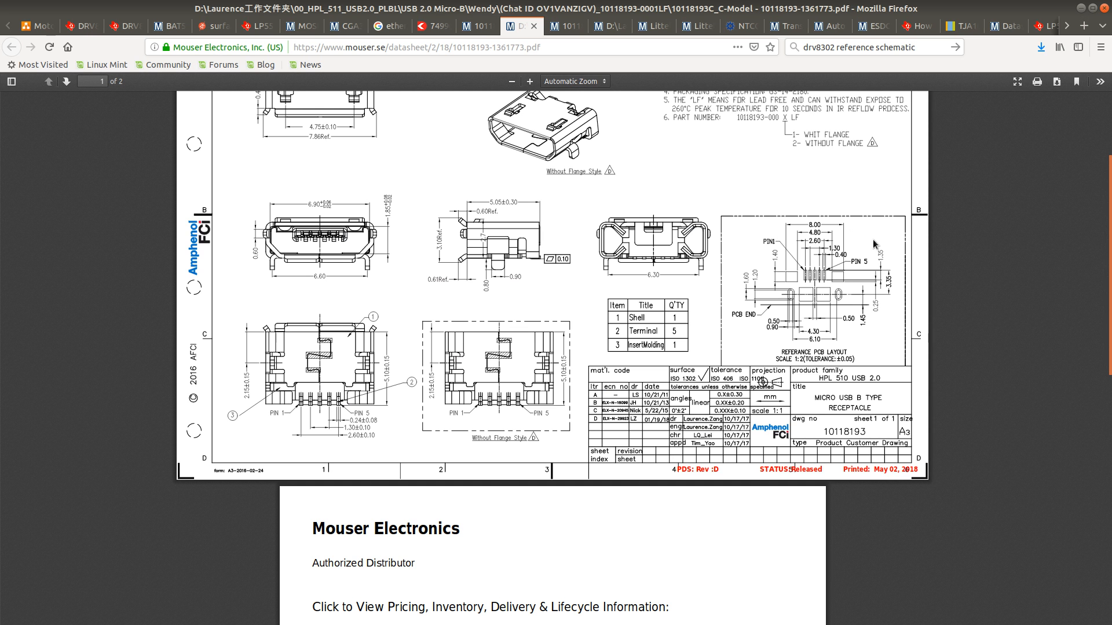
key(alt+Tab)
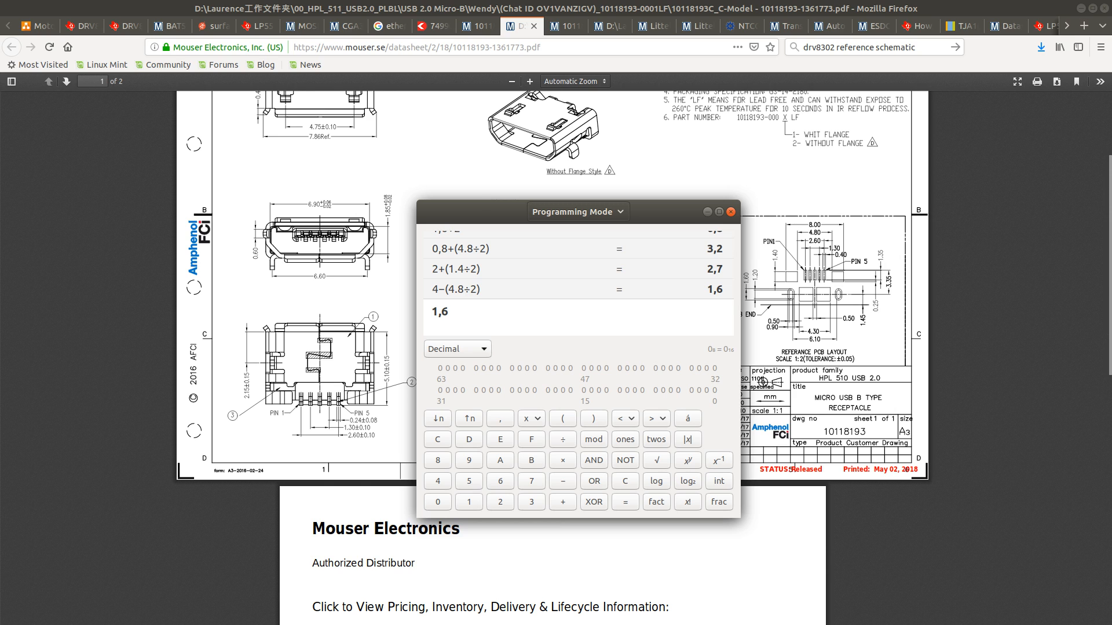
key(alt+Tab)
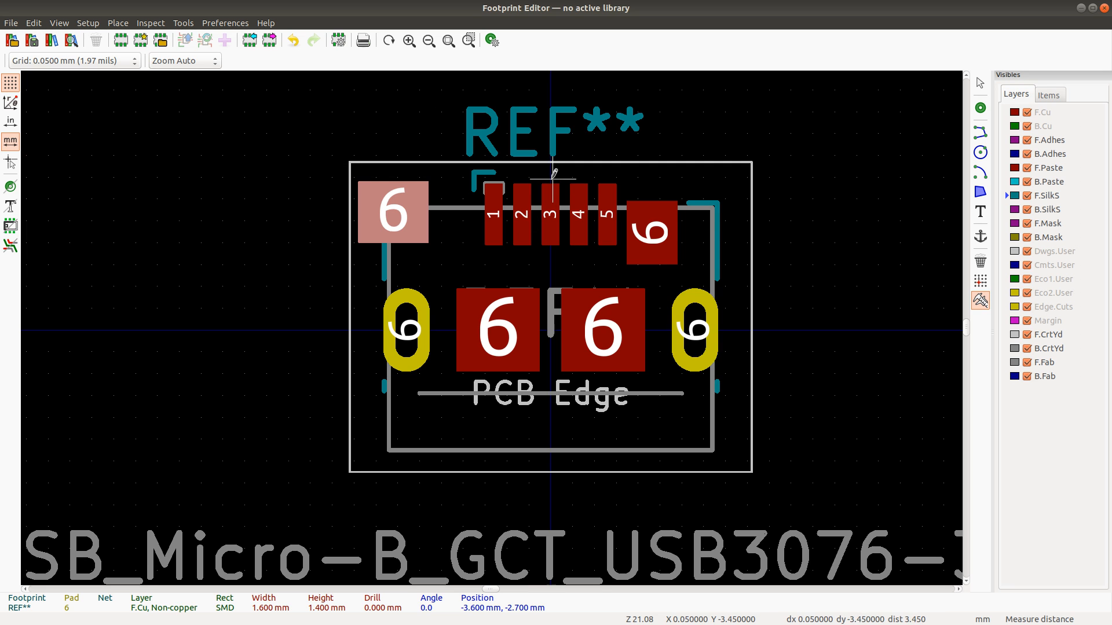
click(553, 178)
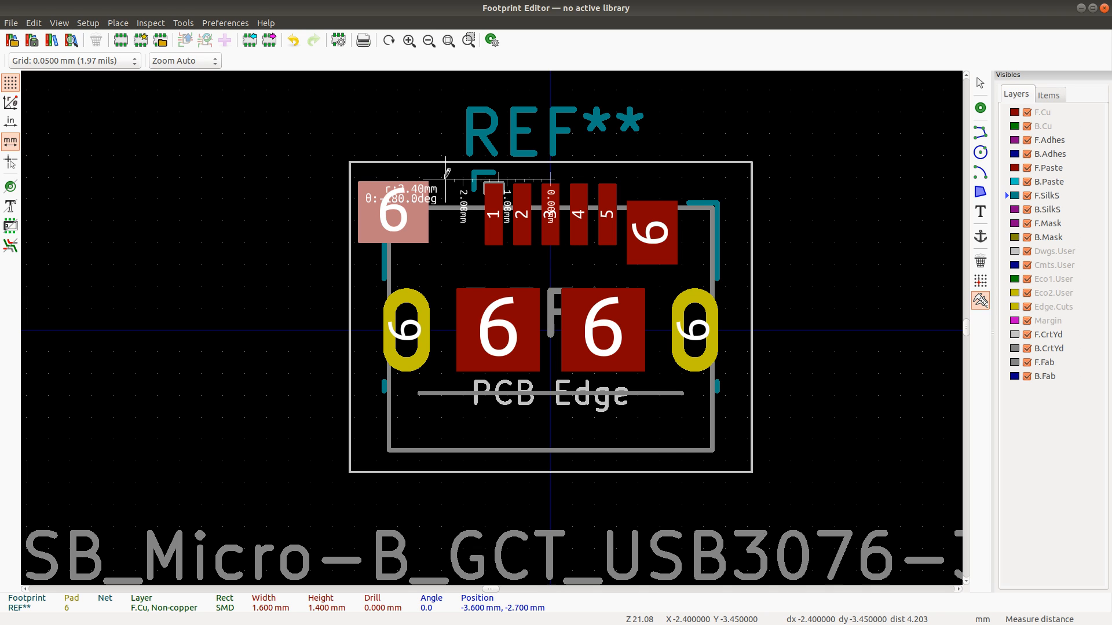
key(Escape)
Step: Compare the upper-left pad with the datasheet layout and calculate its X offset as 2.4+0.8 in the calculator
key(alt+Tab)
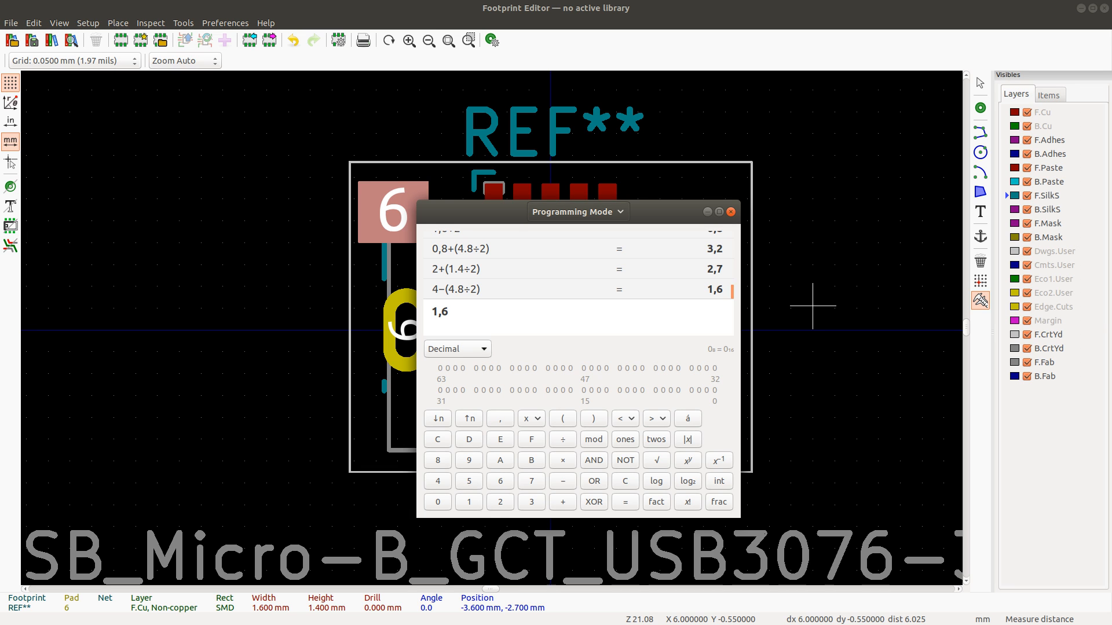
key(alt+Tab)
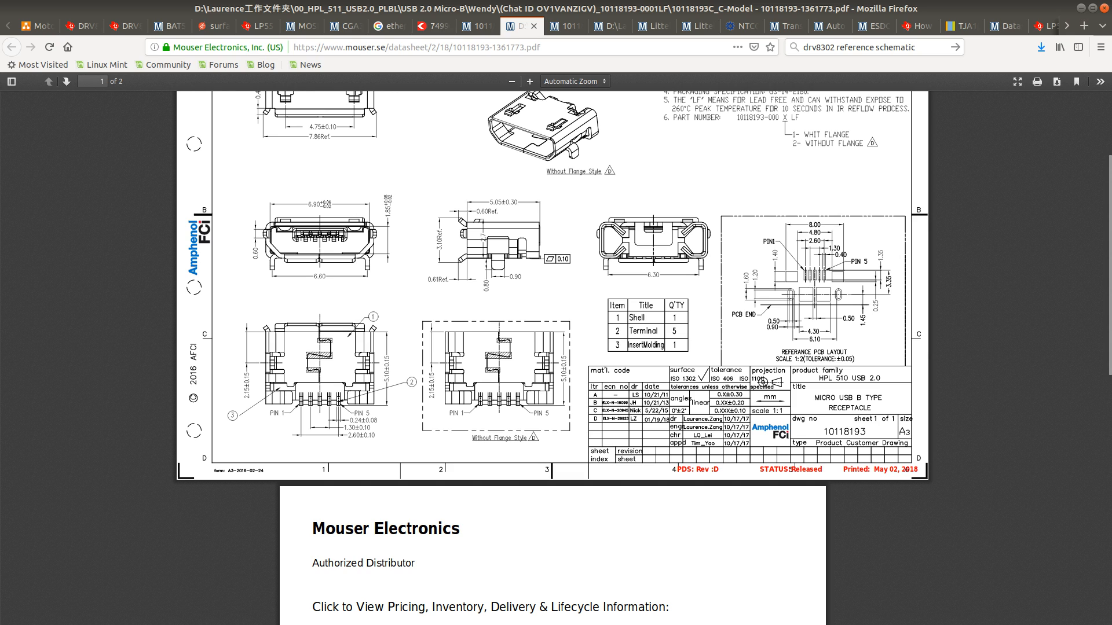
key(alt+Tab)
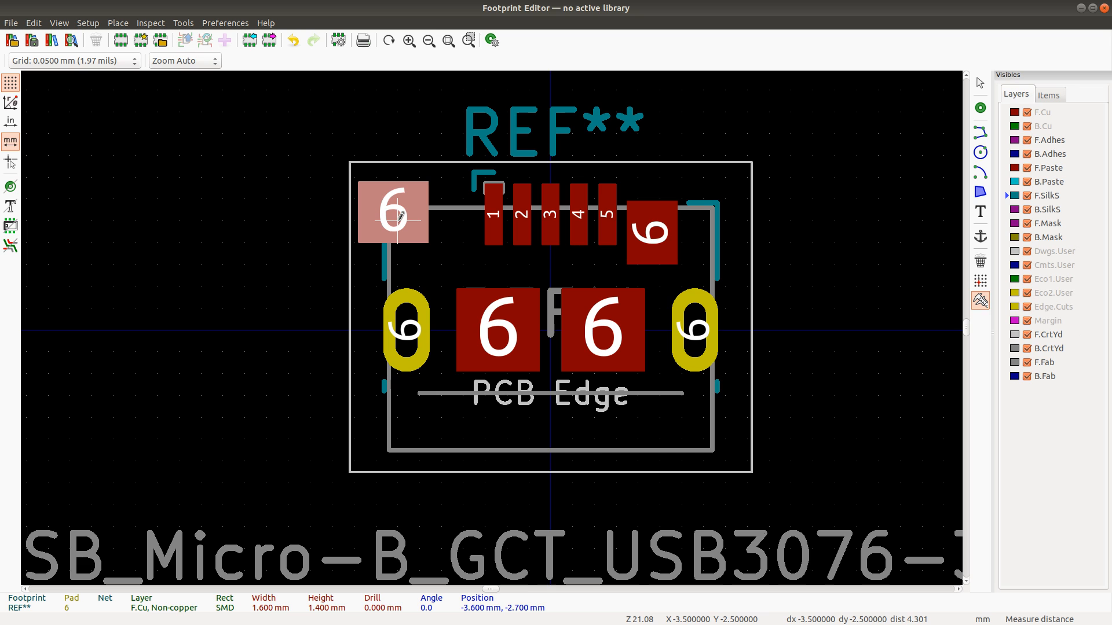
key(alt+Tab)
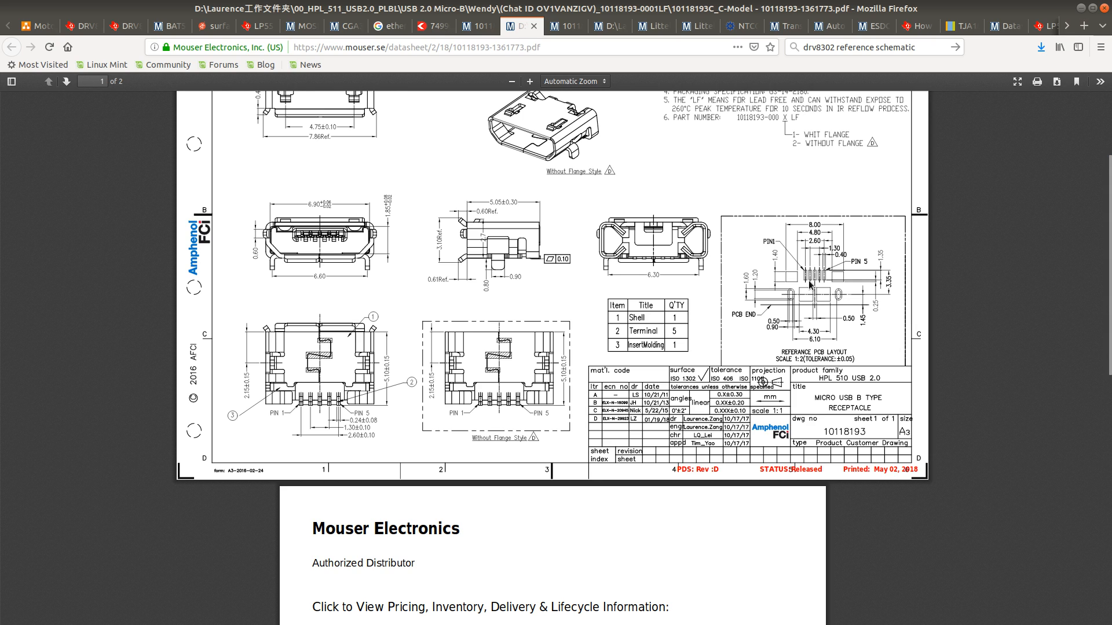
key(alt+Tab)
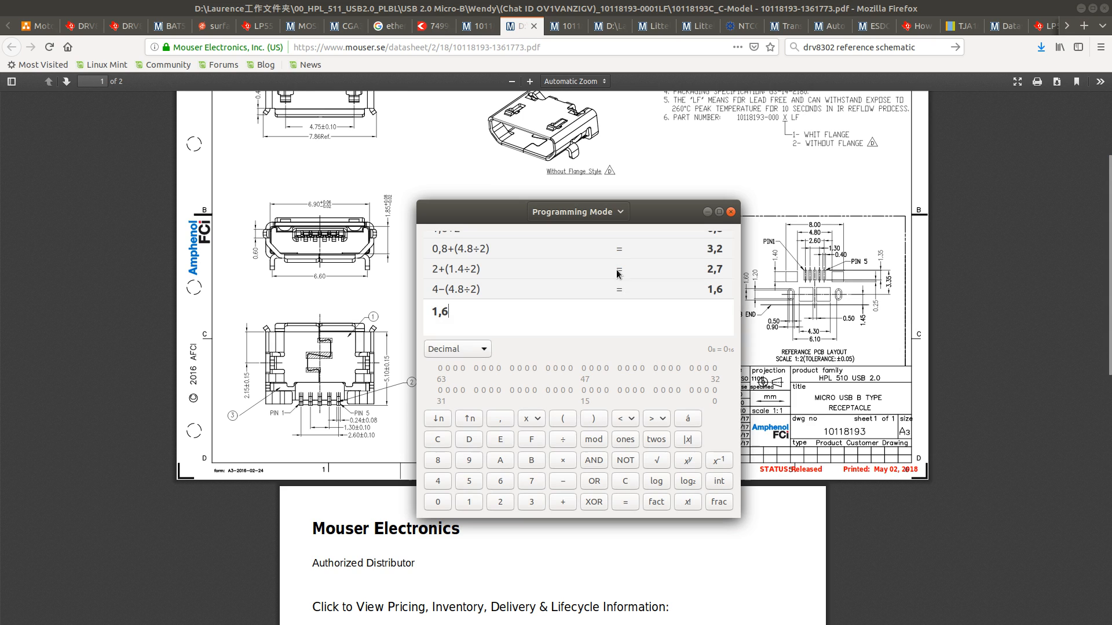
key(shift+Left)
key(shift+Left)
key(shift+Left)
text(2.4+0.8)
key(Return)
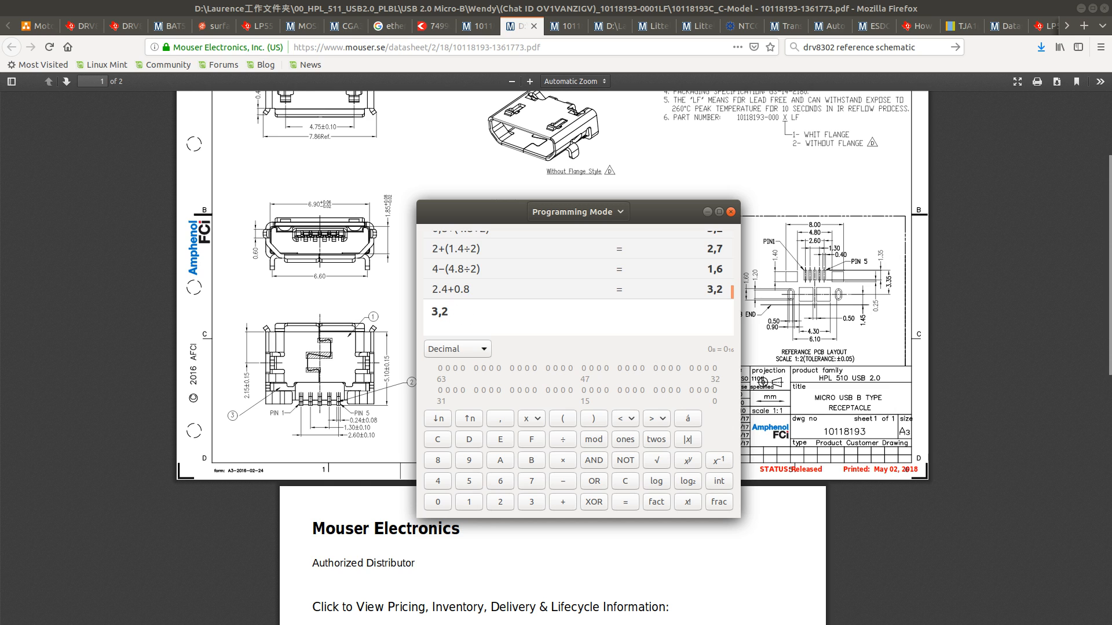
Step: Return to the footprint editor and set the upper-left pad 6 X position to -3.2 mm
key(alt+Tab)
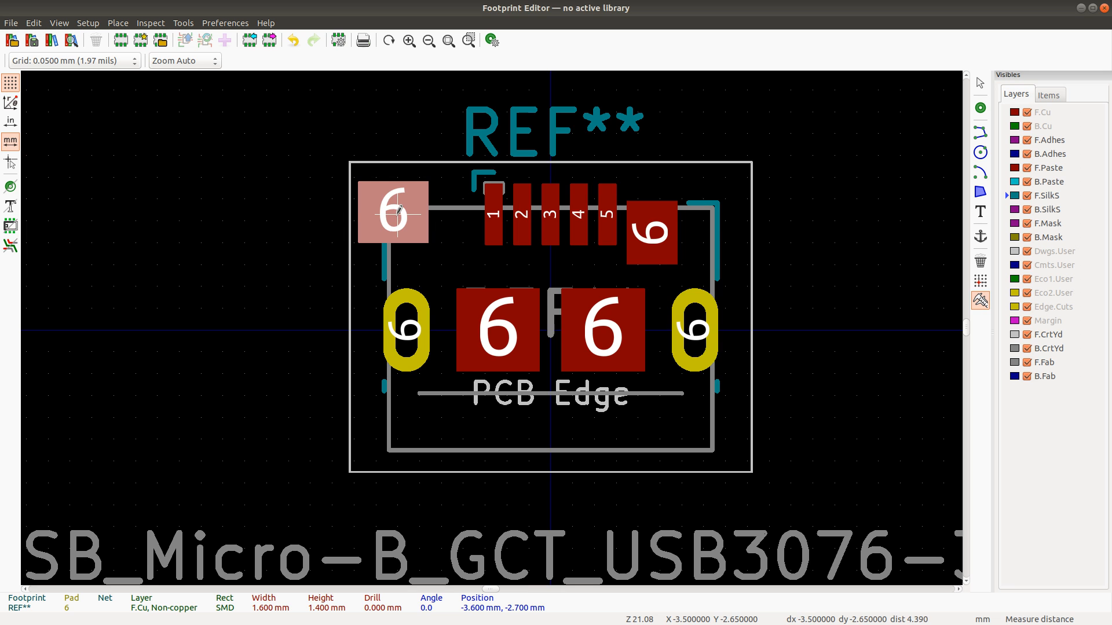
key(e)
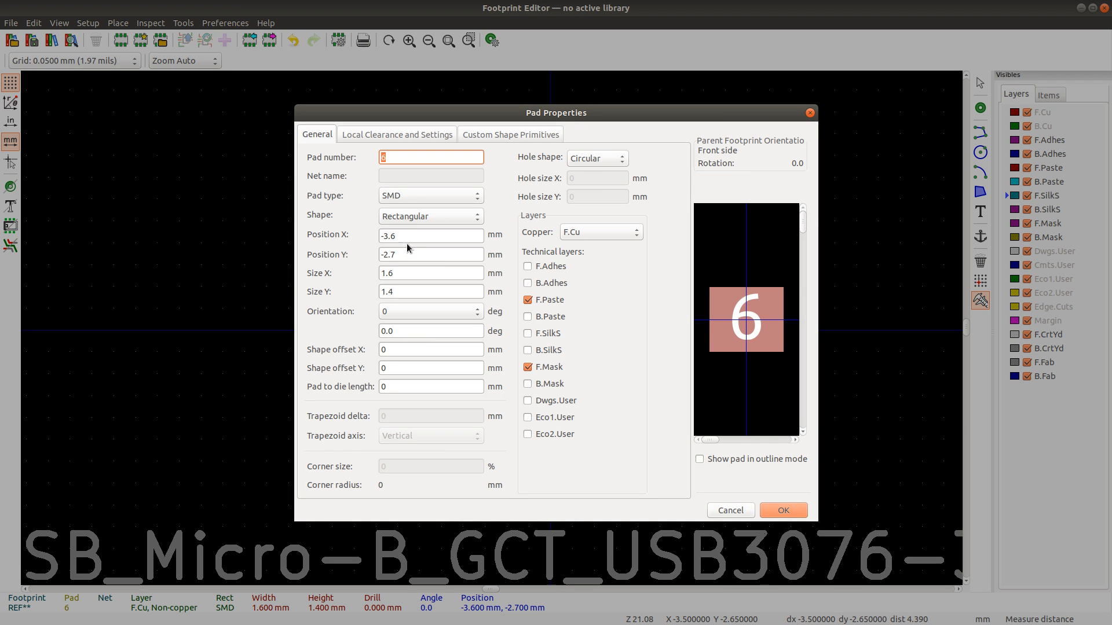
click(408, 234)
key(BackSpace)
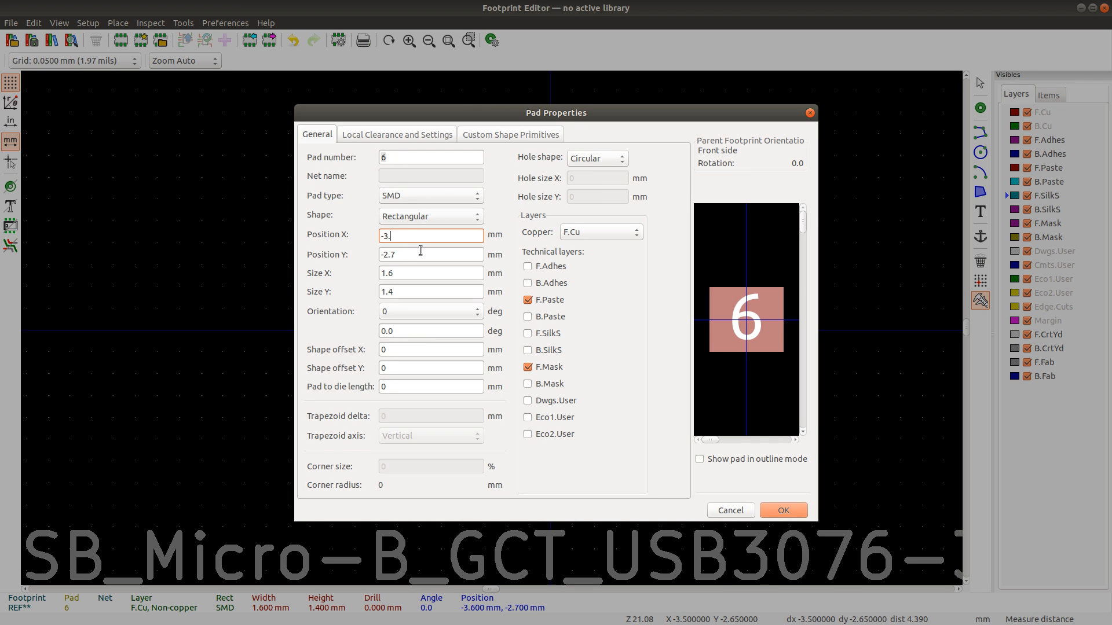
text(2)
key(Return)
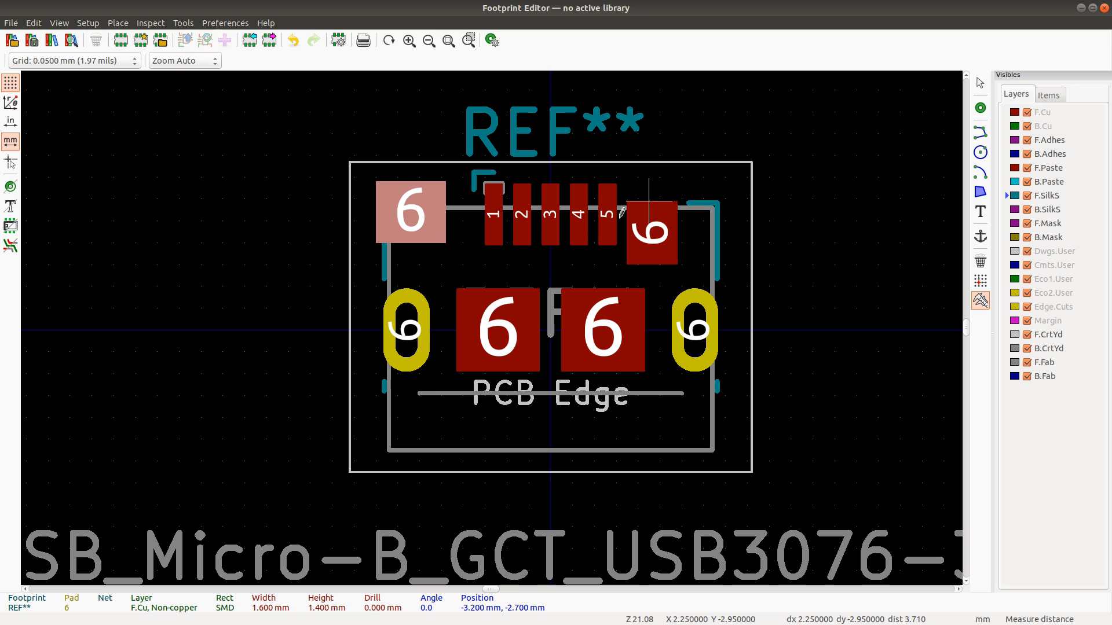
double_click(662, 234)
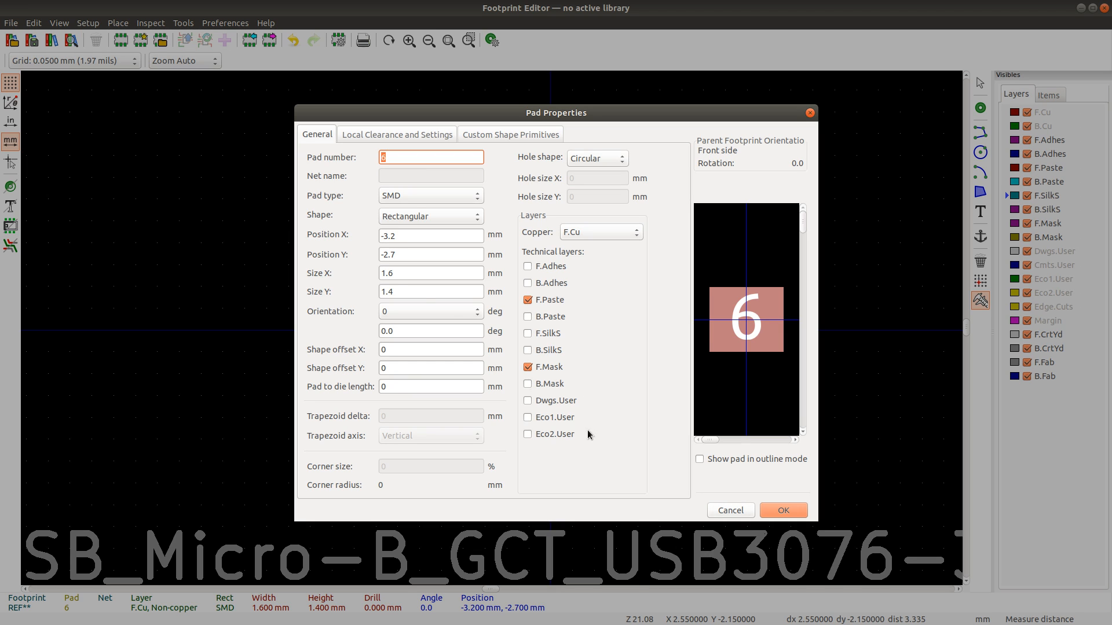
click(415, 253)
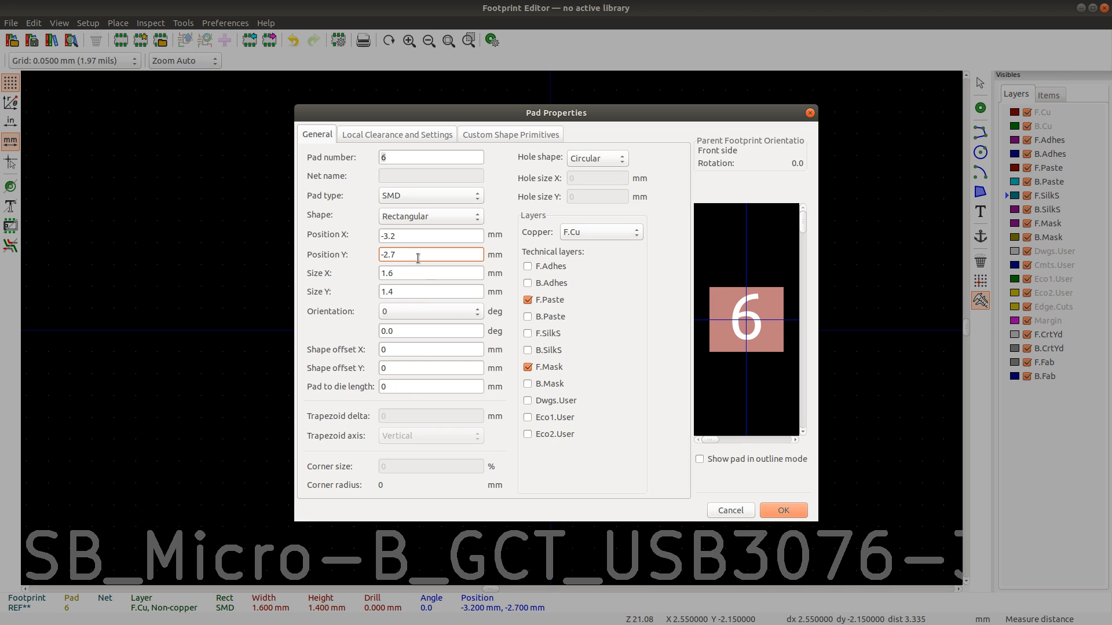
click(731, 510)
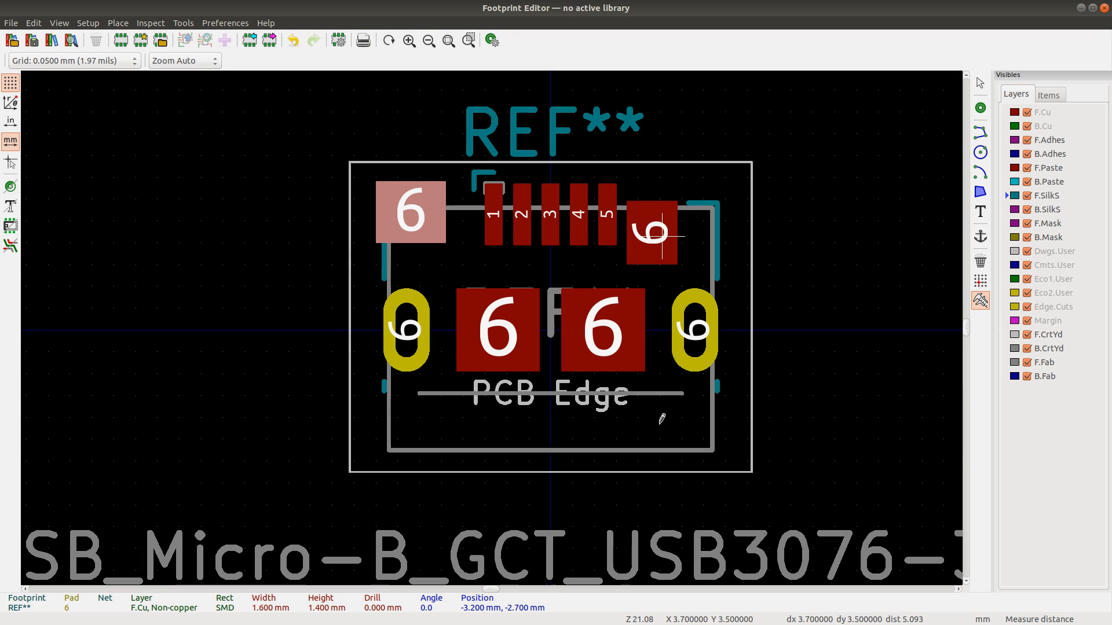
Step: Review the upper-left pad 6's position and size in its properties without changing them, and leave the measuring tool
double_click(406, 216)
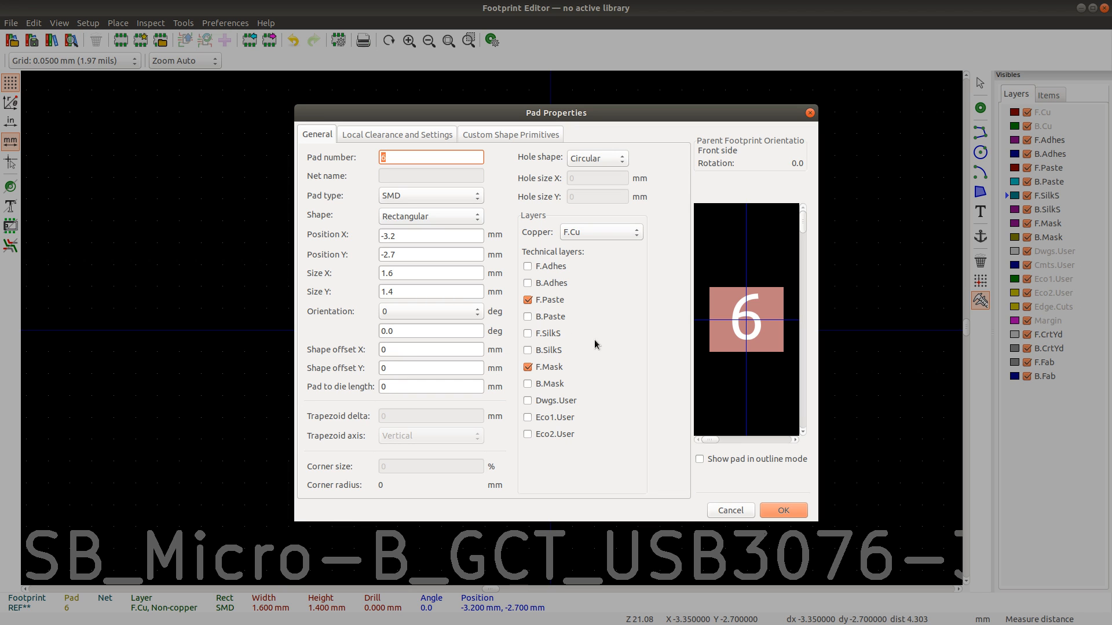
click(731, 511)
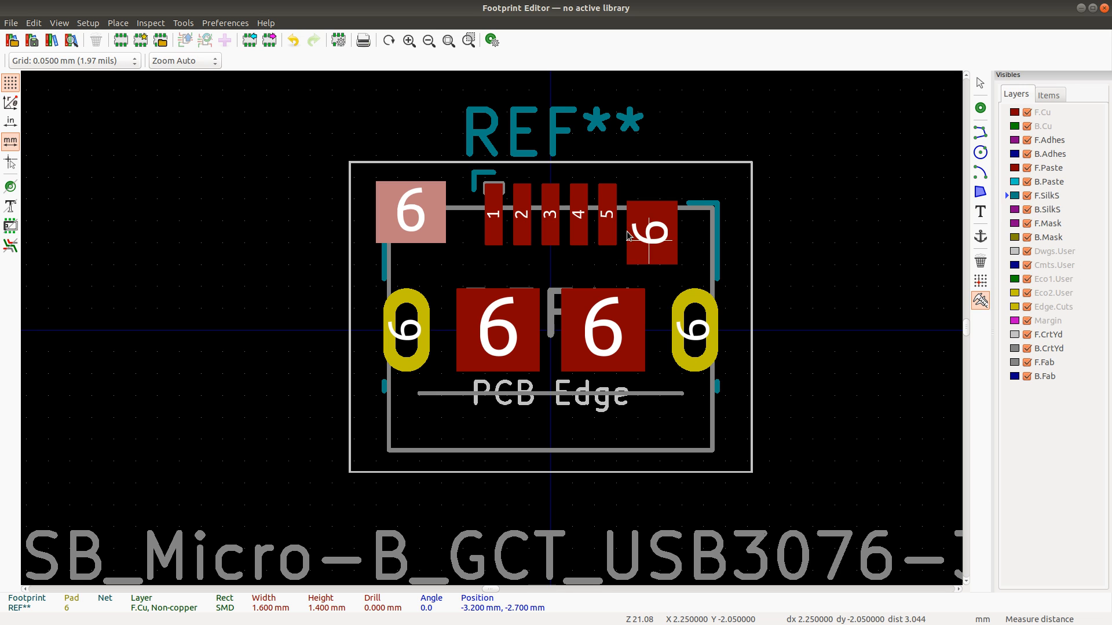
double_click(628, 234)
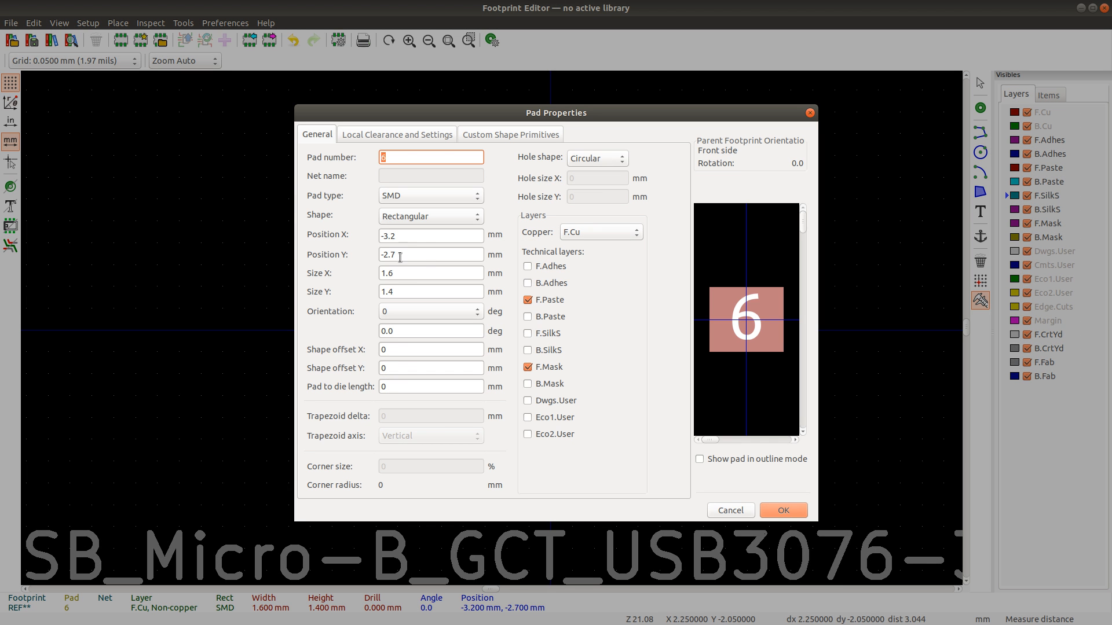
click(400, 274)
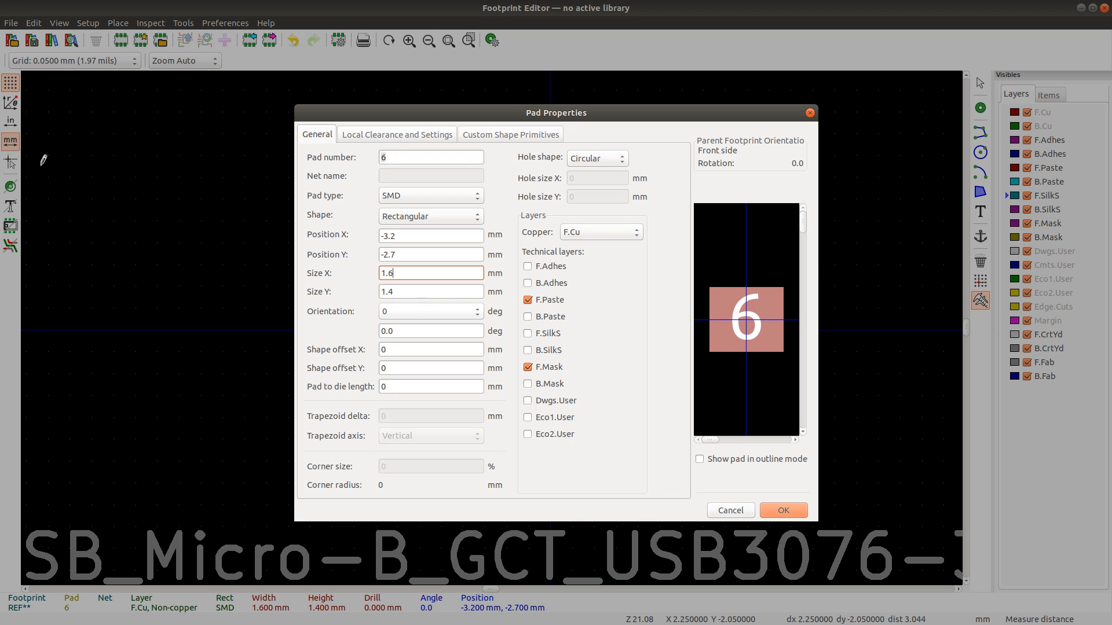
click(730, 511)
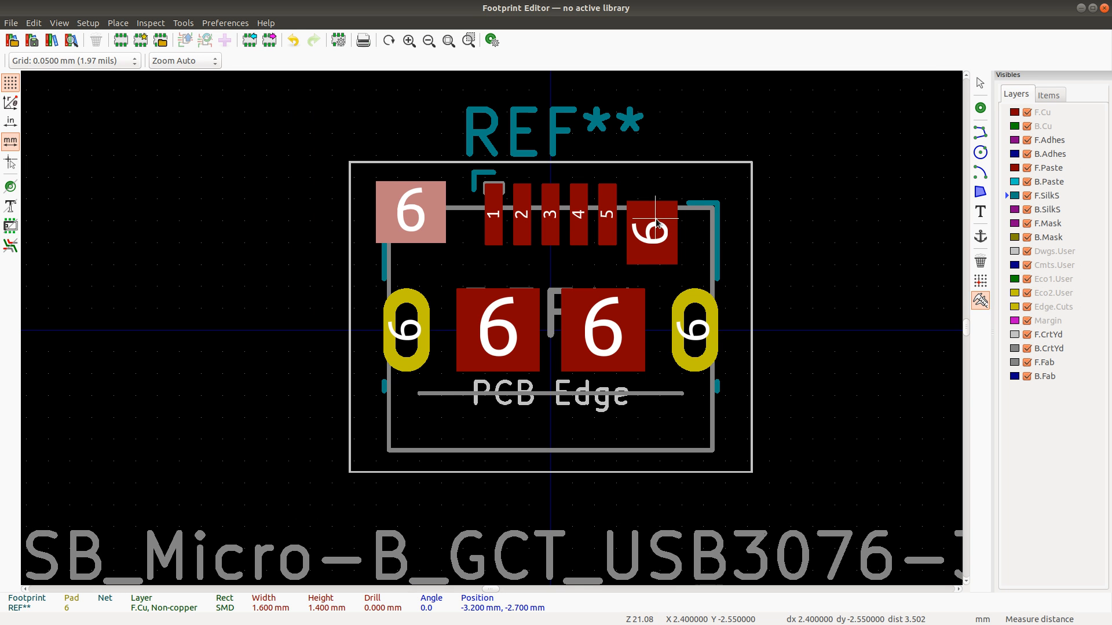
key(Escape)
Step: Set the upper-right pad 6 position to X 3.2 mm and Y -2.7 mm
click(674, 248)
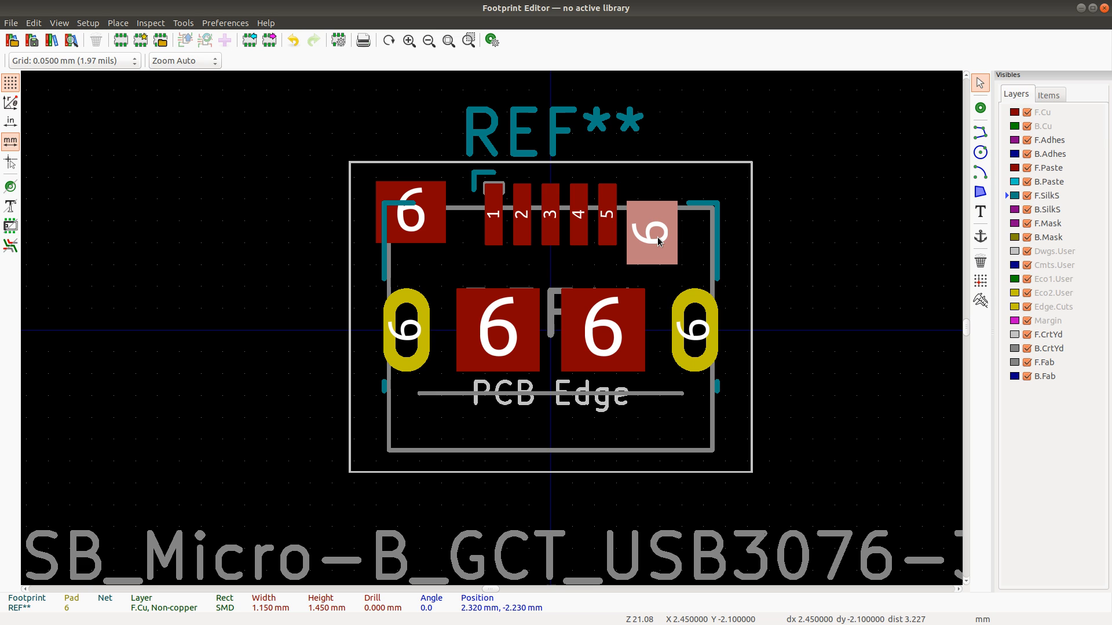
double_click(658, 237)
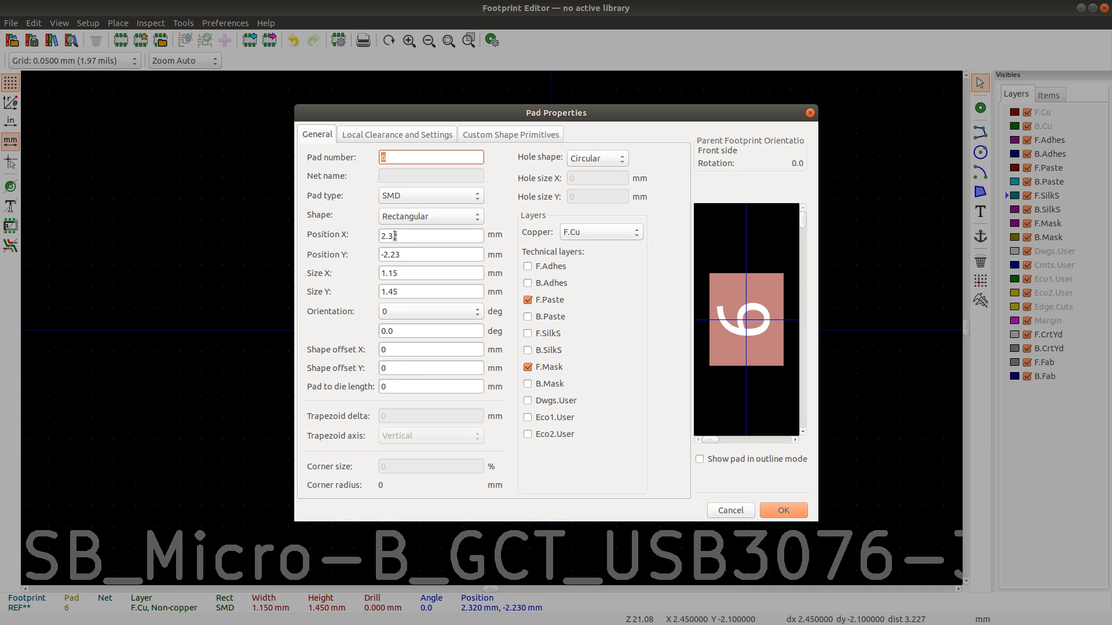
click(408, 240)
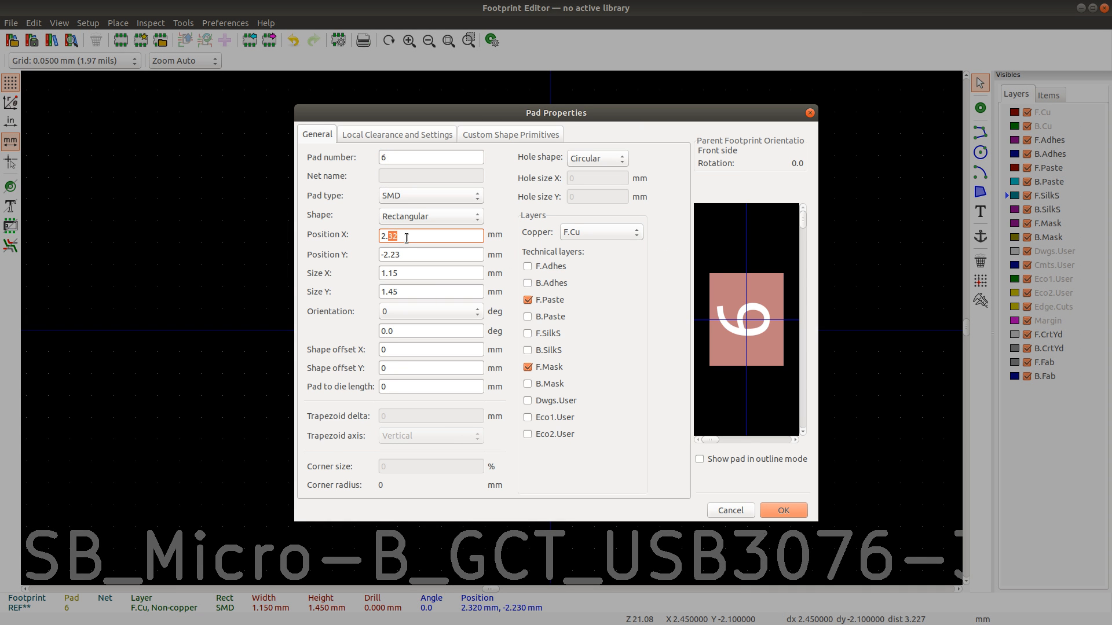
double_click(424, 236)
text(3.2)
key(Tab)
key(End)
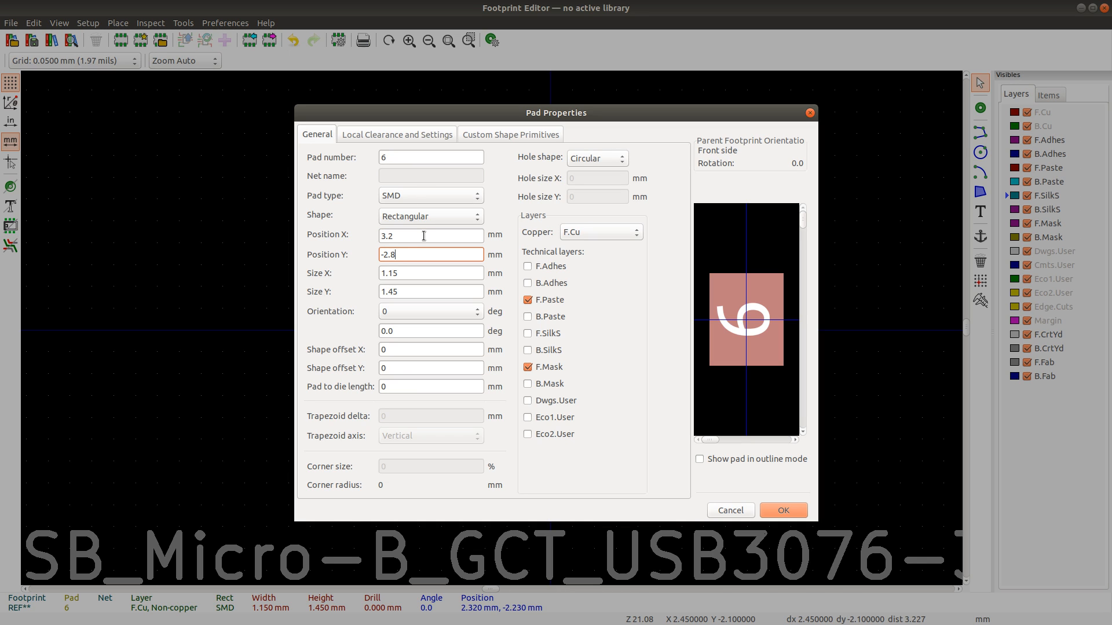
key(BackSpace)
key(Tab)
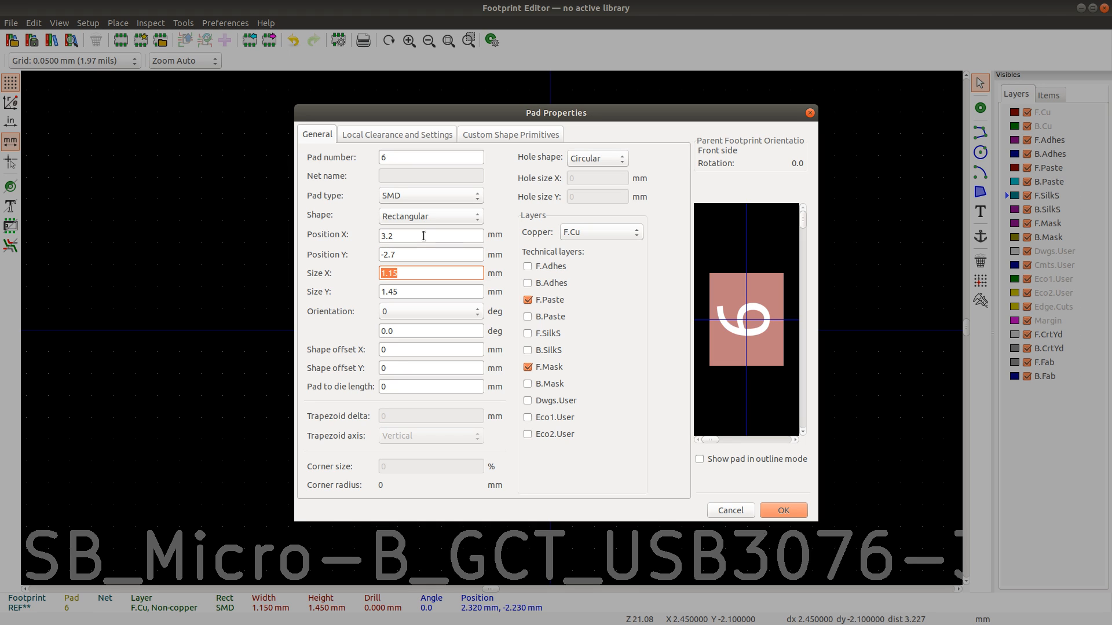
Step: Set the upper-right pad 6 size to 1.6 mm in X and 1.4 mm in Y, and apply the pad changes
text(1.6)
key(Tab)
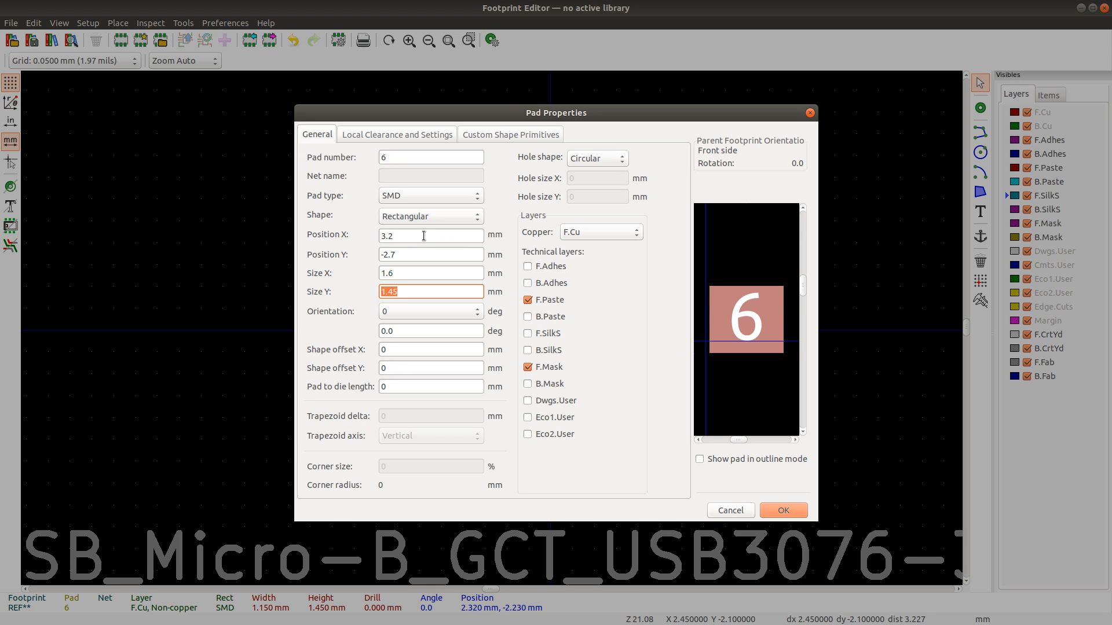
text(1.4)
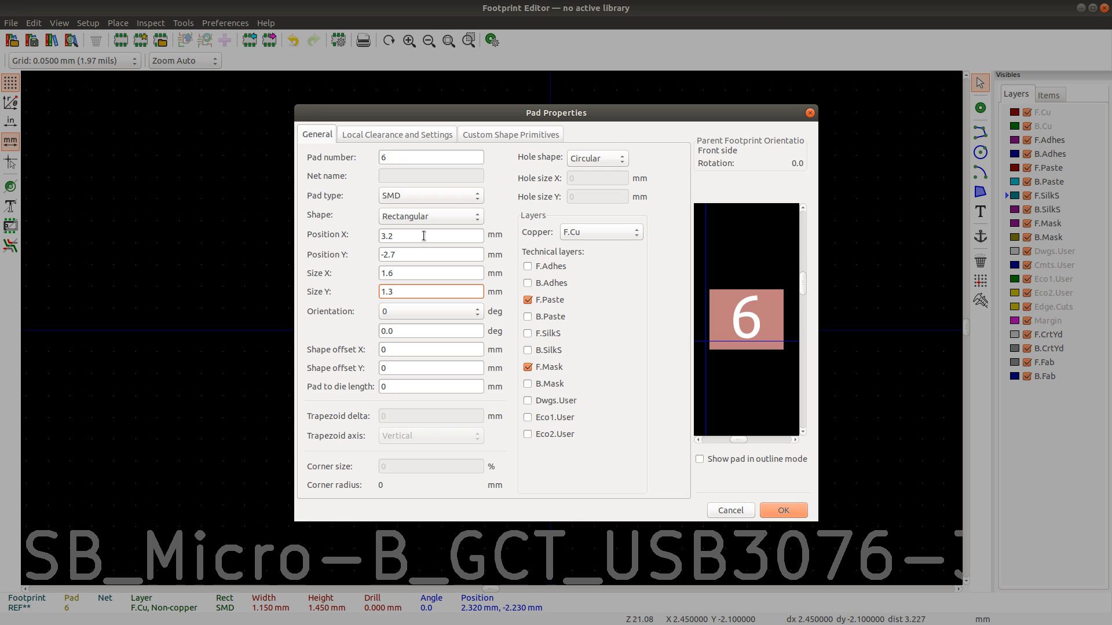
key(Return)
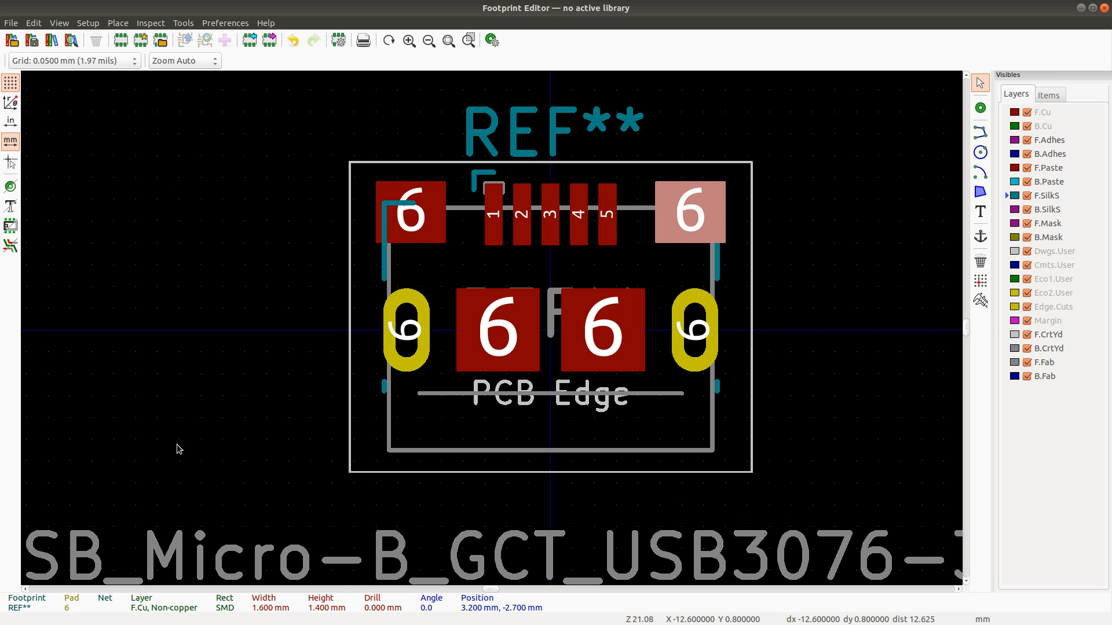
Step: Try to move both upper-left silkscreen corner lines together up and outward so they clear the upper-left pad
click(385, 253)
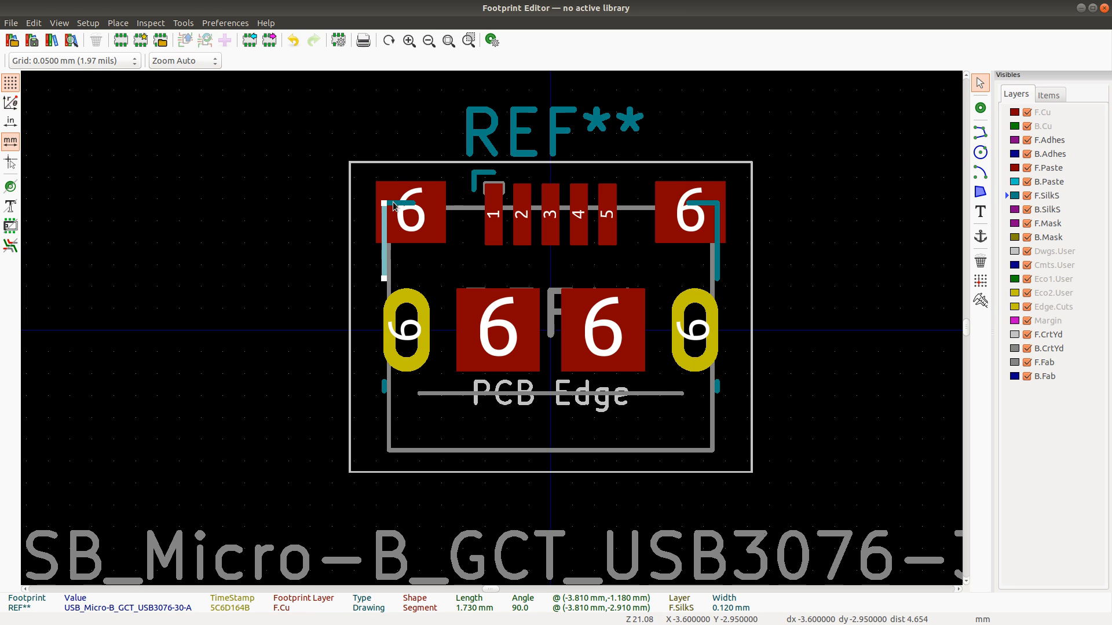
click(393, 206)
key(Escape)
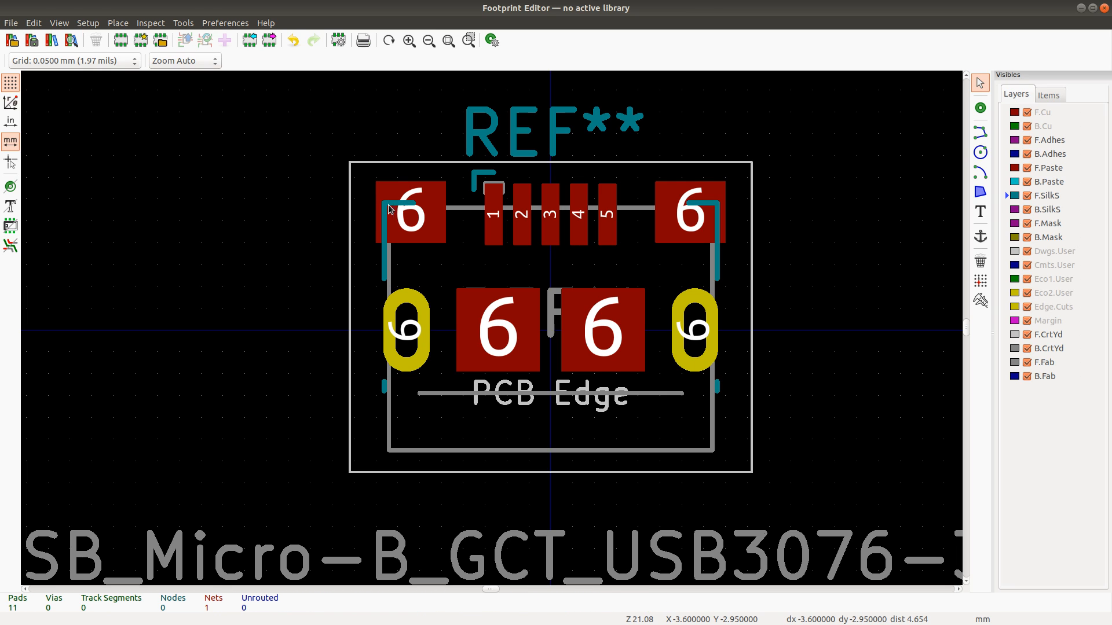
click(392, 204)
key(Escape)
click(393, 204)
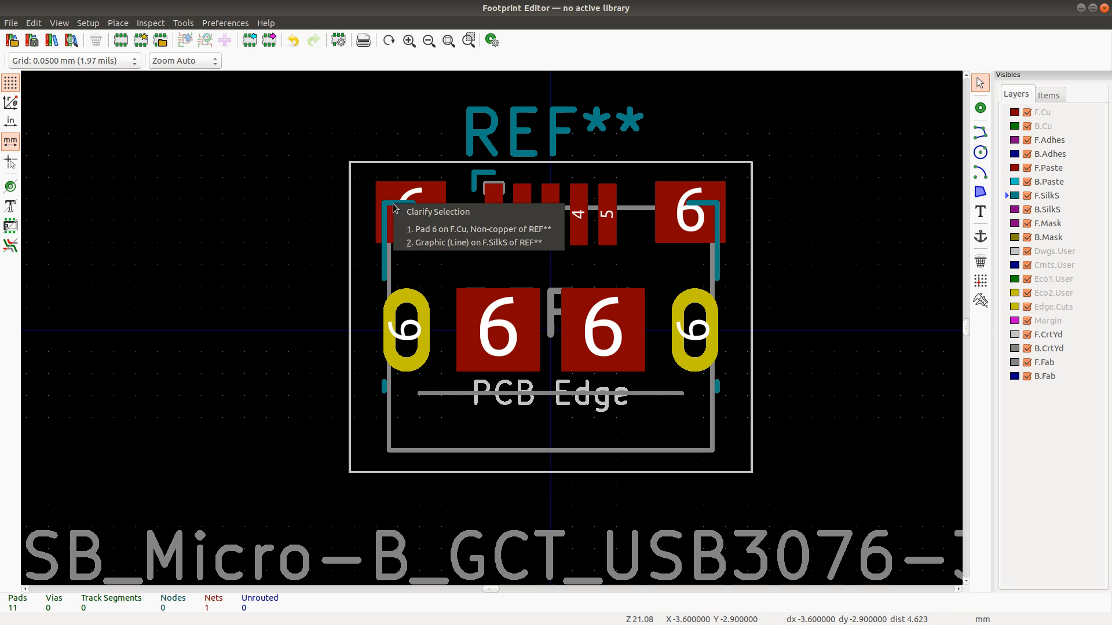
click(426, 243)
key(Escape)
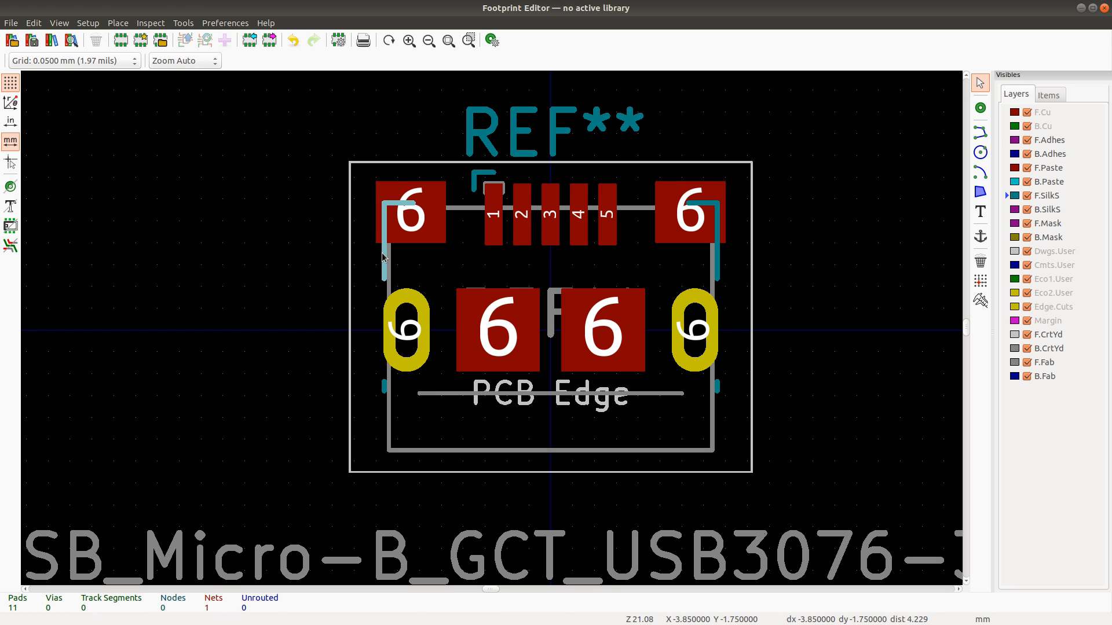
drag(383, 255, 359, 223)
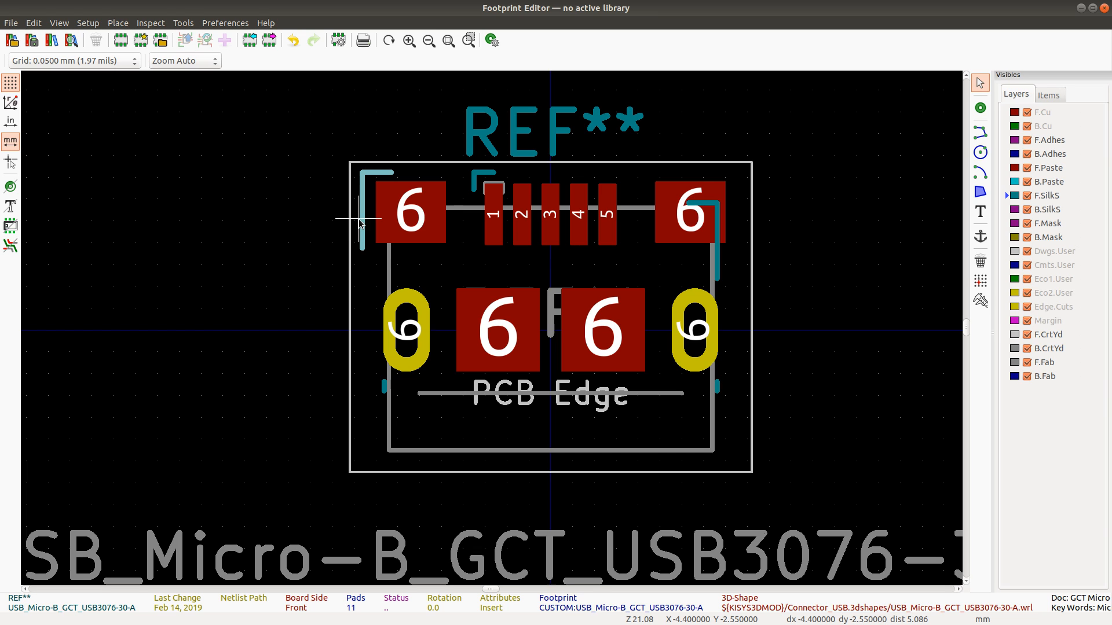
Step: Check the connector datasheet's reference PCB layout in Firefox and return to the footprint editor
key(alt+Tab)
click(472, 319)
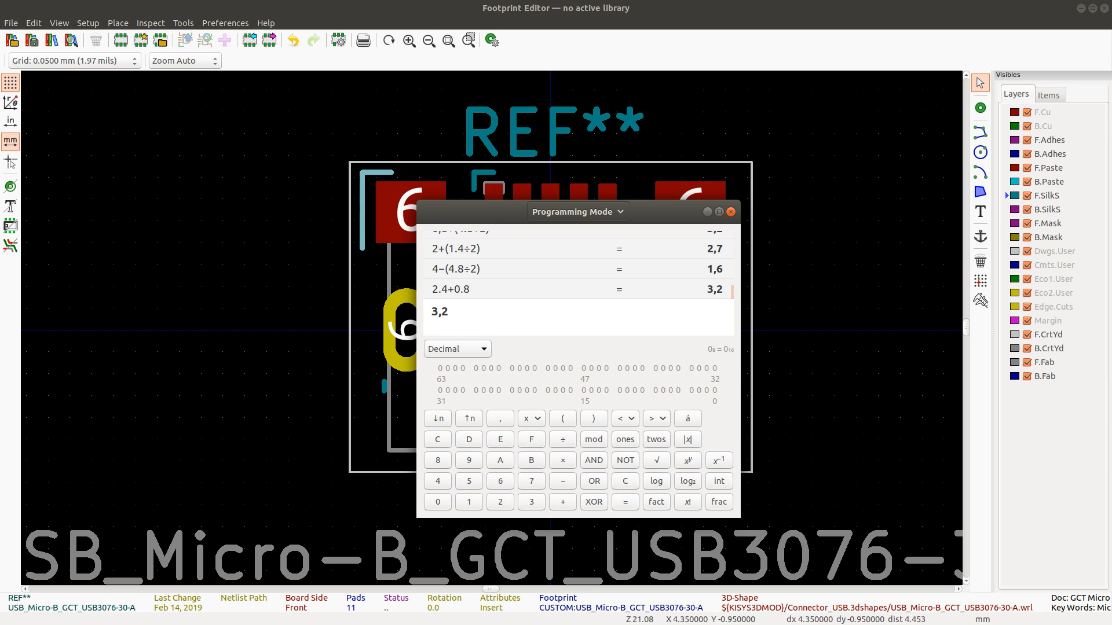
key(alt+Tab)
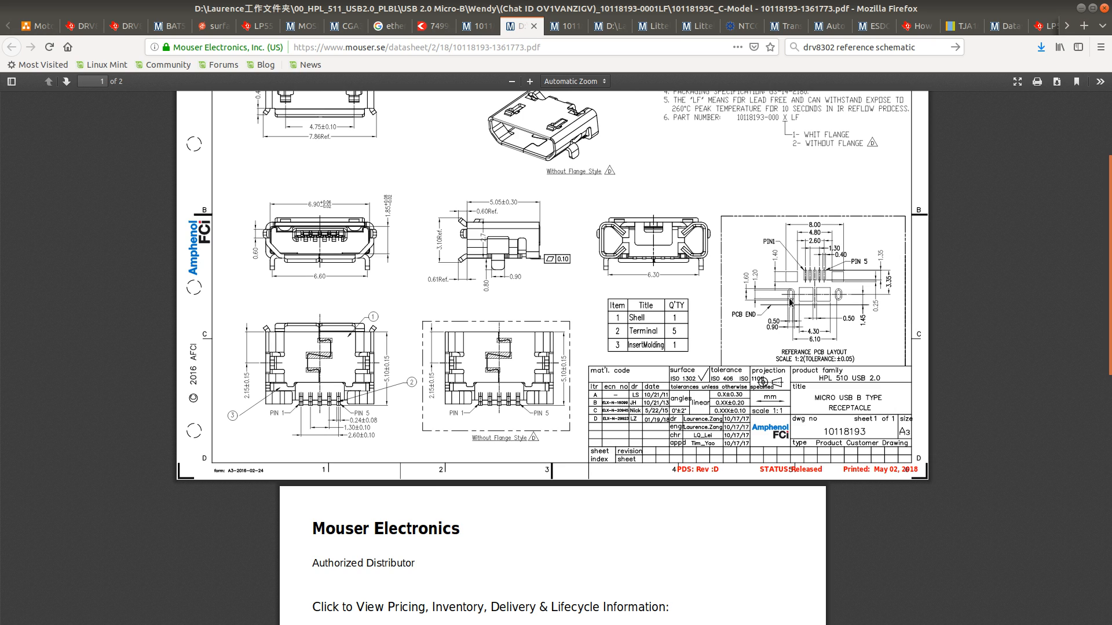
key(alt+Tab)
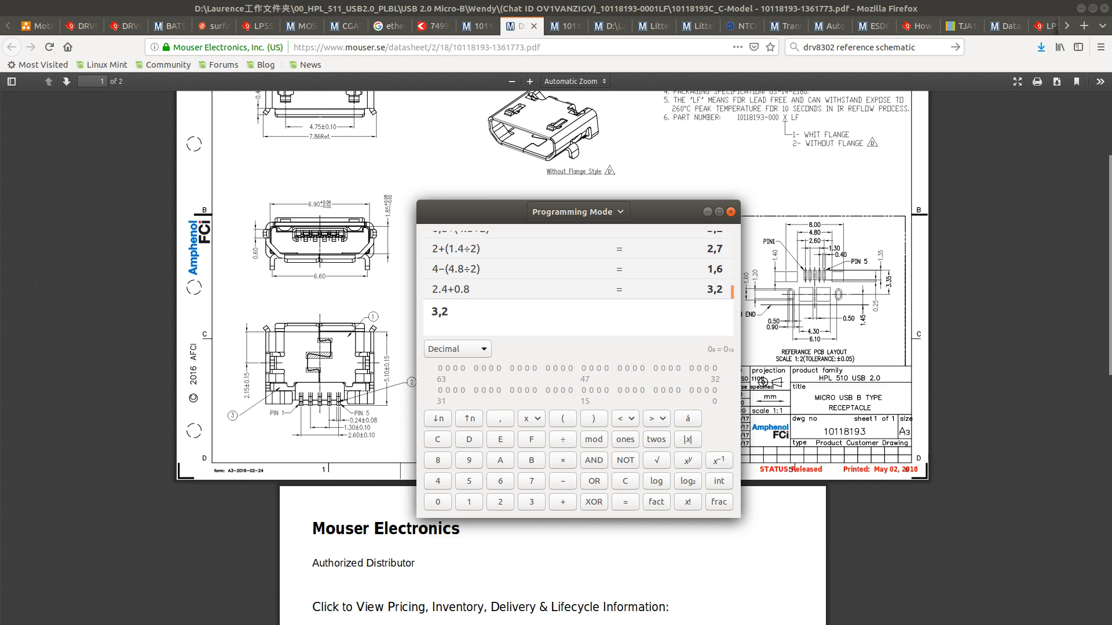
key(alt+Tab)
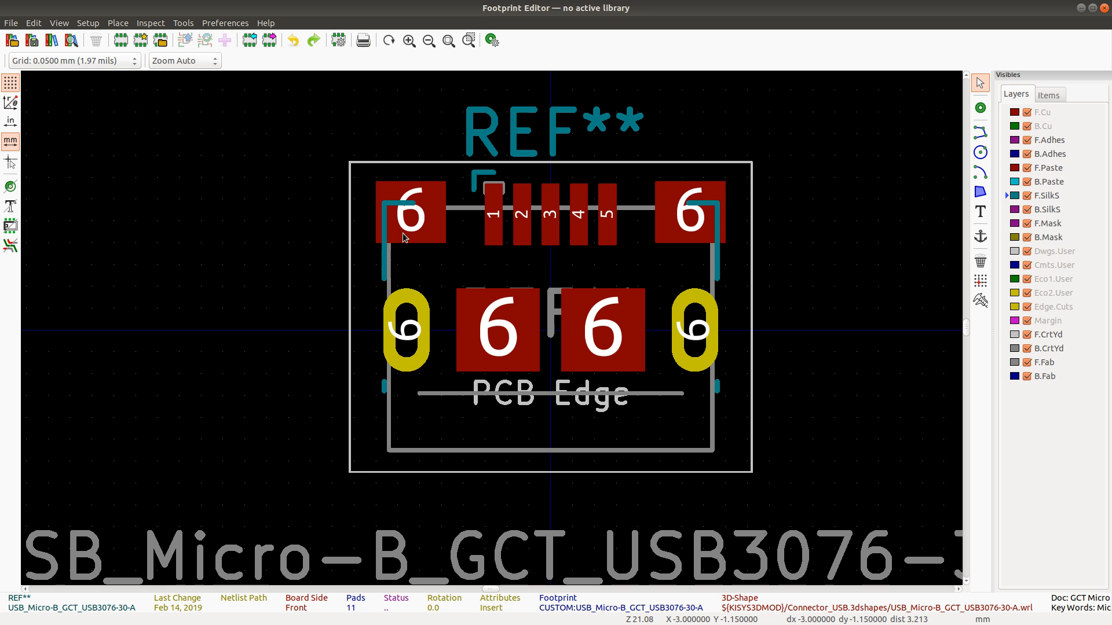
Step: Delete the short horizontal F.SilkS line that crosses the upper-left pad 6
click(396, 204)
click(419, 242)
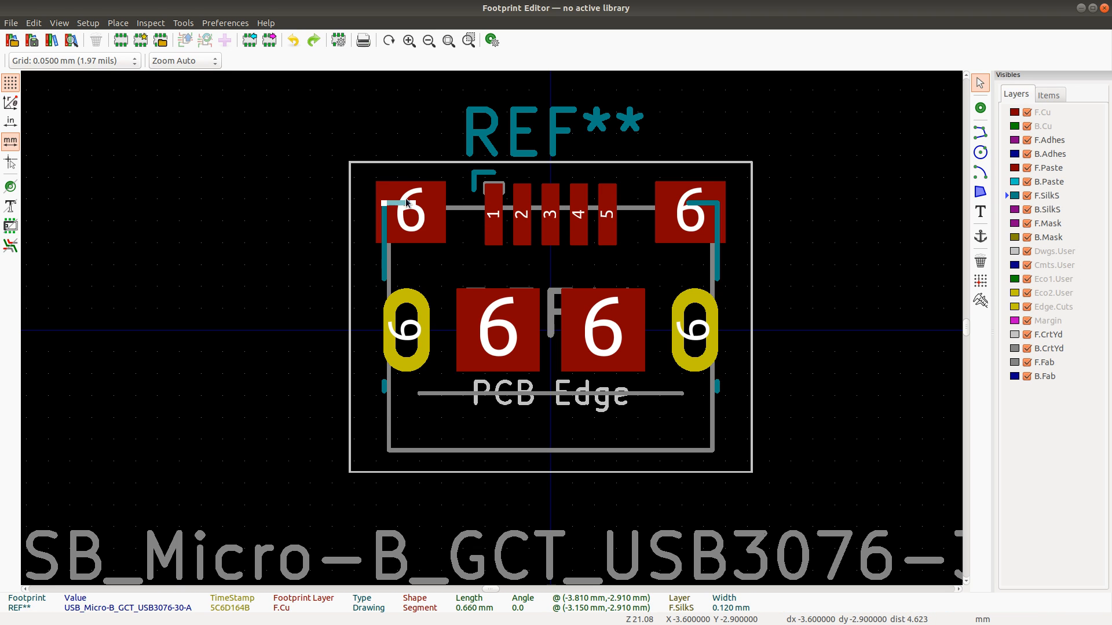
key(Delete)
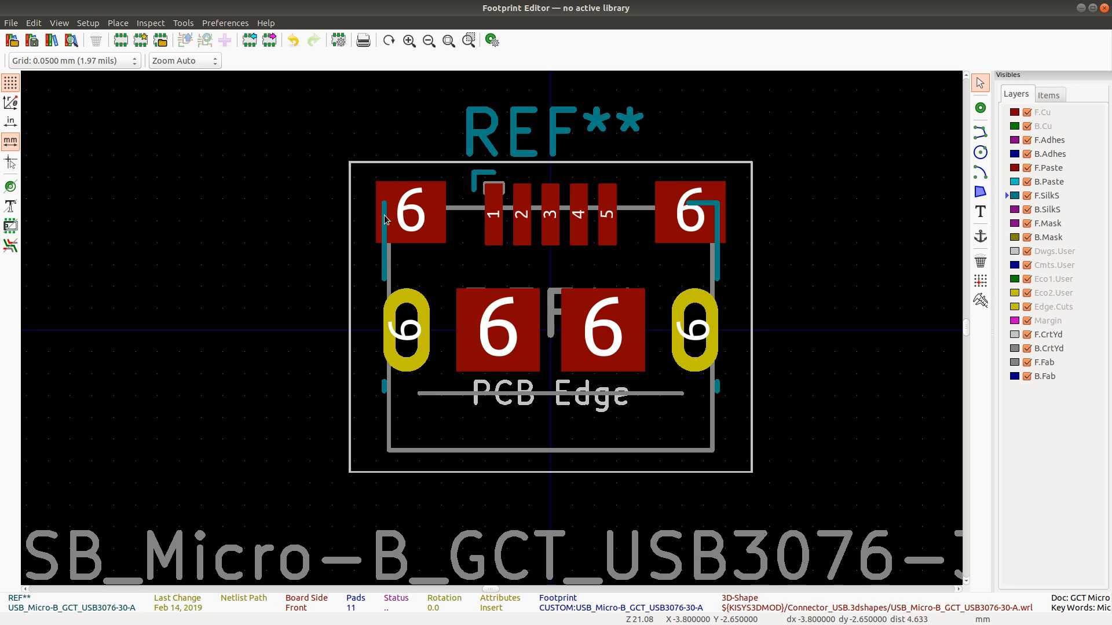
Step: Move the left vertical F.SilkS line just below the upper-left pad, at X -3.95 mm with its upper end at Y -1.85 mm
click(386, 216)
click(413, 258)
drag(382, 231, 378, 251)
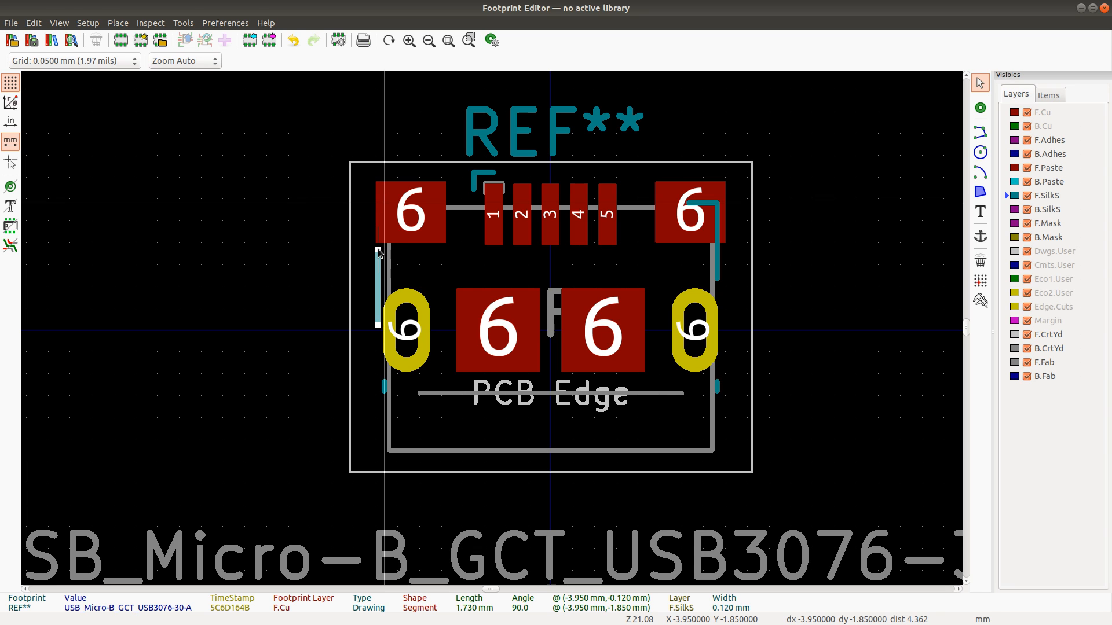
Step: Try to shift the silkscreen line at the upper-right pad downward and undo the change
click(717, 262)
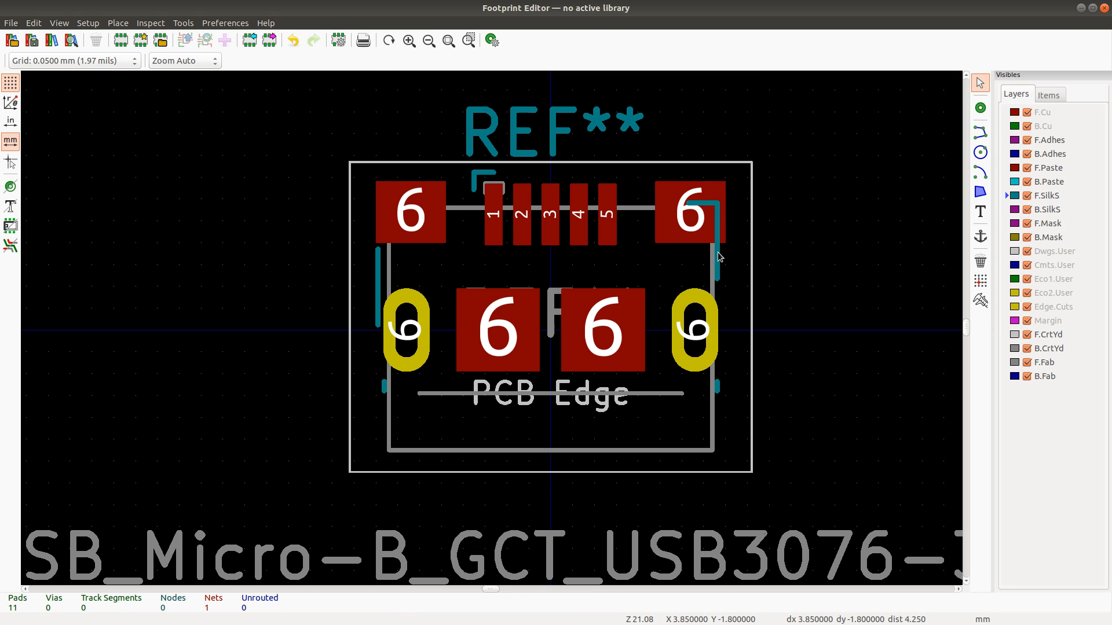
click(719, 211)
drag(716, 206, 719, 254)
key(ctrl+z)
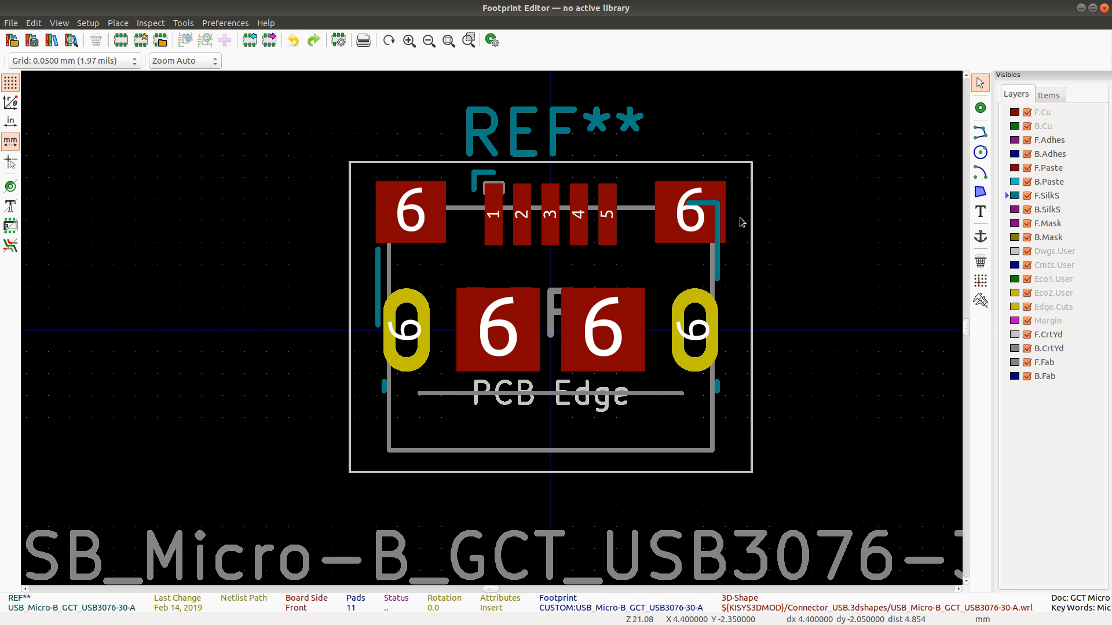
Step: Move the right vertical F.SilkS line just below the upper-right pad, at X 3.95 mm with its upper end at Y -1.83 mm
click(715, 249)
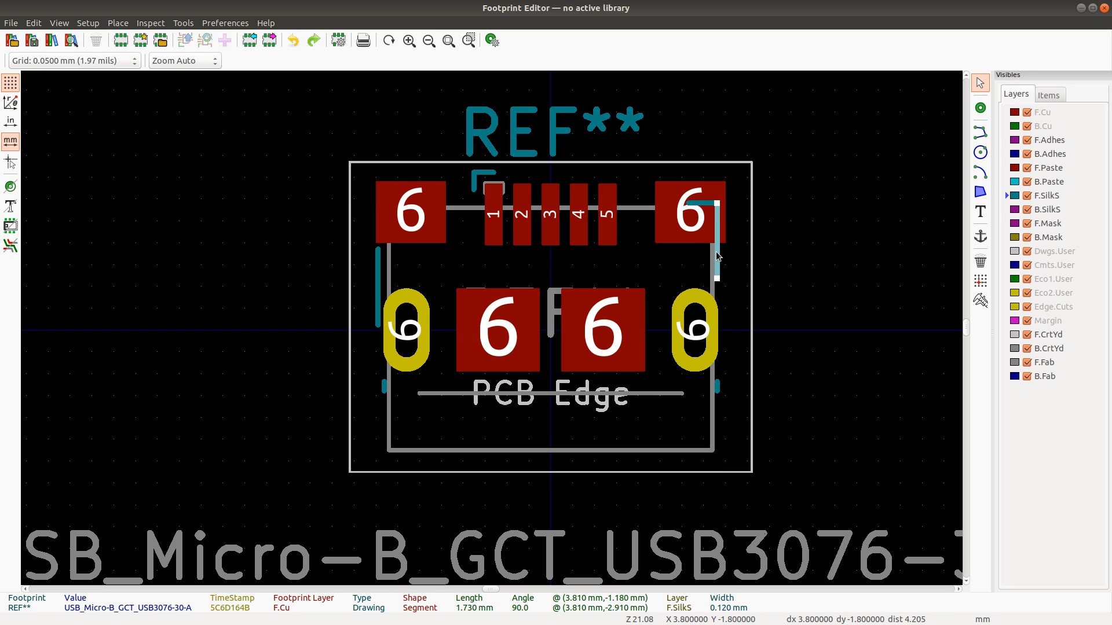
drag(717, 251, 723, 323)
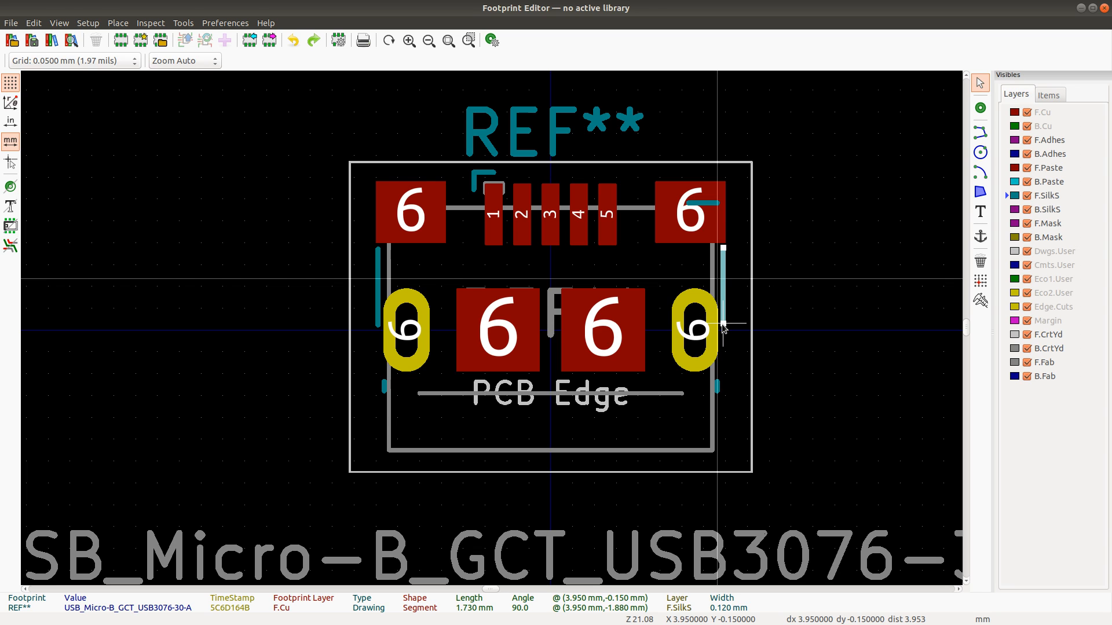
drag(723, 323, 723, 326)
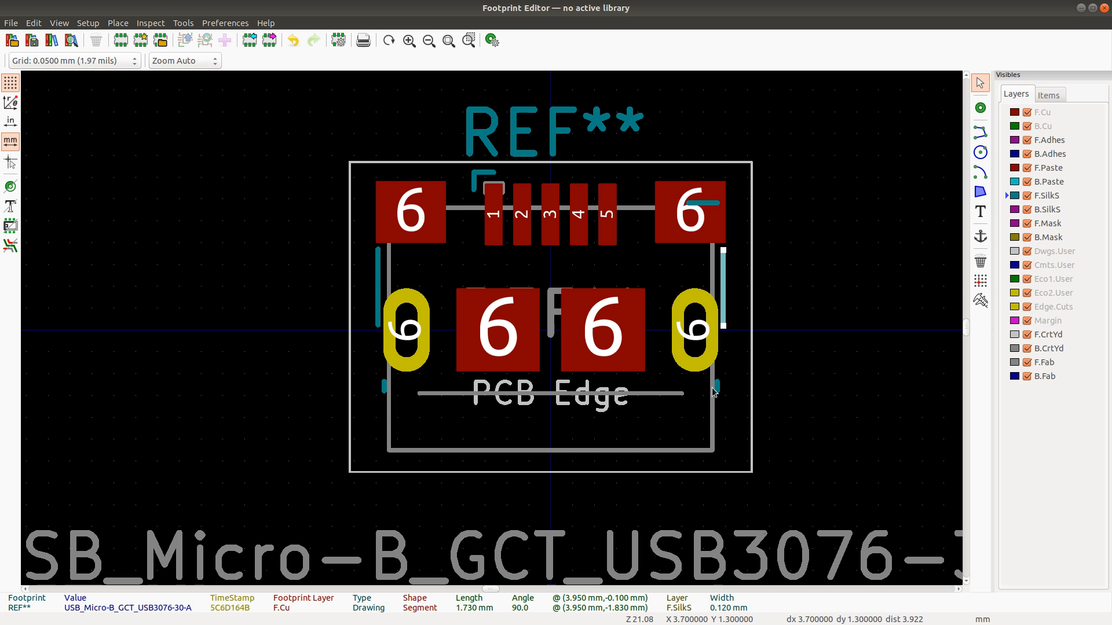
Step: Check the pin pad length in the connector datasheet in Firefox and set pad 1's Size Y to 1.35 mm in the Footprint Editor
click(495, 191)
click(554, 202)
key(alt+Tab)
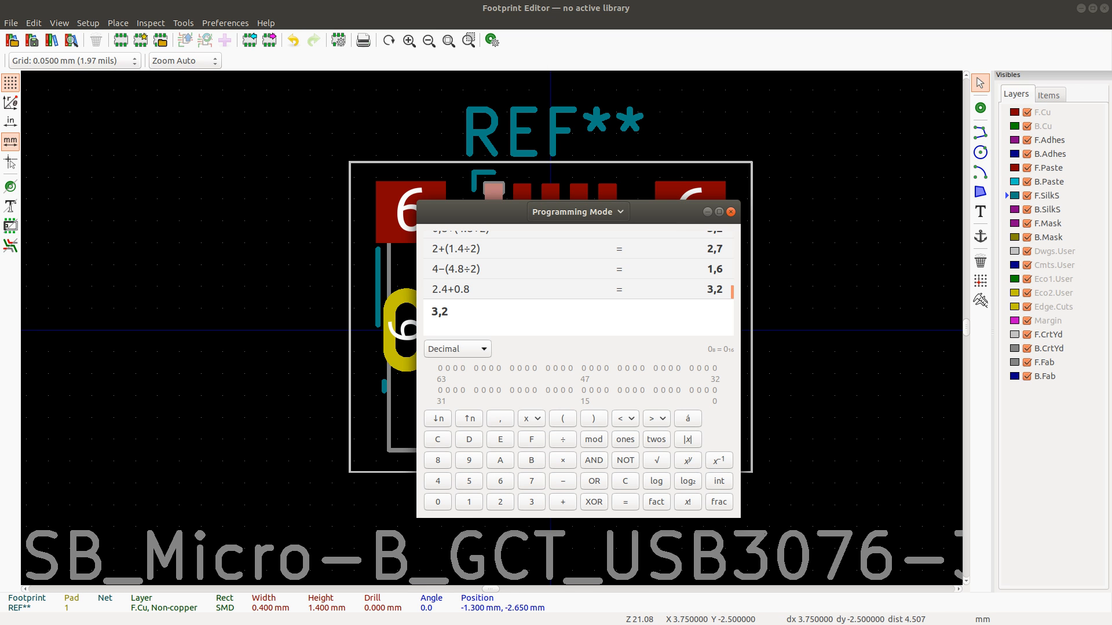
key(alt+Tab)
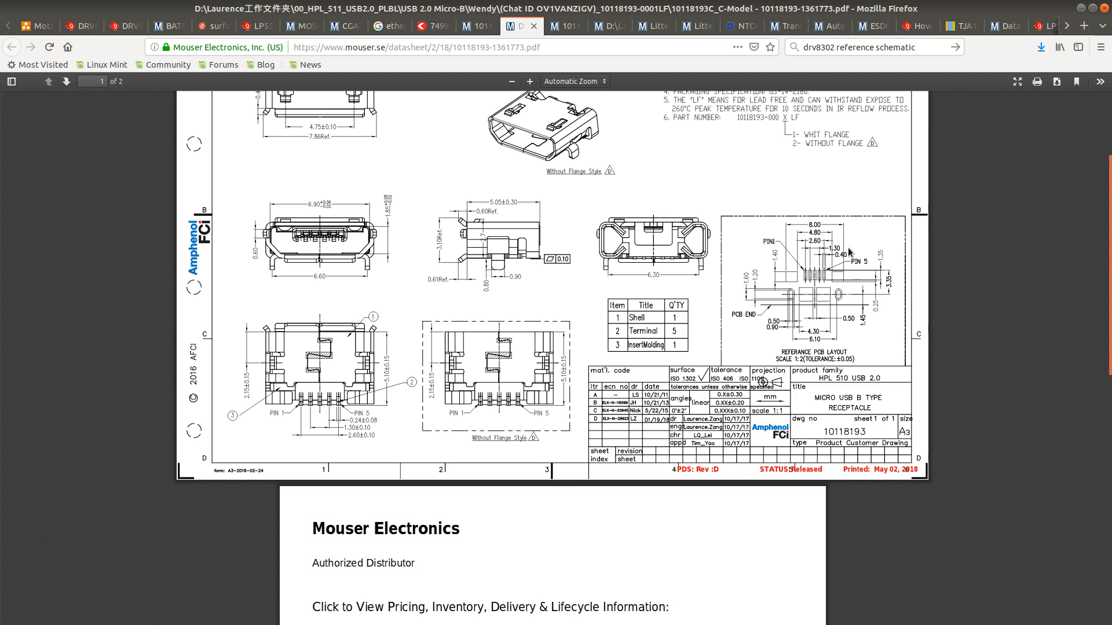
key(alt+Tab)
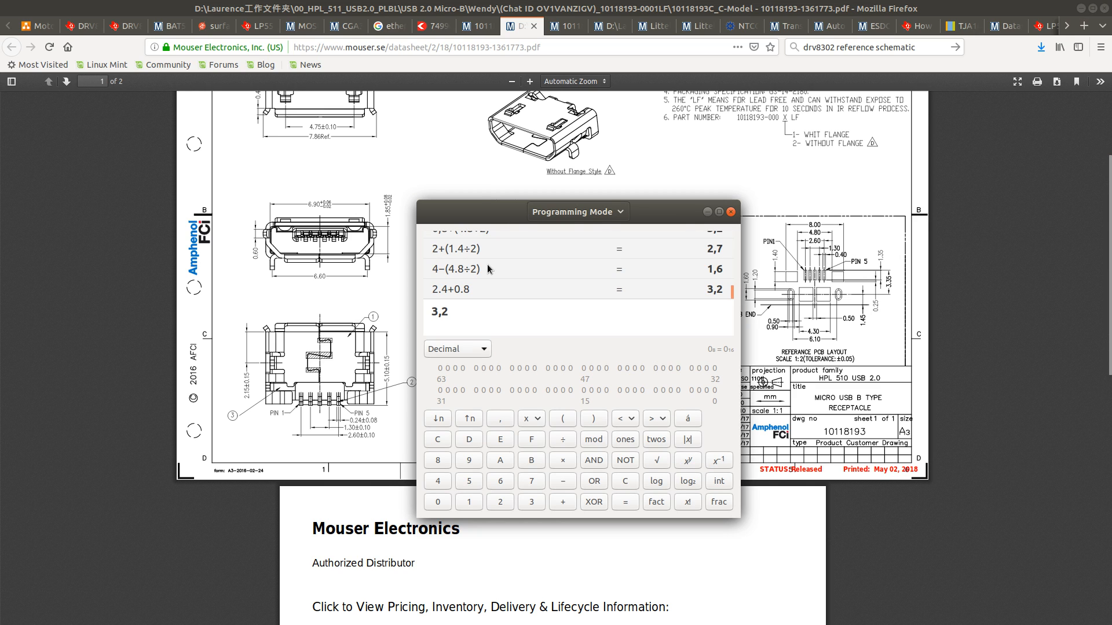
key(alt+Tab)
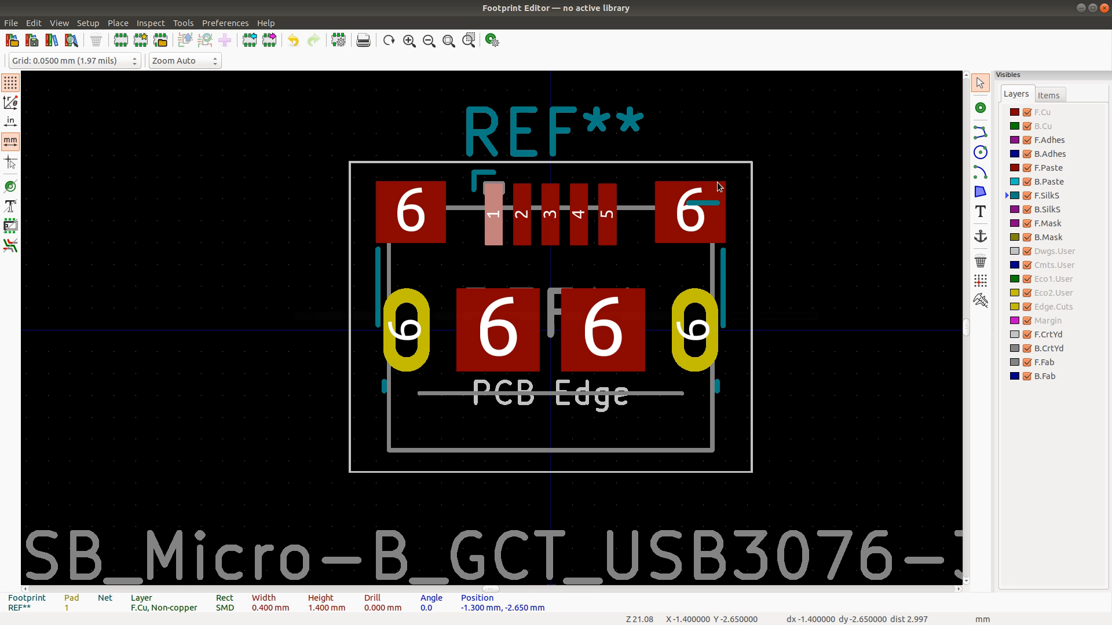
key(e)
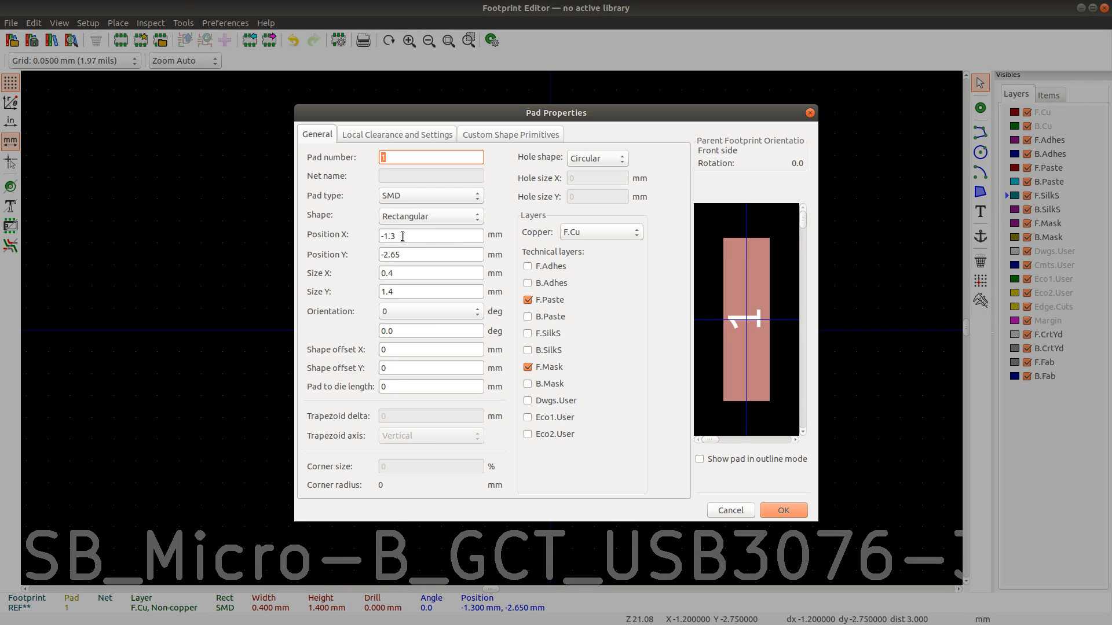
click(398, 293)
key(BackSpace)
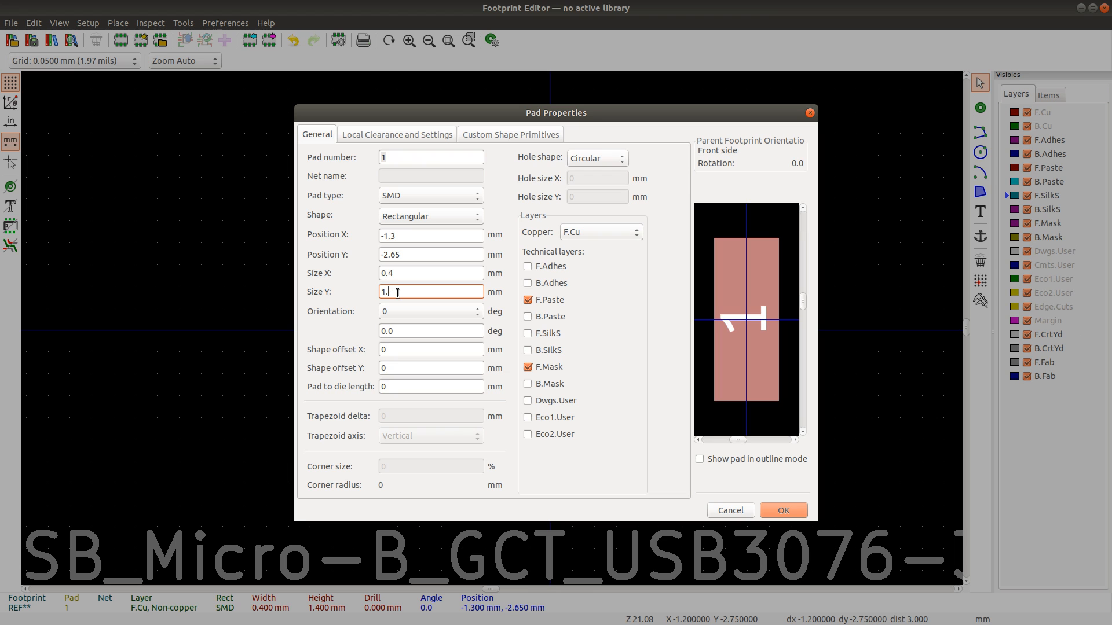
text(35)
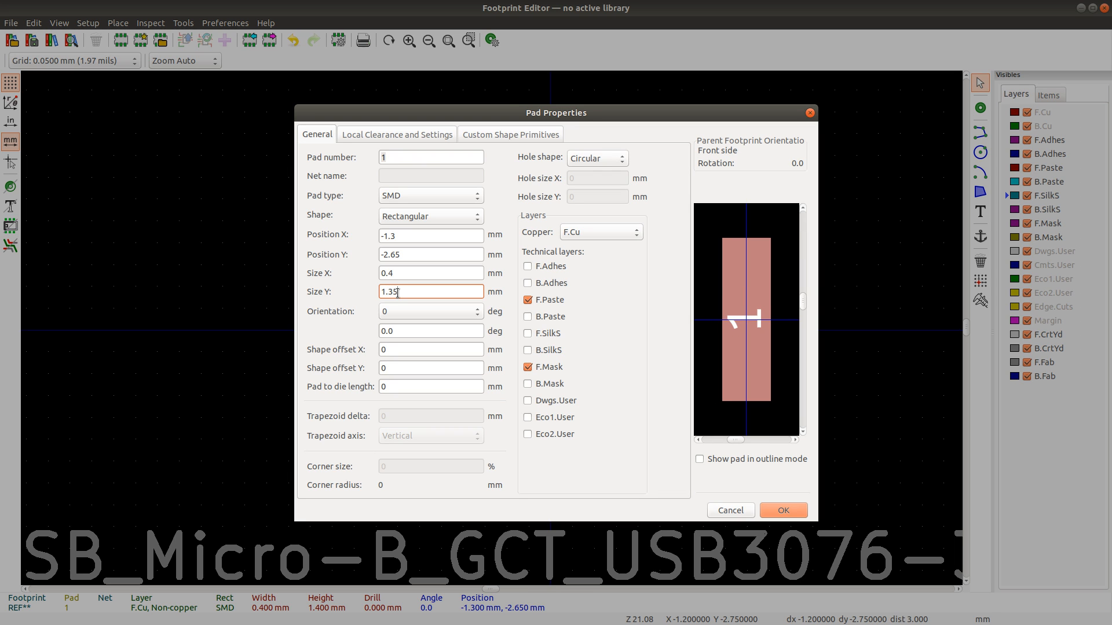
key(Return)
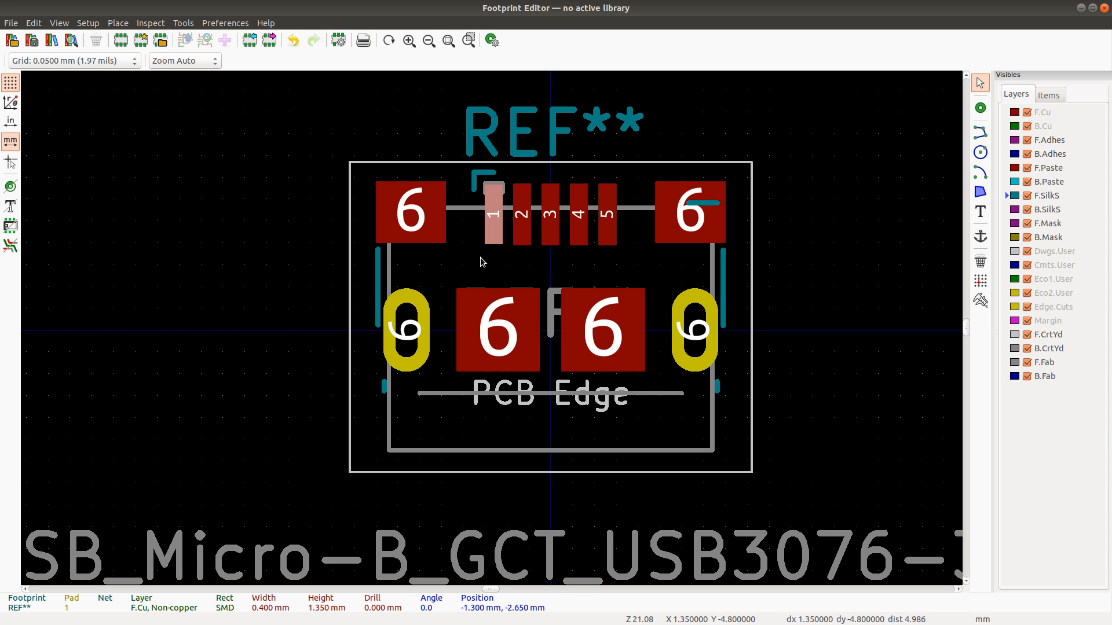
Step: Set the vertical size of pad 2 to 1.35 mm
click(521, 231)
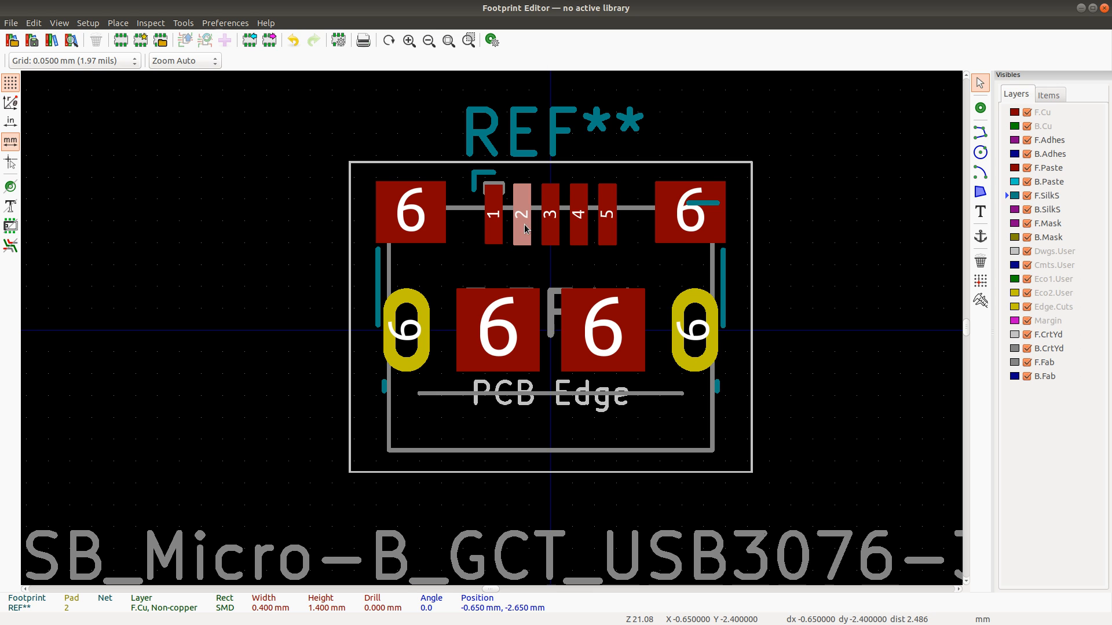
key(e)
click(394, 292)
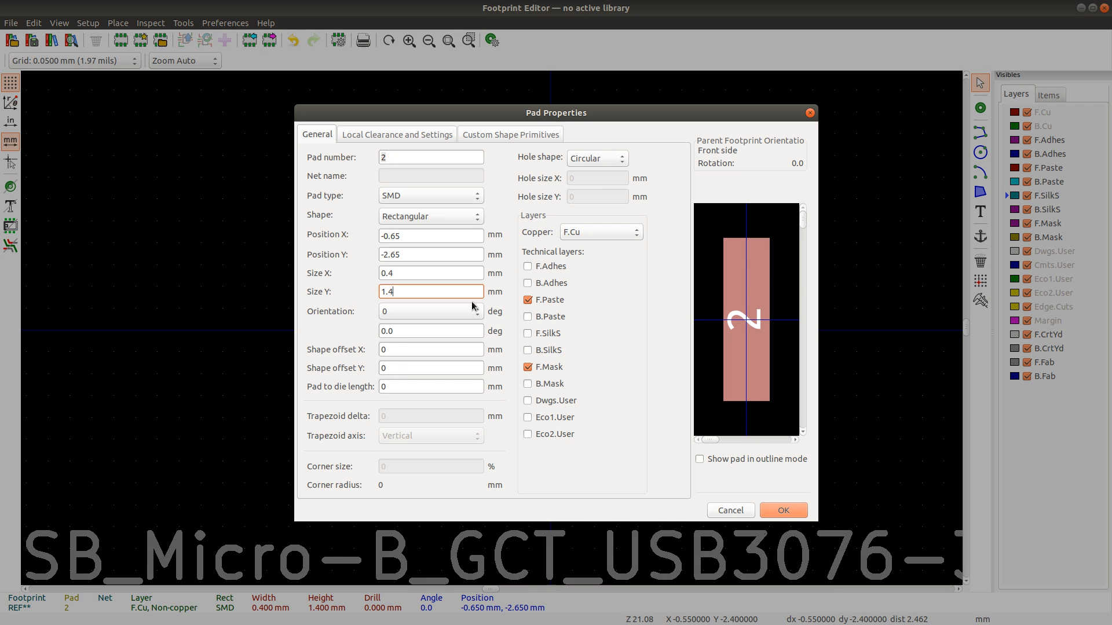
text(35)
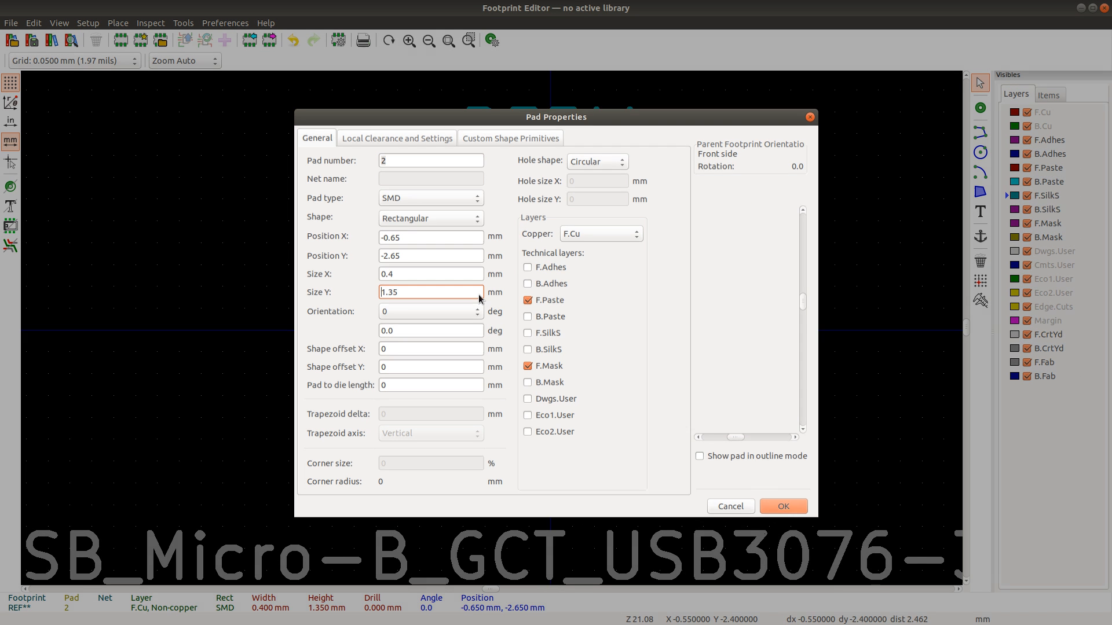
key(Return)
Step: Set the vertical size of pad 3 to 1.35 mm
click(547, 205)
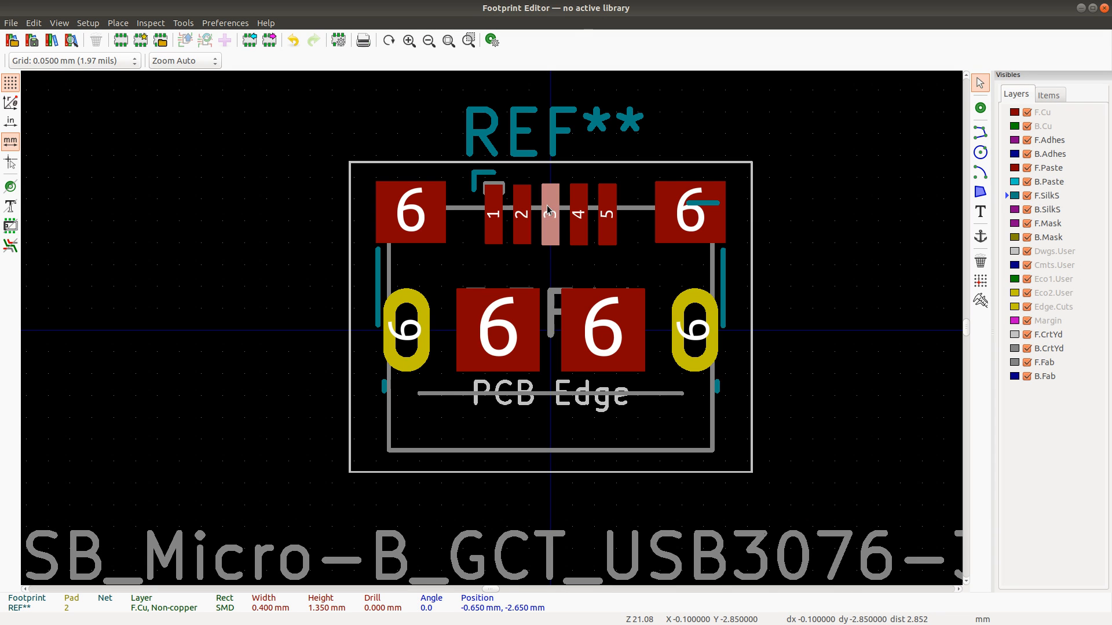
key(e)
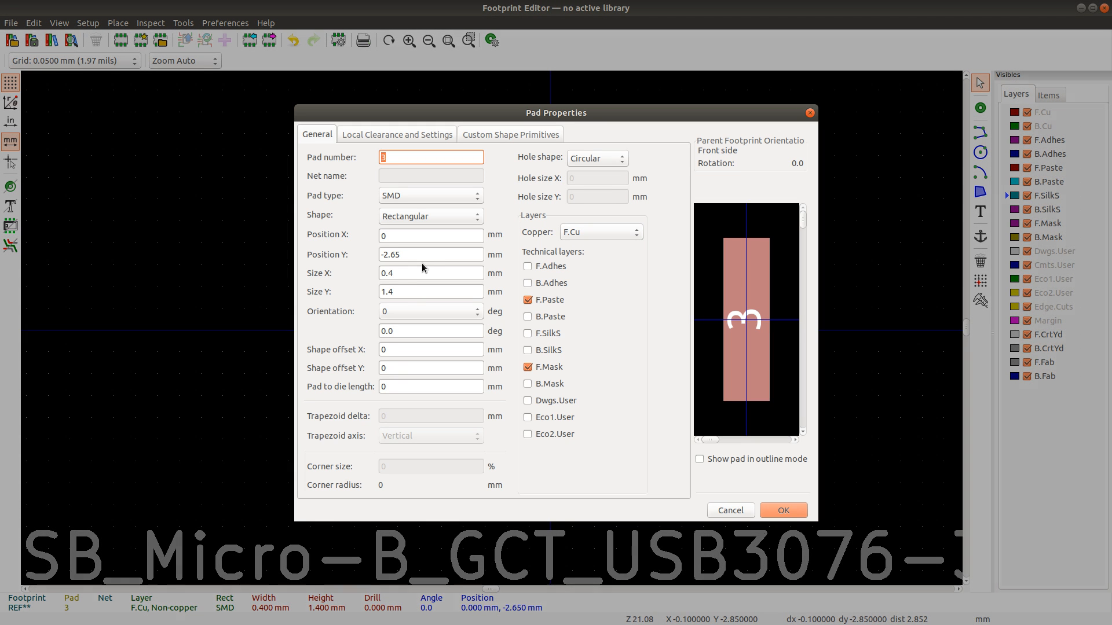
click(397, 293)
key(BackSpace)
text(35)
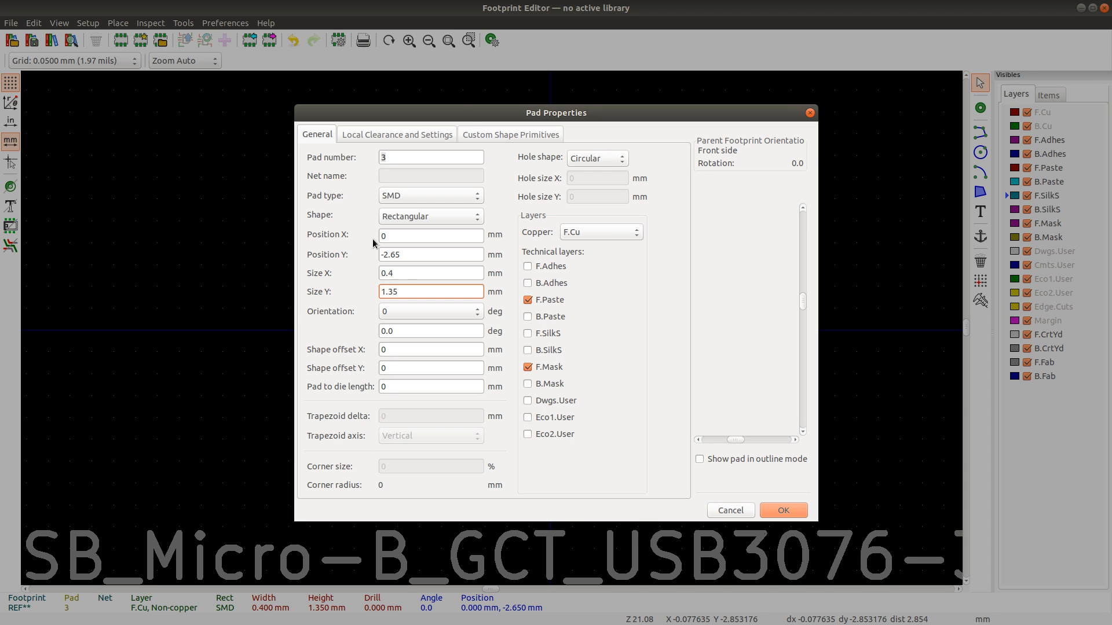
key(Return)
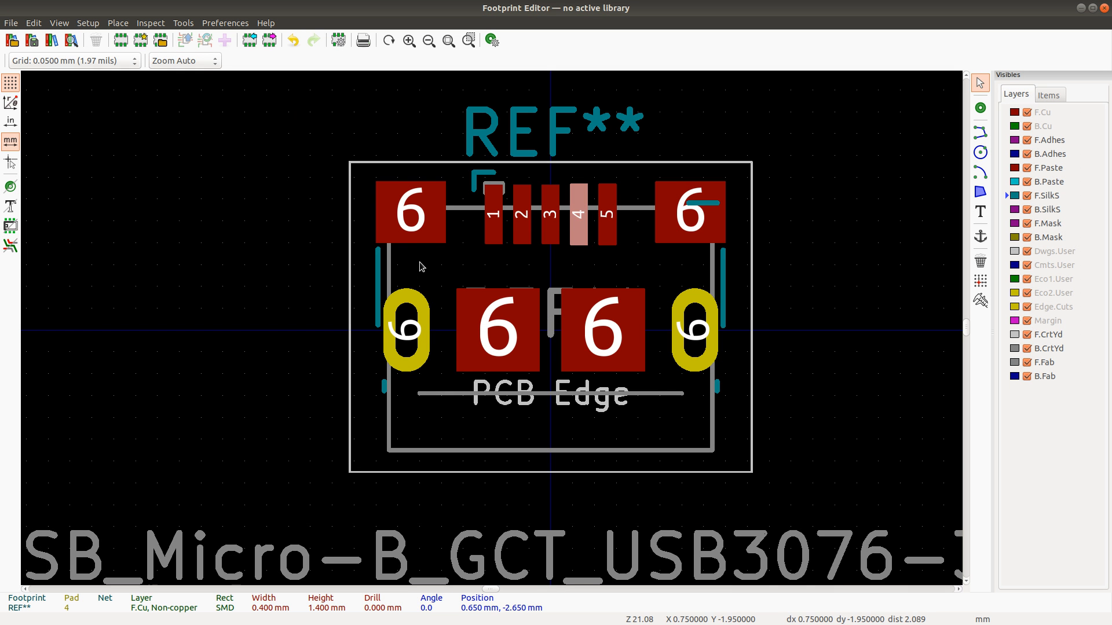
Step: Set the vertical size of pad 4 to 1.35 mm
key(e)
click(407, 291)
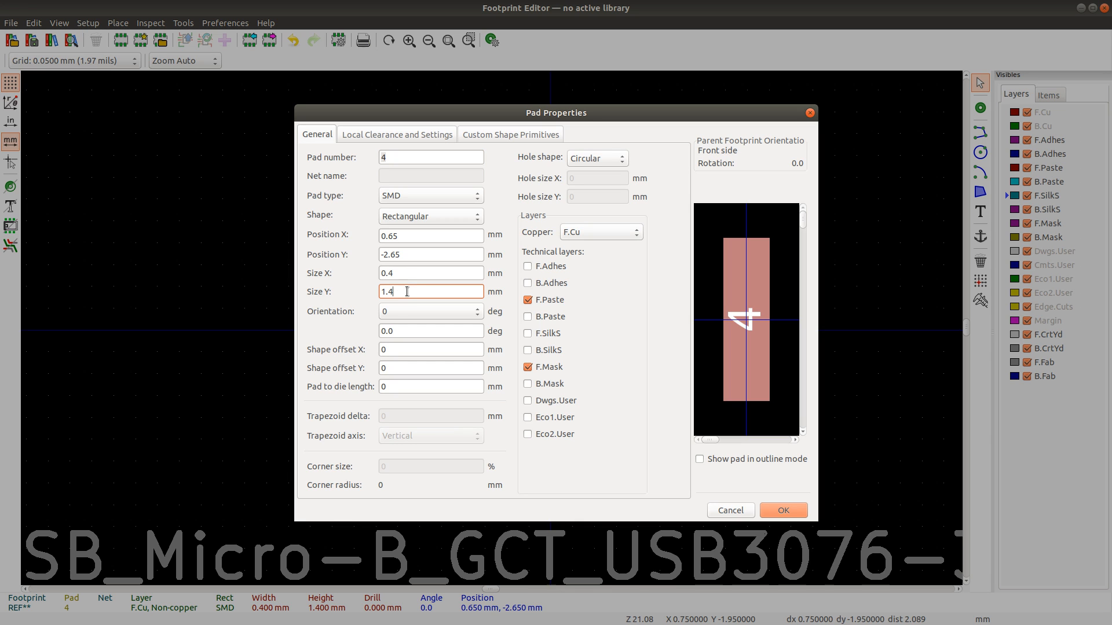
text(5)
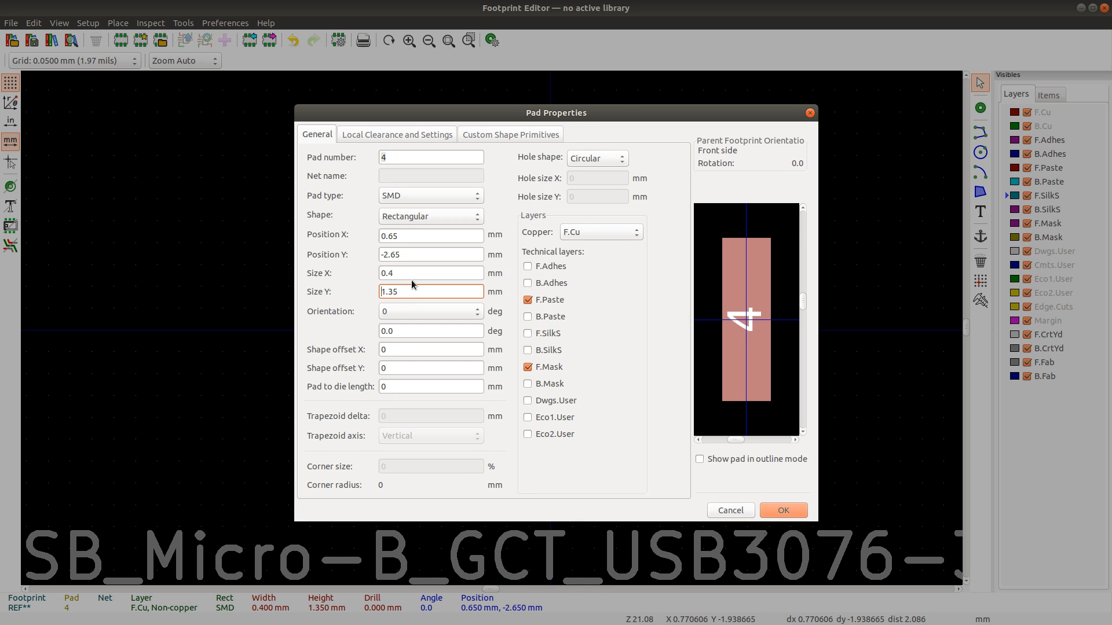
key(Return)
Step: Set the vertical size of pad 5 to 1.35 mm
click(608, 239)
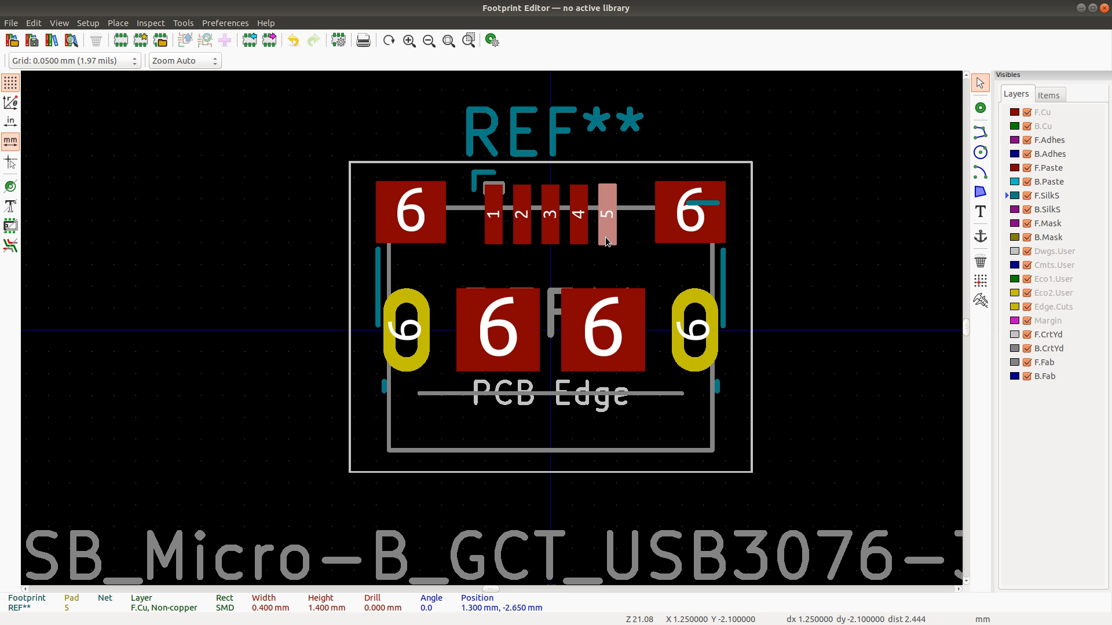
key(e)
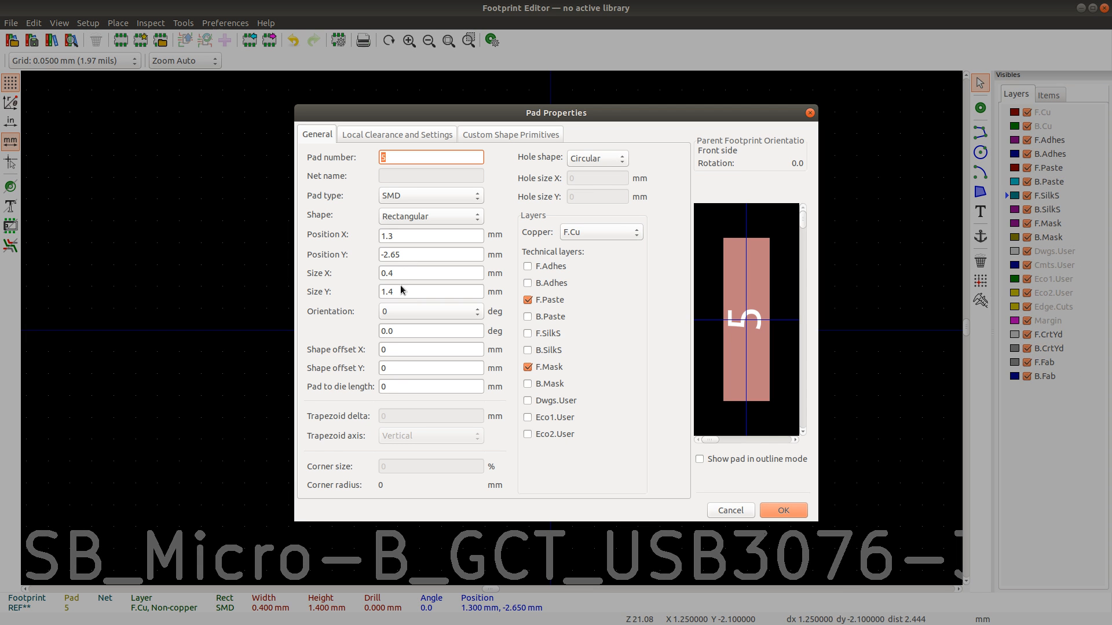
click(399, 292)
key(BackSpace)
text(35)
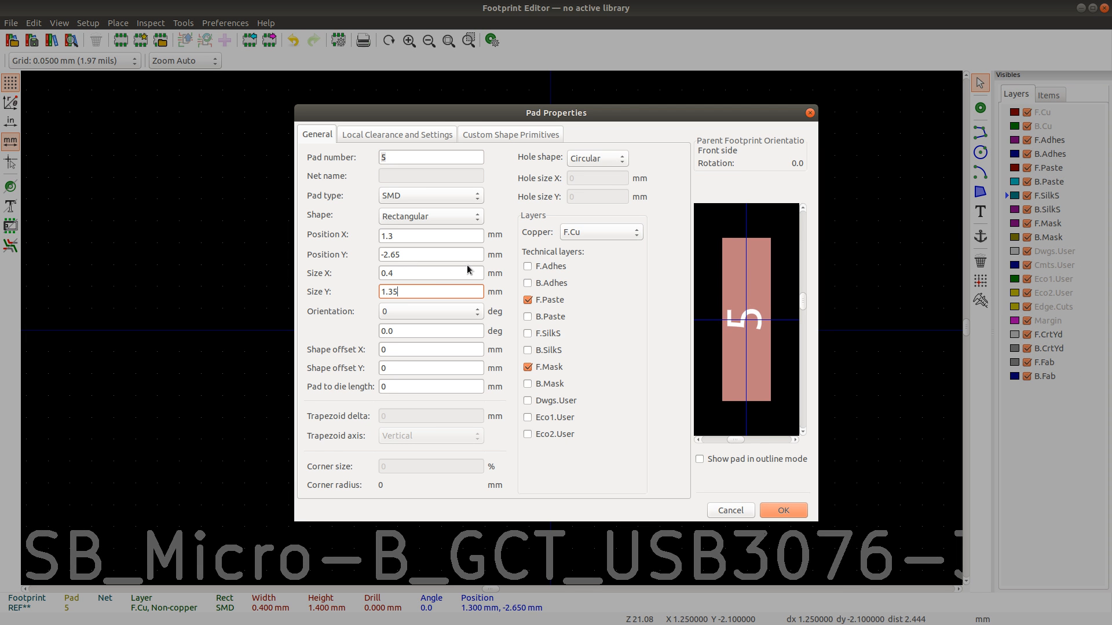
key(Return)
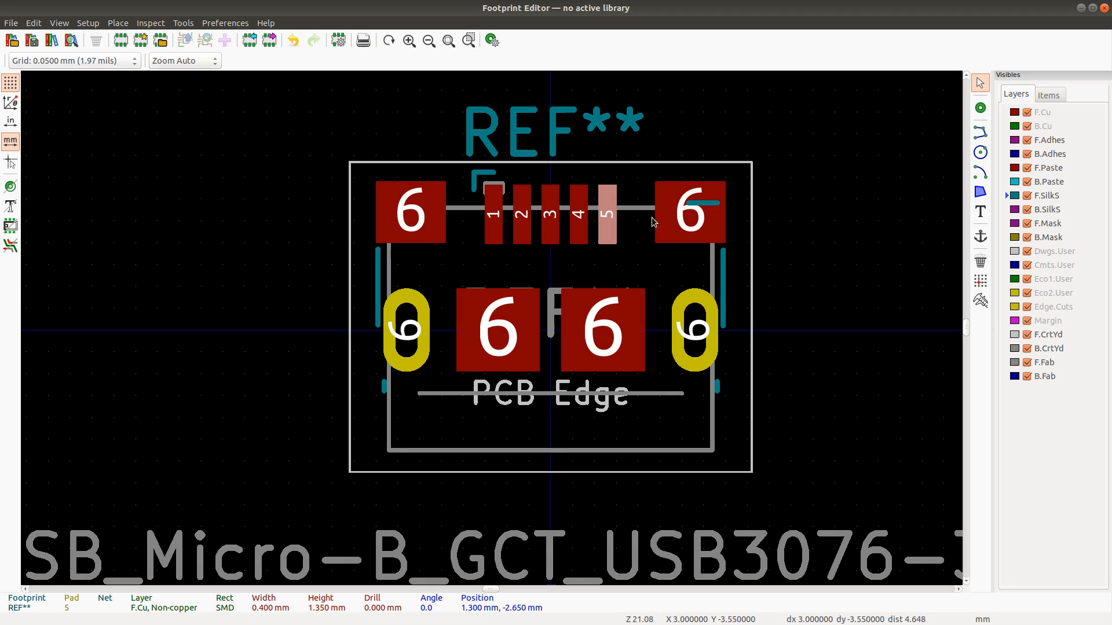
Step: Delete the short horizontal F.SilkS line that crosses the upper-right pad 6
click(715, 211)
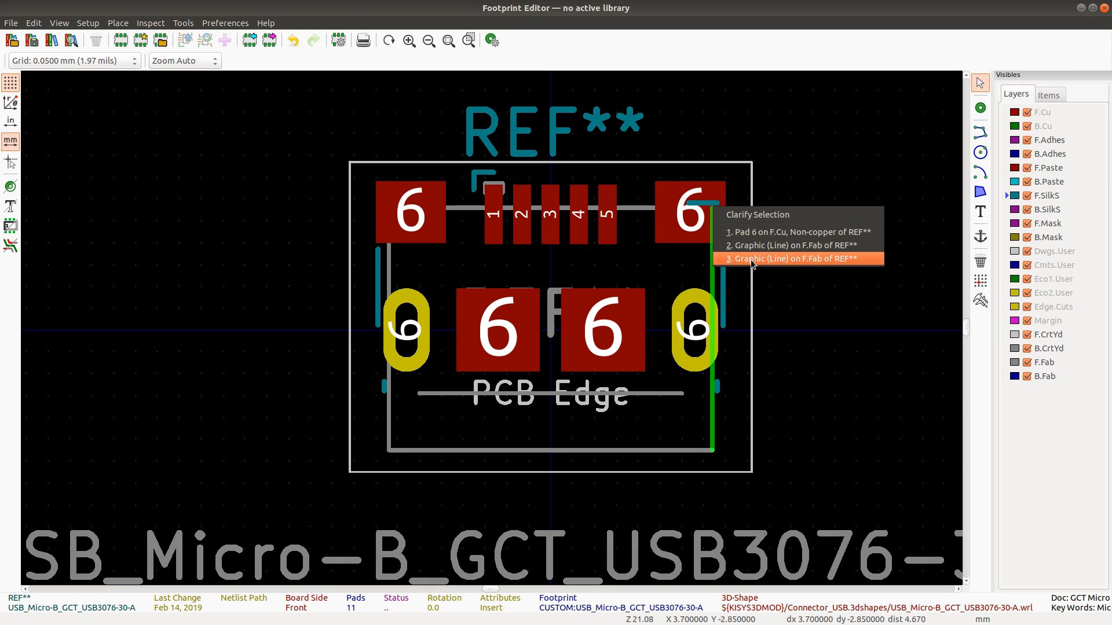
click(706, 203)
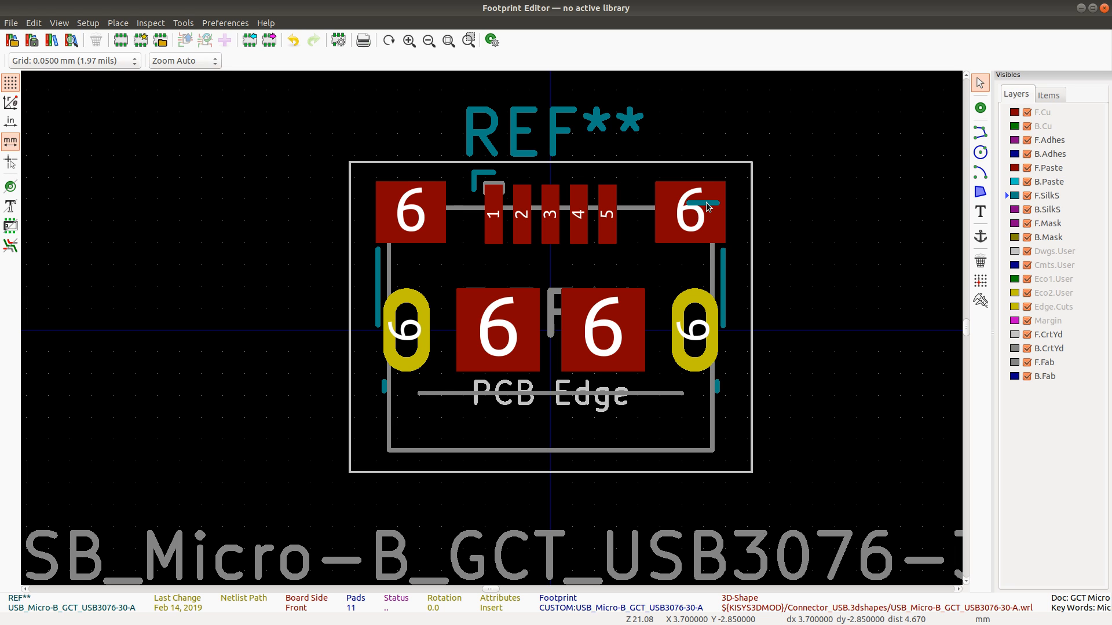
click(706, 203)
click(735, 242)
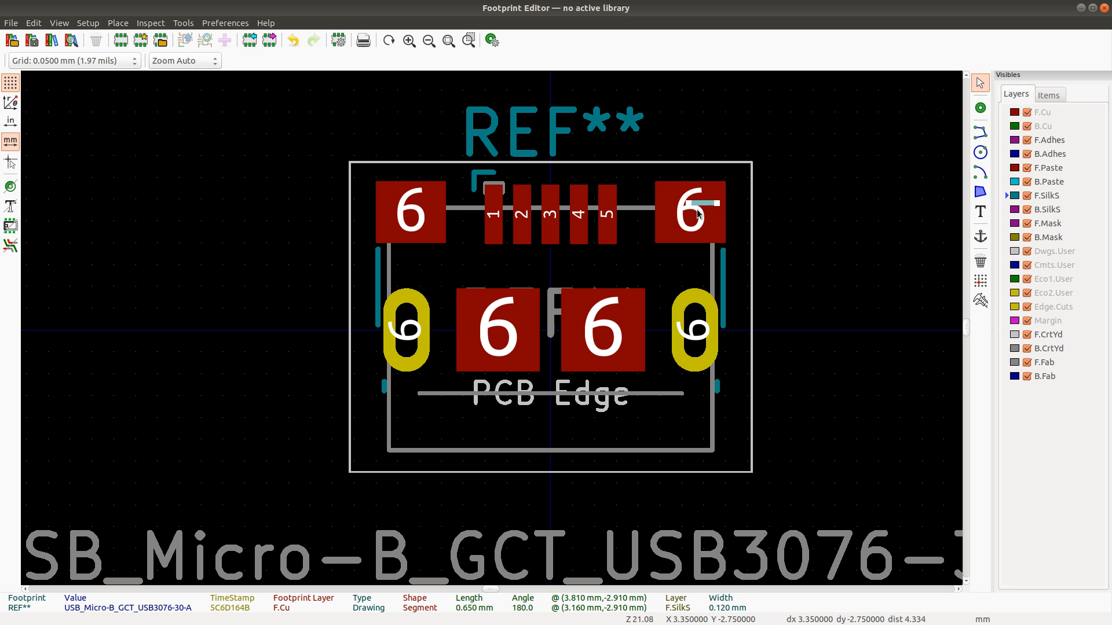
click(697, 253)
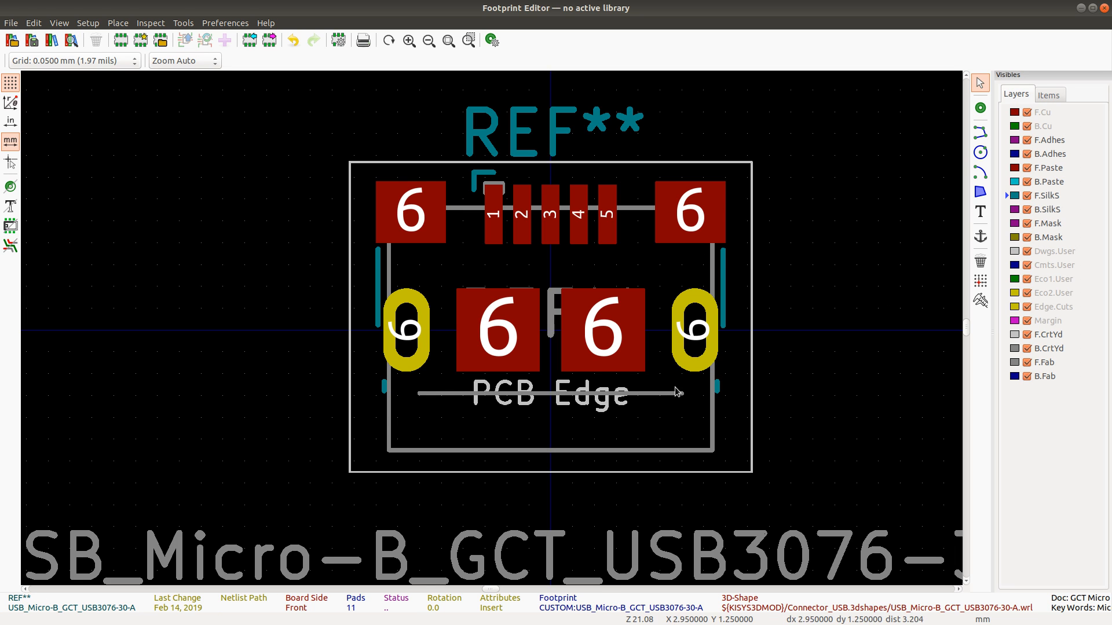
Step: Measure the distance between the centres of pads 1 and 5 and compare it with the PCB layout in the Firefox datasheet
key(alt+Tab)
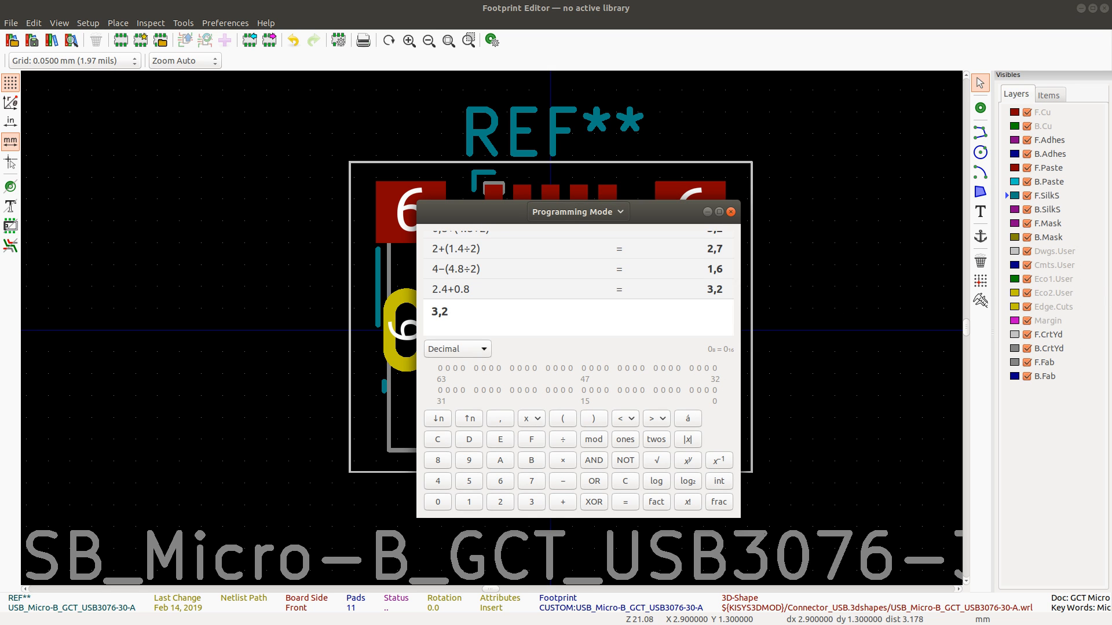
key(alt+Tab)
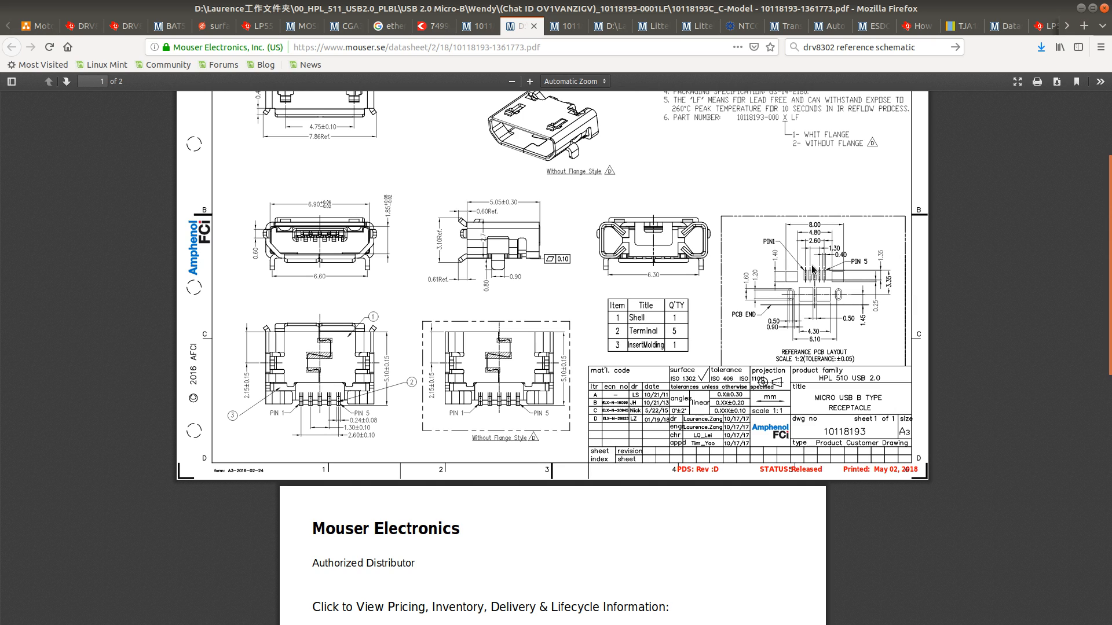
key(alt+Tab)
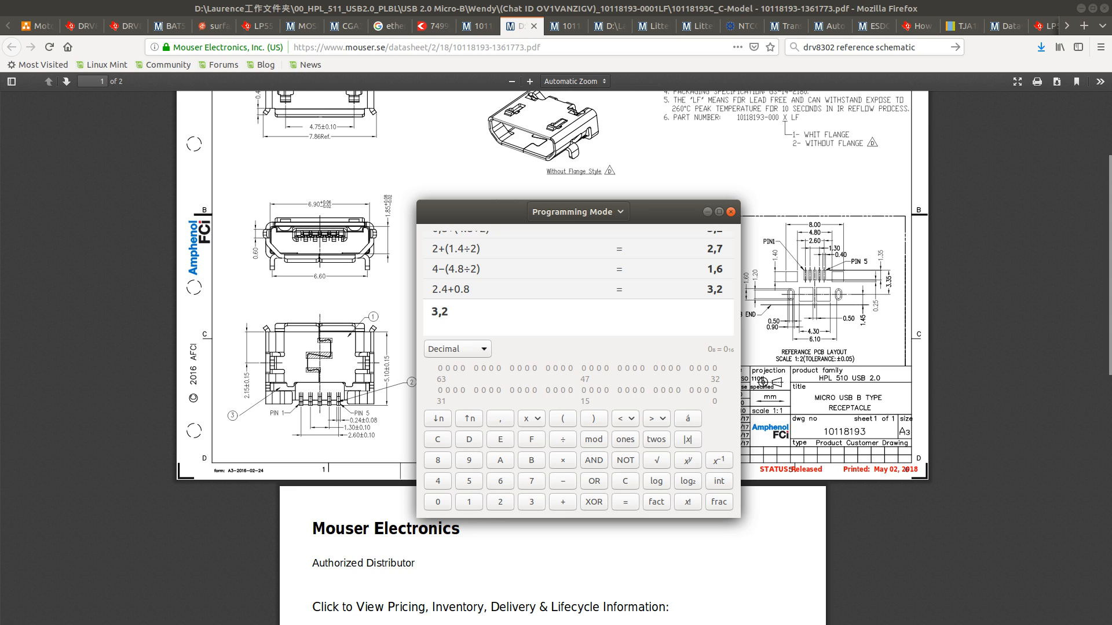
key(alt+Tab)
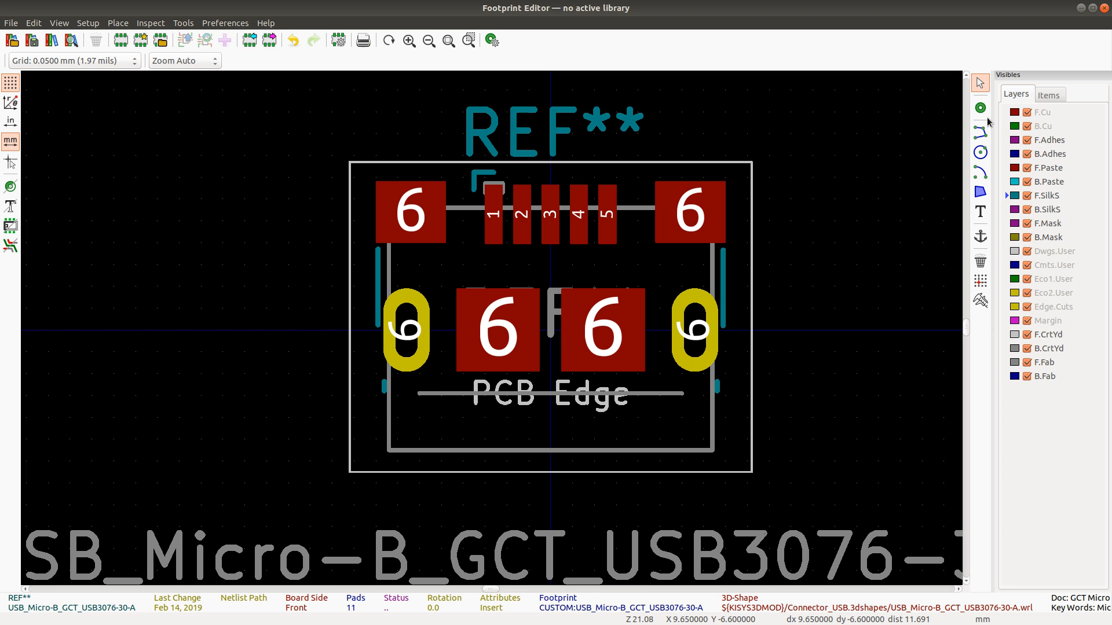
click(981, 301)
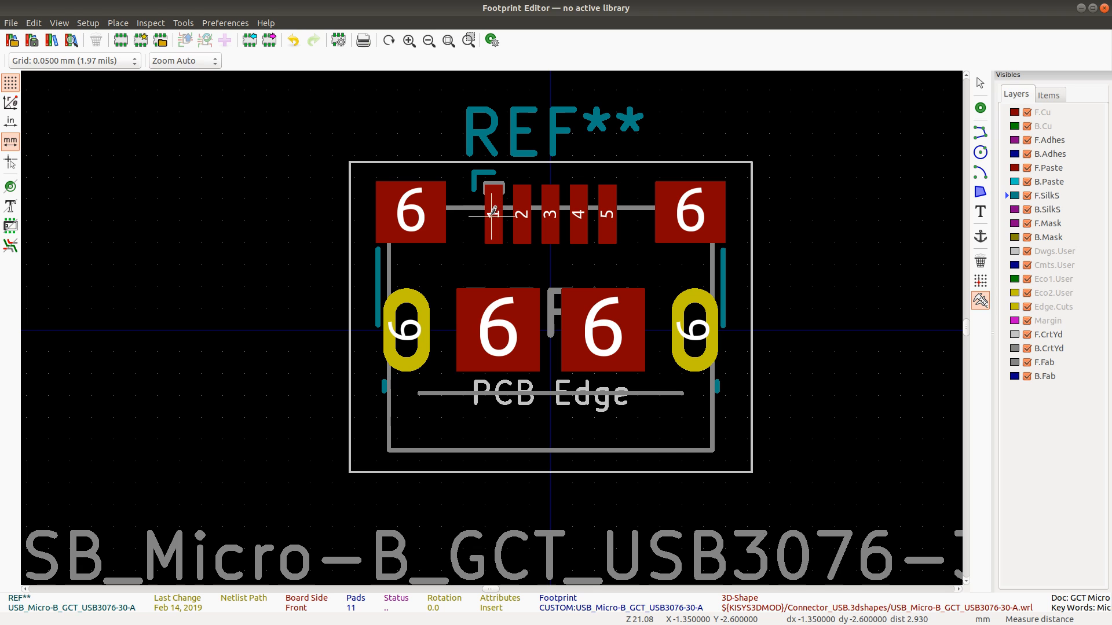
click(495, 210)
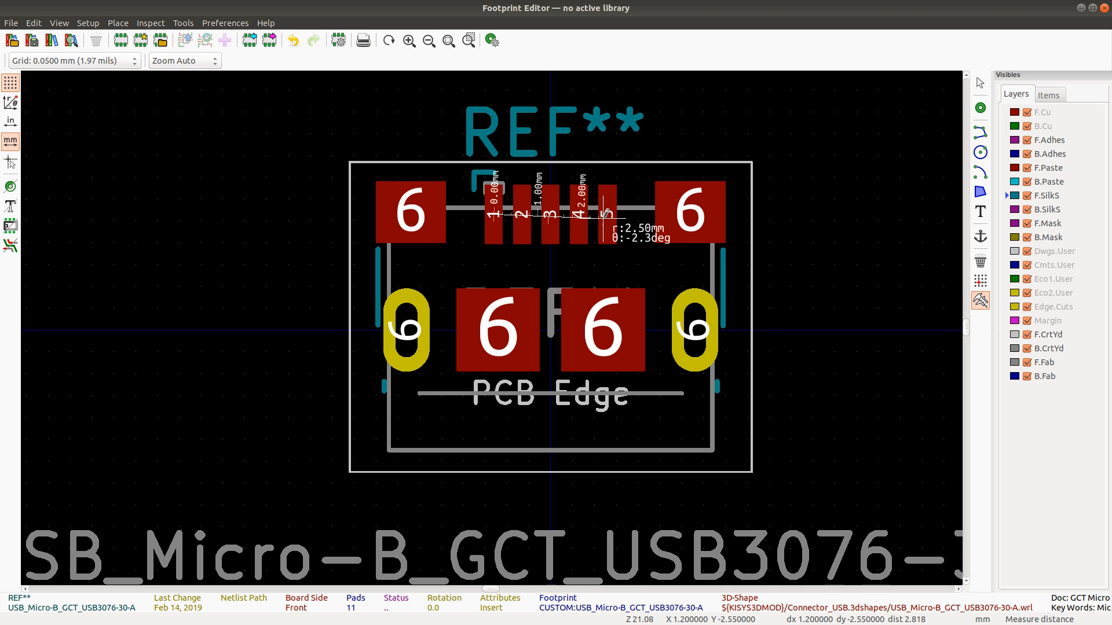
key(Escape)
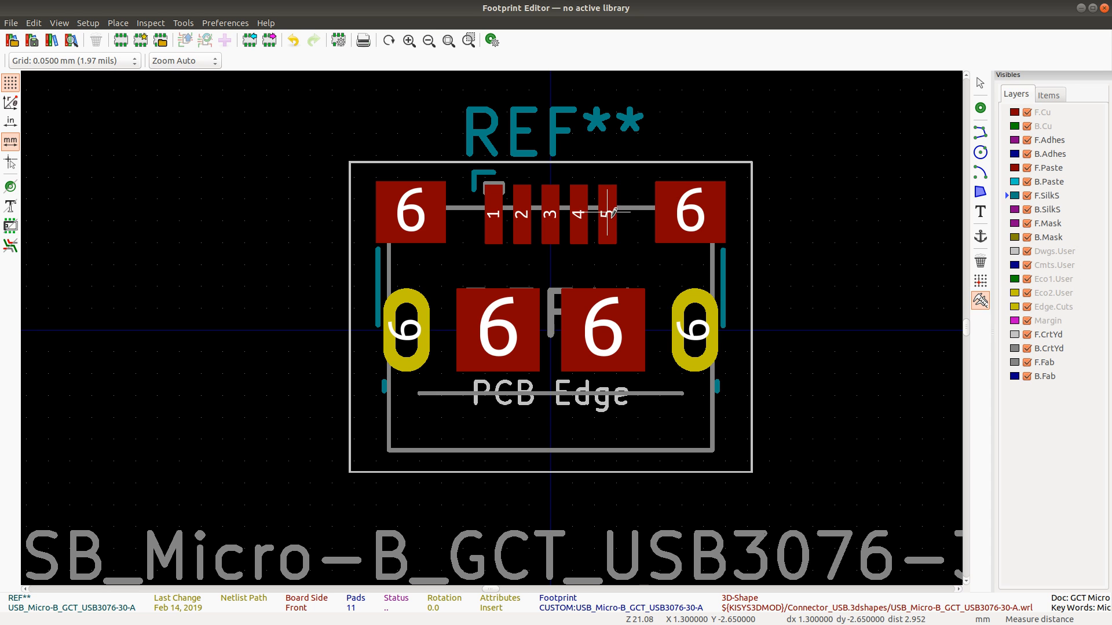
key(alt+Tab)
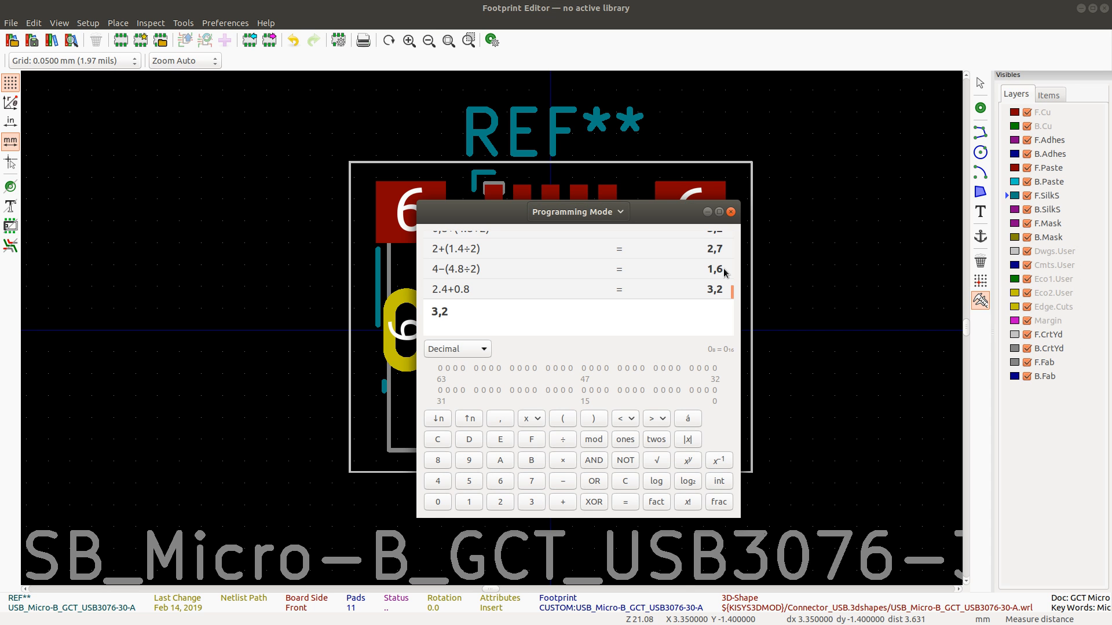
key(alt+Tab)
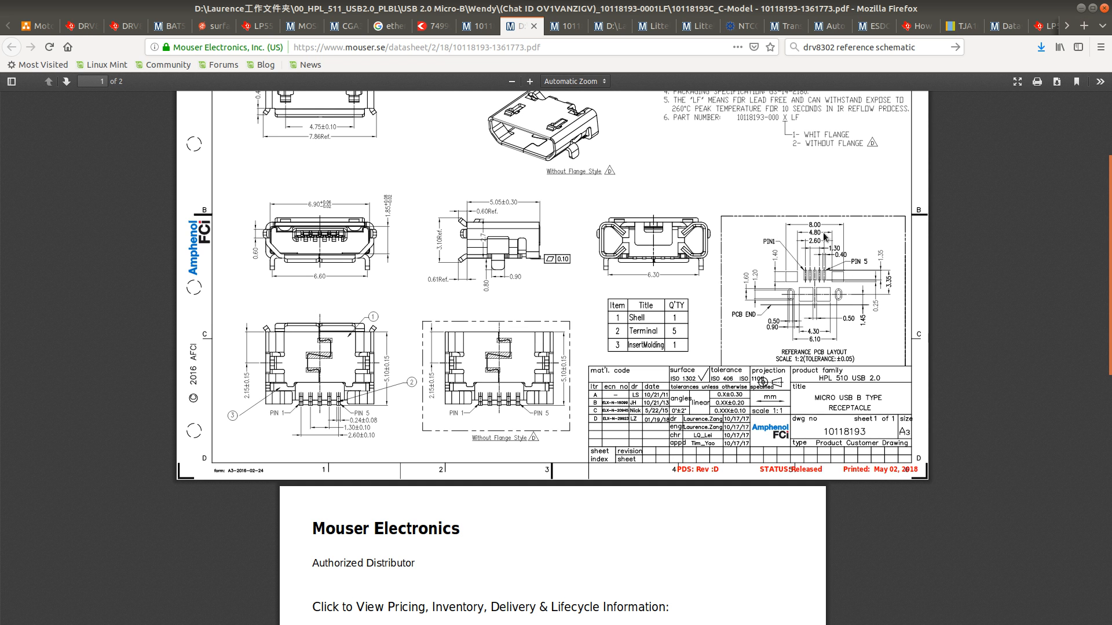
key(alt+Tab)
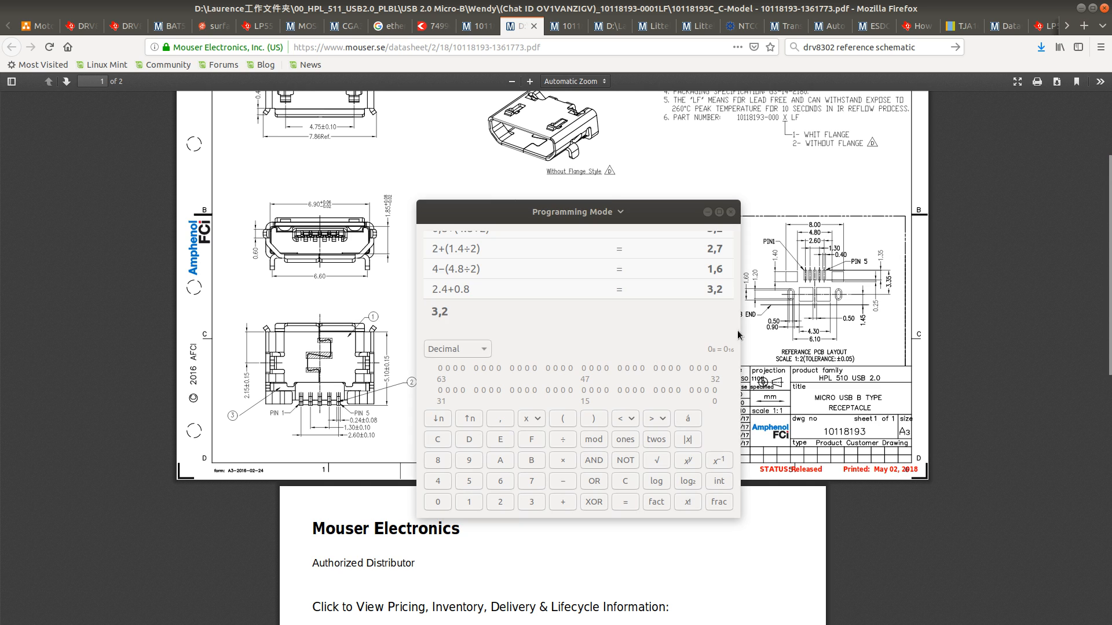
Step: Switch to the Footprint Editor and measure the distance between the centres of pads 2 and 4
key(alt+Tab)
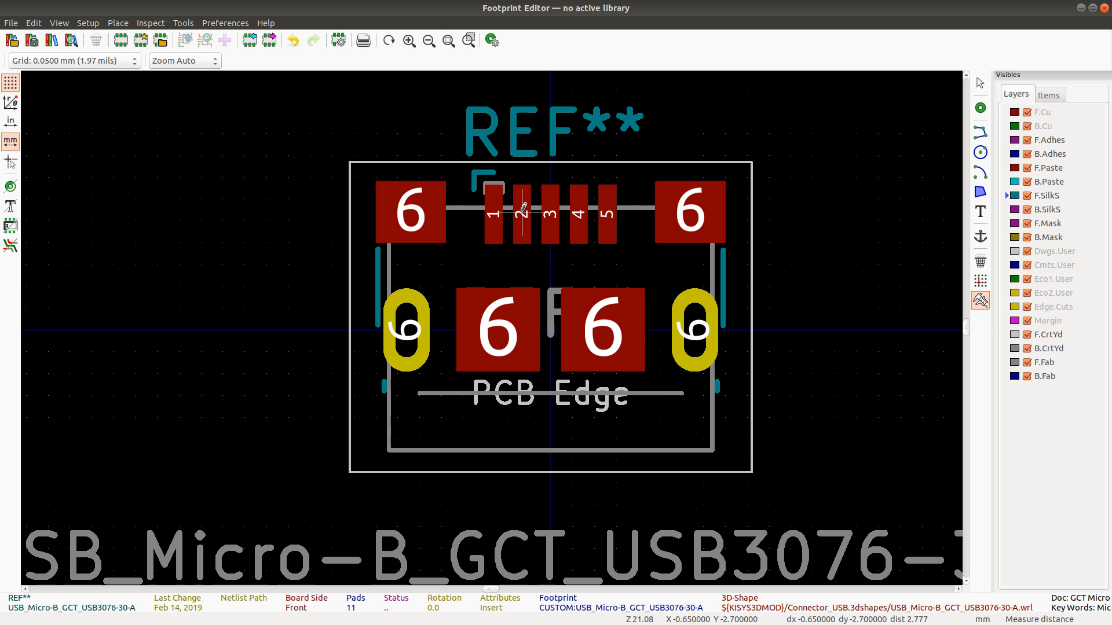
click(522, 211)
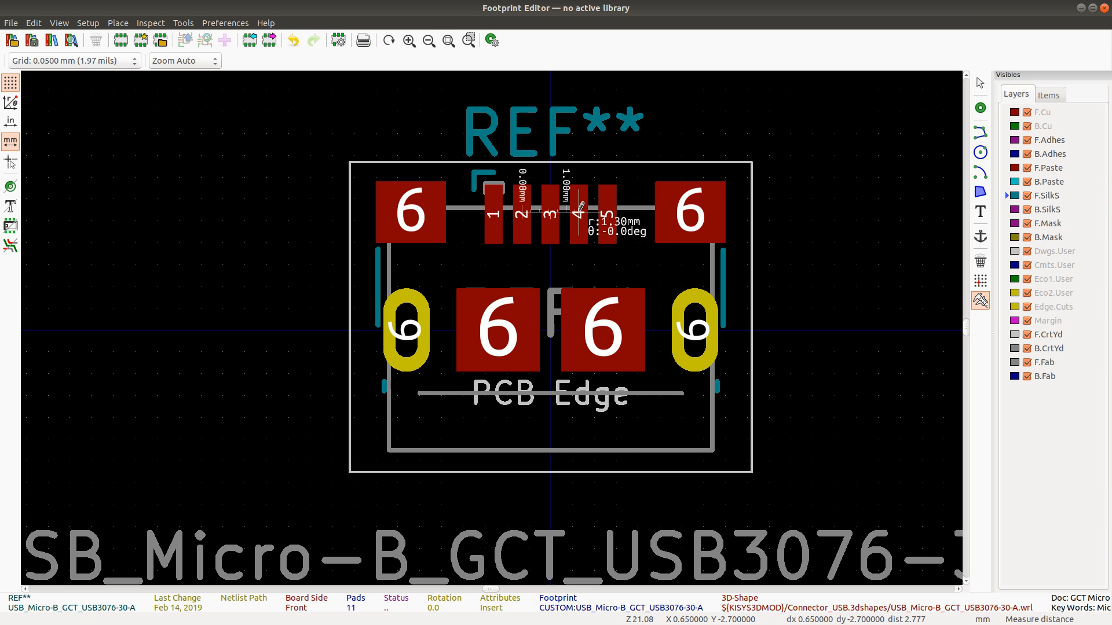
key(Escape)
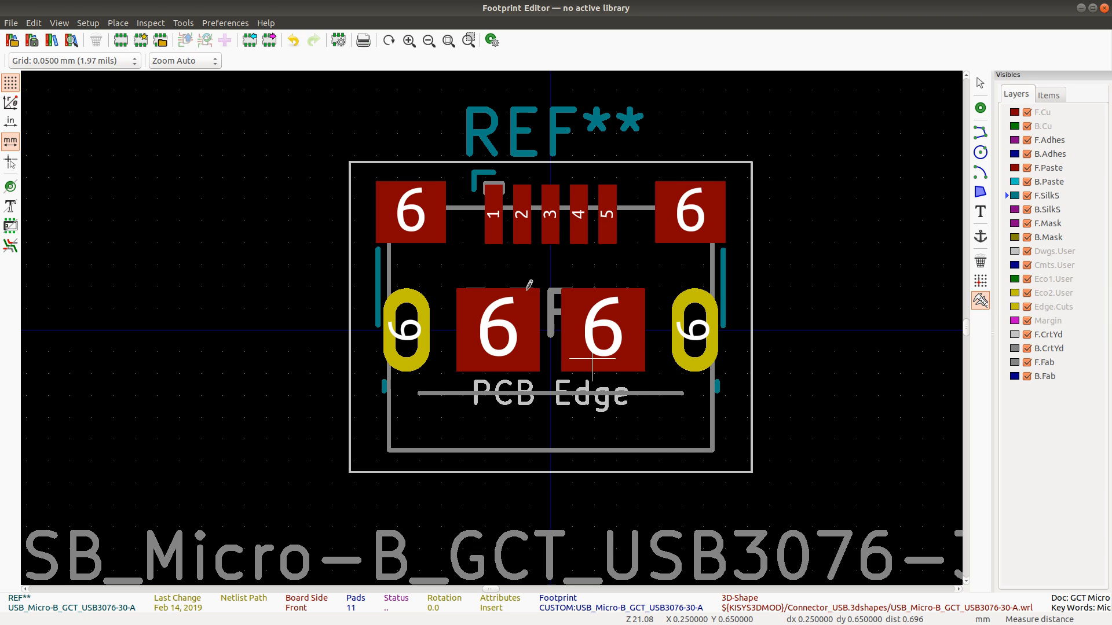
key(Escape)
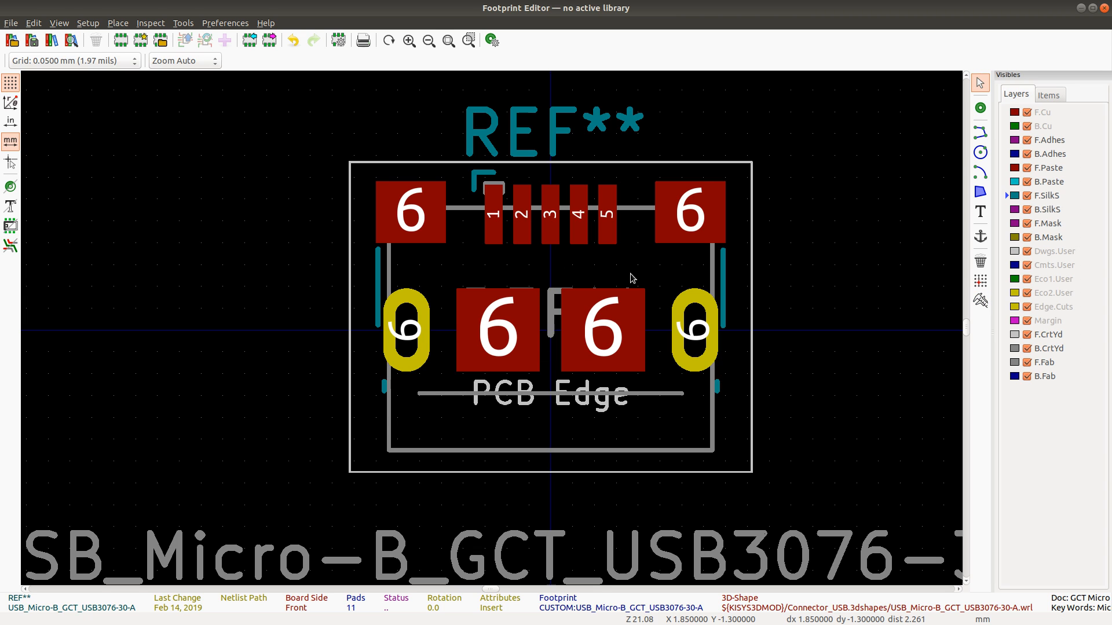
Step: Check the datasheet's PCB layout and calculate the signal pads' vertical centre offset as 3.35-(1.35/2) in the calculator
key(alt+Tab)
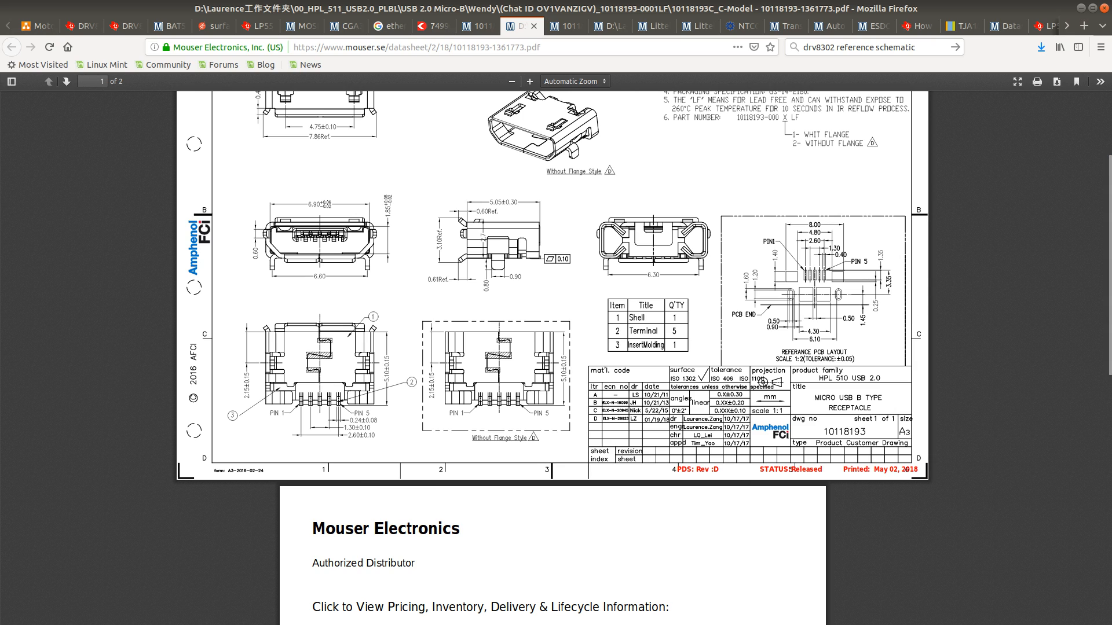
key(alt+Tab)
click(450, 312)
double_click(450, 311)
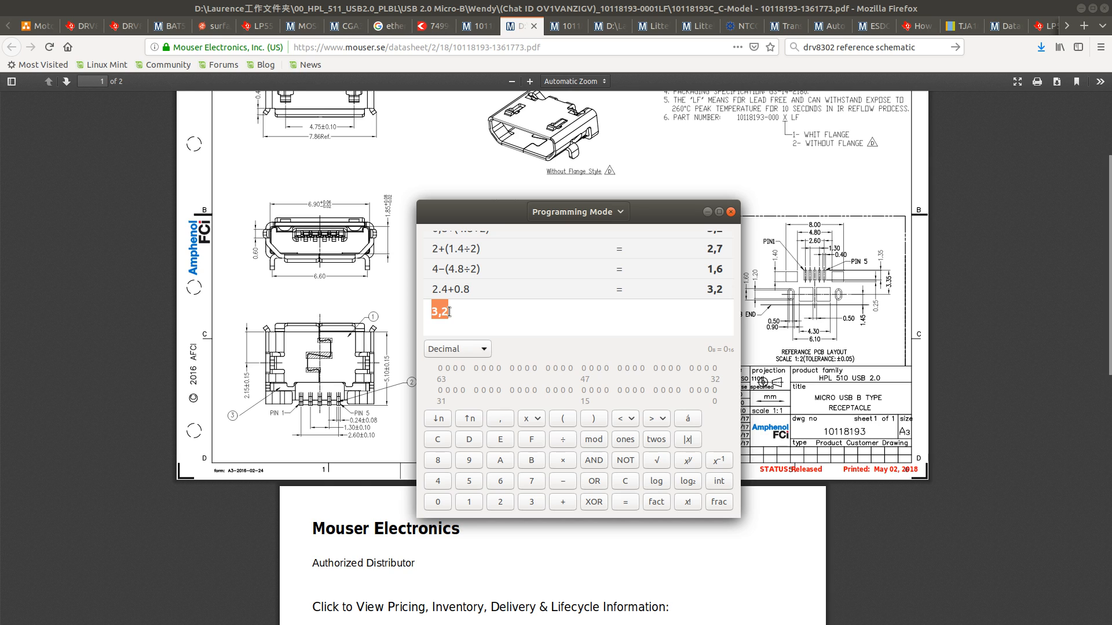
triple_click(531, 321)
text(3.35)
text(-(1.35/2))
key(Return)
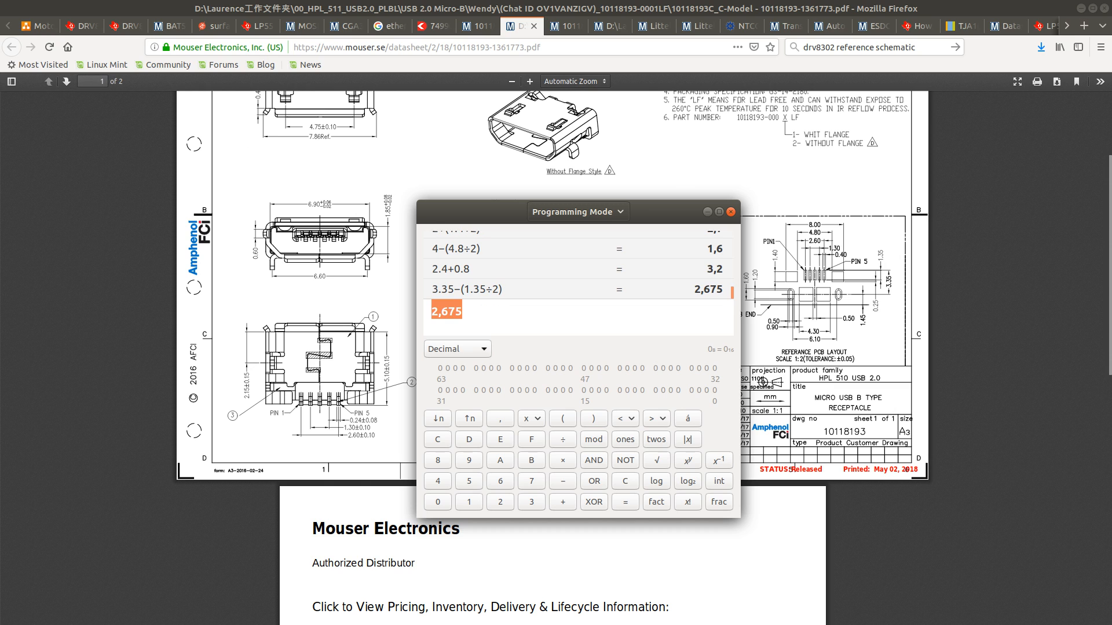
Step: Return to the Footprint Editor and try to set pad 1's Y position to -2,675 mm
key(alt+Tab)
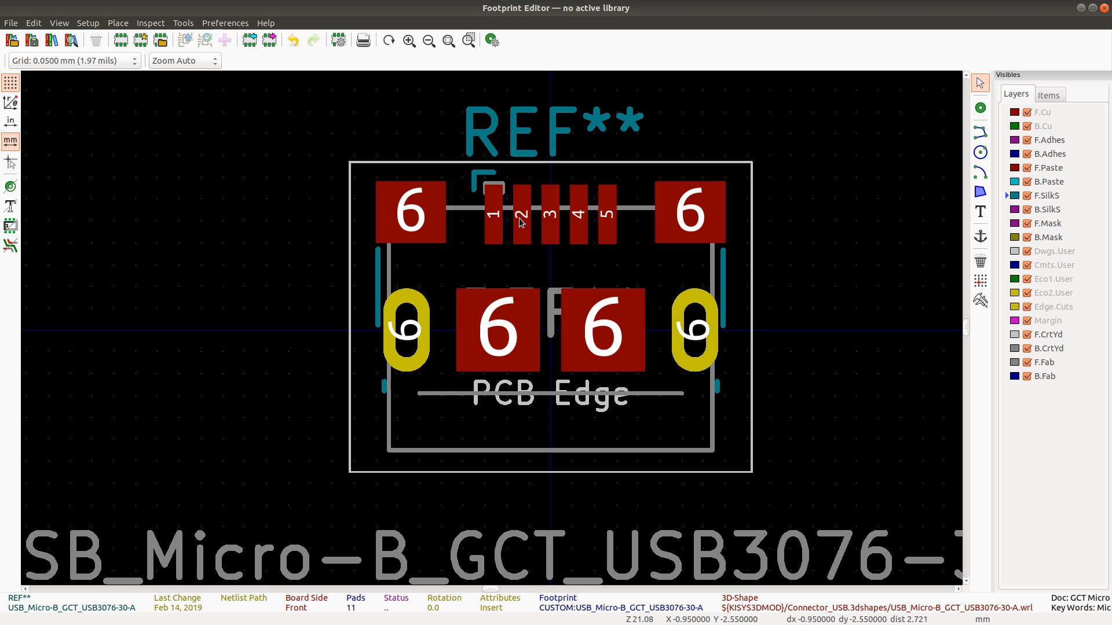
click(495, 226)
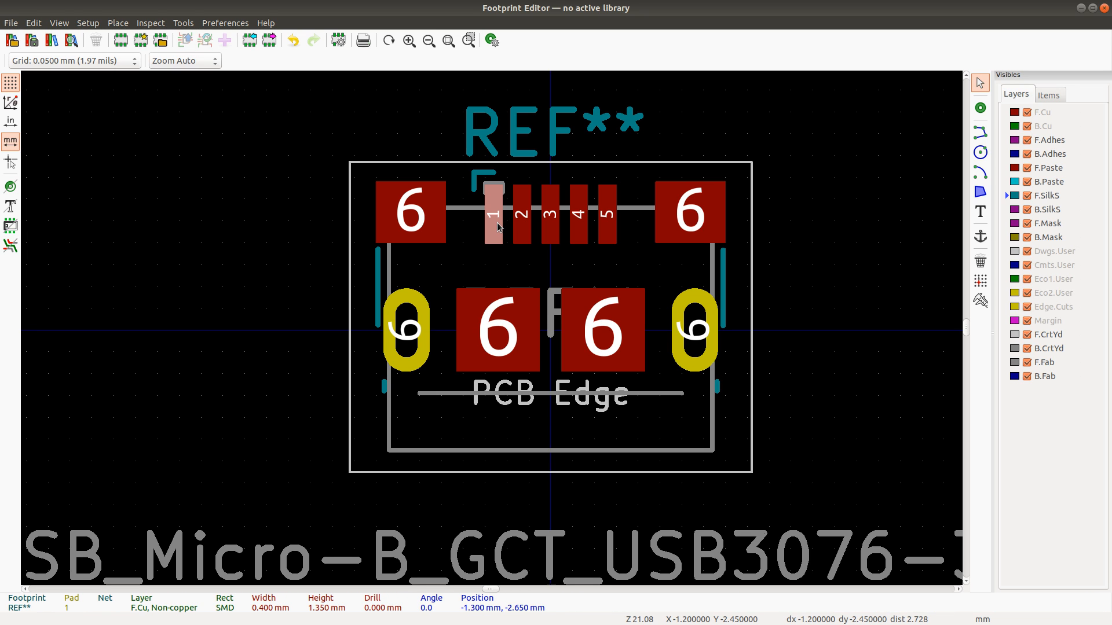
double_click(497, 226)
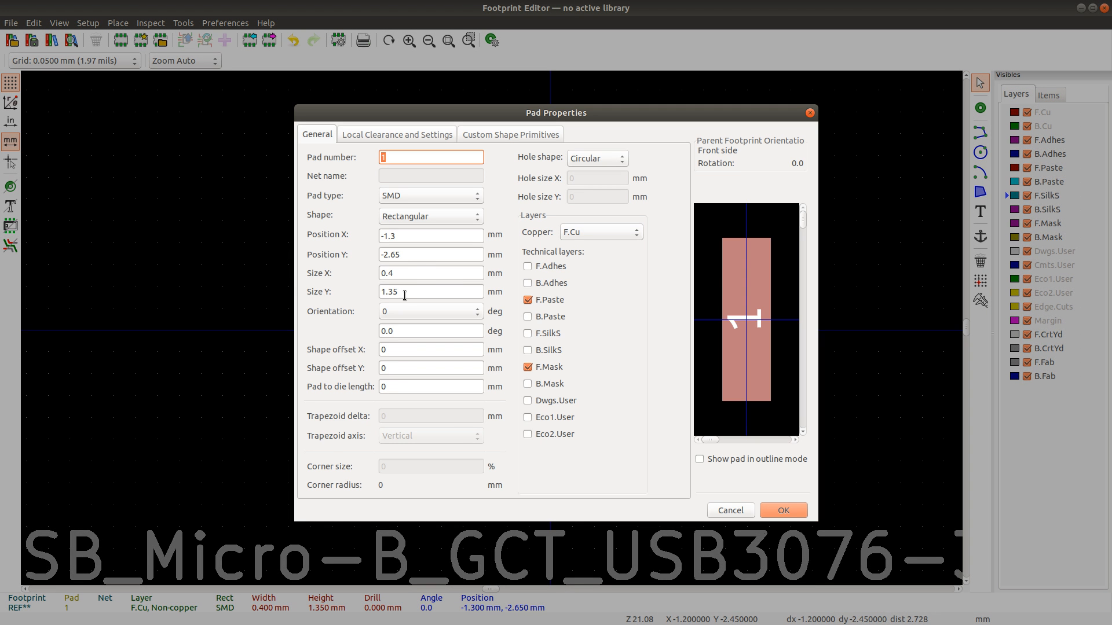
click(414, 254)
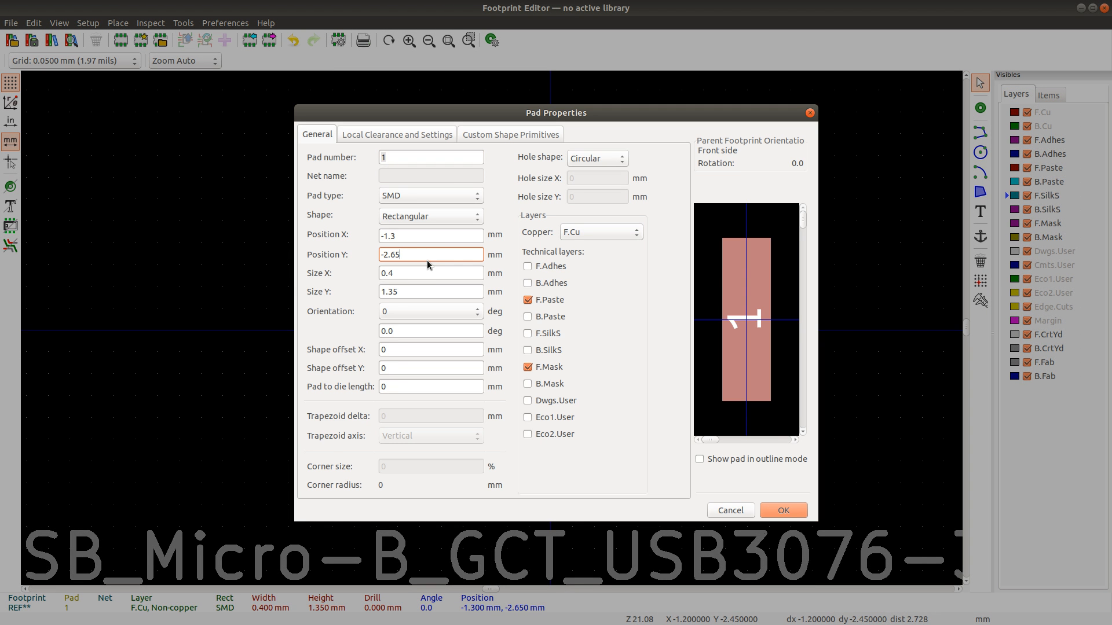
triple_click(387, 257)
text(-2,675)
triple_click(419, 255)
click(783, 510)
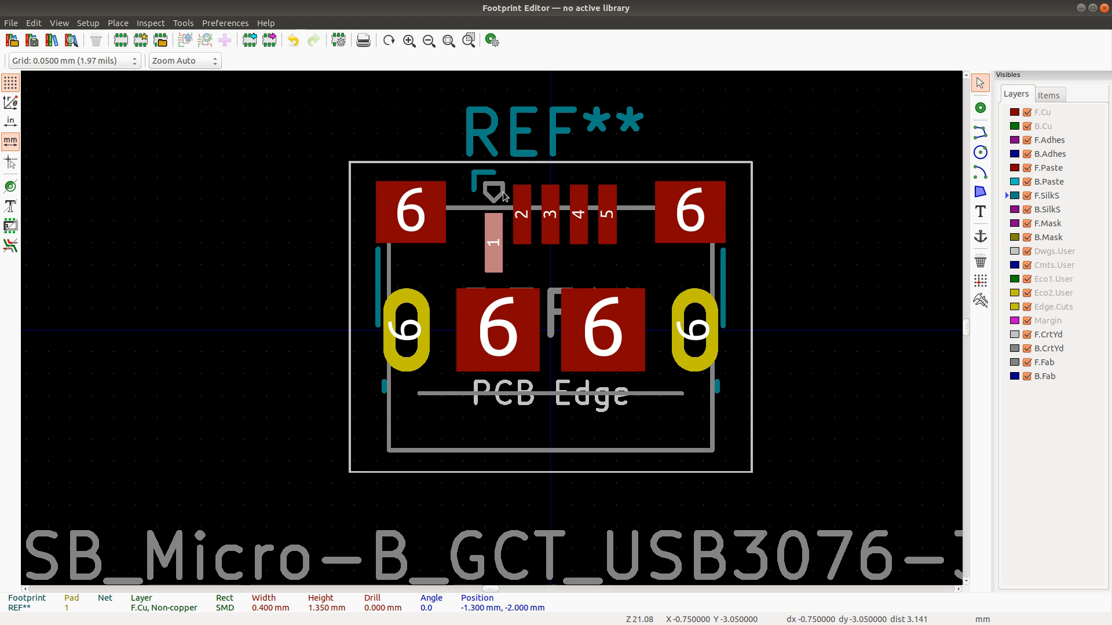
Step: Recheck the calculated pad offset in the calculator against the PCB layout dimensions in the Firefox datasheet
key(alt+Tab)
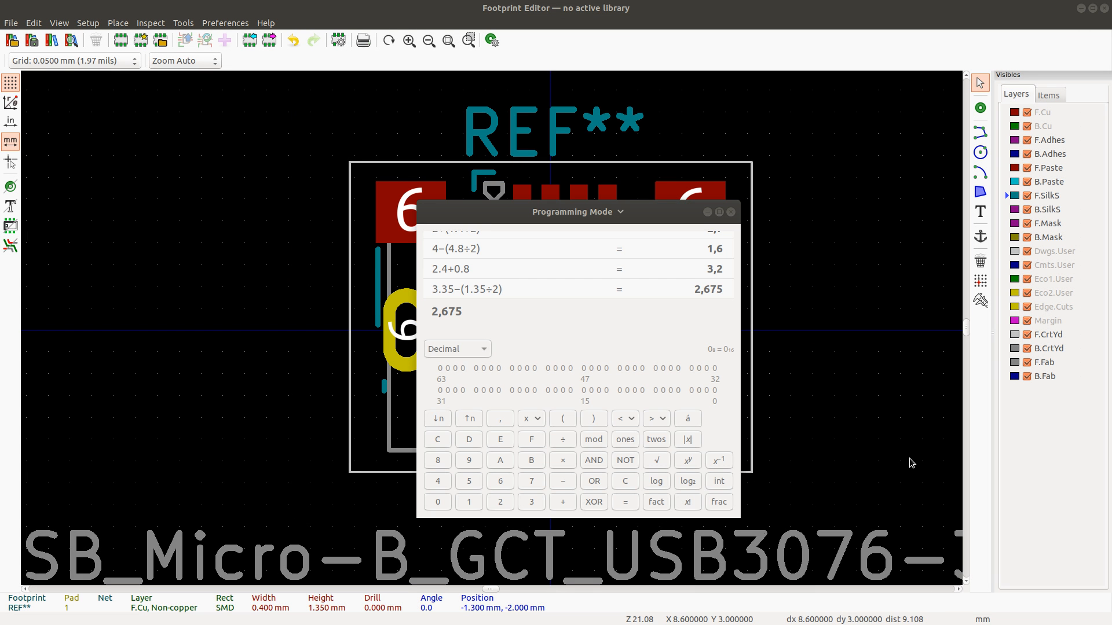
key(alt+Tab)
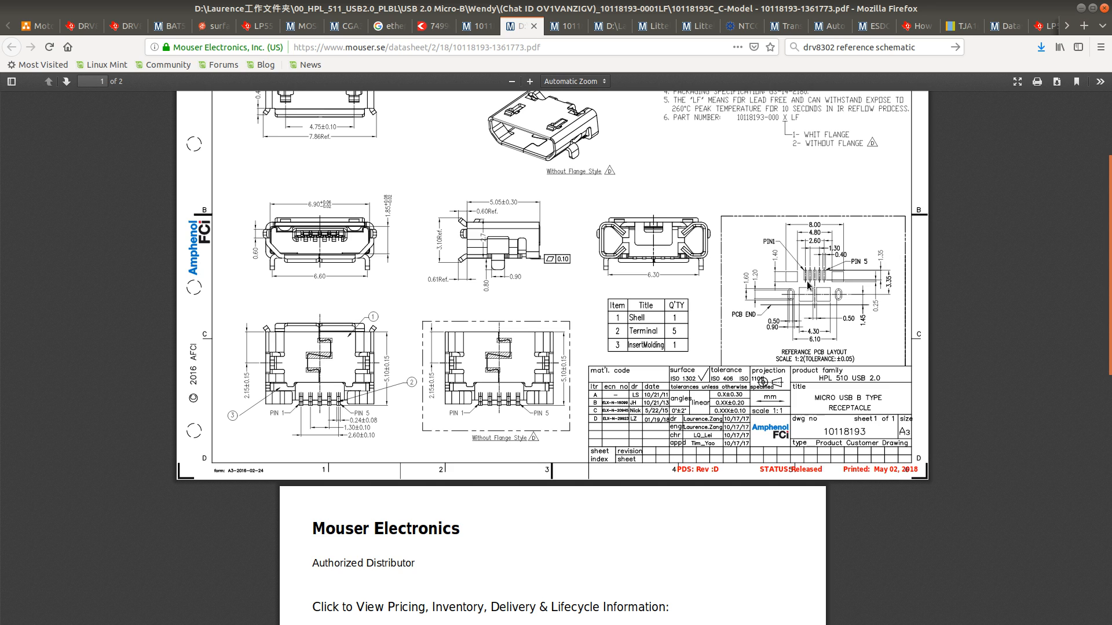
key(alt+Tab)
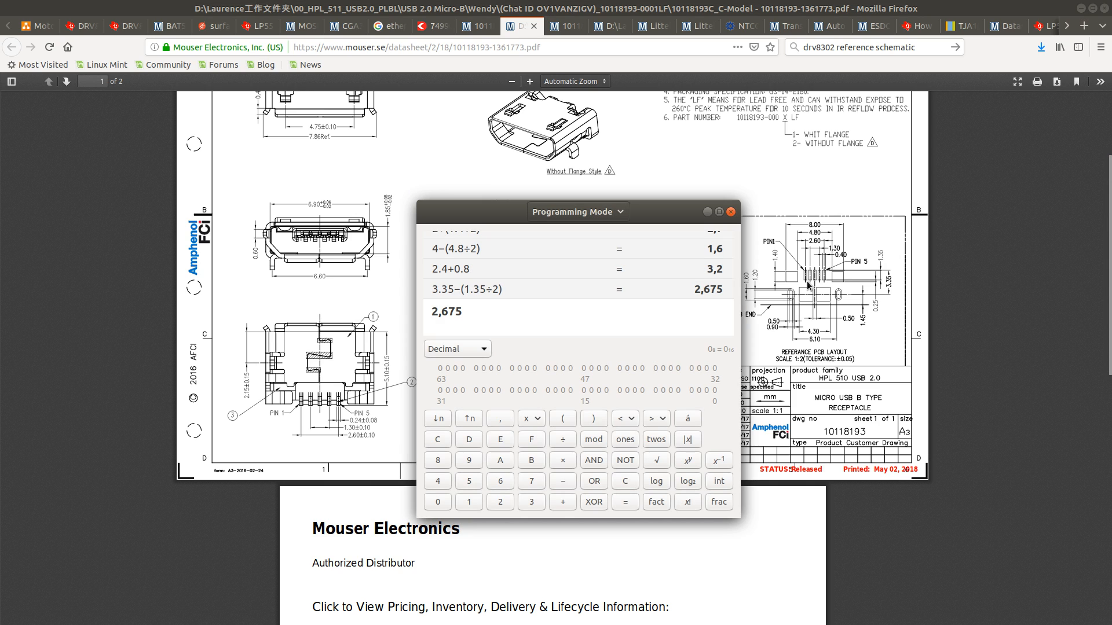
Step: Compare the signal pad dimensions in the datasheet's reference PCB layout with pad 1 in the Footprint Editor
key(alt+Tab)
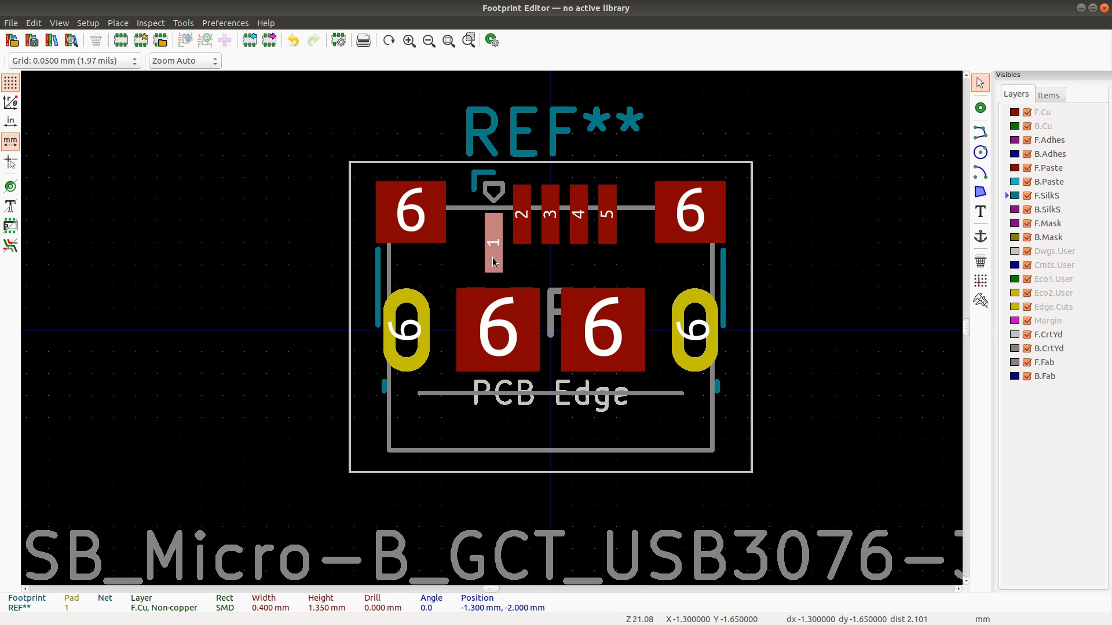
key(alt+Tab)
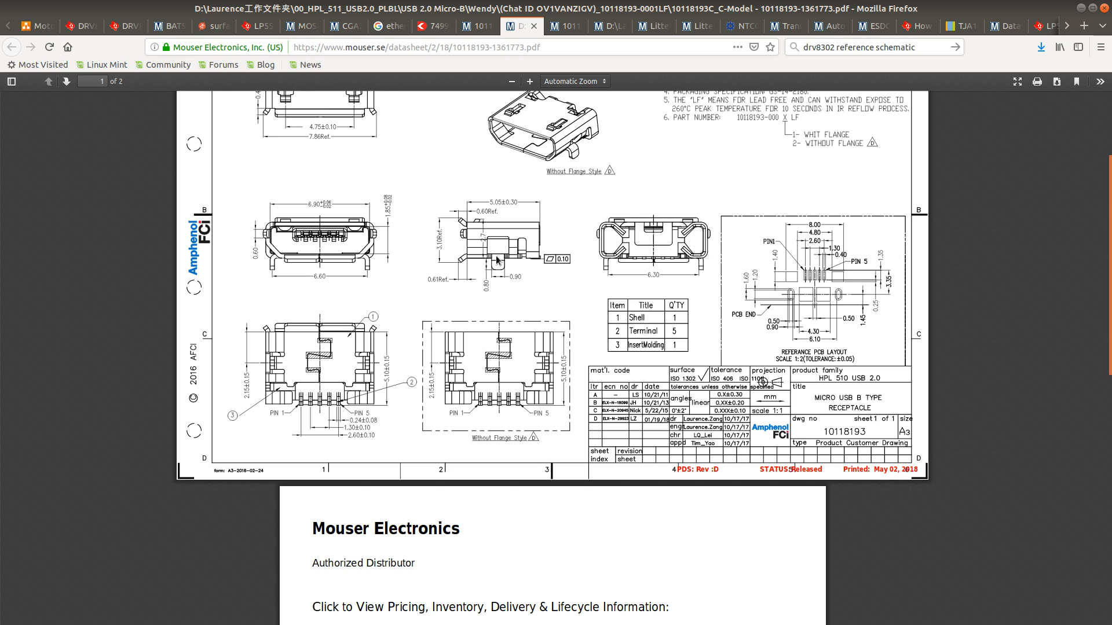
key(alt+Tab)
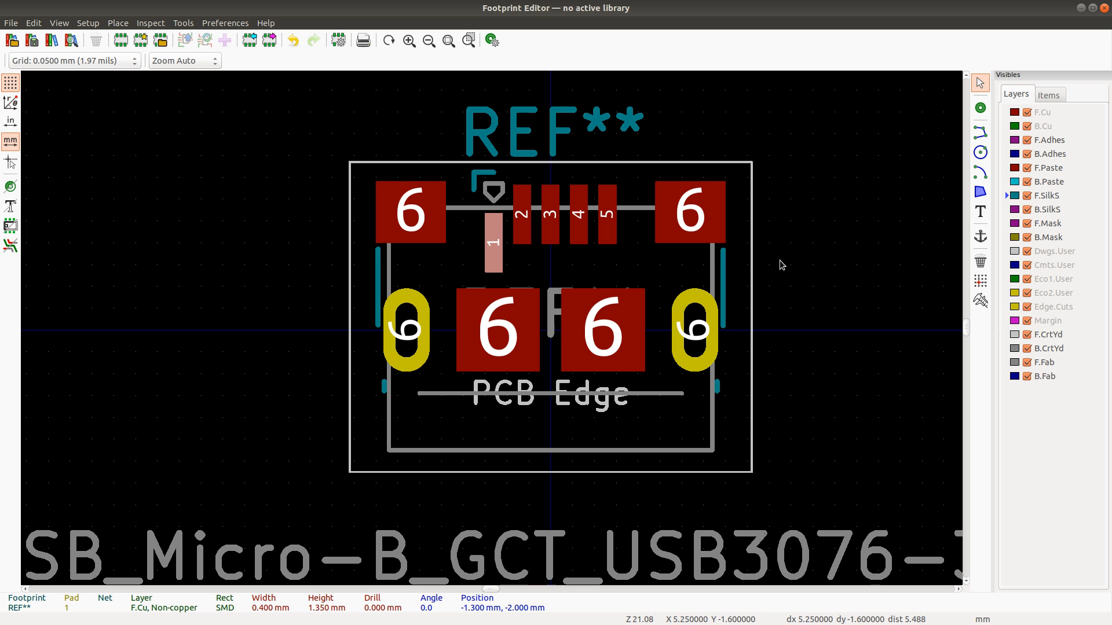
key(alt+Tab)
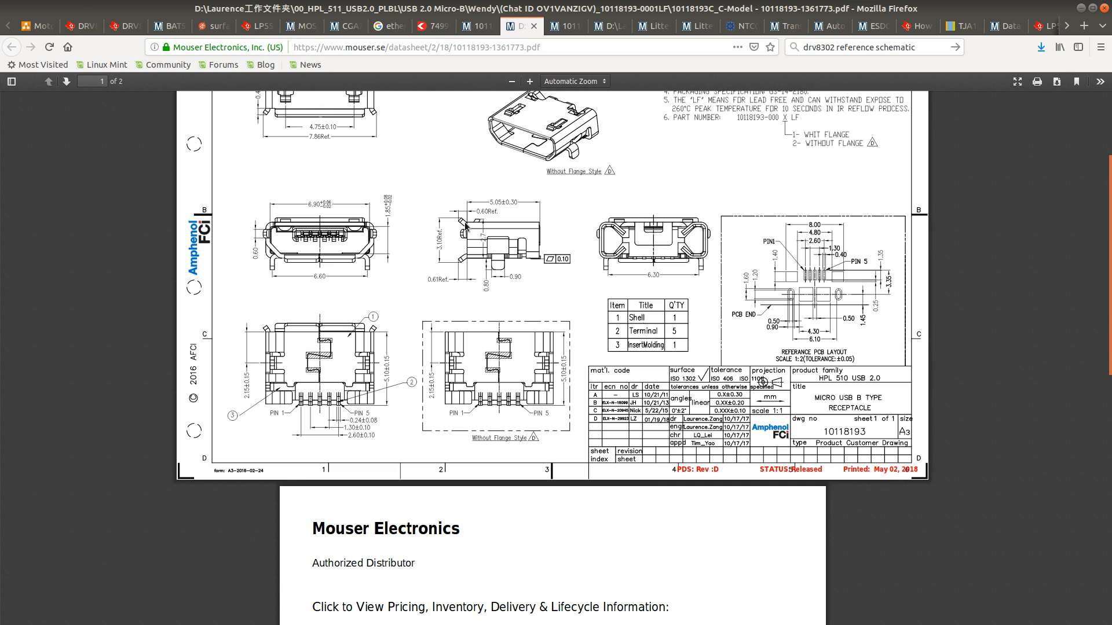
key(alt+Tab)
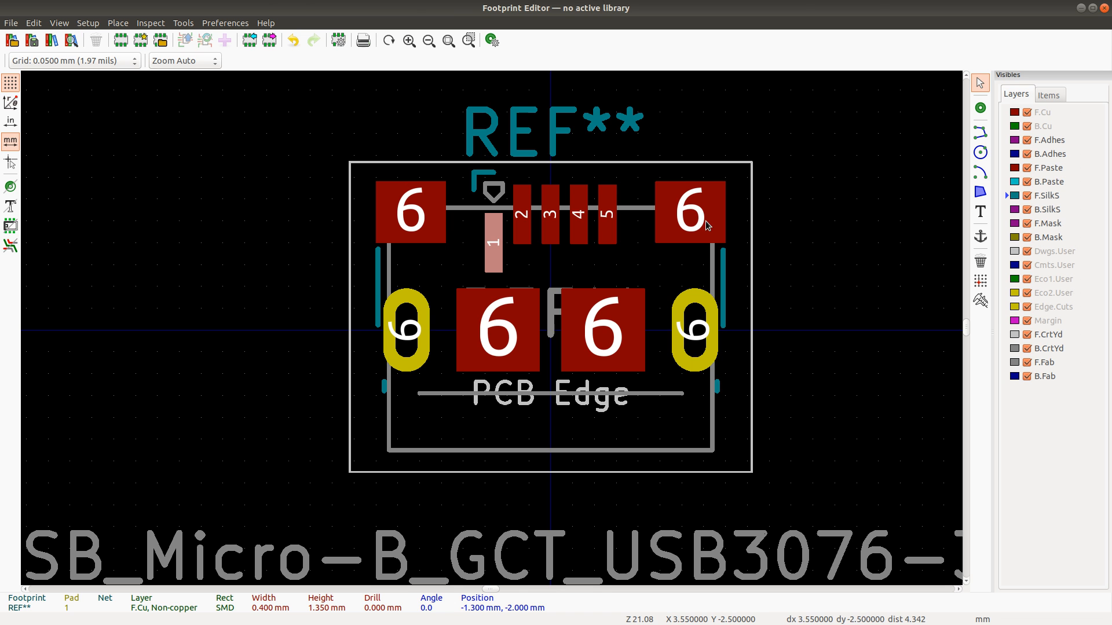
key(alt+Tab)
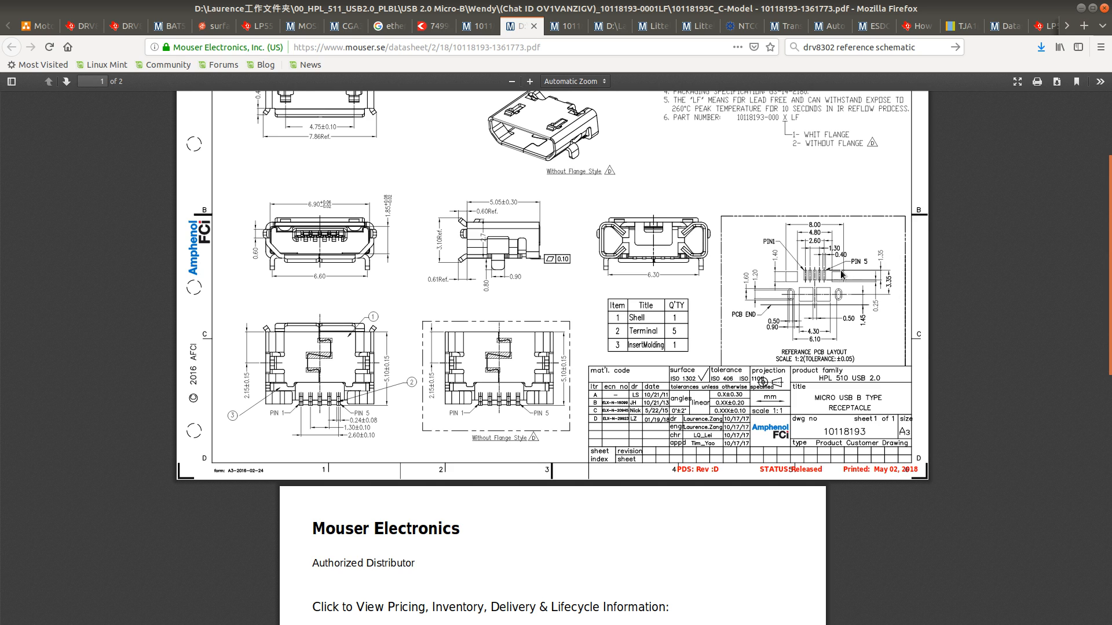
key(alt+Tab)
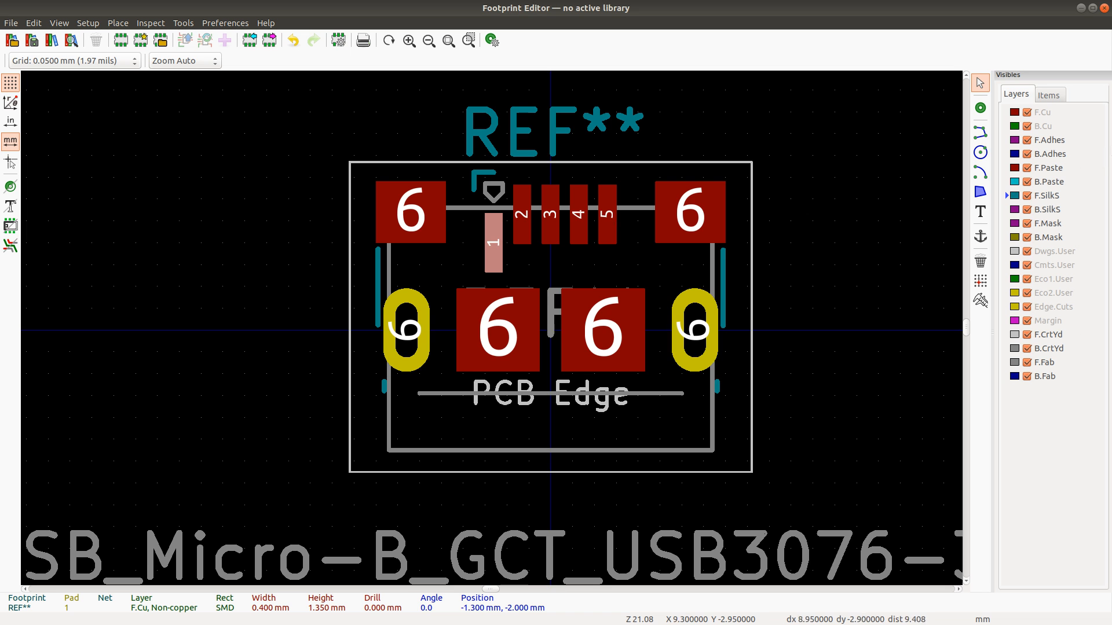
Step: Measure vertically from the origin axis past the upper end of pad 1, and undo pad 1's last move
click(983, 297)
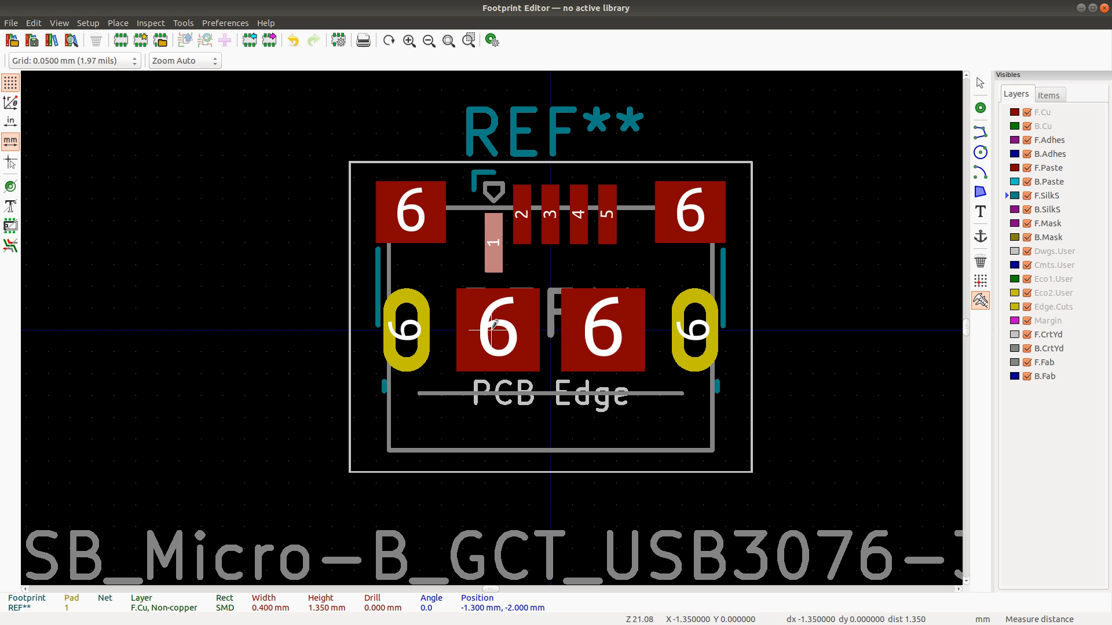
drag(492, 328, 499, 175)
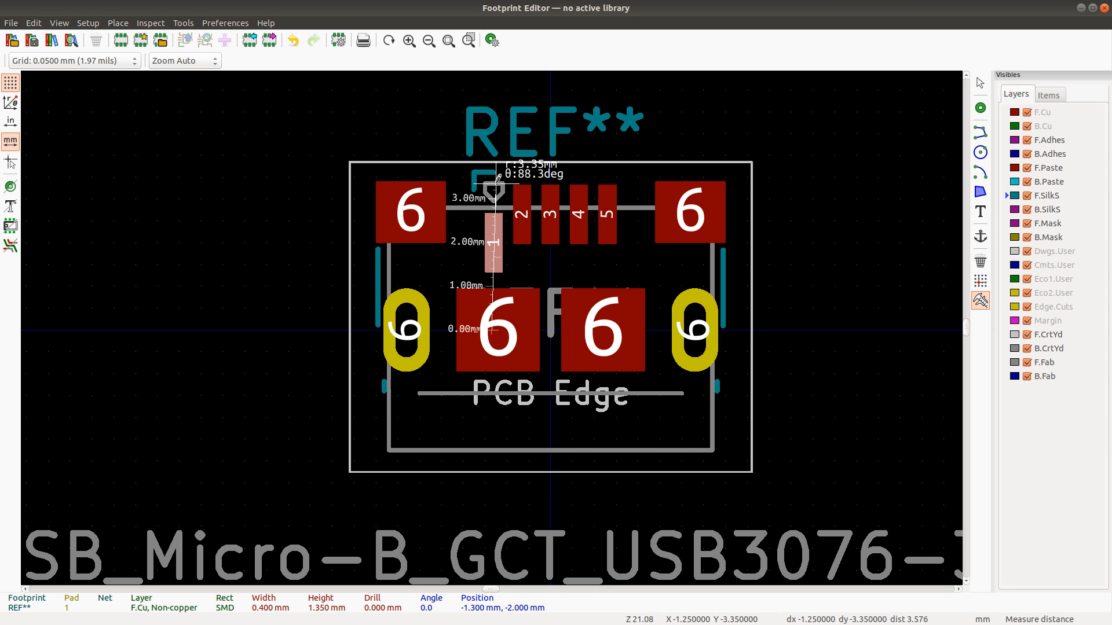
key(Escape)
key(Escape)
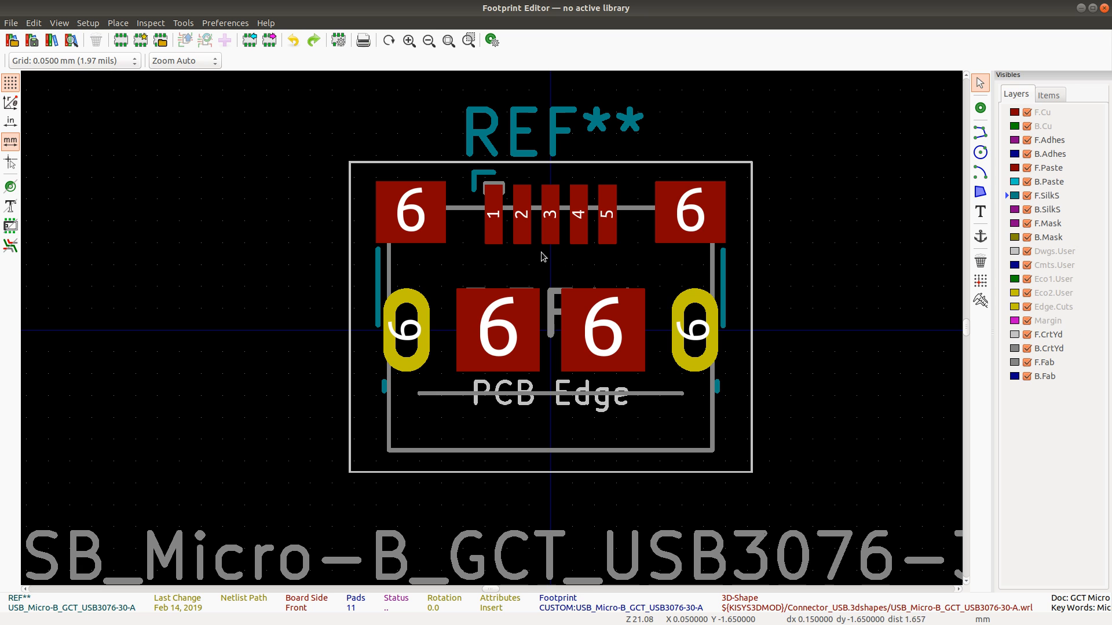
Step: Check the pin row's vertical dimensions in the datasheet layout and the pad centre calculation in the calculator, and return to the Footprint Editor
key(alt+Tab)
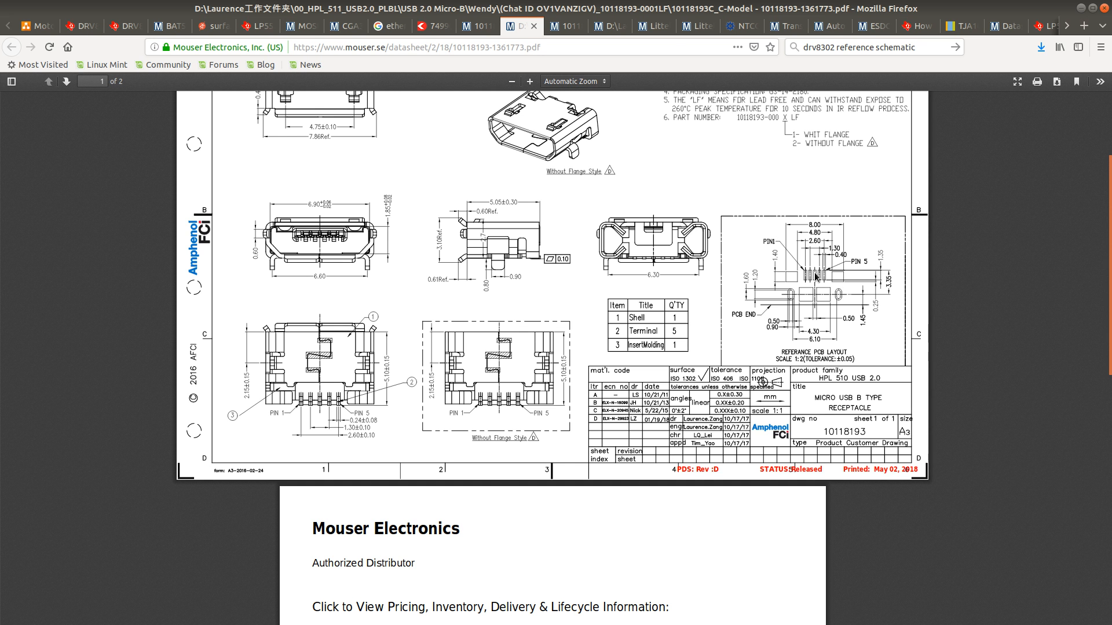
key(alt)
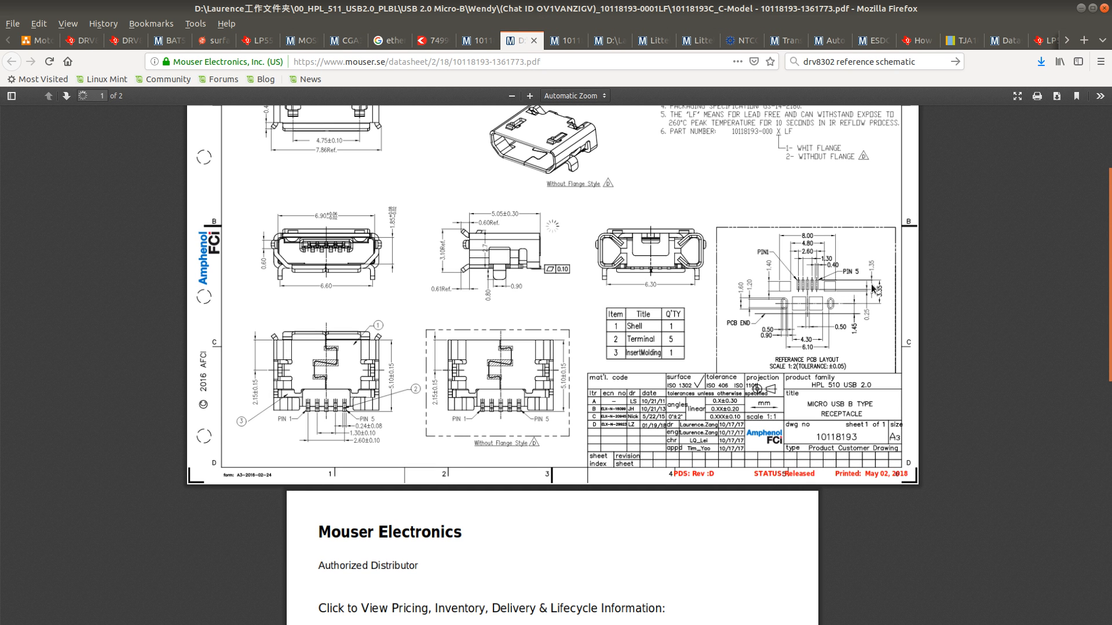
key(alt)
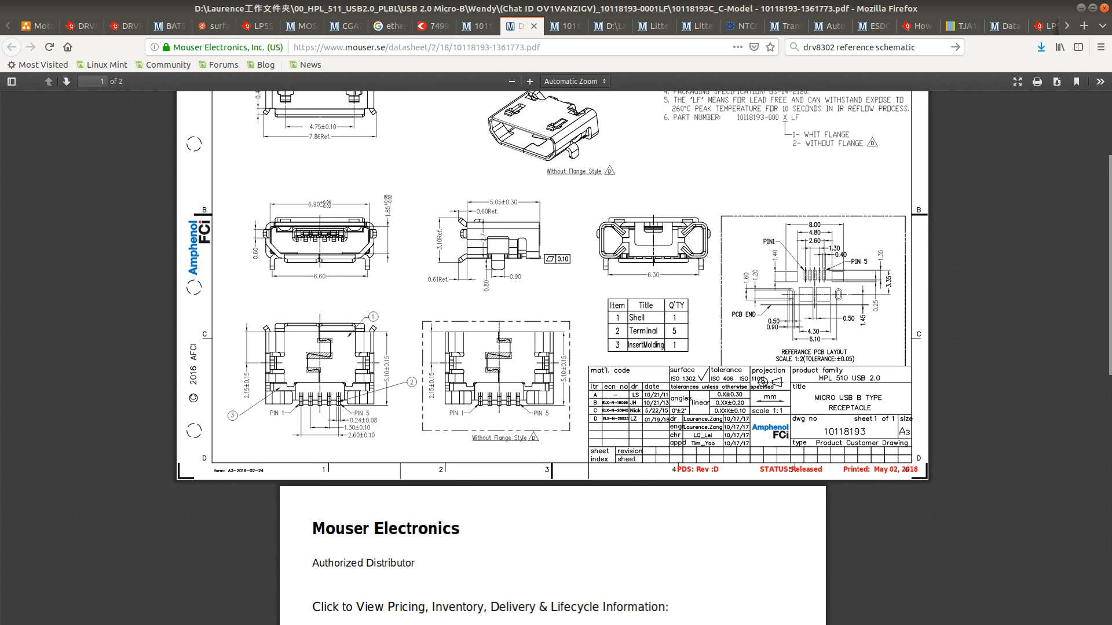
key(alt+Tab)
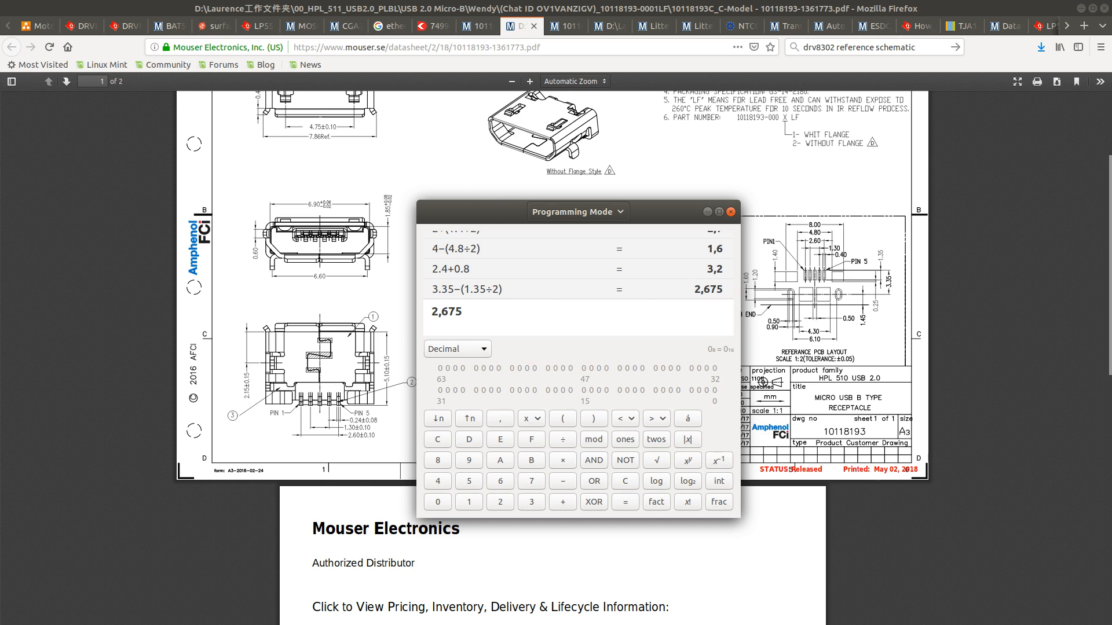
key(alt+Tab)
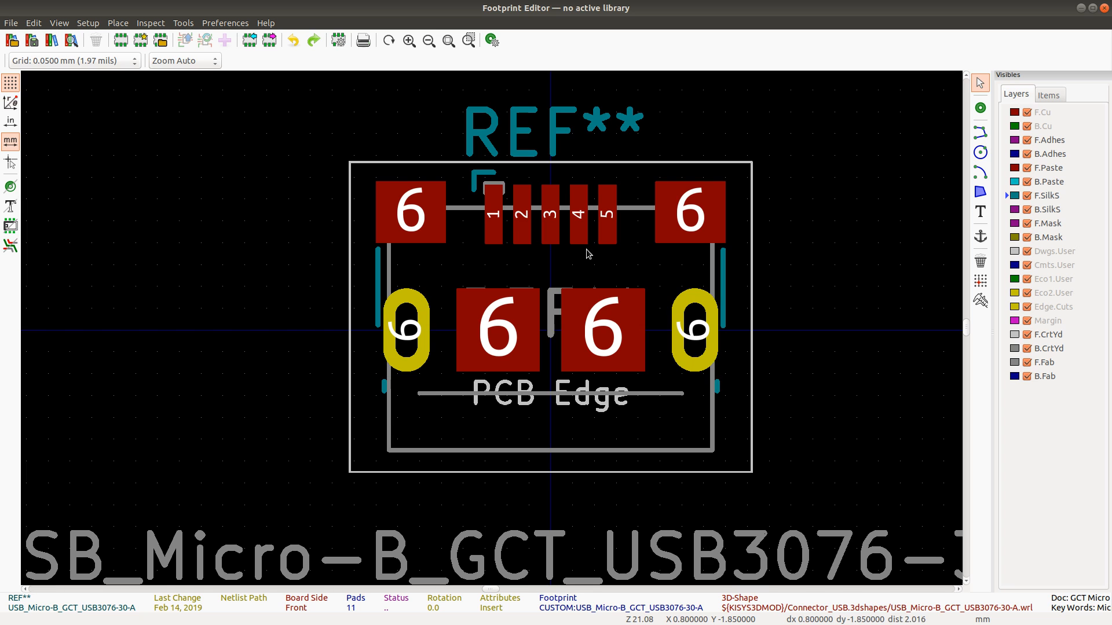
Step: Measure the vertical distance from the origin axis to the centre of pad 1
click(489, 217)
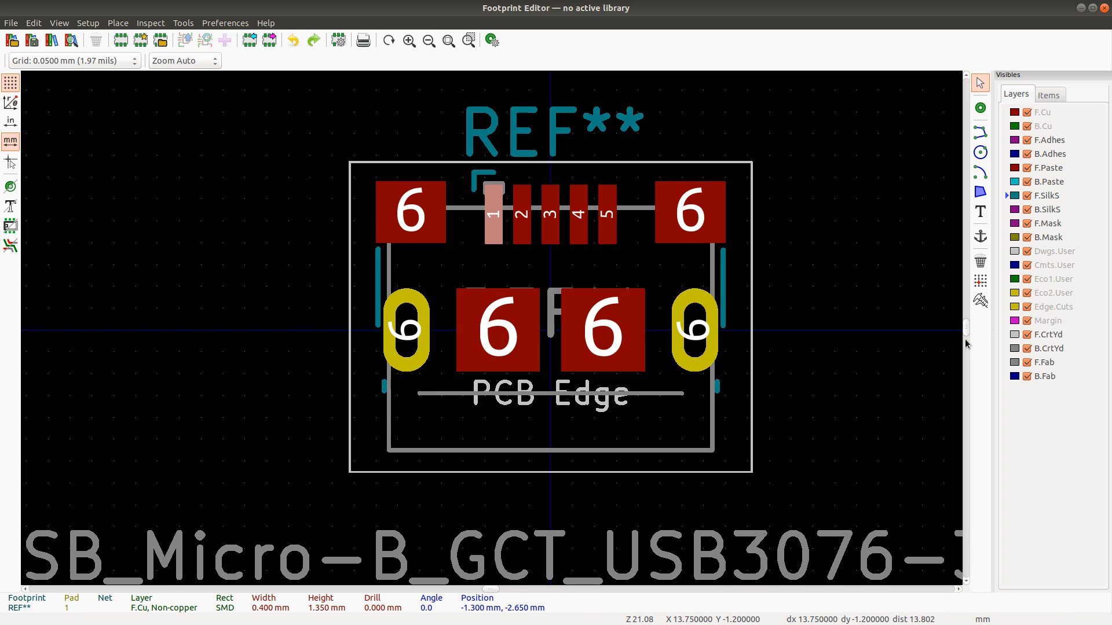
click(981, 300)
click(492, 332)
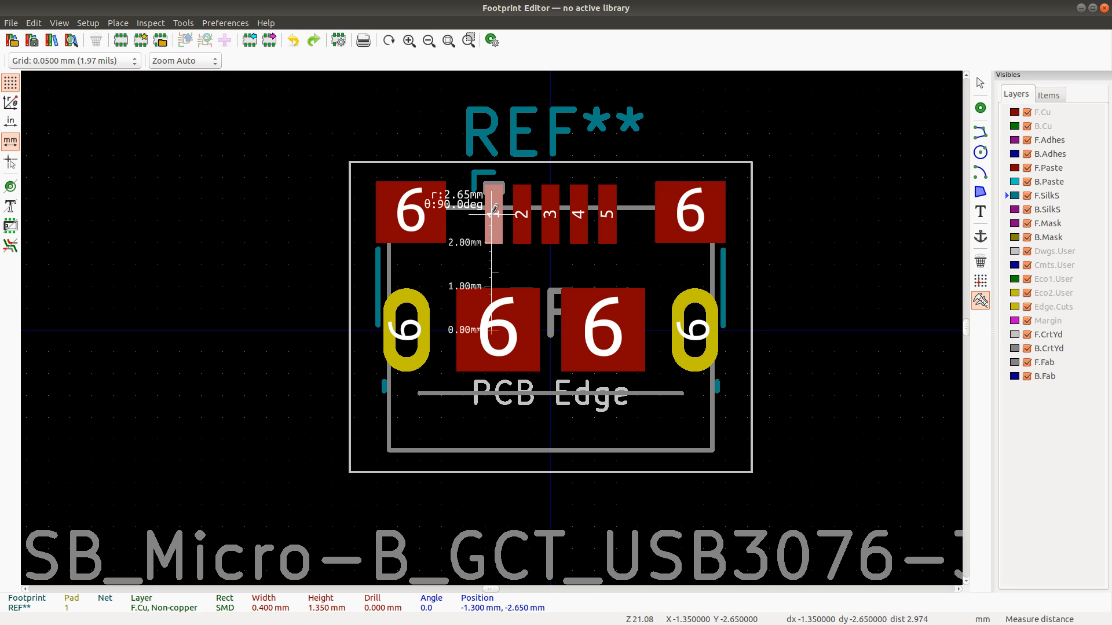
key(Escape)
key(Escape)
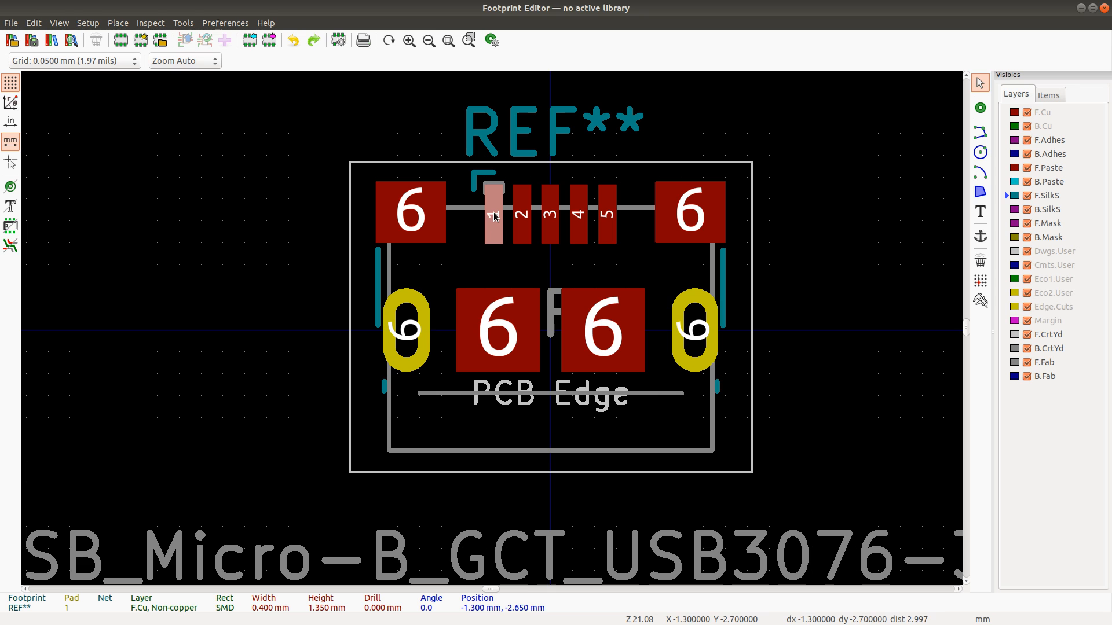
Step: Set pad 1's Y position to -2.675 mm in its pad properties
double_click(498, 231)
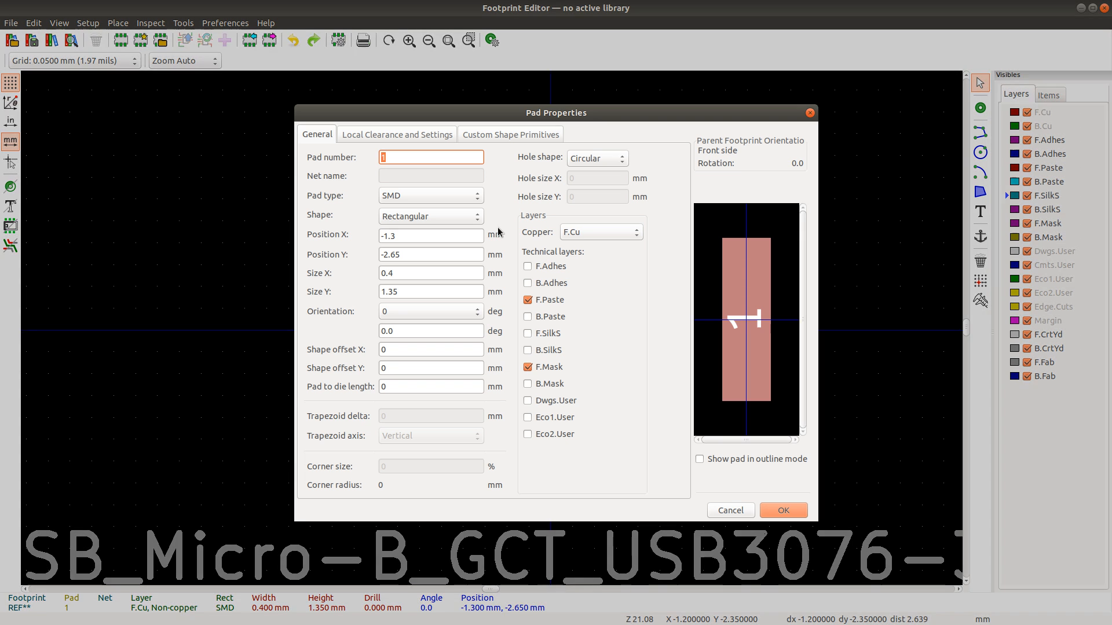
click(397, 253)
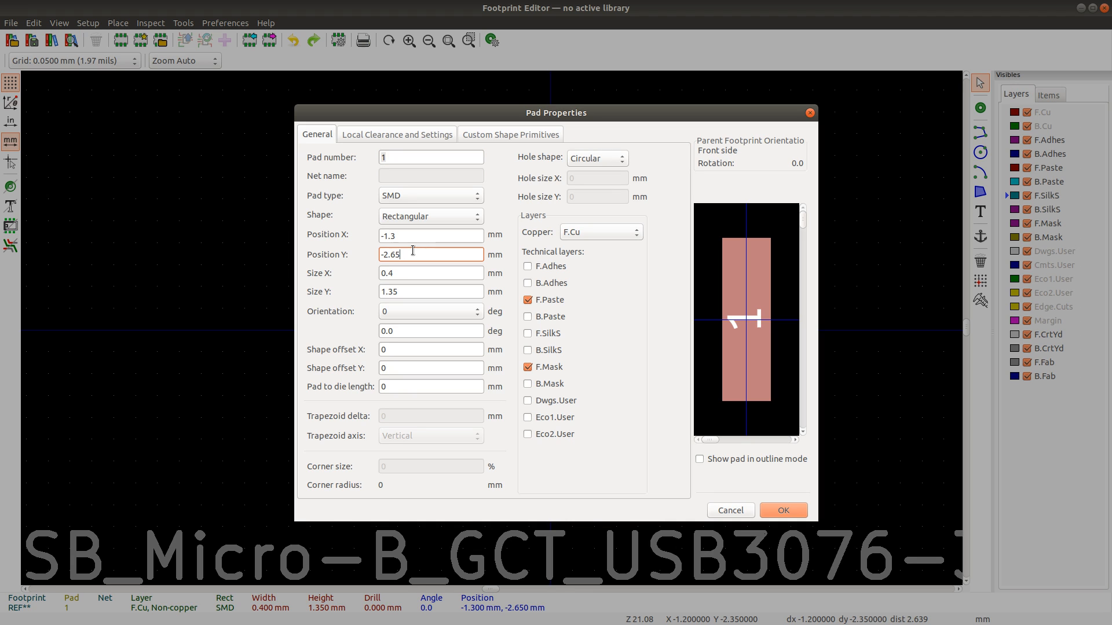
key(ctrl+a)
text(-2,675)
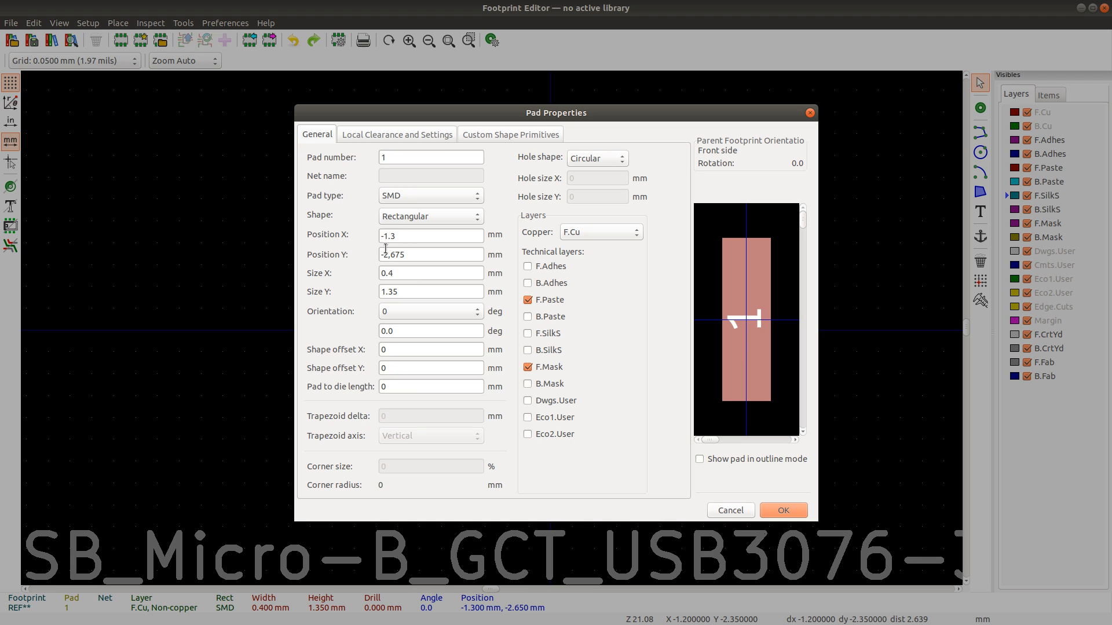
scroll(759, 326, down, 2)
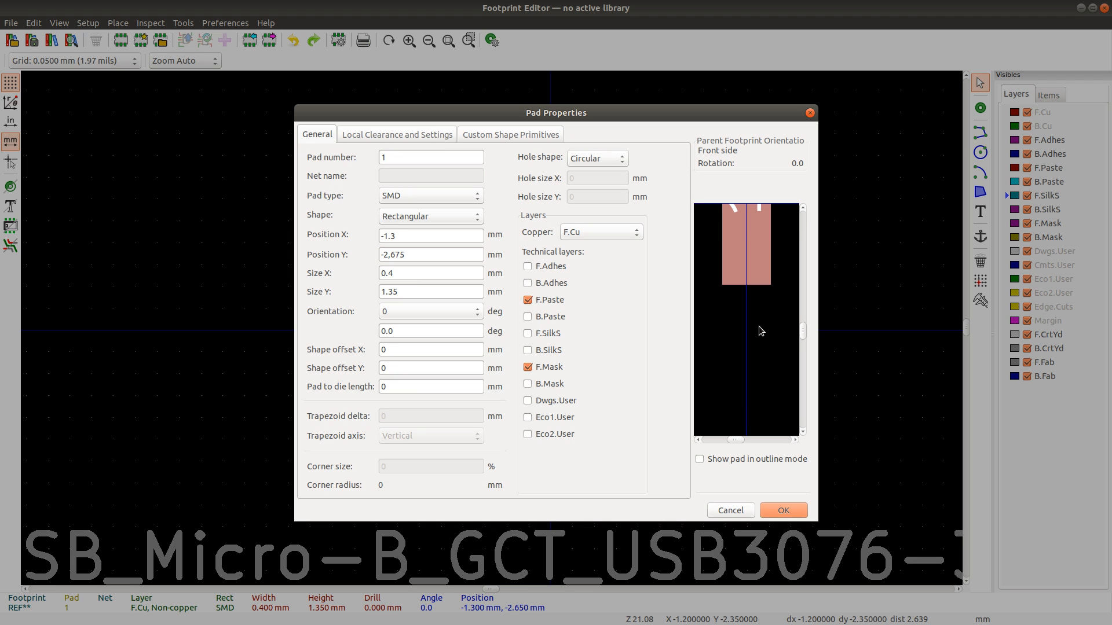
click(390, 255)
text(.)
key(ctrl+a)
click(794, 512)
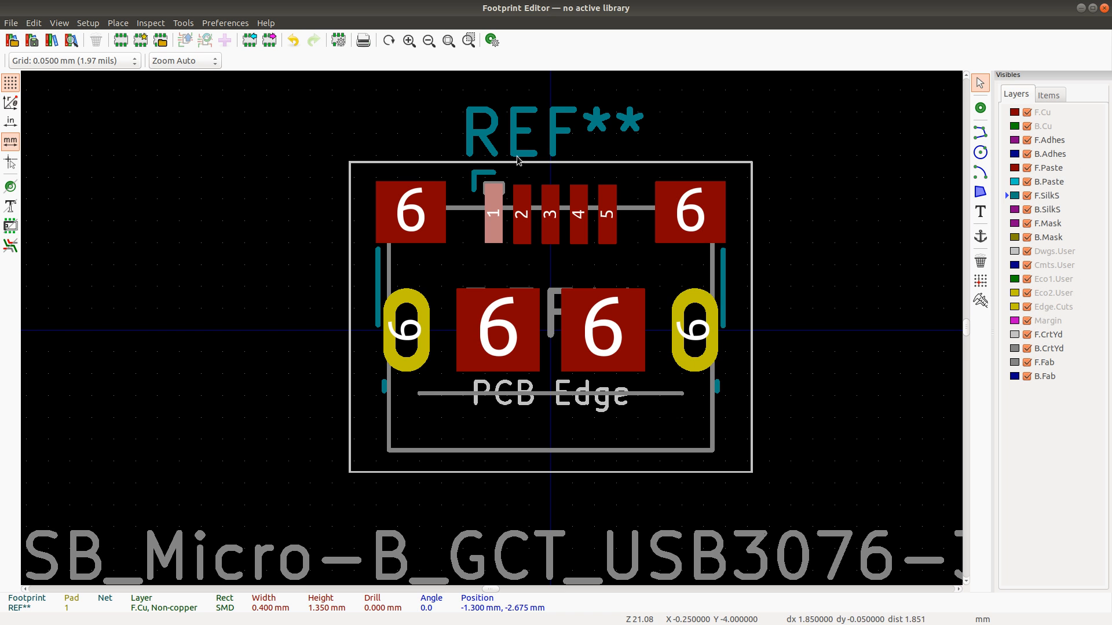
Step: Set pad 2's Y position to -2.675 mm in its pad properties
click(519, 214)
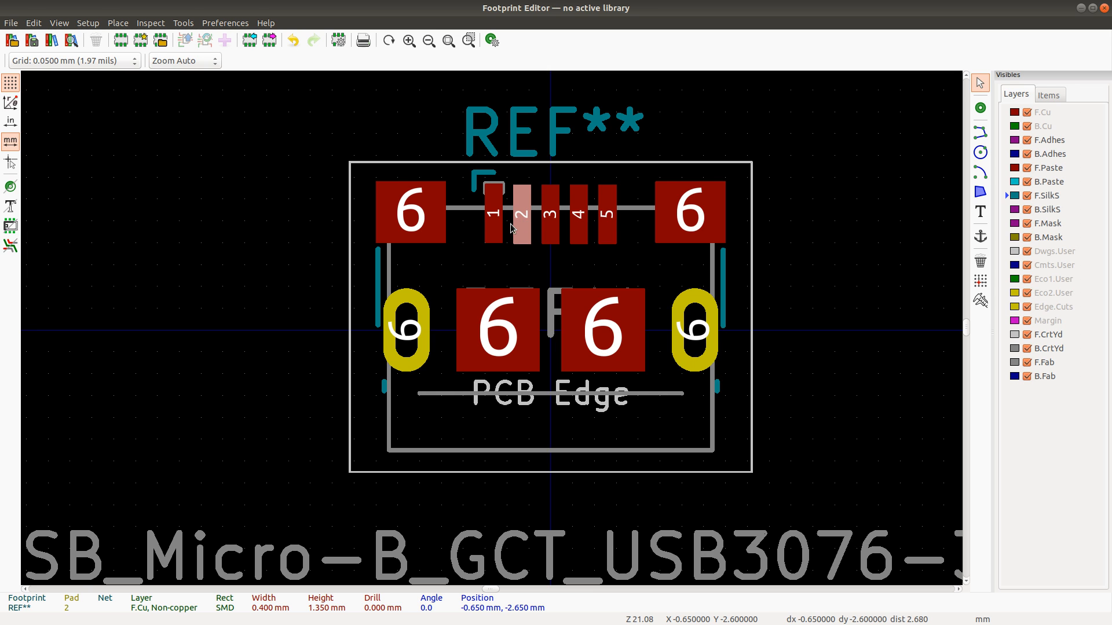
double_click(510, 224)
click(403, 254)
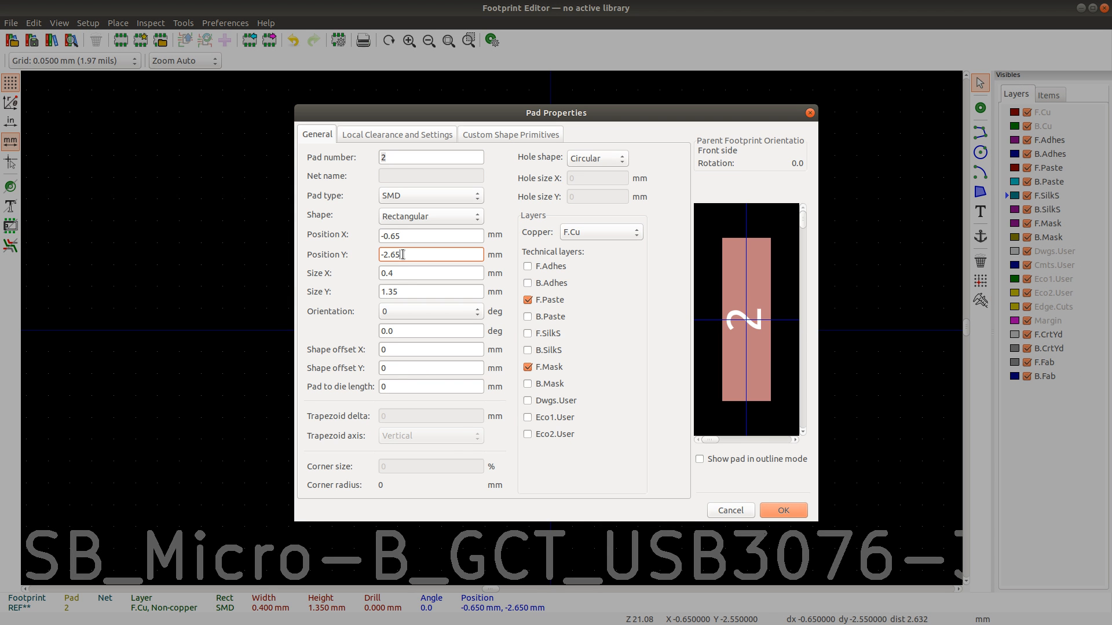
key(BackSpace)
text(75)
click(789, 511)
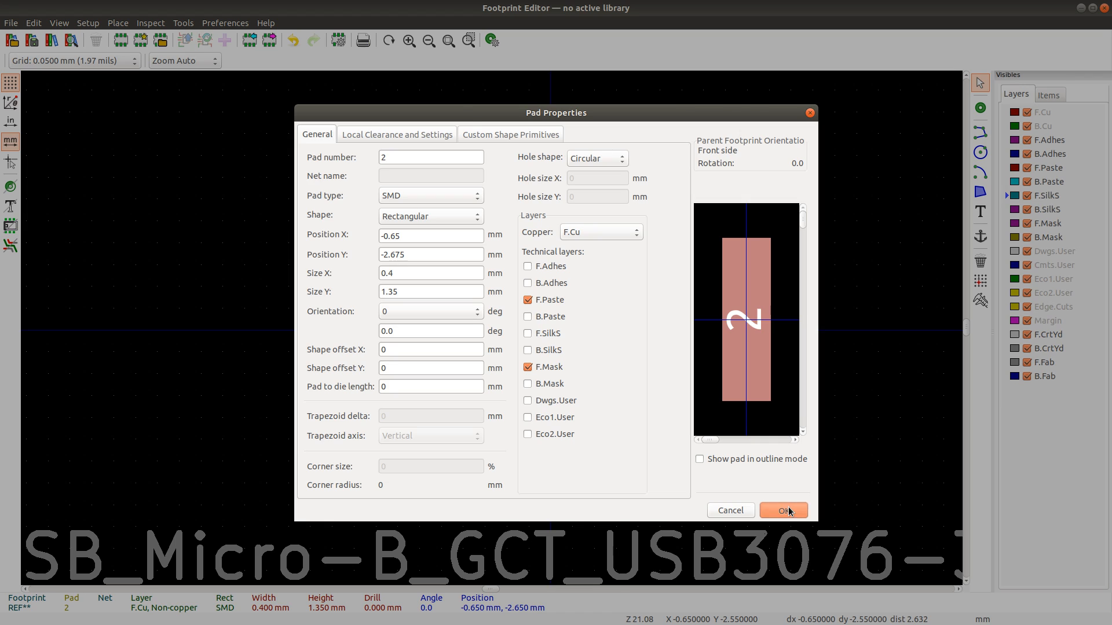
Step: Set pad 3's Y position to -2.675 mm in its pad properties
click(554, 228)
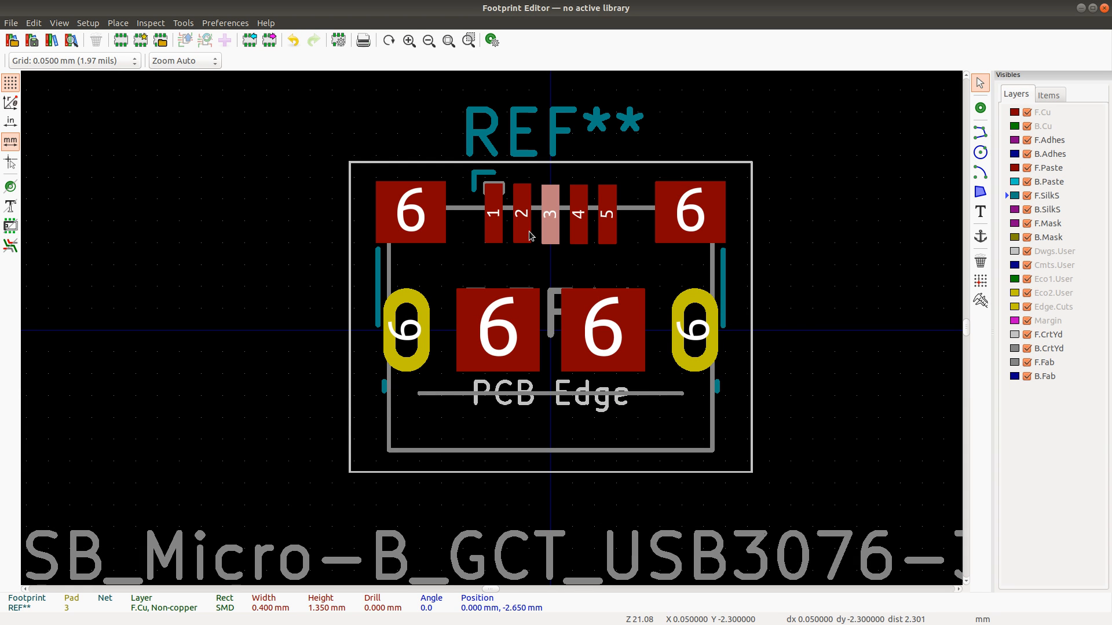
key(e)
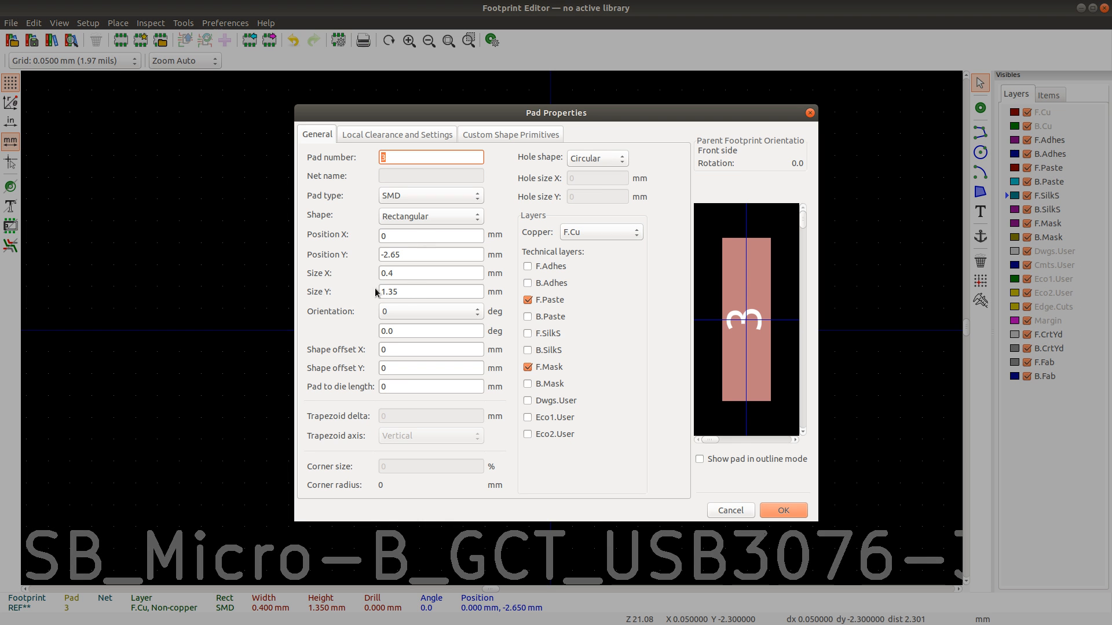
click(410, 254)
key(BackSpace)
text(75)
click(783, 504)
Step: Set pad 4's Y position to -2.675 mm in its pad properties
click(582, 217)
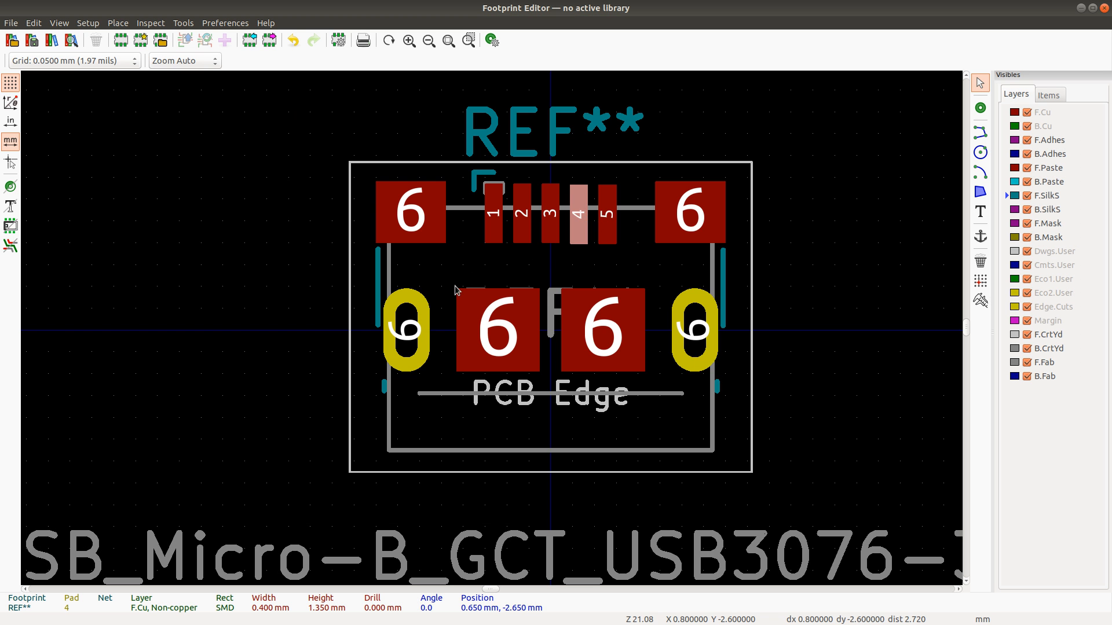
key(e)
triple_click(409, 255)
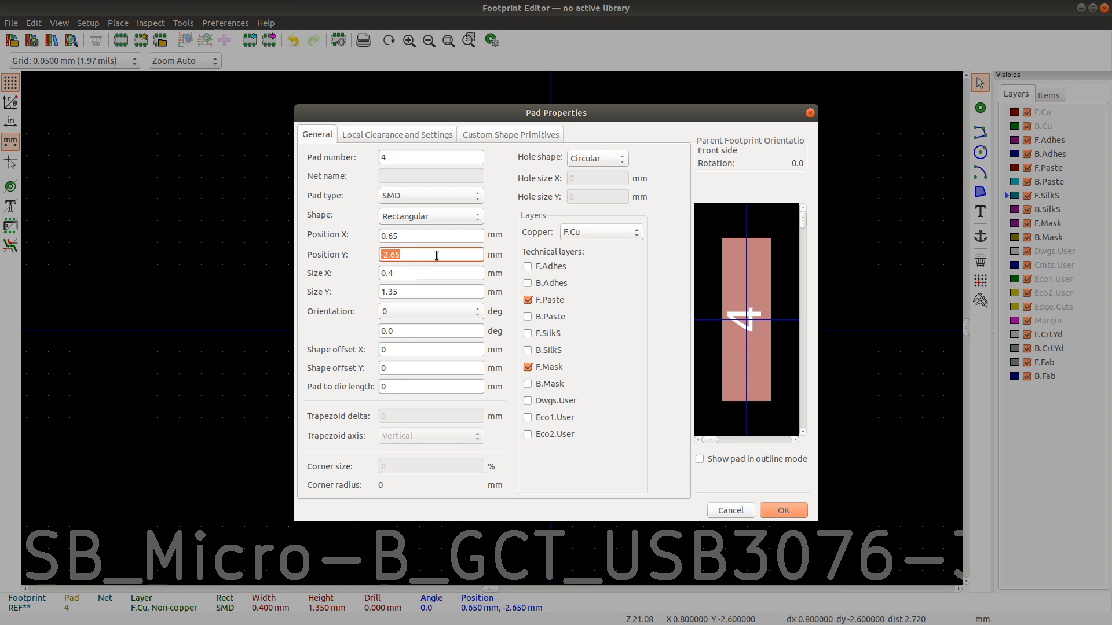
text(-2.675)
click(783, 510)
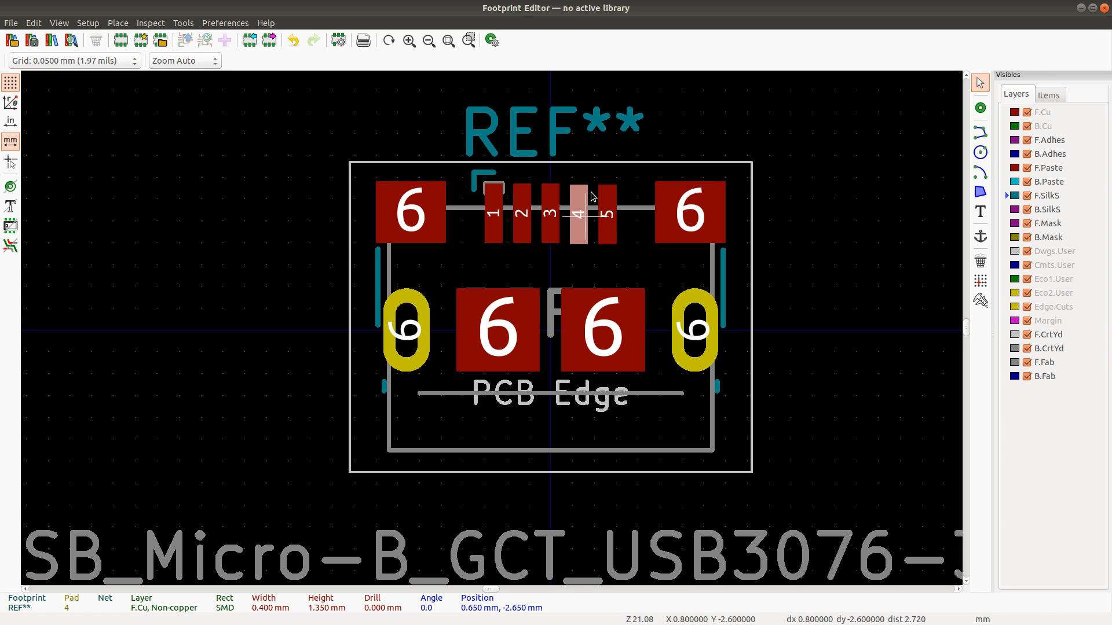
Step: Set pad 5's Y position to -2.675 mm in its pad properties, and bring up the calculator
click(609, 239)
key(e)
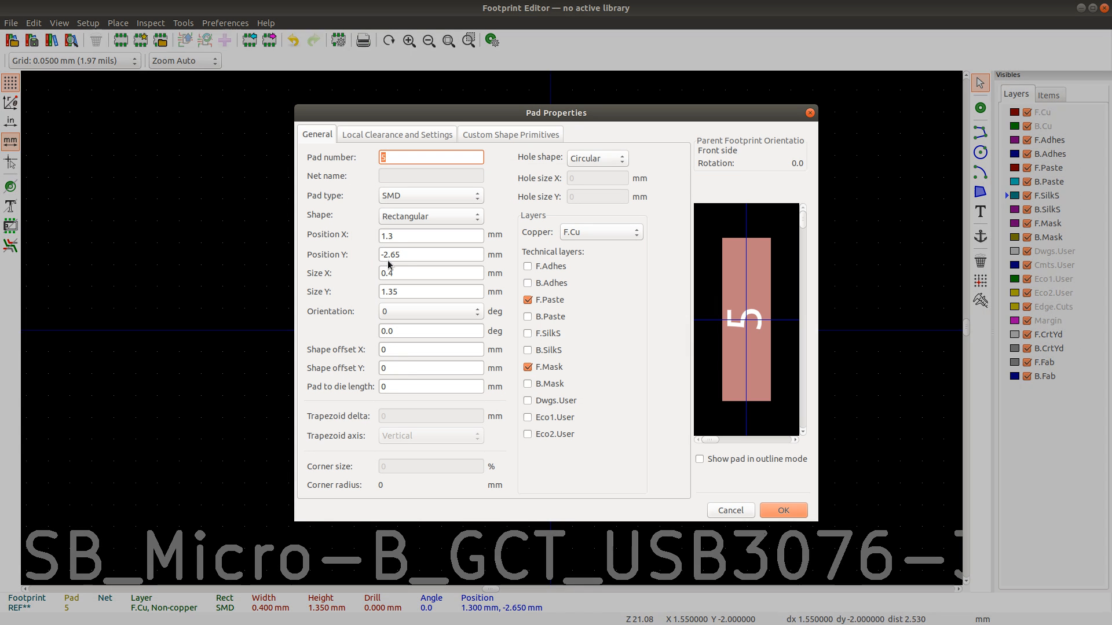
triple_click(398, 254)
text(-2.675)
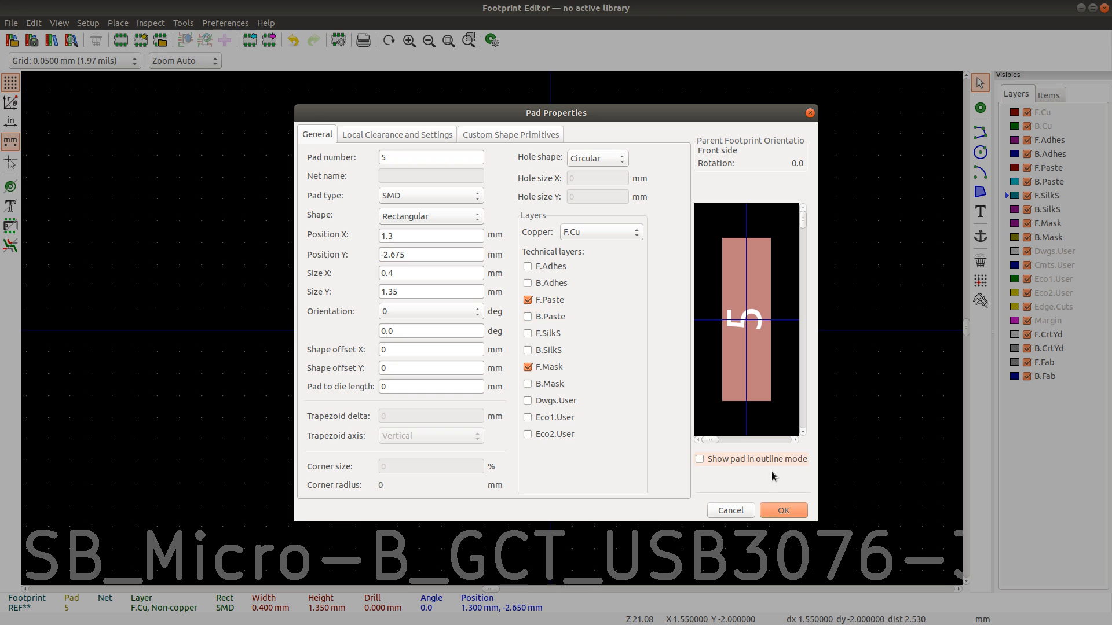
click(783, 509)
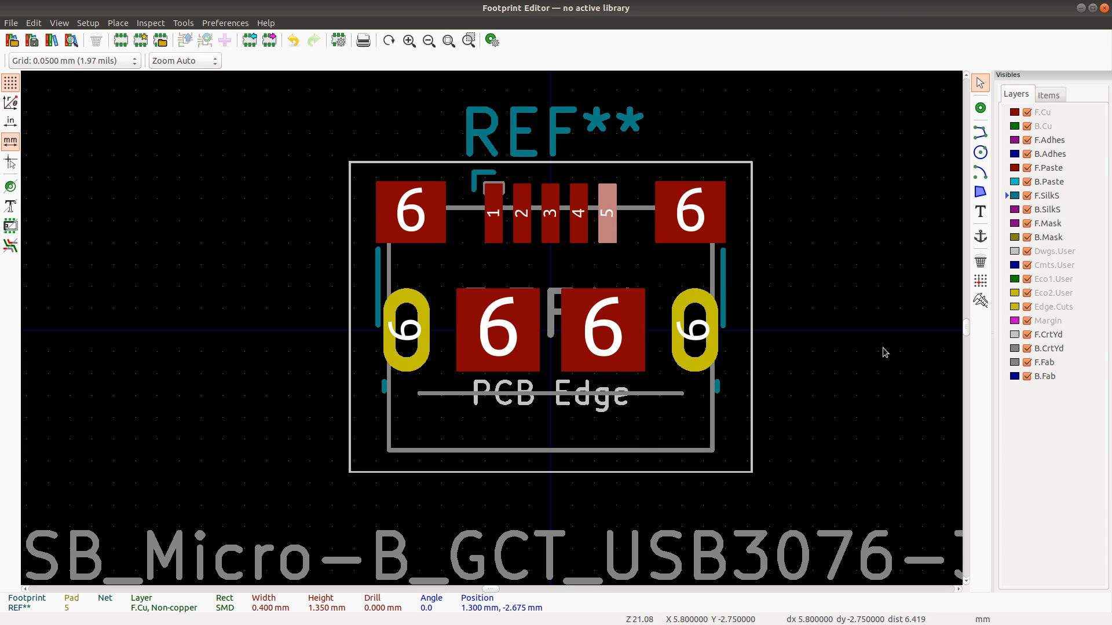
key(alt+Tab)
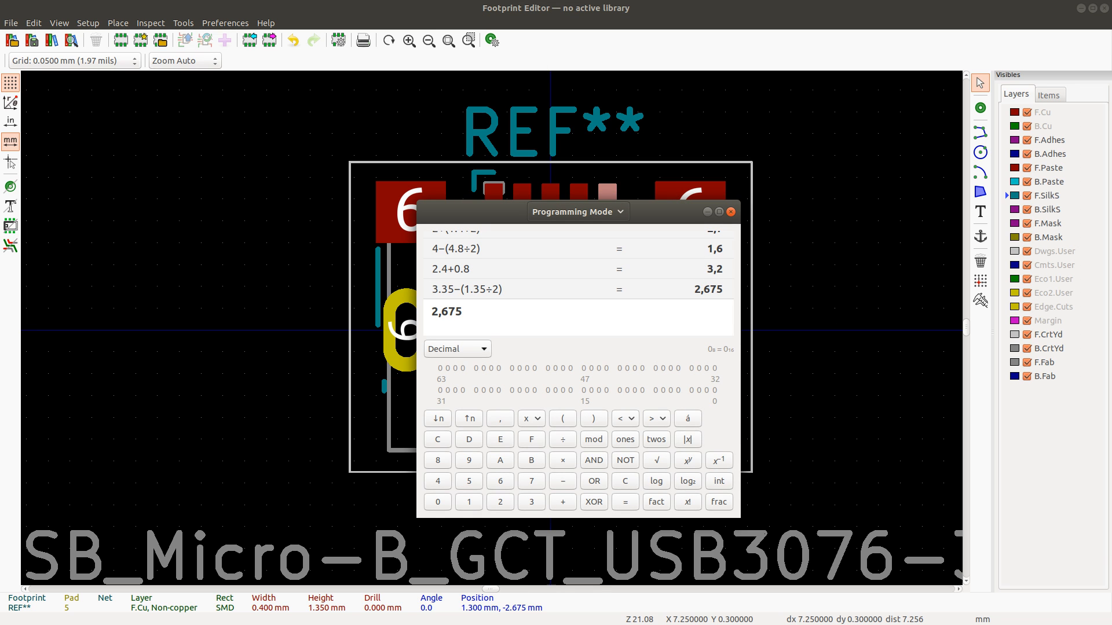
Step: Check the PCB edge line's segment properties against the datasheet's PCB layout, and save the footprint
key(alt+Tab)
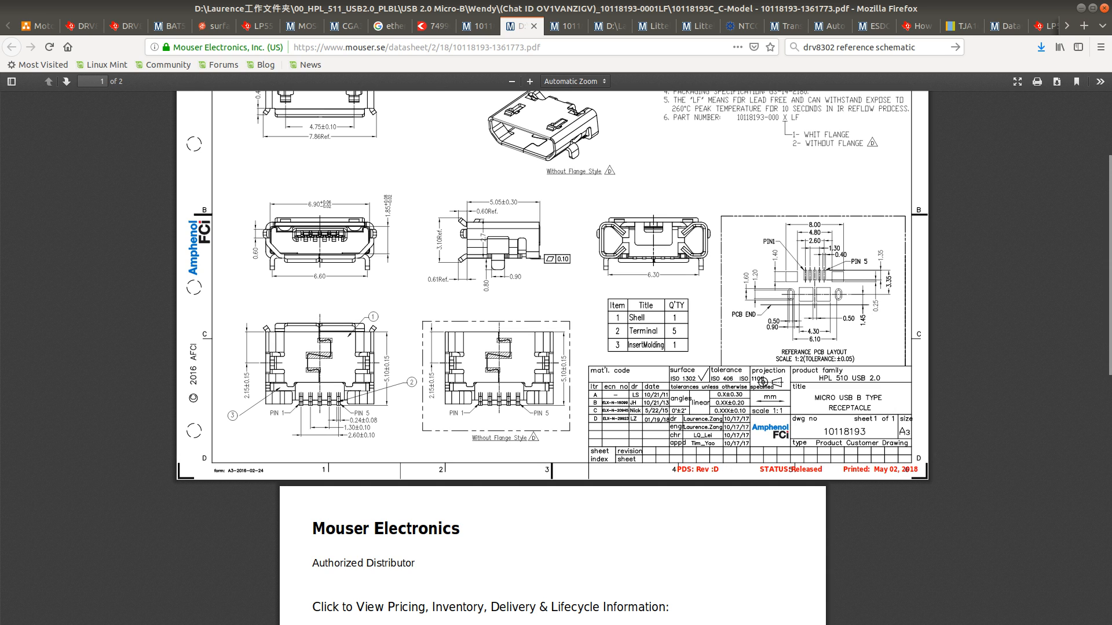
key(alt+Tab)
key(alt+Tab)
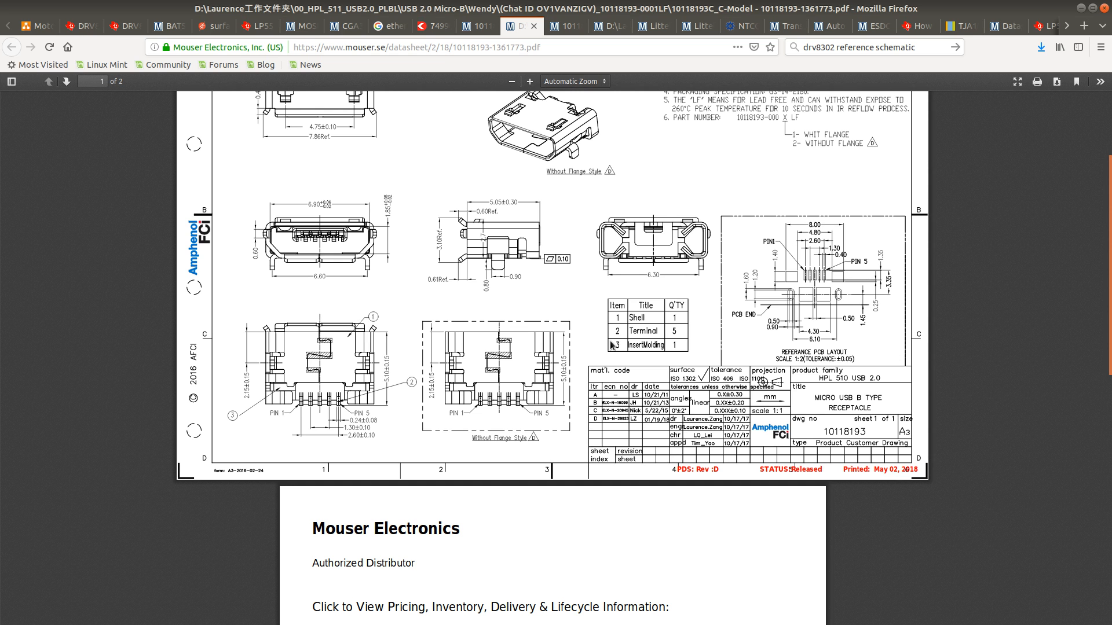
key(alt+Tab)
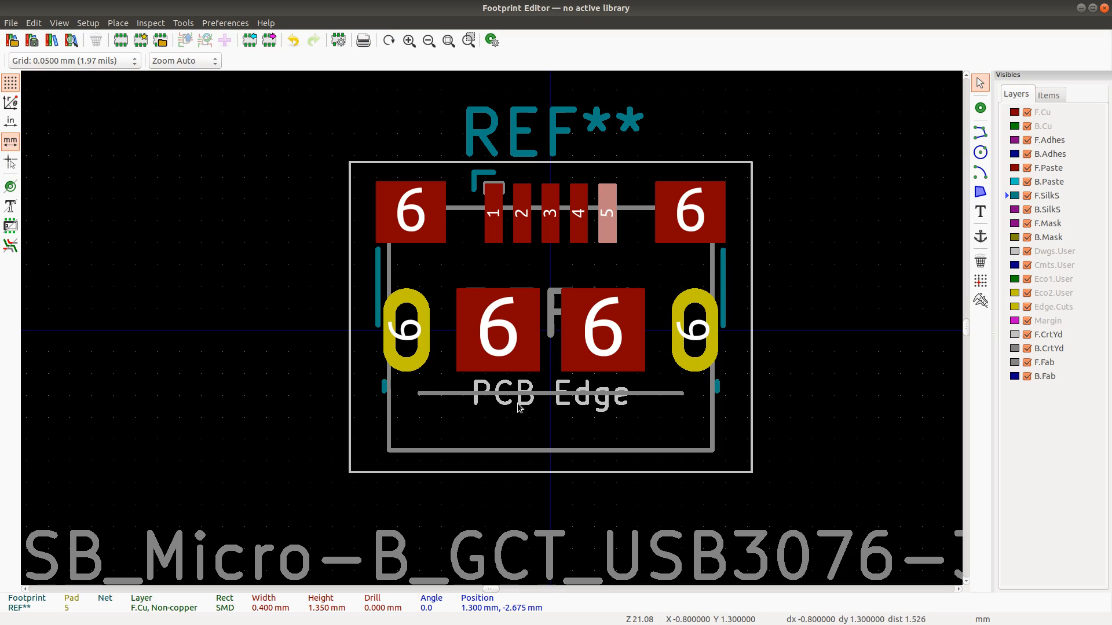
click(552, 396)
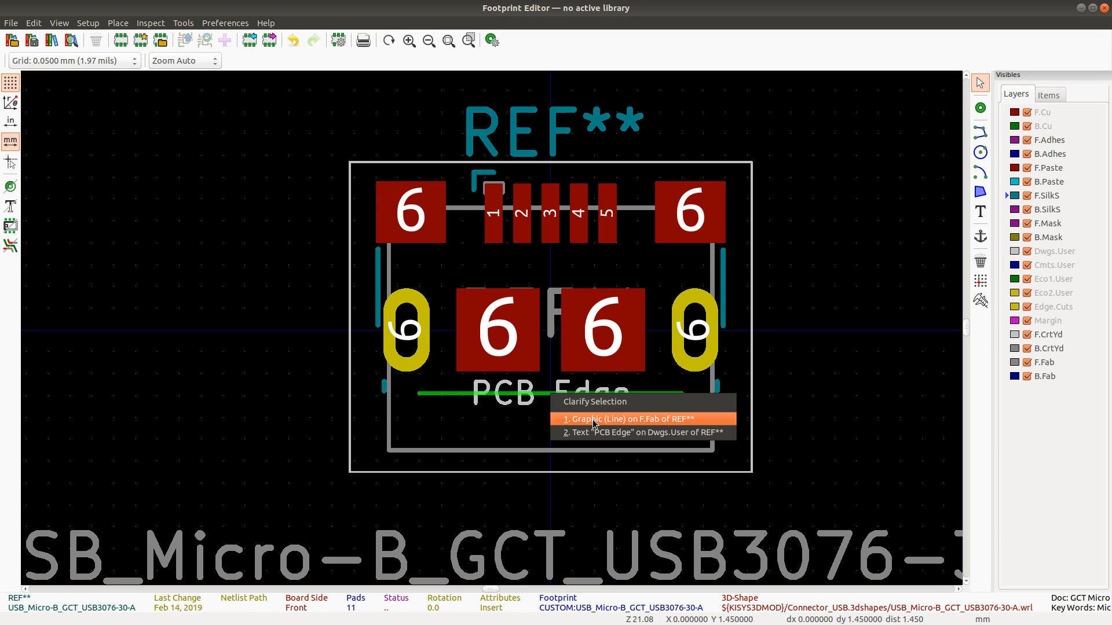
click(593, 418)
double_click(552, 396)
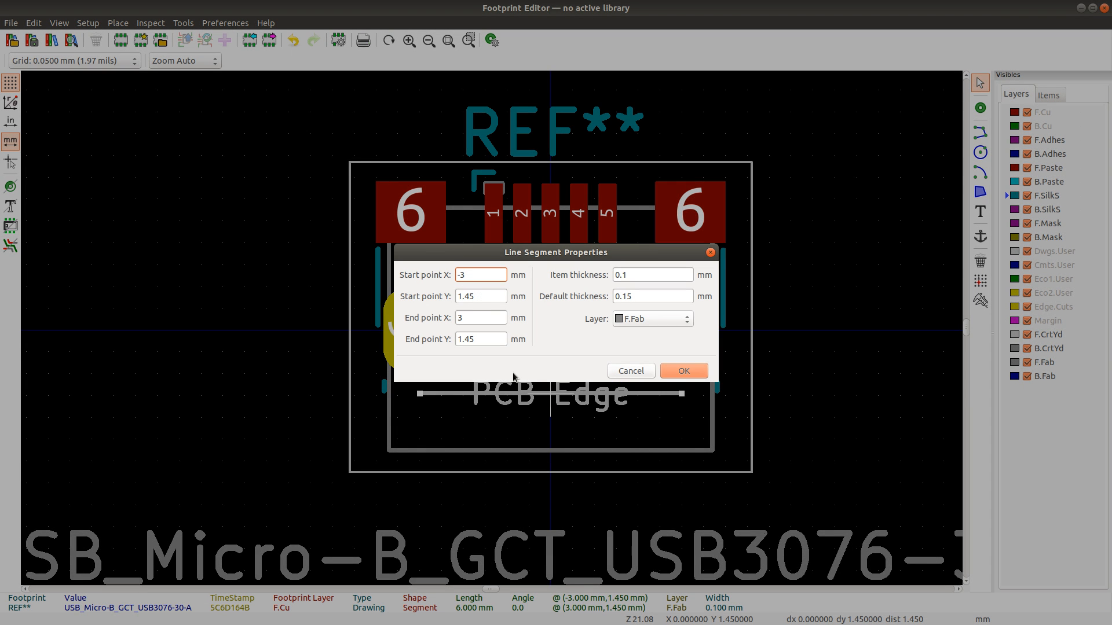
click(677, 373)
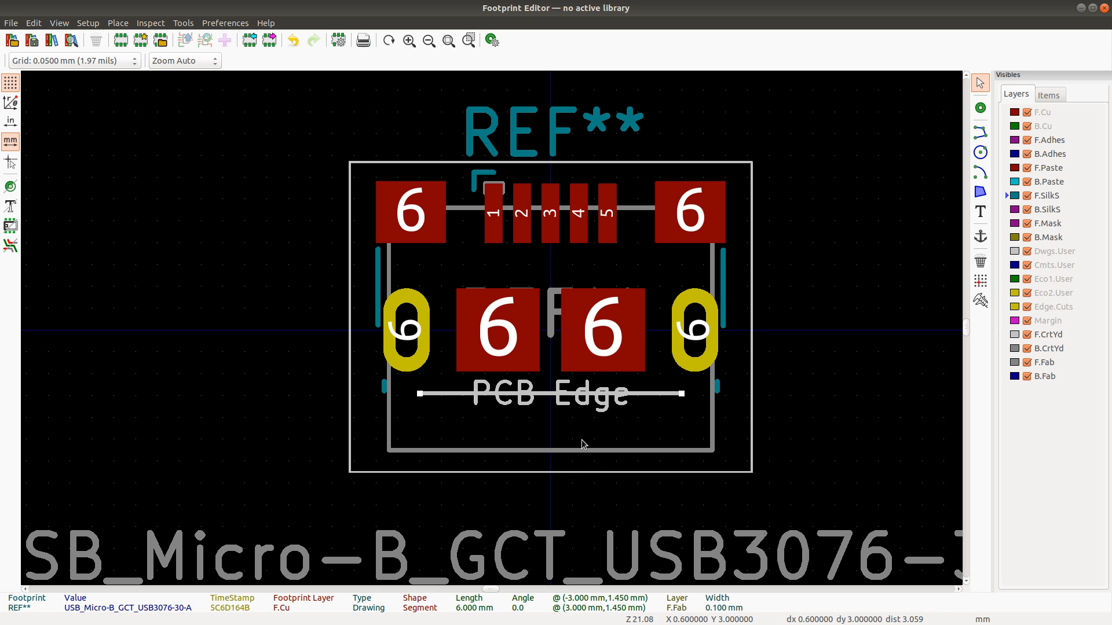
key(ctrl+s)
click(708, 427)
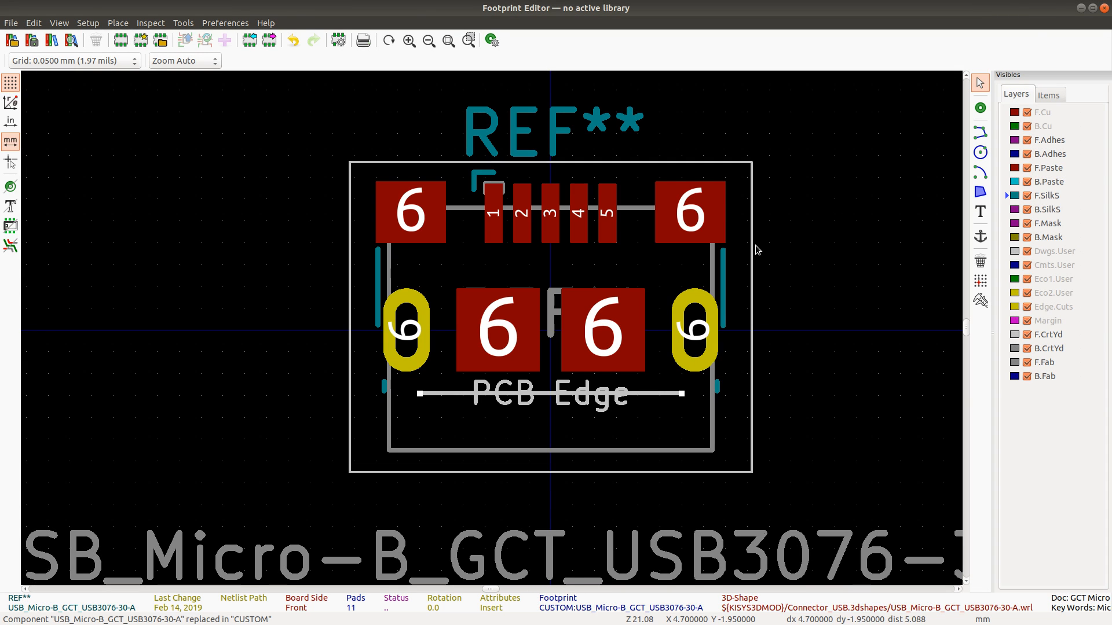
Step: Measure the vertical distance from the right centre pad's middle to the upper edge of pads 1–5, comparing with the datasheet
key(alt+Tab)
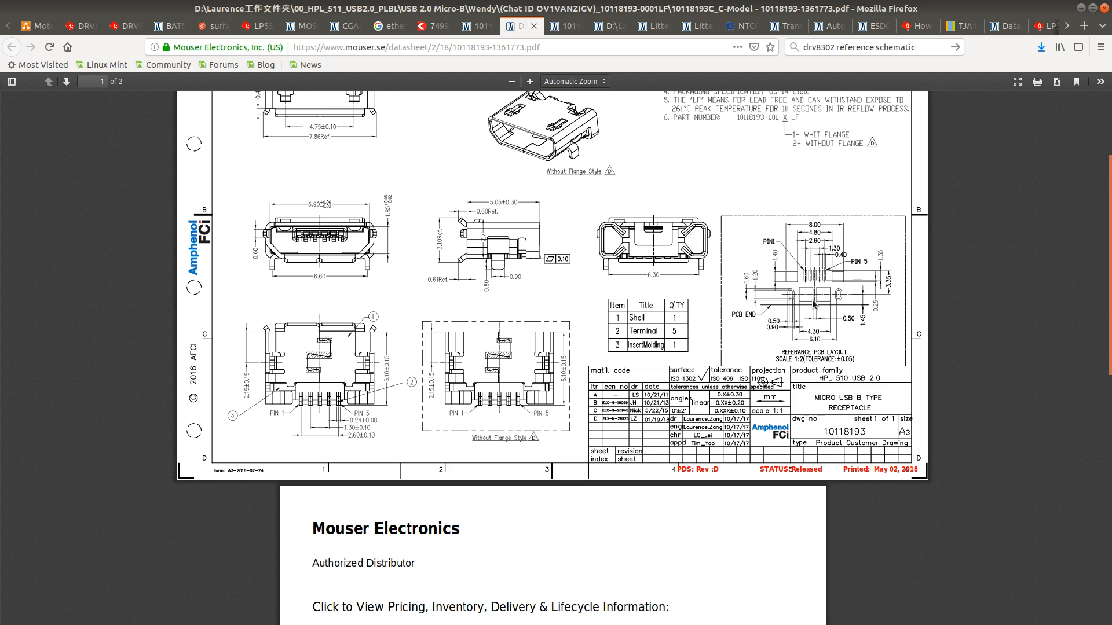
key(alt+Tab)
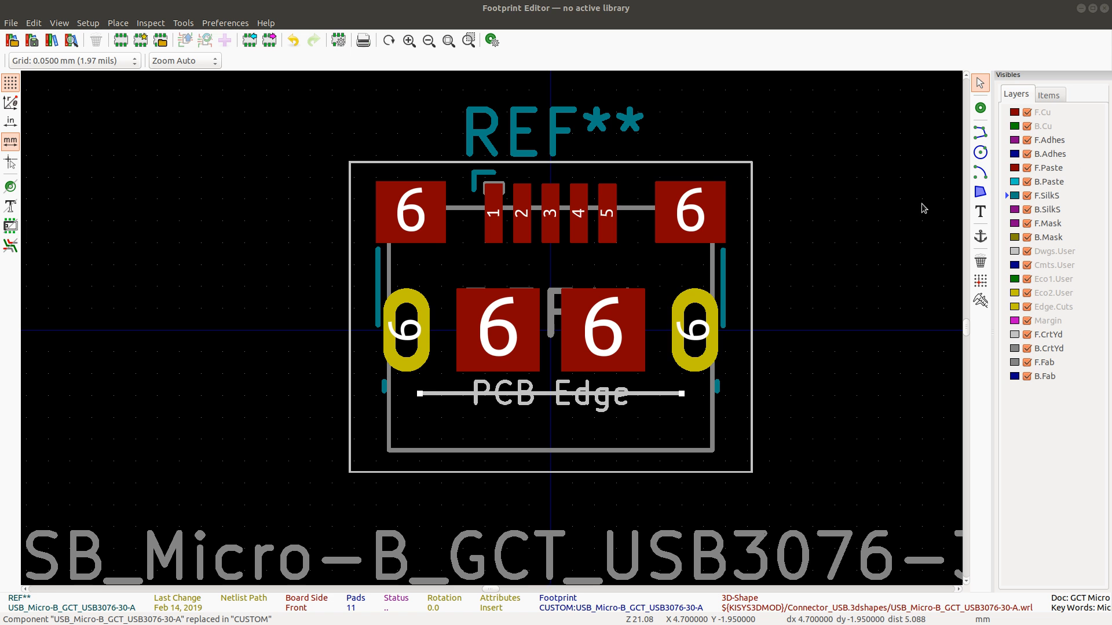
click(981, 299)
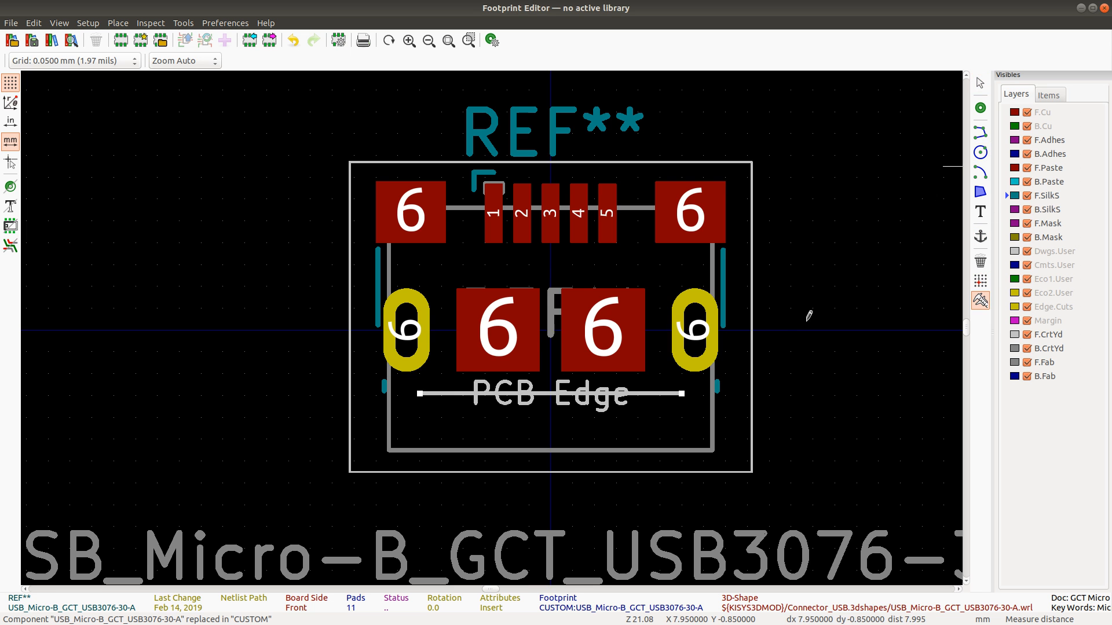
click(604, 330)
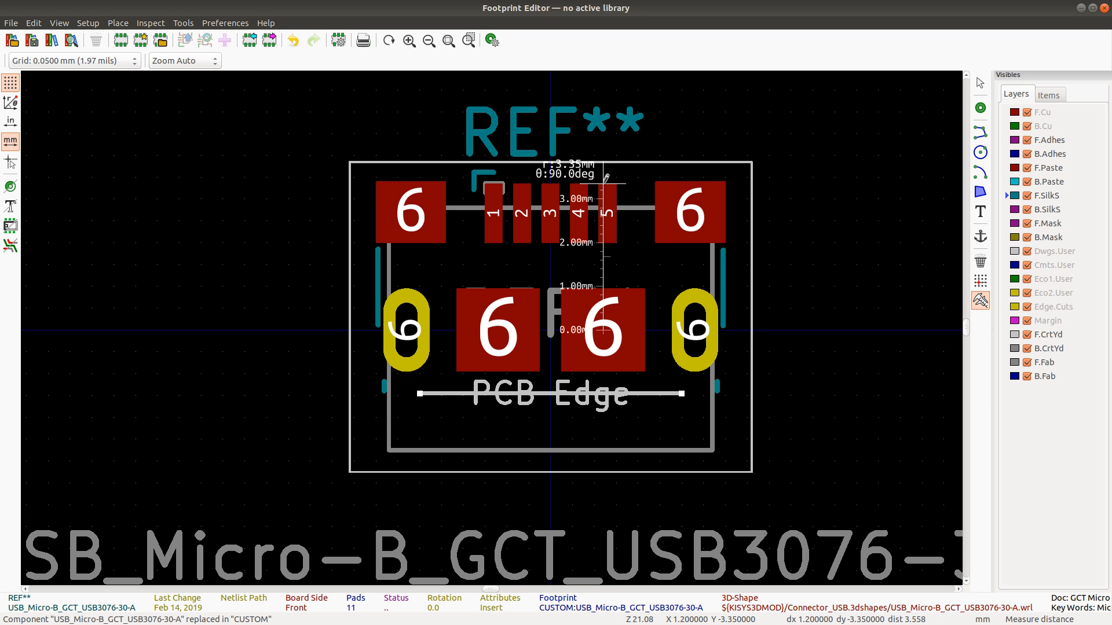
key(Escape)
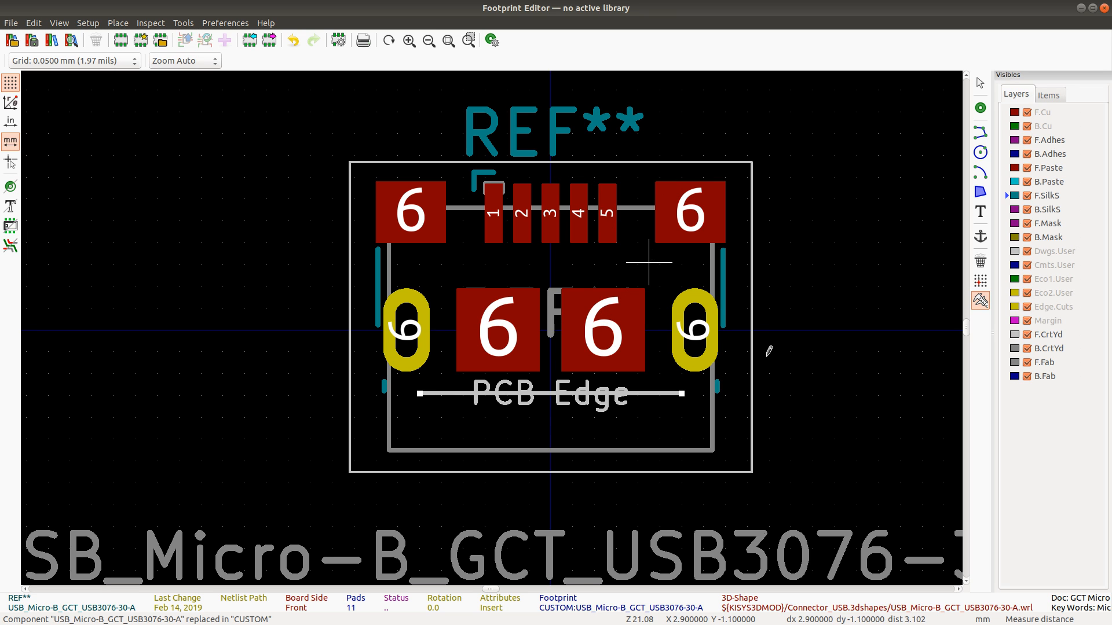
Step: Measure the overall width across the two upper outer number 6 pads for comparison with the datasheet layout
key(alt+Tab)
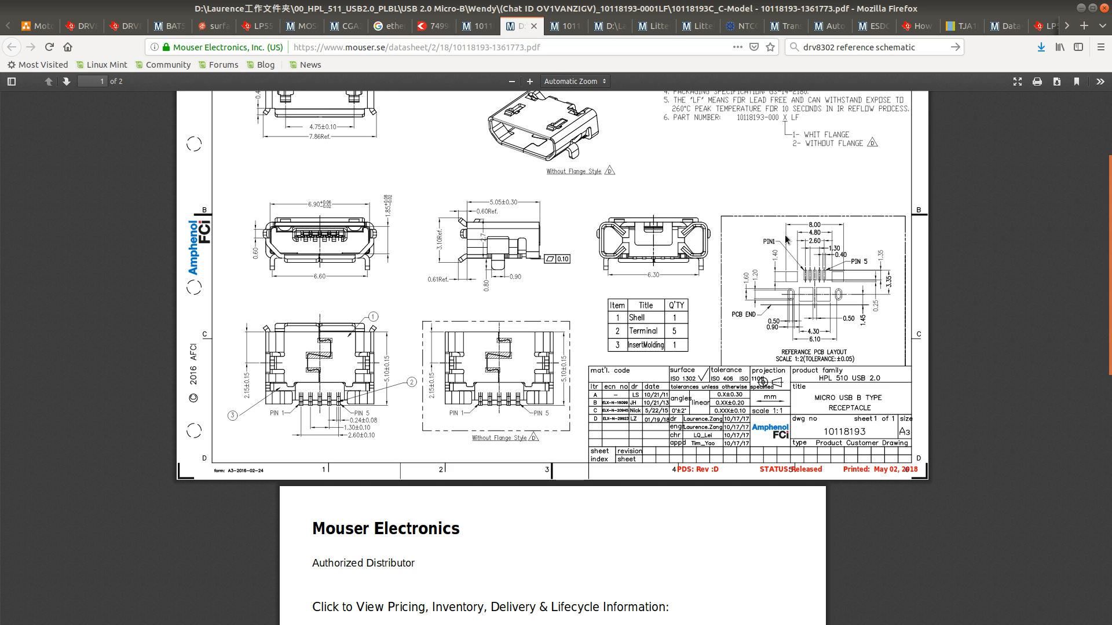
key(alt+Tab)
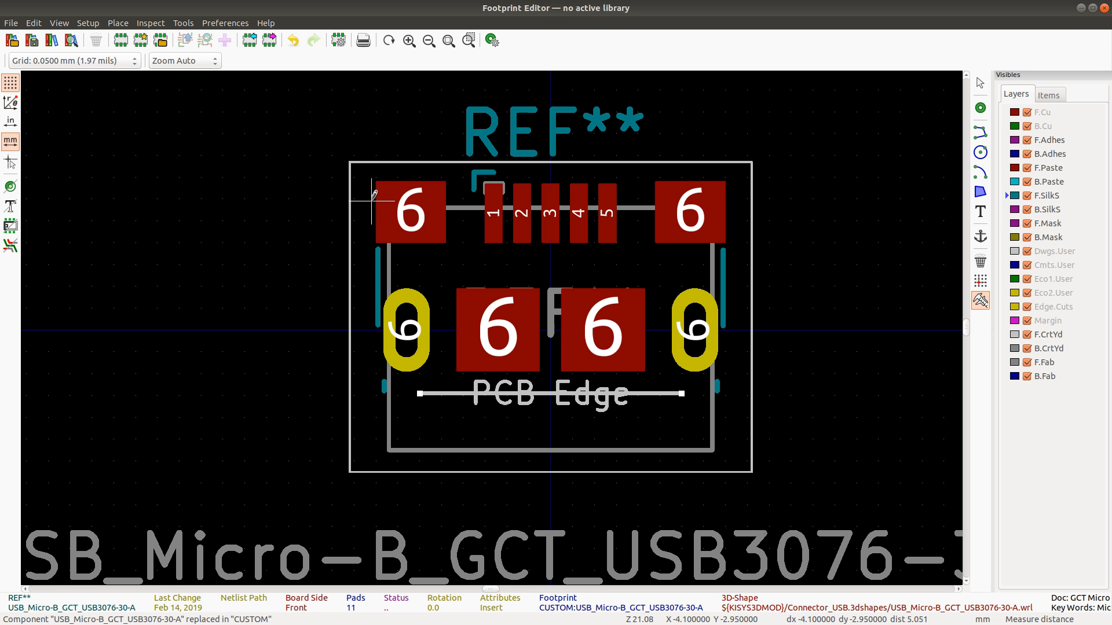
click(374, 197)
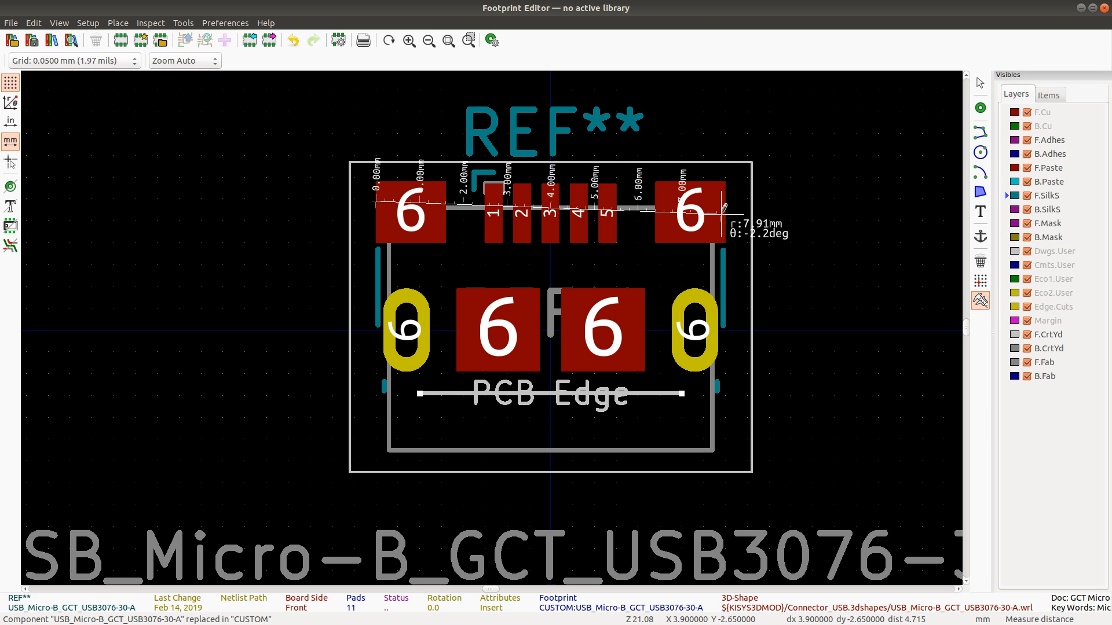
key(Escape)
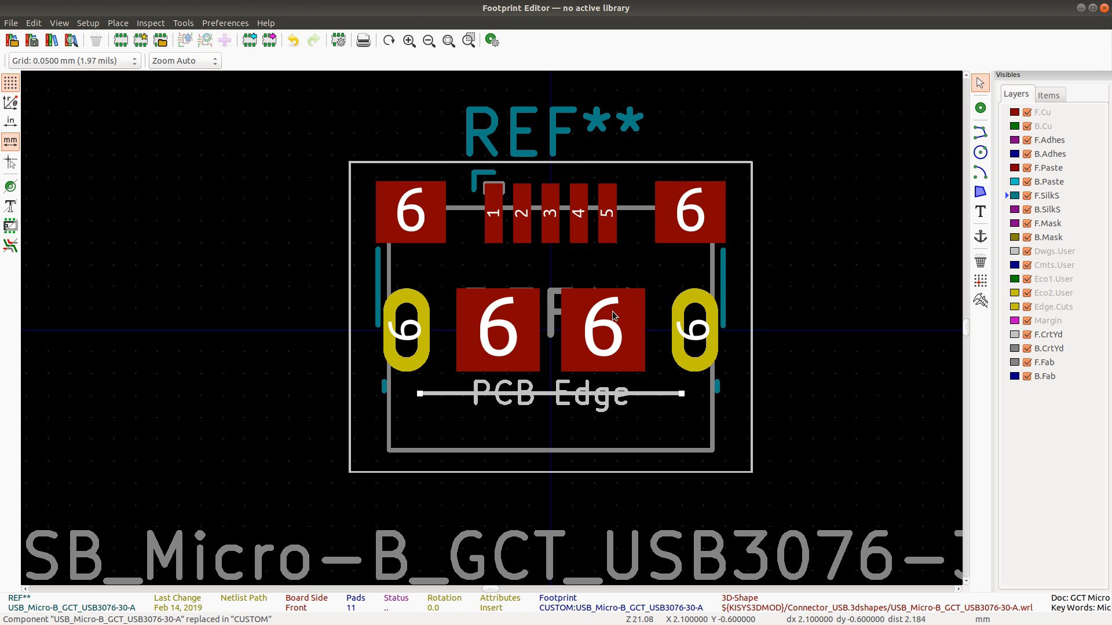
Step: Measure the left oval through-hole pad's height and compare it with the datasheet's recommended layout
key(alt+Tab)
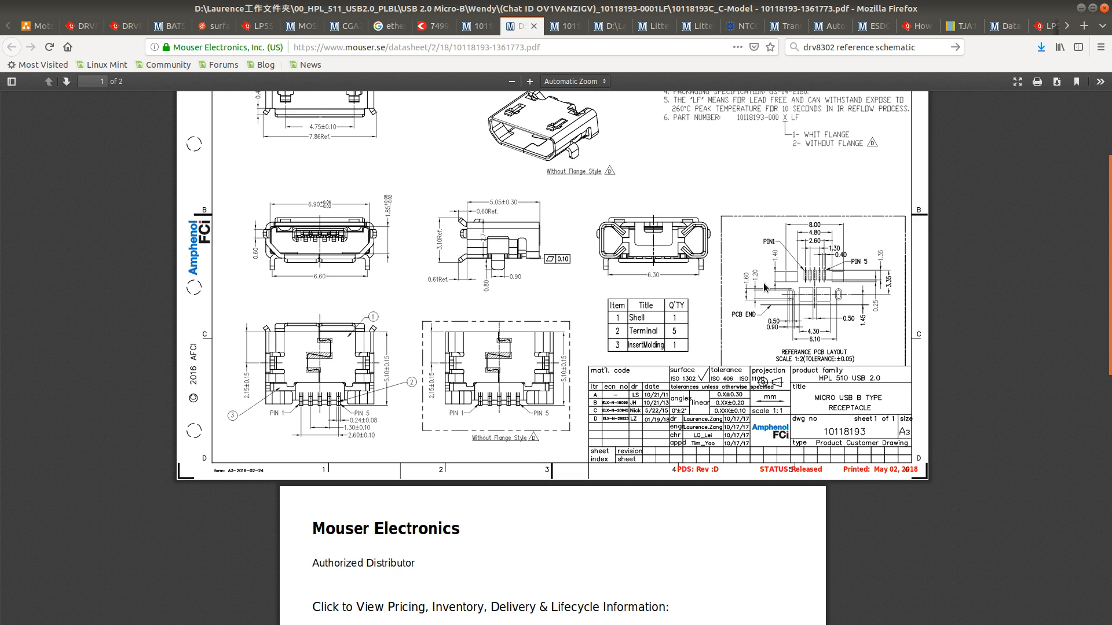
key(alt+Tab)
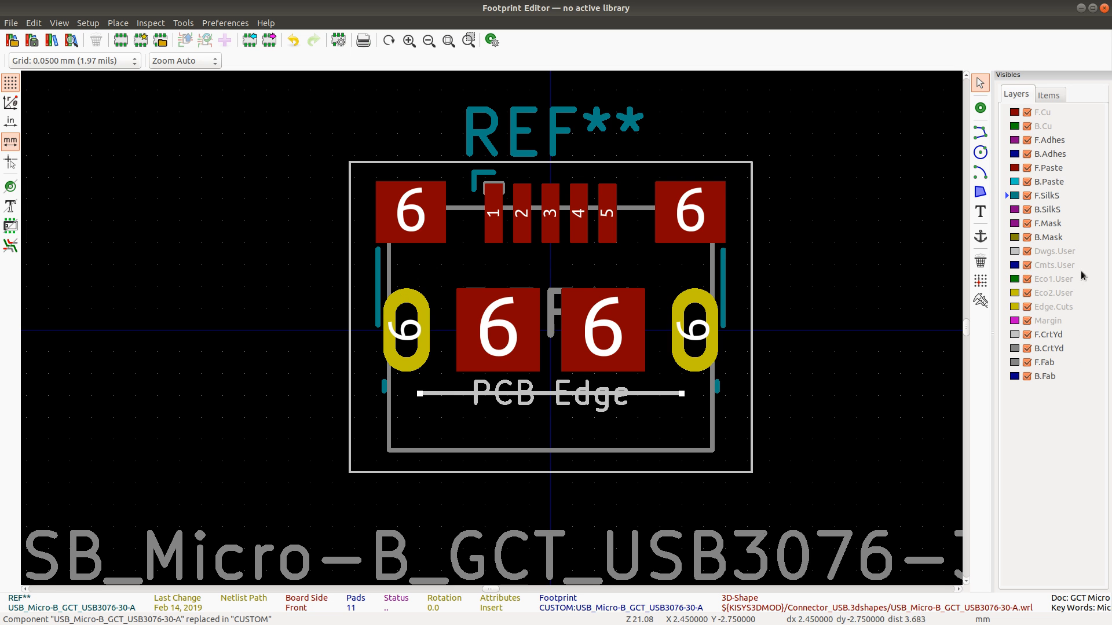
click(979, 300)
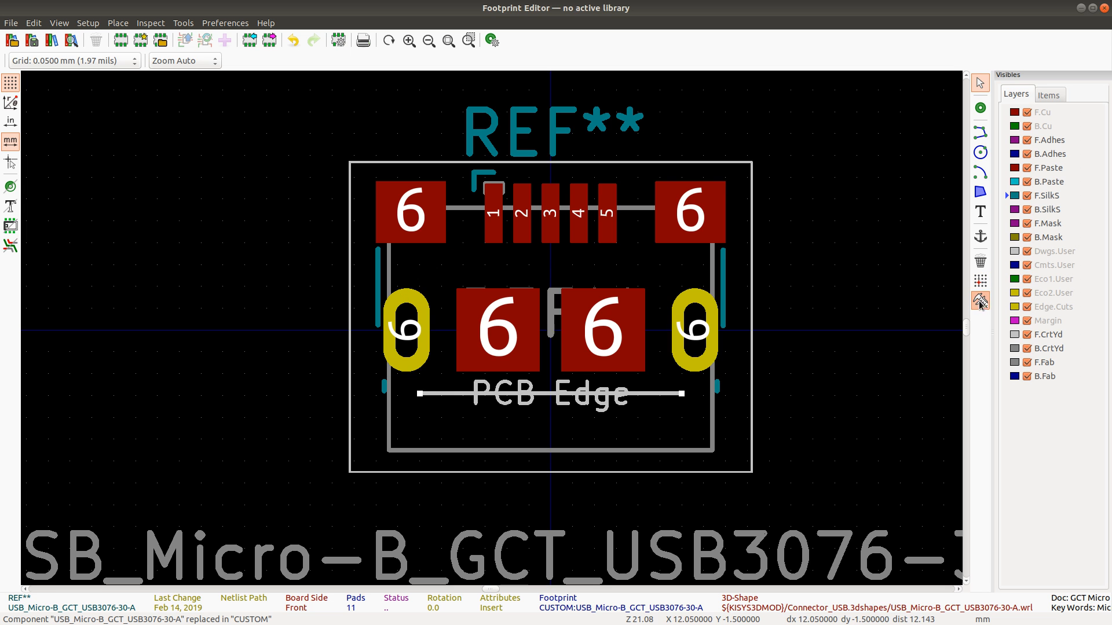
click(407, 289)
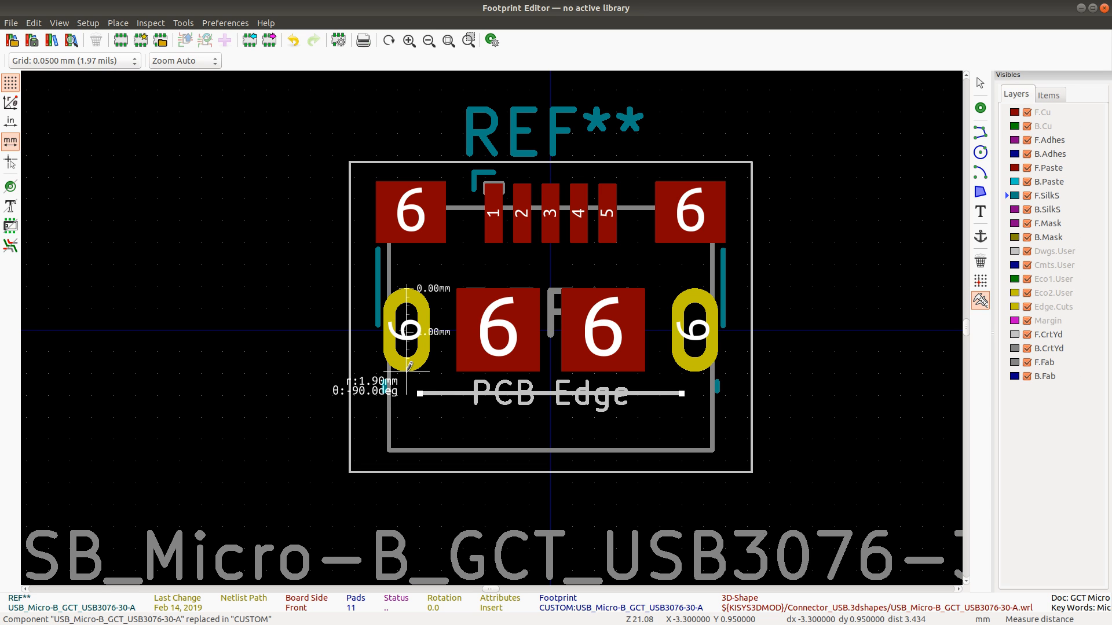
key(Escape)
key(alt+Tab)
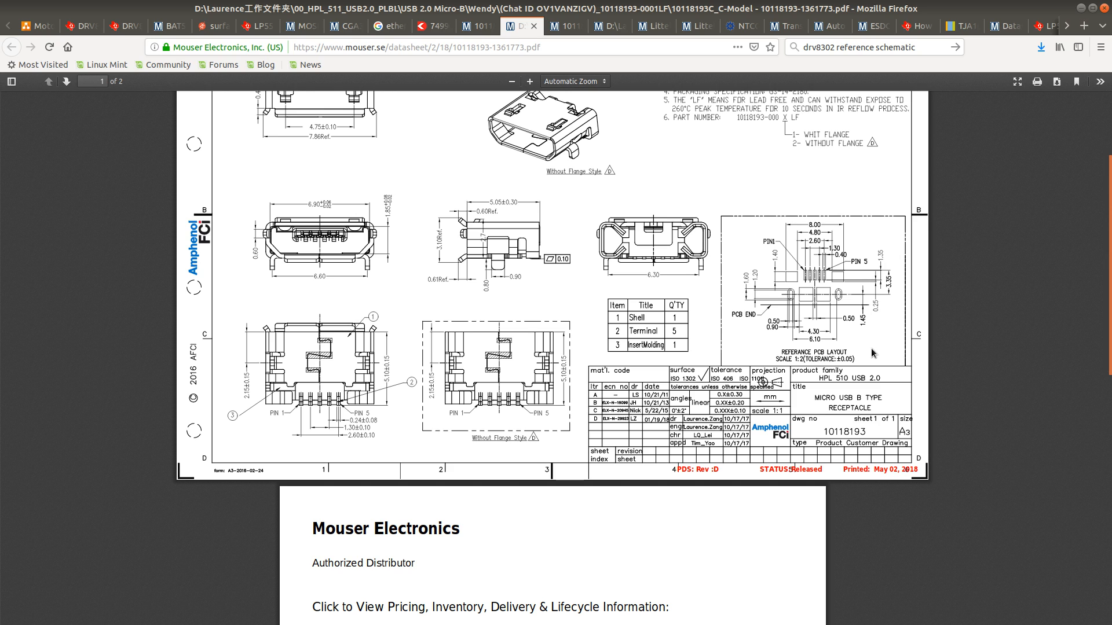
key(alt+Tab)
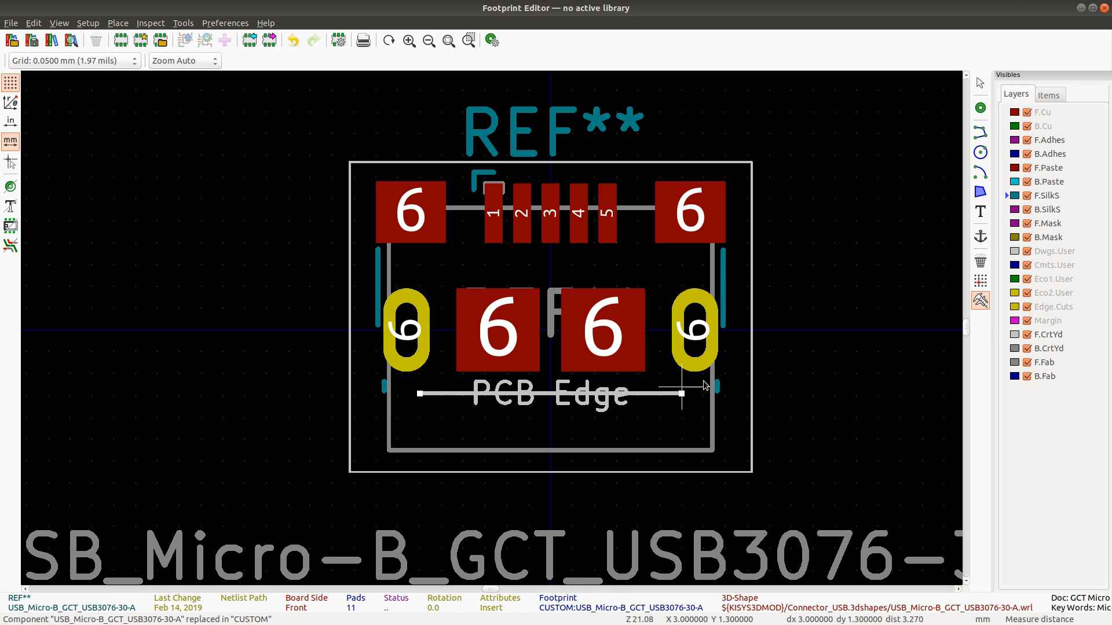
key(alt+Tab)
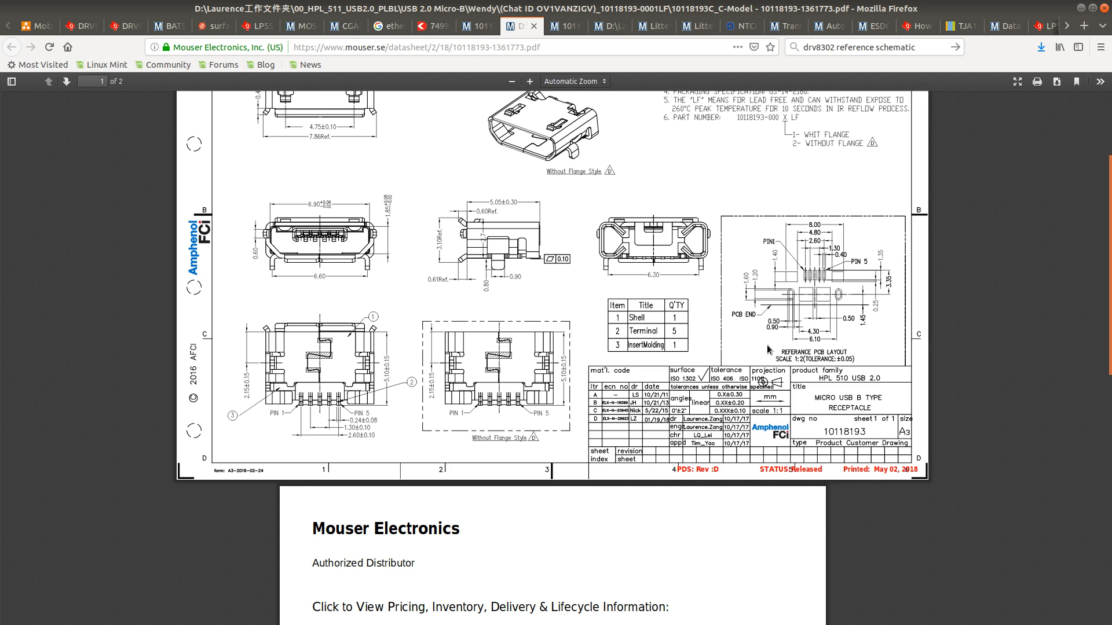
key(alt+Tab)
key(Escape)
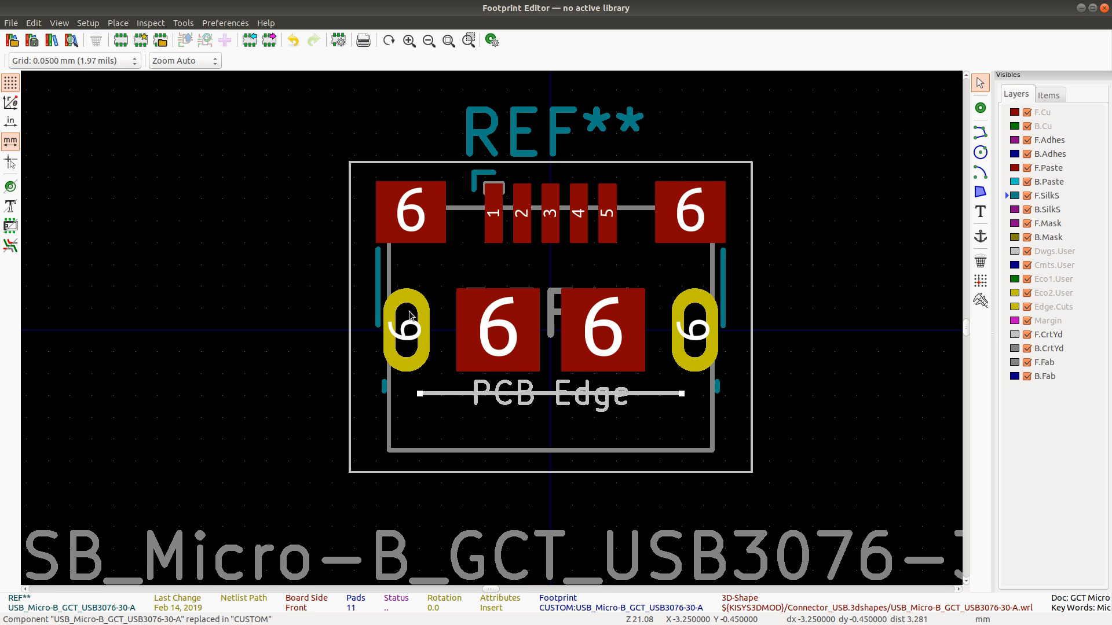
Step: Set the left oval through-hole pad's size to 0.9 mm in X and 1.6 mm in Y
click(410, 316)
double_click(408, 316)
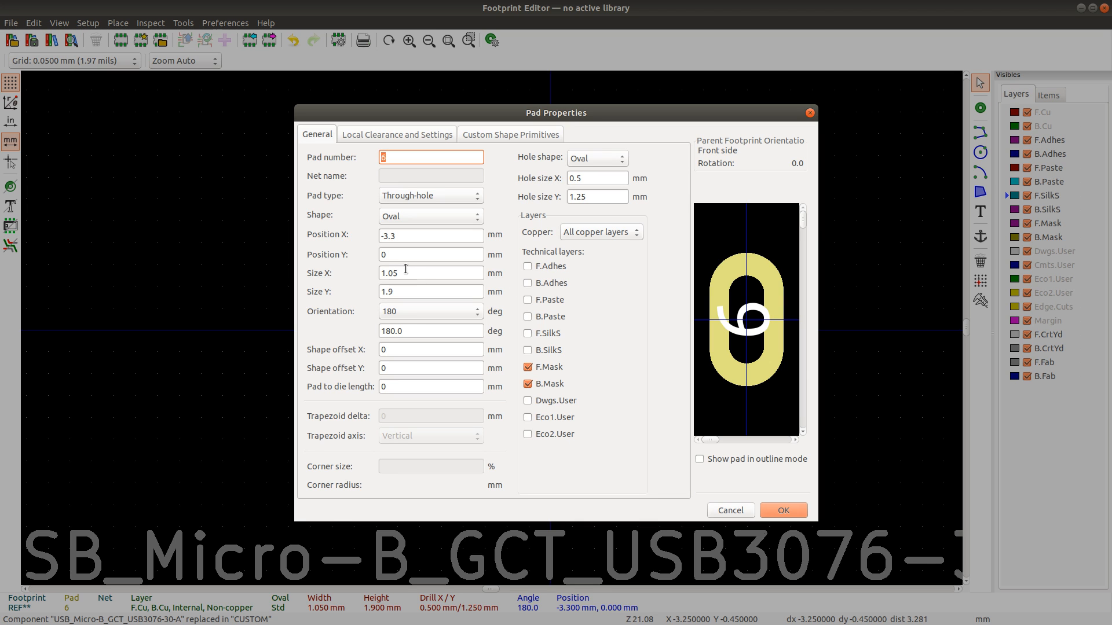
key(alt+Tab)
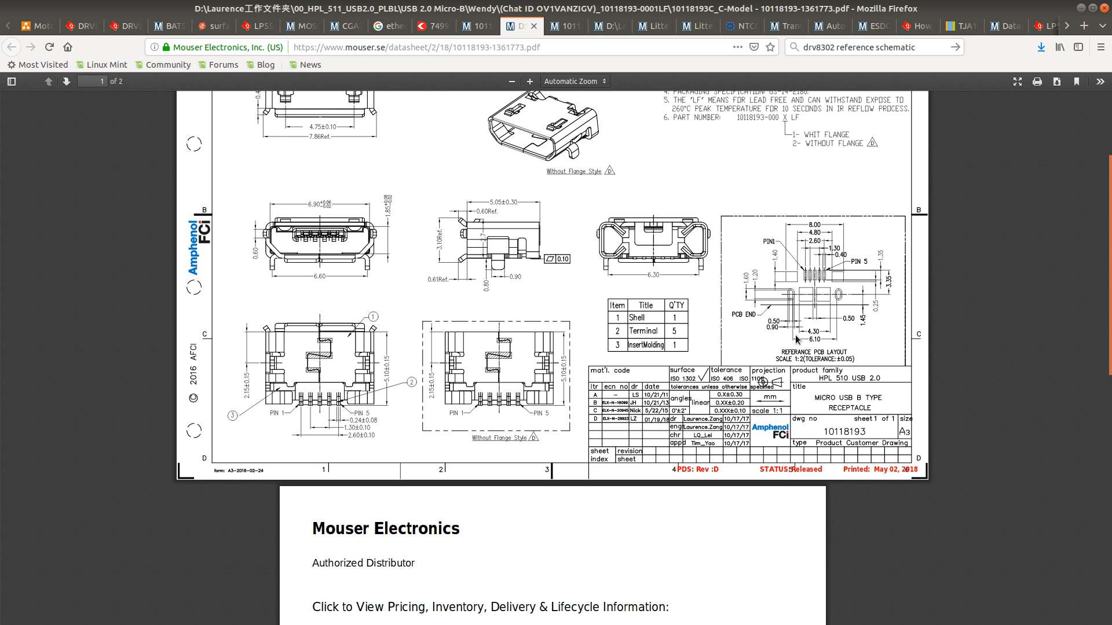
key(alt+Tab)
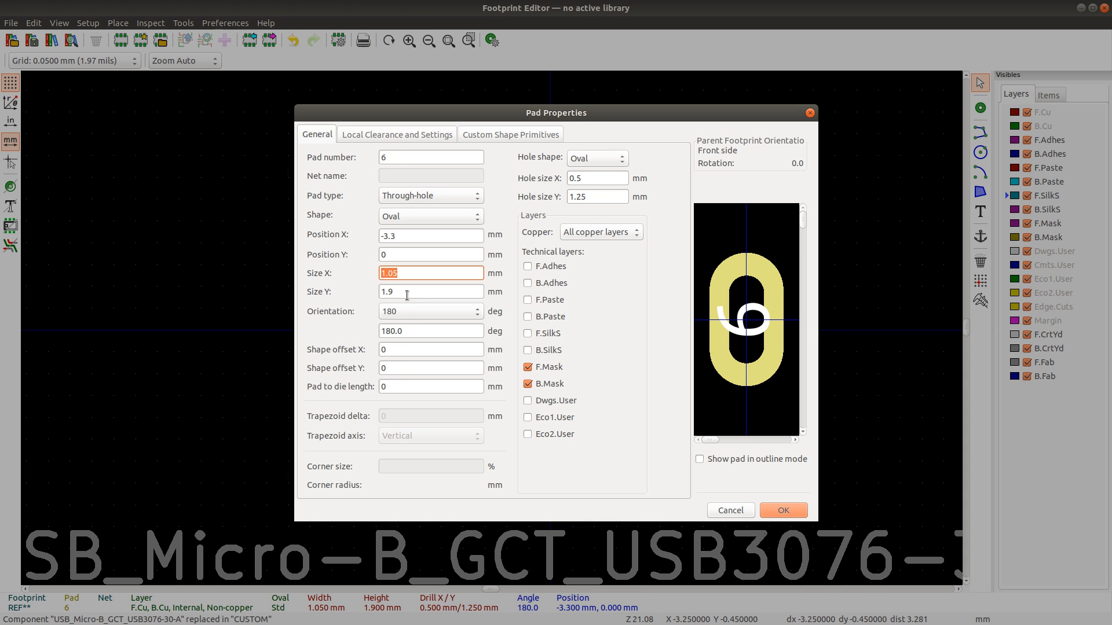
text(0)
text(9)
key(alt+Tab)
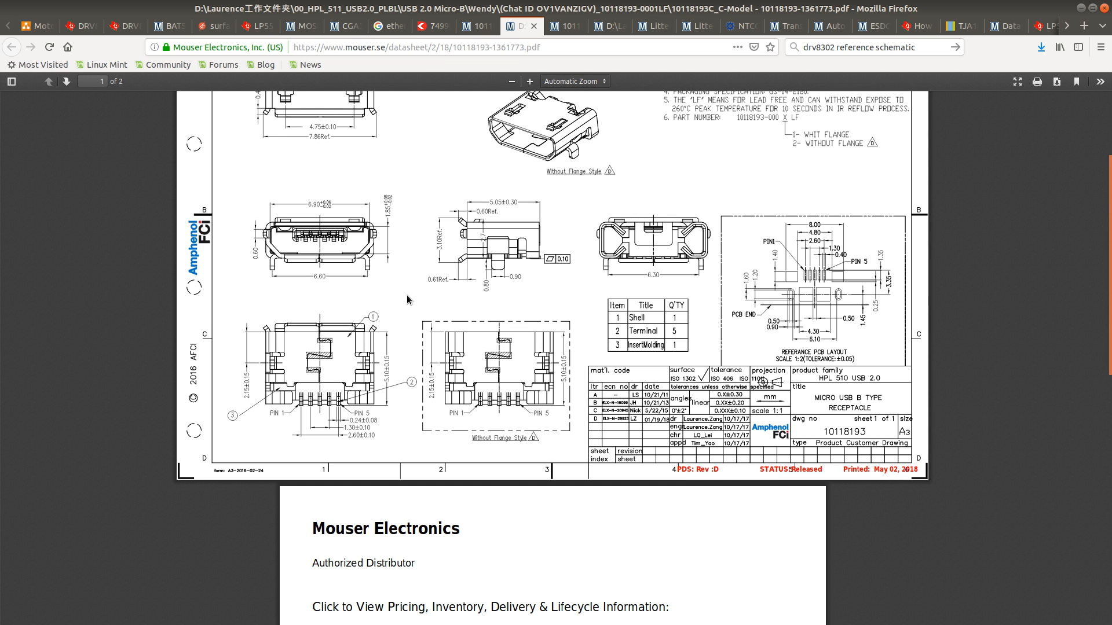
key(alt+Tab)
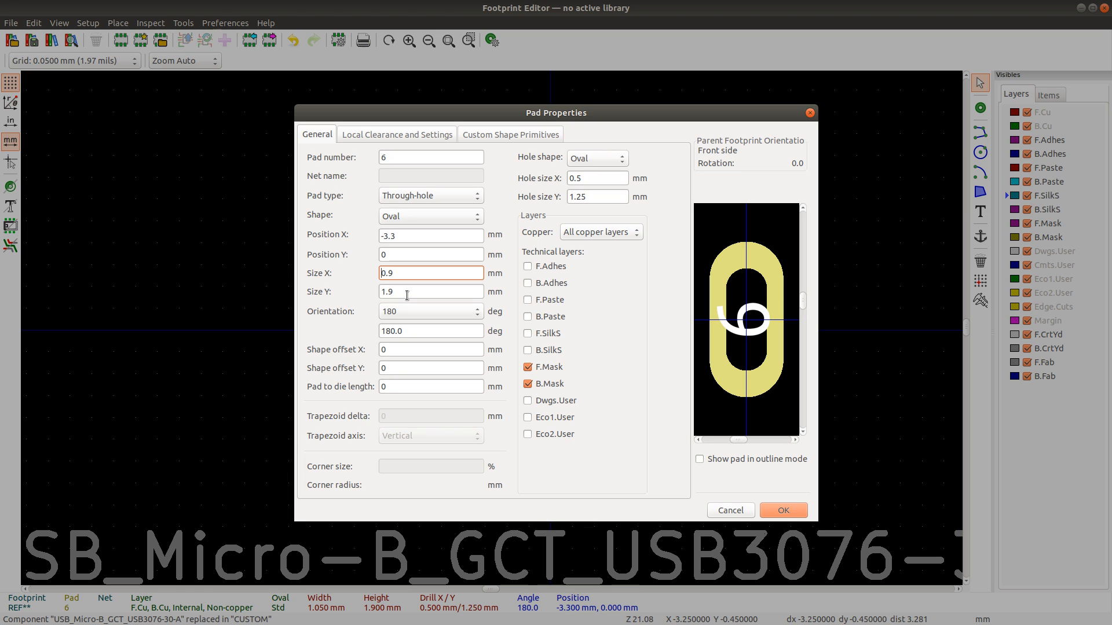
key(Tab)
text(1.6)
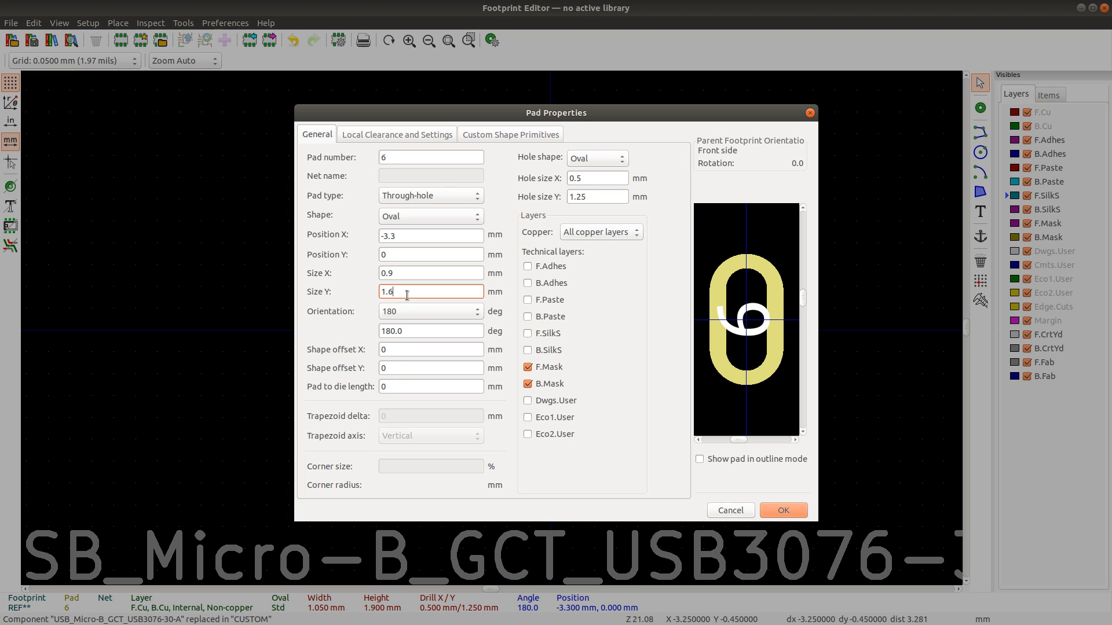
key(Return)
Step: Set the right oval through-hole pad's size to 0.9 mm in X and 1.6 mm in Y, matching the datasheet
key(alt+Tab)
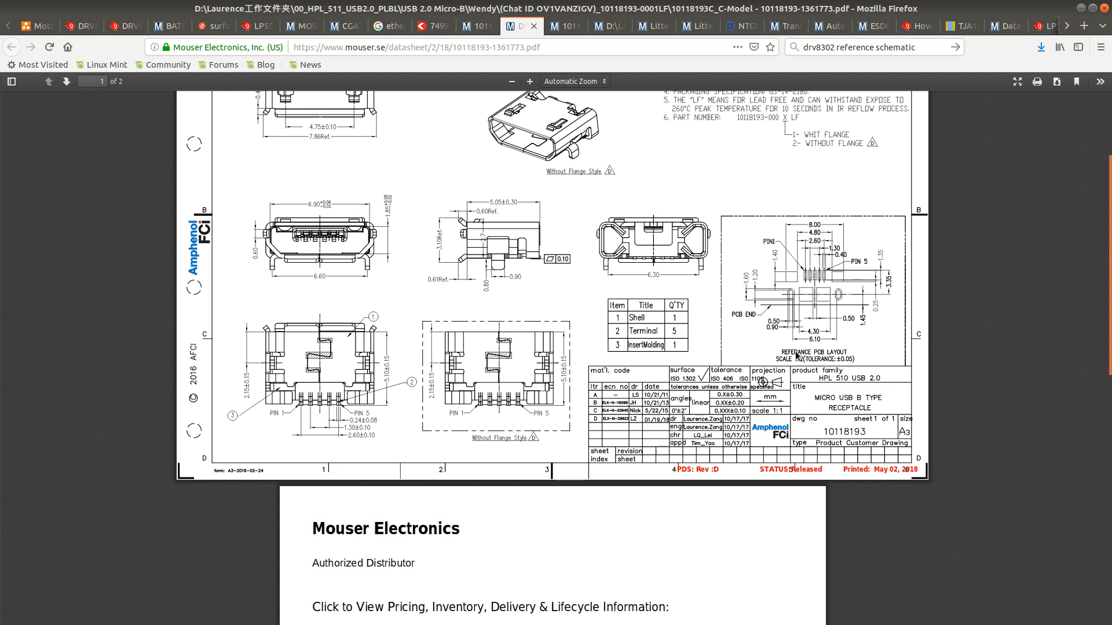
key(alt+Tab)
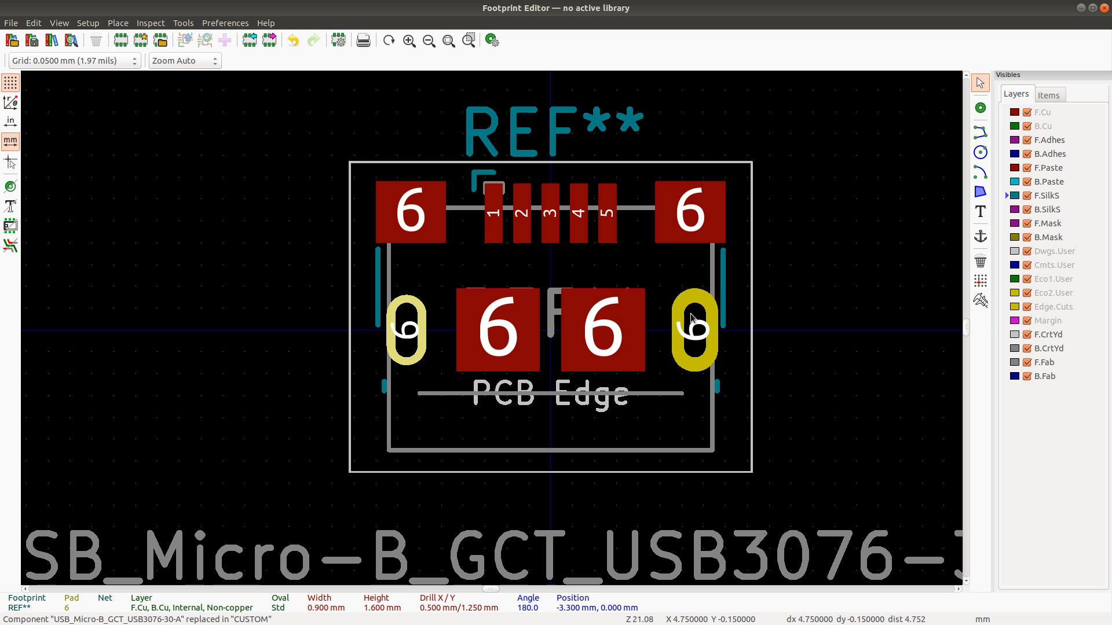
click(708, 327)
double_click(693, 327)
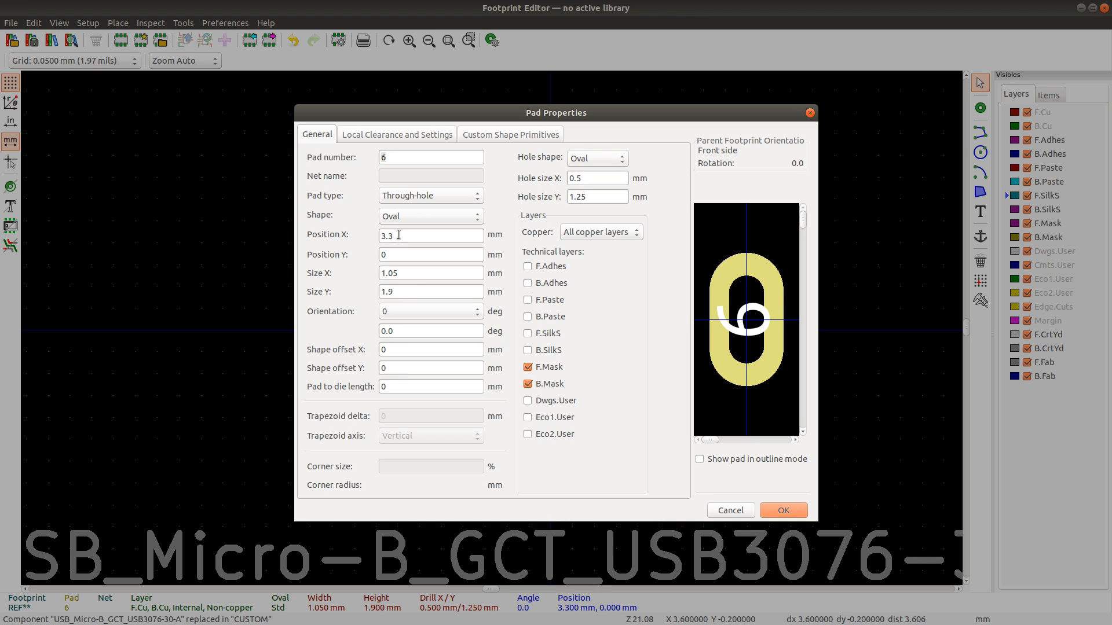
drag(399, 274, 370, 280)
key(BackSpace)
key(BackSpace)
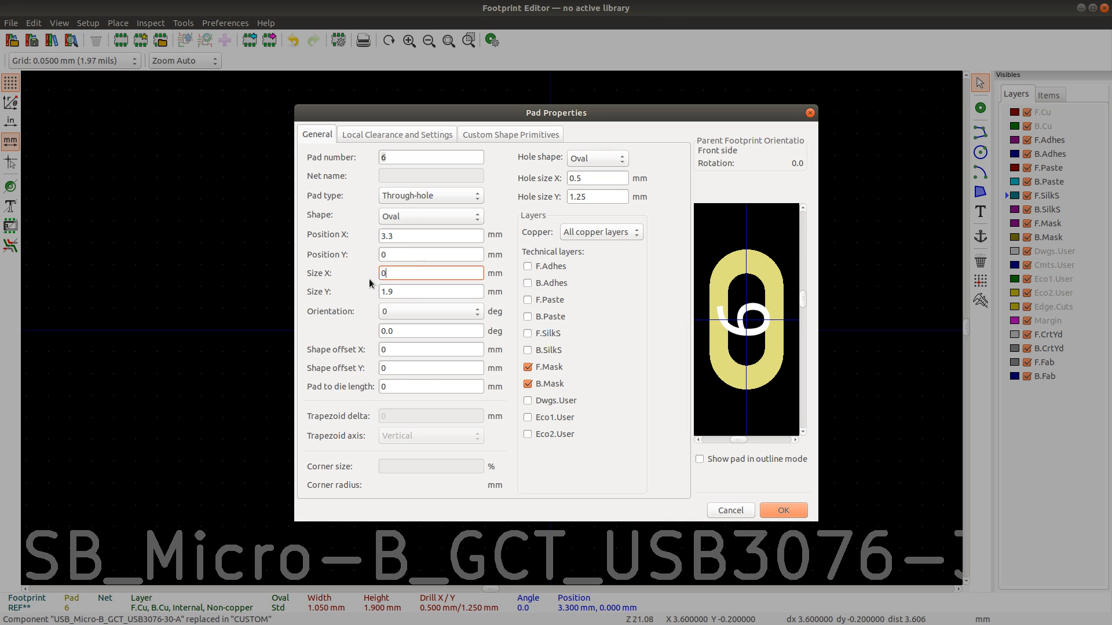
text(9)
key(Tab)
text(1.6)
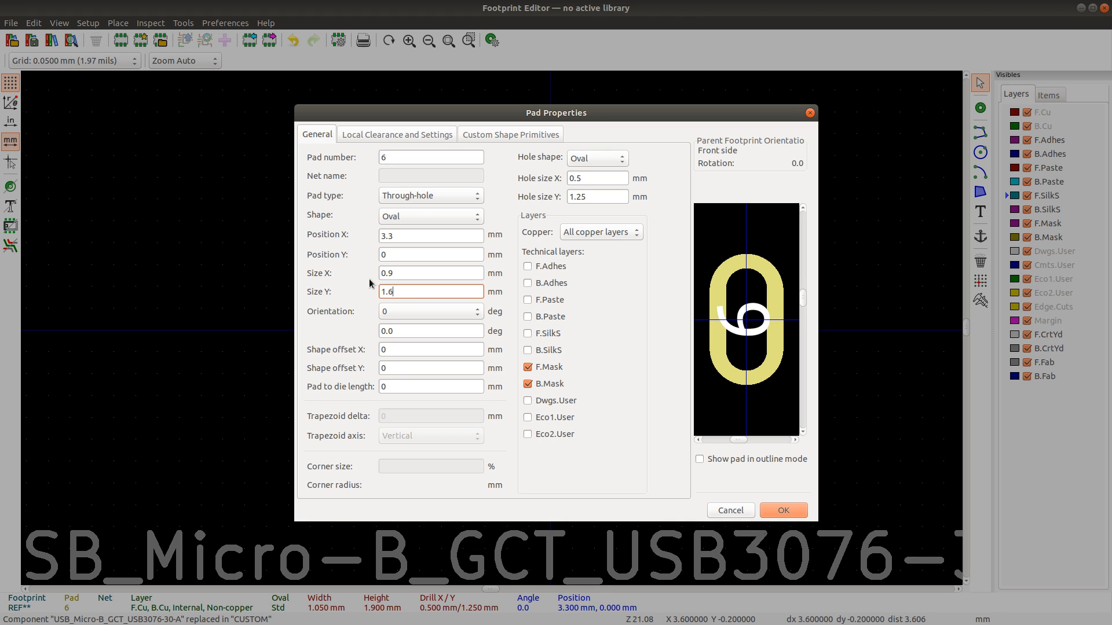
key(Return)
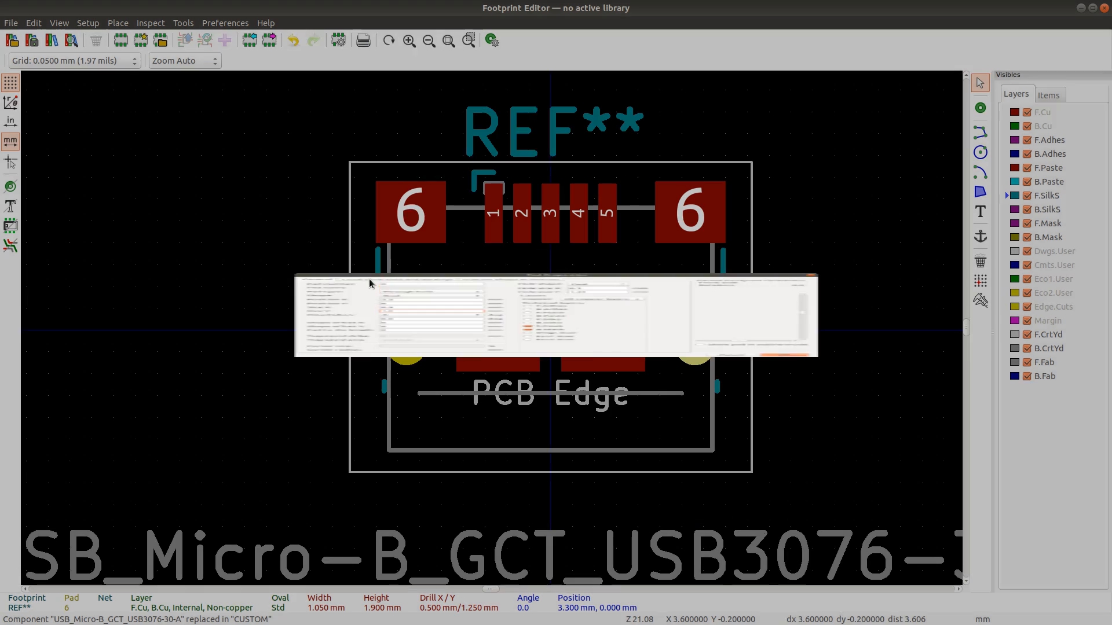
Step: Measure the copper ring thickness at the upper end of the right oval through-hole pad
click(980, 300)
scroll(719, 311, up, 5)
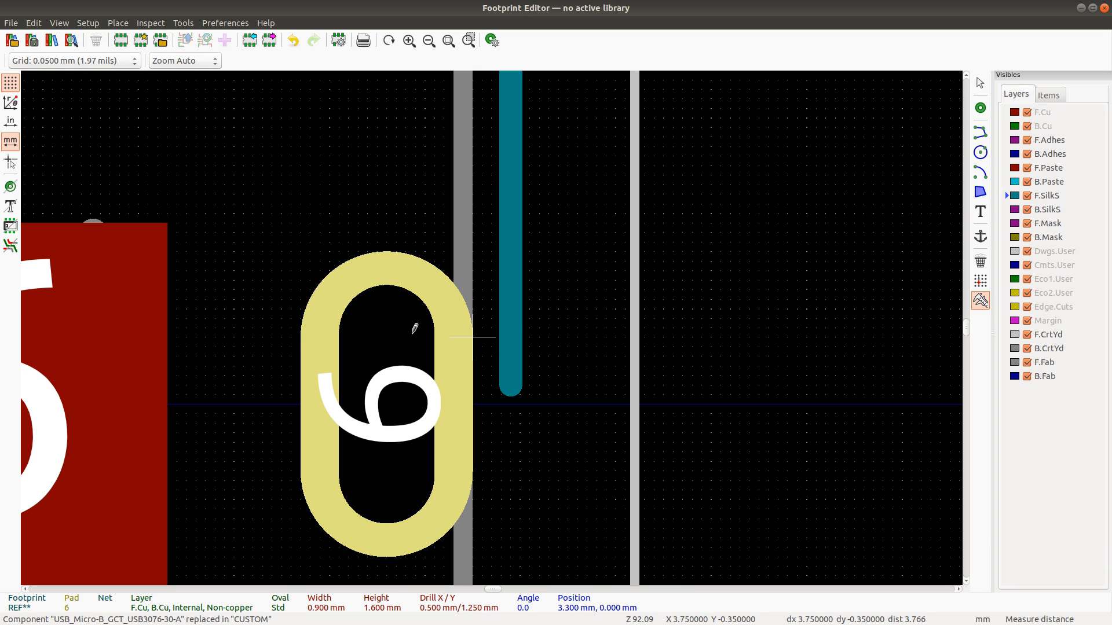
click(386, 252)
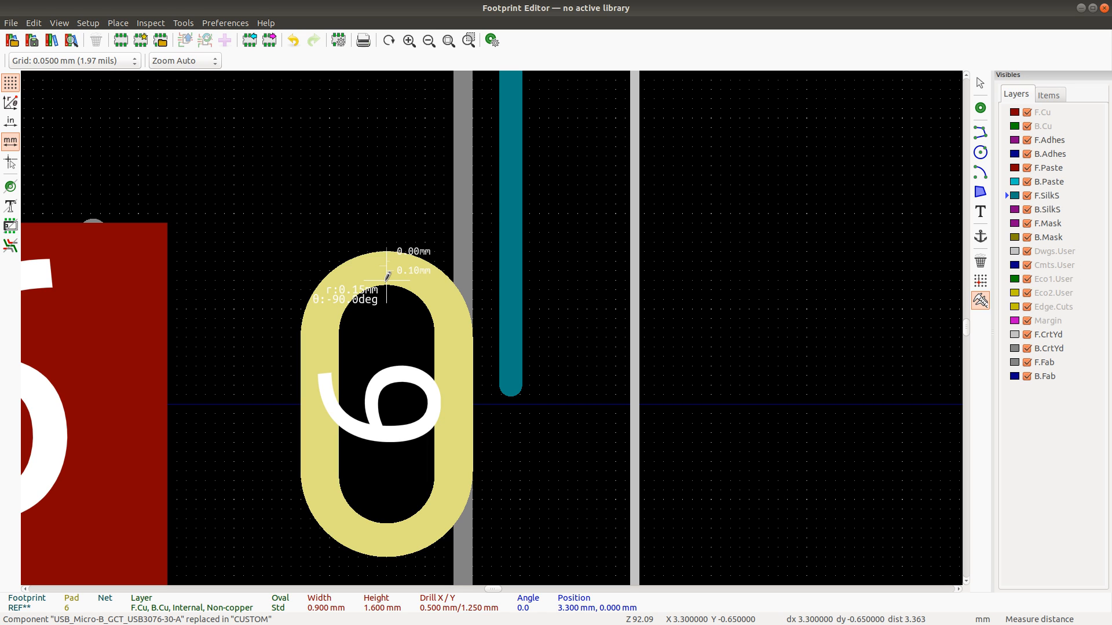
key(Escape)
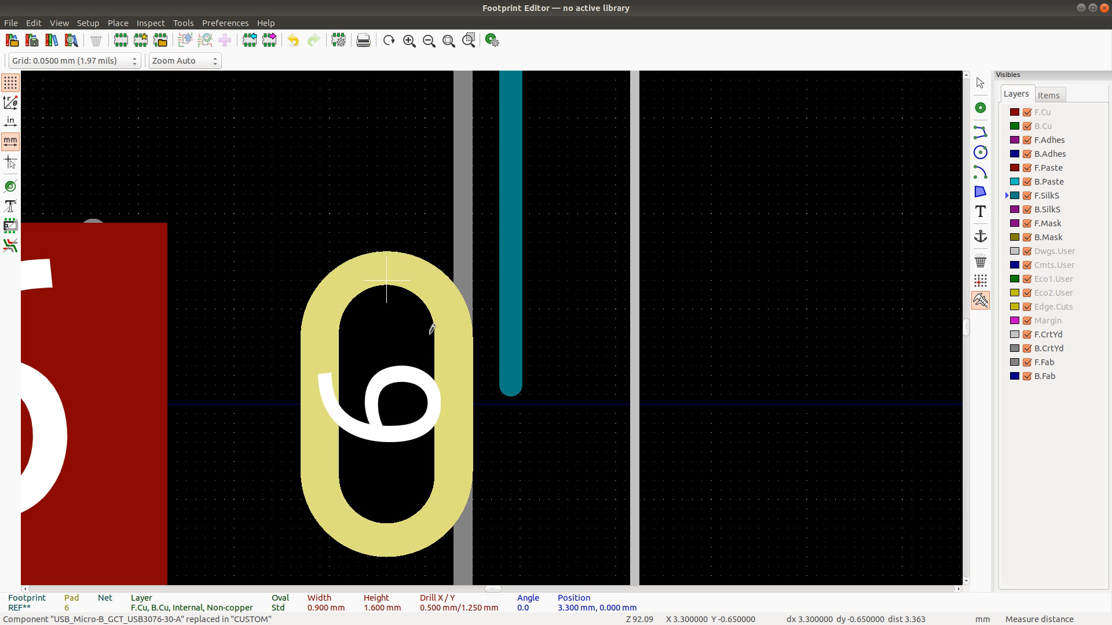
key(Escape)
scroll(493, 332, down, 5)
scroll(492, 332, down, 1)
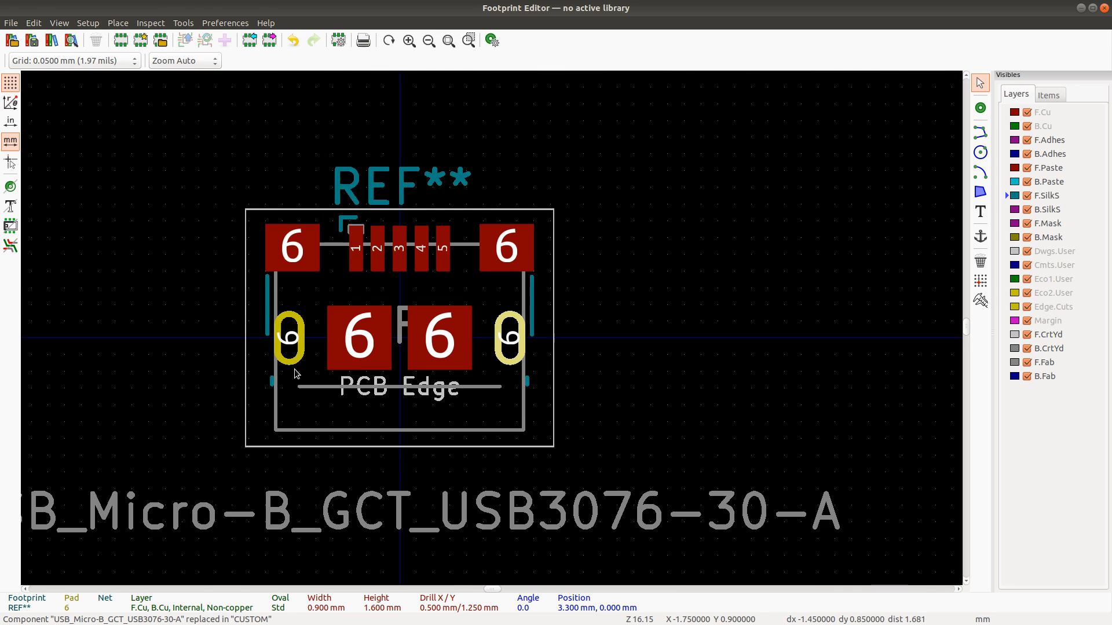
Step: Save the edited USB_Micro-B_GCT_USB3076-30-A footprint to the CUSTOM library and close the Footprint Editor
scroll(334, 359, up, 3)
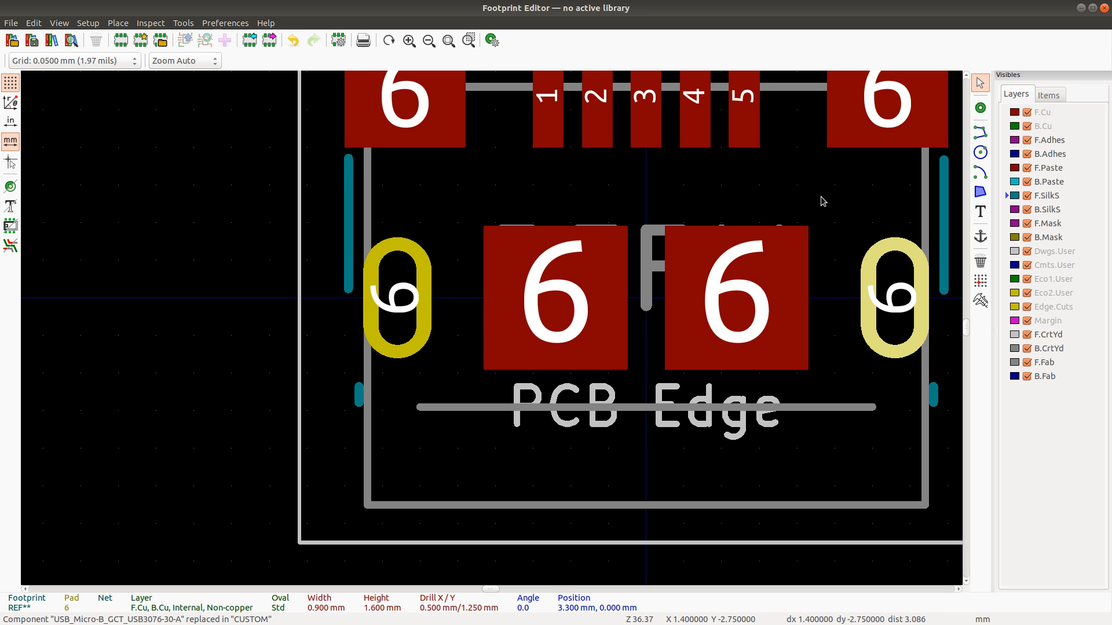
key(ctrl+s)
click(699, 423)
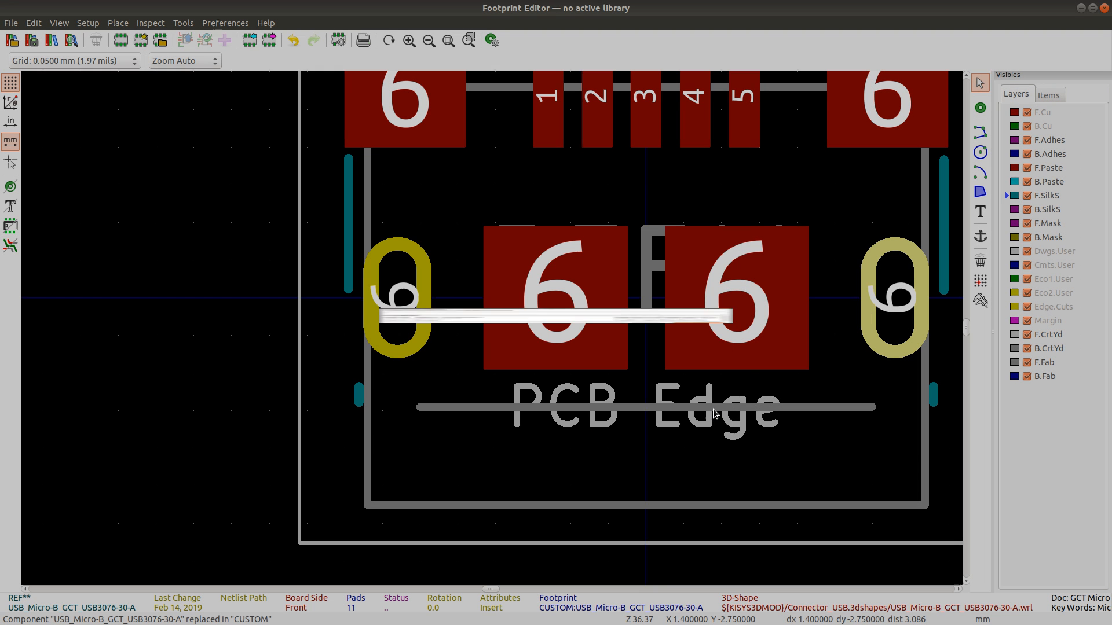
click(1104, 8)
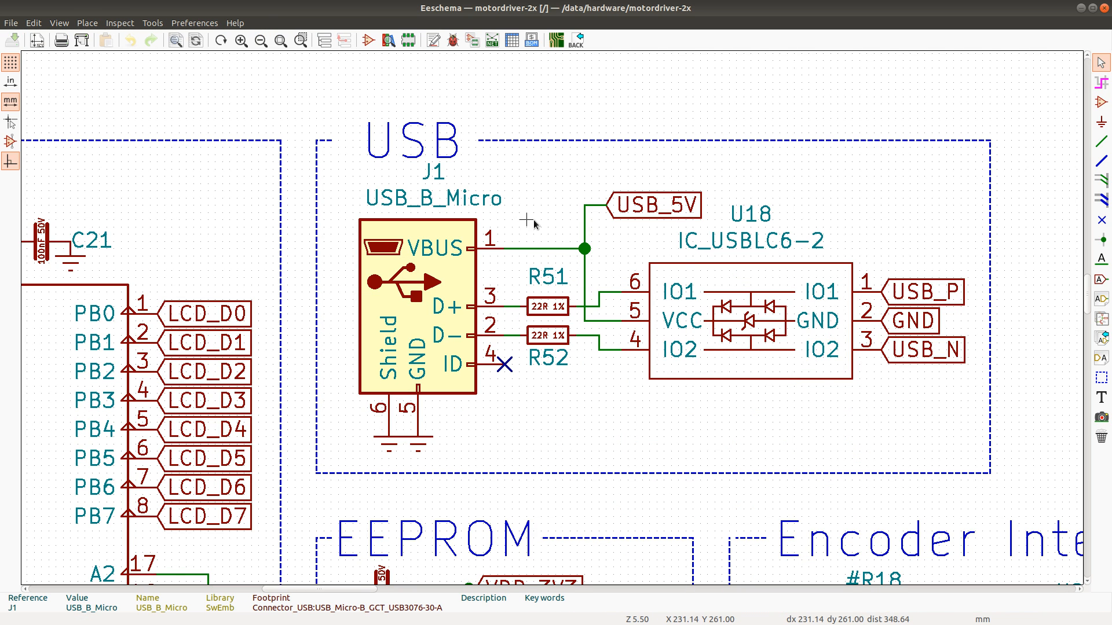
key(alt+Tab)
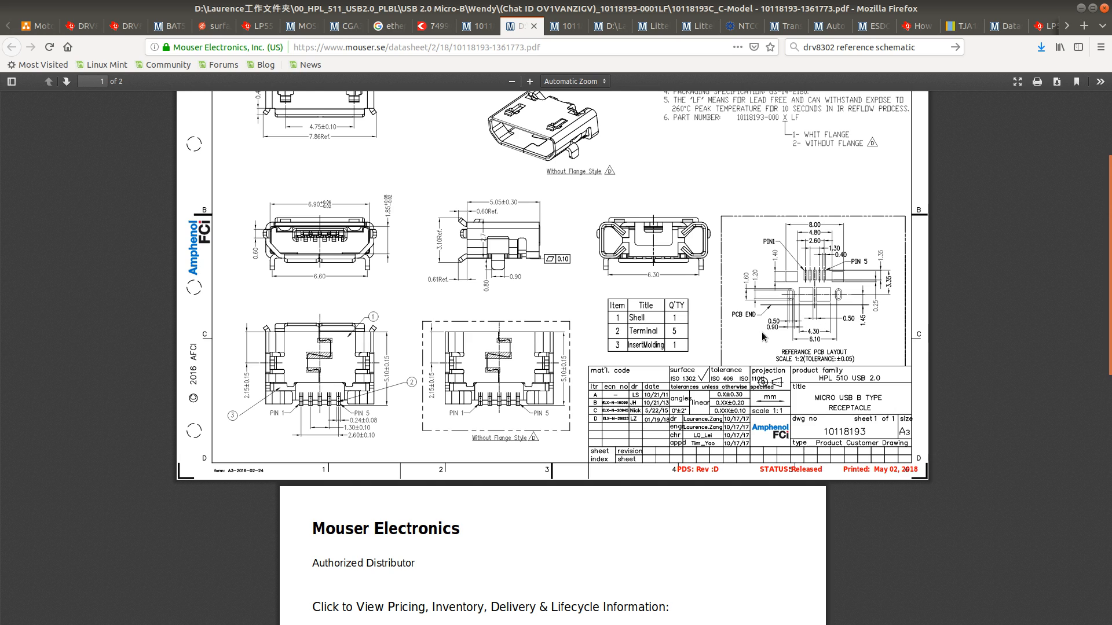
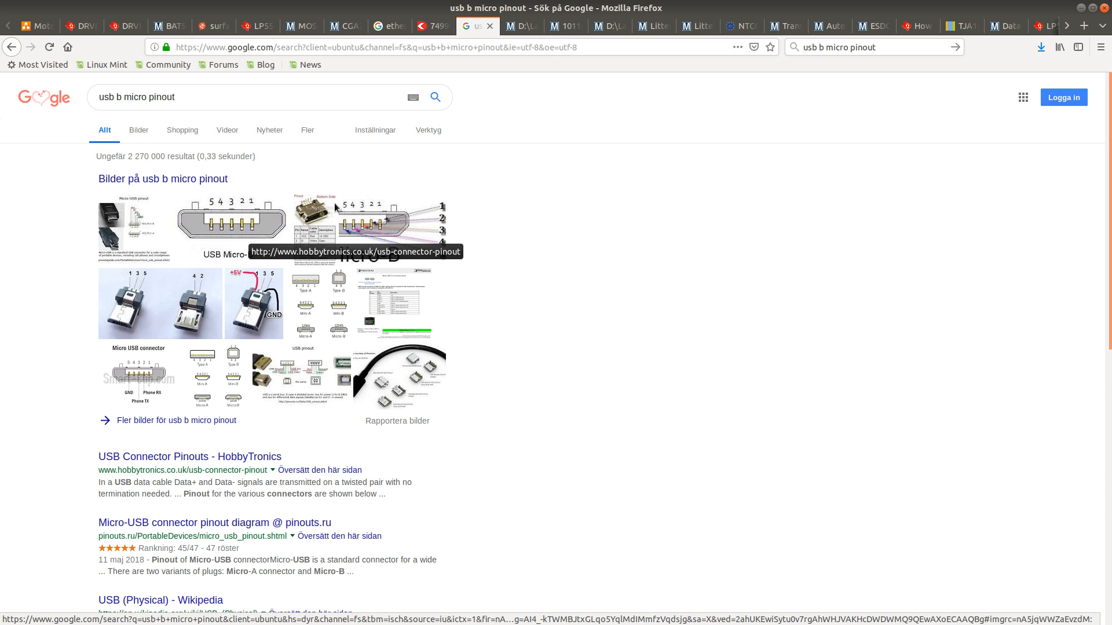
click(566, 26)
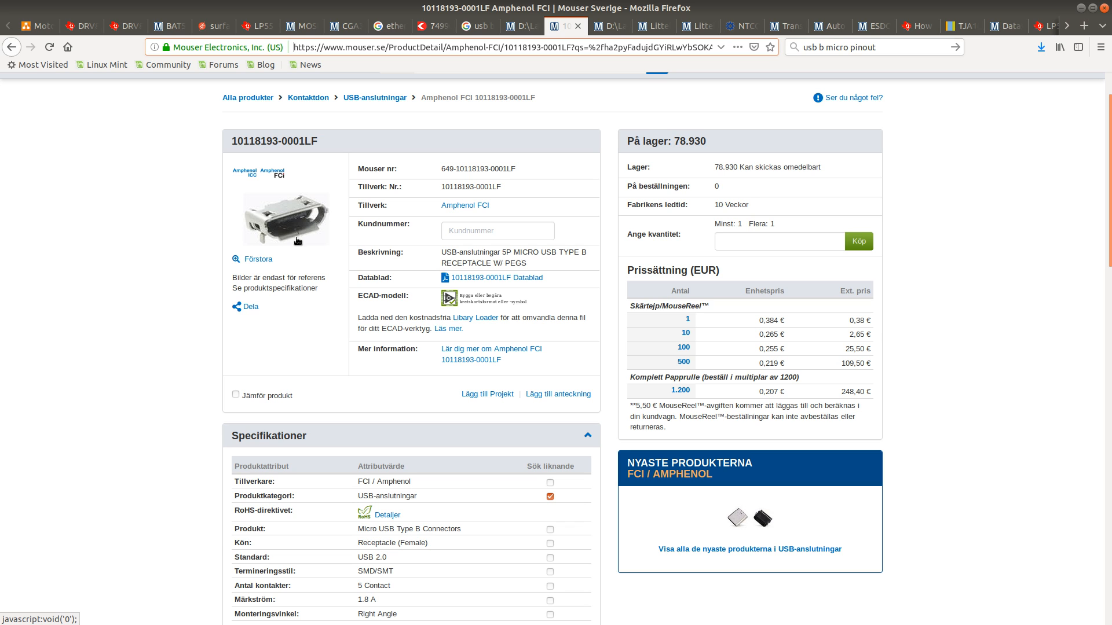
click(526, 28)
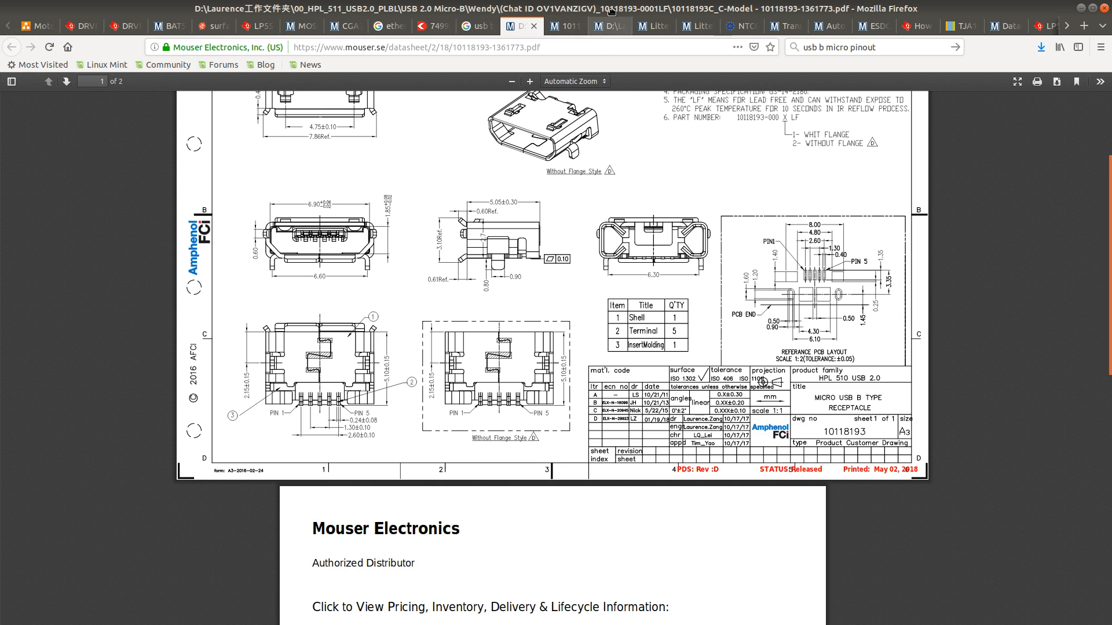
click(608, 29)
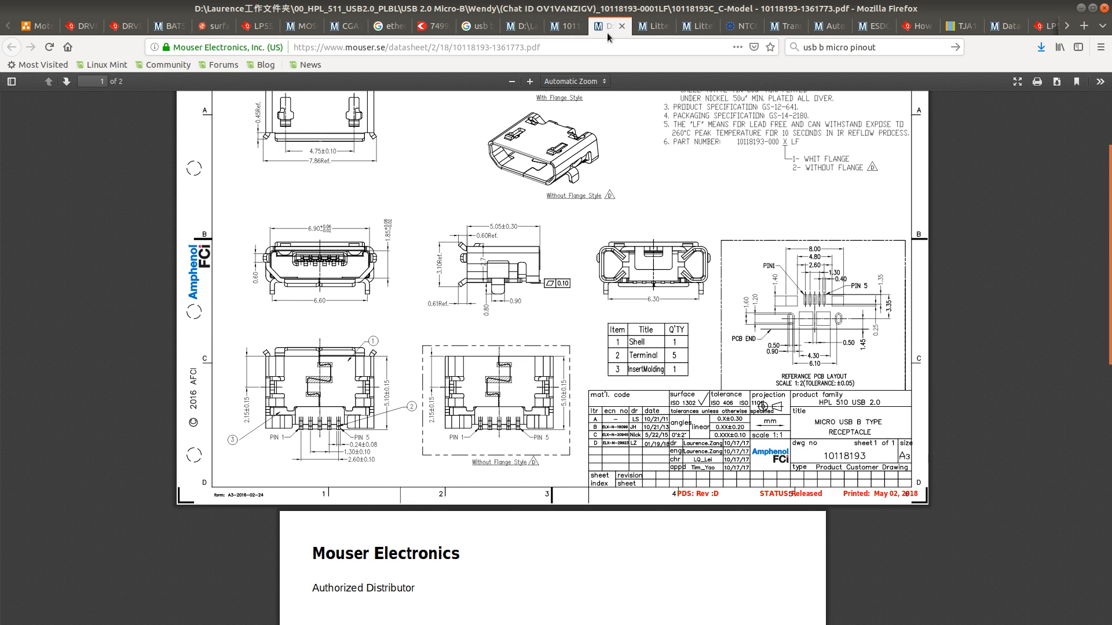
click(476, 29)
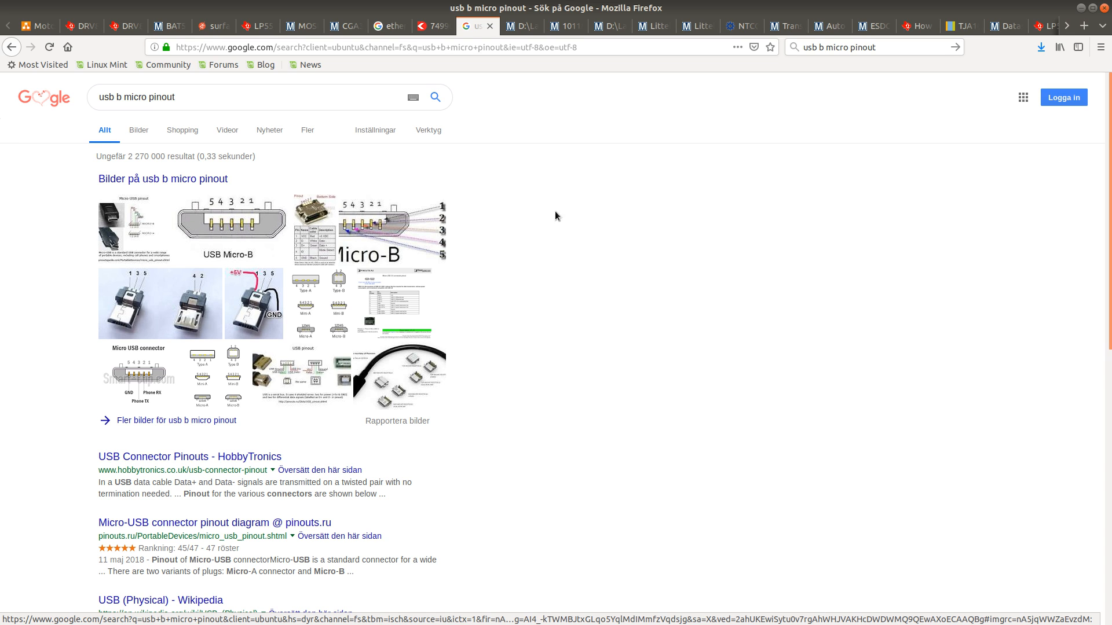
Step: Switch to the Footprint Editor and load the USB_Micro-B_GCT_USB3076-30-A footprint from the CUSTOM library
key(alt+Tab)
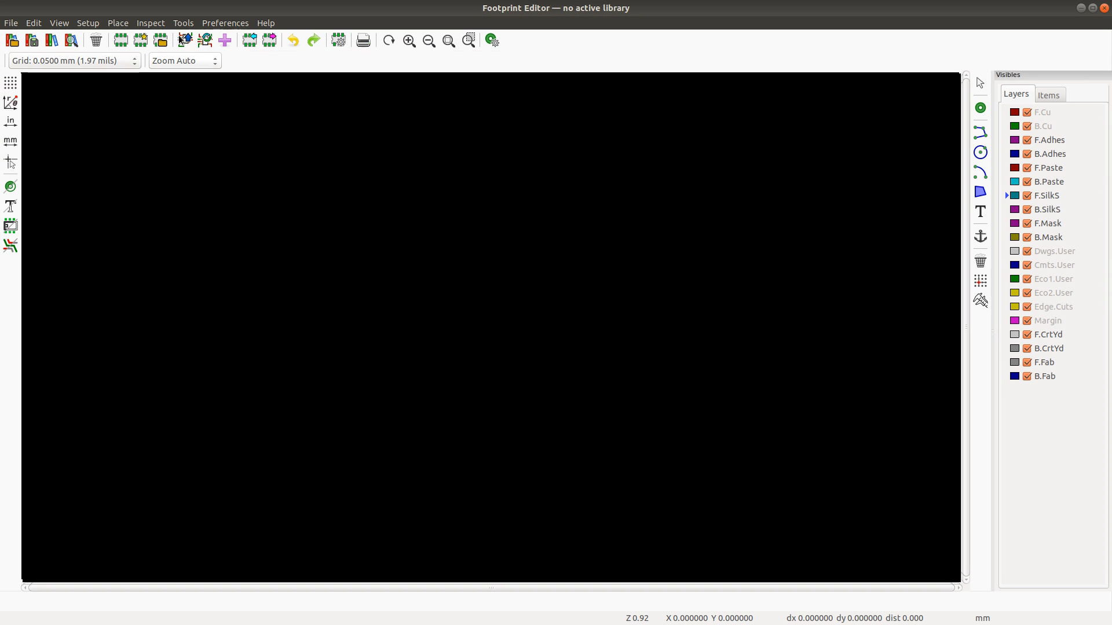
click(160, 41)
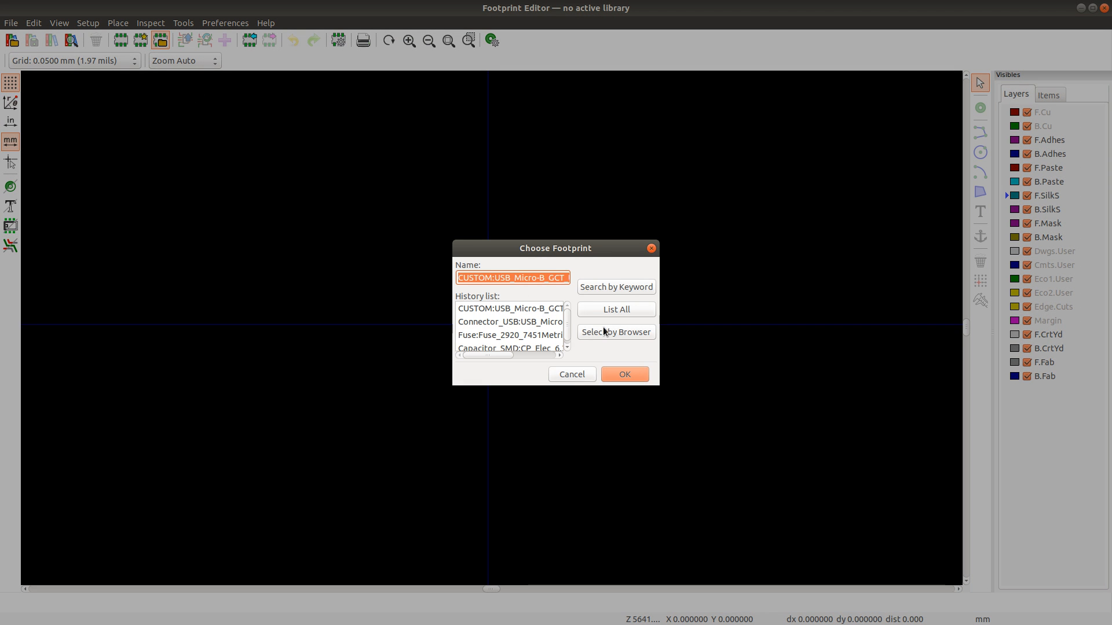
click(628, 378)
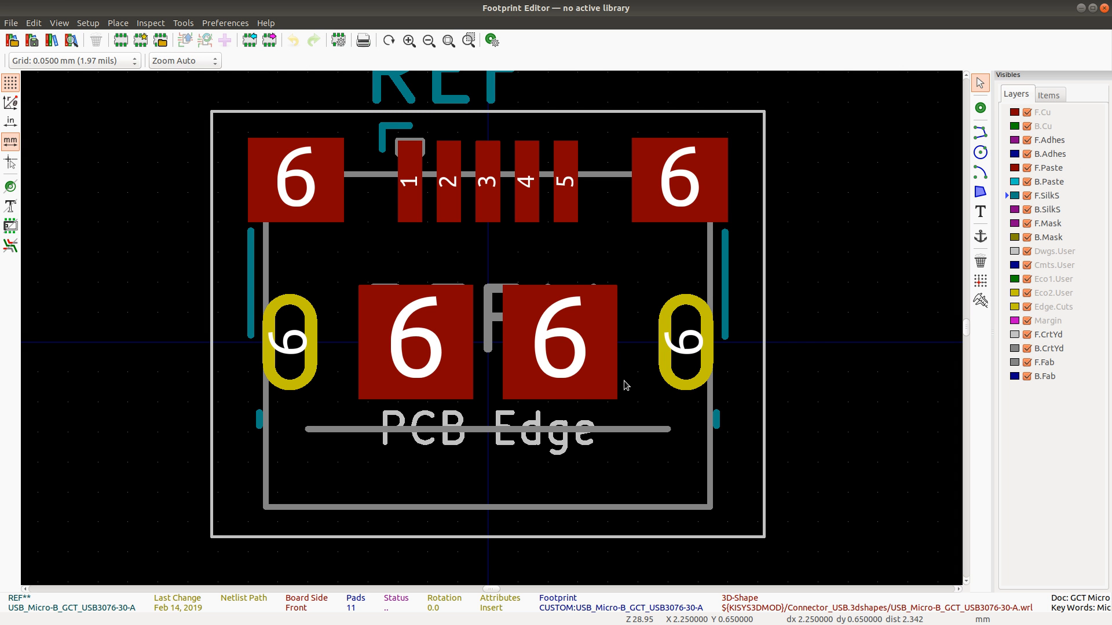
Step: Compare the footprint's pad numbering with the Sunrom Micro-USB B female connector pinout image in the online search results
key(alt+Tab)
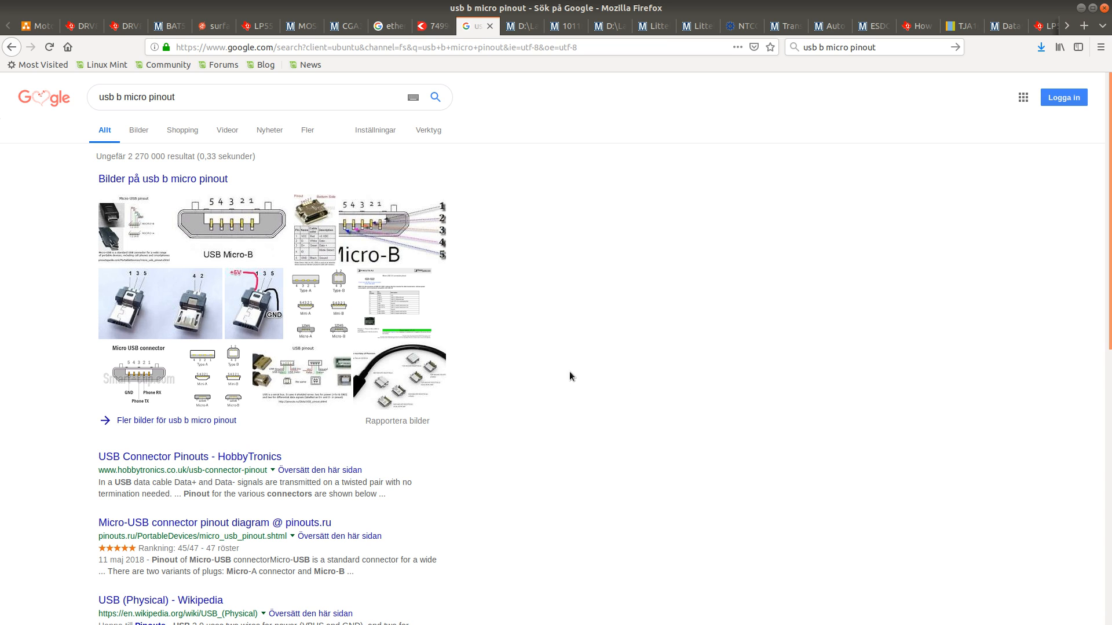
key(alt+Tab)
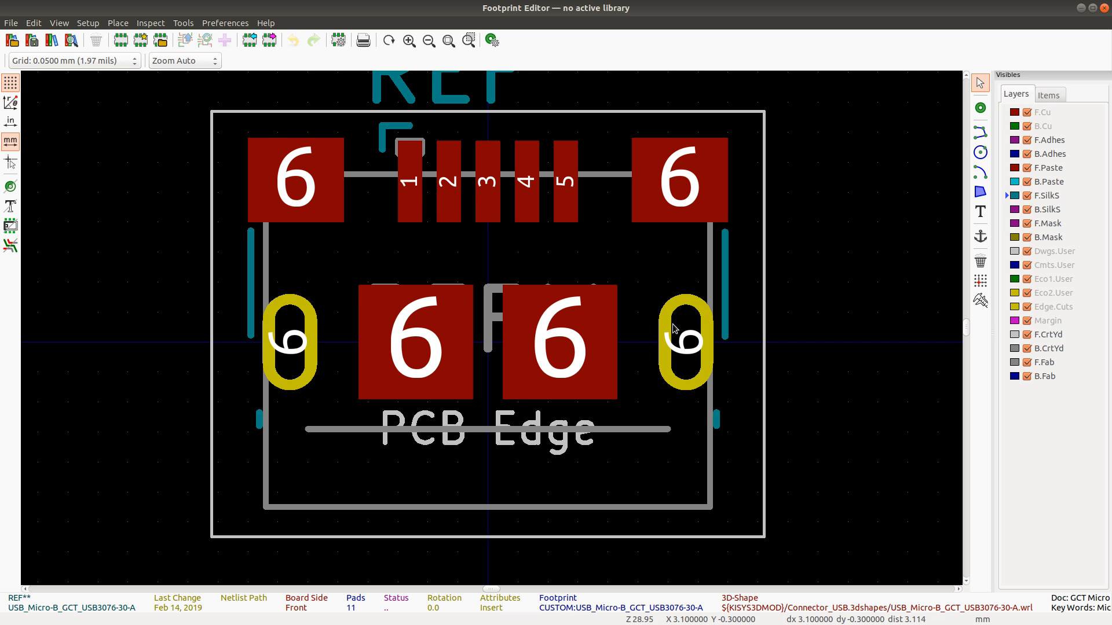
key(alt+Tab)
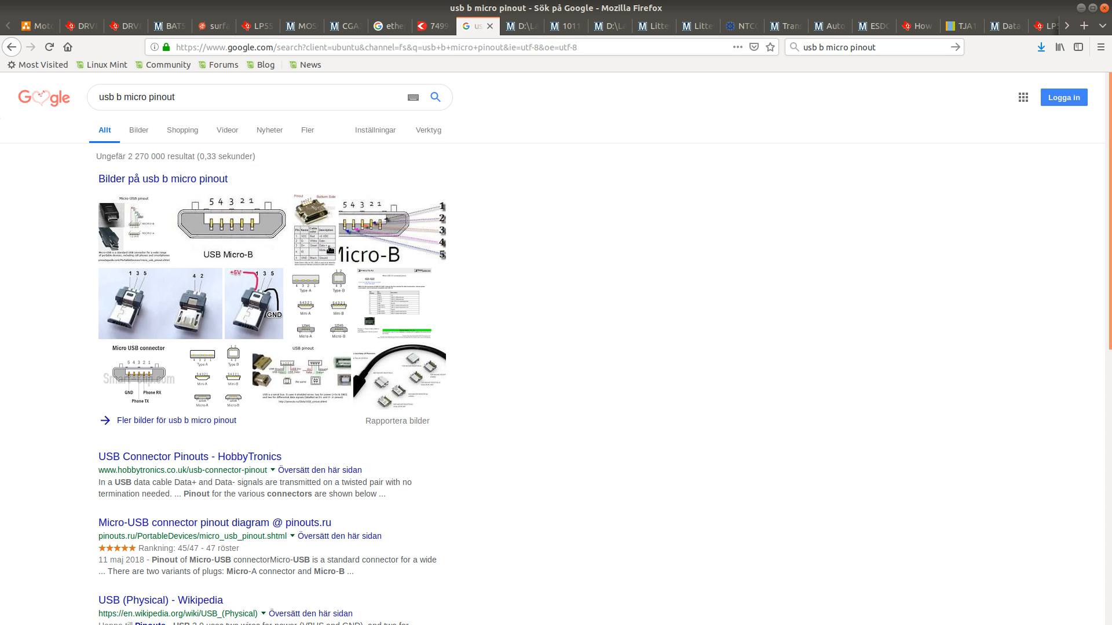
click(312, 229)
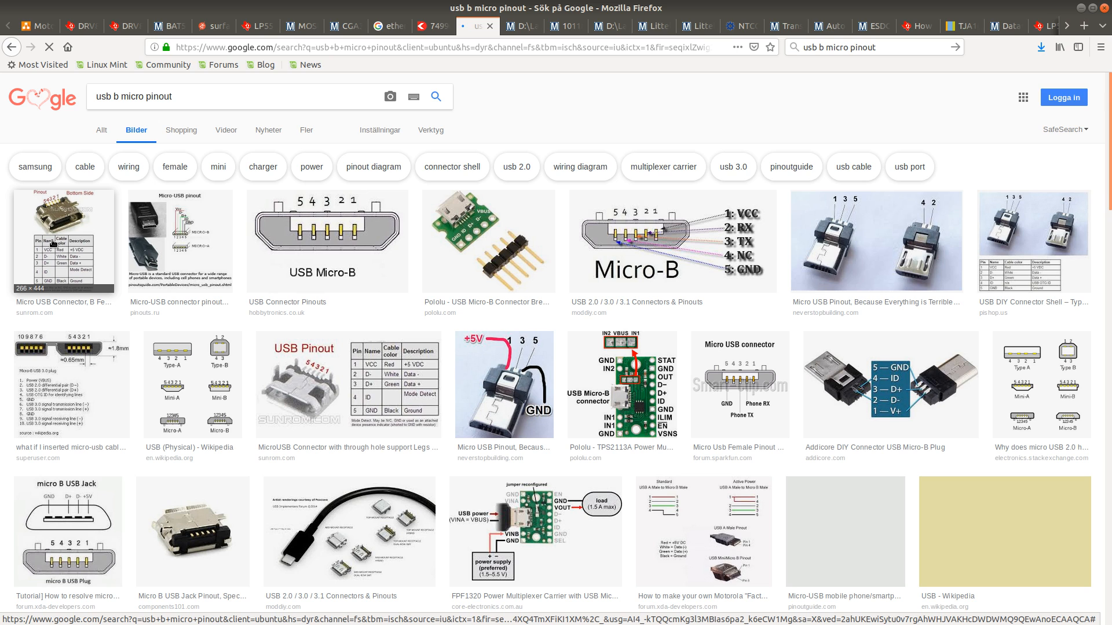
scroll(92, 230, down, 2)
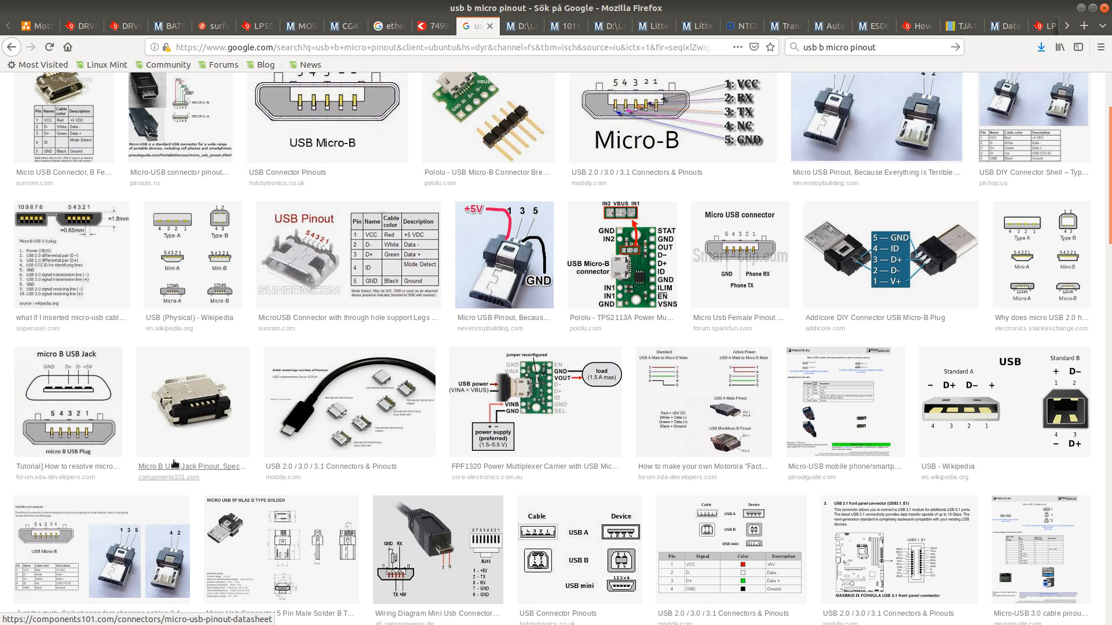
scroll(175, 466, up, 3)
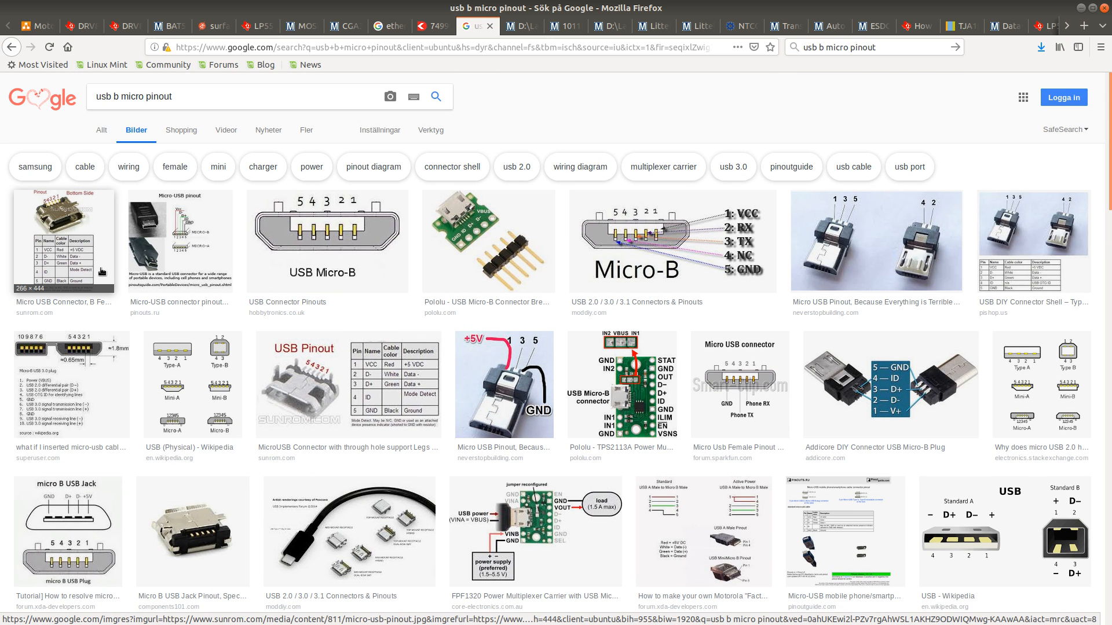
click(79, 242)
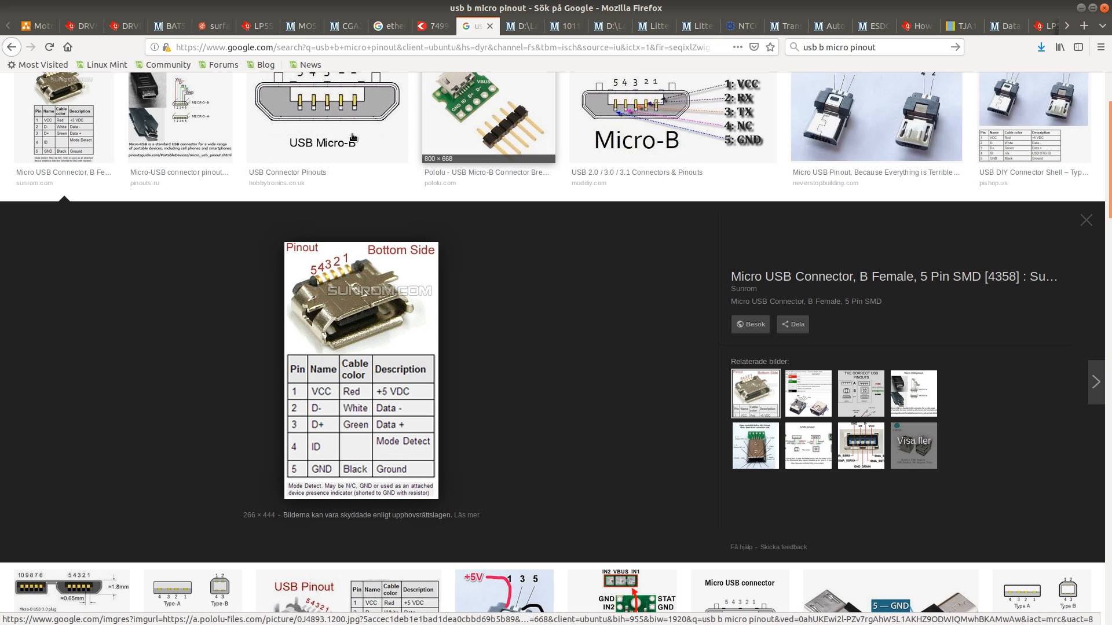
scroll(334, 170, up, 1)
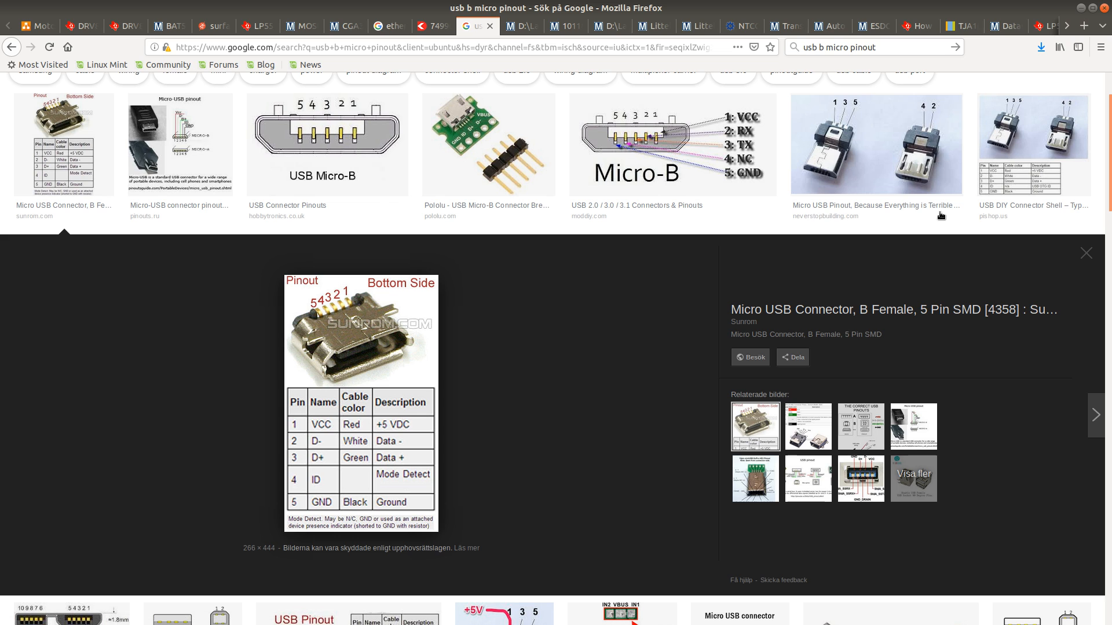
click(1087, 253)
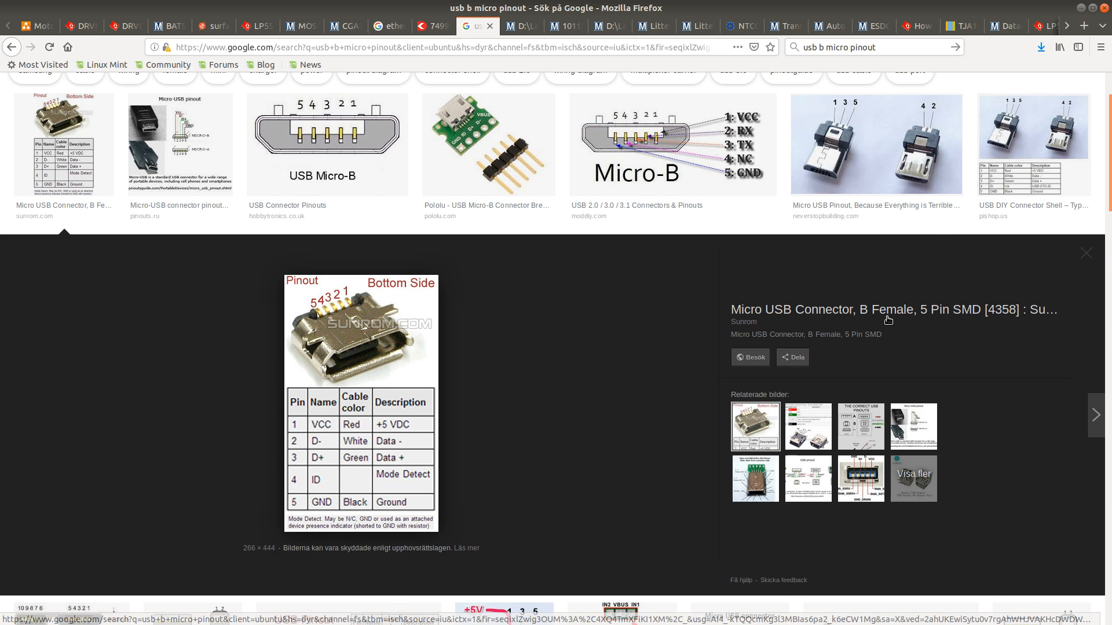
Step: Look through the "usb b micro pinout" image results for drawings showing the Micro-B receptacle's pin numbering
scroll(298, 365, down, 2)
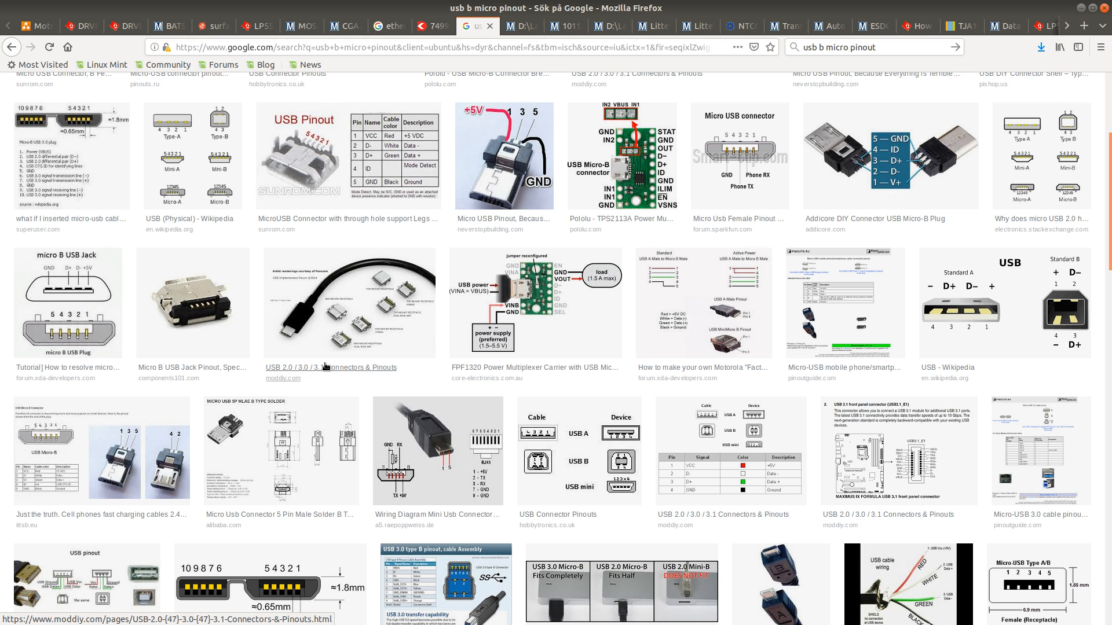
scroll(326, 366, down, 2)
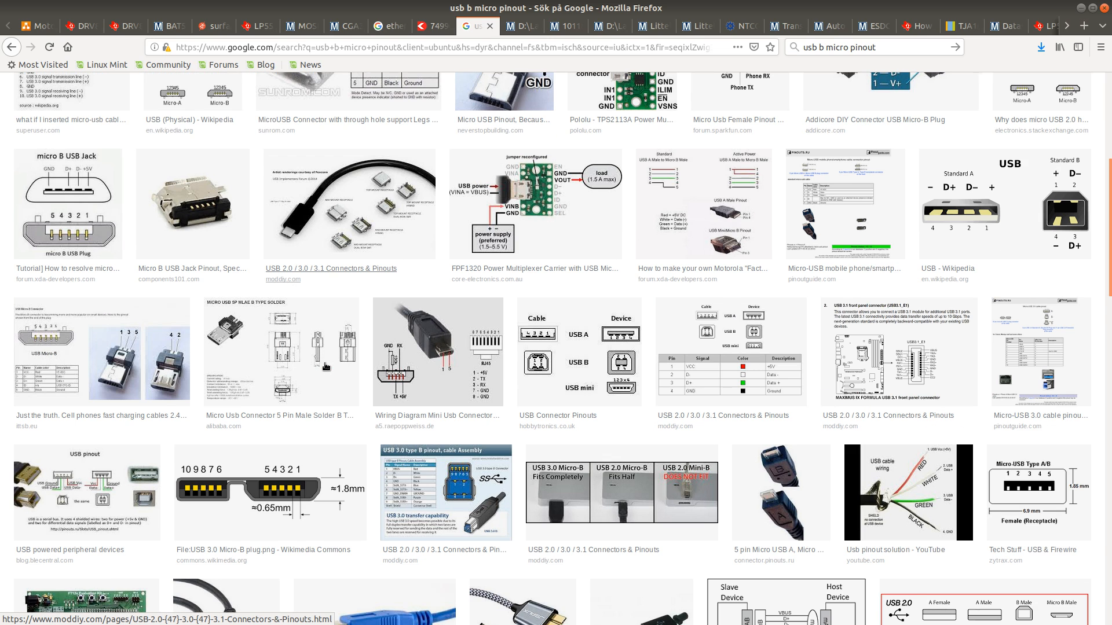
scroll(326, 366, down, 3)
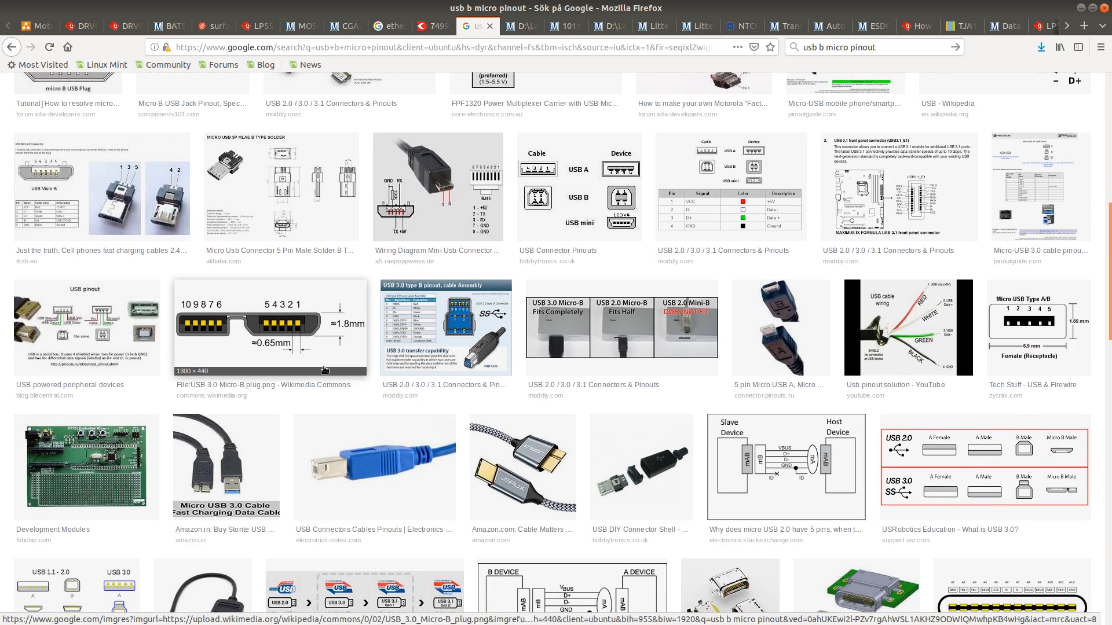
scroll(108, 370, down, 4)
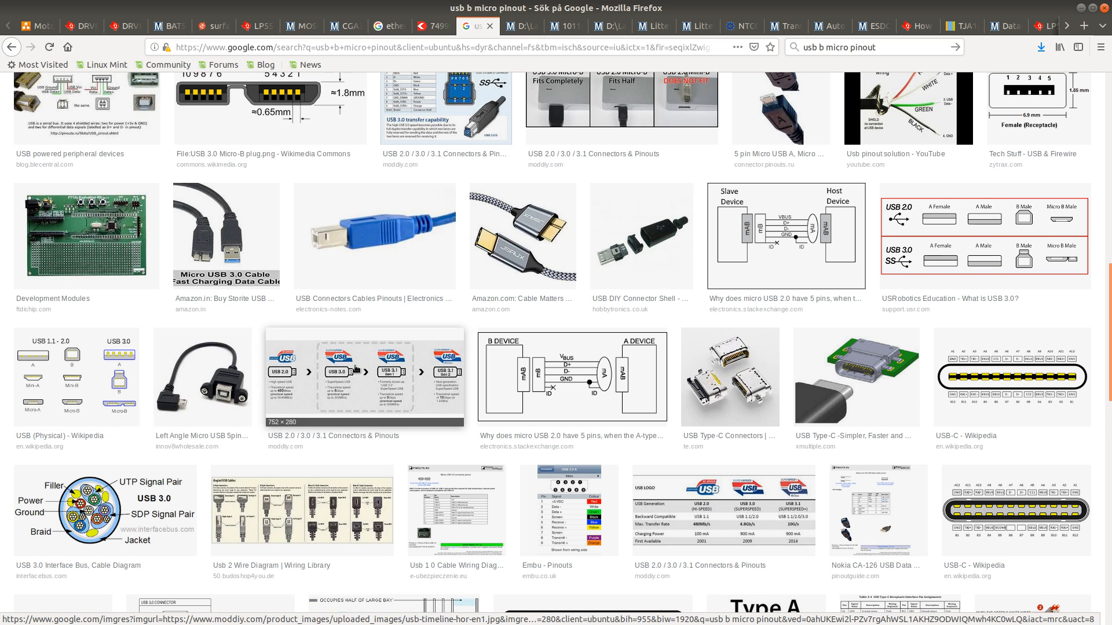
scroll(339, 387, down, 2)
scroll(339, 387, down, 5)
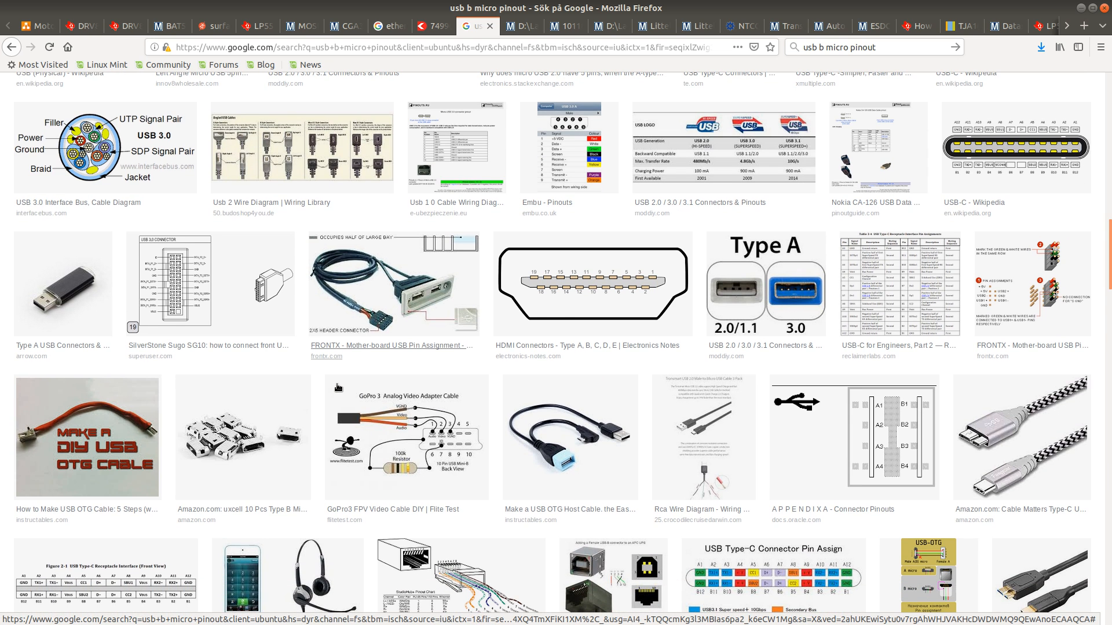
scroll(338, 387, down, 5)
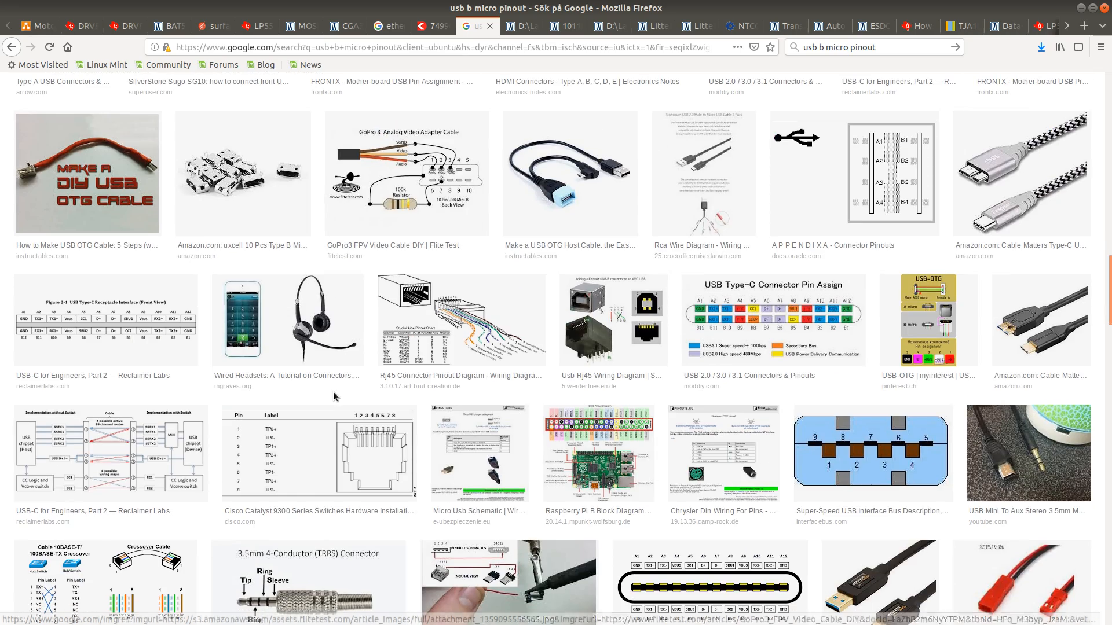
scroll(333, 397, up, 20)
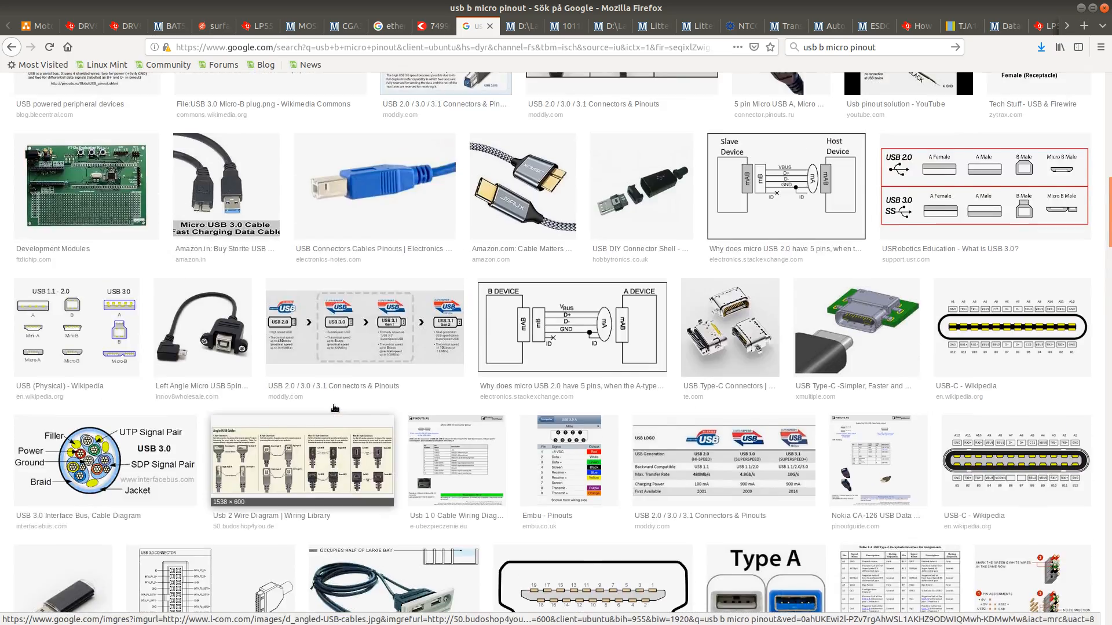
scroll(338, 411, up, 3)
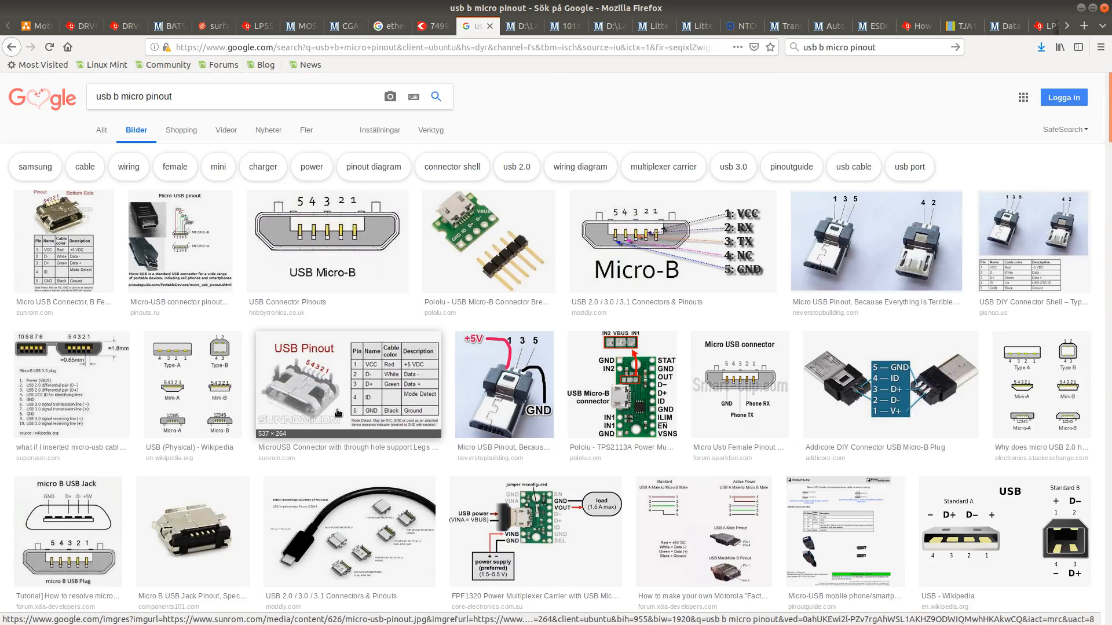
Step: Open the pinouts.ru Micro-USB connector pinout page from the web results and compare its receptacle numbering with the footprint's pads
click(102, 130)
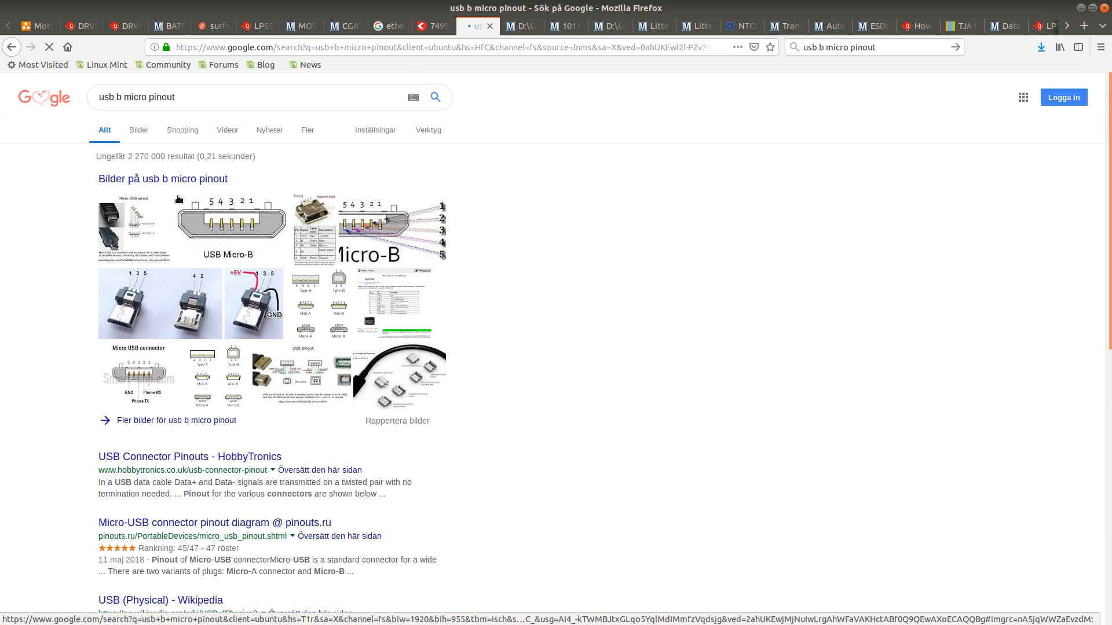
scroll(227, 209, down, 3)
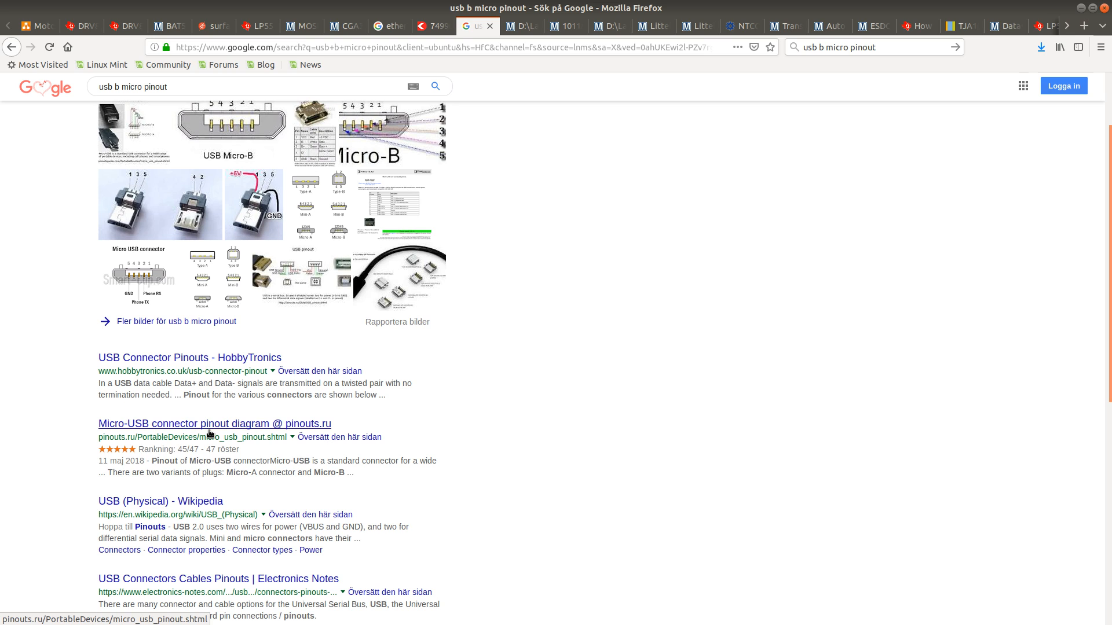
click(210, 427)
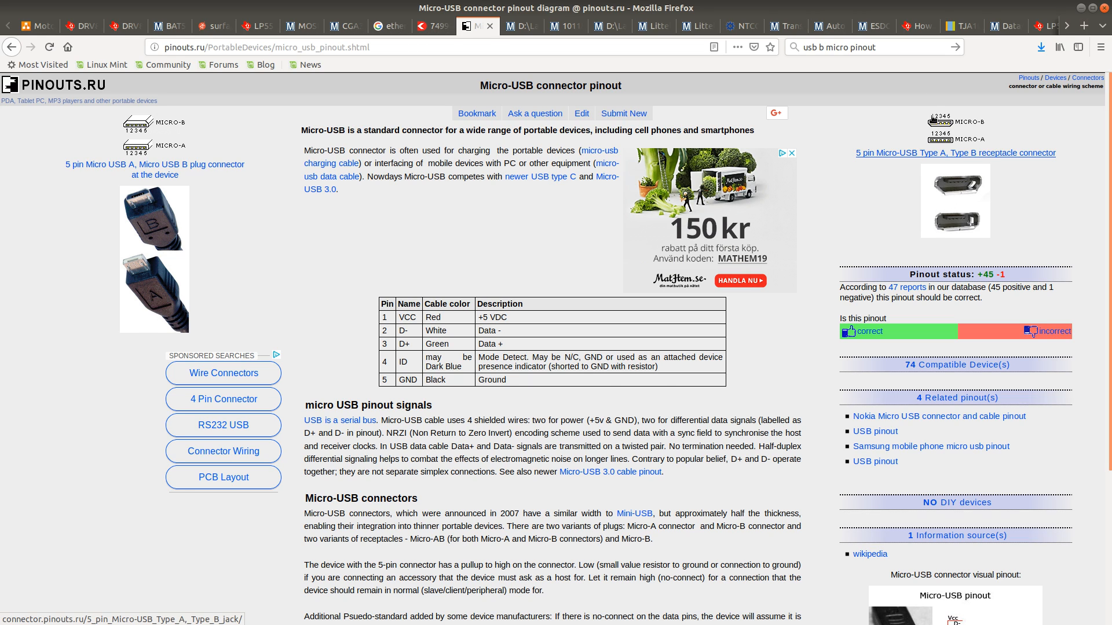
key(alt)
key(alt)
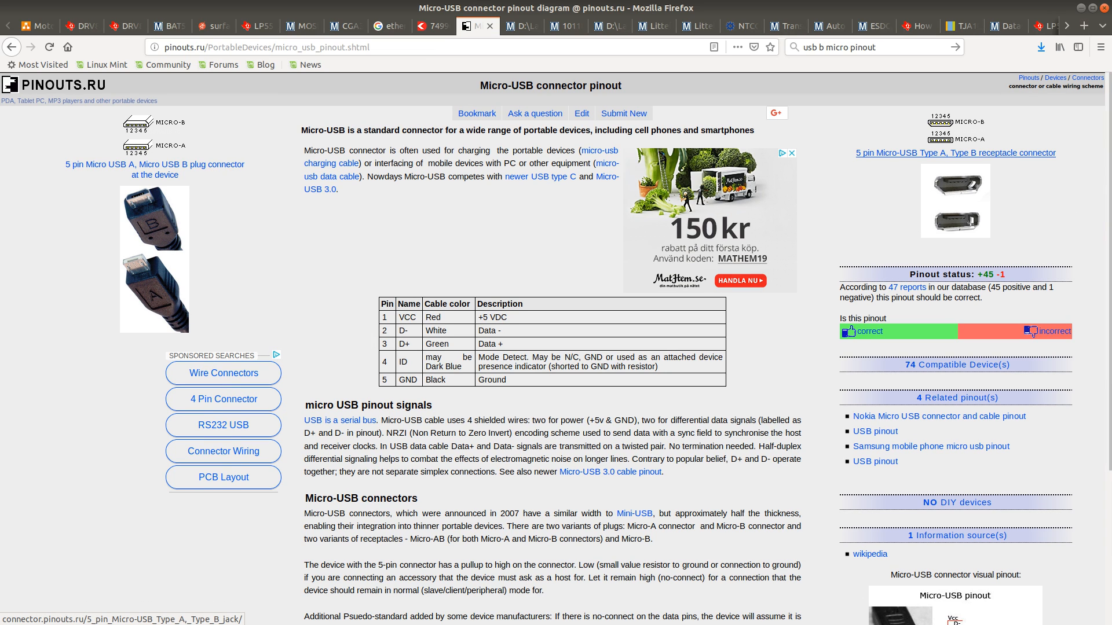
key(alt+Tab)
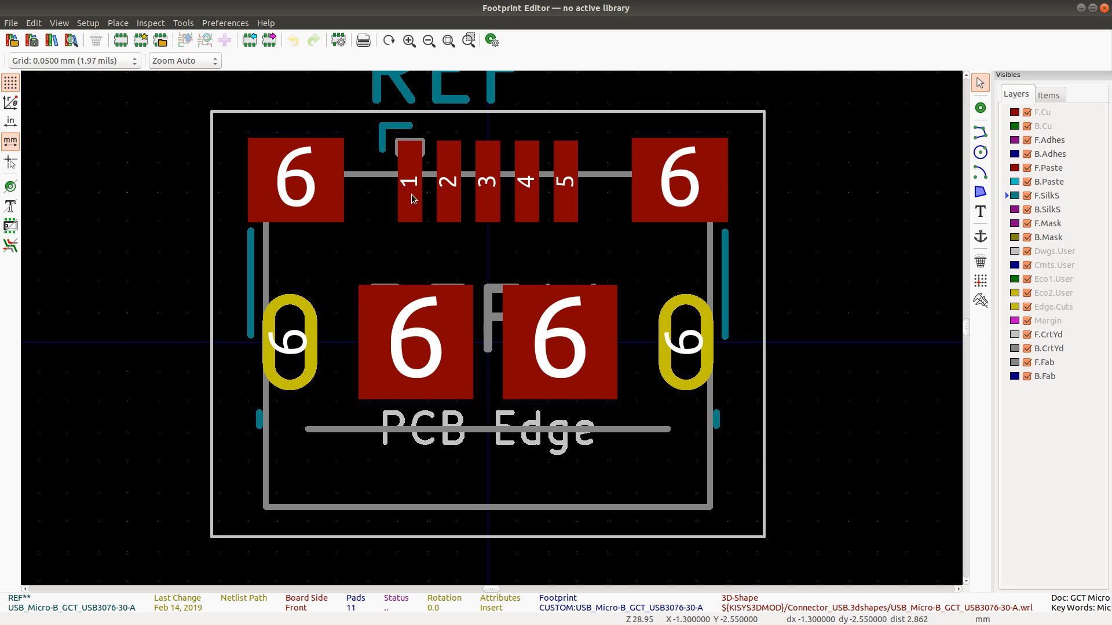
key(alt+Tab)
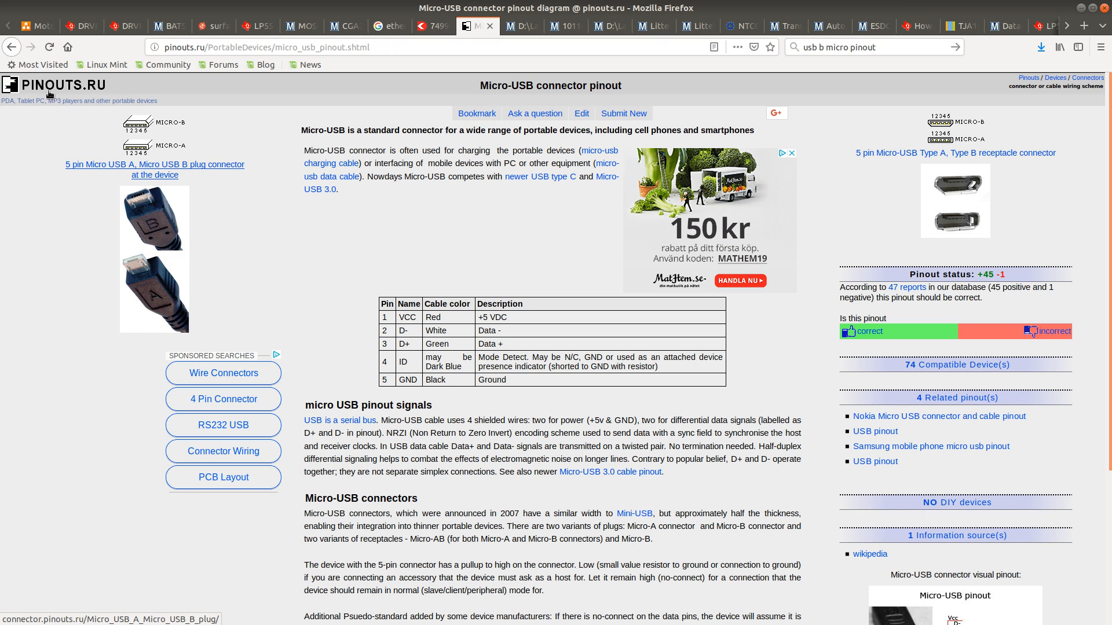
Step: Recheck the pinouts.ru connector drawings, return to the search results and examine the HobbyTronics USB Micro-B pinout image
click(163, 183)
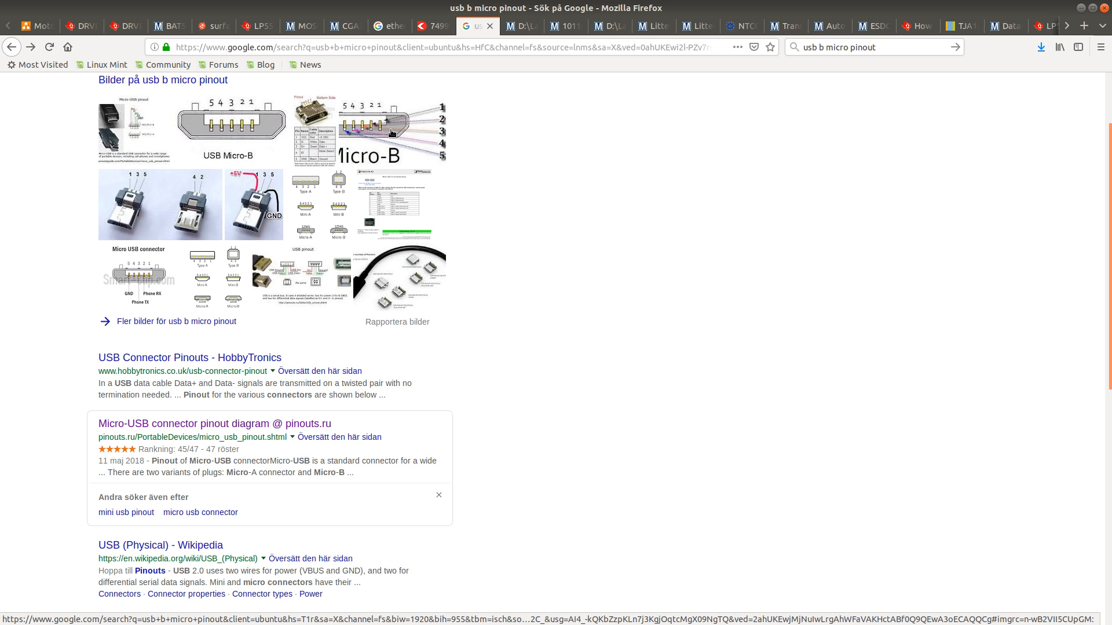
click(30, 48)
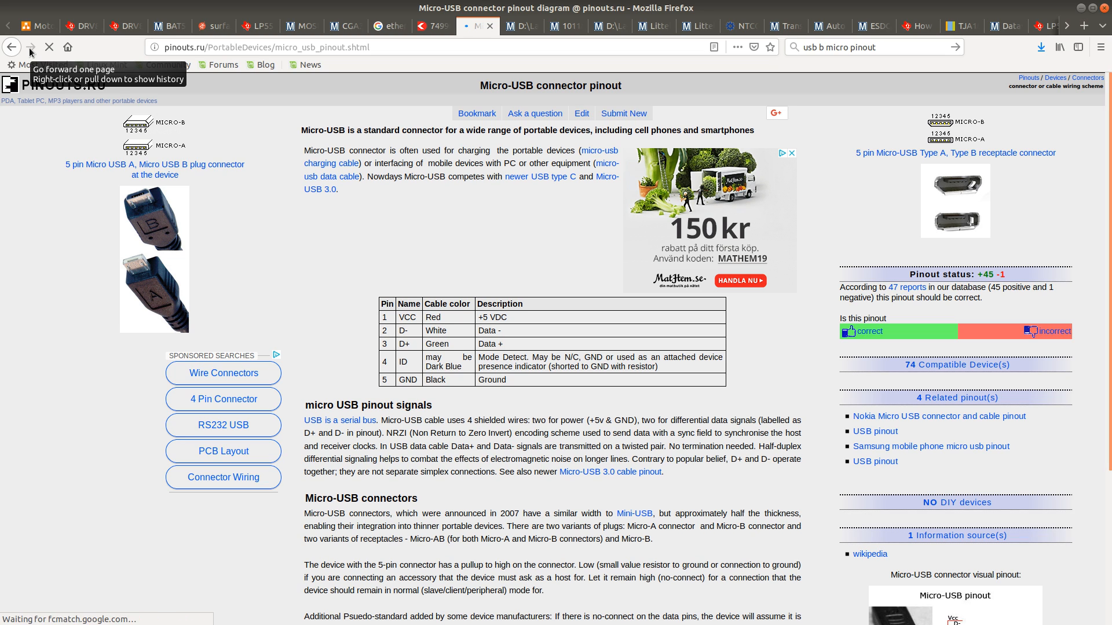
click(11, 47)
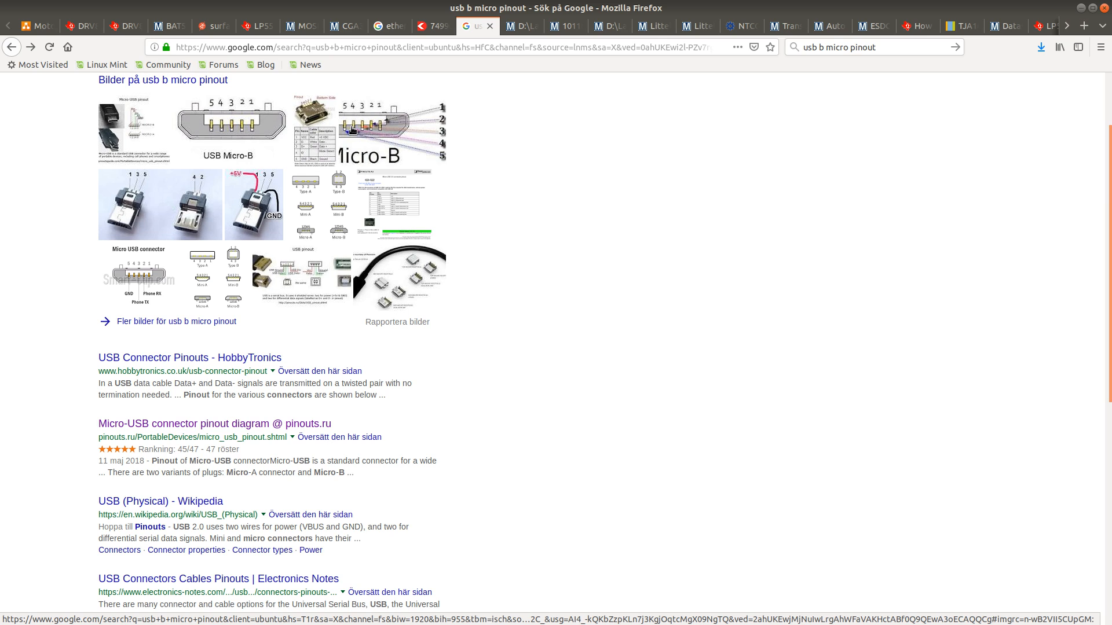
click(247, 118)
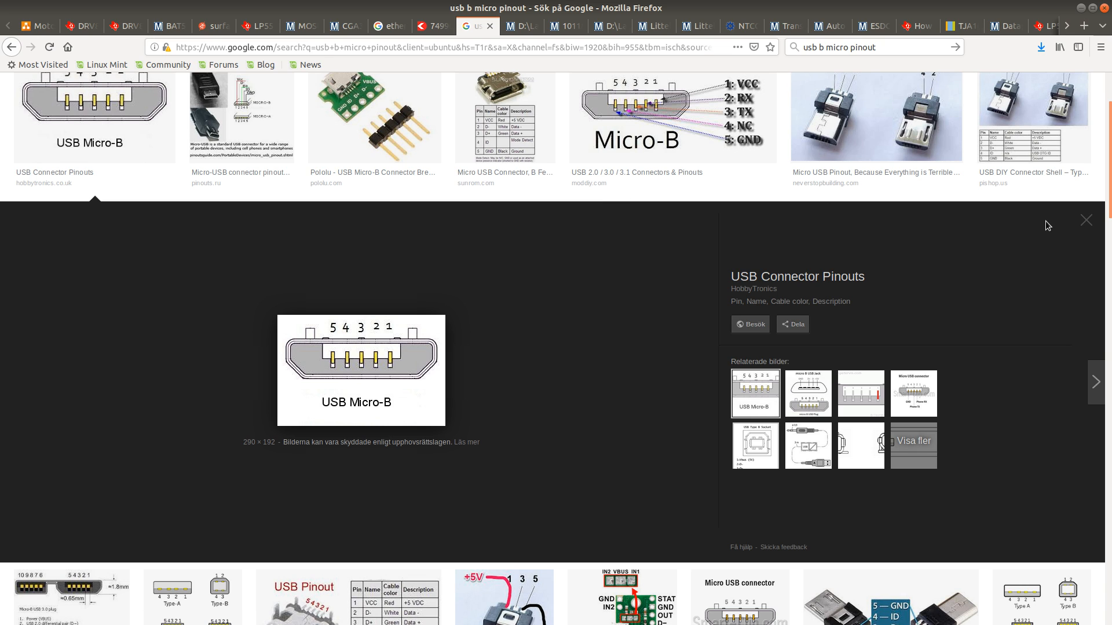
click(1086, 221)
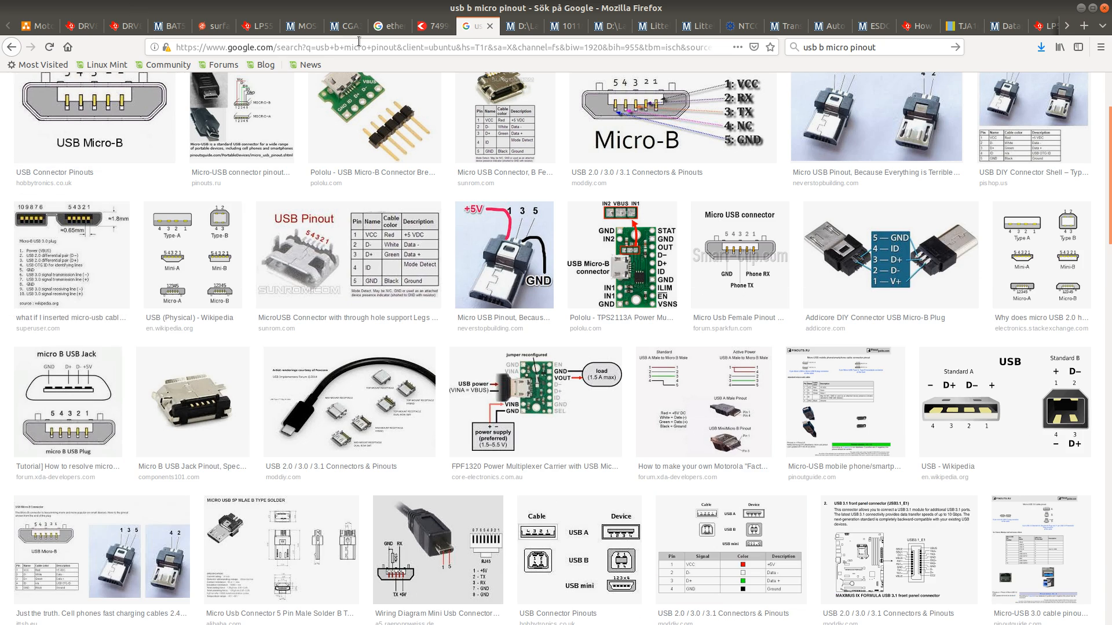
Step: Search the web for "usb standard specification micro-b"
click(876, 49)
text(u)
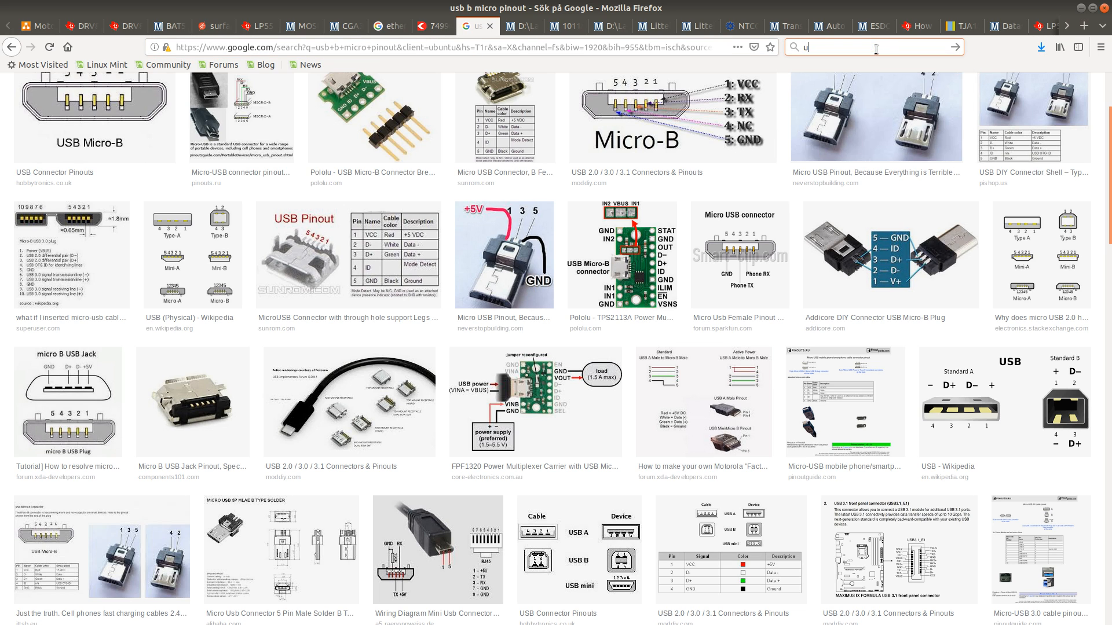
text(sb stan)
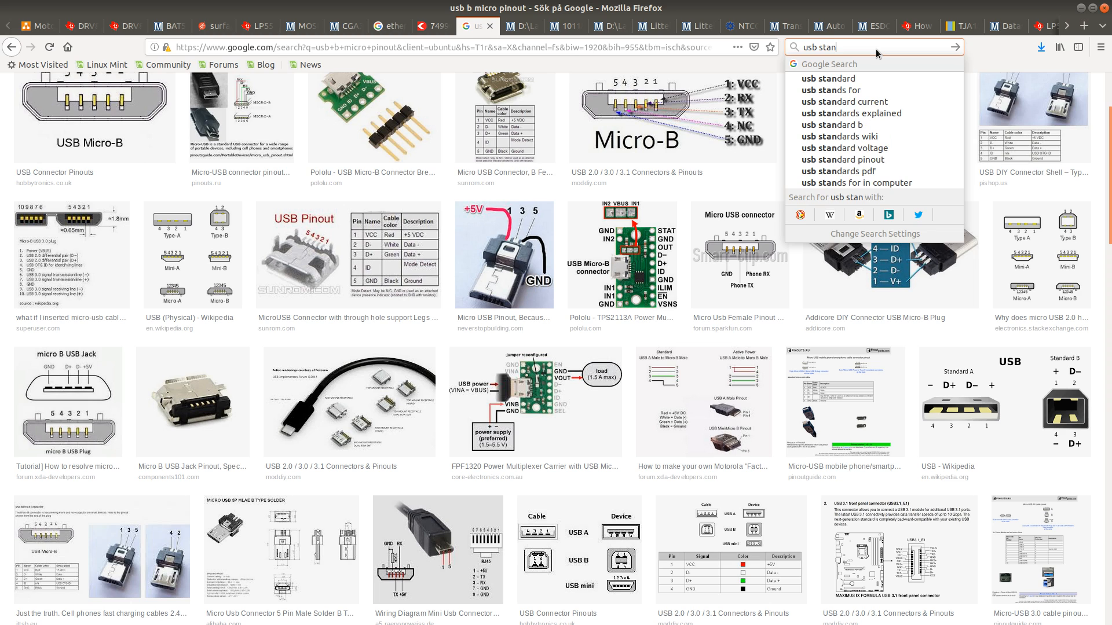
text(dard spe)
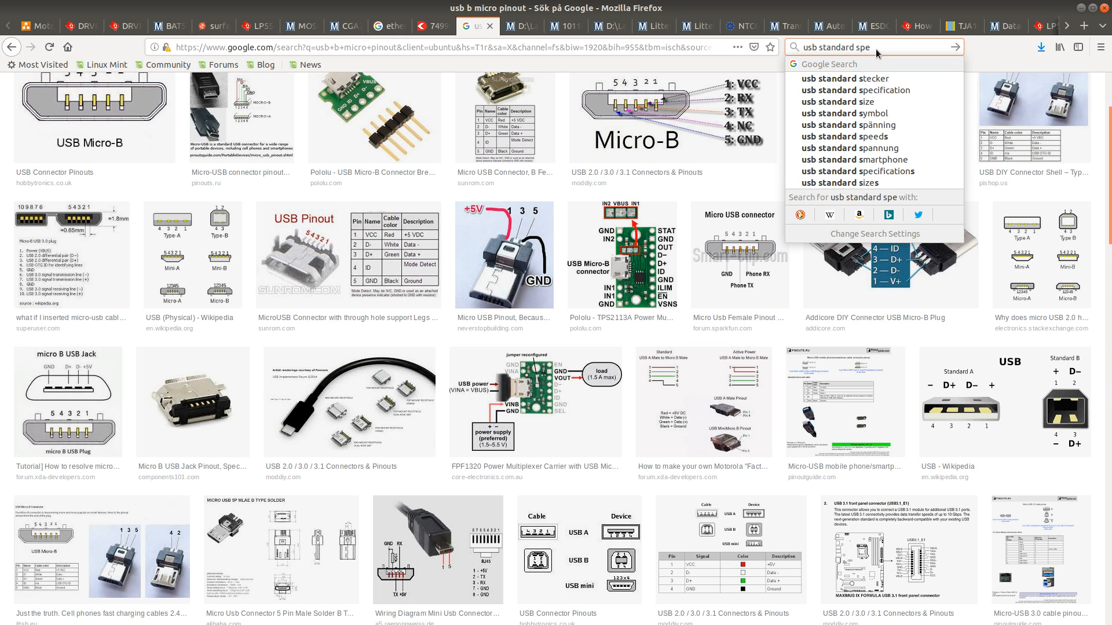
text(cification)
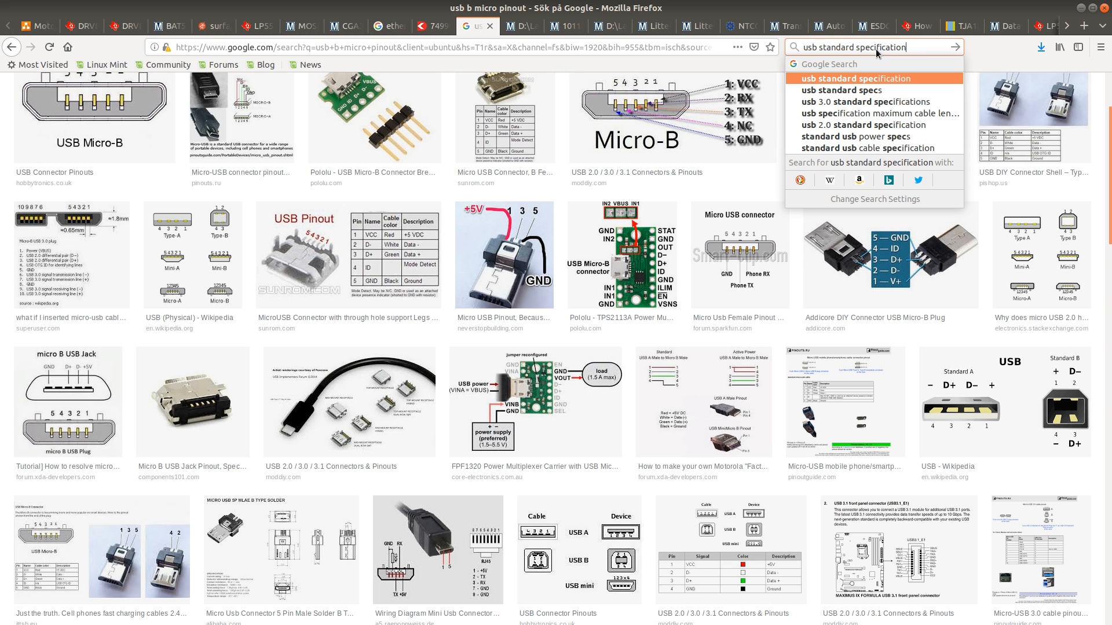
text( micro-b)
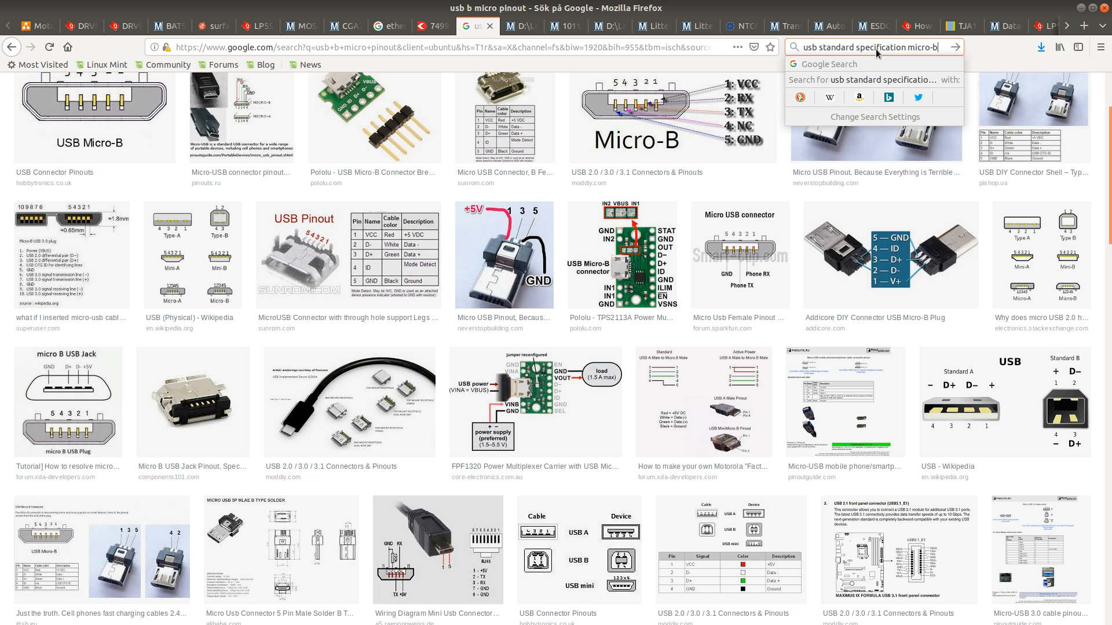
key(Return)
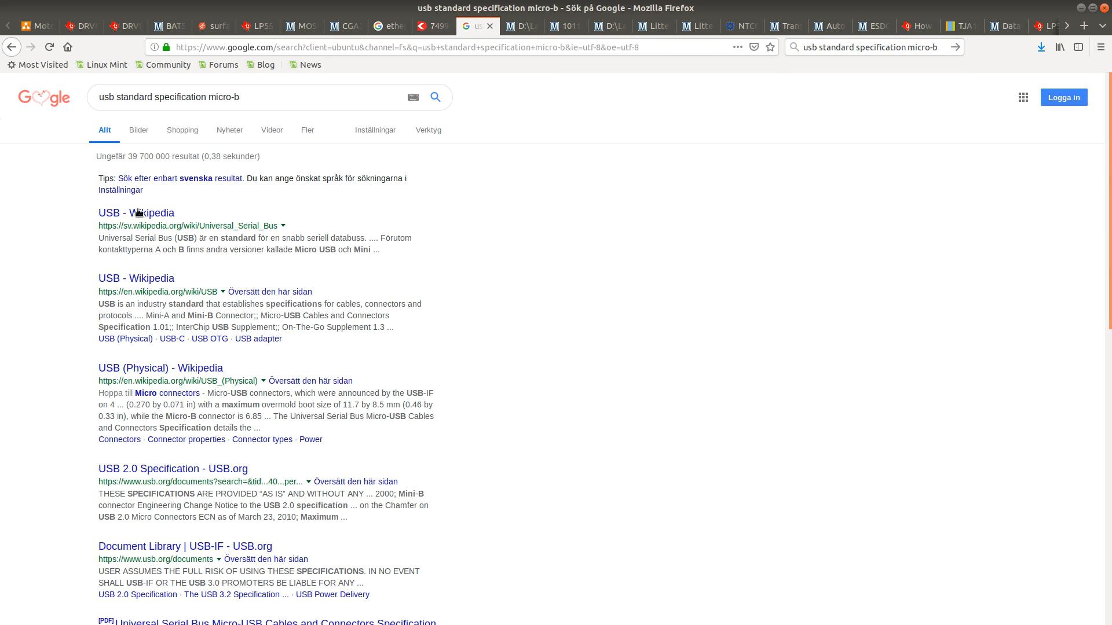
Step: Open the Swedish Wikipedia article on Universal Serial Bus and examine the Micro/Mini pin table and the Micro-B connector drawing
click(294, 230)
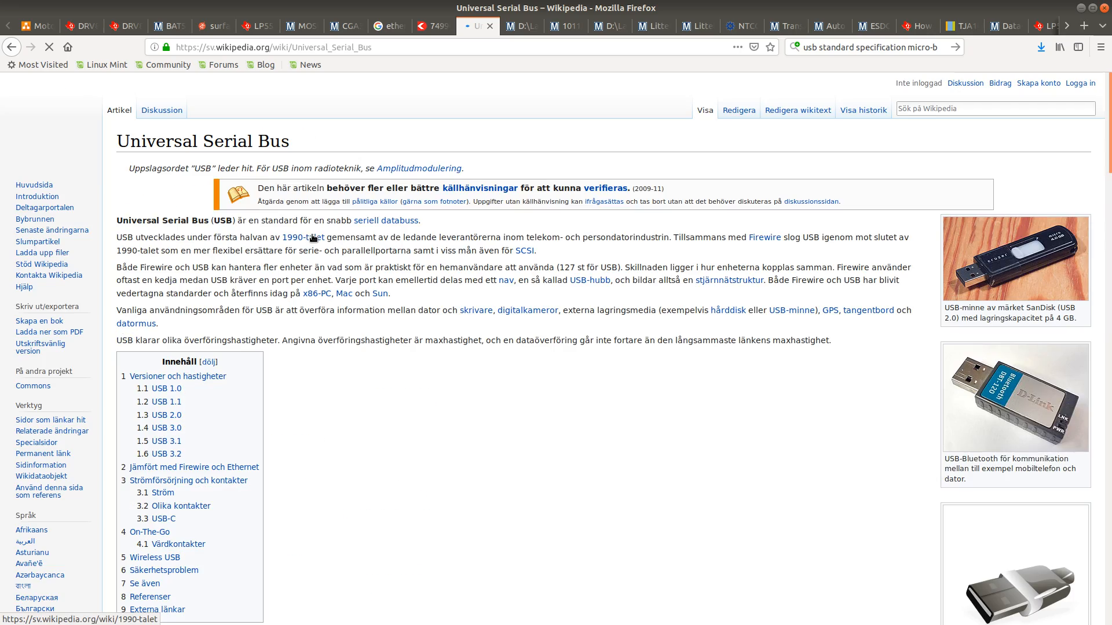
scroll(700, 258, down, 20)
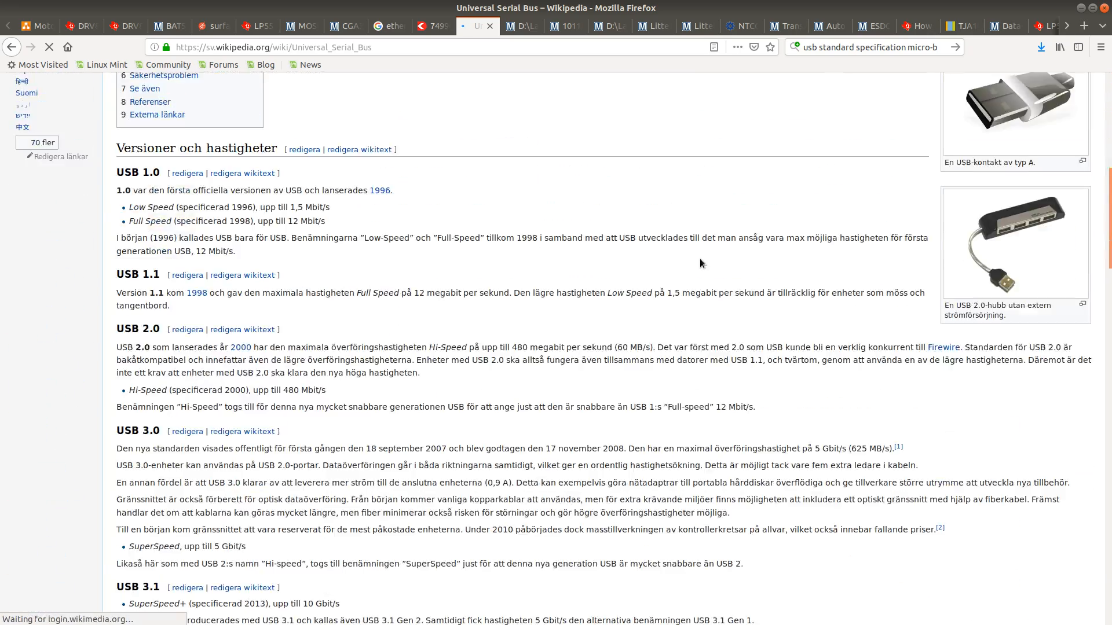
scroll(691, 269, down, 4)
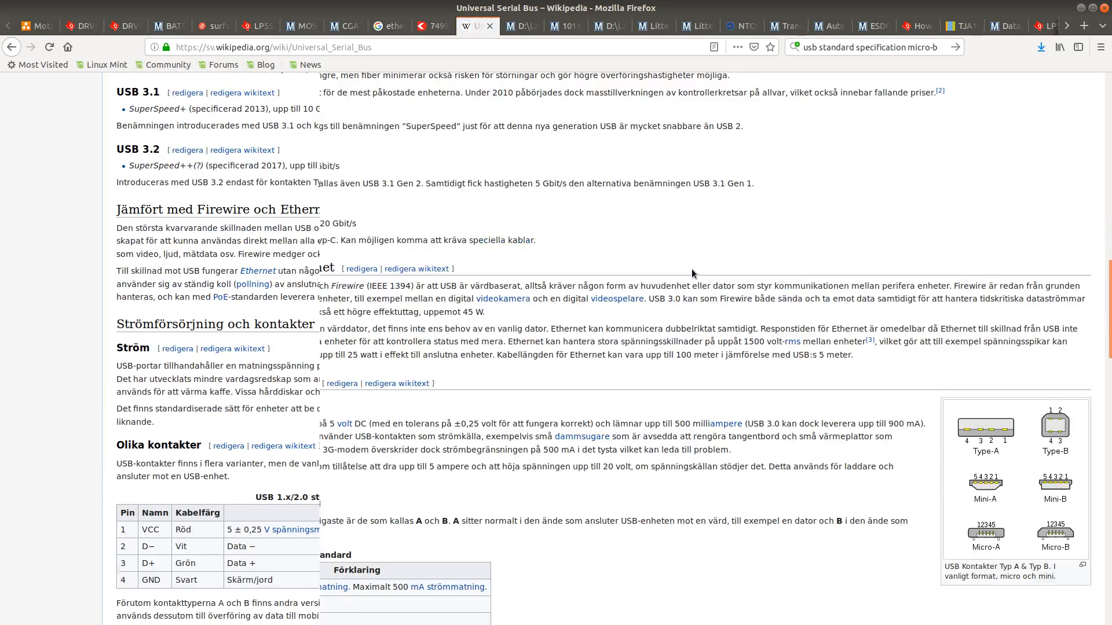
scroll(691, 270, down, 1)
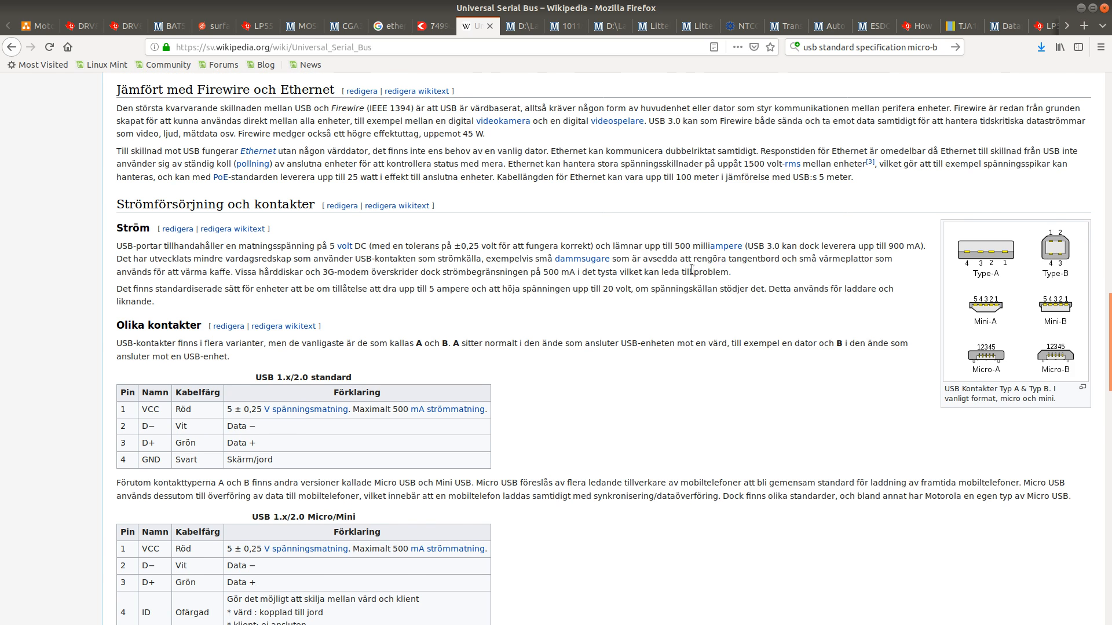
scroll(691, 270, down, 8)
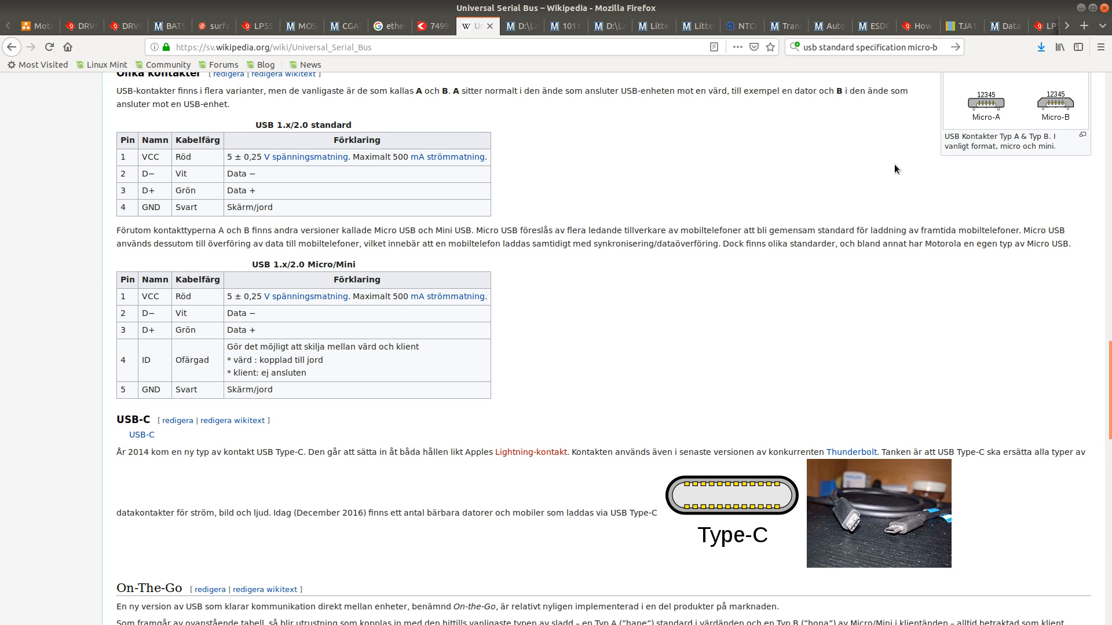
scroll(906, 202, up, 2)
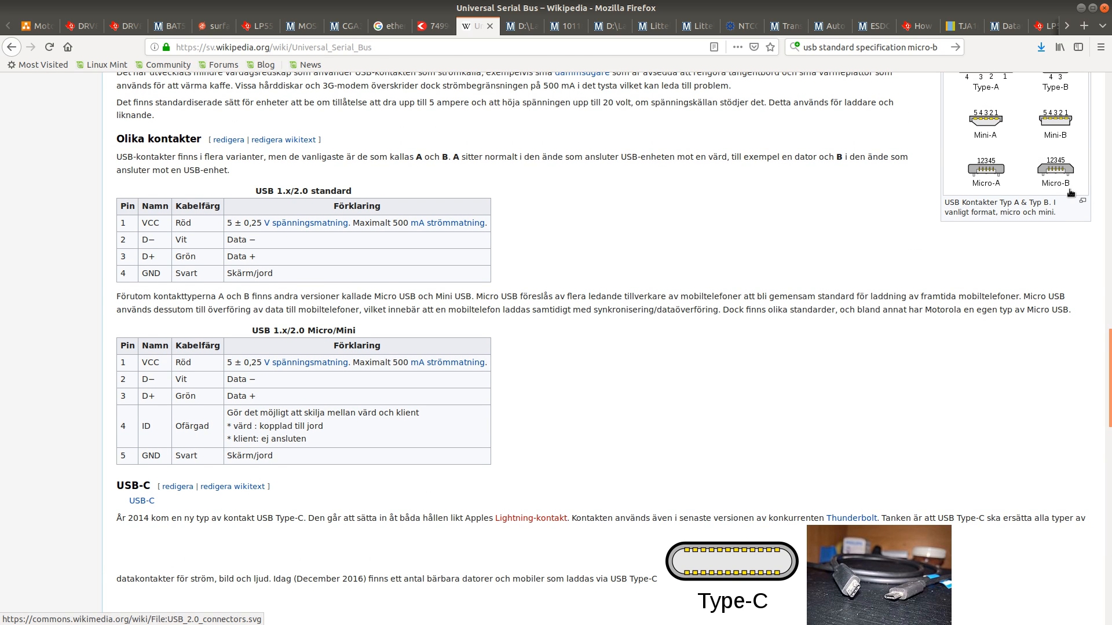
scroll(1080, 184, up, 1)
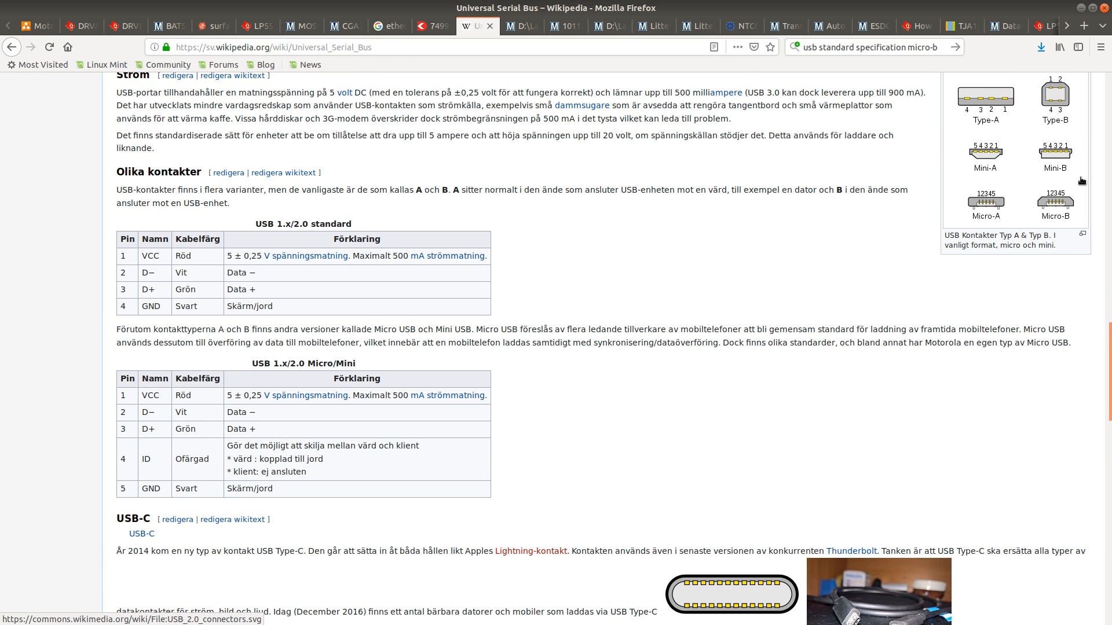
scroll(1081, 181, down, 3)
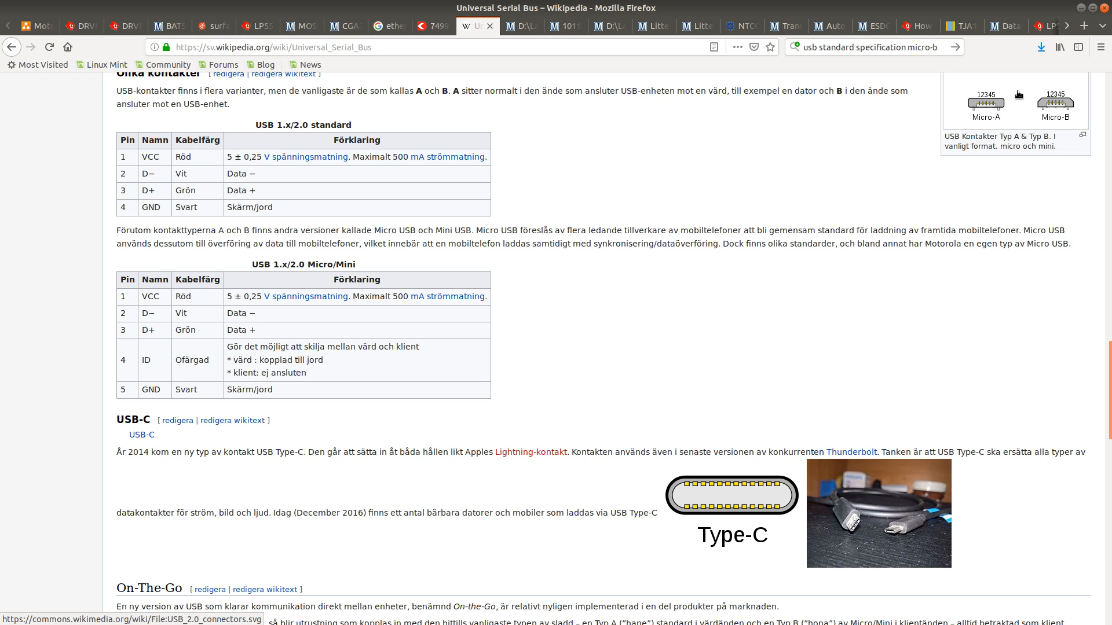
Step: Return to the Amphenol 10118193 datasheet and examine the PIN 1 and PIN 5 markings in the connector drawings and PCB layout
click(525, 31)
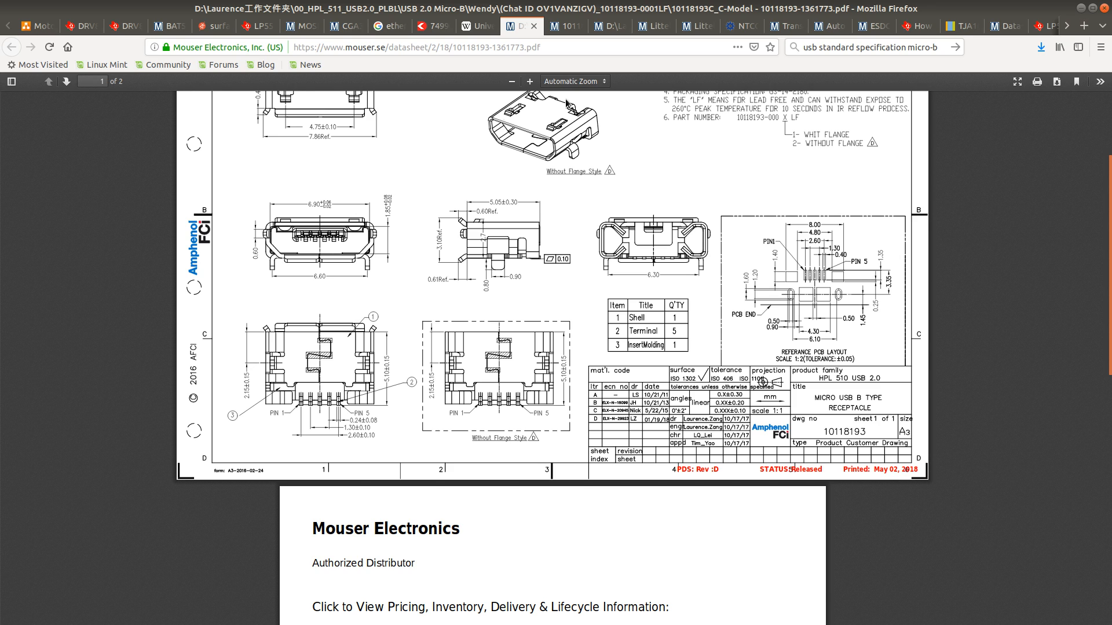
scroll(496, 169, up, 1)
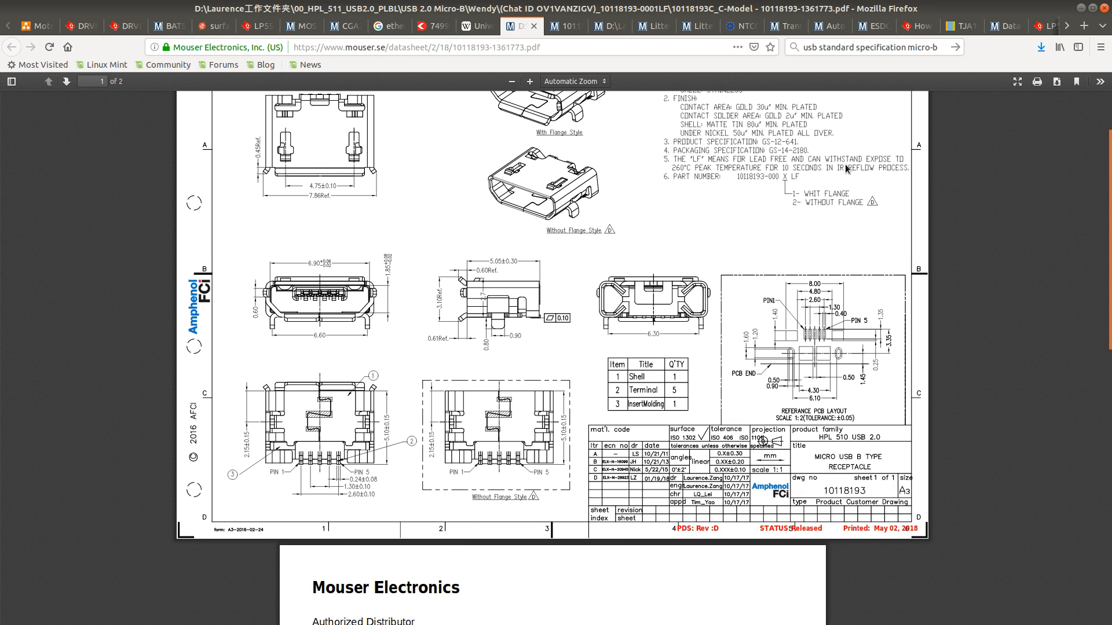
Step: Compare the footprint's pads 1 to 5 with the PIN 1 and PIN 5 markings in the Amphenol datasheet, and close the Footprint Editor
key(alt+Tab)
key(alt+Tab)
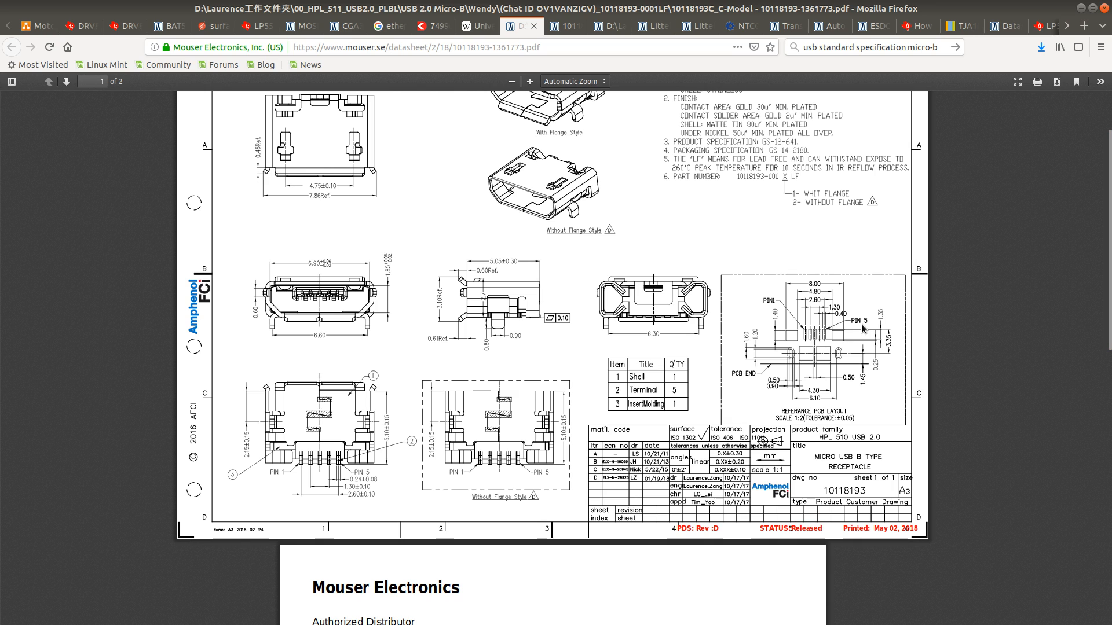
key(alt+Tab)
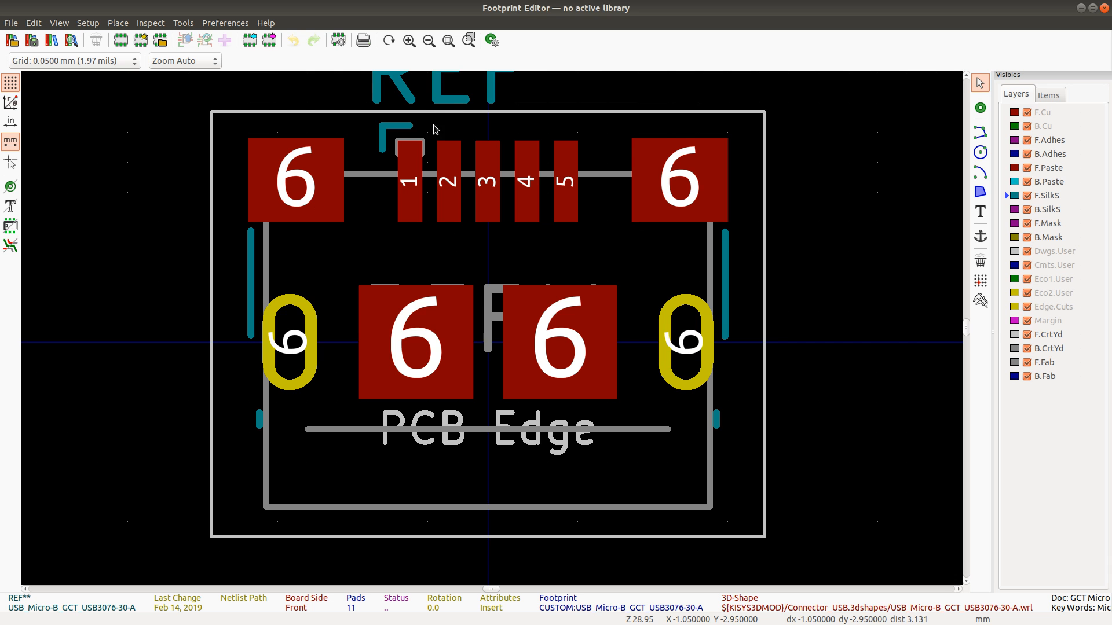
click(421, 140)
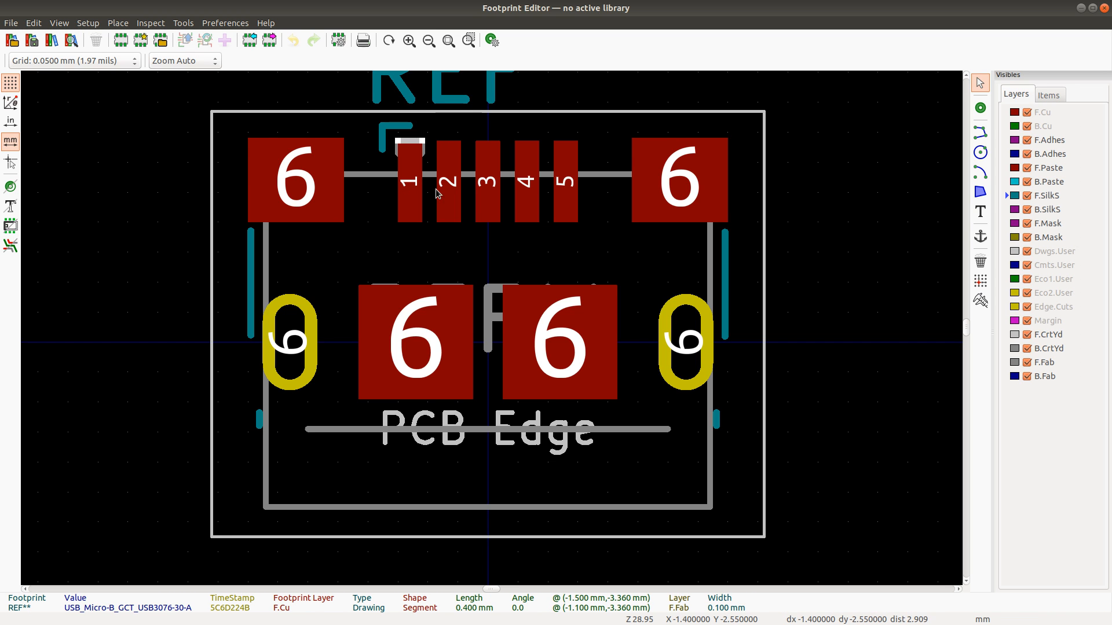
key(alt+Tab)
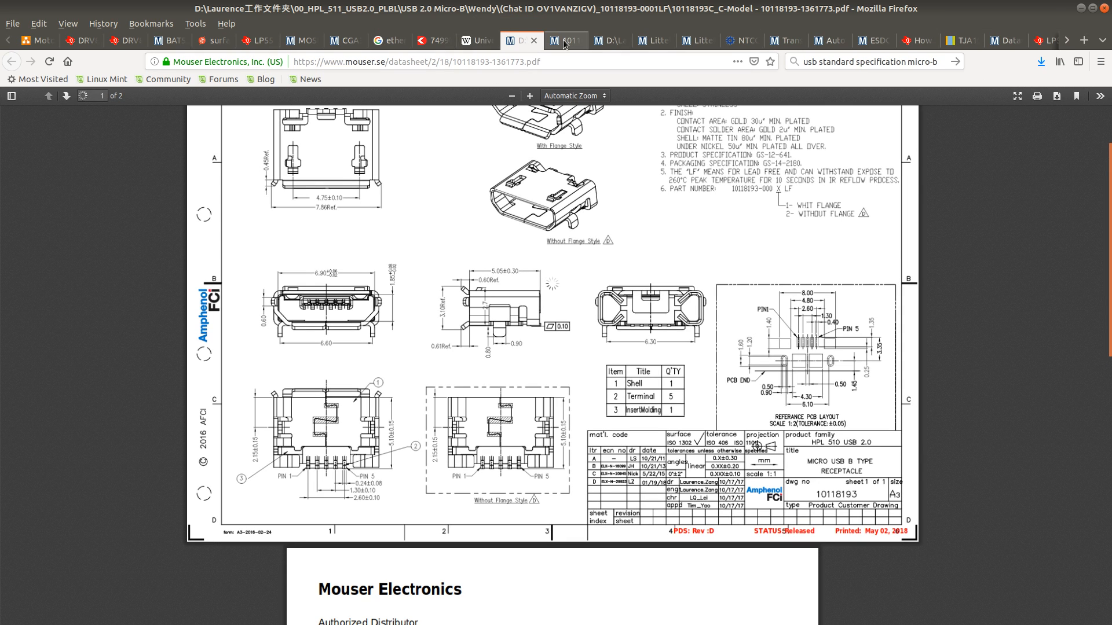
click(951, 208)
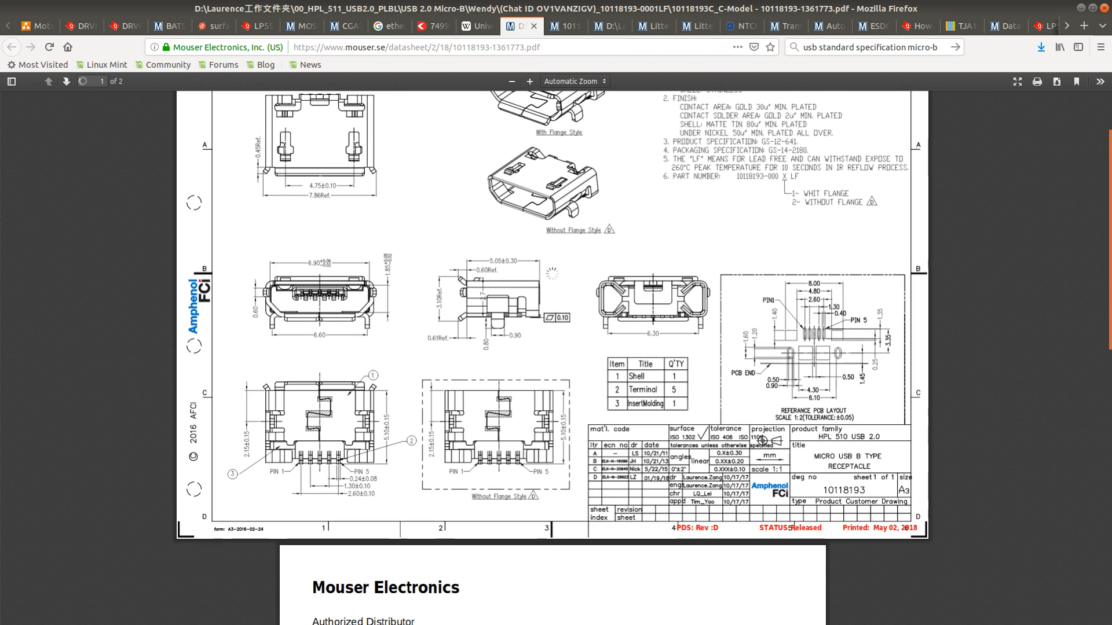
key(alt+Tab)
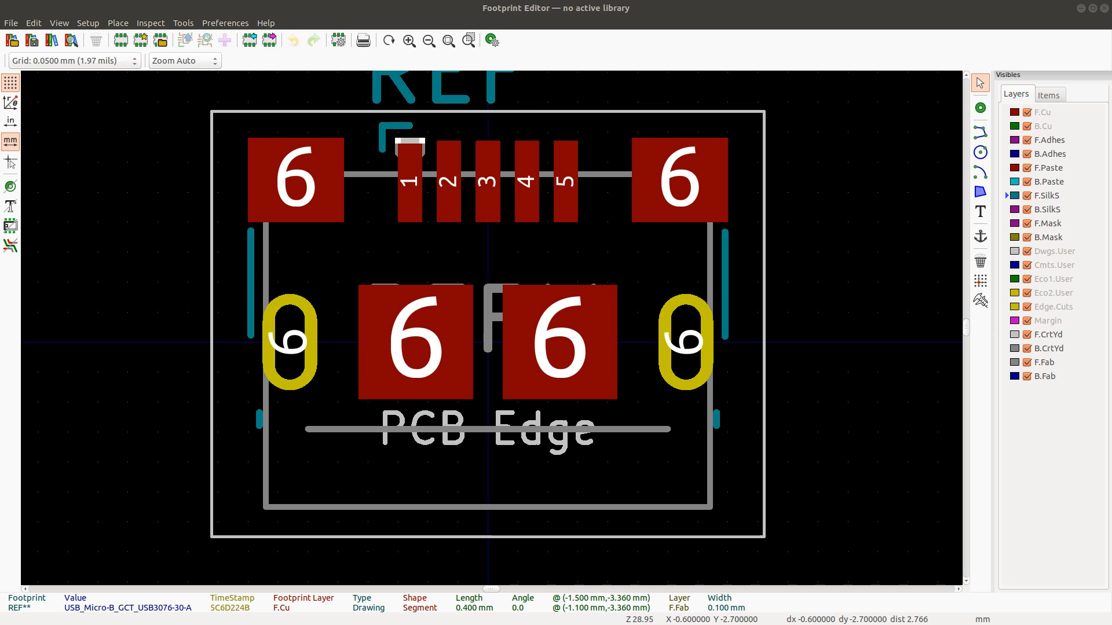
click(1104, 9)
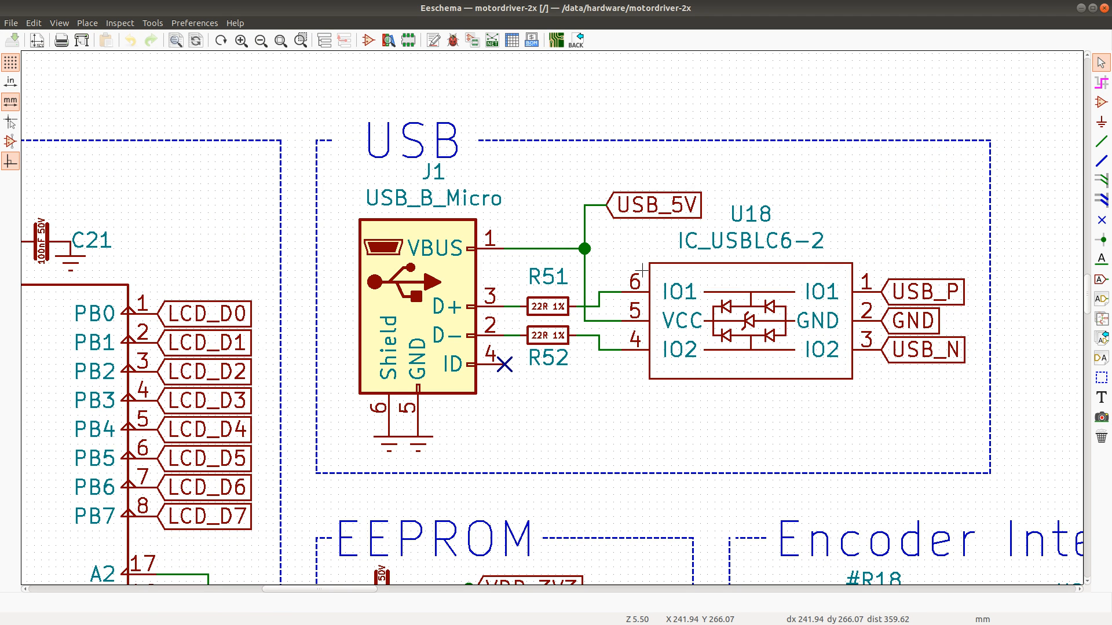
Step: Check the pin assignments of USB connector J1 in the schematic against the Micro/Mini pin table in the Swedish Wikipedia article
key(alt+Tab)
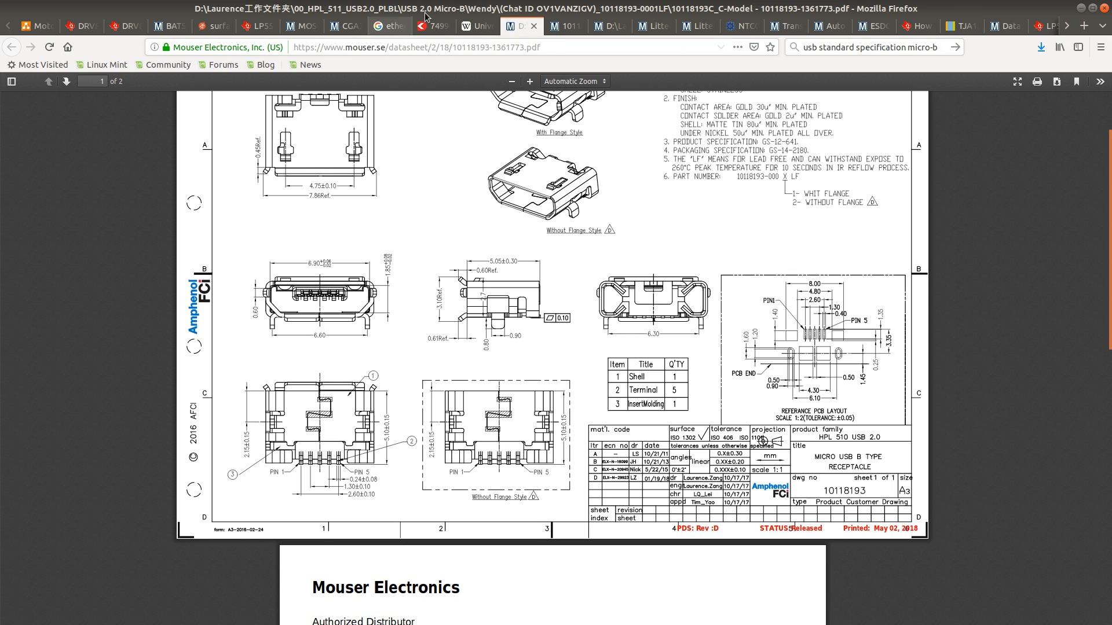
click(478, 28)
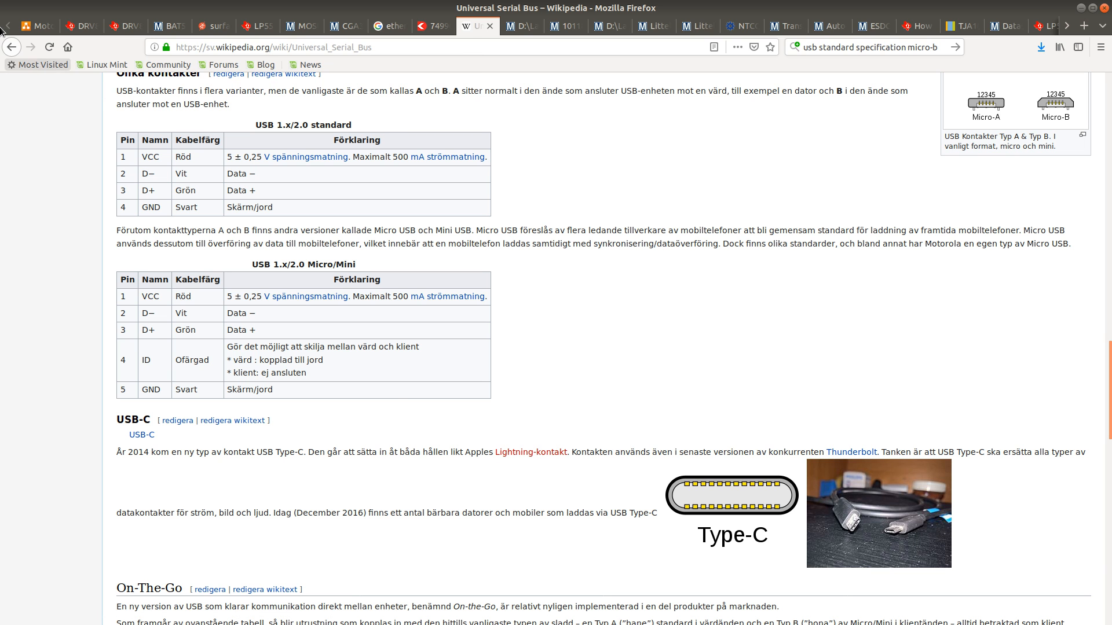
key(alt+Tab)
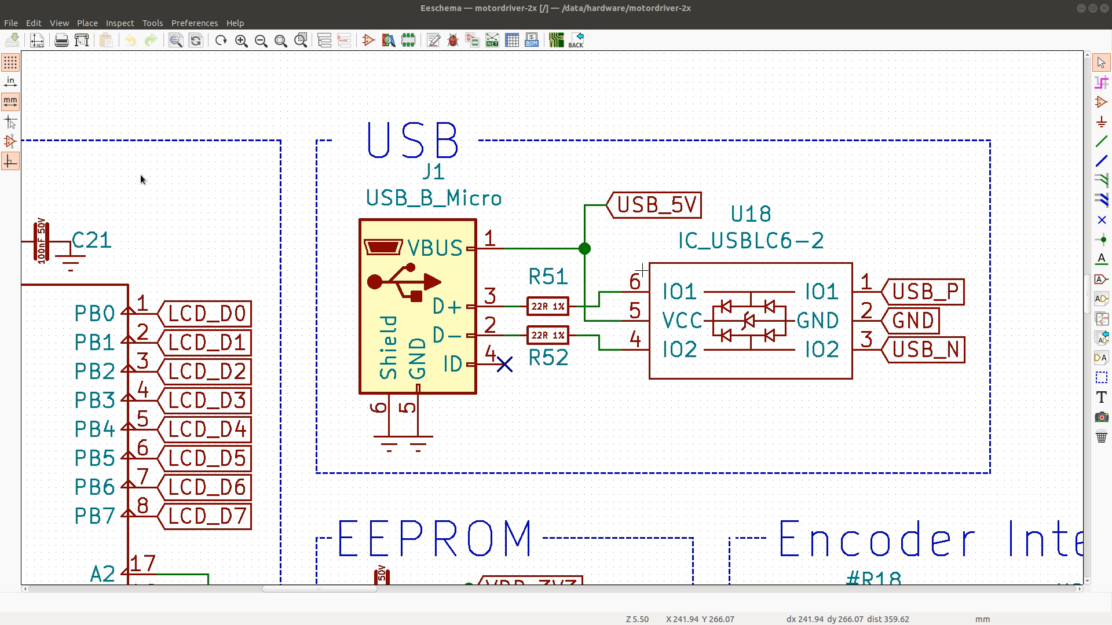
key(alt+Tab)
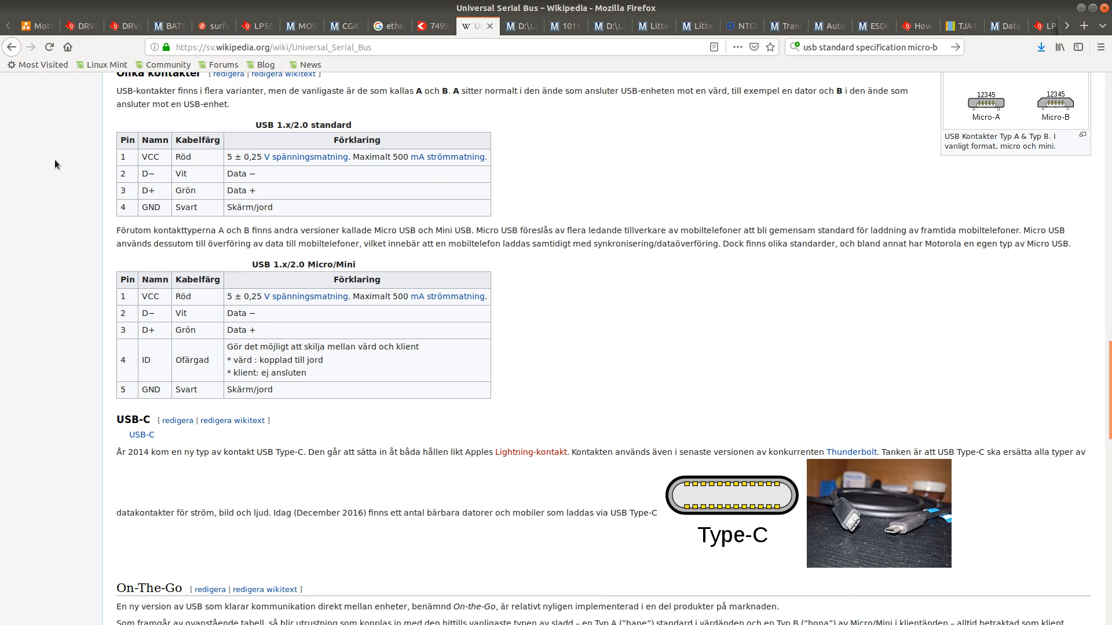
click(11, 49)
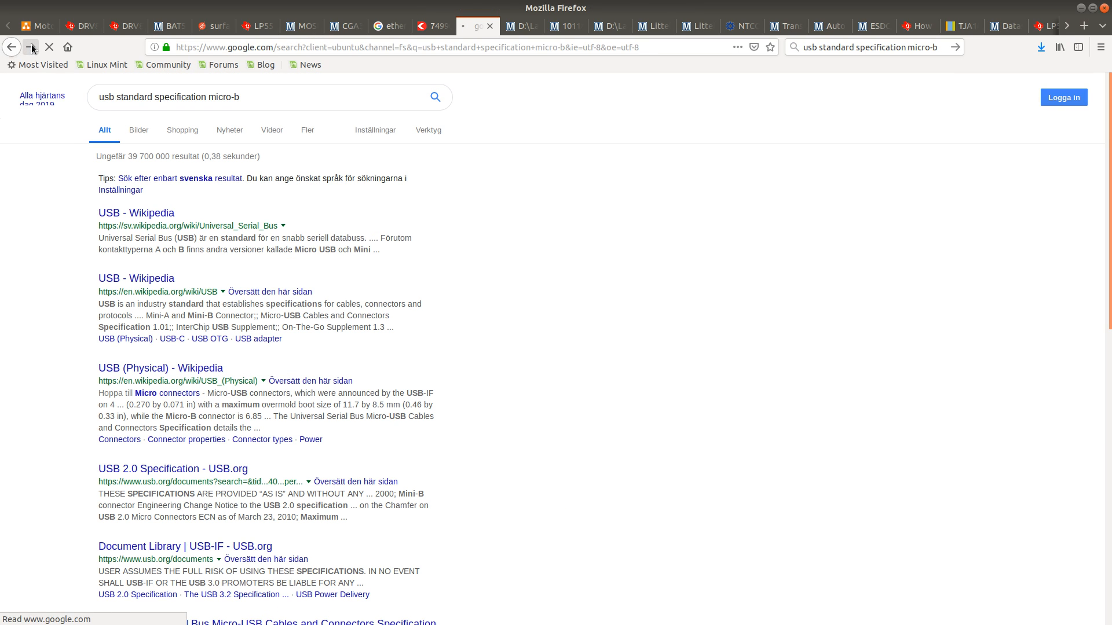
key(alt+Right)
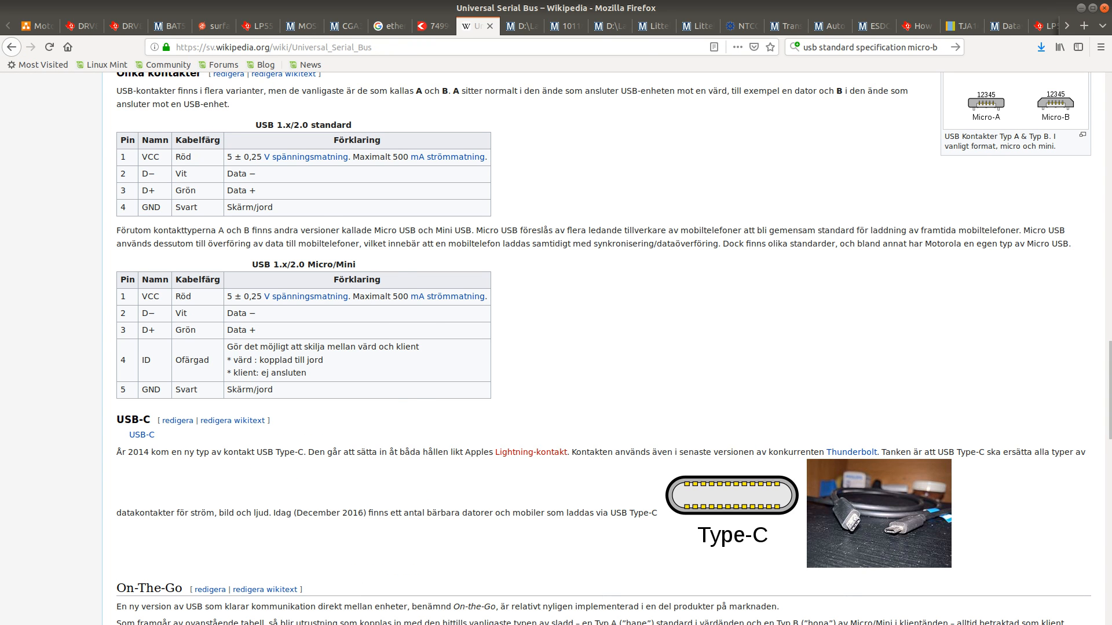
key(alt+Tab)
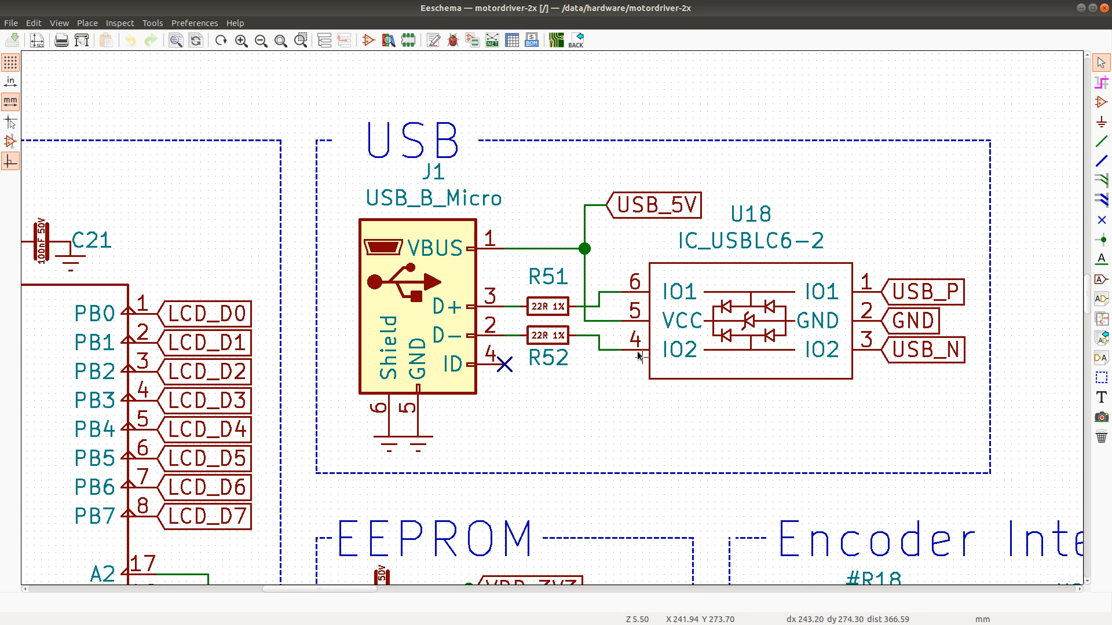
key(alt+Tab)
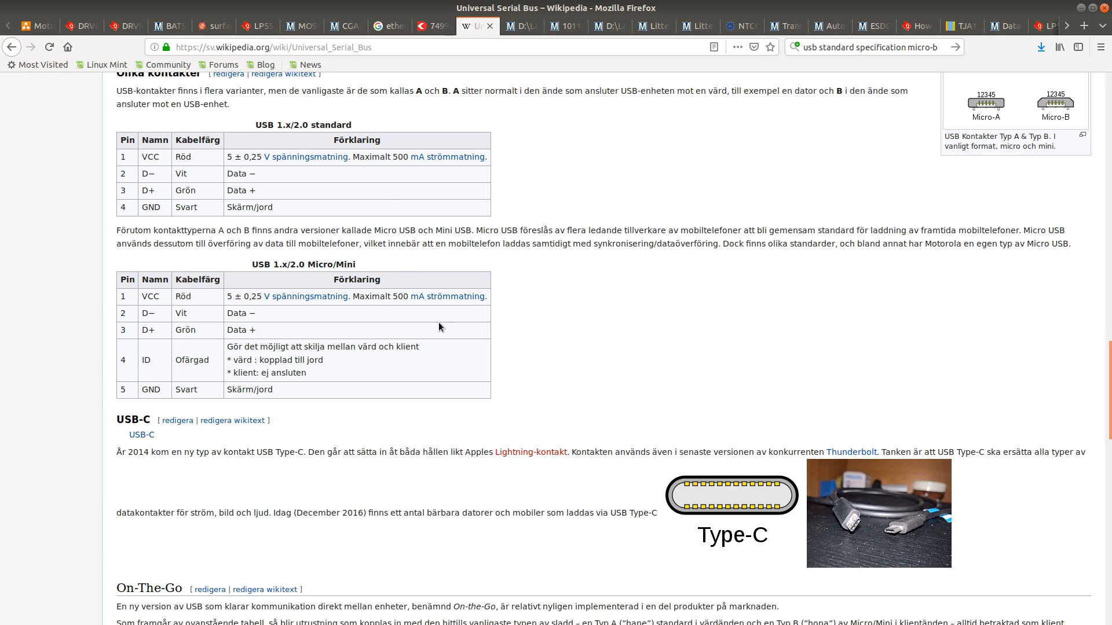
key(alt+Tab)
key(alt+Tab)
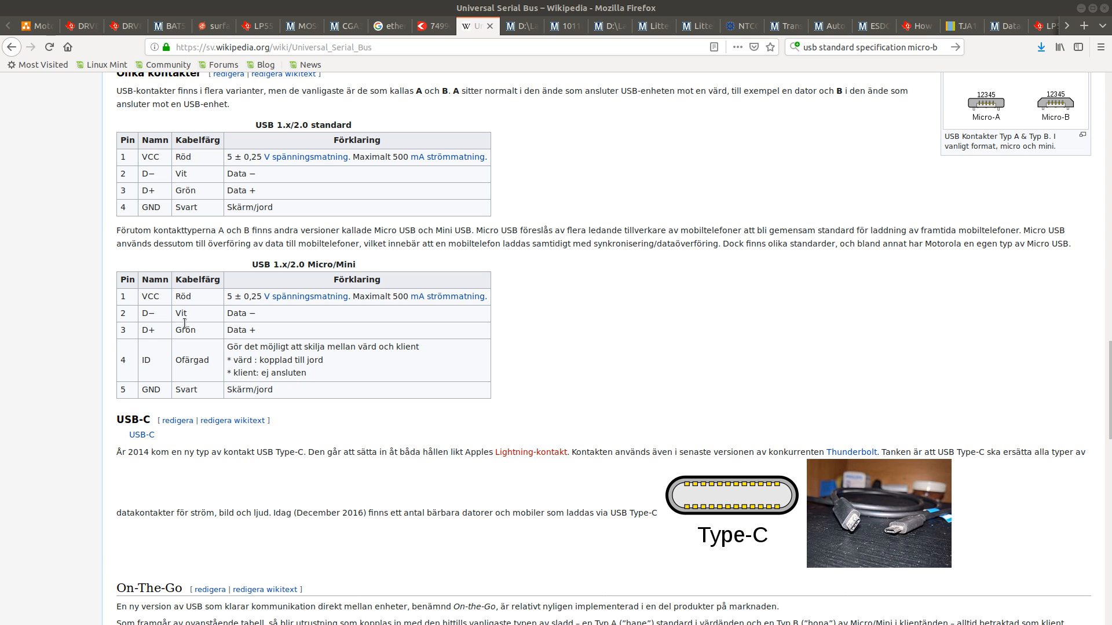
key(alt+Tab)
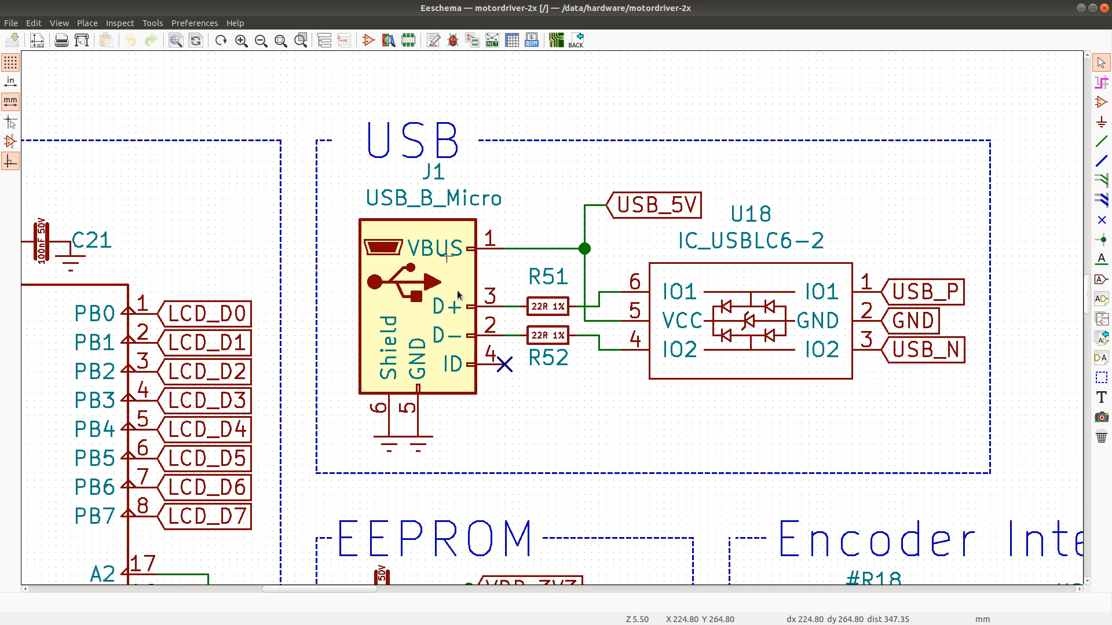
key(alt+Tab)
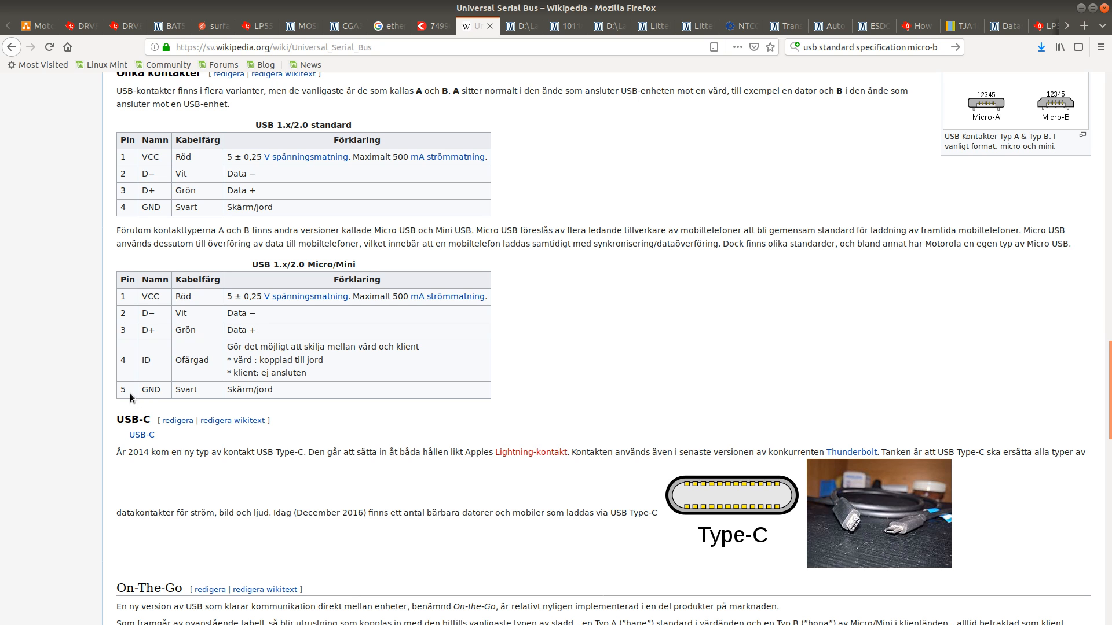
key(alt+Tab)
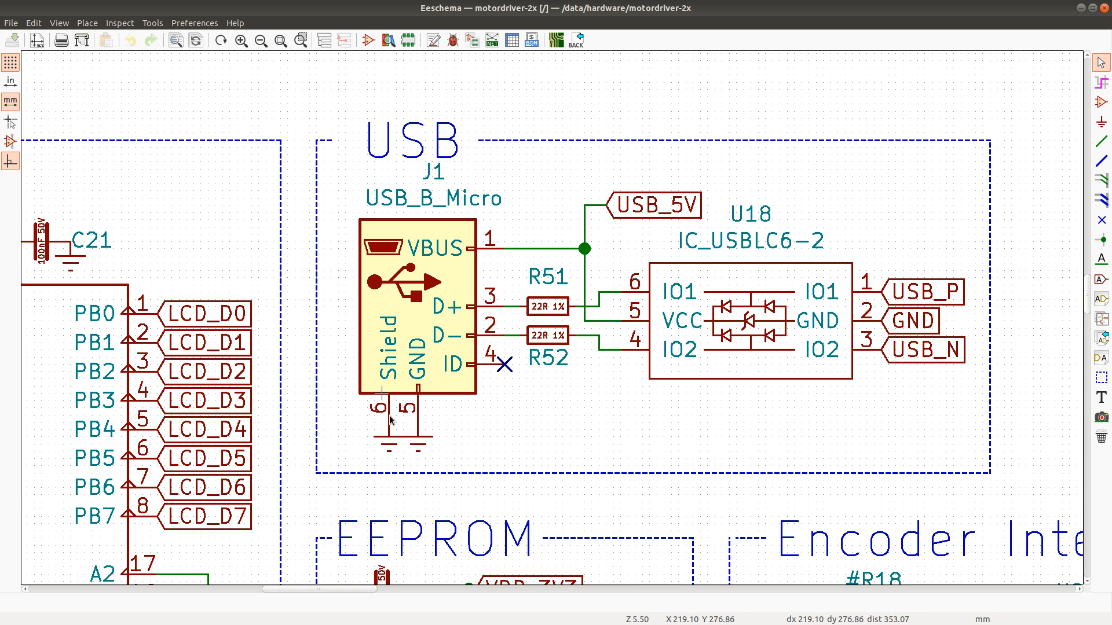
key(alt+Tab)
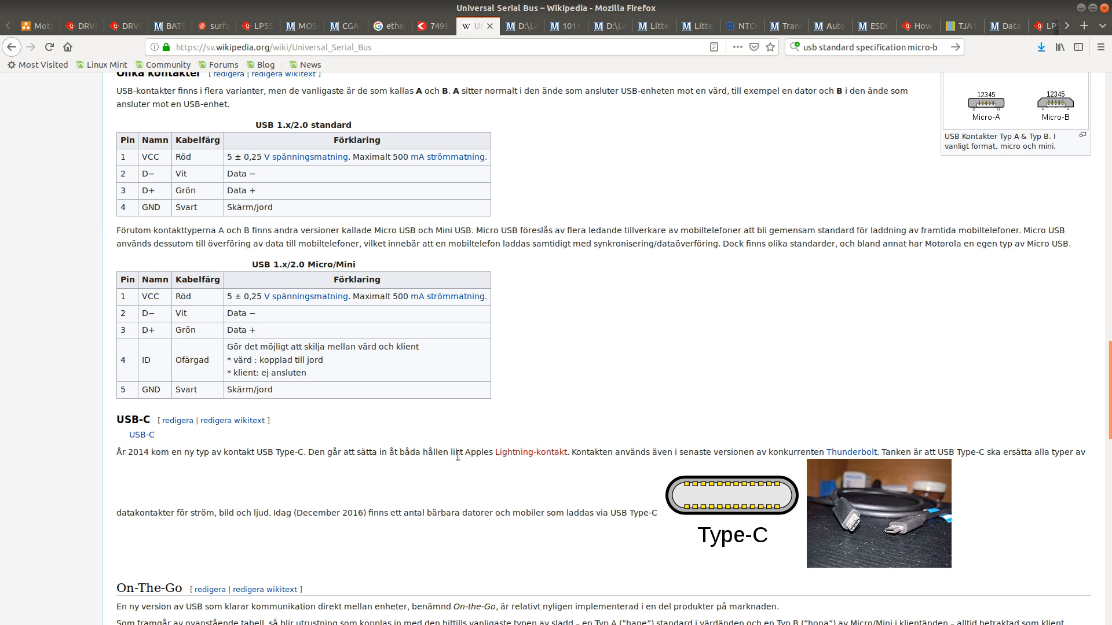
key(alt+Tab)
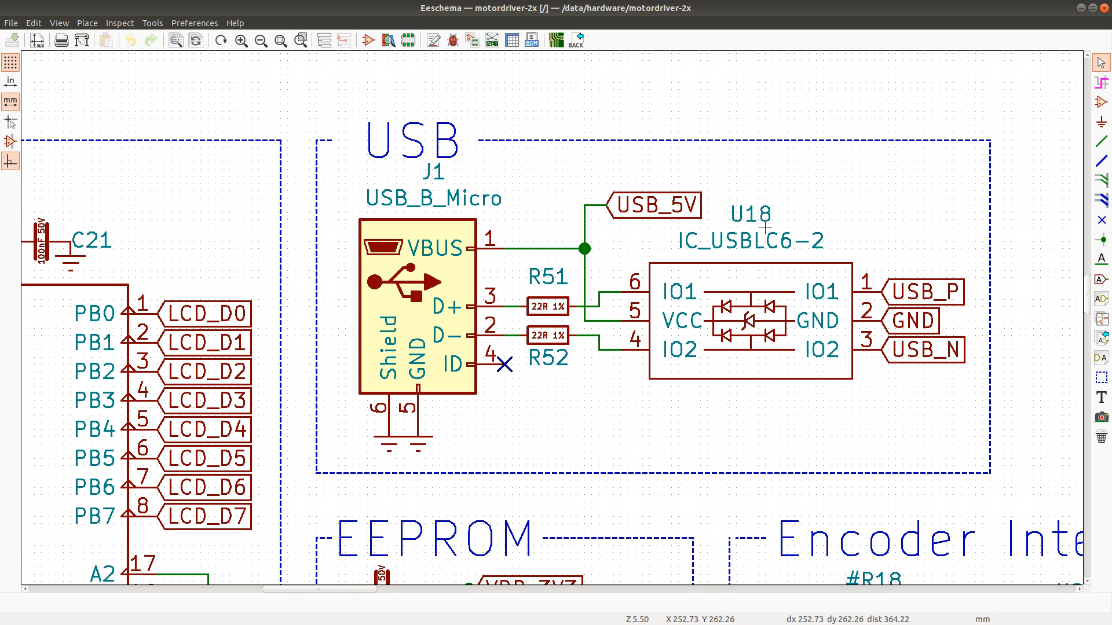
Step: Switch to the motordriver-2x-review spreadsheet, fill the J1 row 214 with green and select the J2 row 215
key(alt+Tab)
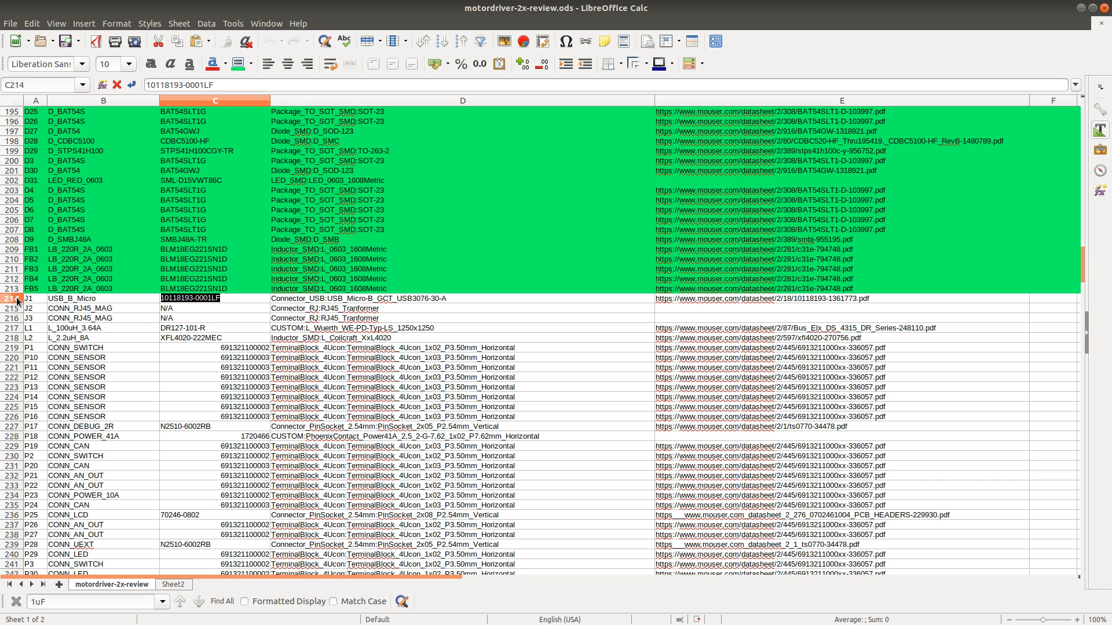
click(17, 299)
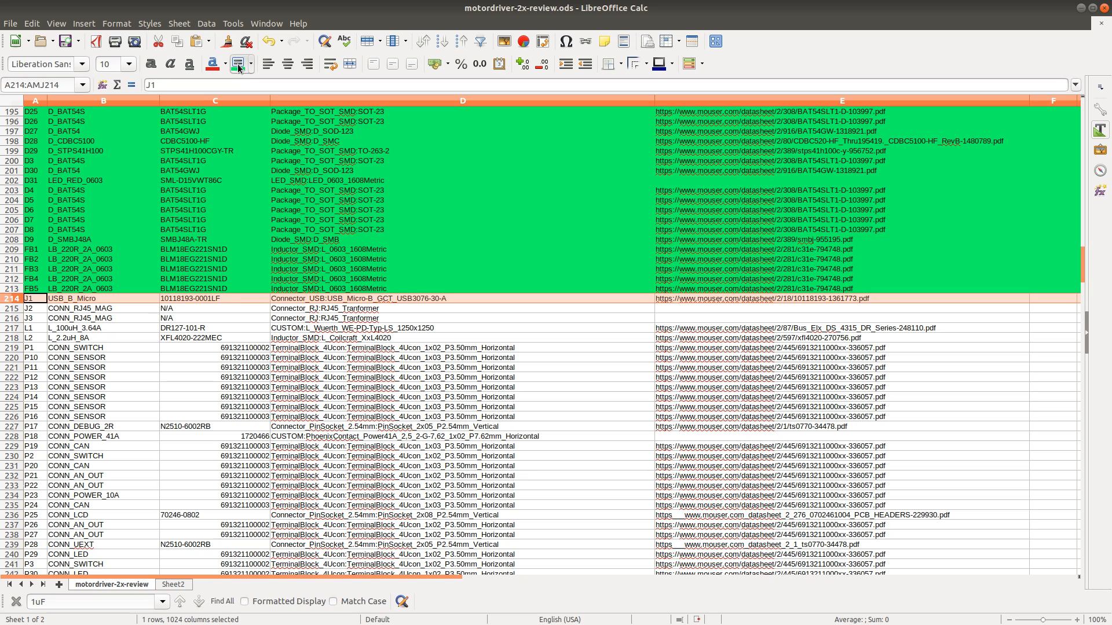
click(238, 65)
click(12, 308)
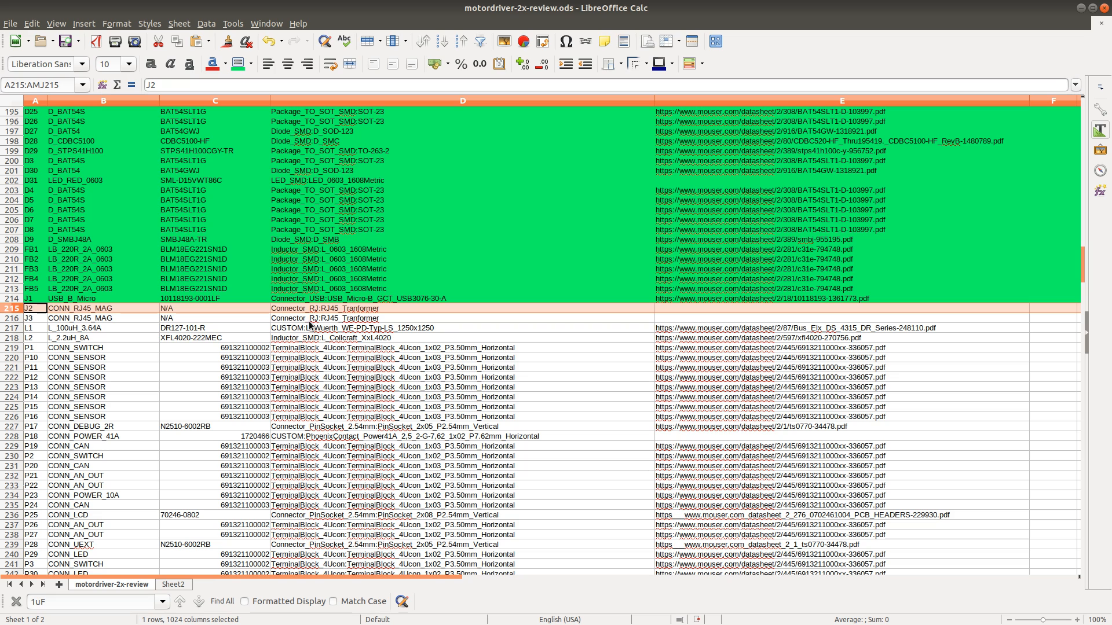
Step: Return to the Eeschema schematic, locate the RJ45 connector J2 and open its symbol in the library editor
key(alt+Tab)
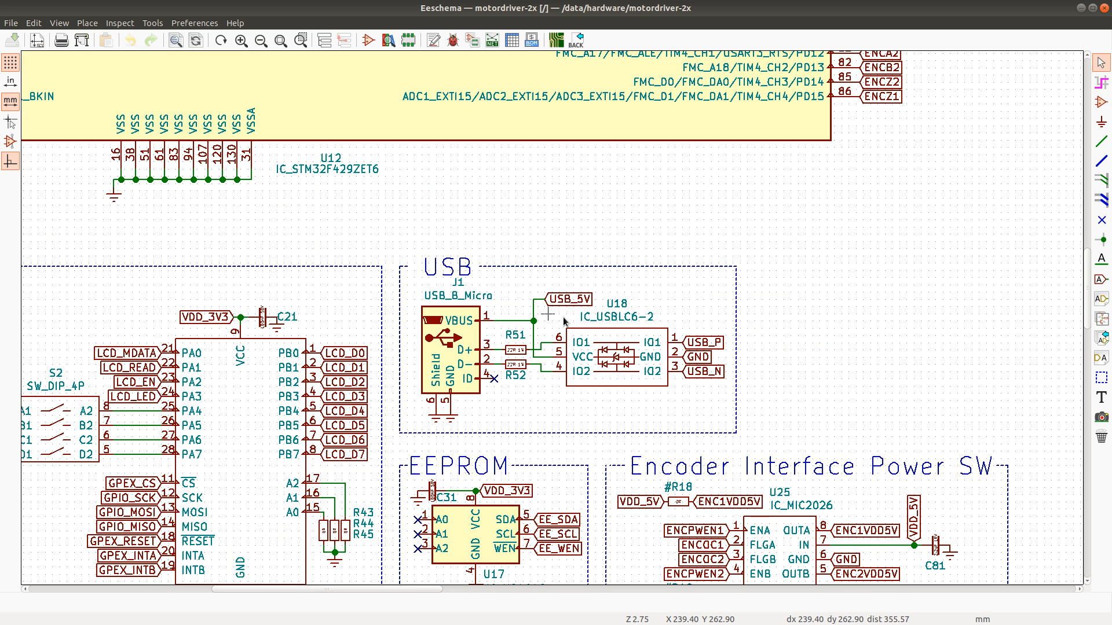
scroll(697, 372, down, 3)
scroll(993, 472, down, 1)
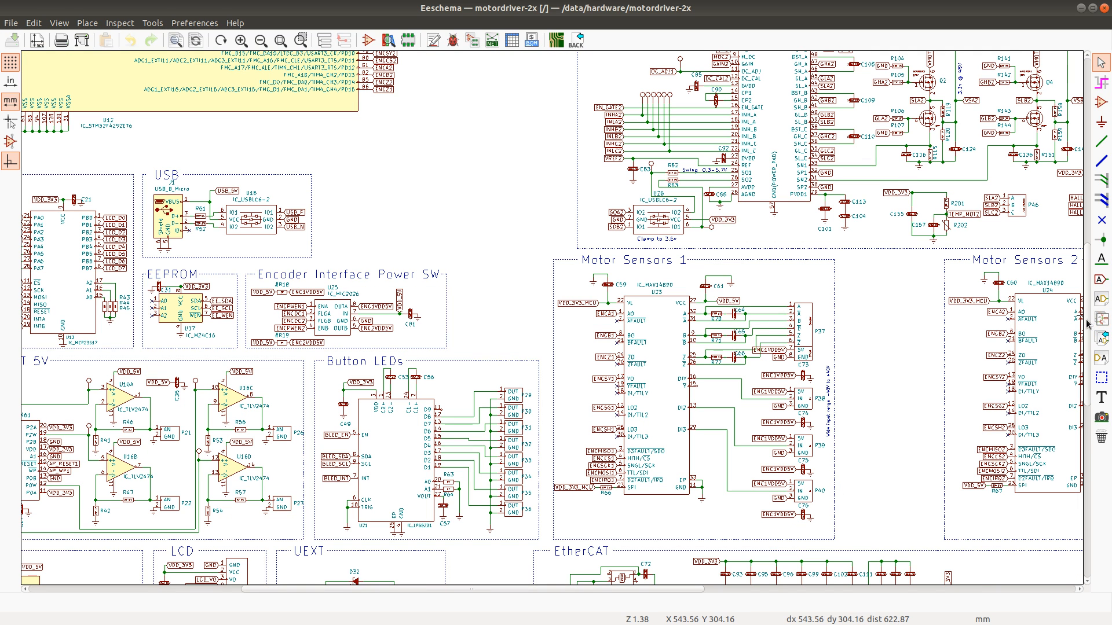
drag(1088, 378, 1088, 550)
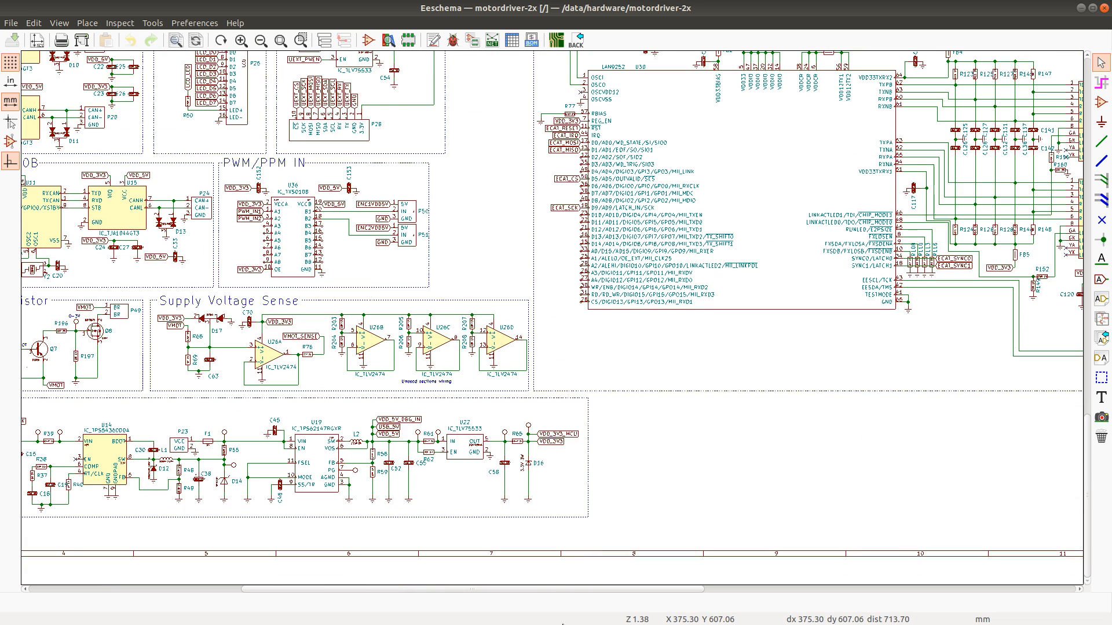
drag(559, 589, 848, 589)
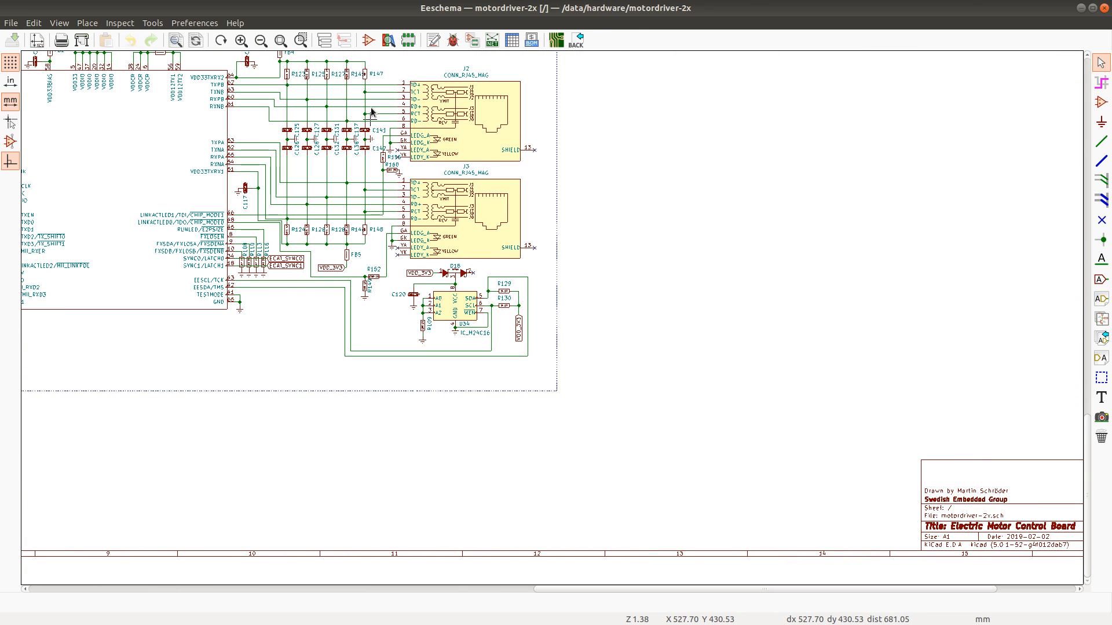
right_click(486, 139)
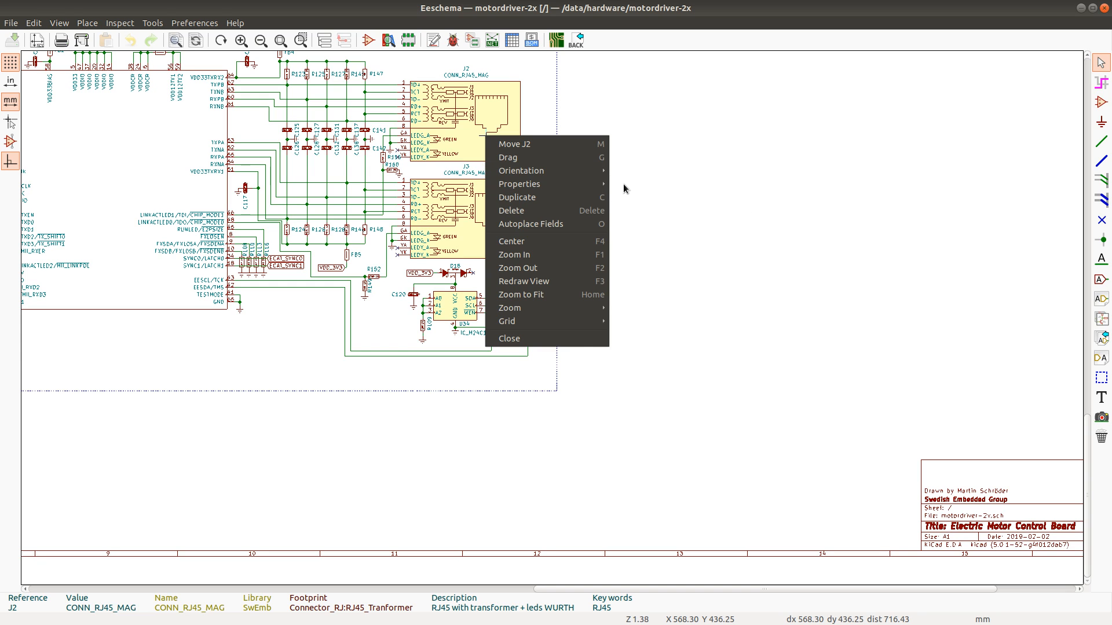
mouse_move(539, 185)
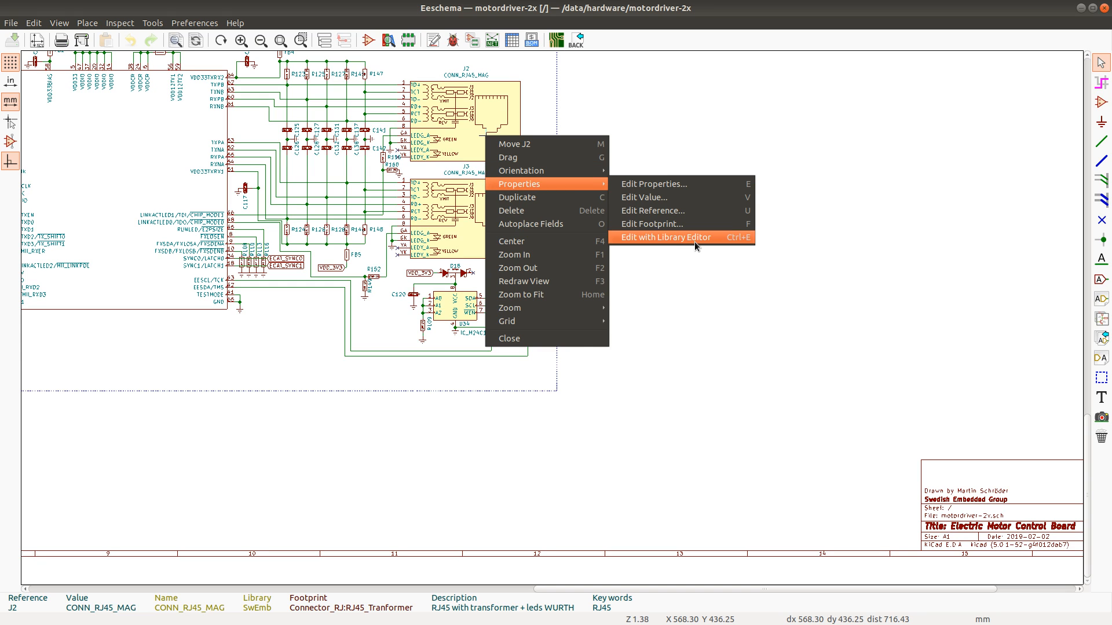
click(694, 242)
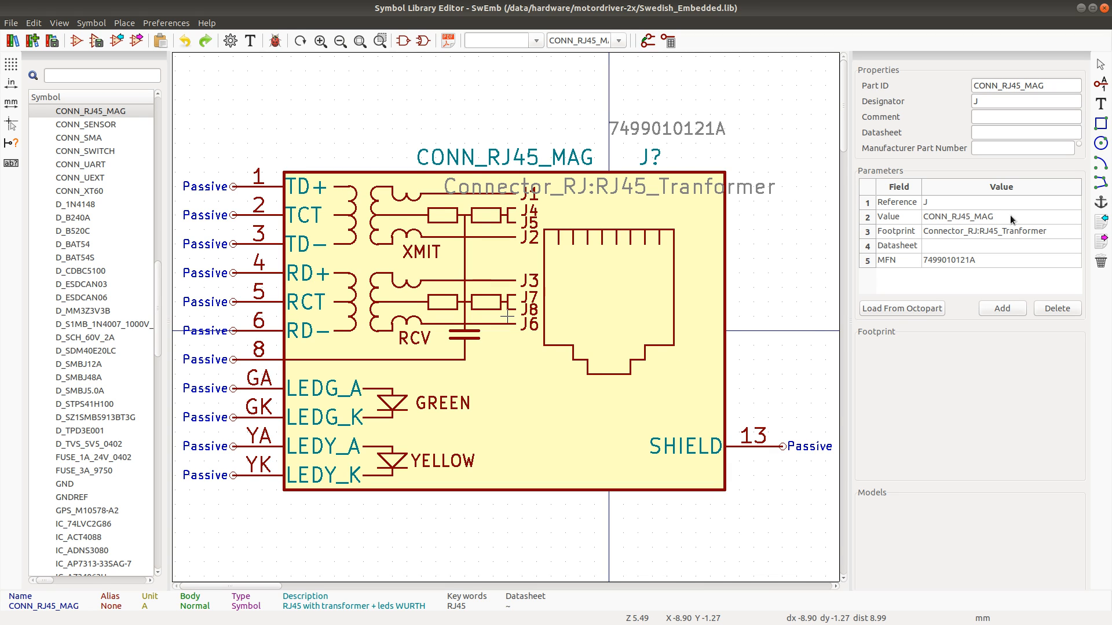
double_click(974, 263)
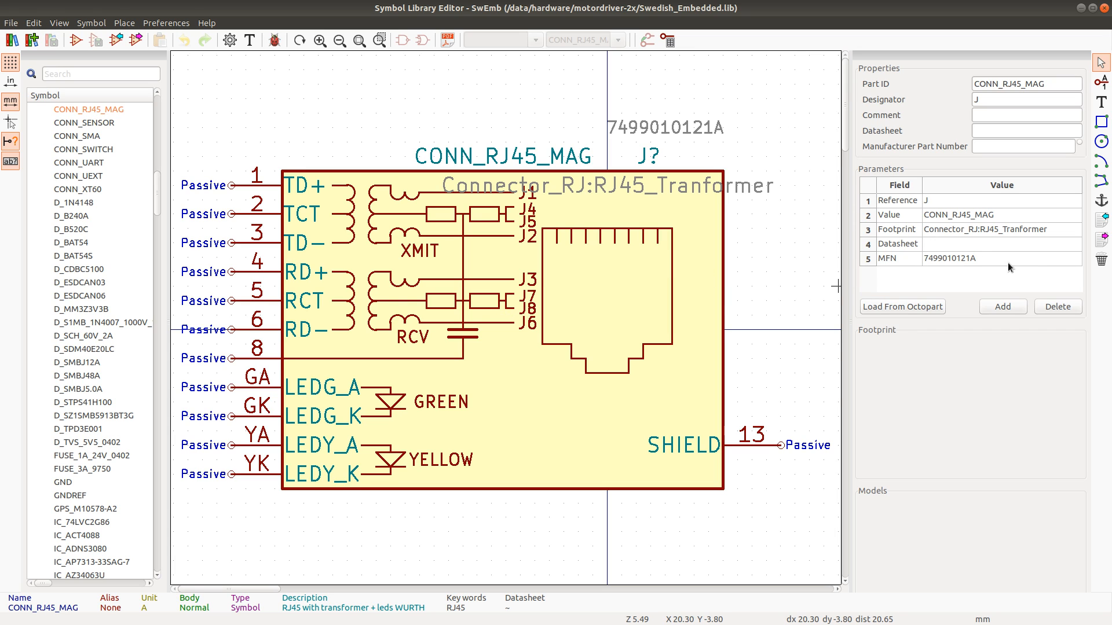
double_click(973, 262)
key(ctrl+c)
key(BackSpace)
key(Return)
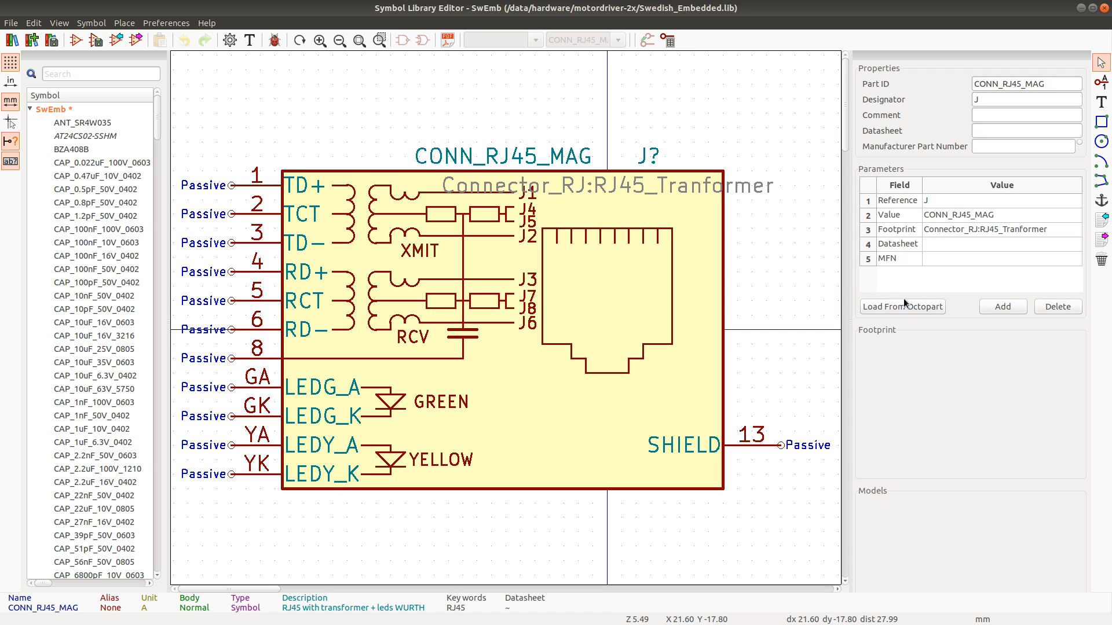
key(alt+Tab)
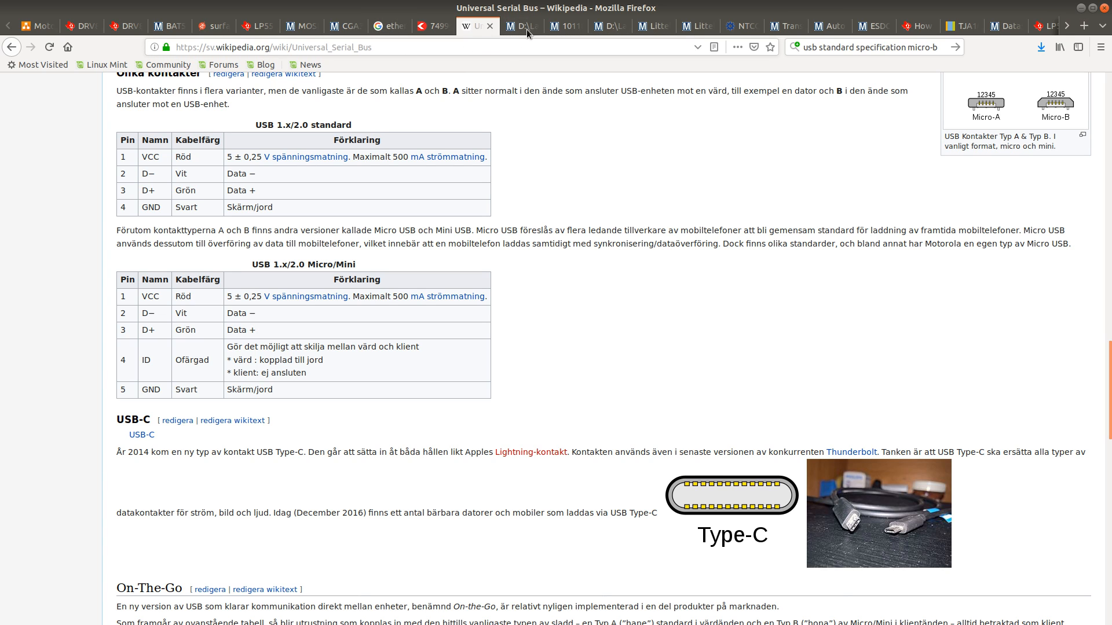
click(569, 26)
scroll(556, 154, up, 2)
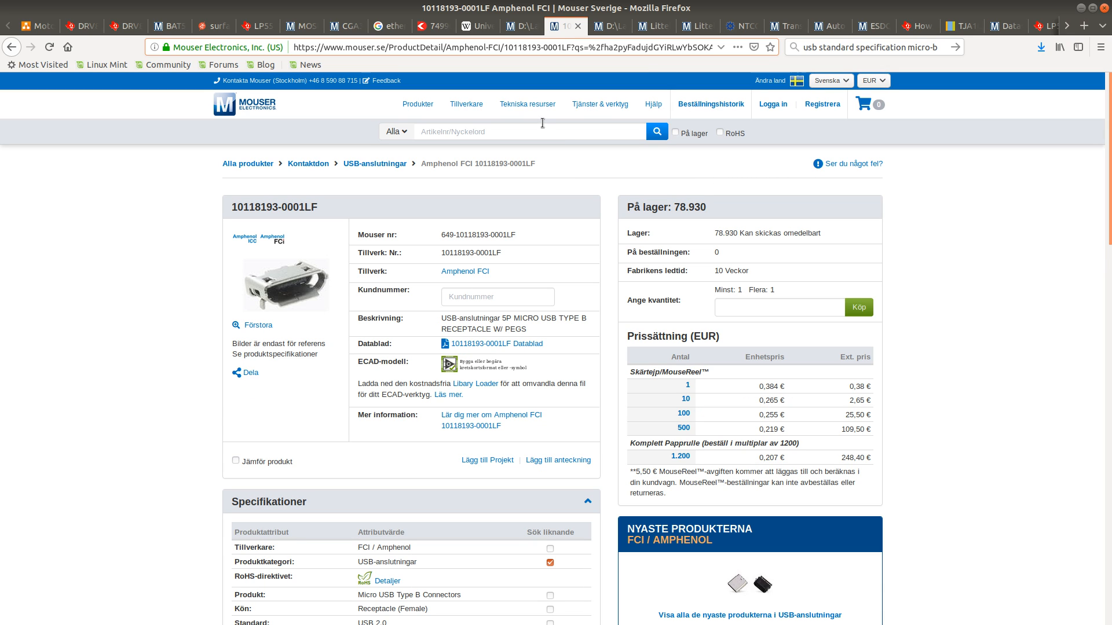
click(527, 129)
key(ctrl+v)
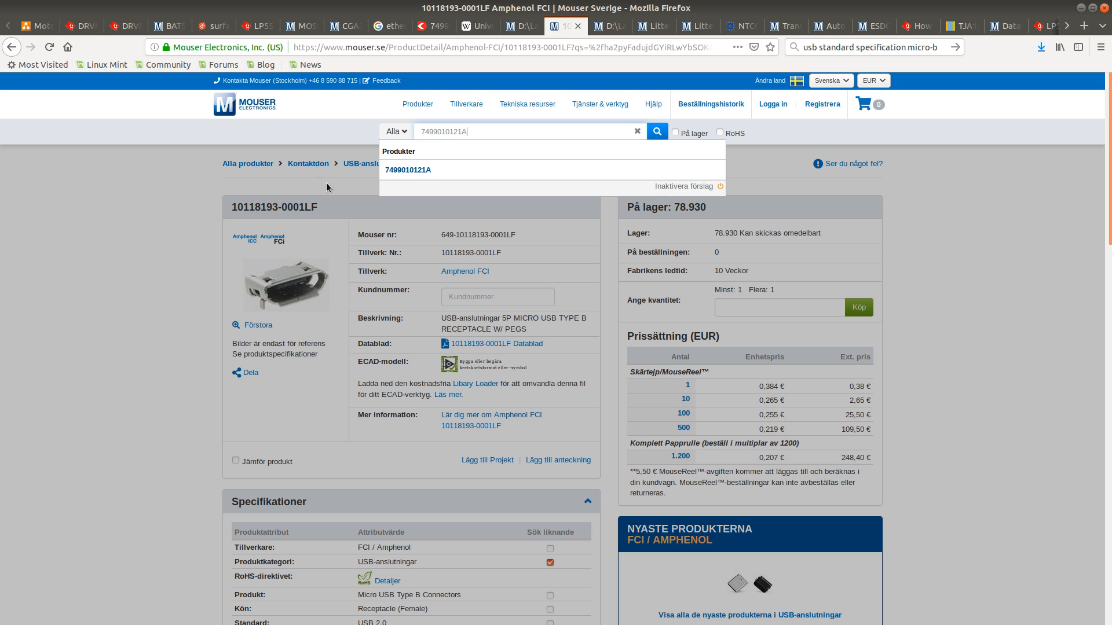
click(417, 167)
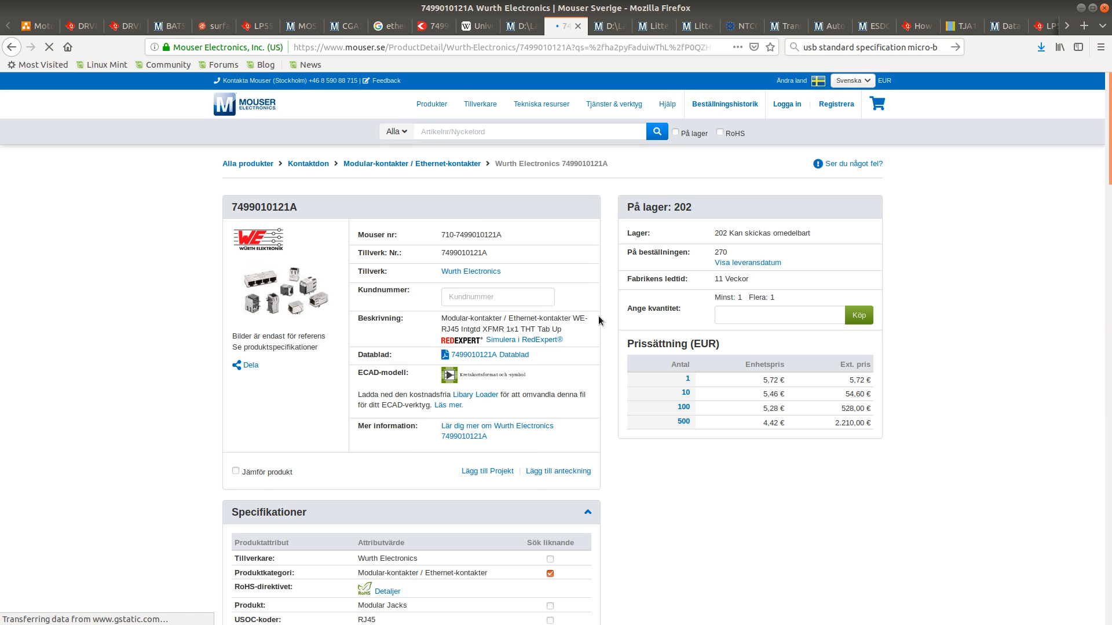
click(513, 355)
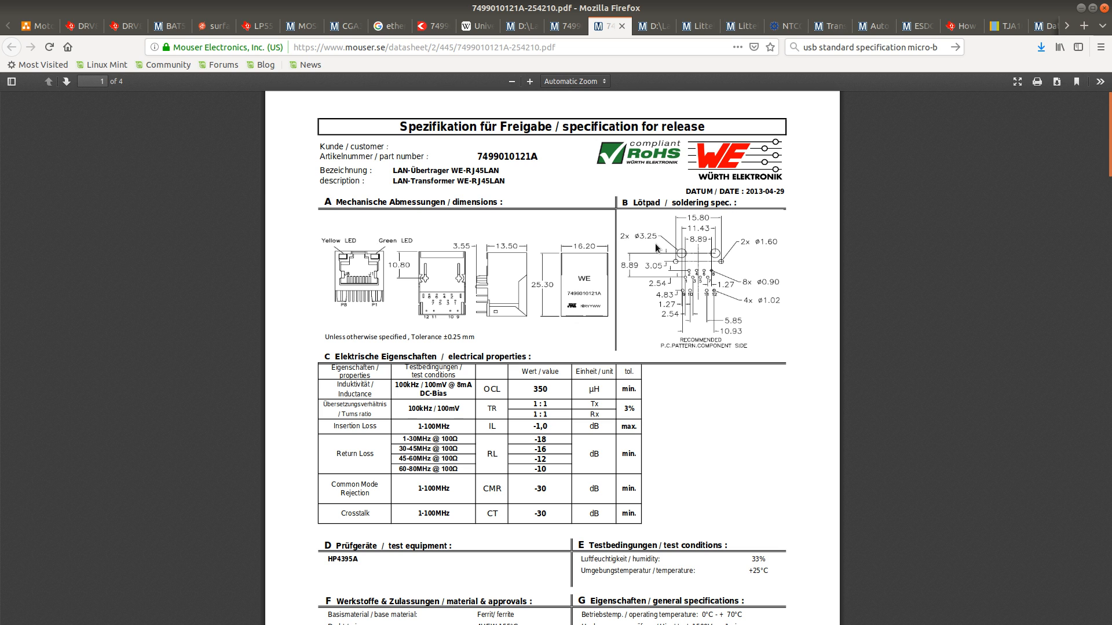
Step: Compare the CONN_RJ45_MAG symbol's TD, RD and pin 8 assignments with the circuit diagram on page 2 of the datasheet
scroll(640, 264, down, 5)
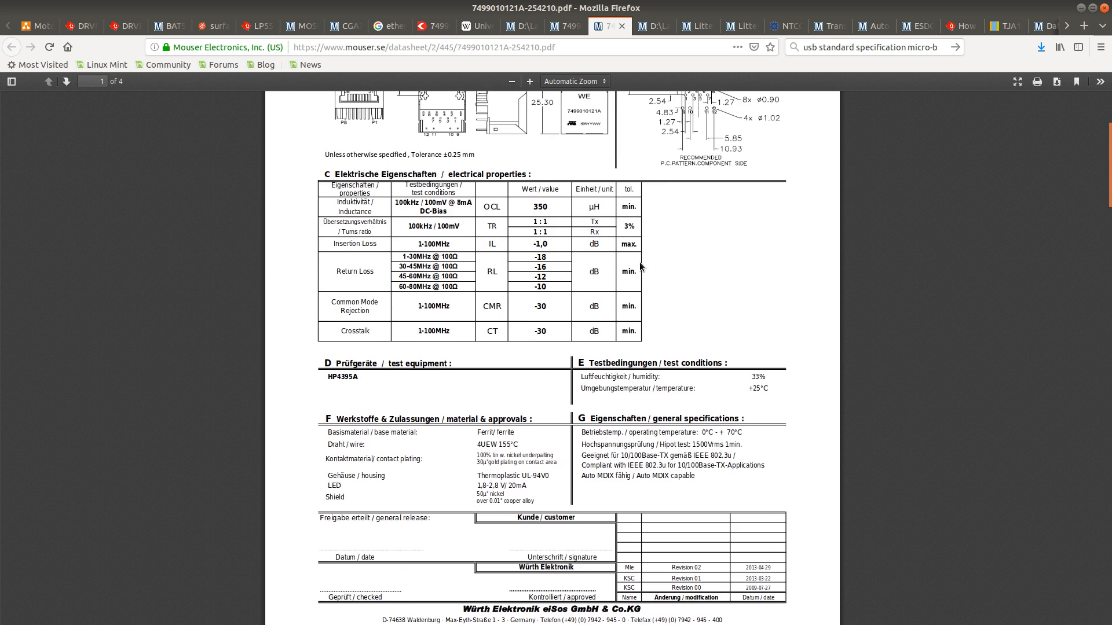
scroll(639, 262, down, 10)
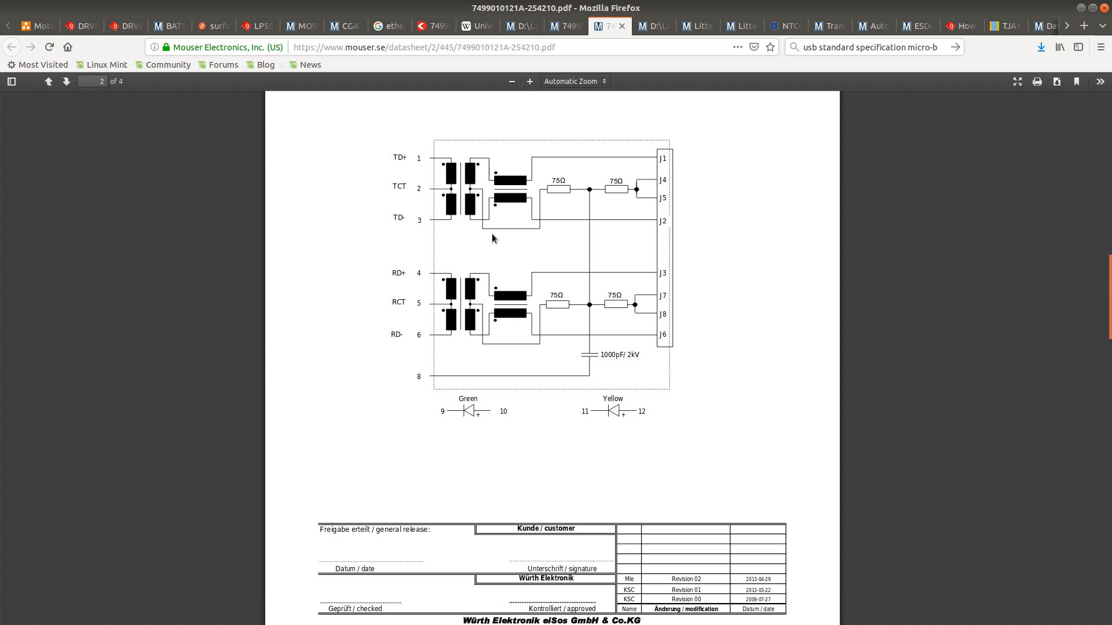
key(alt+Tab)
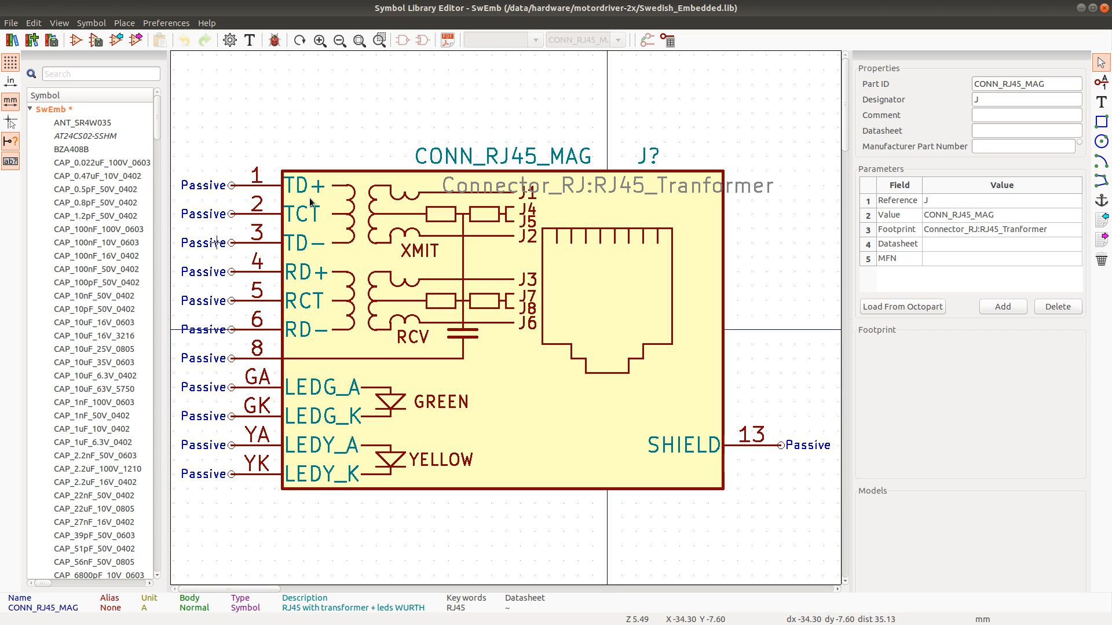
key(alt+Tab)
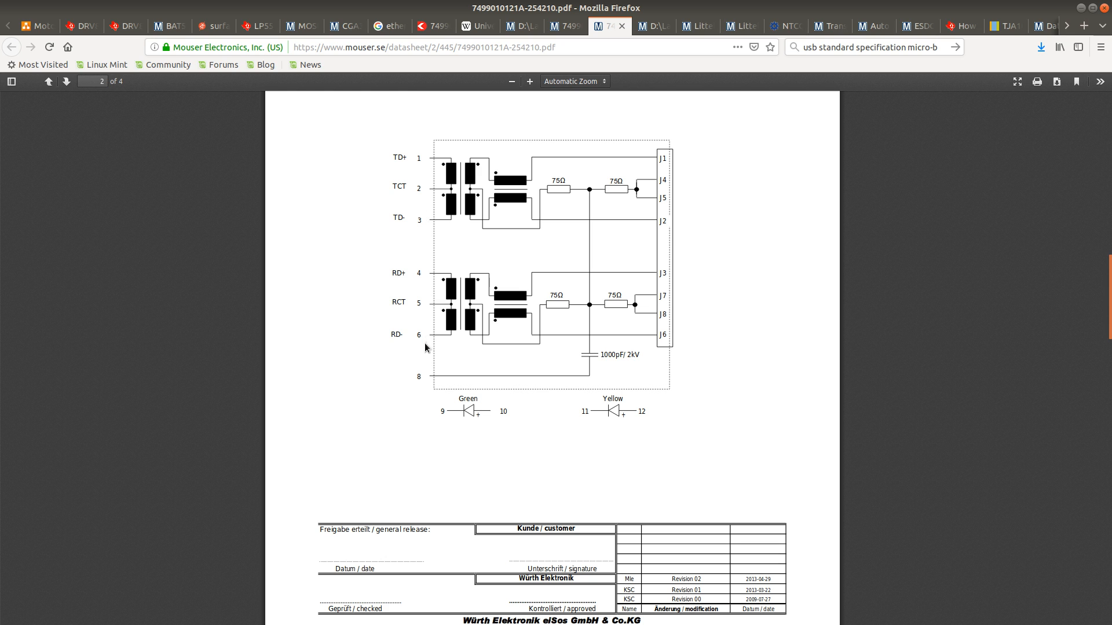
key(alt+Tab)
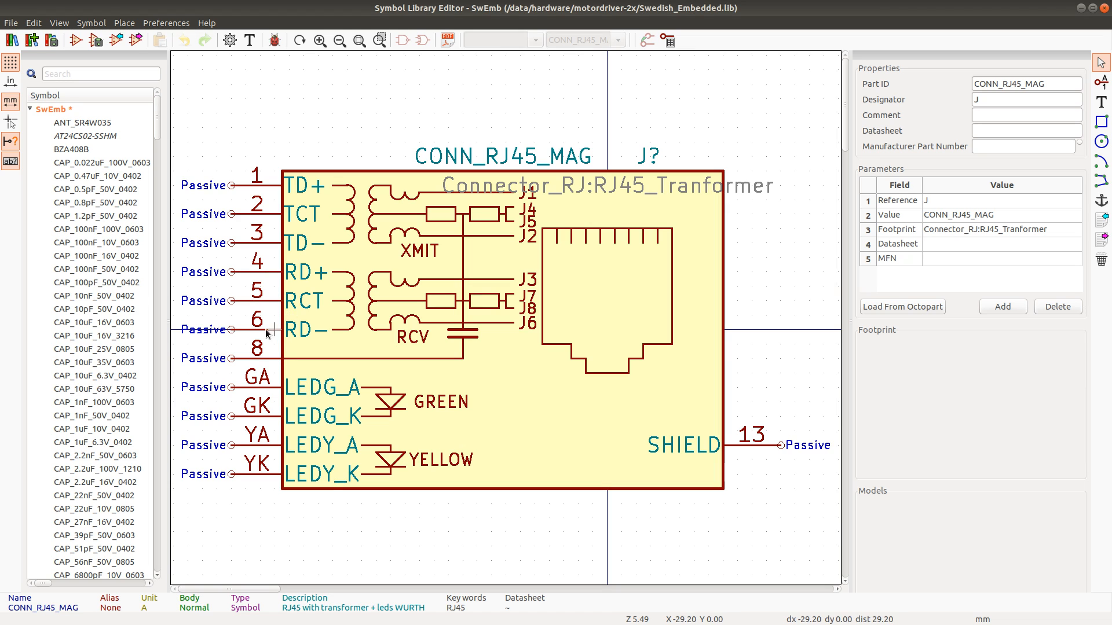
key(alt+Tab)
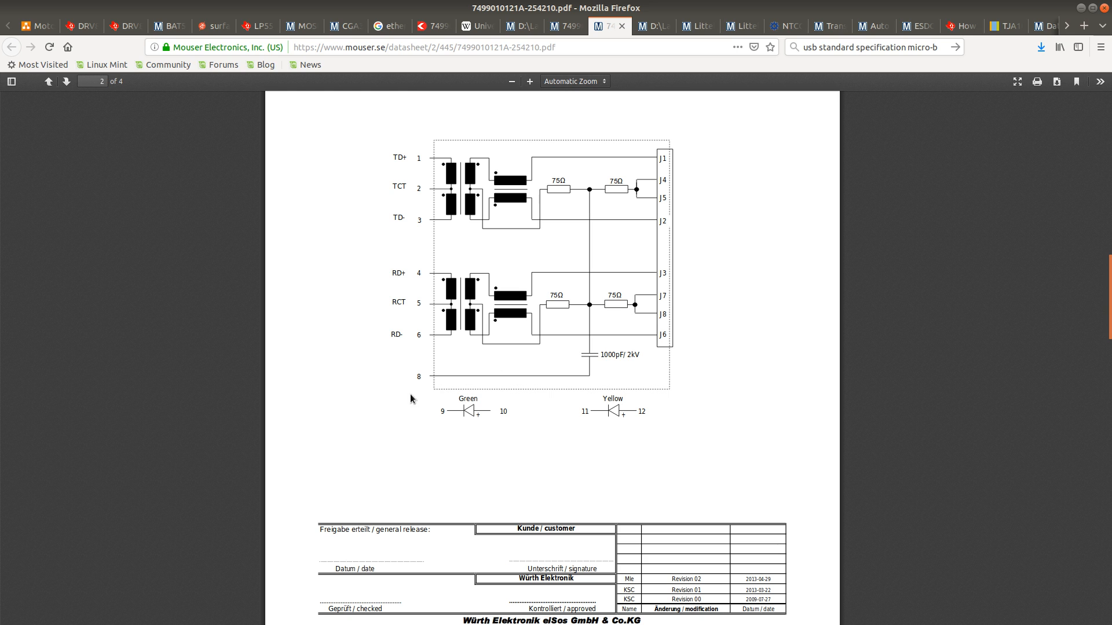
key(alt+Tab)
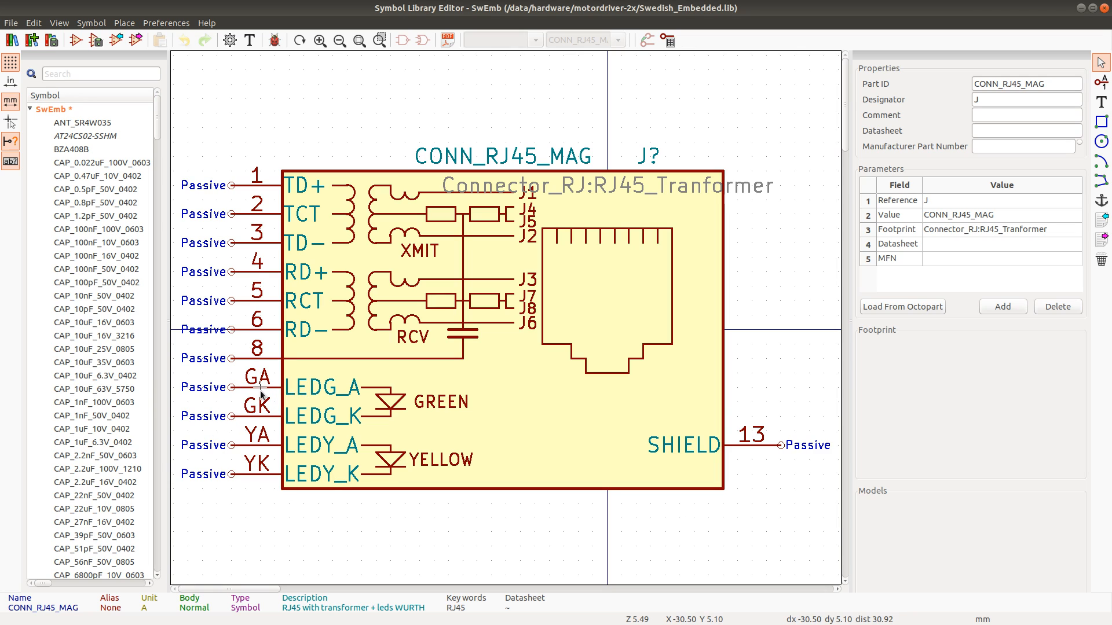
Step: Inspect the LEDG_A pin's properties and check the green LED's anode and cathode numbering in the datasheet diagram
double_click(230, 392)
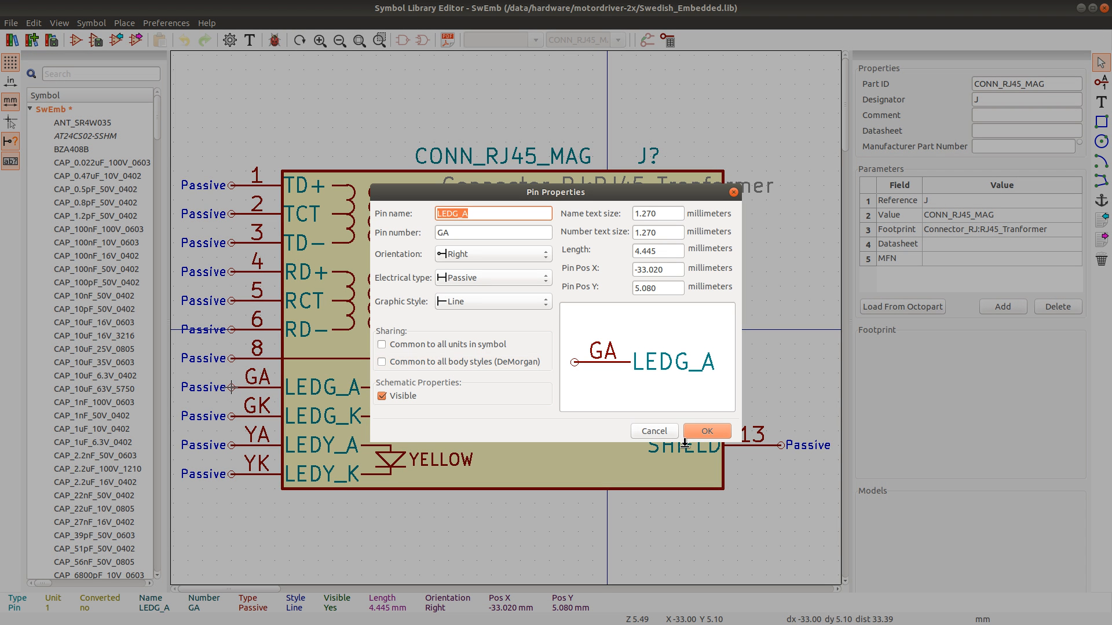
click(644, 430)
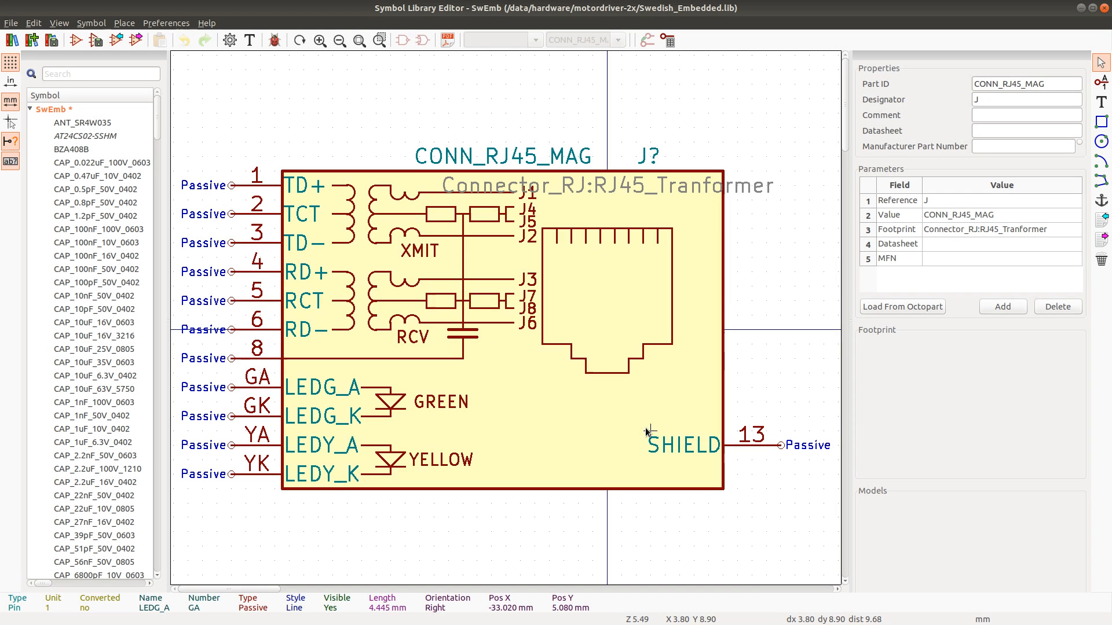
key(alt+Tab)
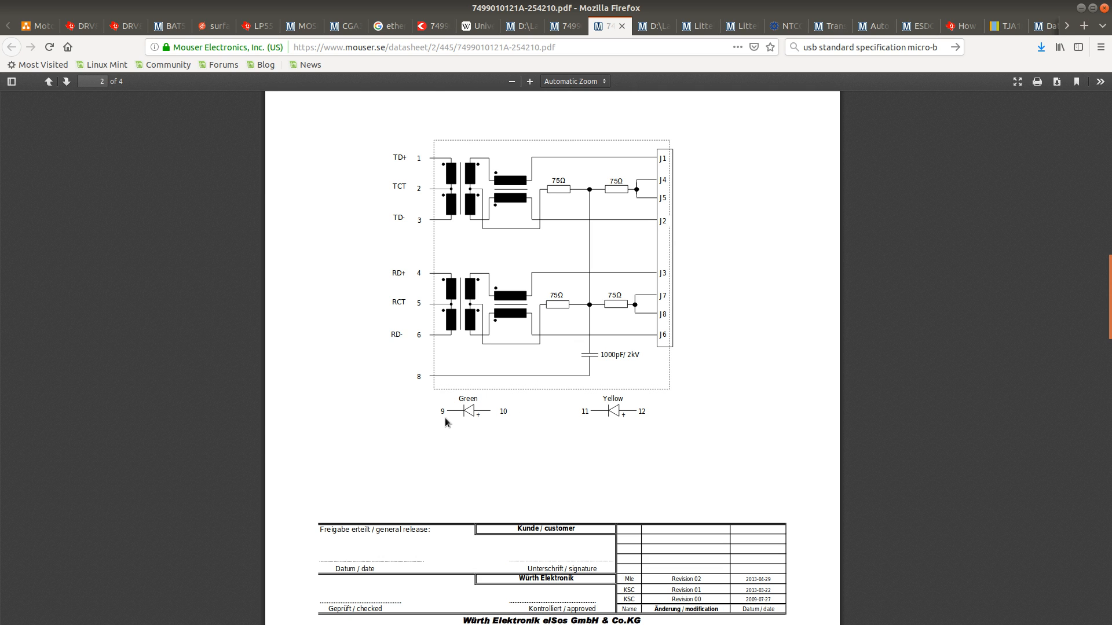
key(alt+Tab)
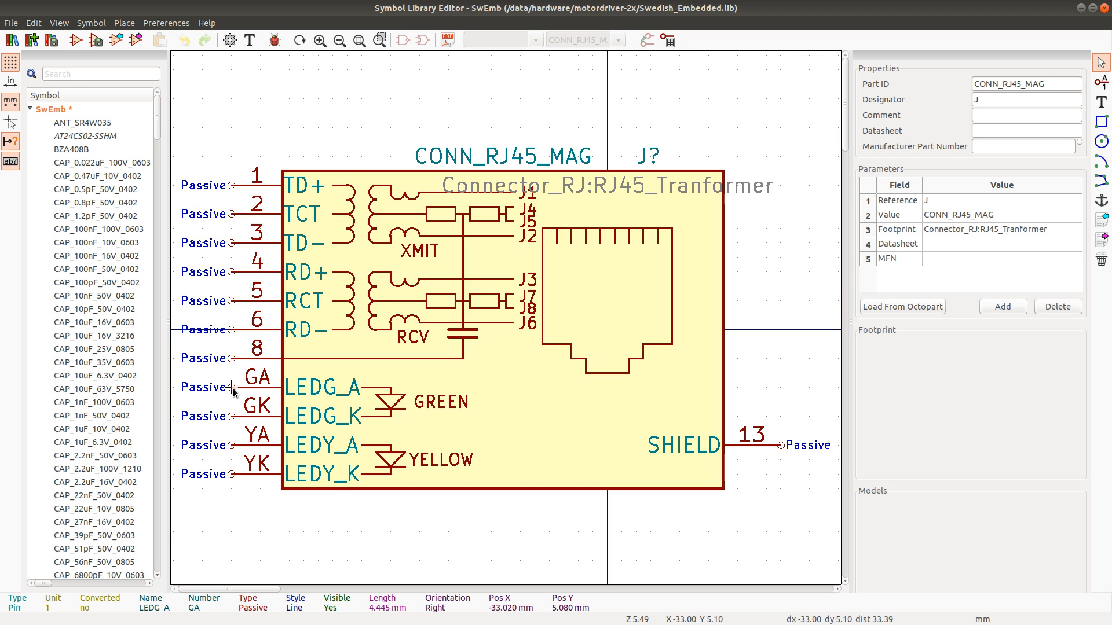
key(alt+Tab)
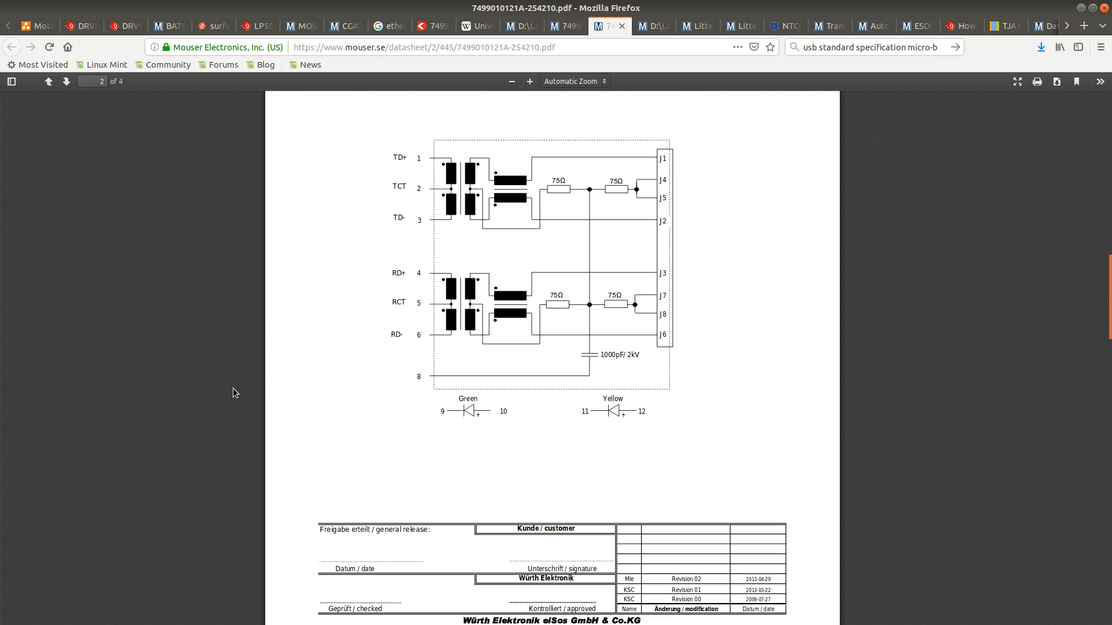
key(alt+Tab)
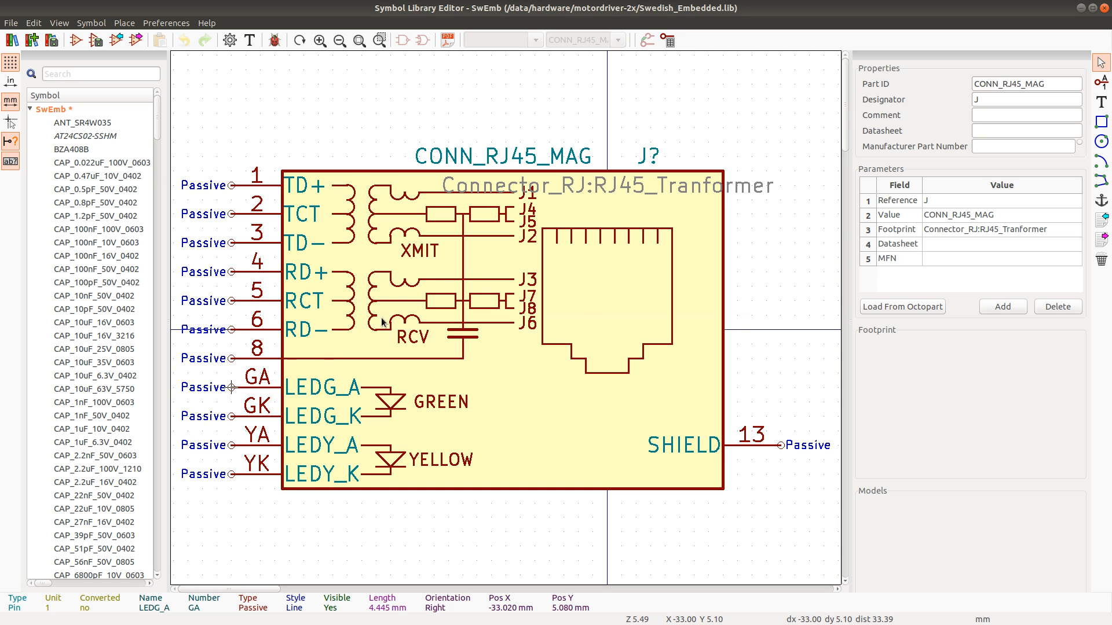
key(e)
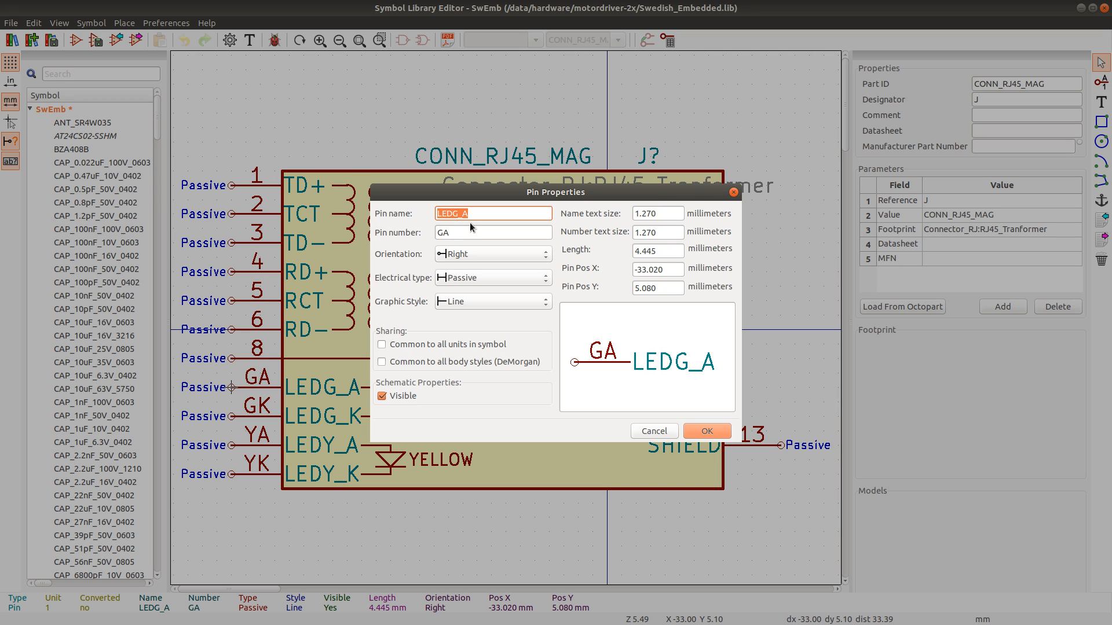
click(651, 432)
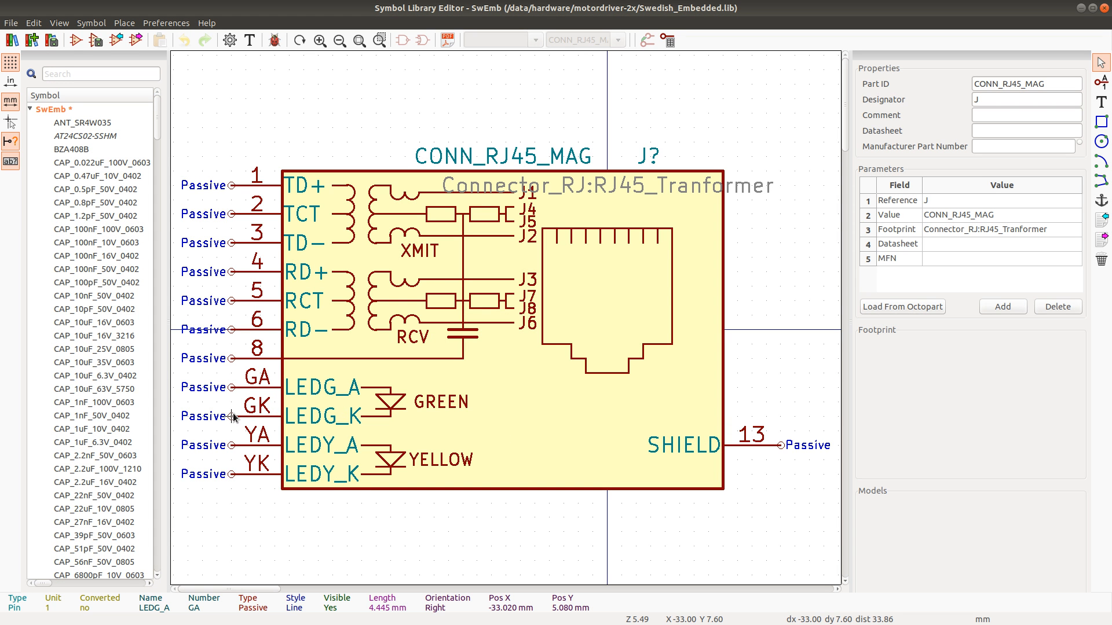
Step: Set the green LED pin numbers in the symbol to 9 for LEDG_K and 10 for LEDG_A
key(e)
click(464, 231)
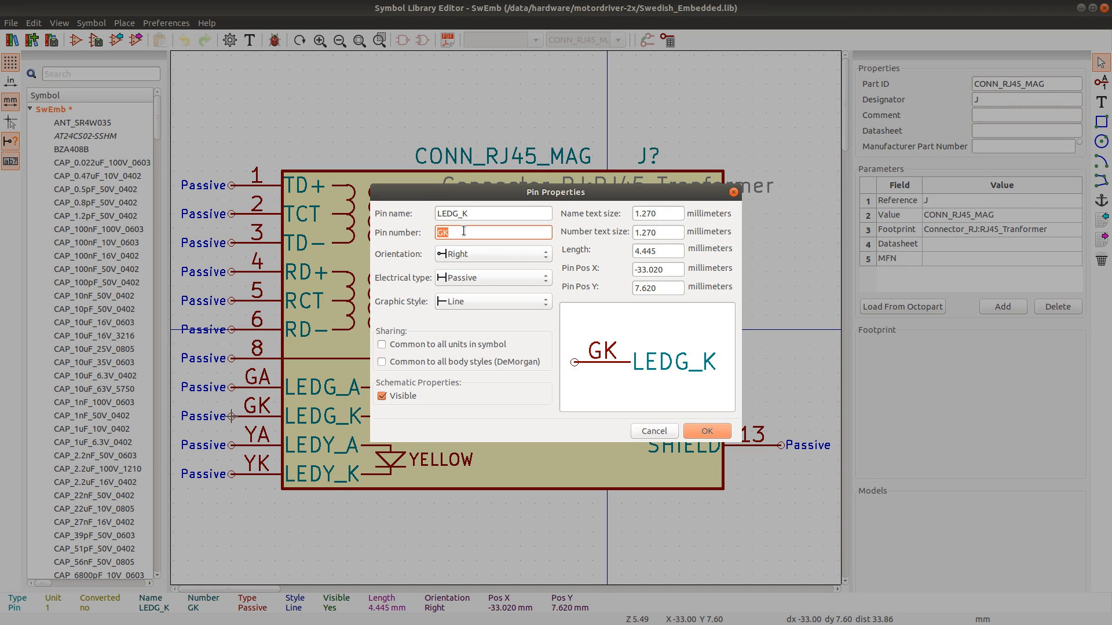
text(9)
key(Return)
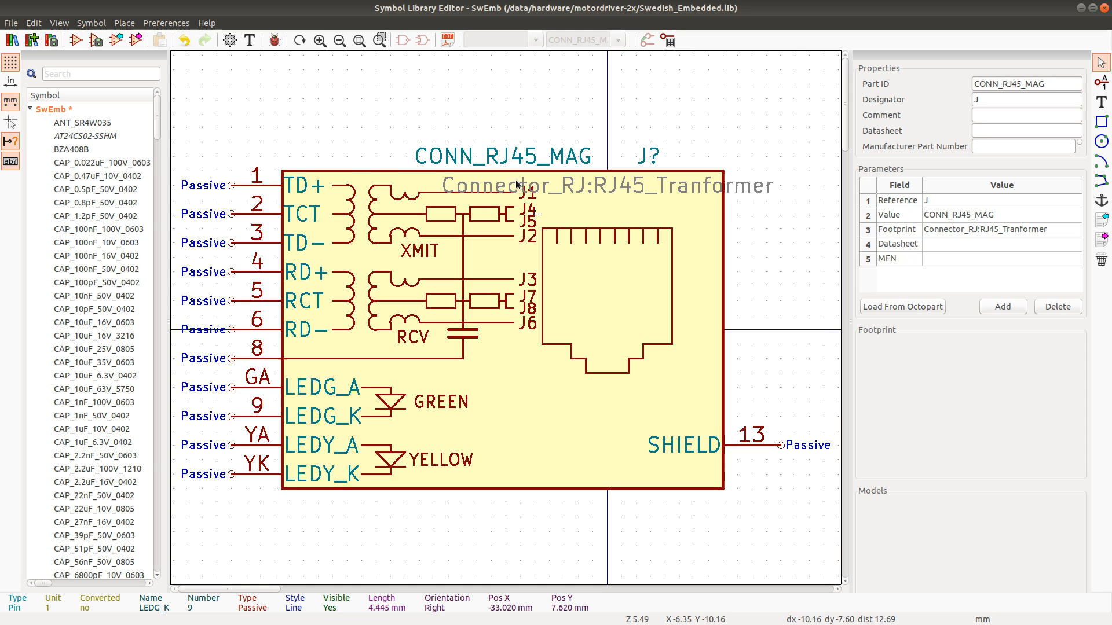
double_click(234, 388)
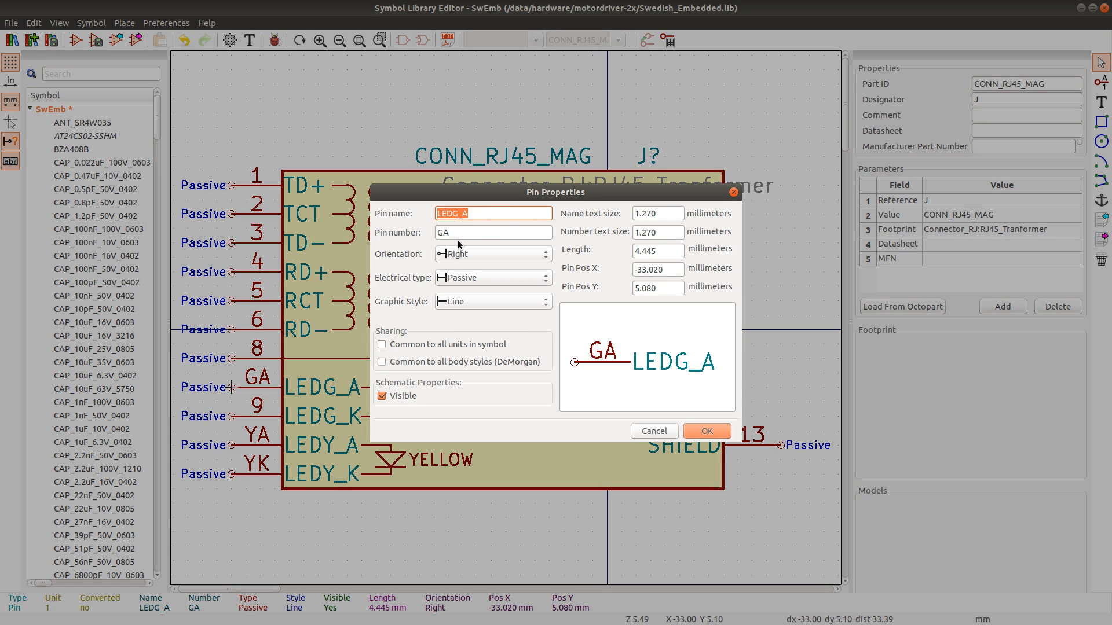
key(Tab)
text(10)
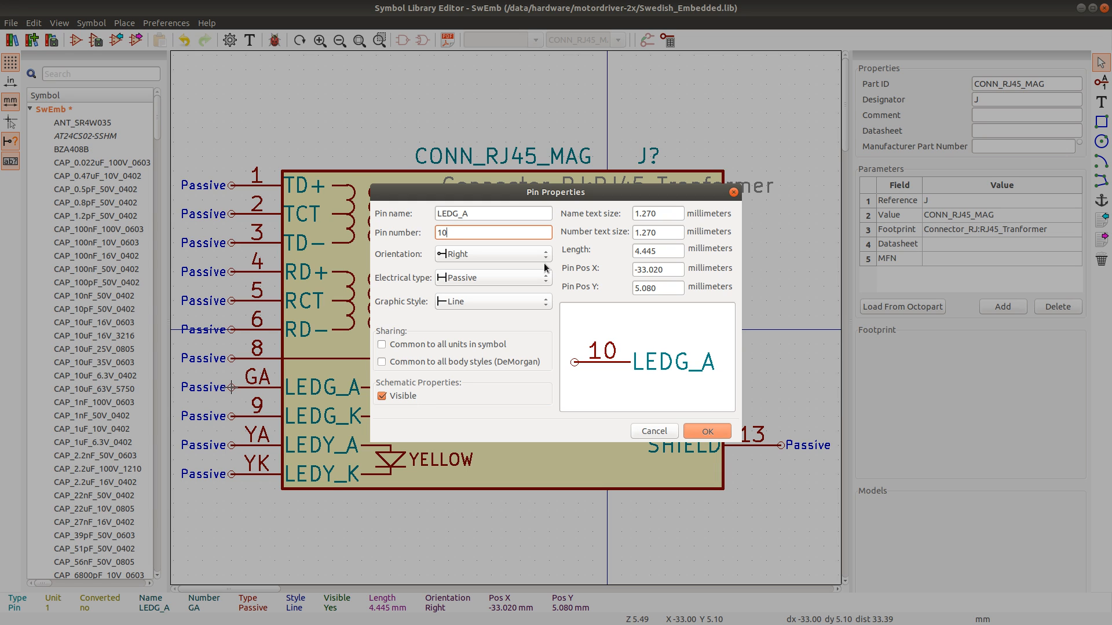
key(Return)
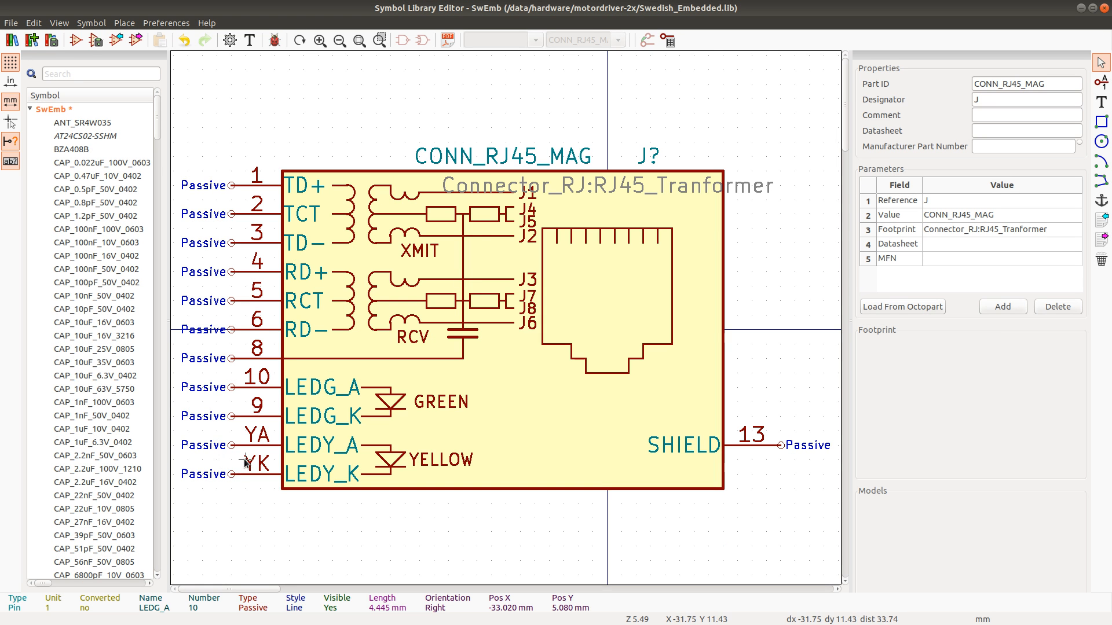
Step: Check the yellow LED in the datasheet, and set the pin numbers to 11 for LEDY_K and 12 for LEDY_A
key(alt+Tab)
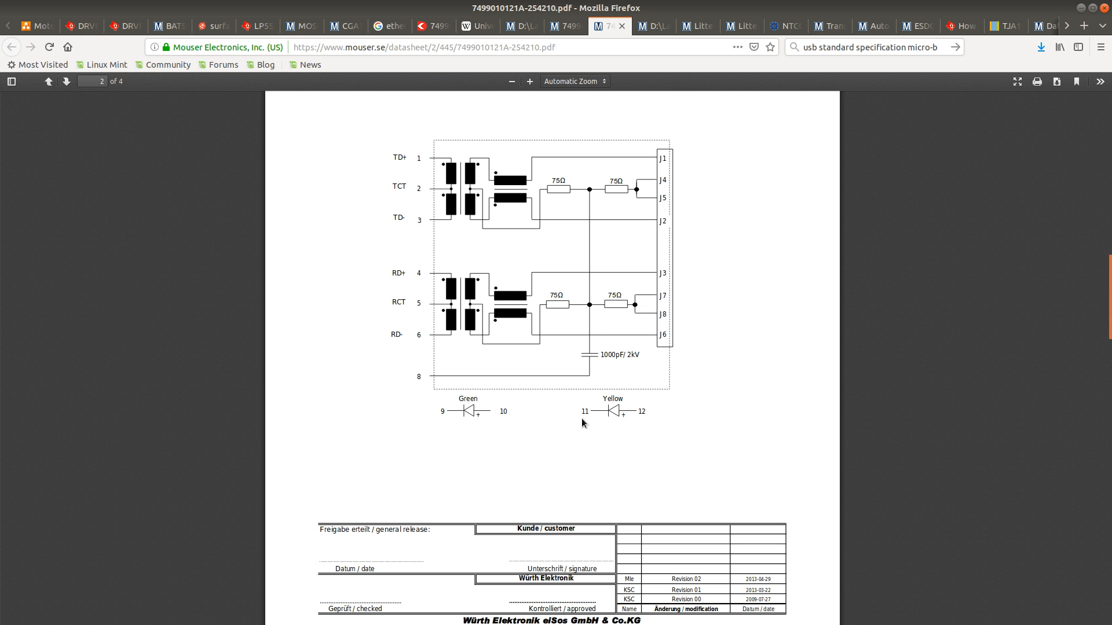
key(alt+Tab)
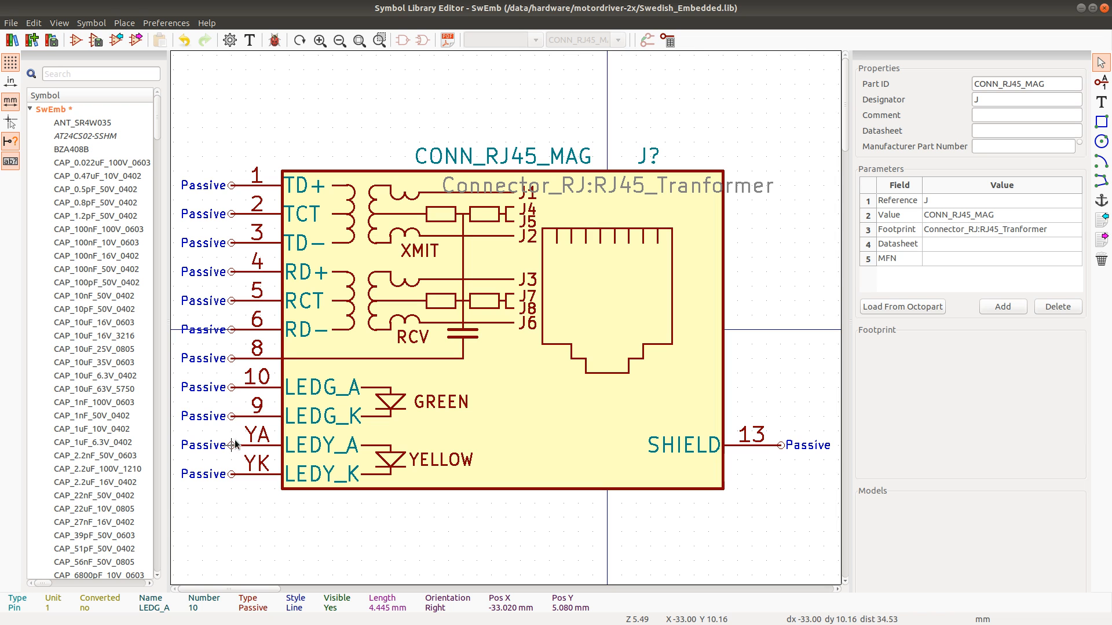
double_click(231, 475)
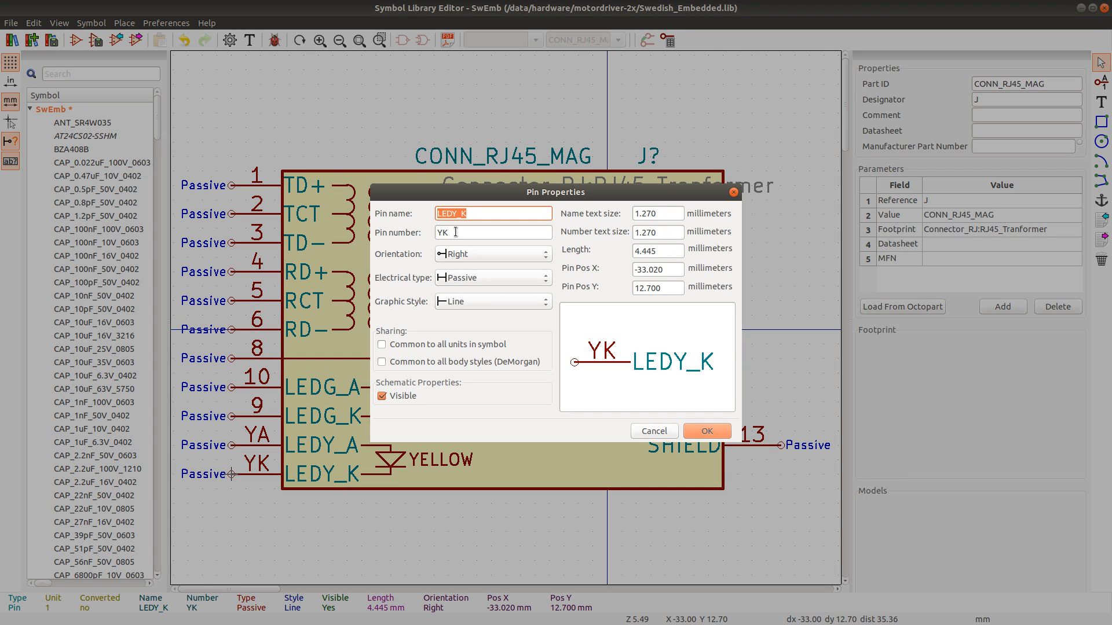
double_click(456, 233)
key(BackSpace)
text(11)
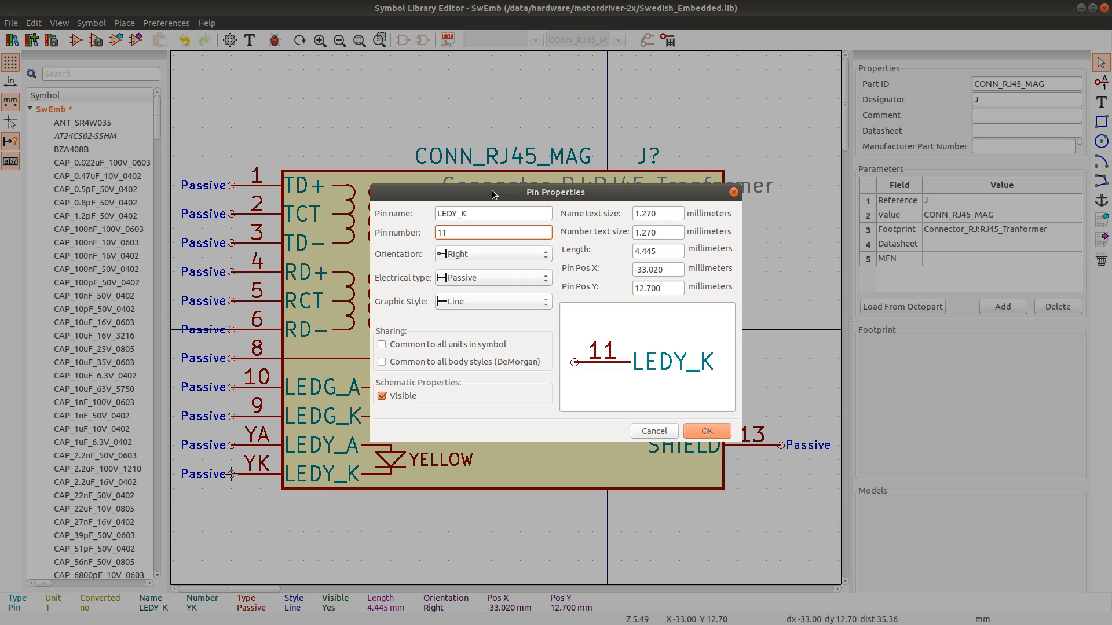
key(Return)
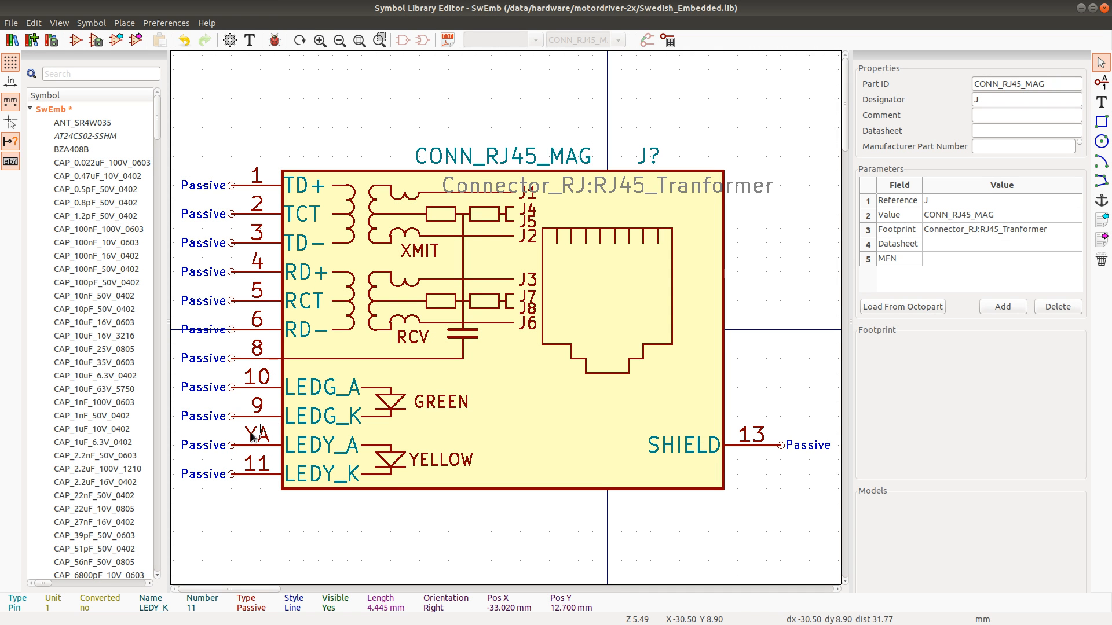
double_click(232, 445)
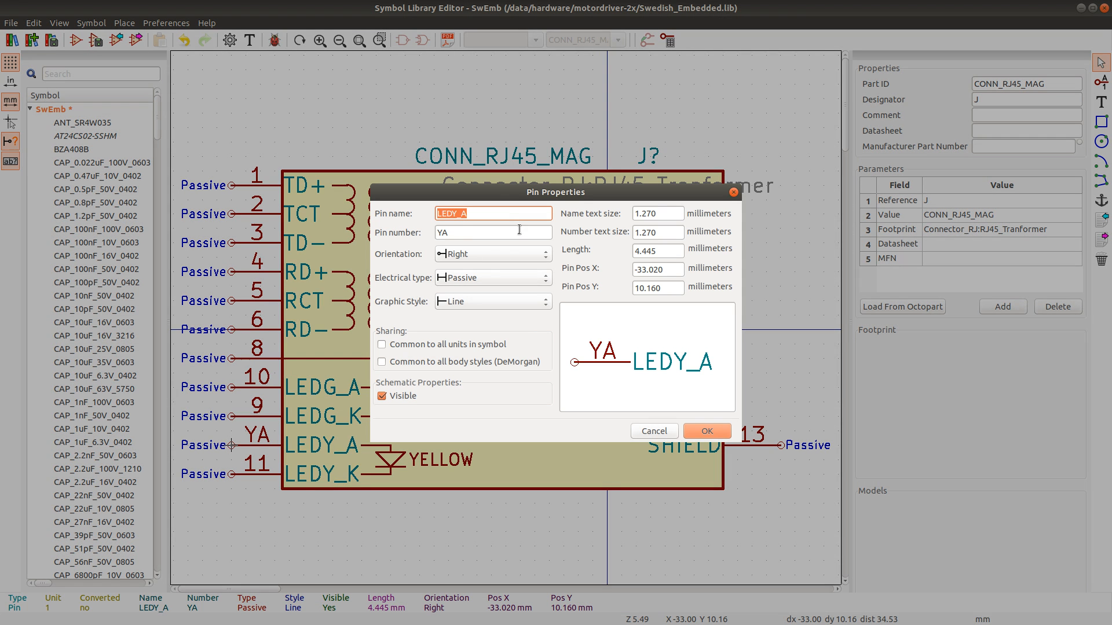
double_click(455, 232)
text(12)
key(Return)
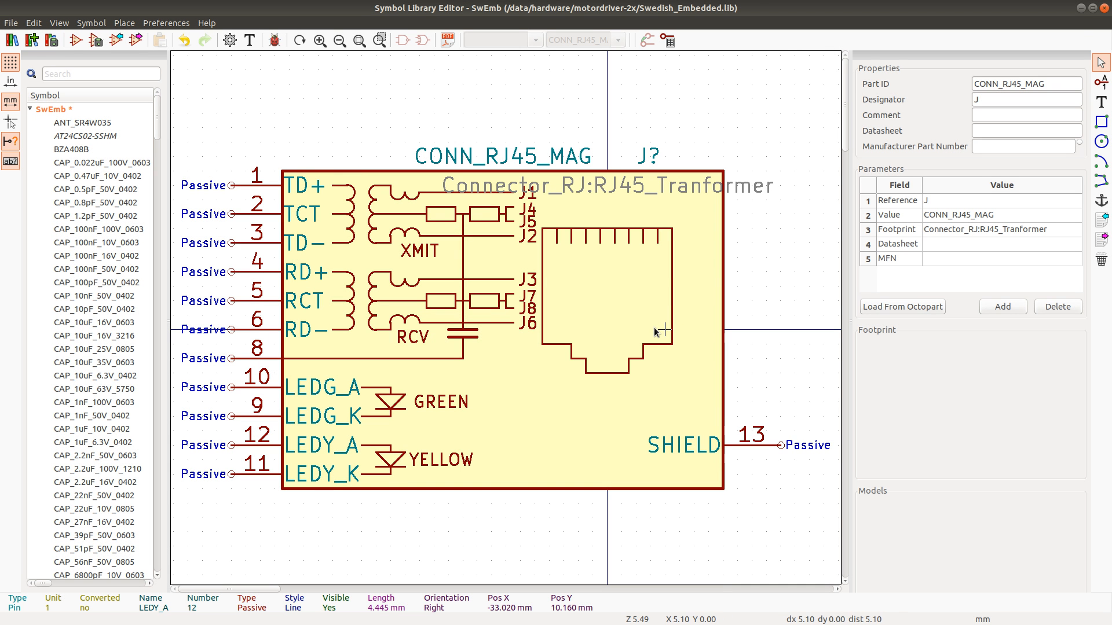
key(alt+Tab)
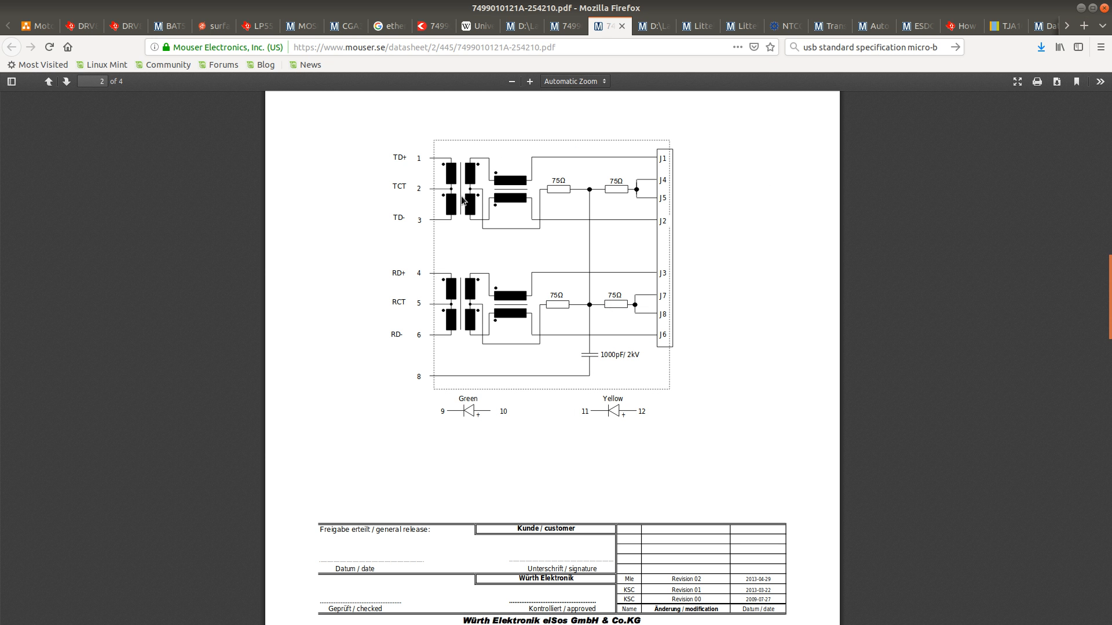
key(alt)
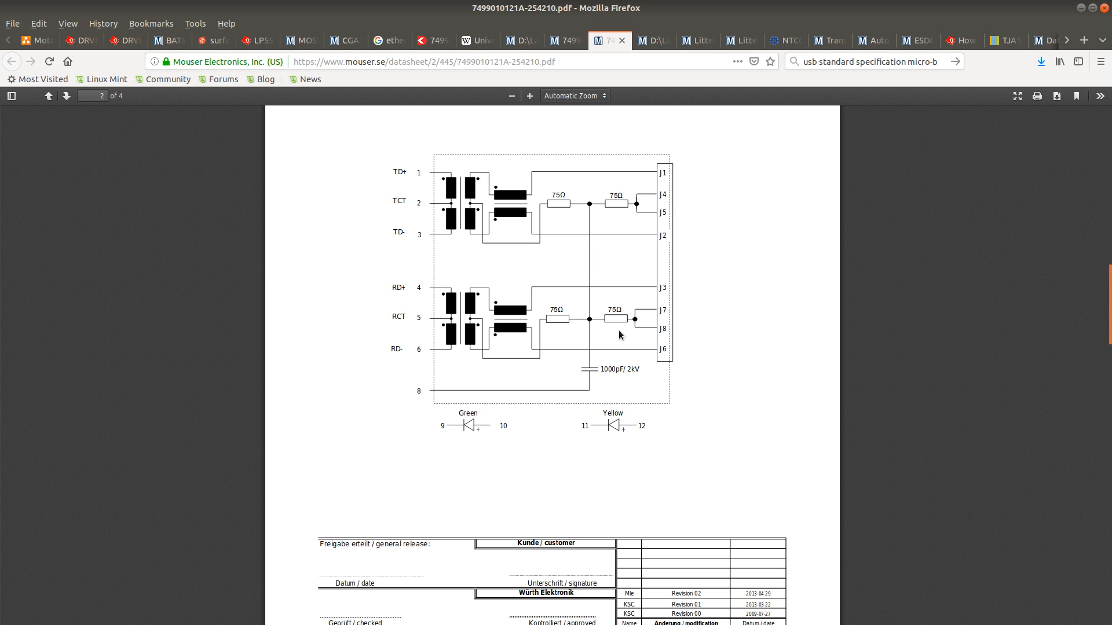
scroll(618, 330, up, 10)
scroll(707, 318, up, 9)
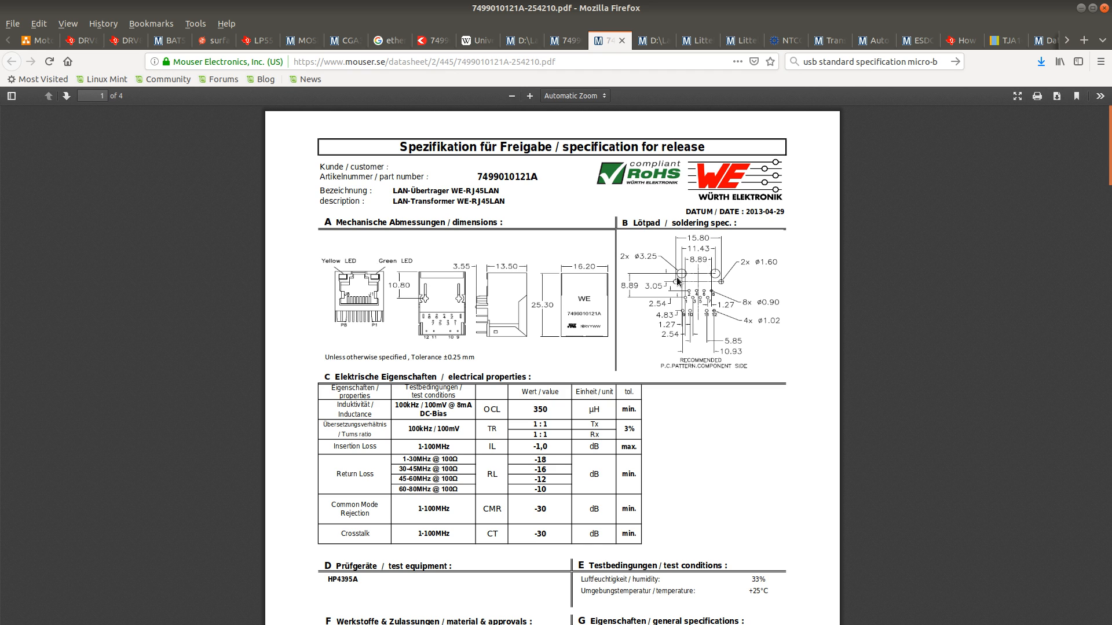
key(alt+Tab)
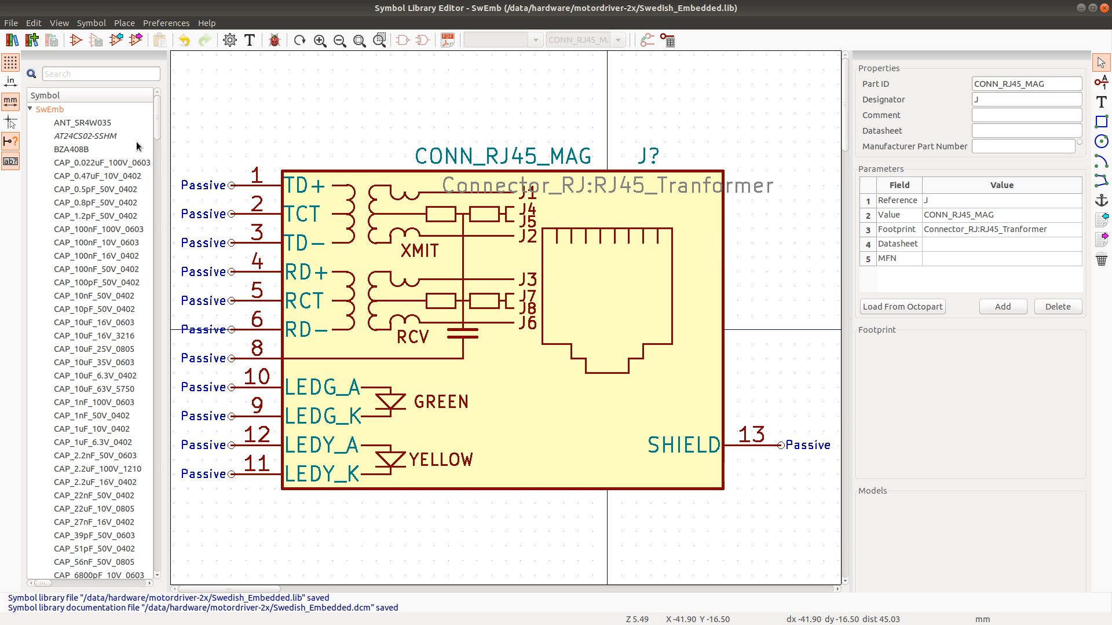
click(984, 146)
key(ctrl+v)
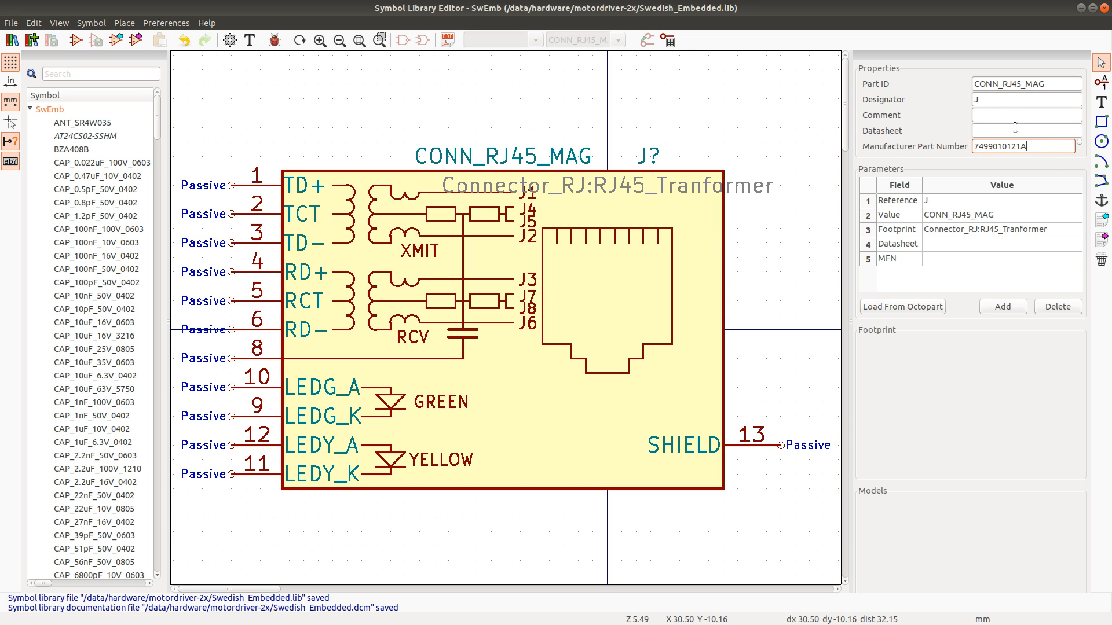
click(1015, 130)
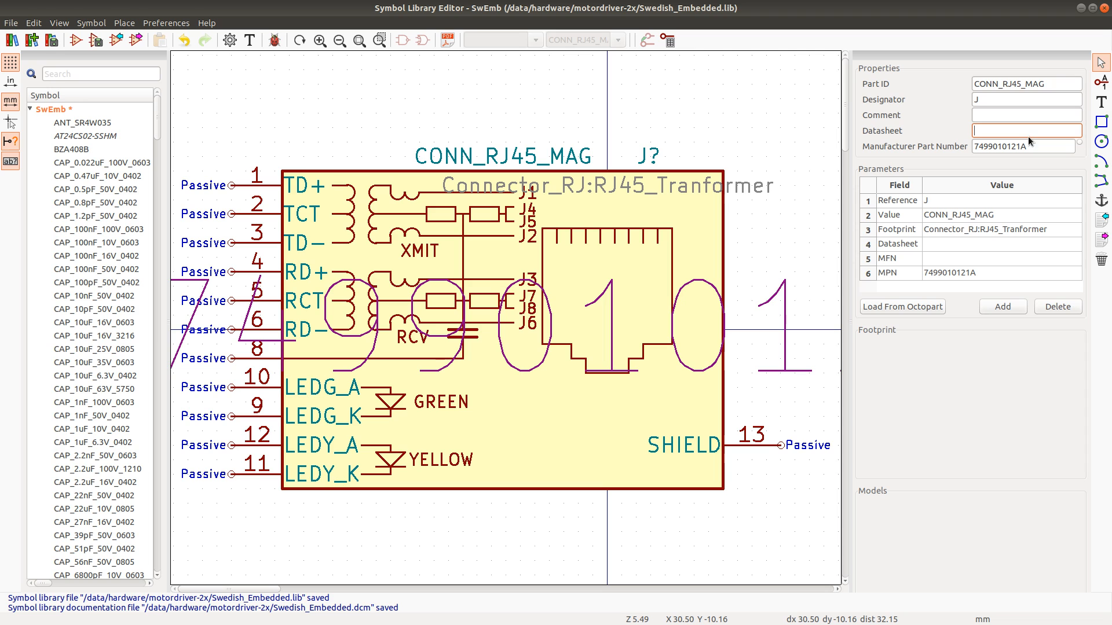
Step: Hide the MPN field on the CONN_RJ45_MAG symbol, save the library, and close the symbol editor
click(785, 290)
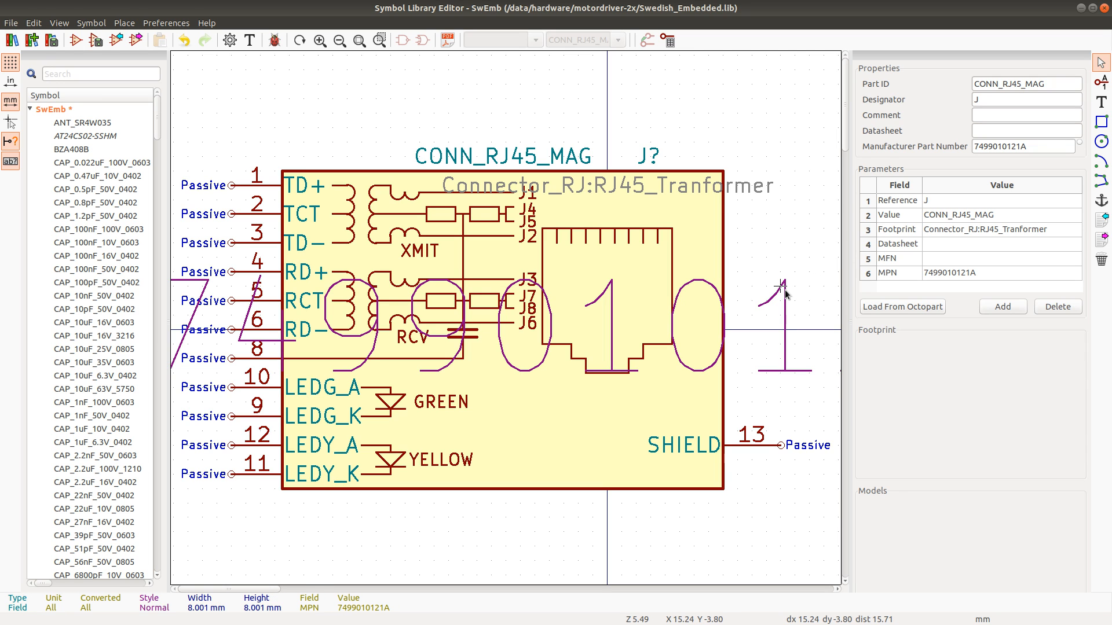
click(250, 41)
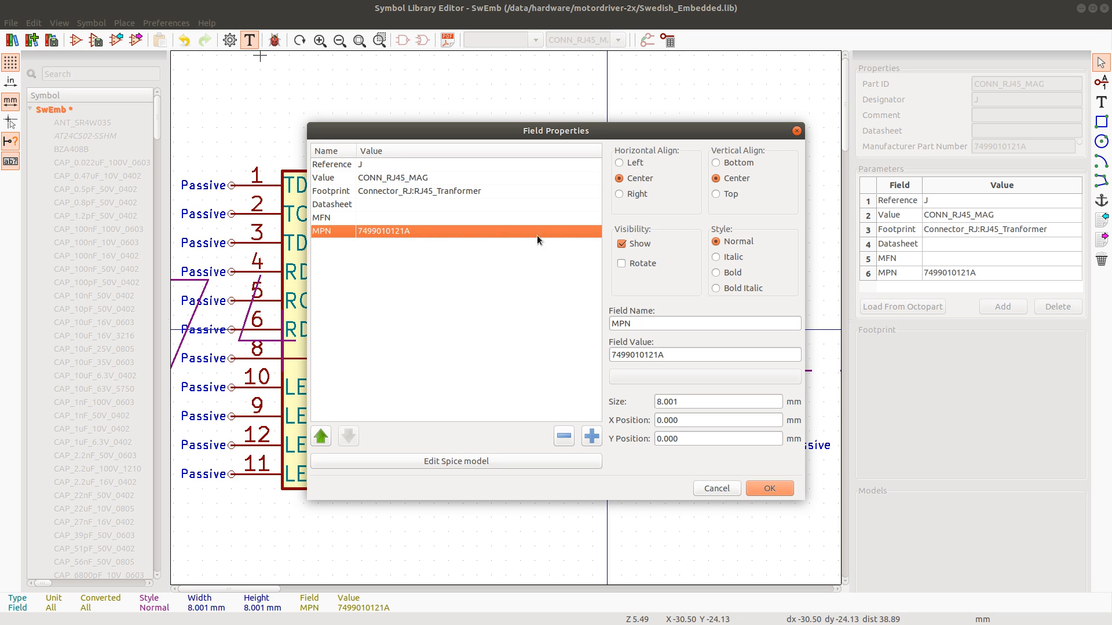
click(628, 244)
click(770, 489)
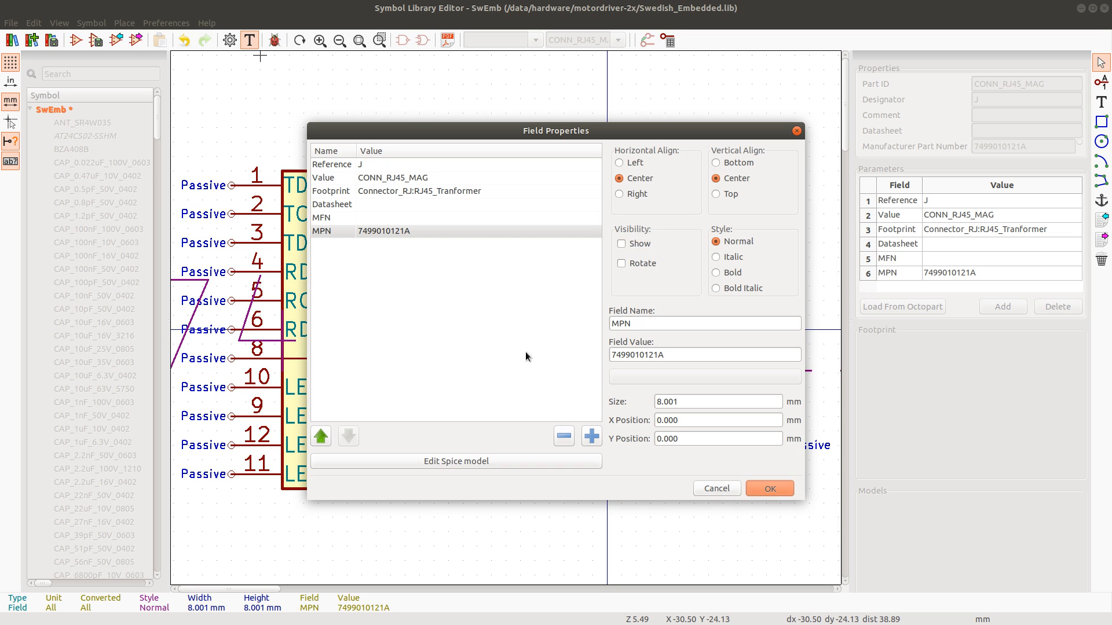
key(ctrl+s)
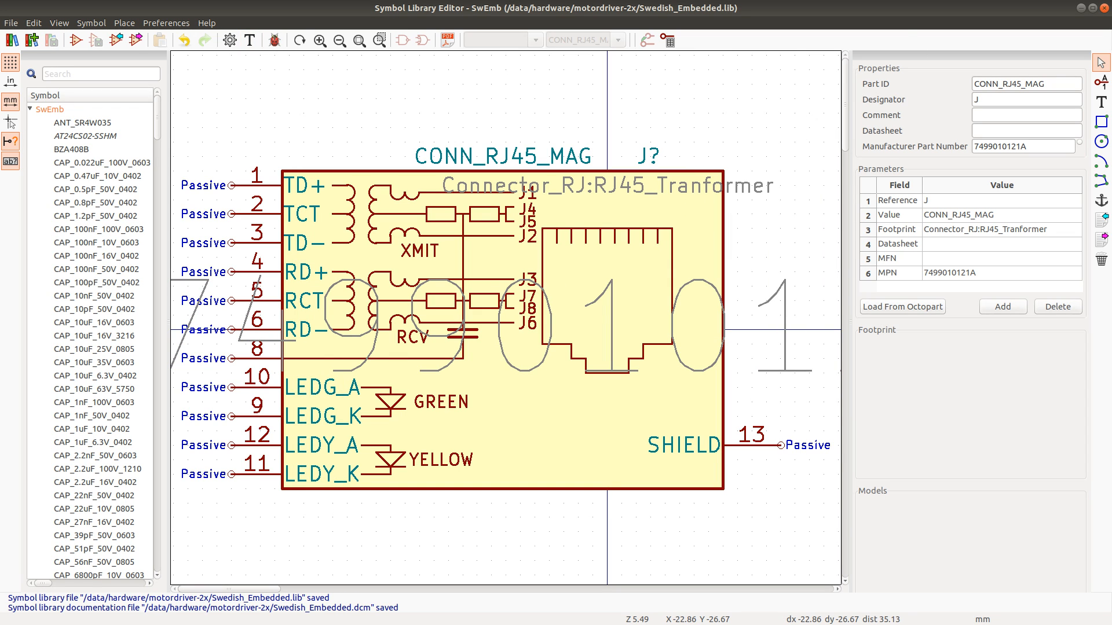
click(1104, 7)
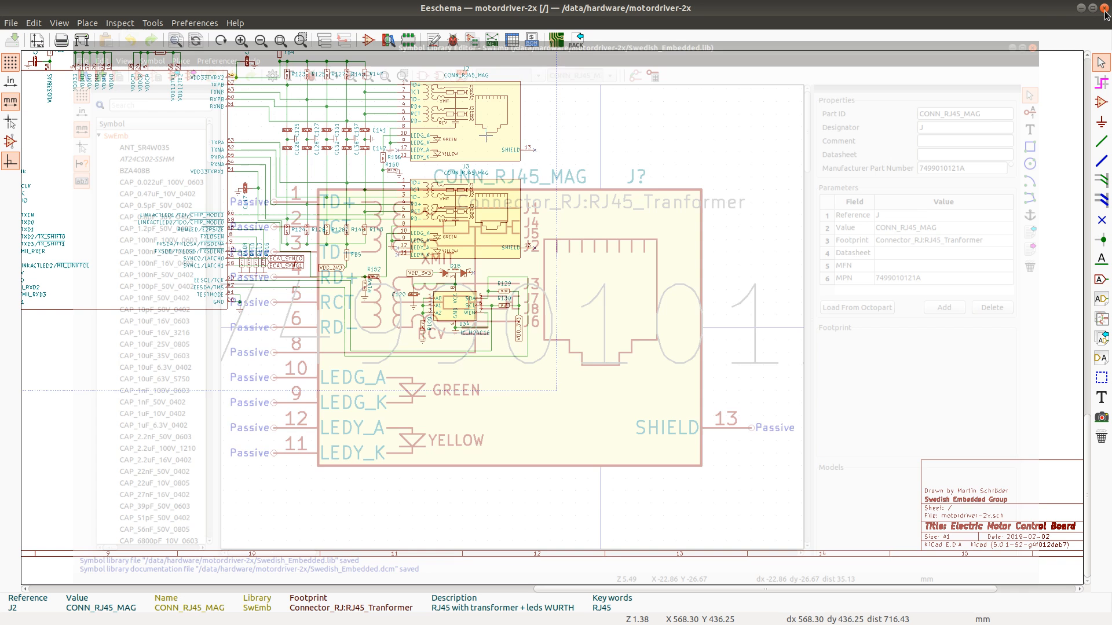
Step: Inspect the footprint assignment and other fields in the symbol properties of RJ45 connector J3
double_click(464, 227)
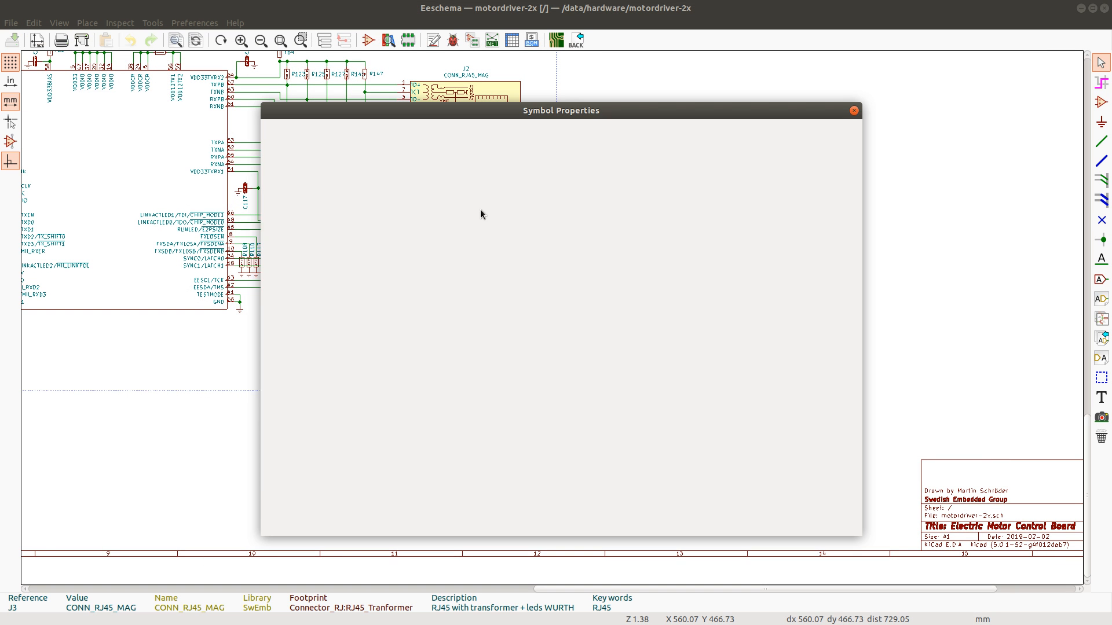
click(635, 194)
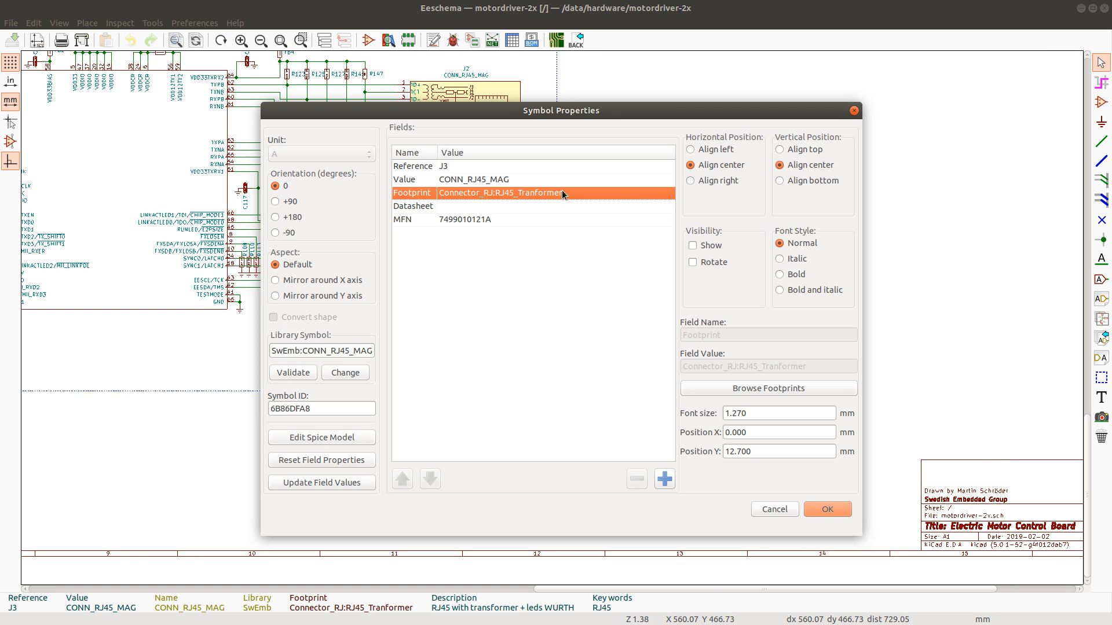
click(854, 111)
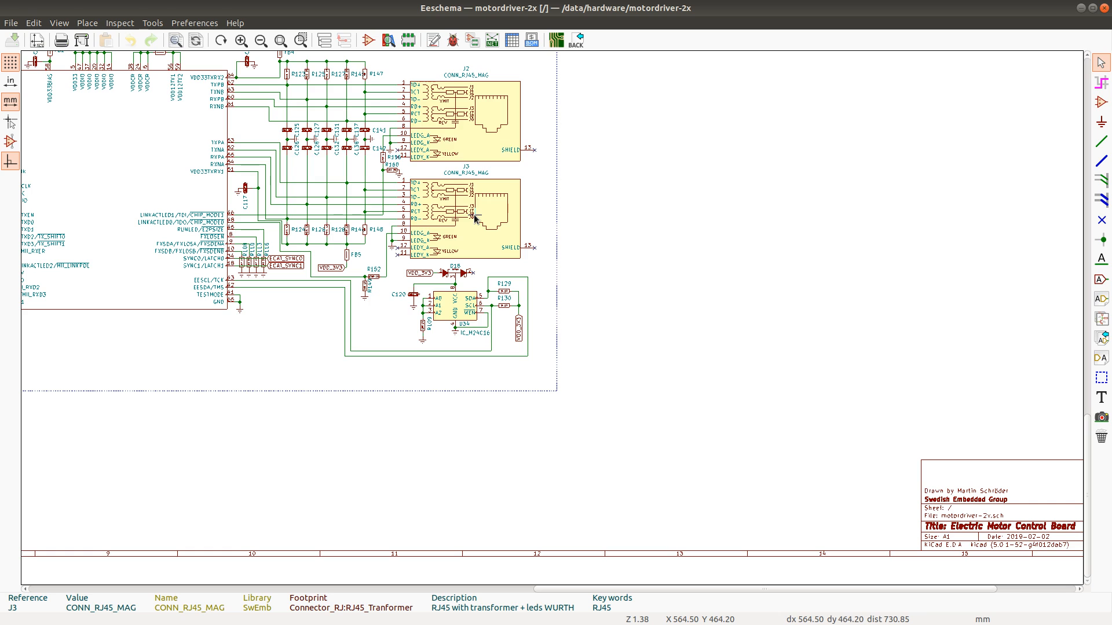
double_click(475, 218)
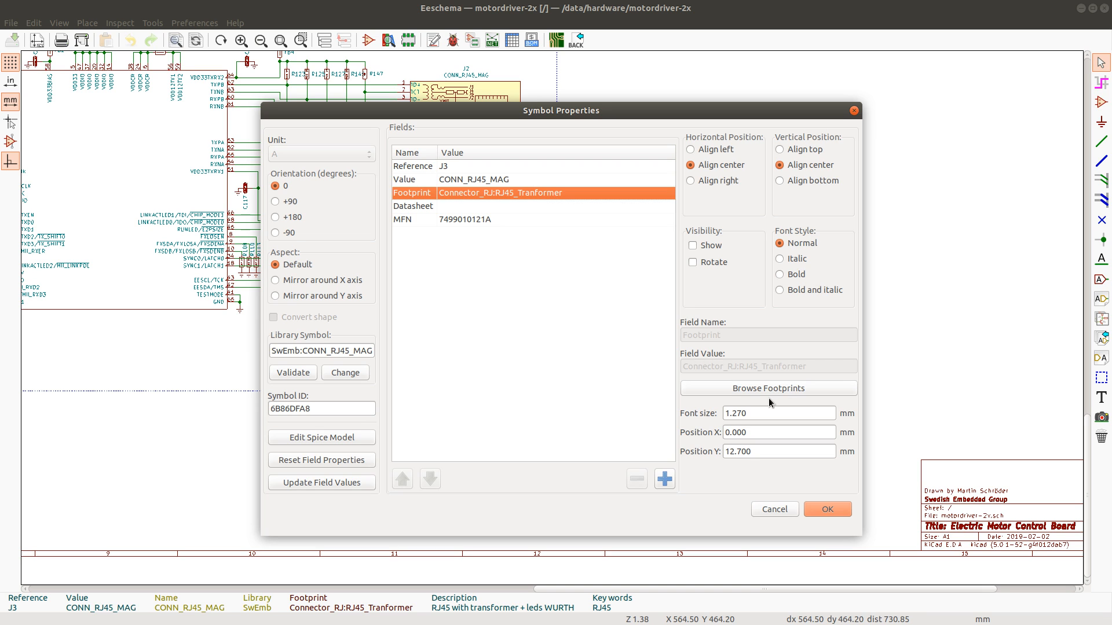
click(854, 110)
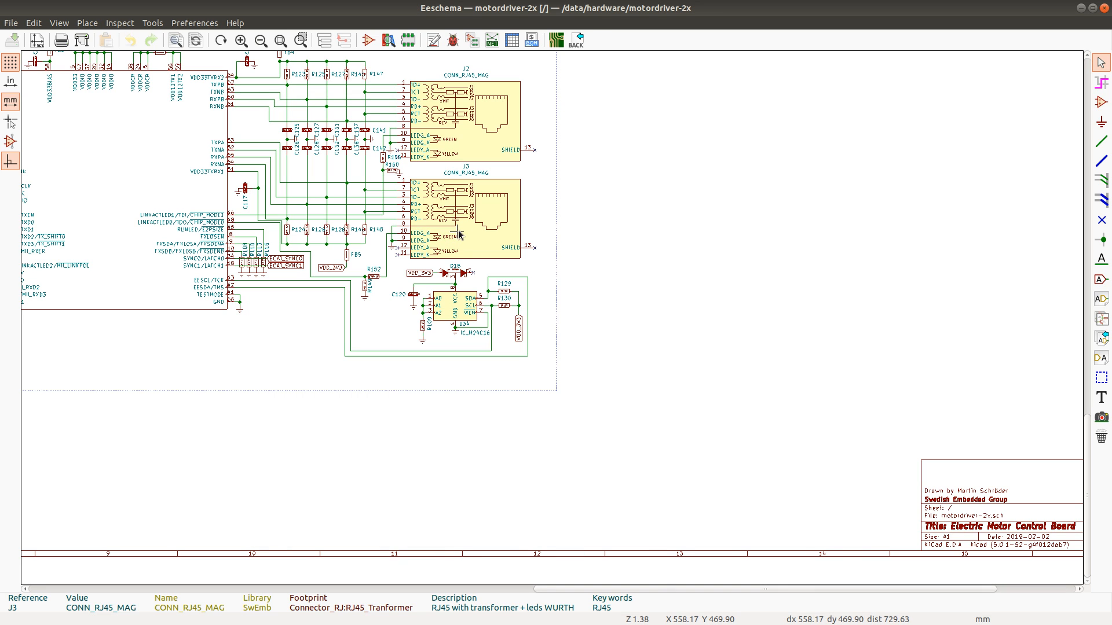
Step: Look through the footprint libraries in the Footprint Editor's library browser, and return to the schematic
click(407, 40)
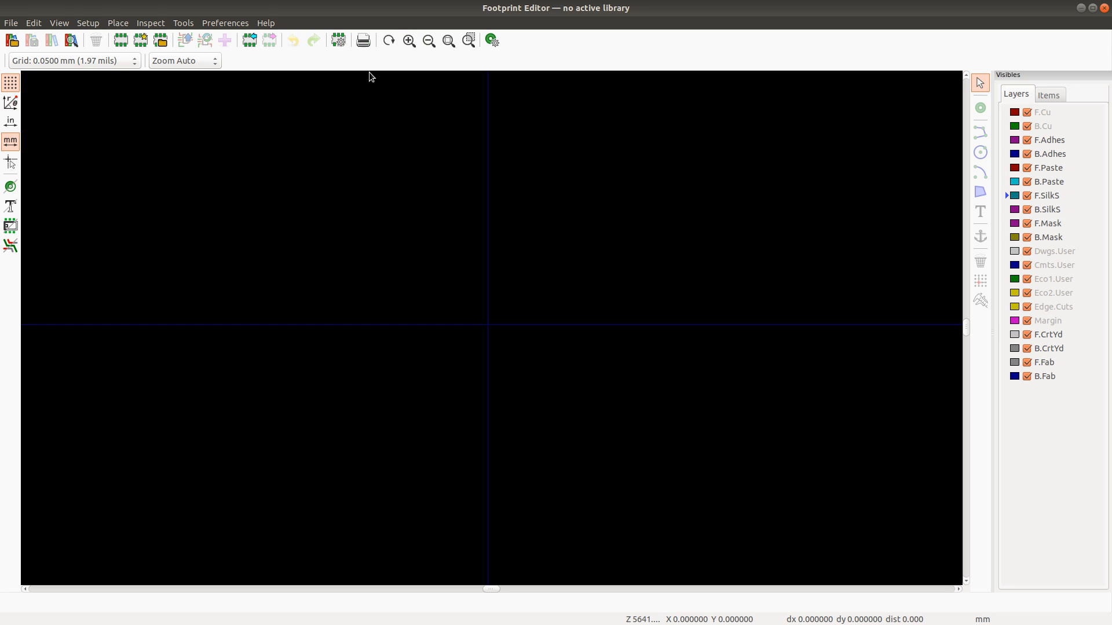
click(160, 40)
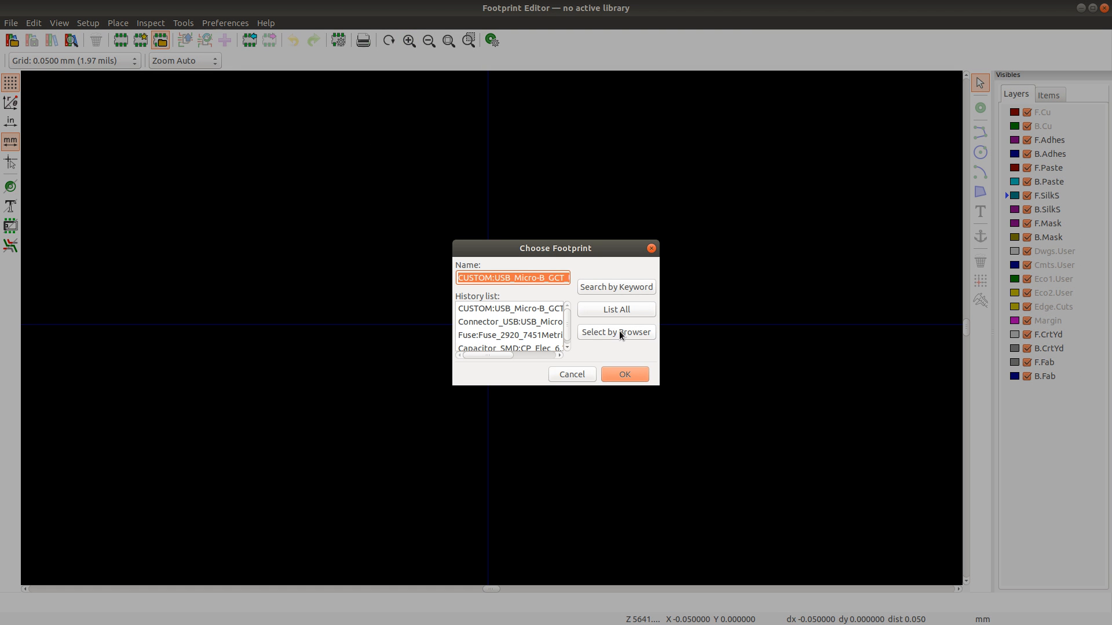
click(621, 331)
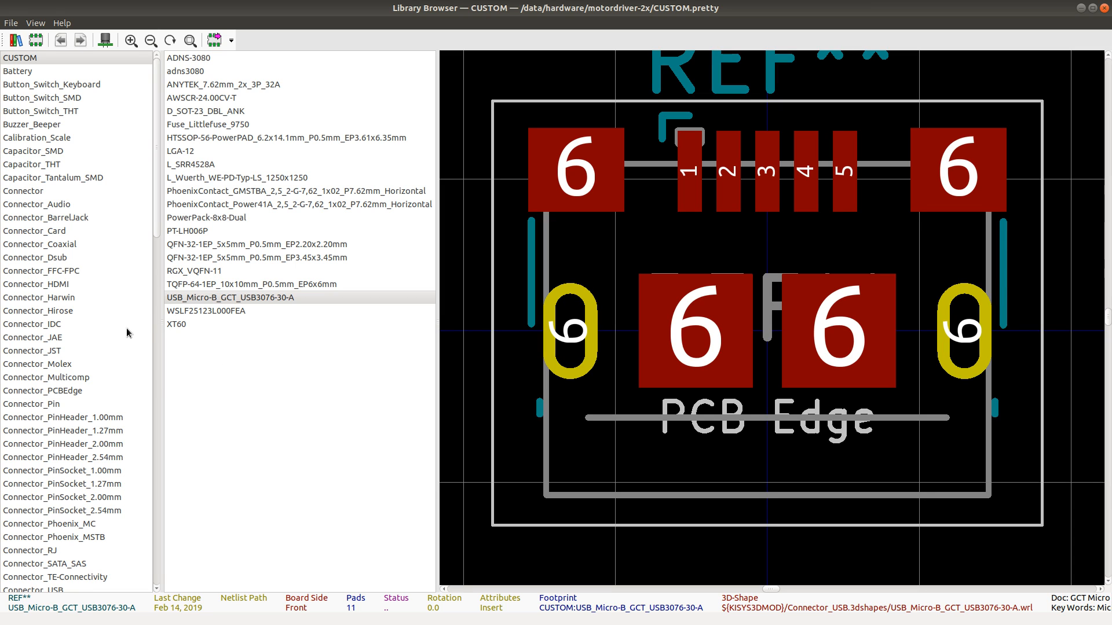
scroll(73, 389, down, 4)
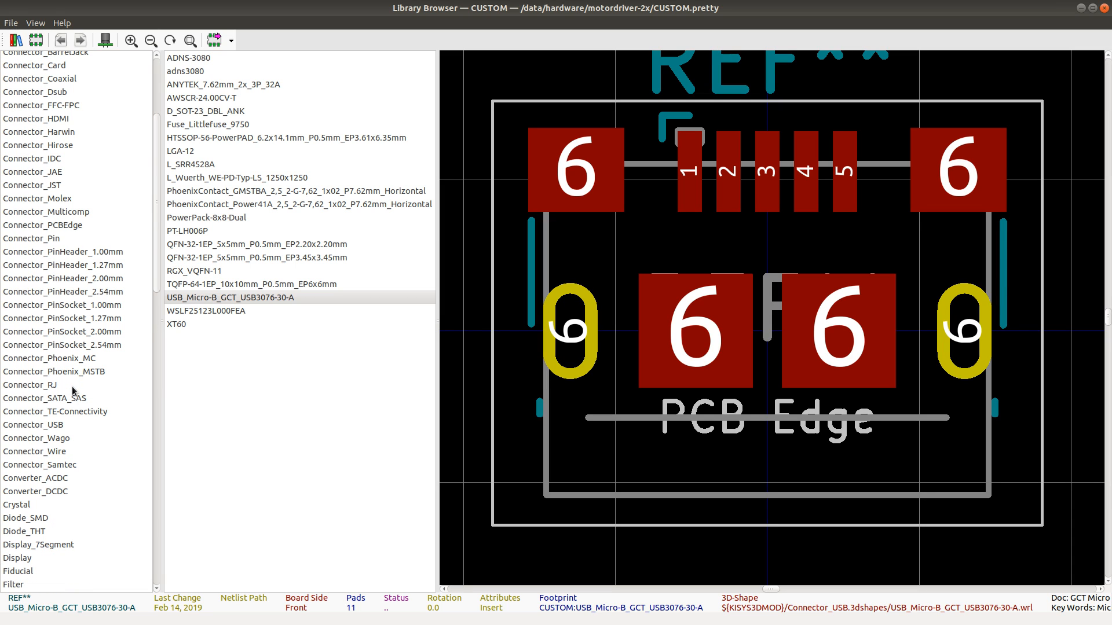
scroll(72, 388, down, 8)
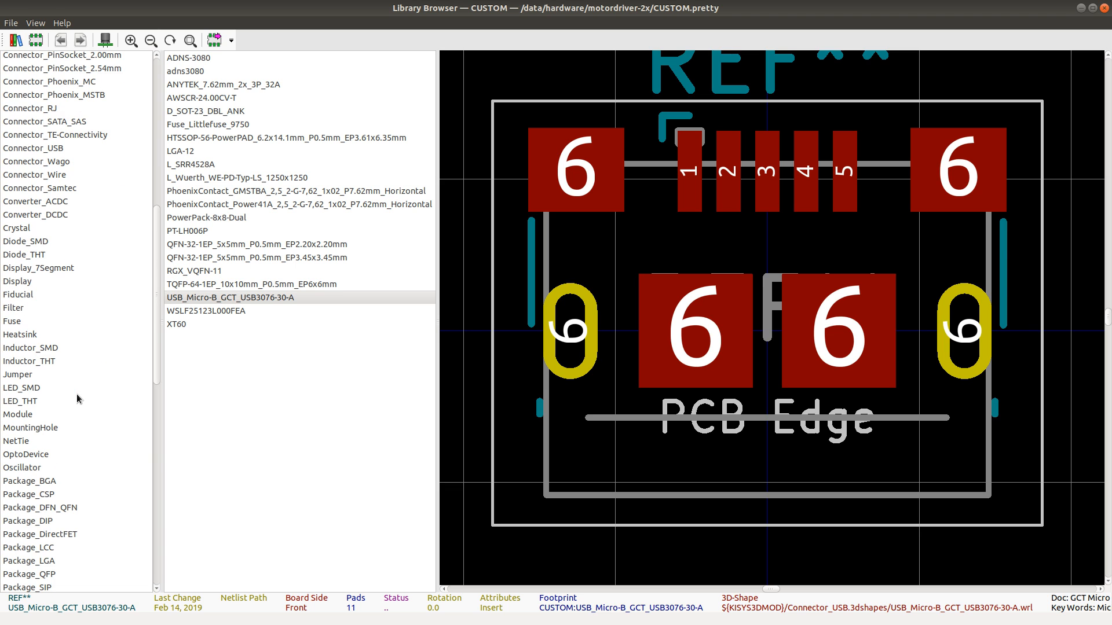
scroll(77, 394, down, 8)
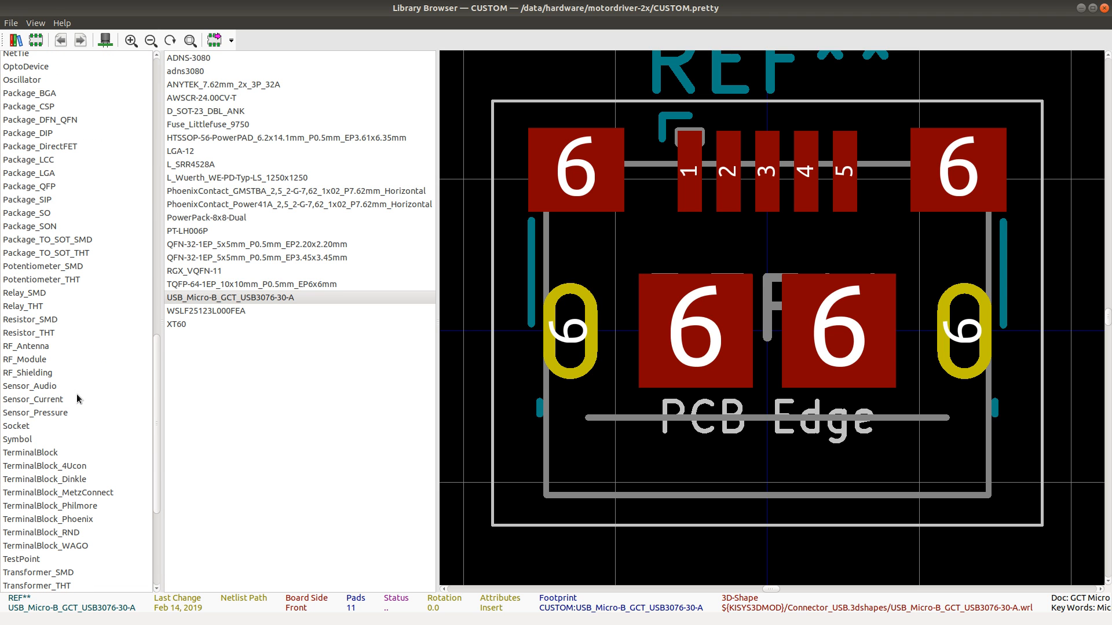
click(1104, 9)
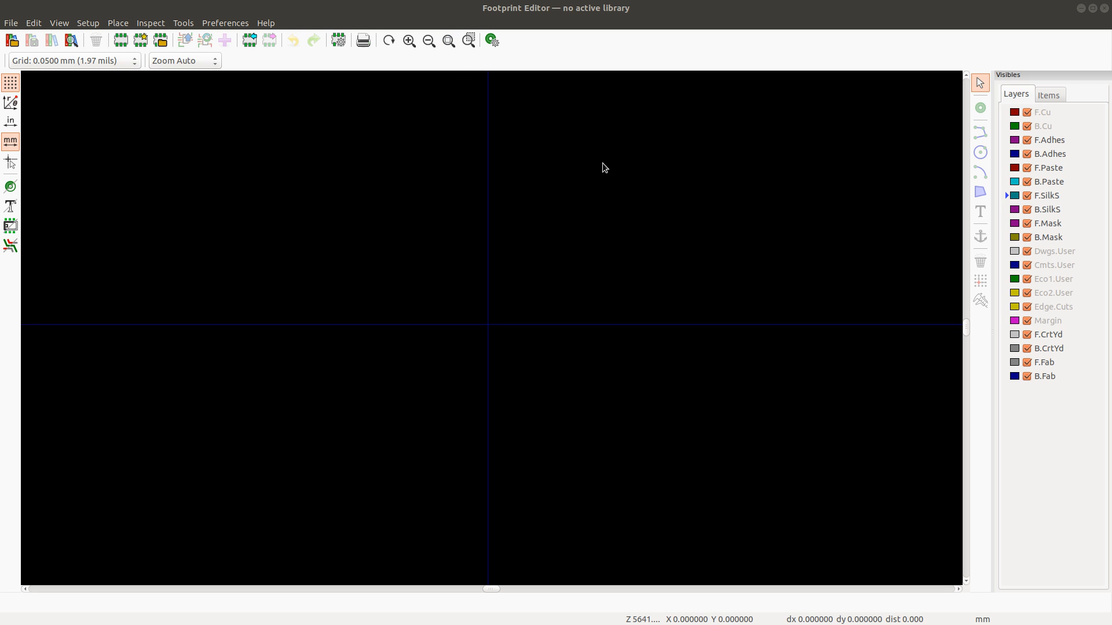
click(1102, 8)
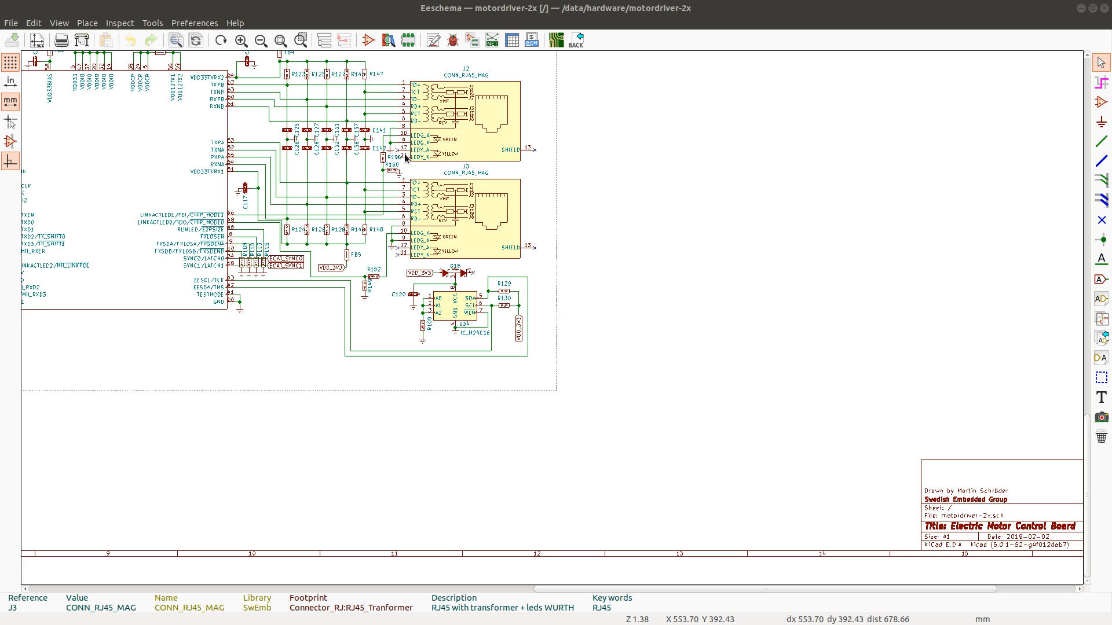
Step: Open the symbol of USB connector J1 in the Symbol Library Editor
scroll(231, 169, down, 3)
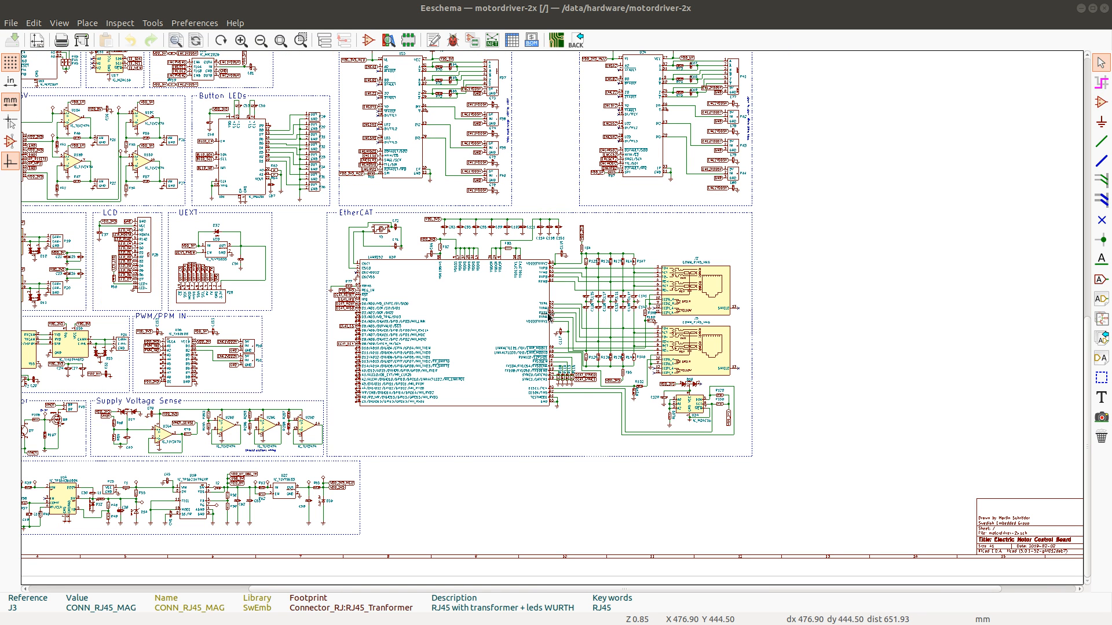
scroll(116, 71, up, 3)
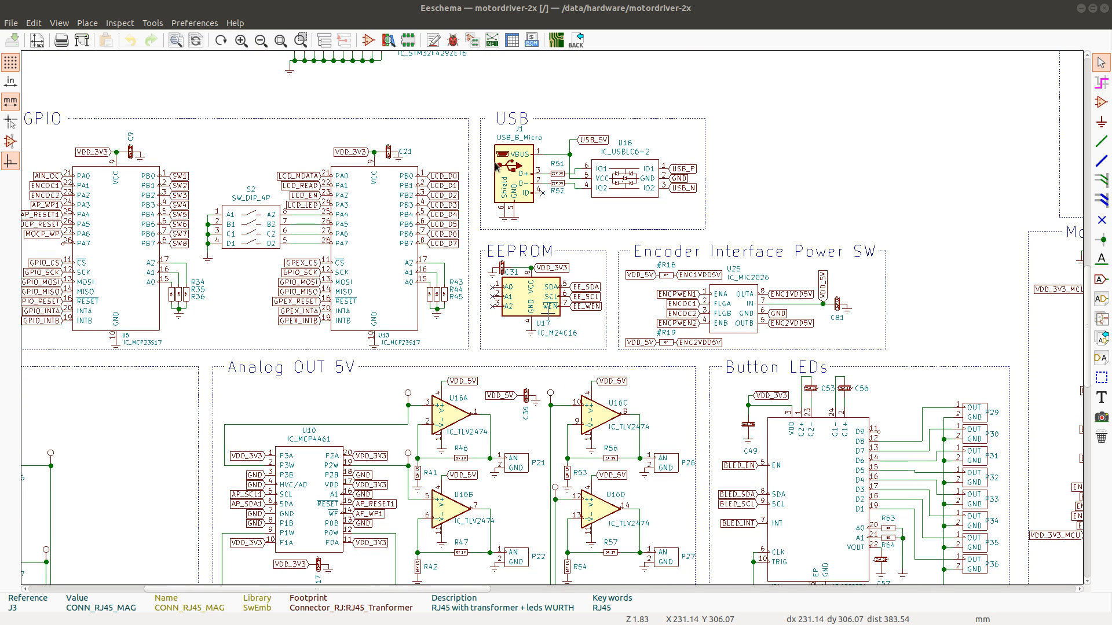
right_click(529, 185)
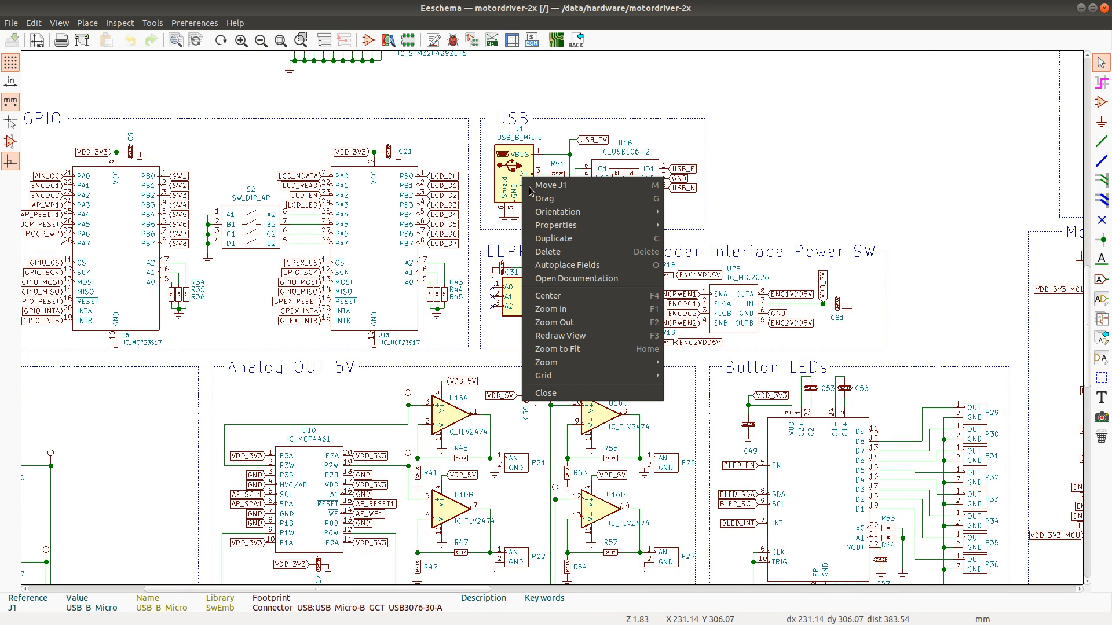
mouse_move(596, 225)
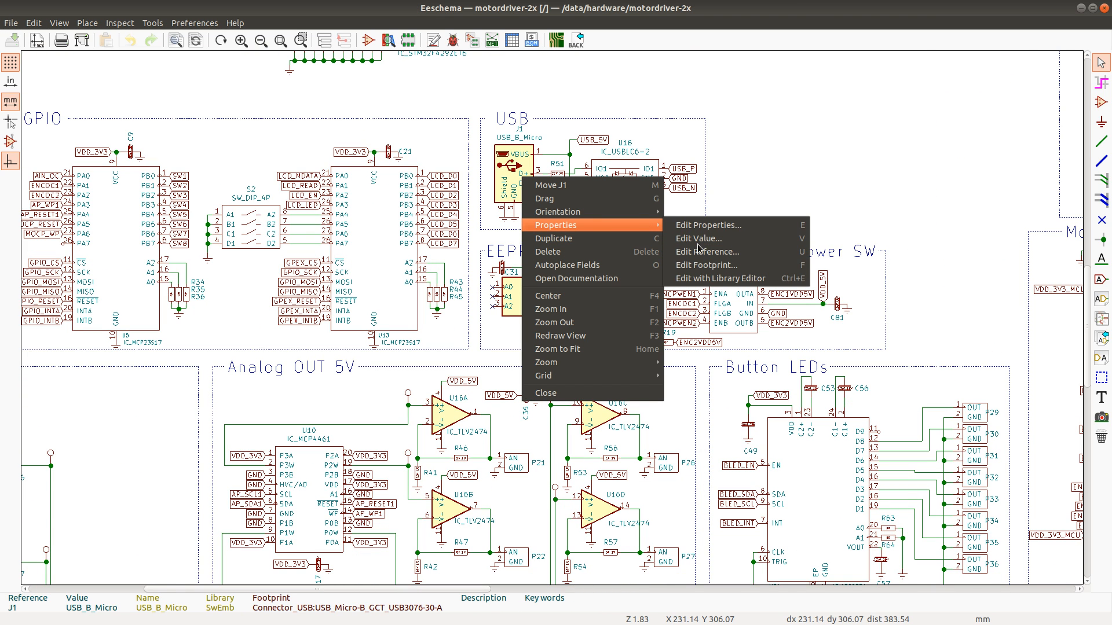
click(731, 278)
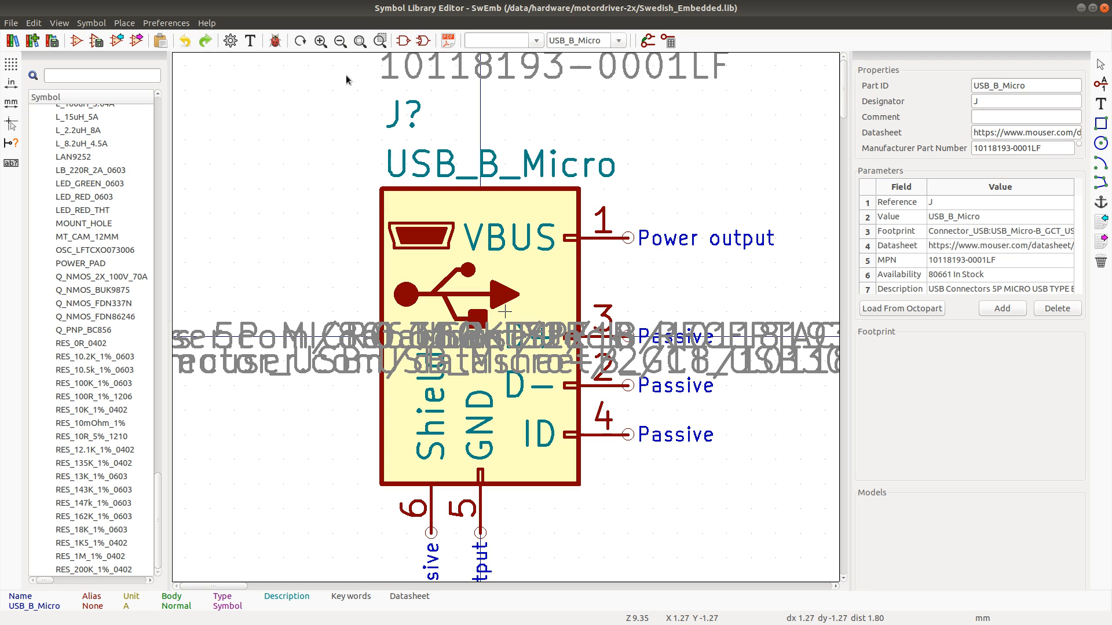
Step: Assign the USB_Micro-B_GCT_USB3076-30-A footprint from the CUSTOM library to USB_B_Micro, save the library, and close the symbol editor
click(252, 47)
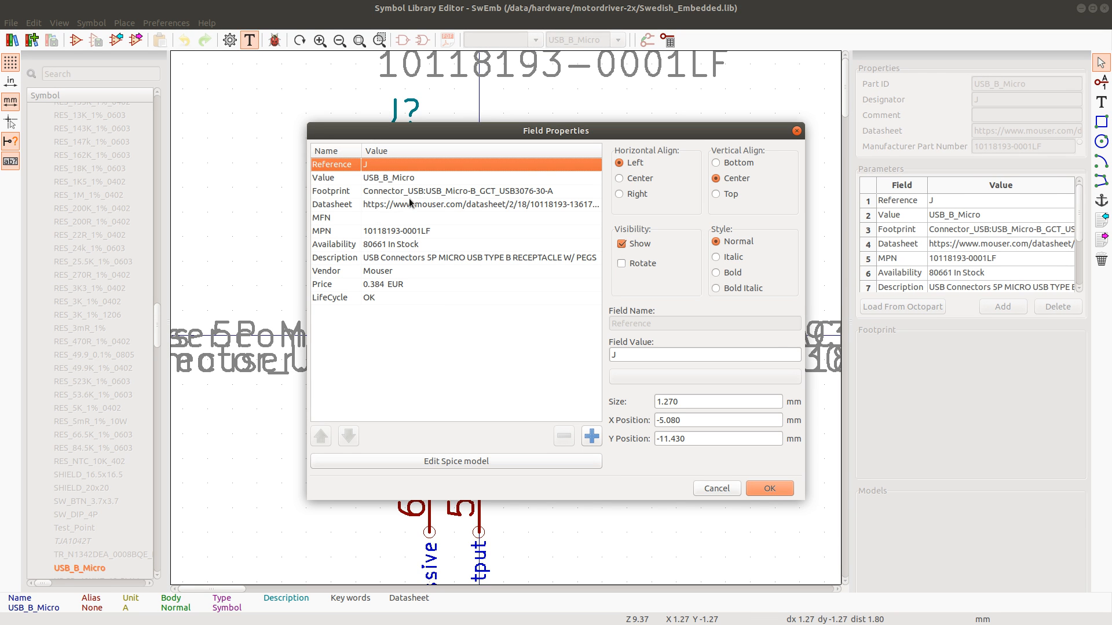
click(409, 196)
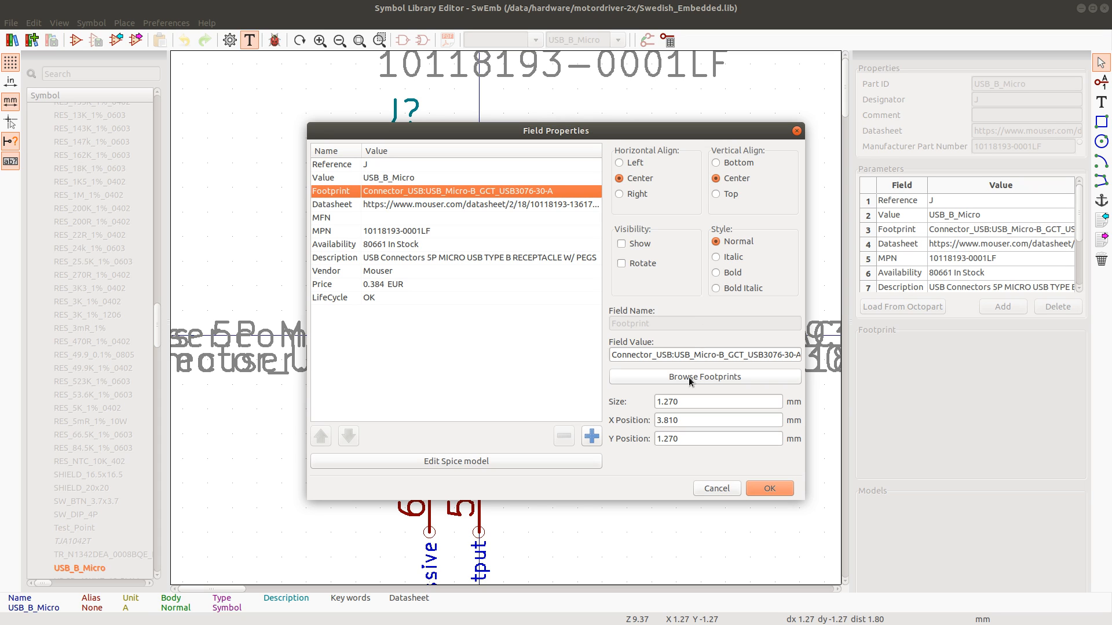
click(693, 377)
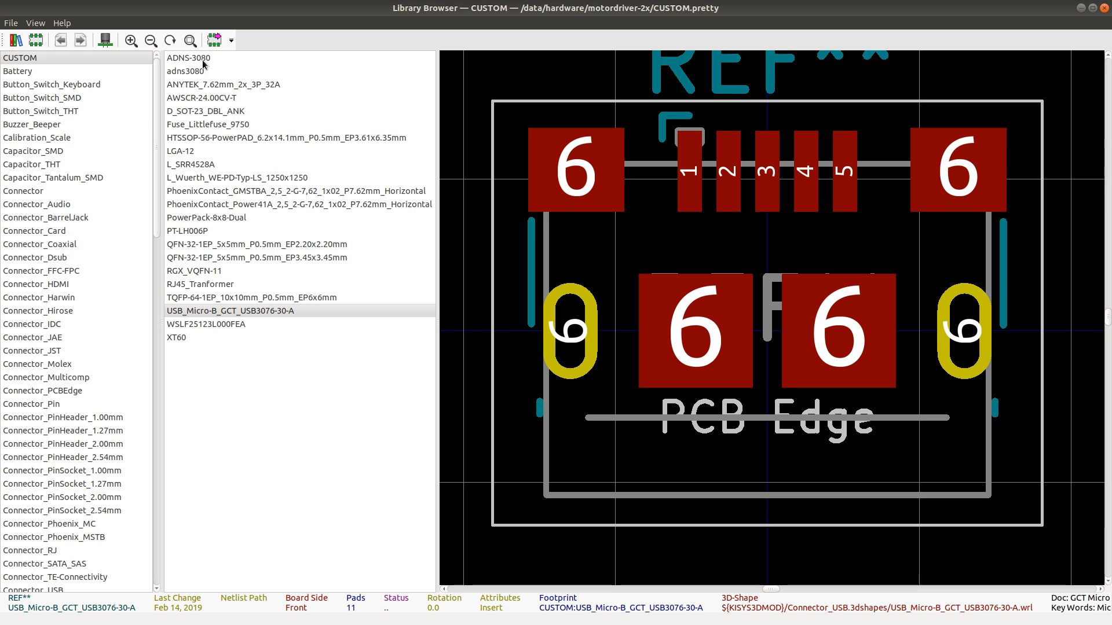
click(30, 58)
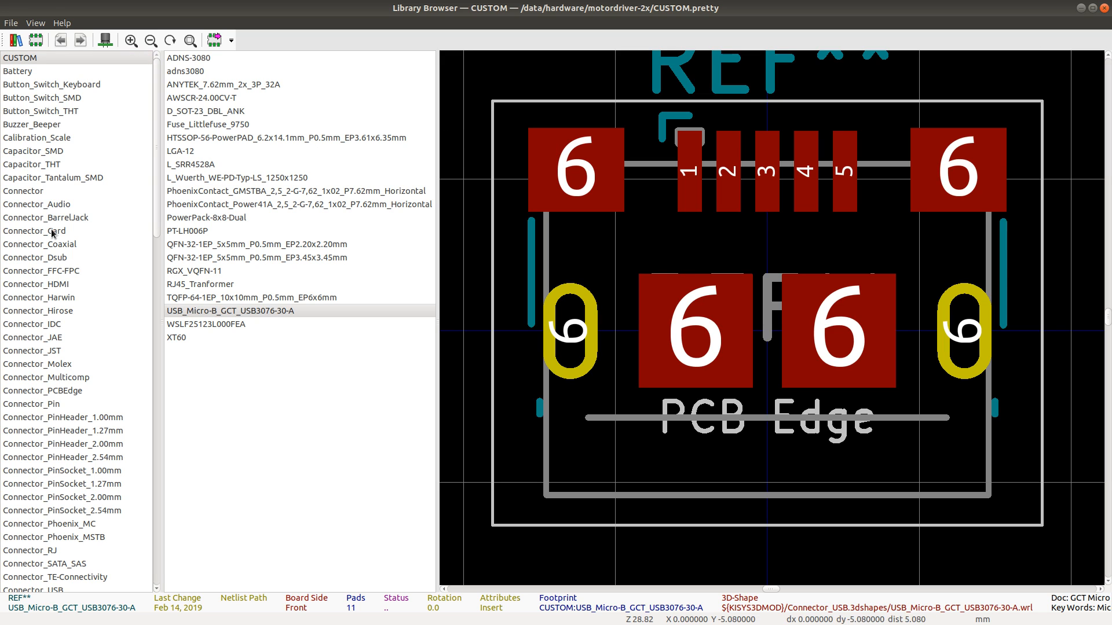
double_click(227, 311)
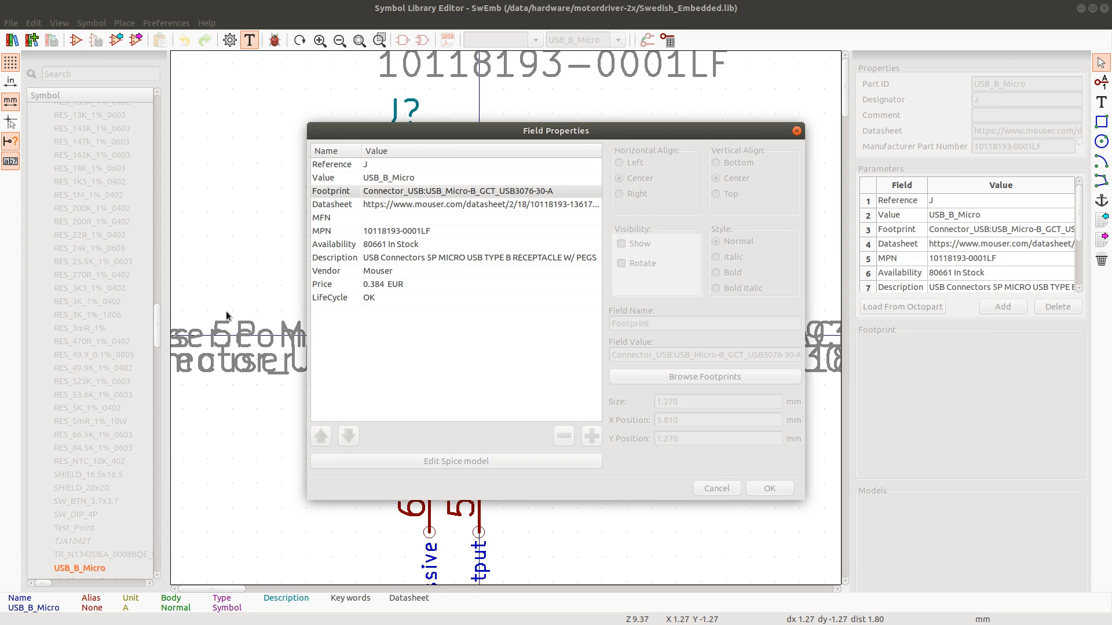
click(762, 491)
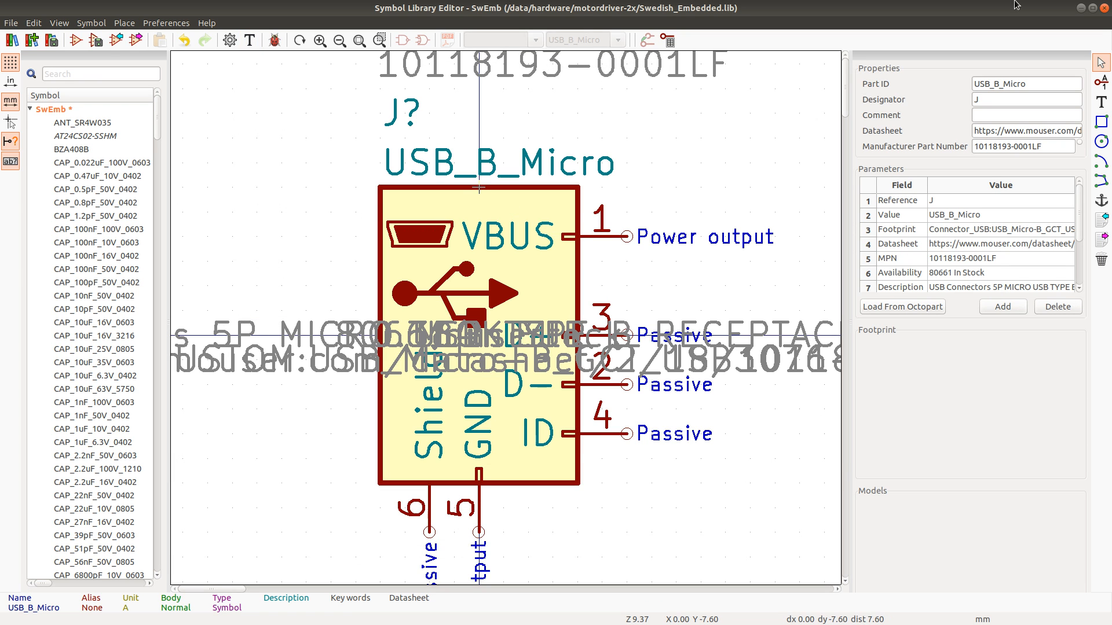
key(ctrl+s)
click(1105, 7)
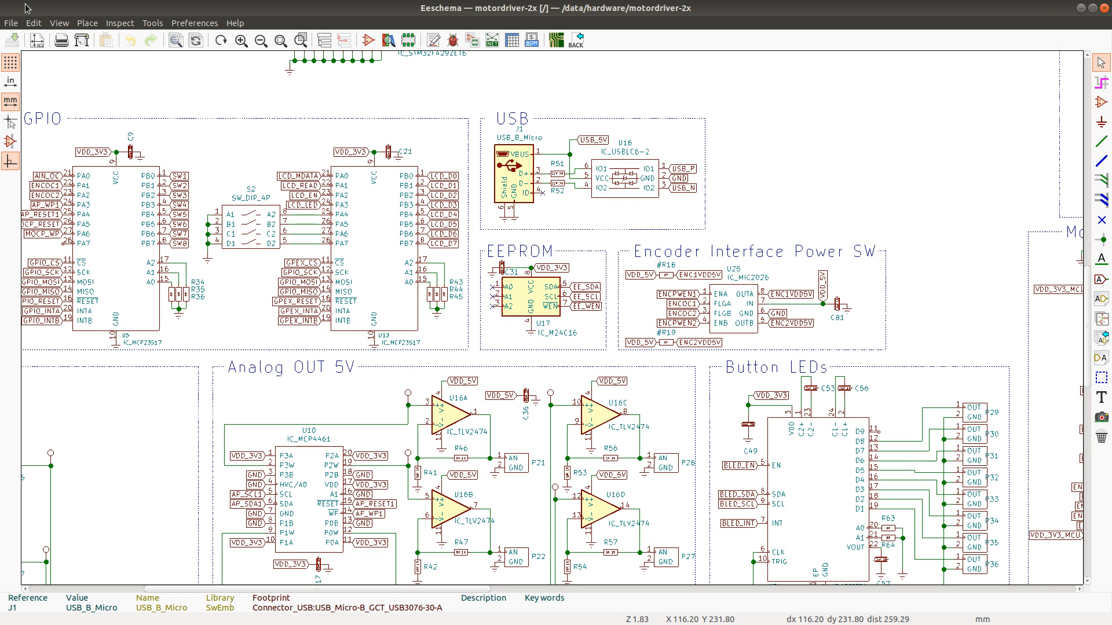
Step: Update all schematic symbol fields except Reference from the library, including Footprint, MPN and Datasheet
click(34, 23)
click(64, 157)
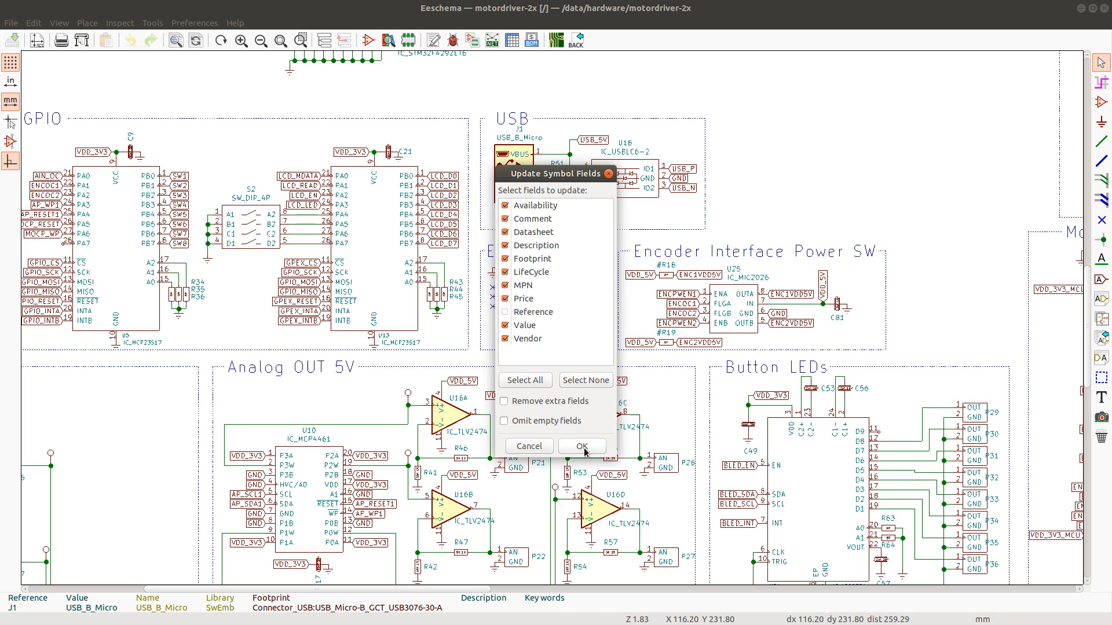
click(582, 447)
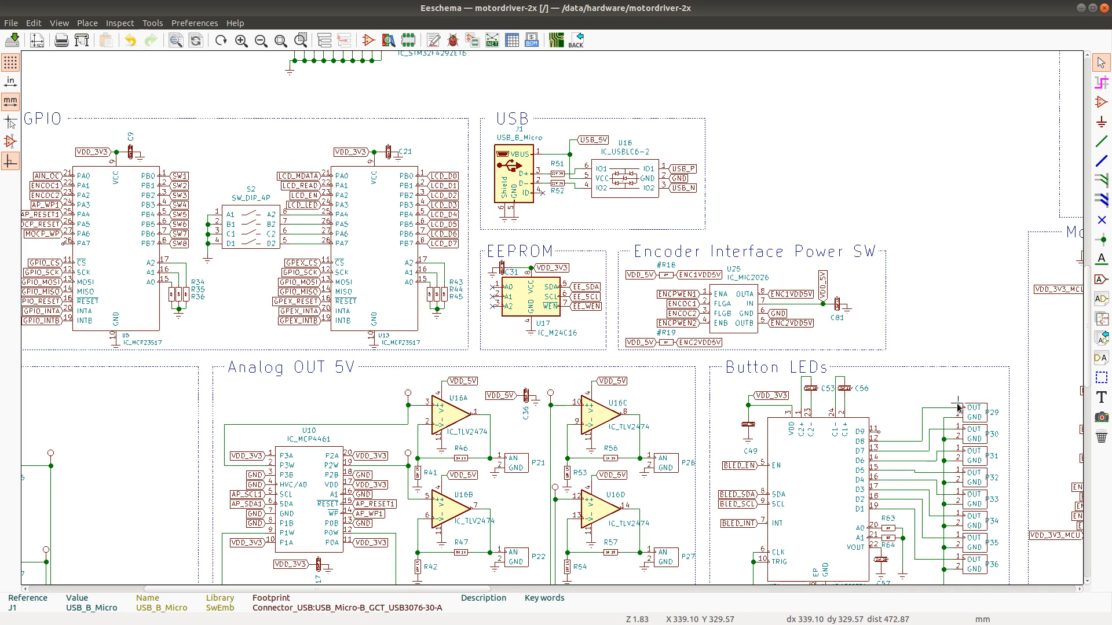
Step: Look at the symbol of RJ45 connector J2 in the Symbol Library Editor, and return to the schematic
scroll(788, 463, down, 1)
scroll(953, 459, down, 1)
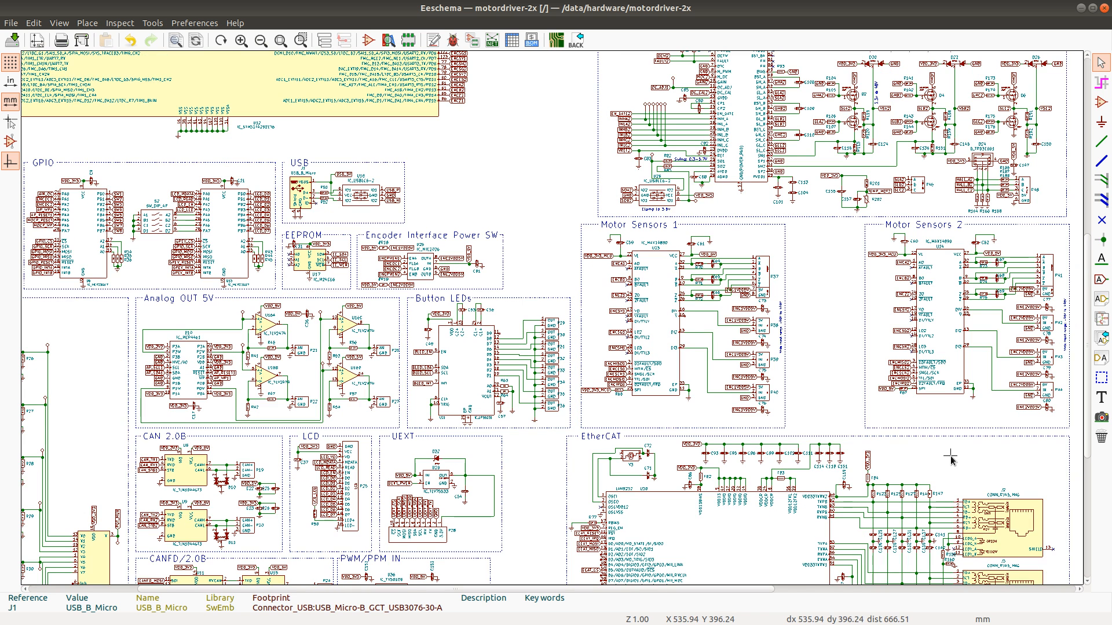
scroll(1008, 561, up, 2)
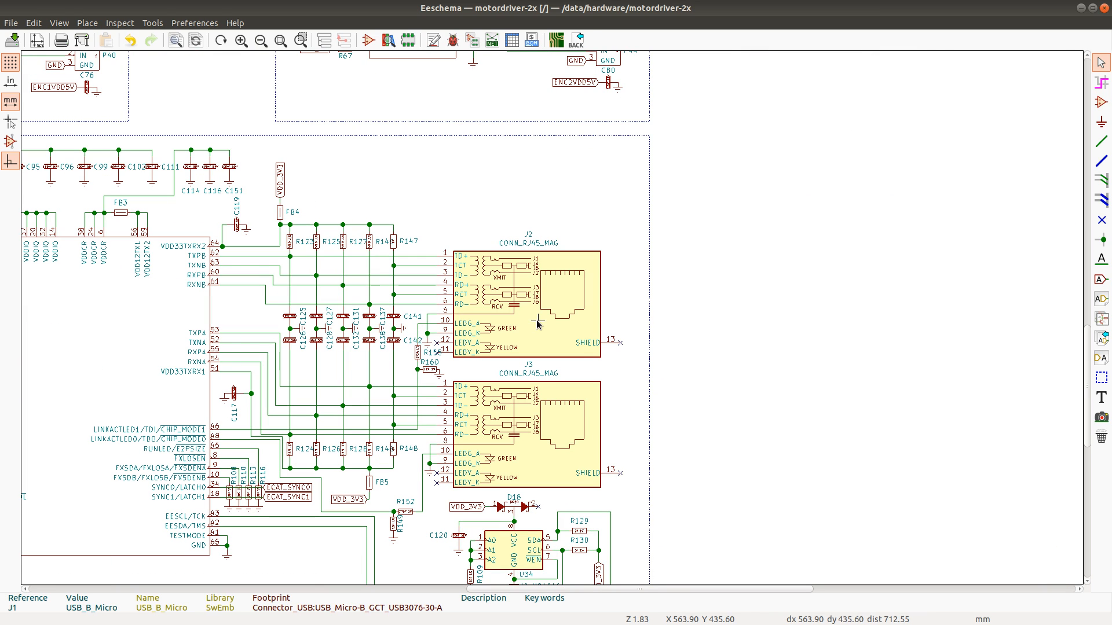
right_click(483, 280)
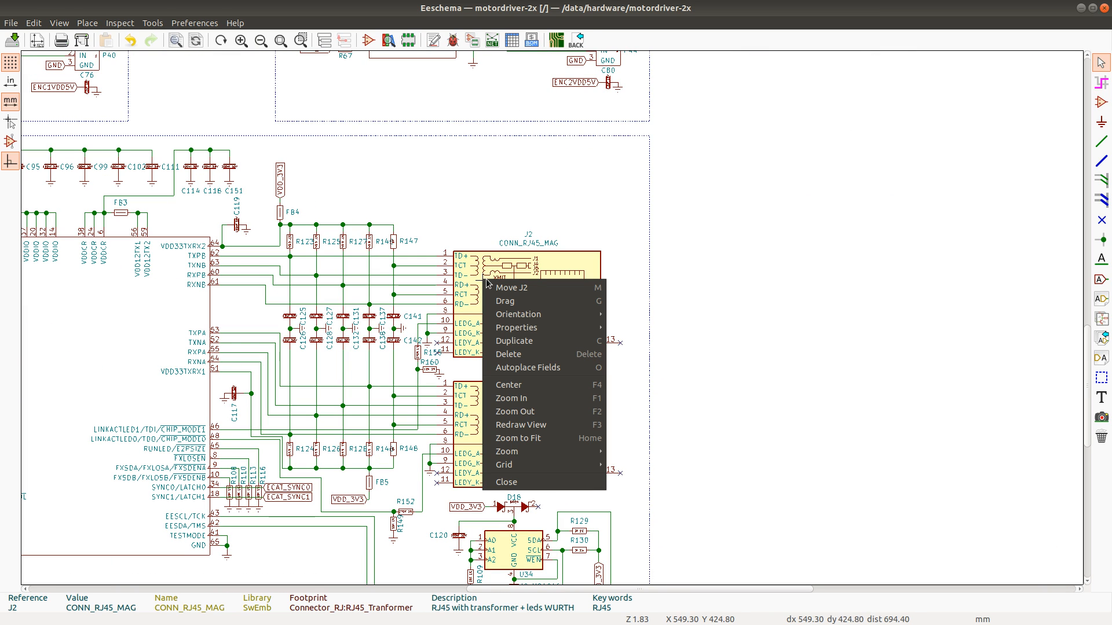
click(496, 273)
right_click(525, 288)
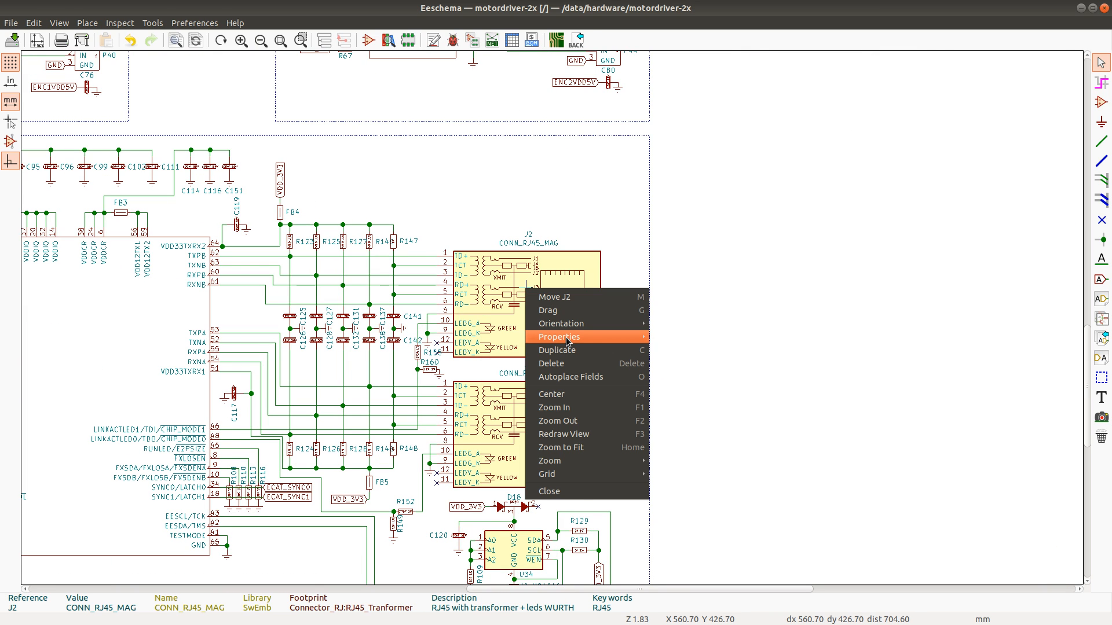
mouse_move(568, 337)
click(736, 391)
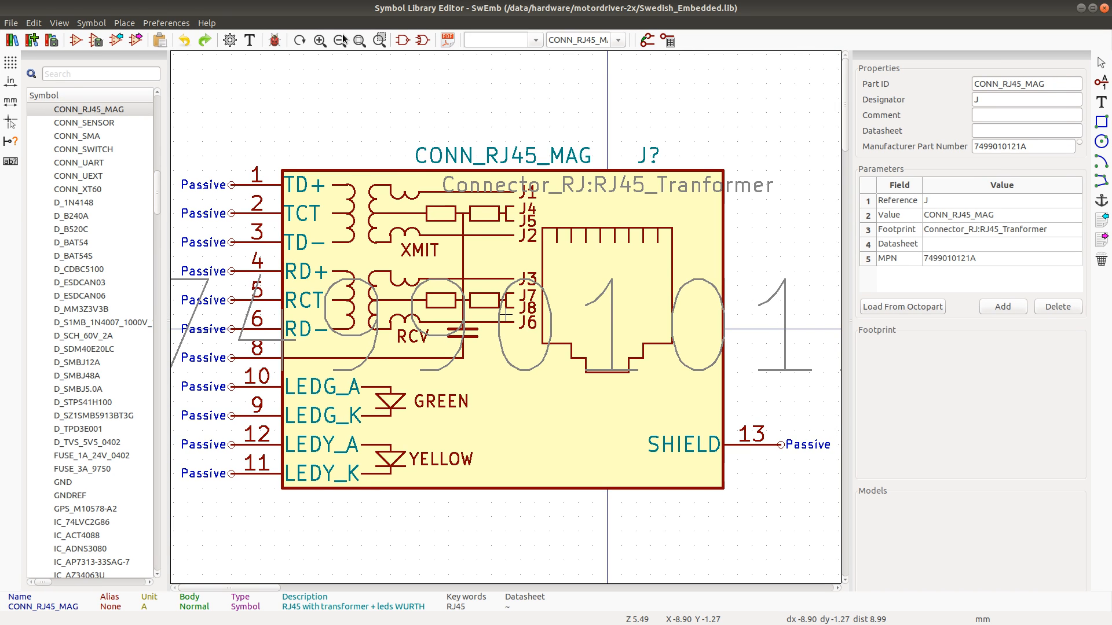
click(1103, 7)
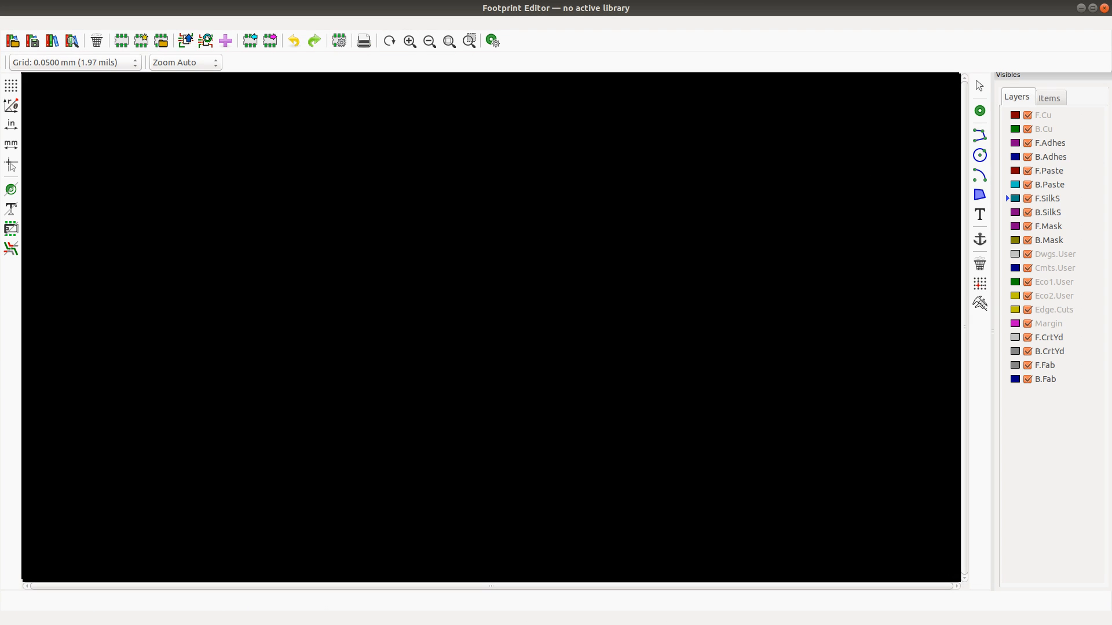
click(1103, 7)
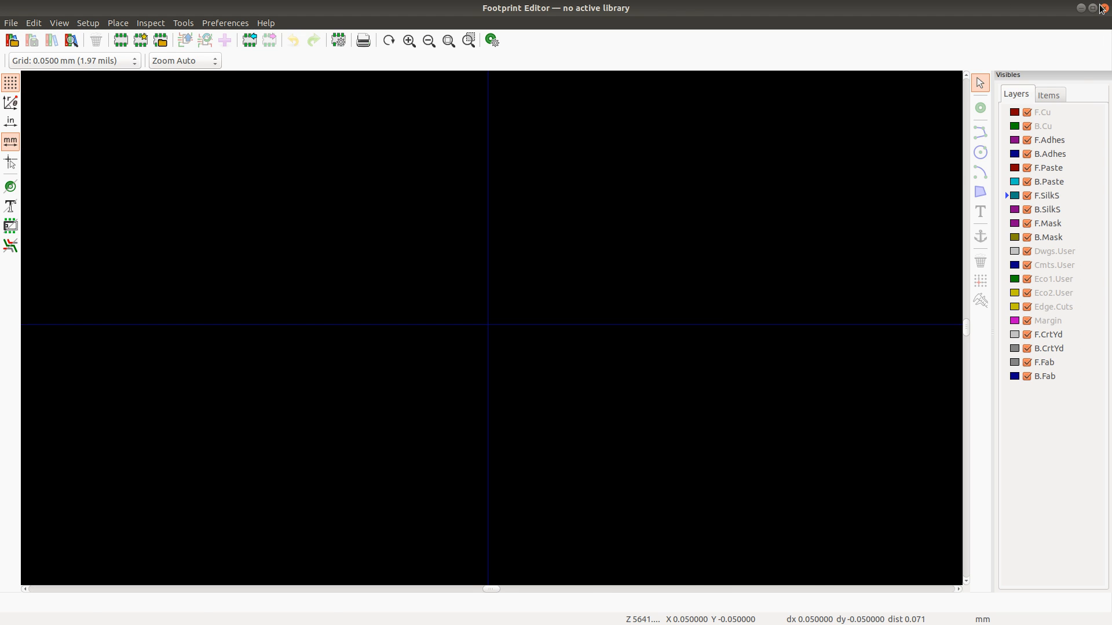
Step: Open the symbol of RJ45 connector J2 in the Symbol Library Editor for editing
right_click(550, 313)
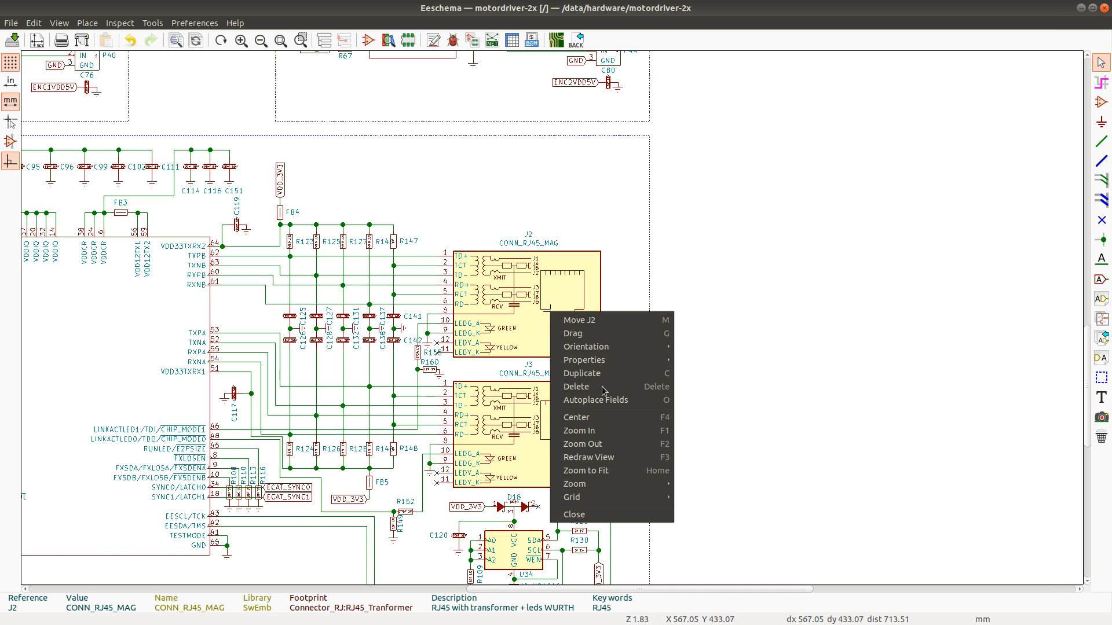
mouse_move(603, 365)
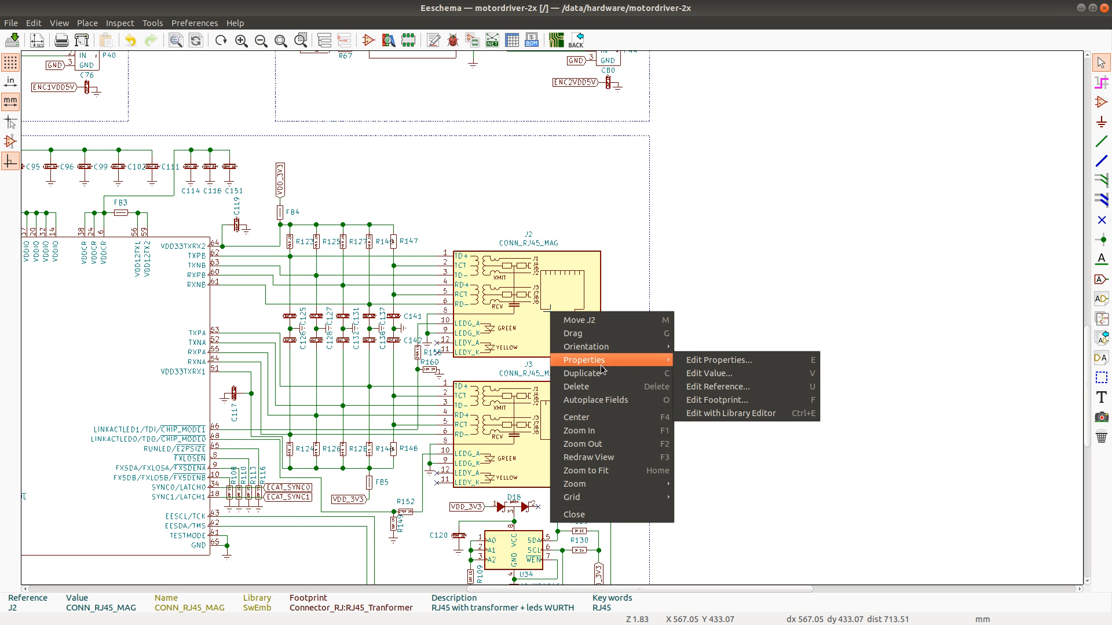
click(725, 414)
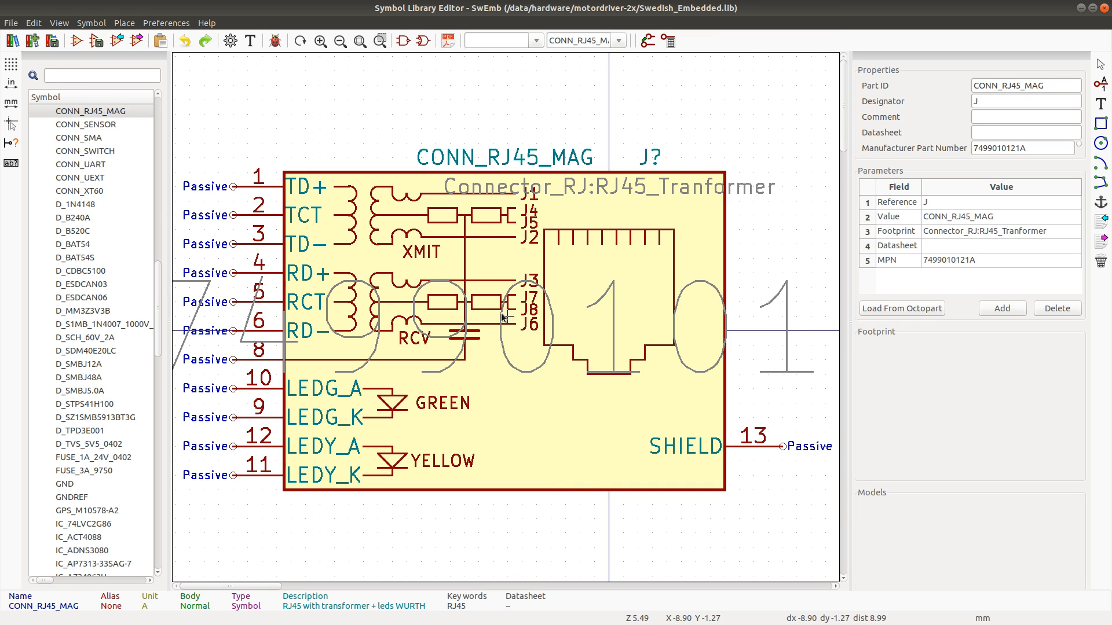
scroll(504, 316, up, 5)
Step: Assign the RJ45_Tranformer footprint from the CUSTOM library to CONN_RJ45_MAG, and close the symbol editor
click(248, 40)
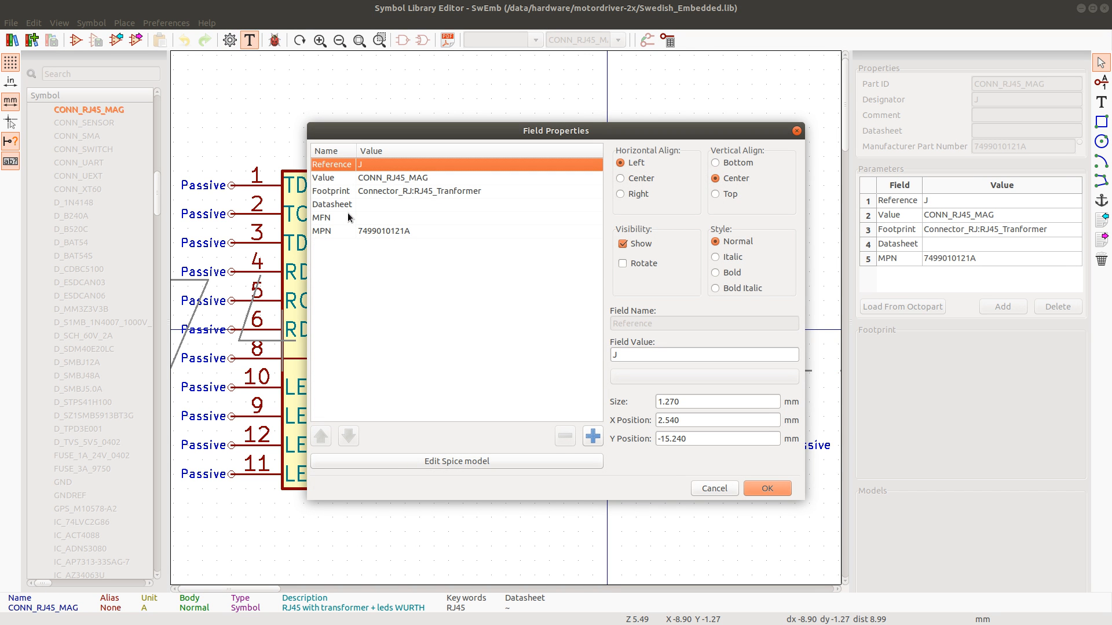
click(436, 192)
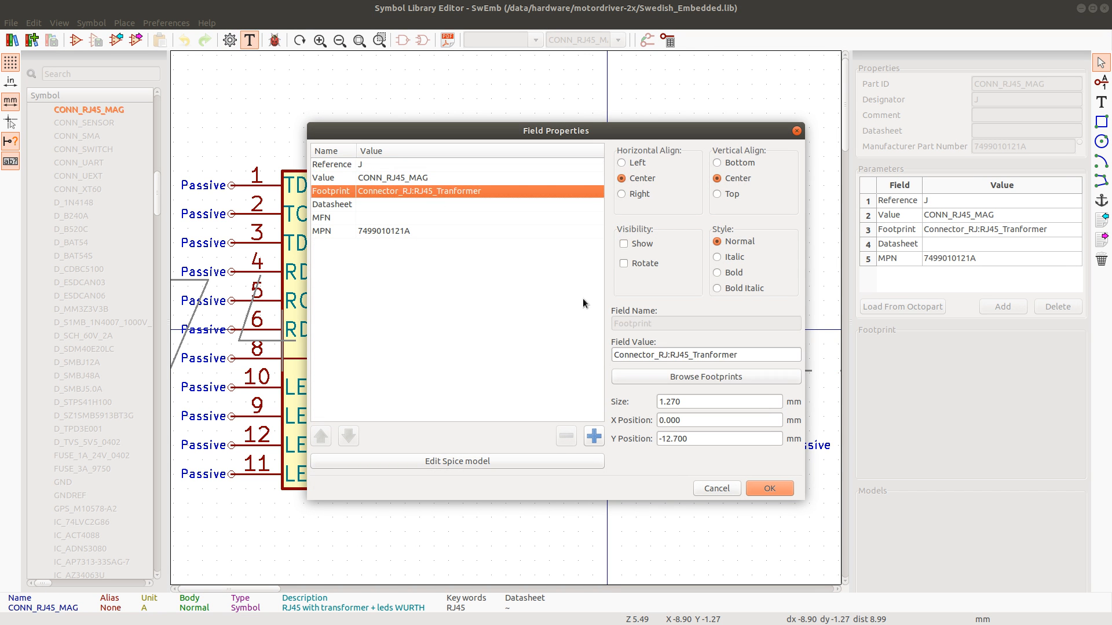
click(677, 377)
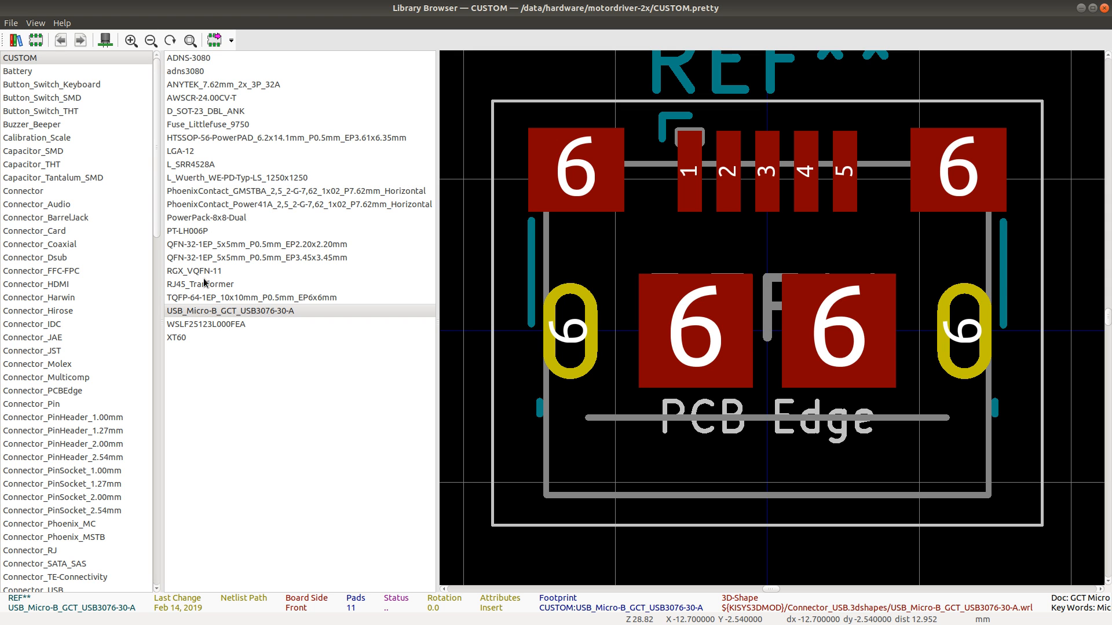
click(204, 284)
double_click(204, 283)
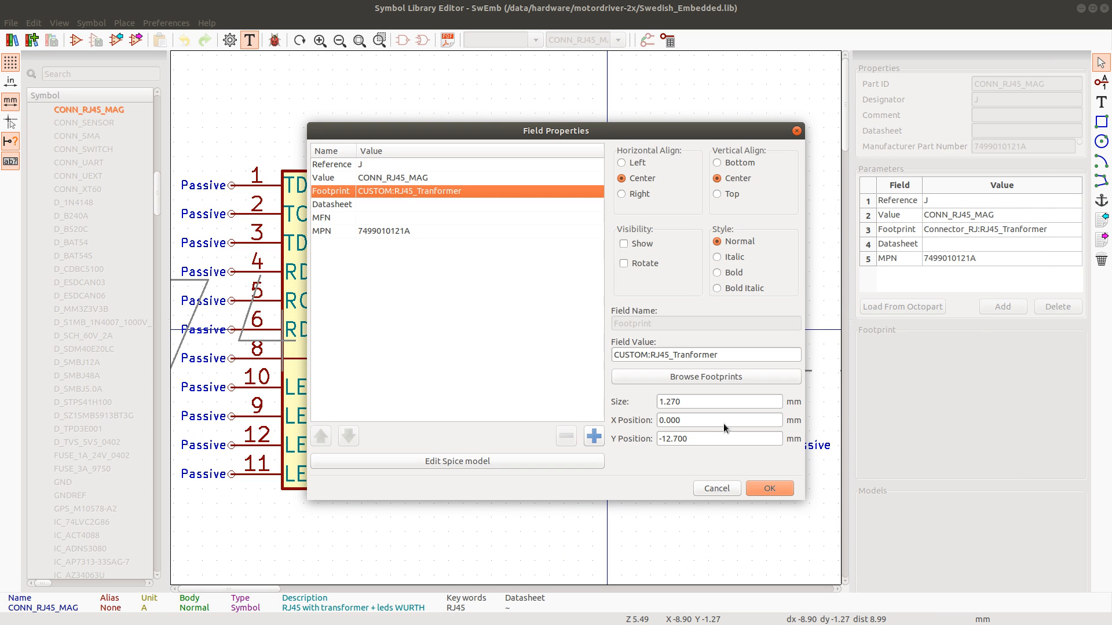
click(776, 489)
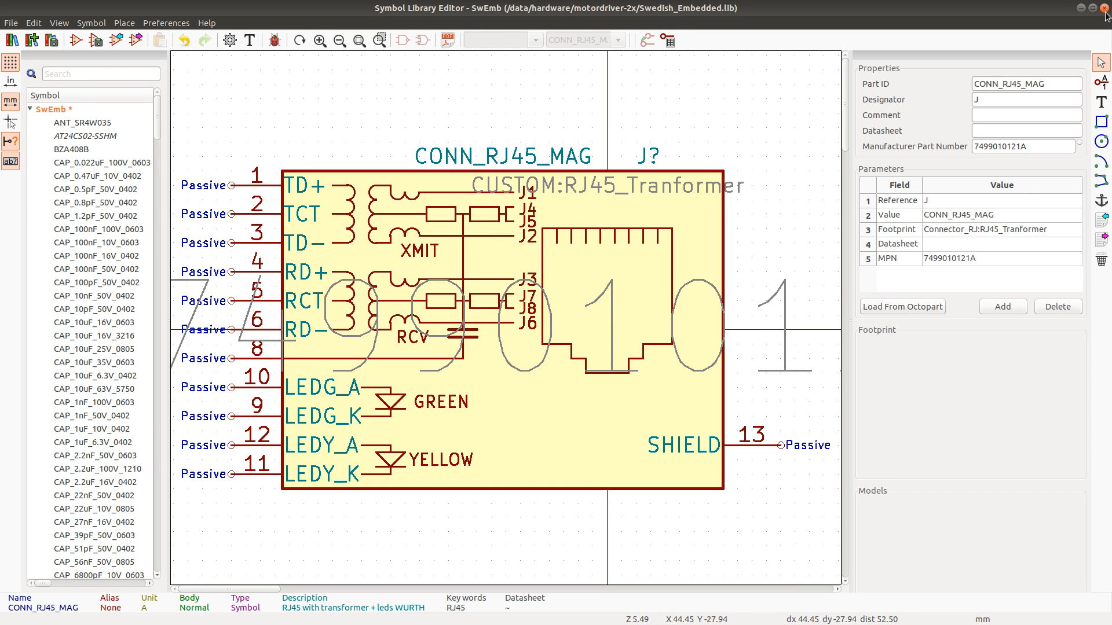
click(1104, 8)
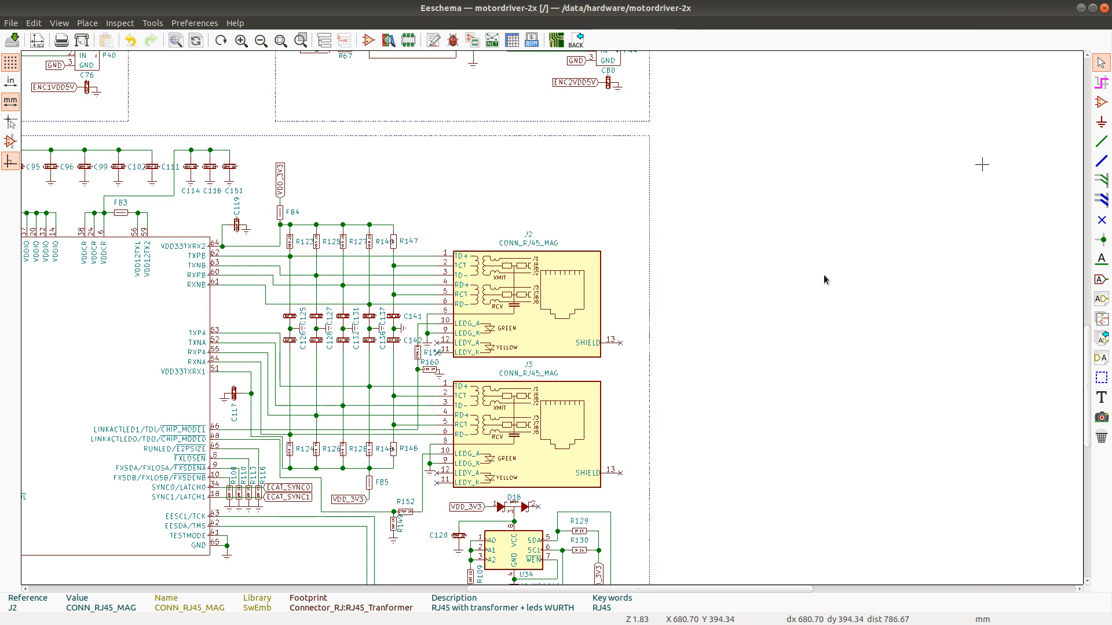
Step: Open the RJ45_Tranformer footprint from the CUSTOM library in the Footprint Editor
right_click(535, 304)
click(407, 40)
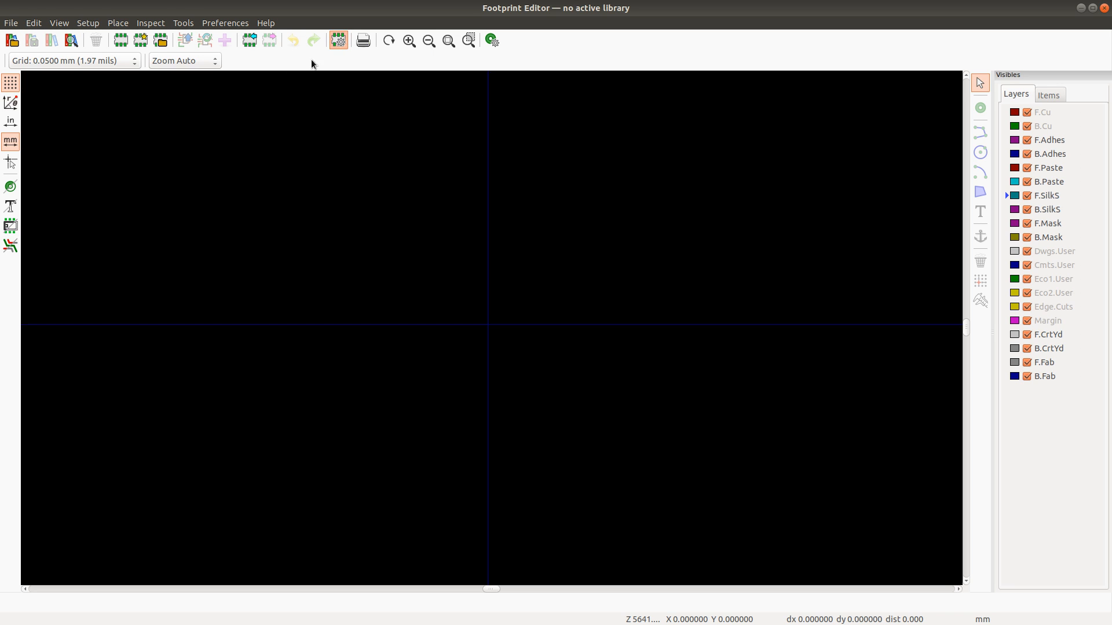
click(161, 40)
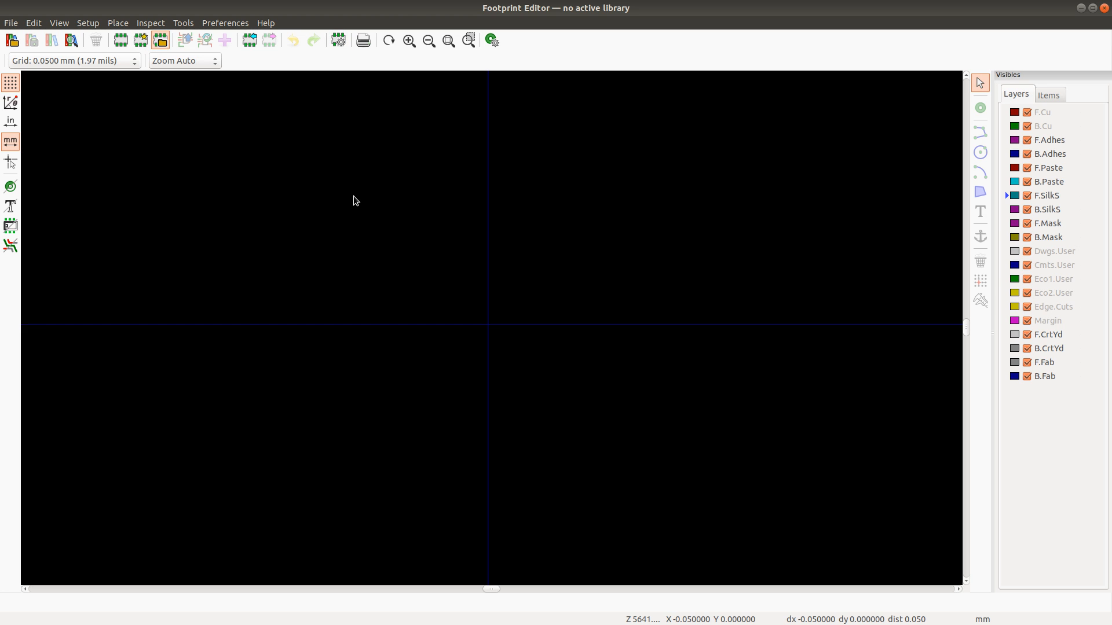
click(613, 335)
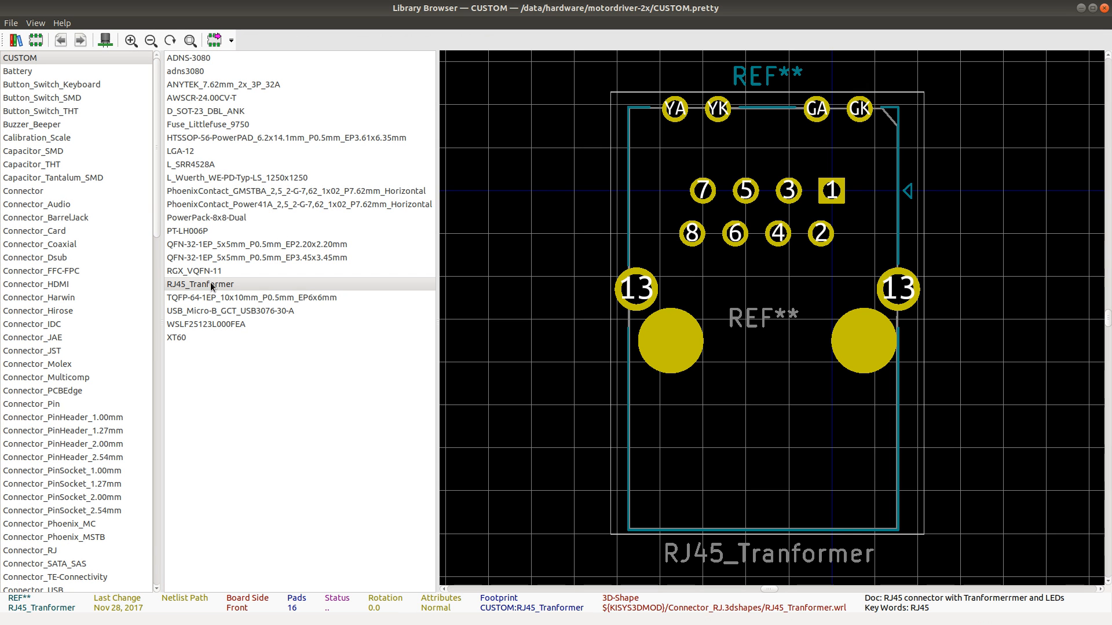
double_click(208, 284)
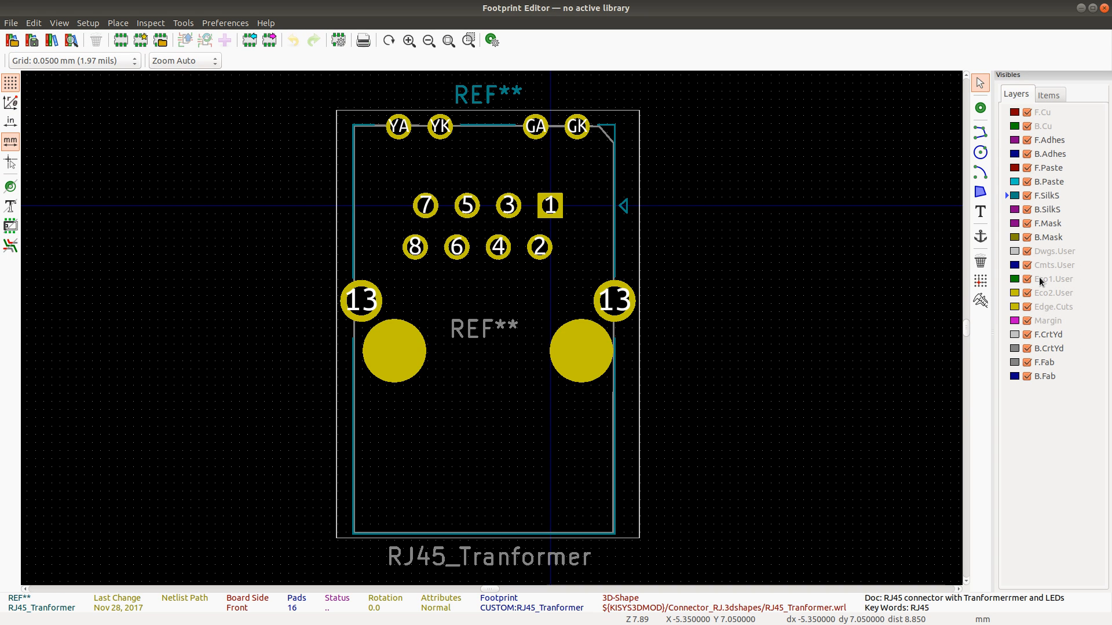
key(alt+Tab)
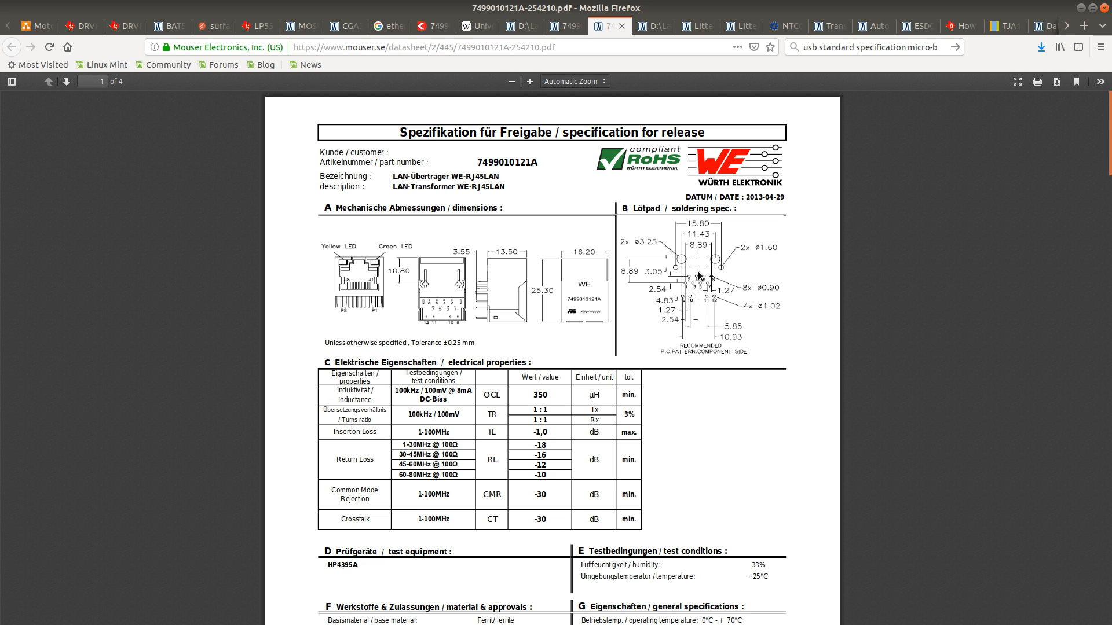
key(alt+Tab)
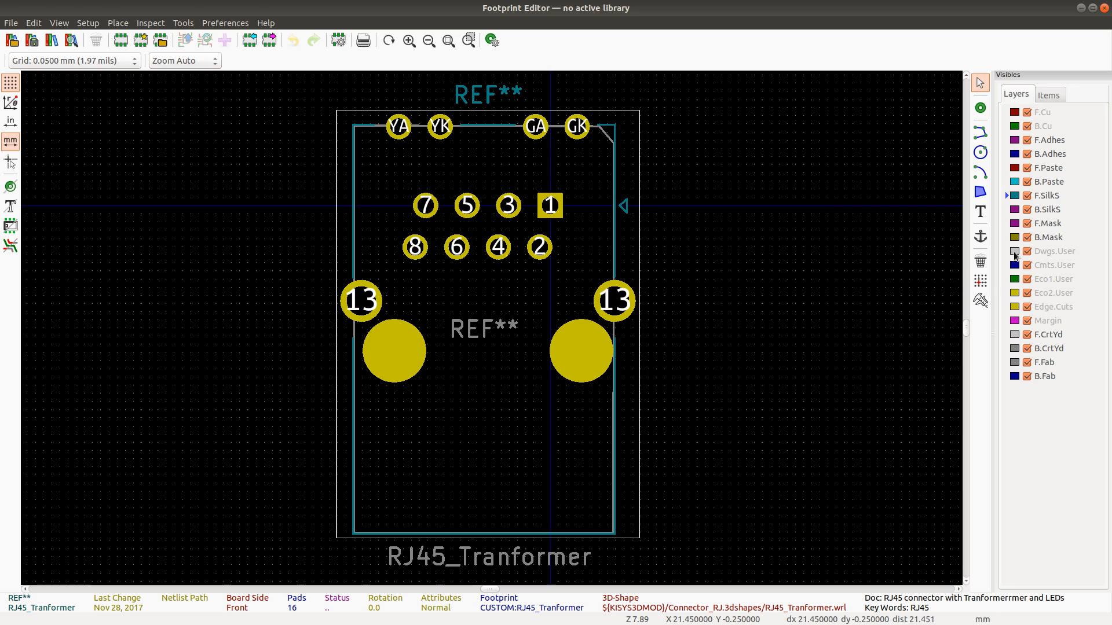
click(980, 300)
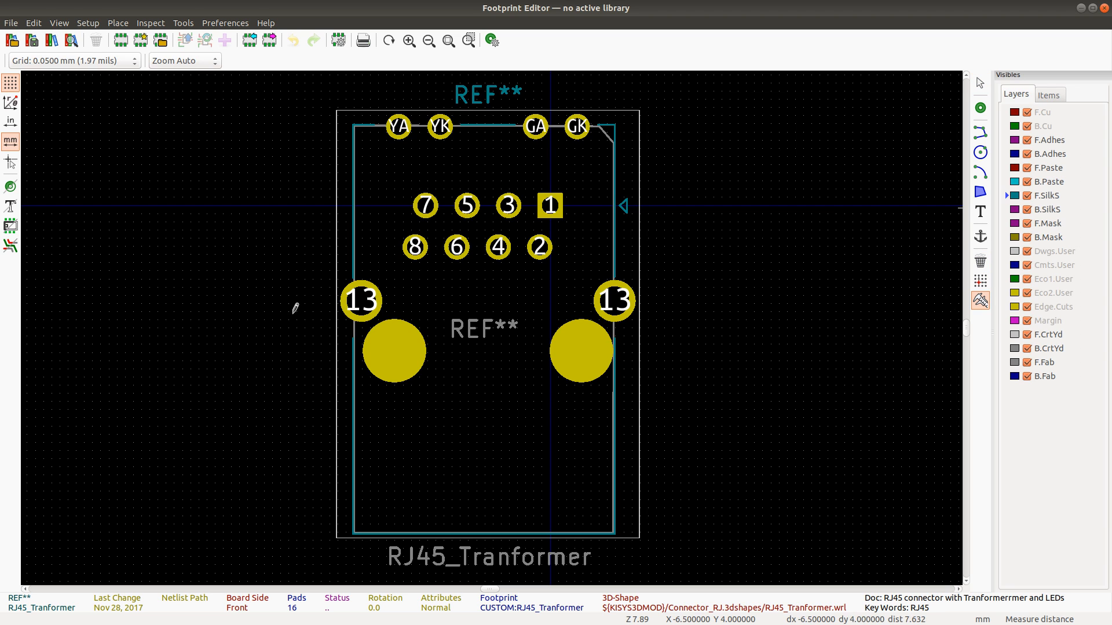
click(361, 300)
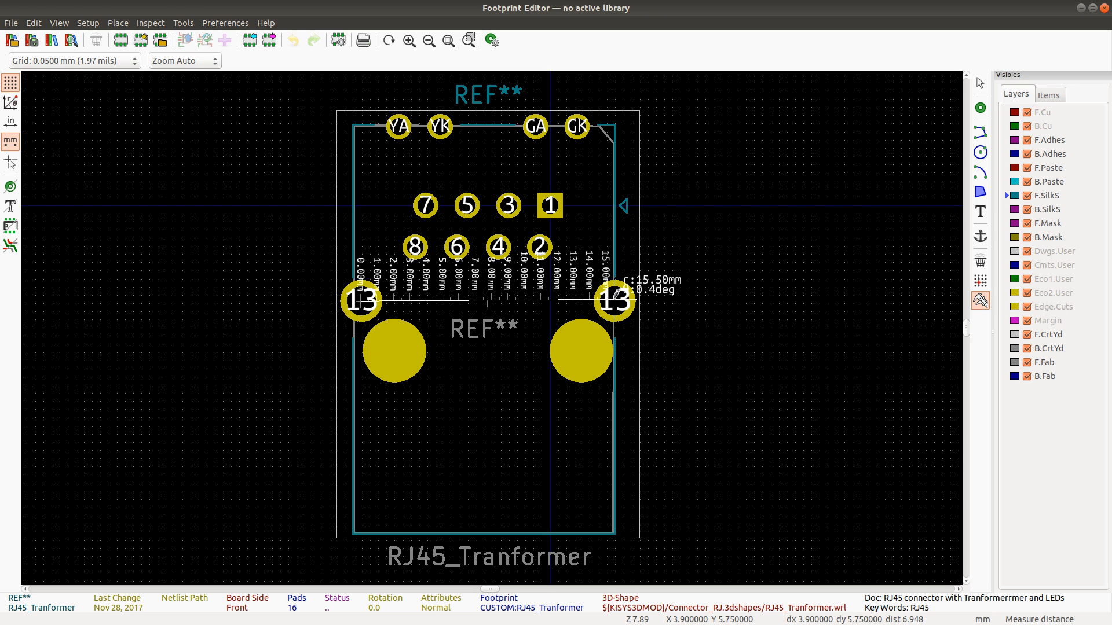
key(Escape)
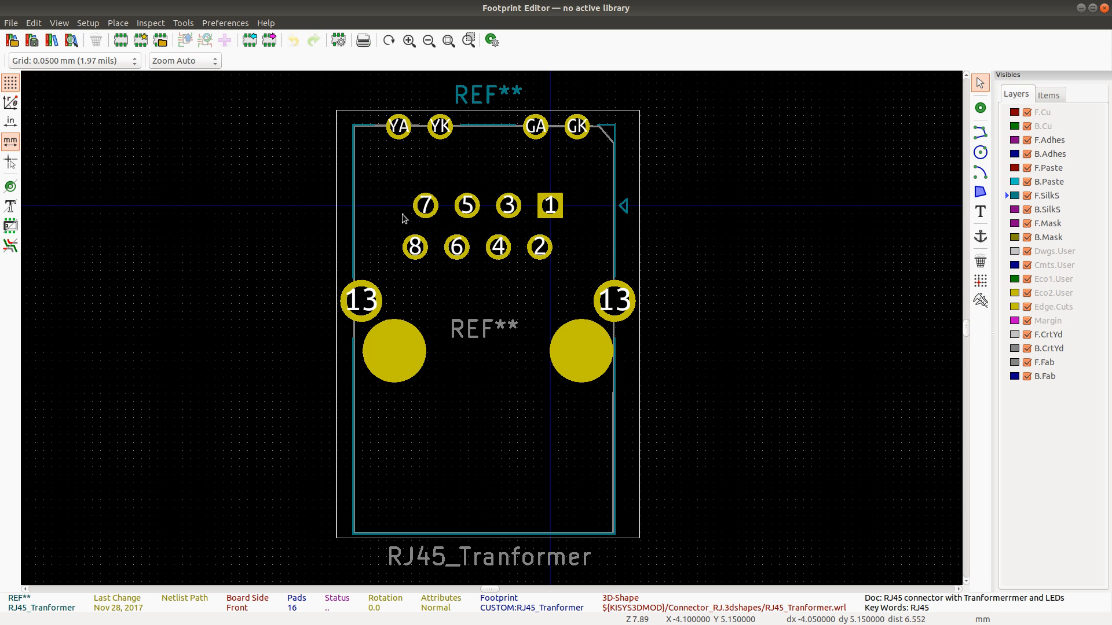
key(alt+Tab)
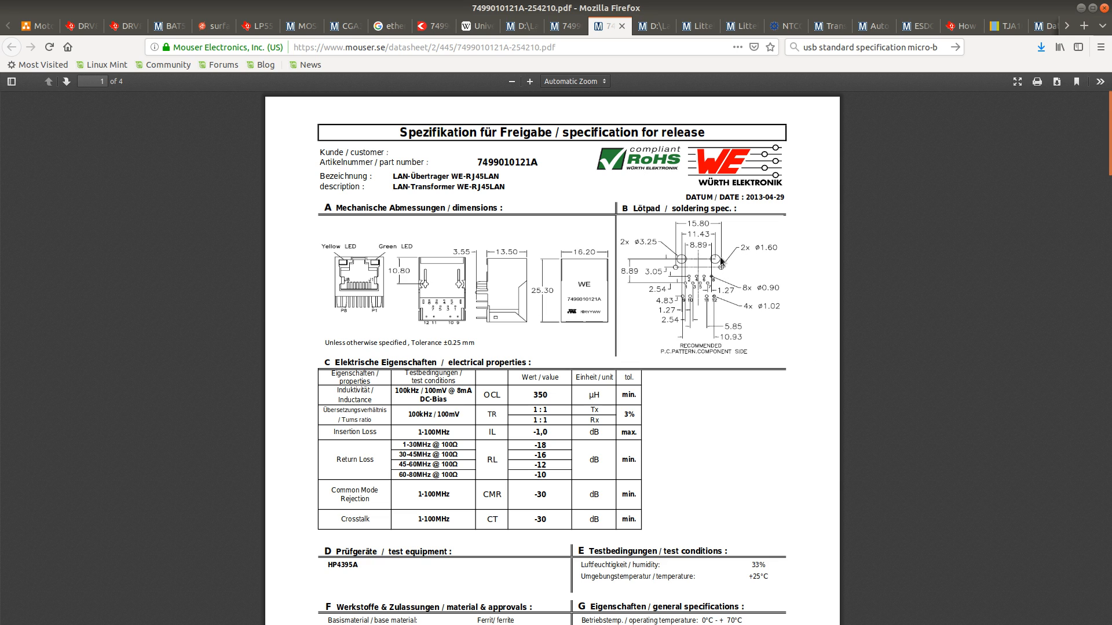
key(alt+Tab)
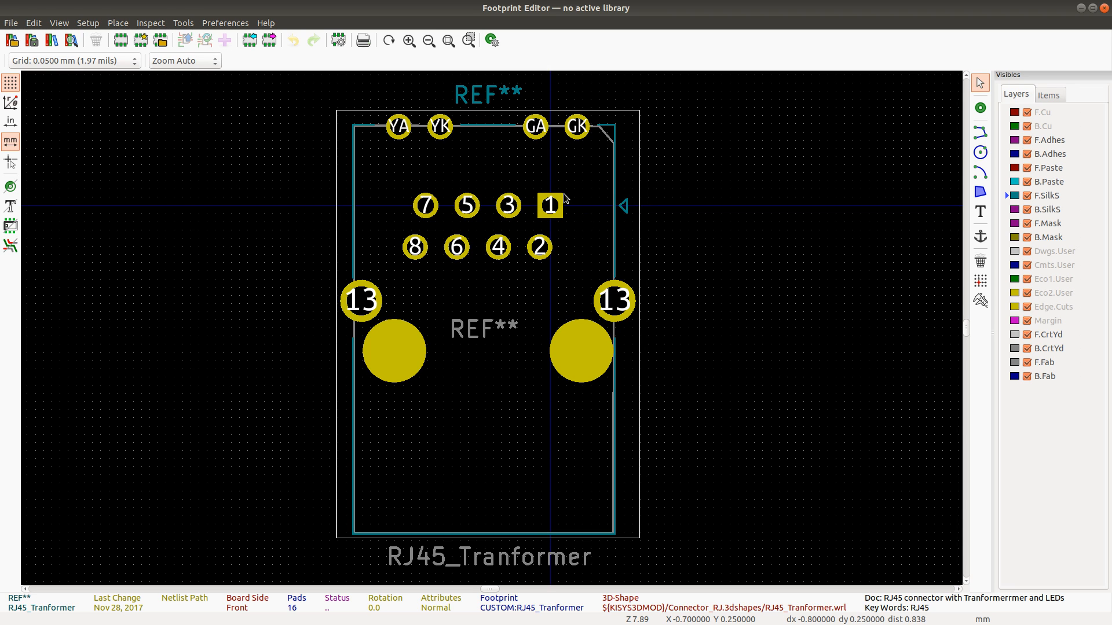
key(alt+Tab)
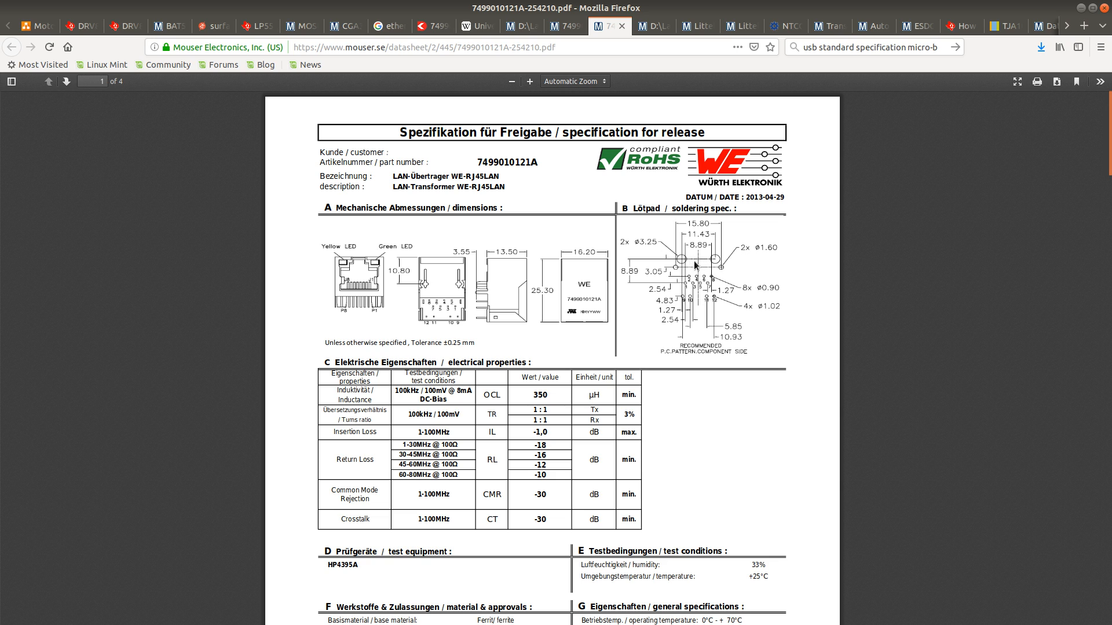
key(alt+Tab)
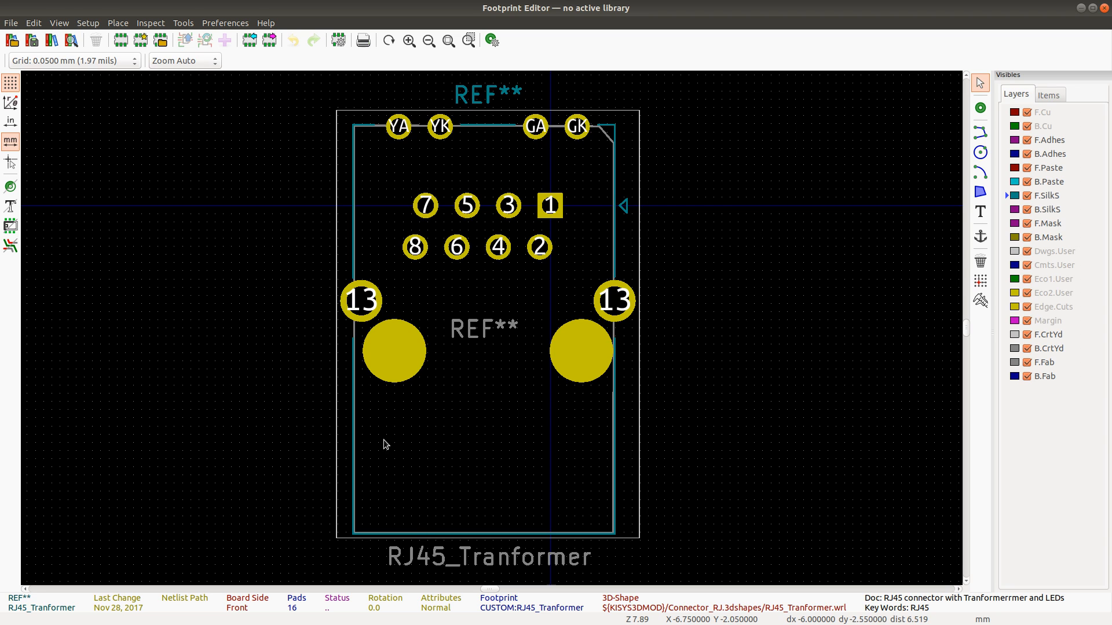
Step: Rotate the entire RJ45_Tranformer footprint by 180 degrees
scroll(340, 154, down, 2)
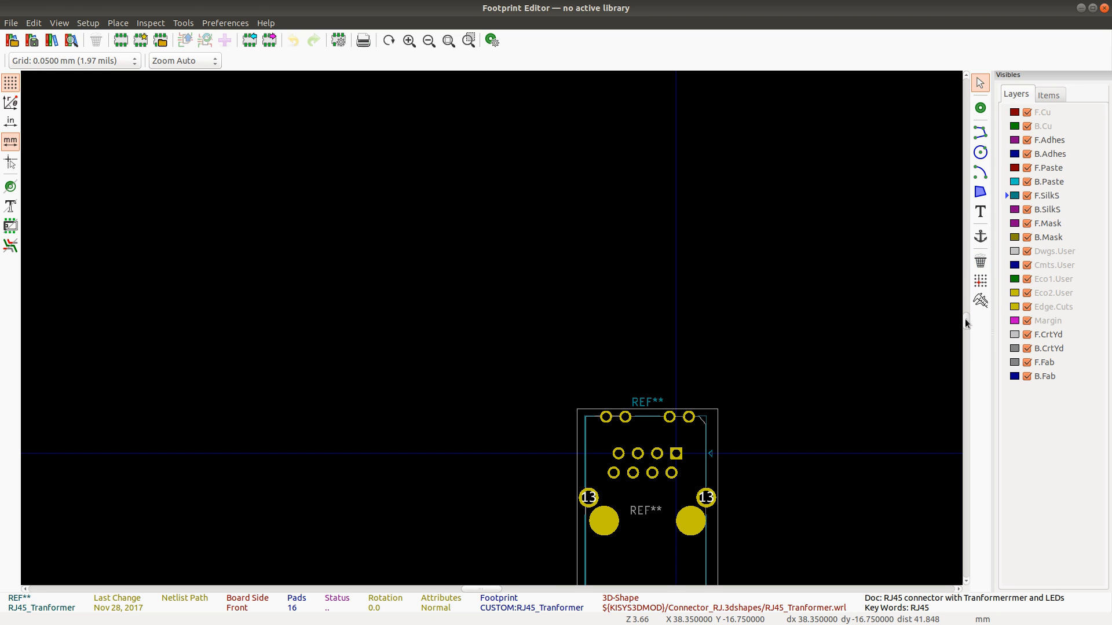
scroll(966, 322, down, 5)
drag(531, 156, 760, 436)
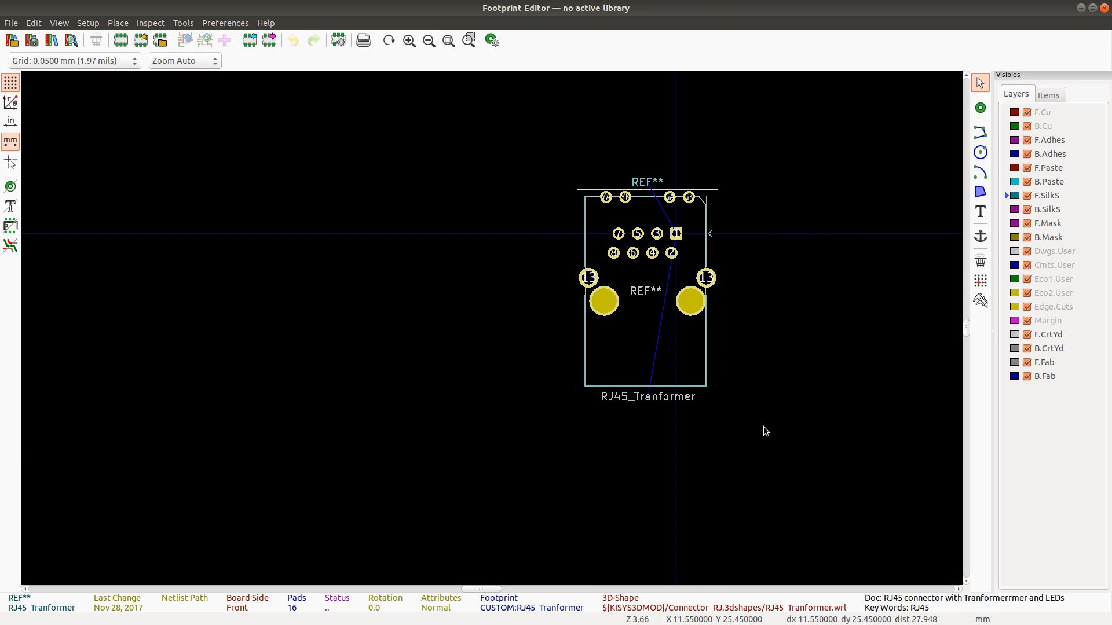
key(r)
key(r)
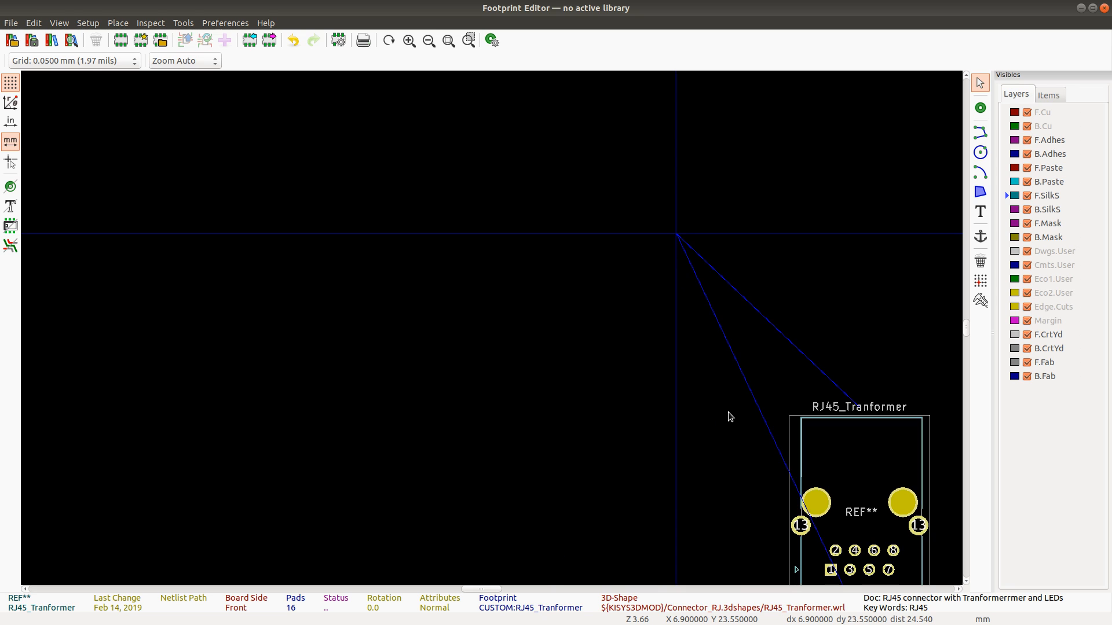
Step: Move the entire RJ45_Tranformer footprint so that it sits roughly centred on the origin
scroll(738, 364, down, 1)
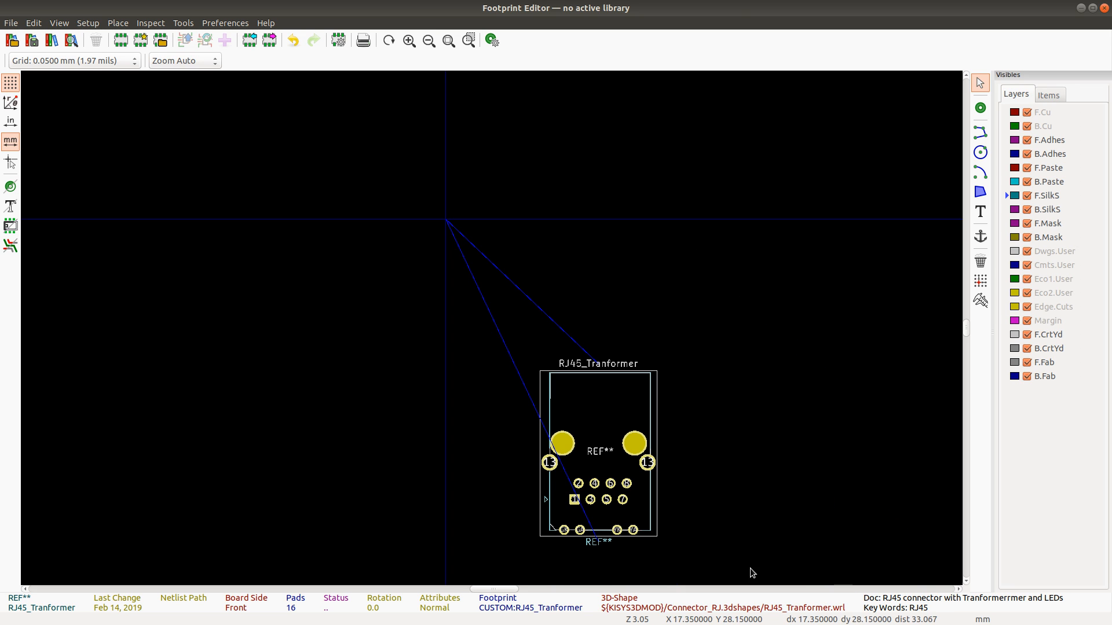
drag(461, 320, 682, 520)
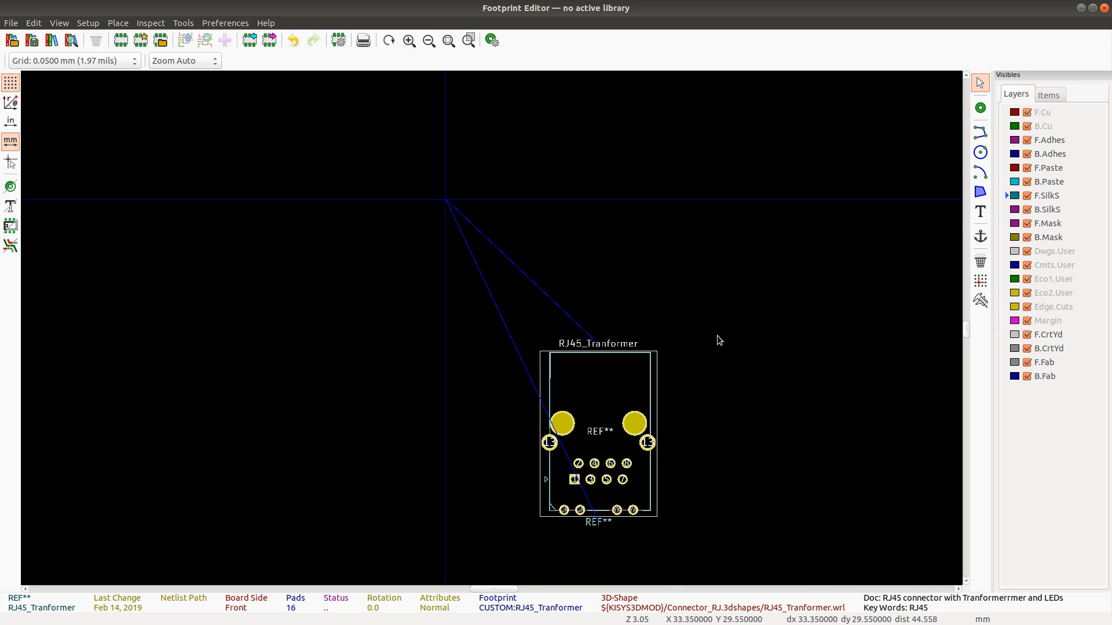
key(m)
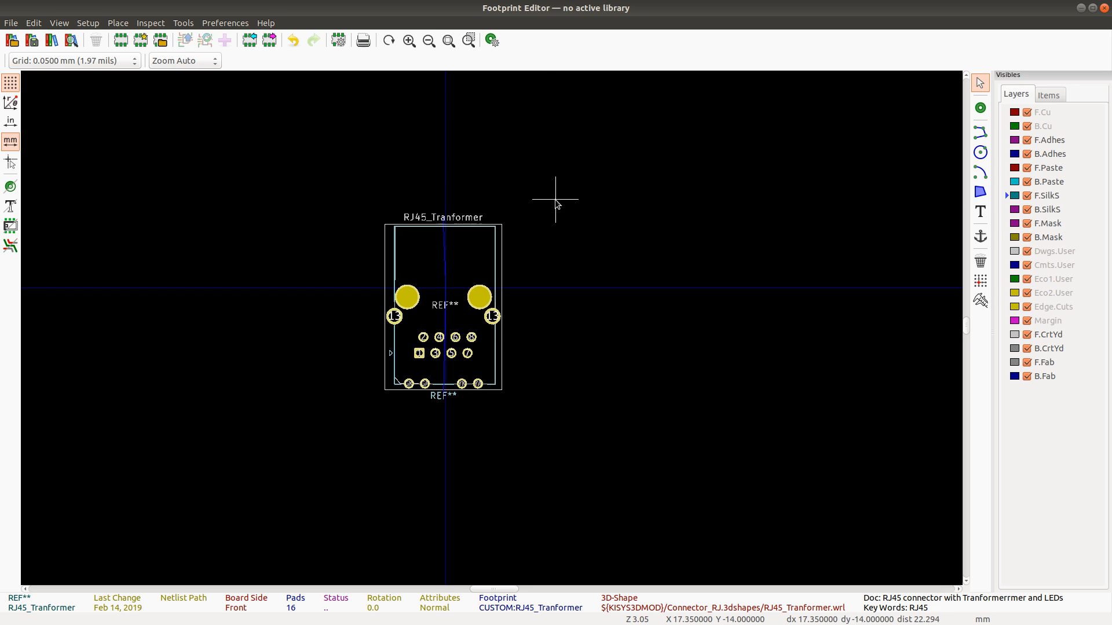
click(555, 208)
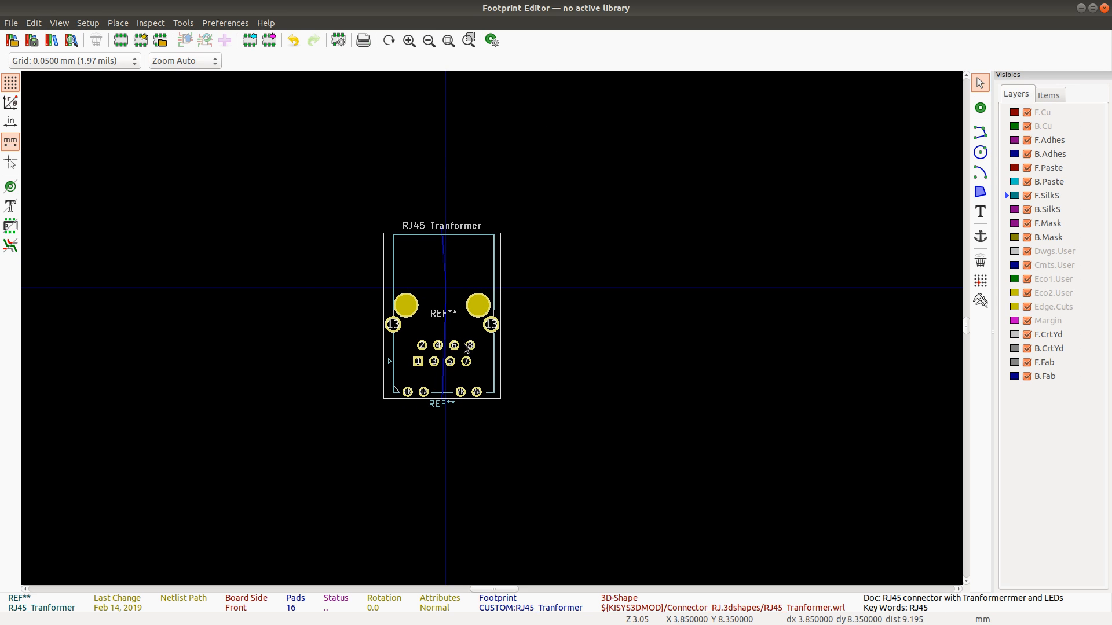
Step: Fine-tune the footprint's position so its two large mounting holes straddle the vertical axis and lie on the horizontal axis
key(m)
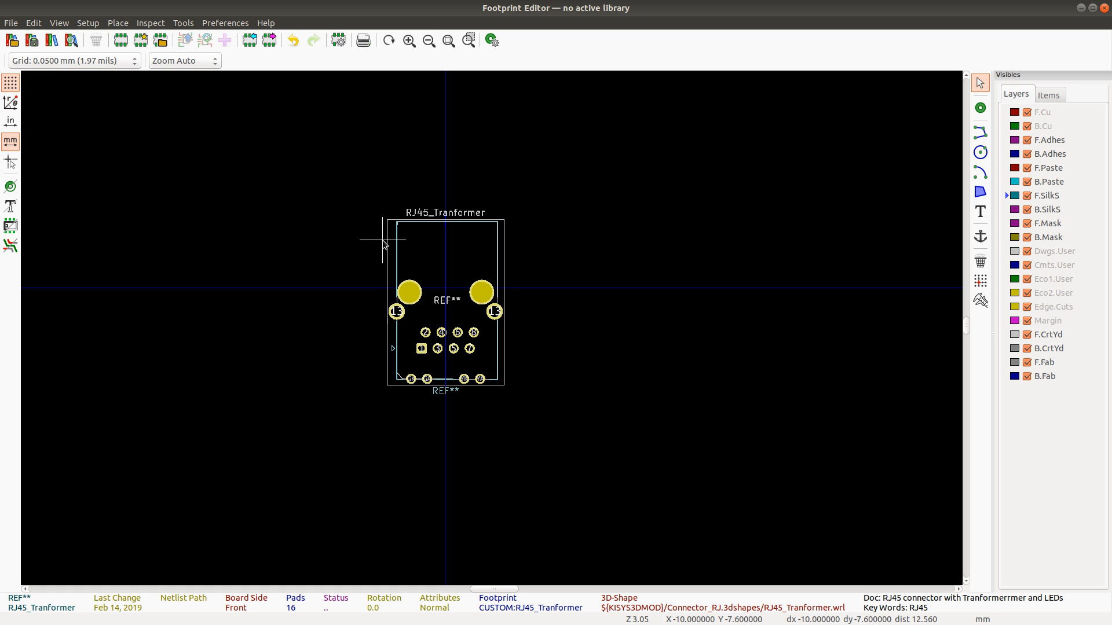
click(383, 240)
scroll(491, 328, up, 5)
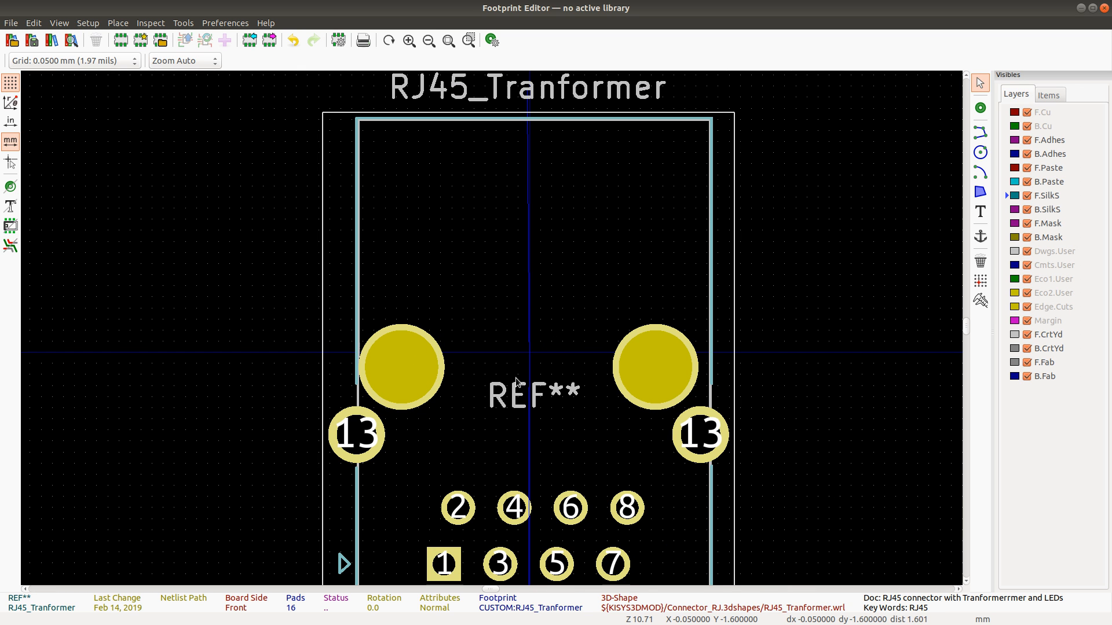
key(m)
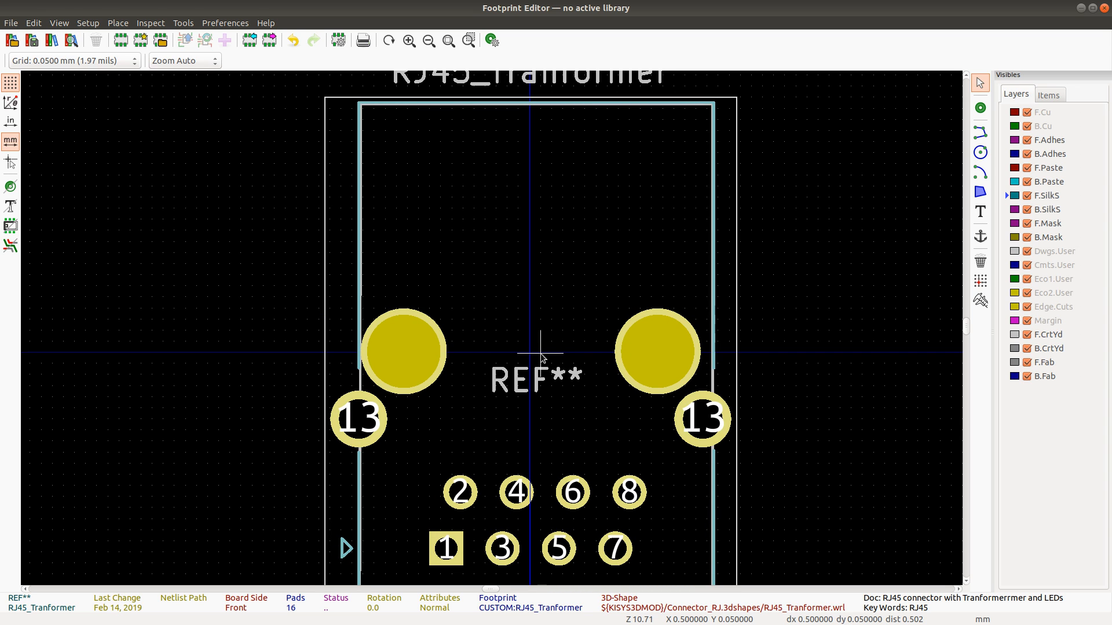
click(540, 354)
Step: Set the left mounting hole's Y position to 0 mm
click(414, 353)
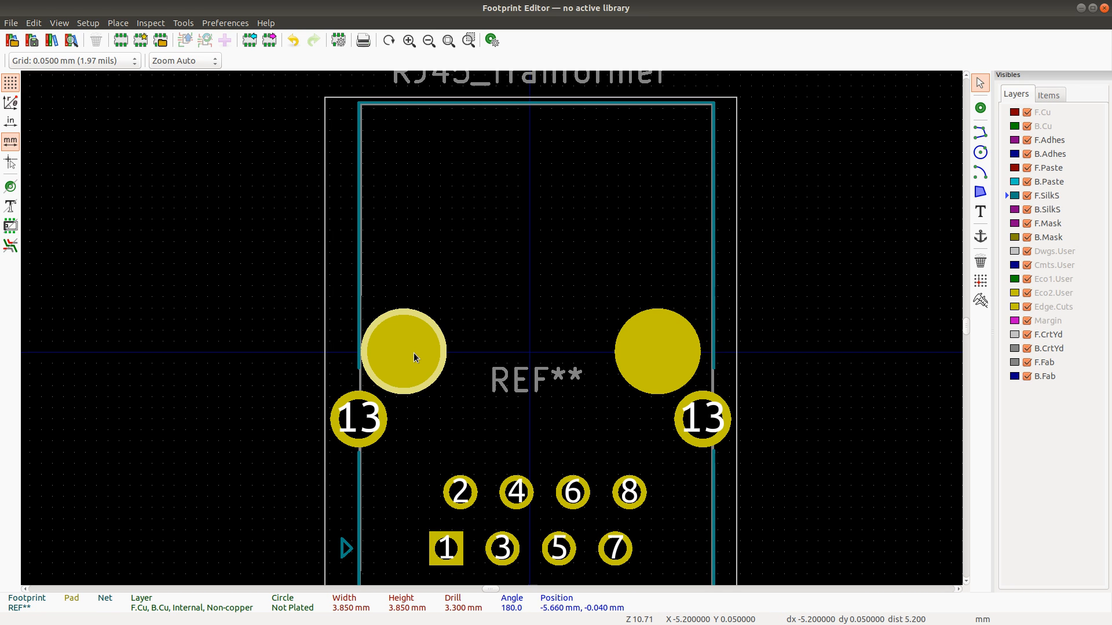
double_click(433, 355)
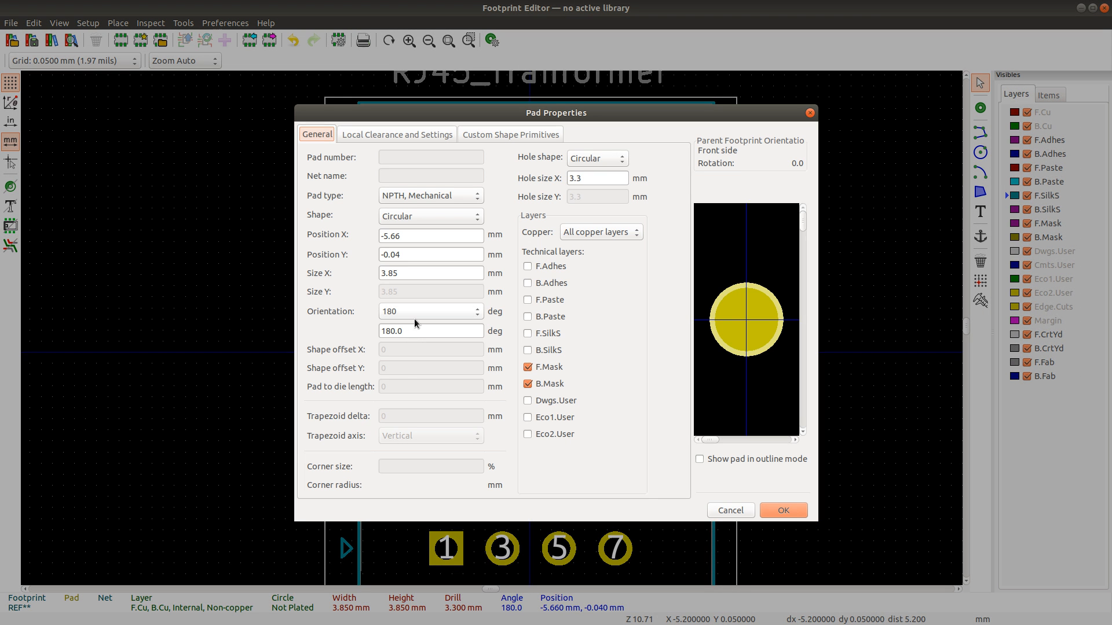
double_click(407, 255)
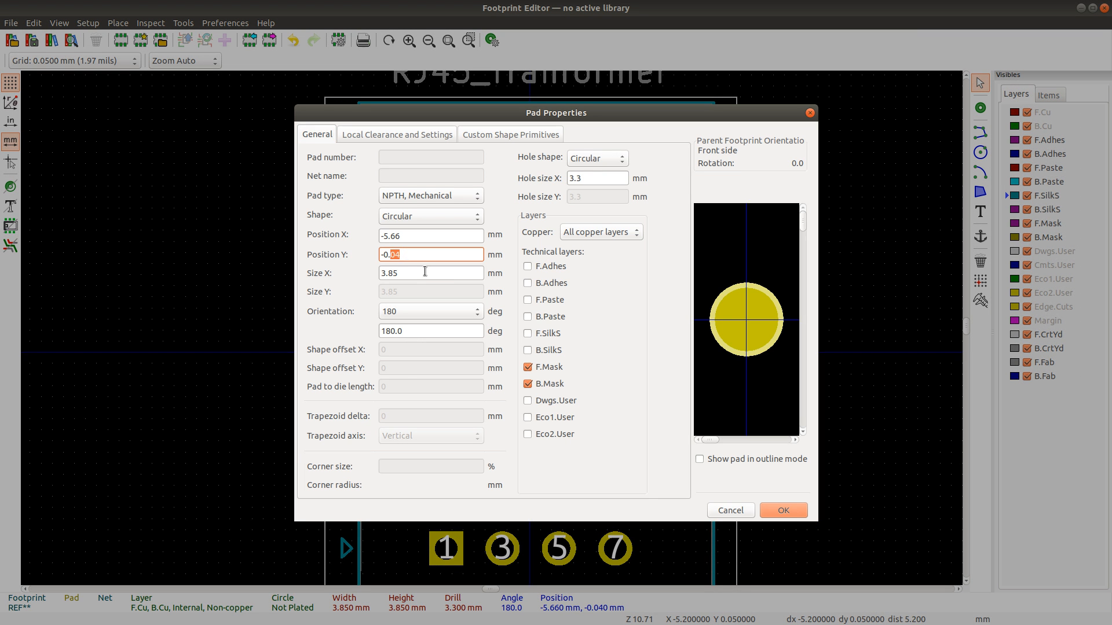
key(ctrl+a)
text(0)
key(Return)
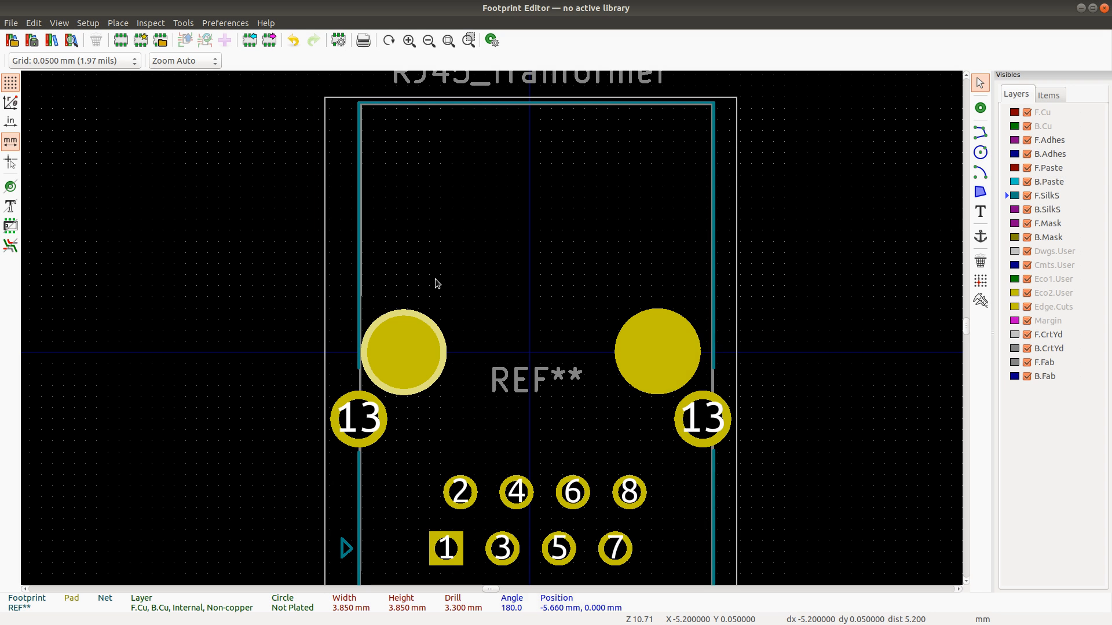
Step: Set the right mounting hole's Y position to 0 mm
click(661, 355)
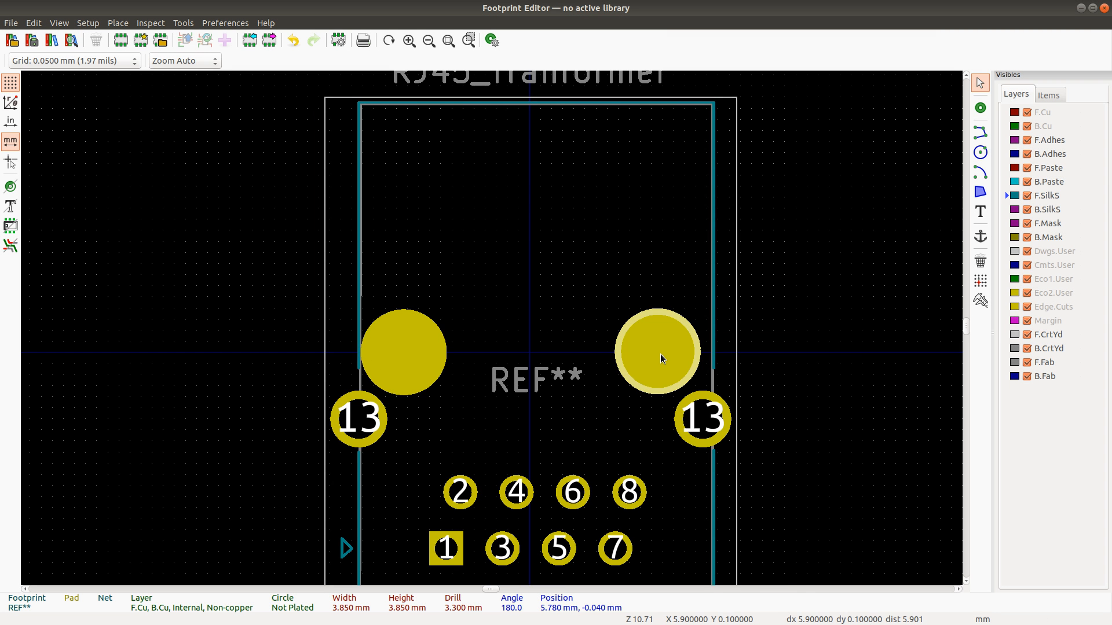
key(e)
click(399, 255)
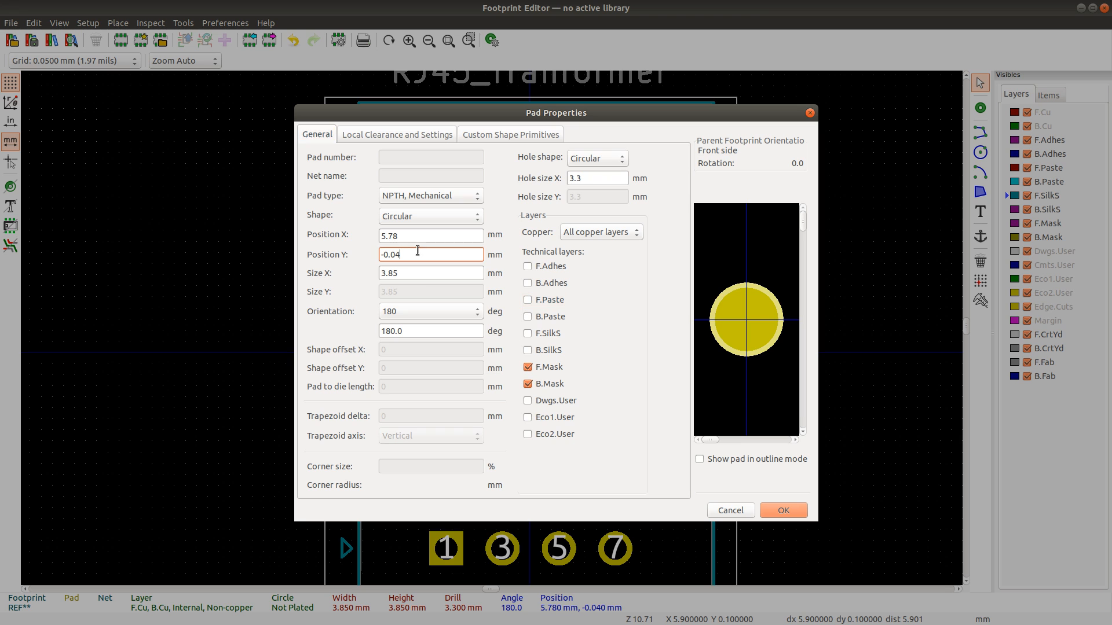
key(ctrl+a)
text(0)
key(Return)
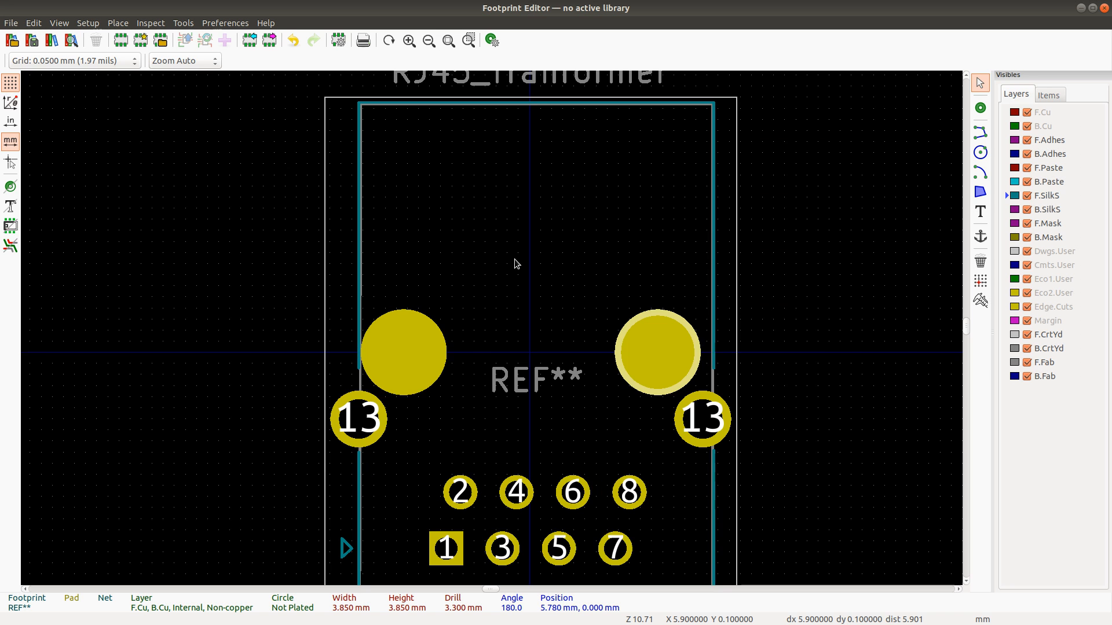
key(alt+Tab)
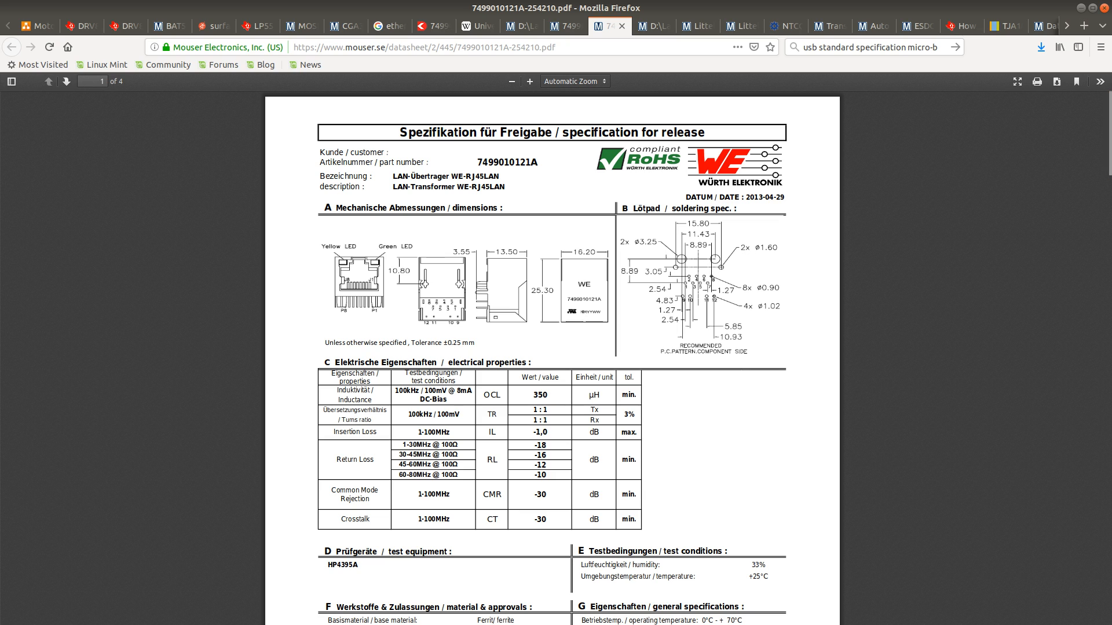
key(alt+Tab)
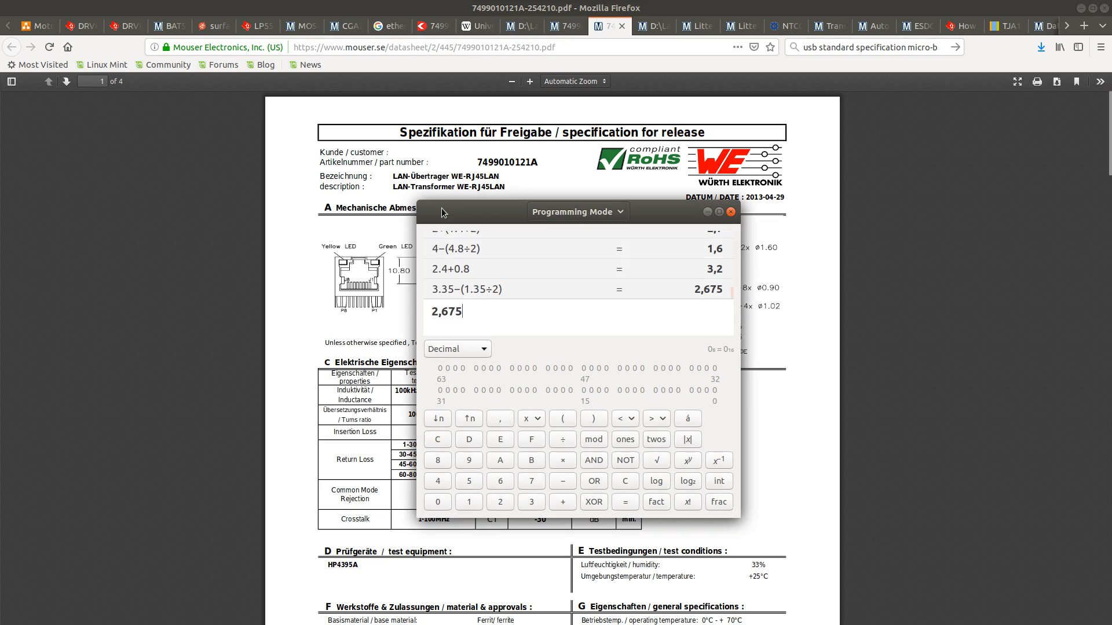
triple_click(488, 319)
text(11.43÷2)
key(Return)
key(ctrl+a)
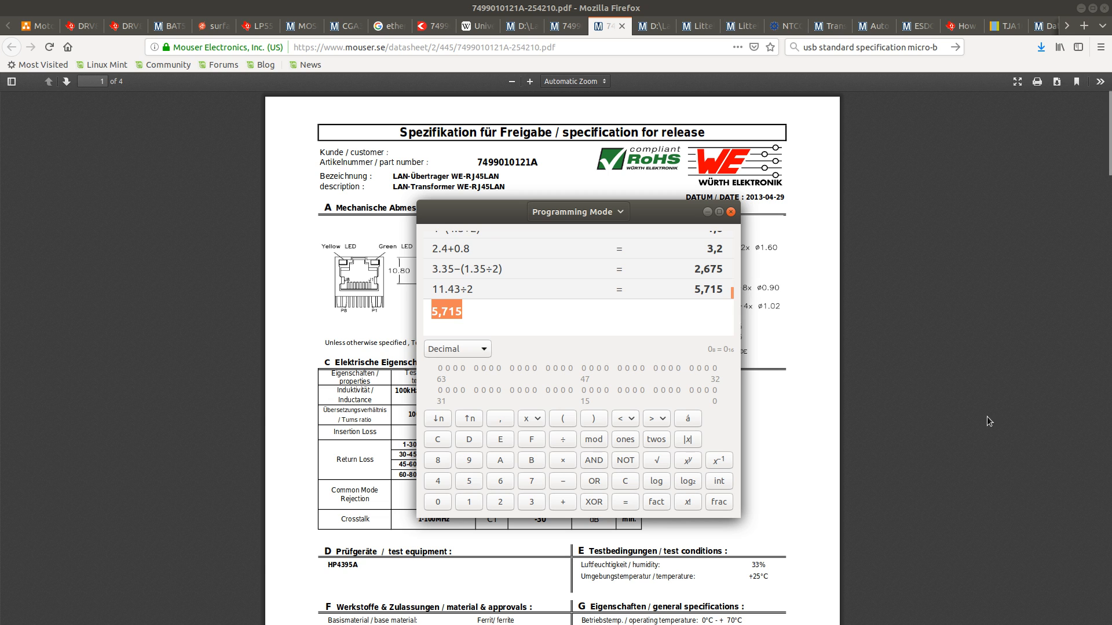
Step: Return to the Footprint Editor and enter -5,715 as the left mounting hole's X position
key(alt+Tab)
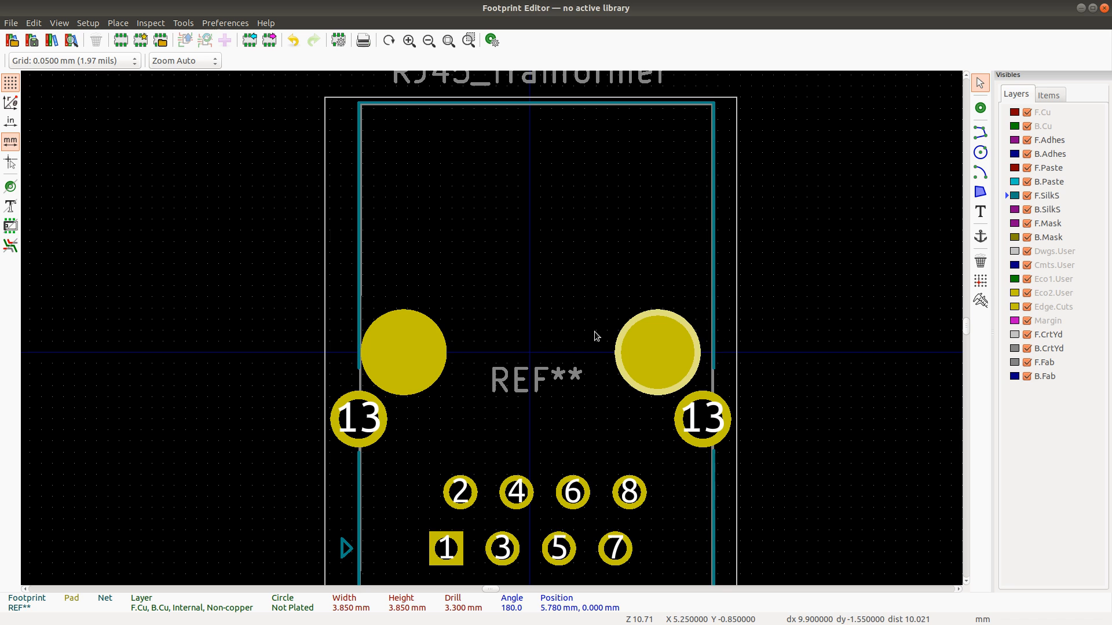
click(407, 348)
double_click(409, 321)
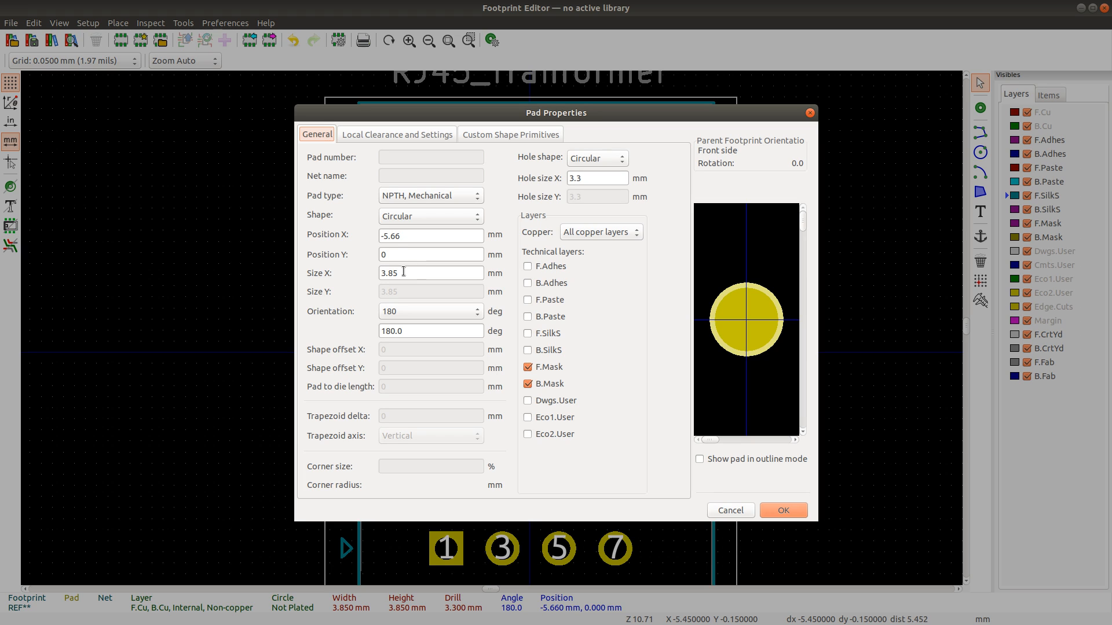
drag(402, 237, 382, 238)
text(-5,715)
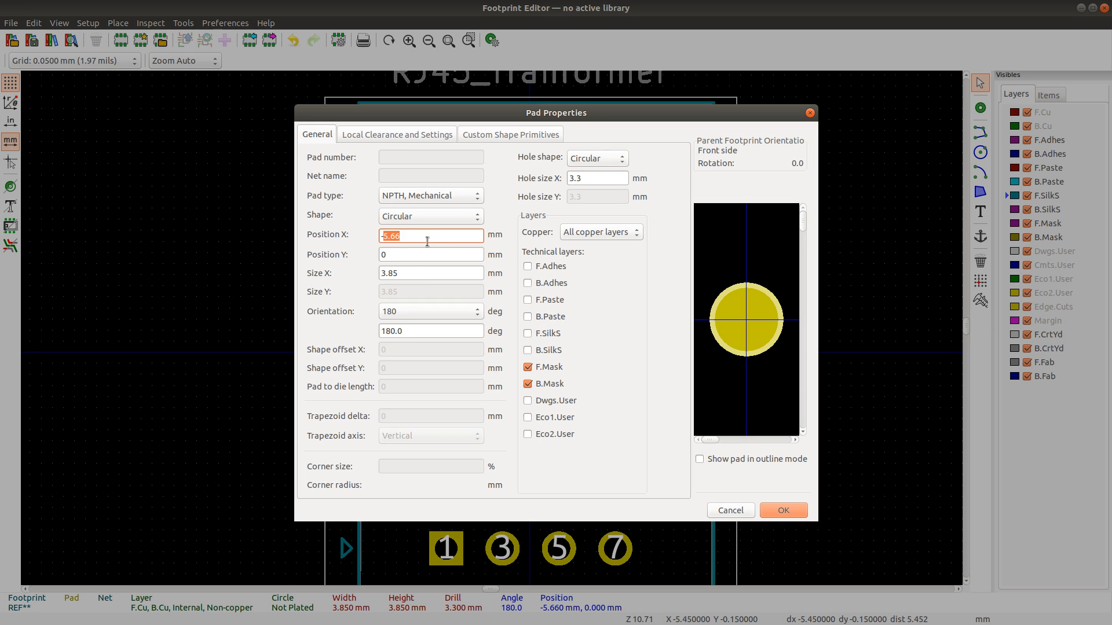
click(785, 510)
Step: Enter 5,715 as the right mounting hole's X position
click(650, 350)
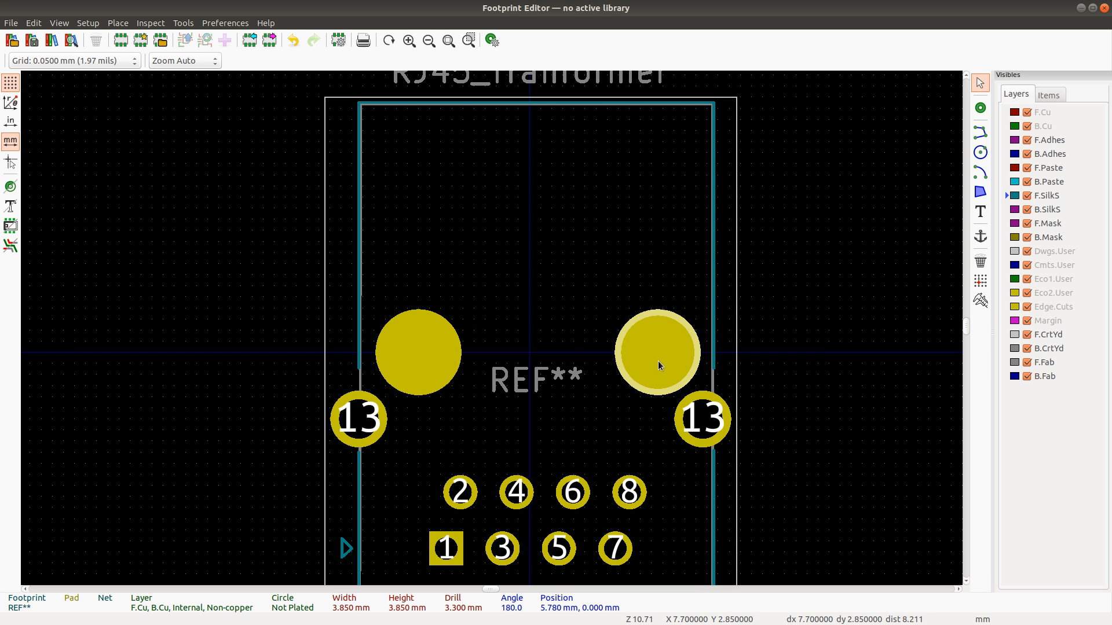
key(e)
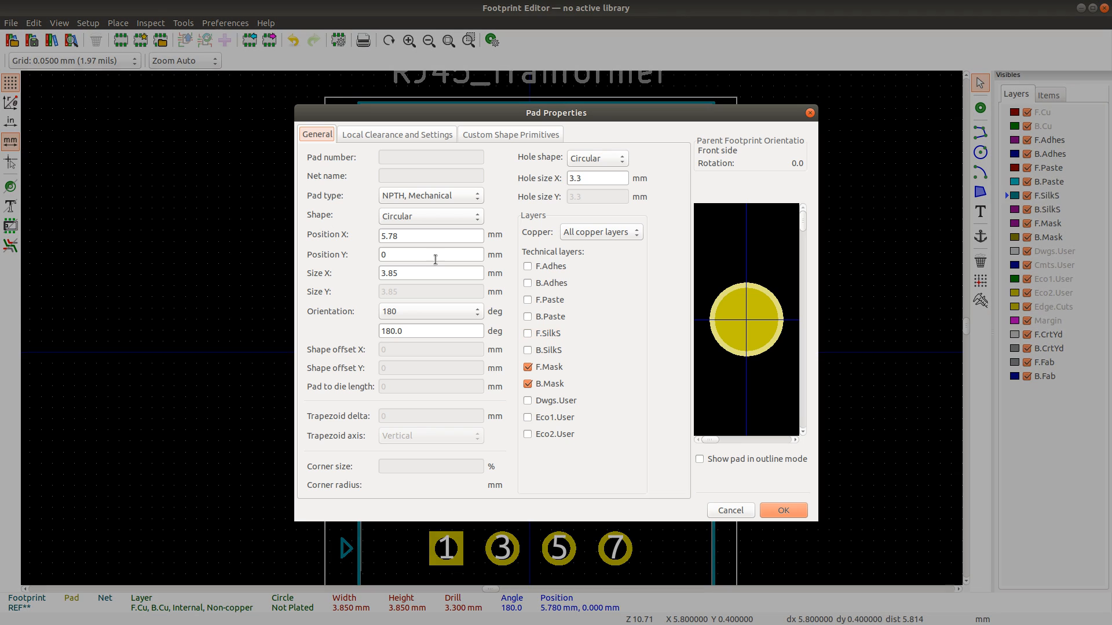
double_click(398, 234)
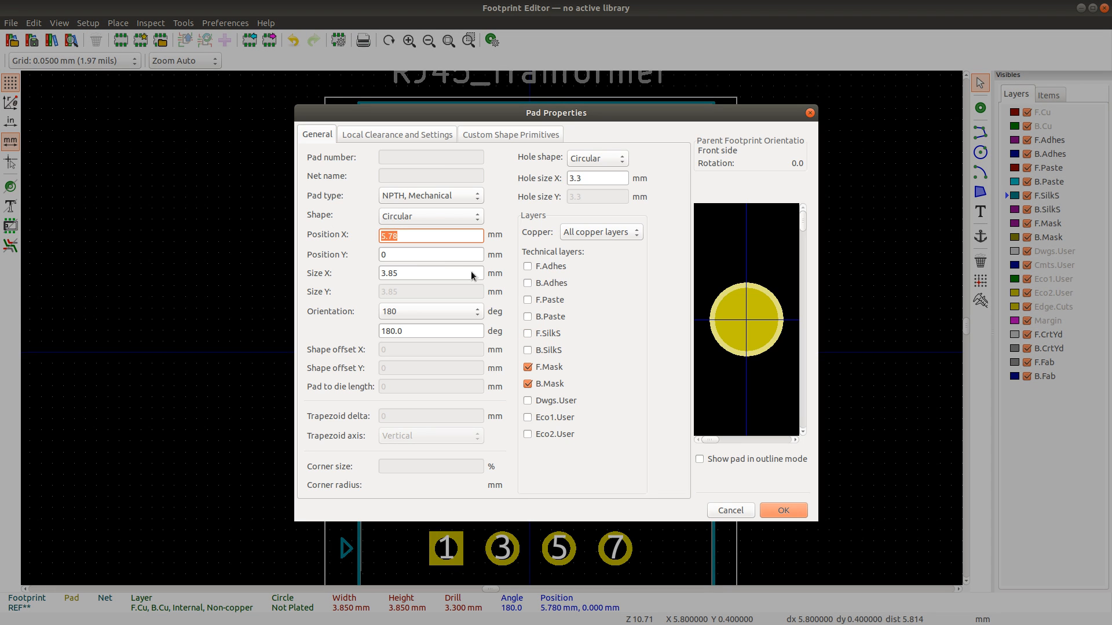
text(5,715)
click(785, 507)
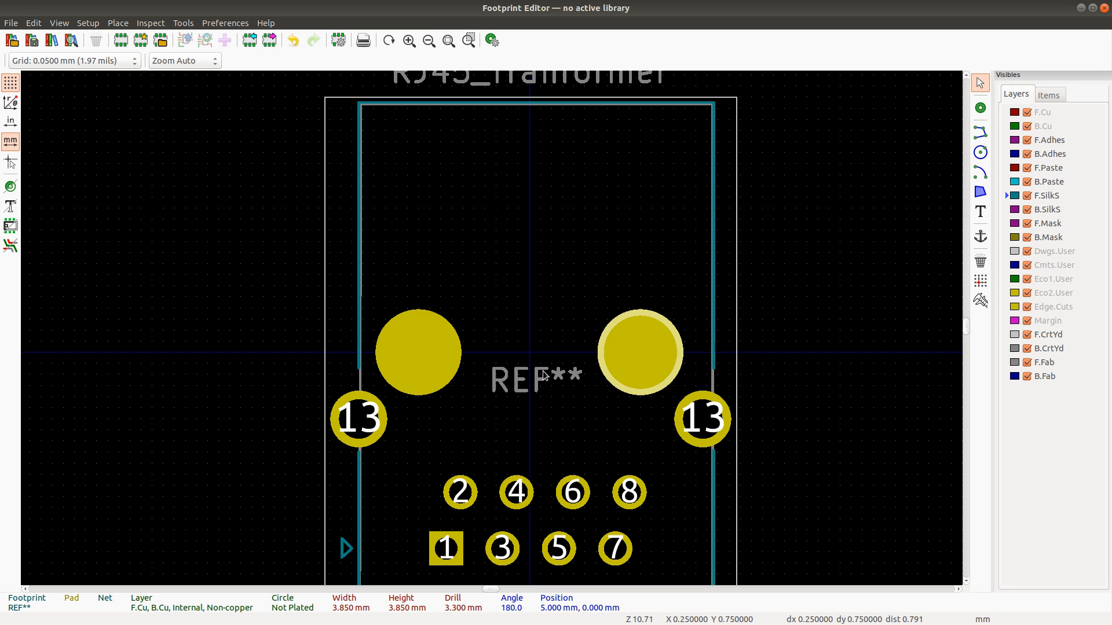
key(alt+Tab)
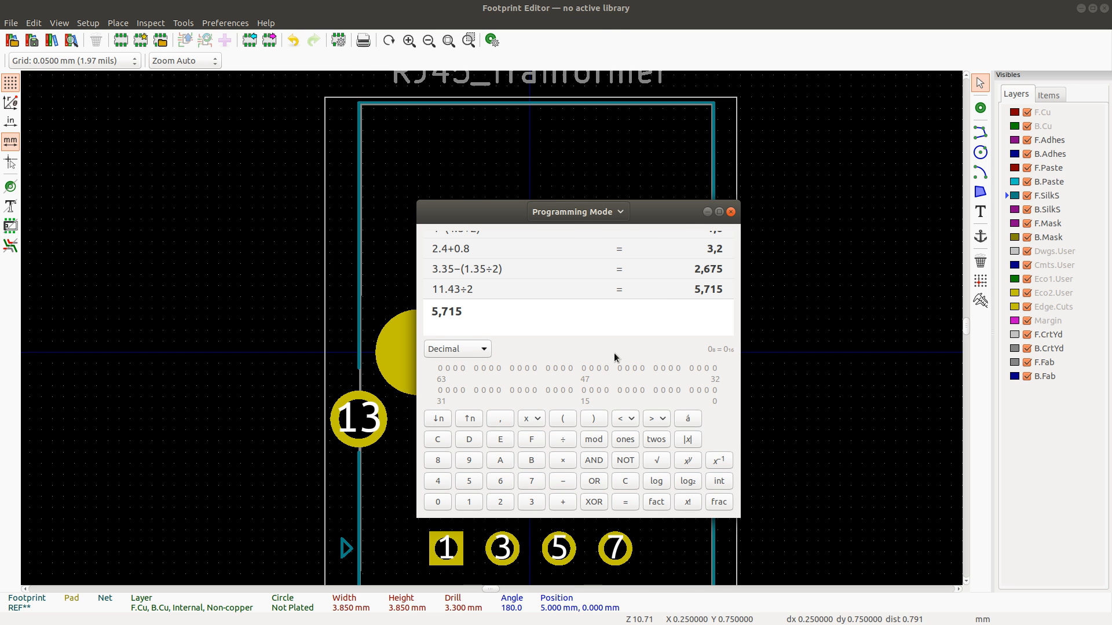
key(alt+Tab)
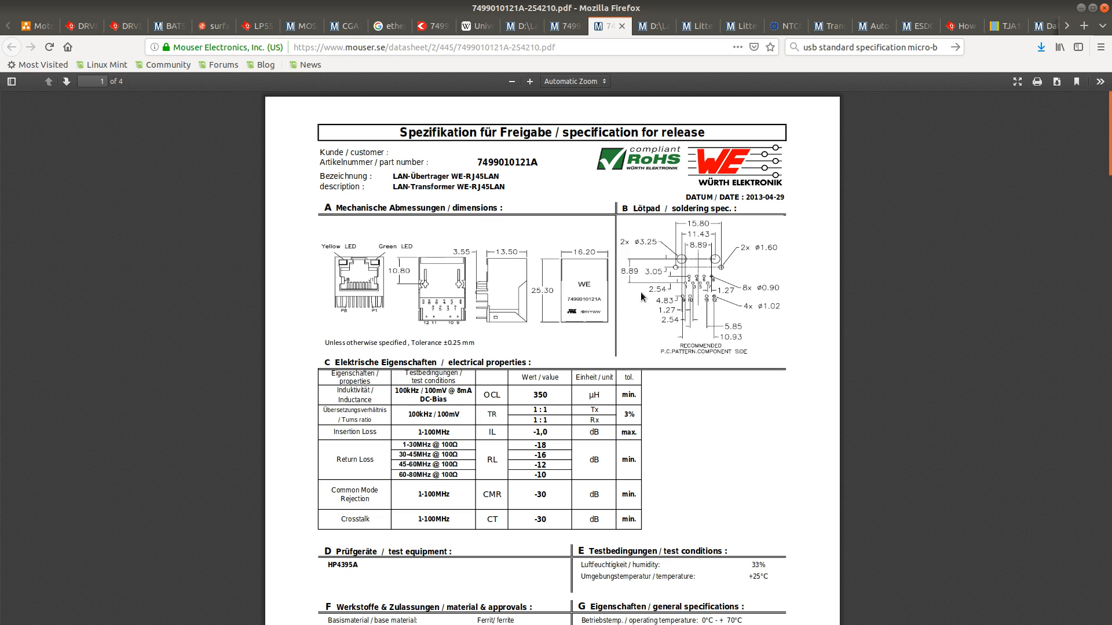
key(alt+Tab)
key(alt+Tab)
key(alt+Tab)
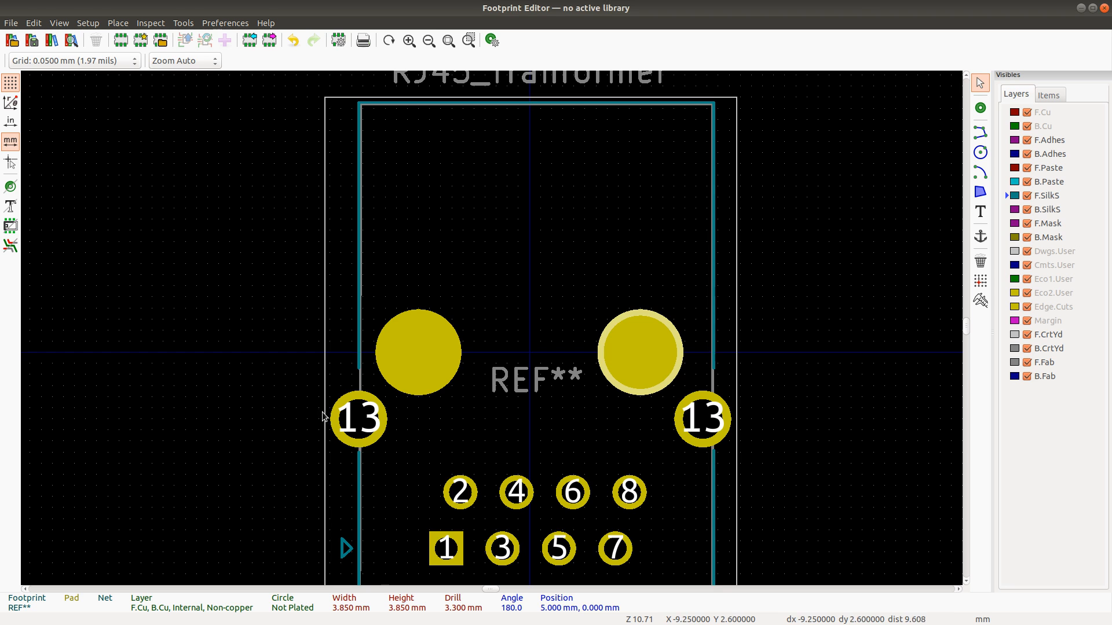
click(360, 422)
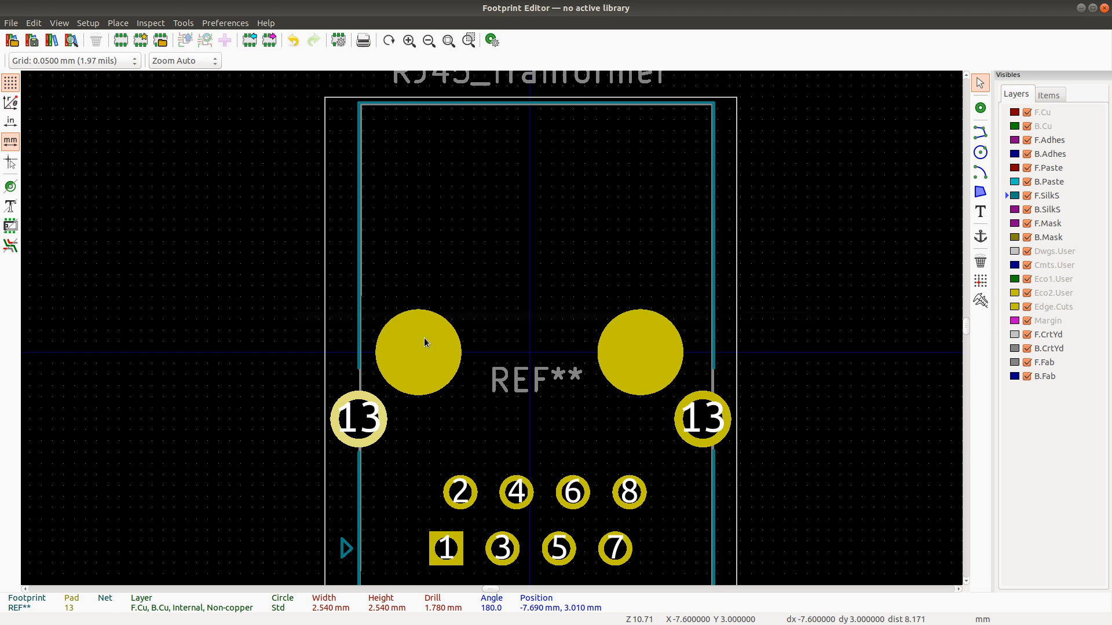
key(e)
click(406, 256)
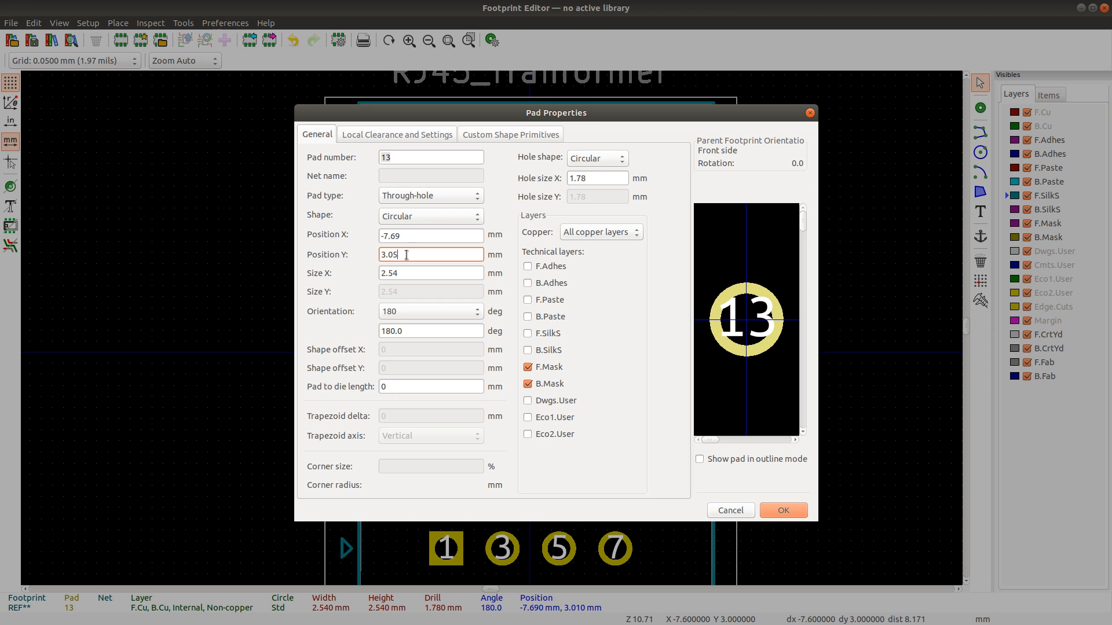
key(Return)
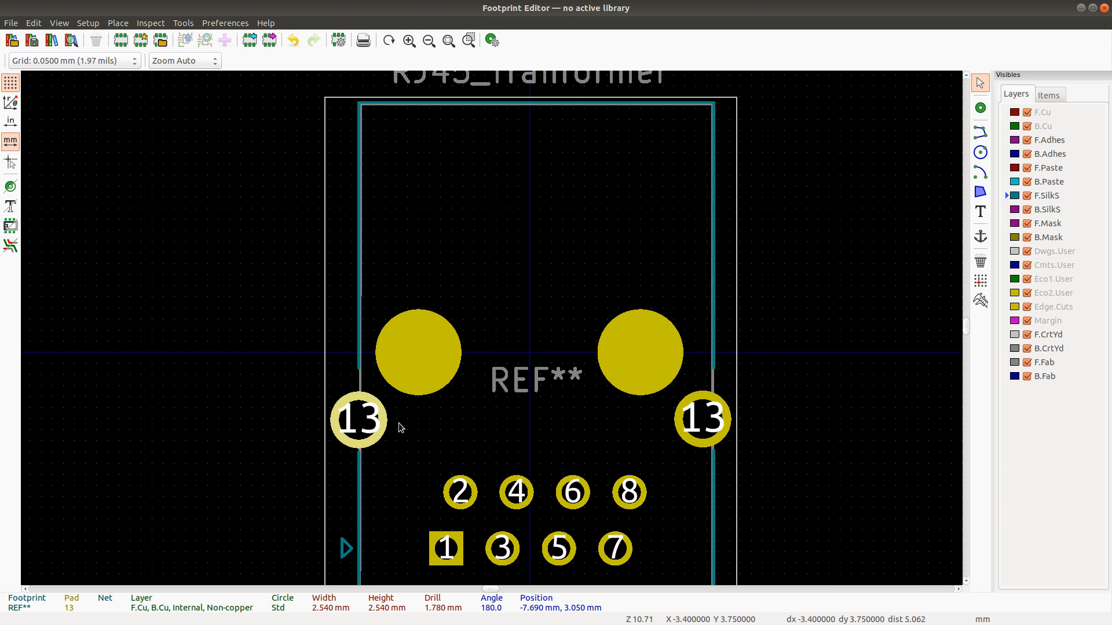
Step: Set the right pad 13's Y position to 3.05 mm
click(703, 422)
key(e)
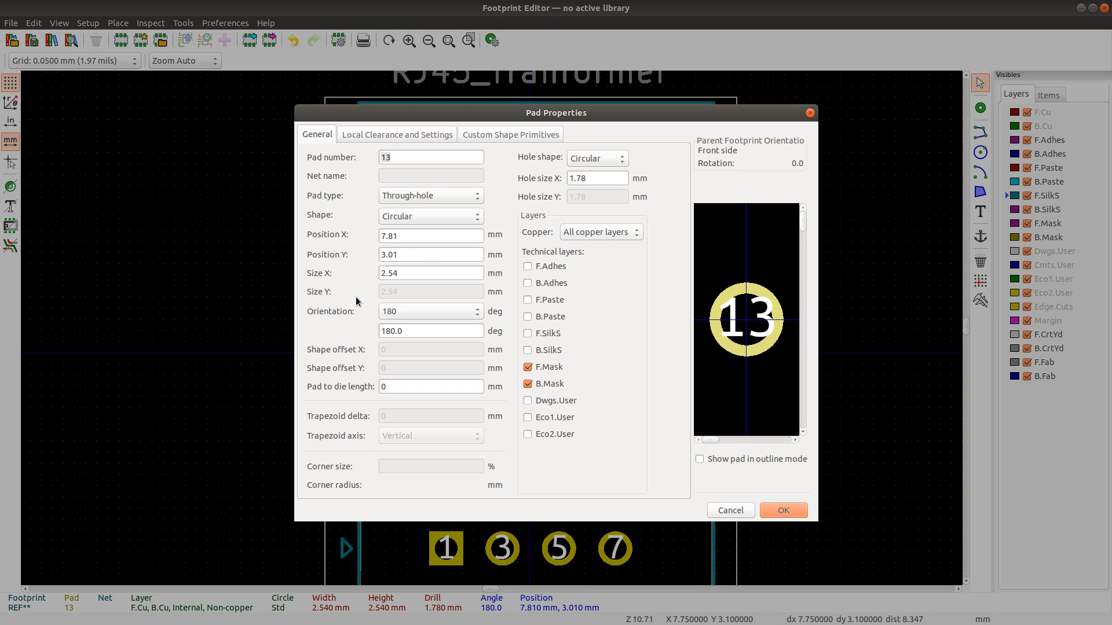
click(428, 249)
key(BackSpace)
key(BackSpace)
text(5)
key(Return)
Step: Take the 15.80 mm spacing between the two pads 13 from the datasheet and calculate 15.8÷2 in the calculator
key(alt+Tab)
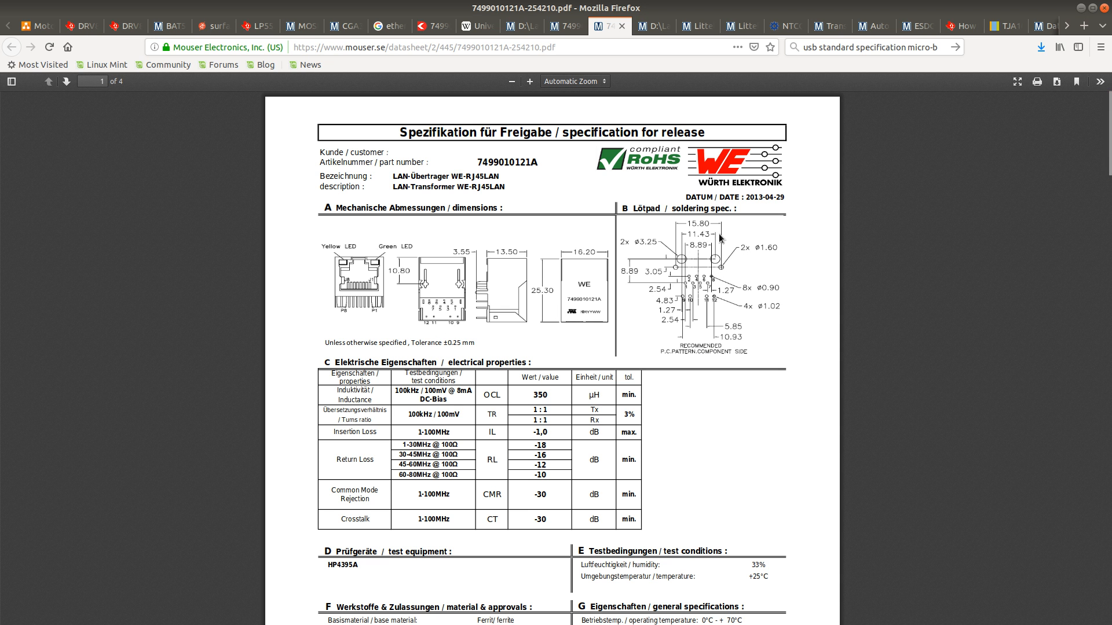
key(alt+Tab)
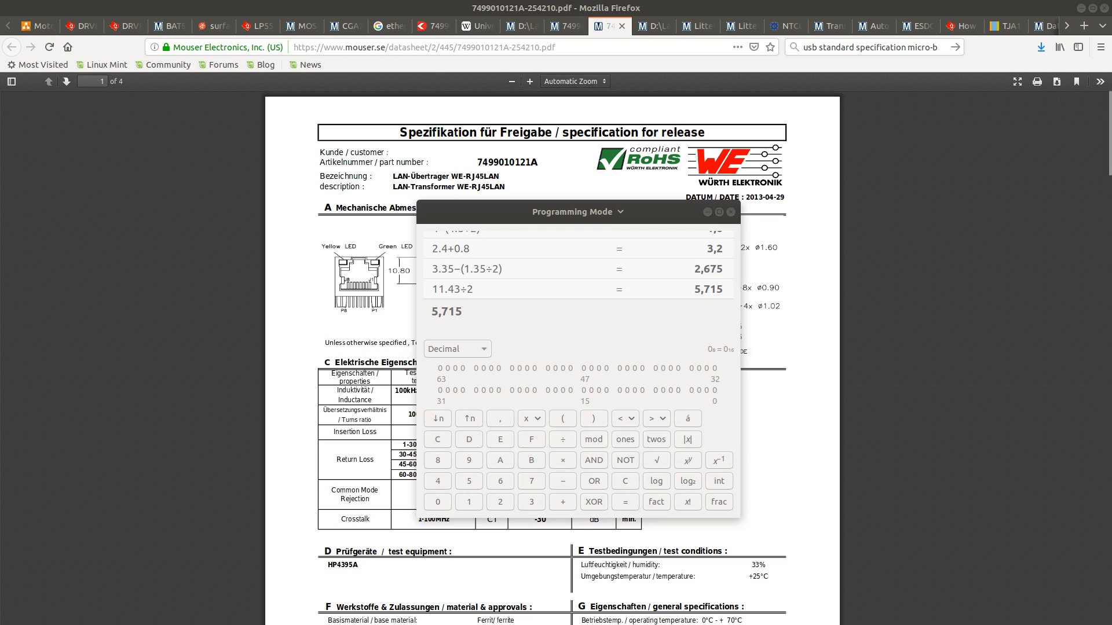
text(1)
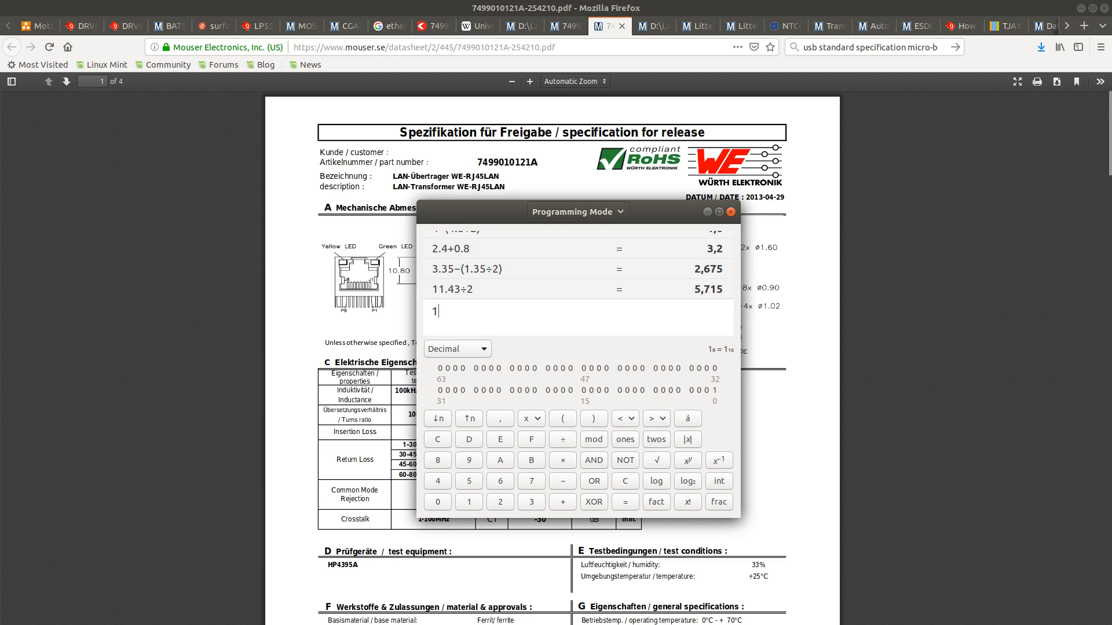
text(5.8/2)
key(Return)
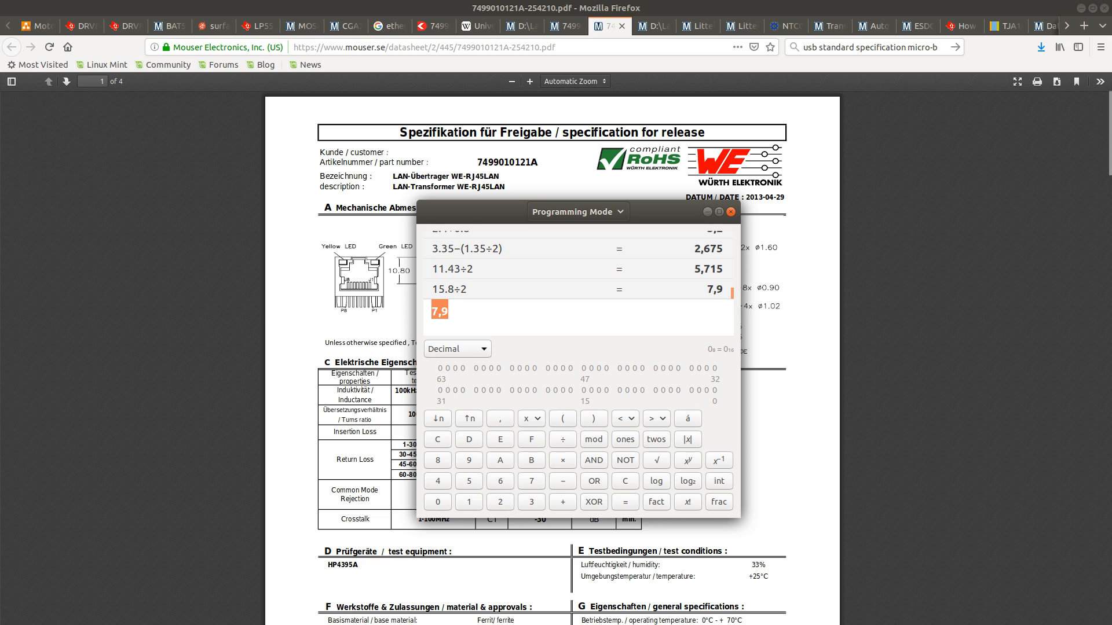
Step: Switch to the Footprint Editor and set the left pad 13's X position to -7.9 mm
key(alt+Tab)
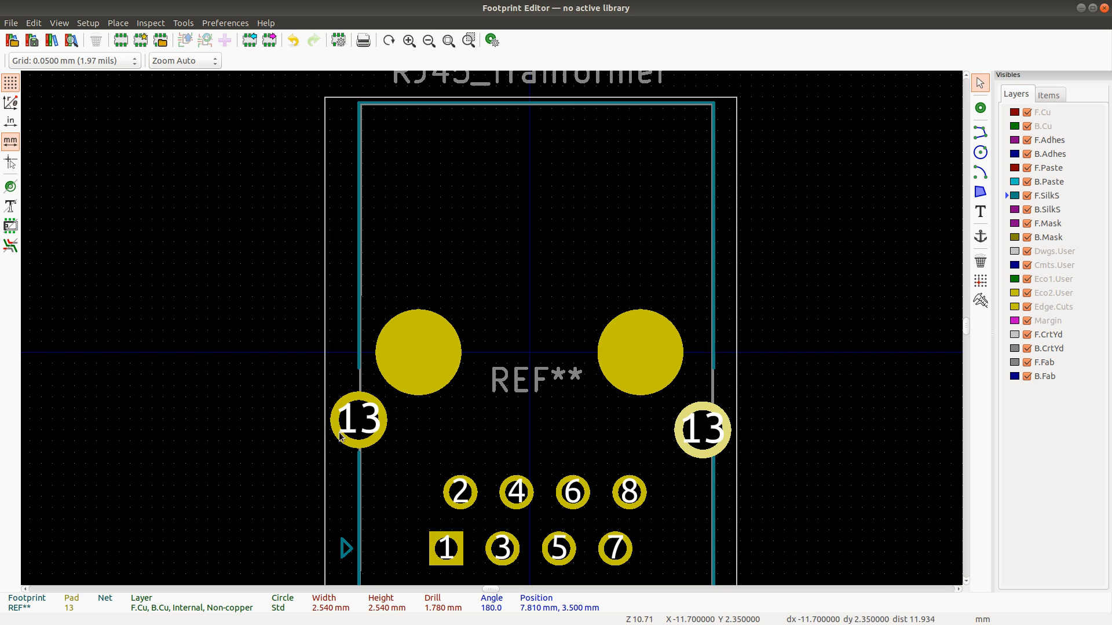
click(359, 436)
click(387, 458)
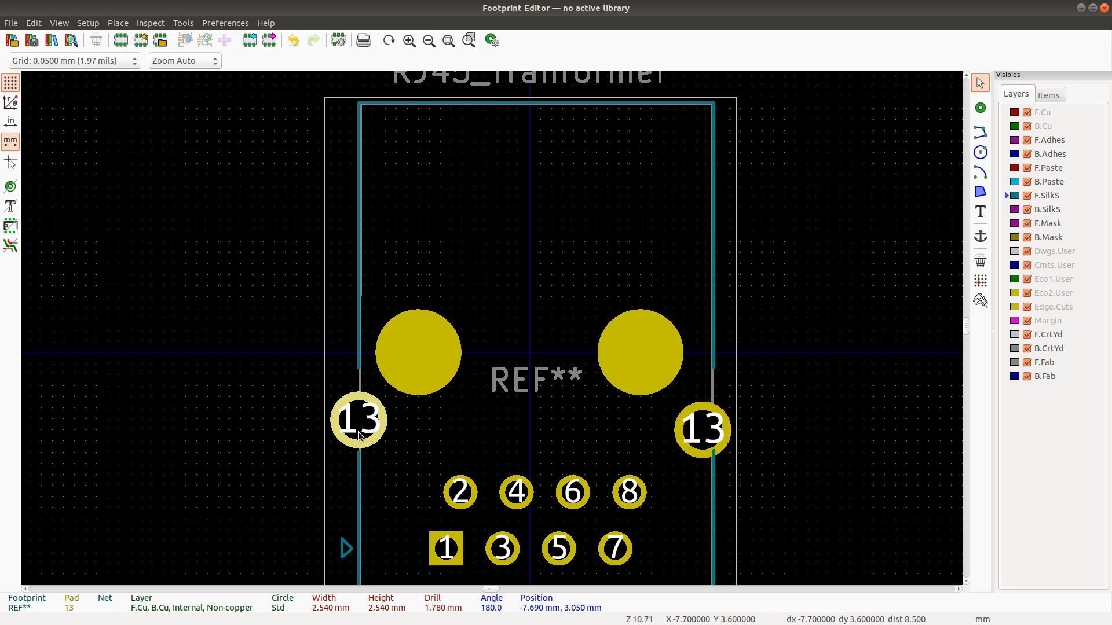
double_click(358, 425)
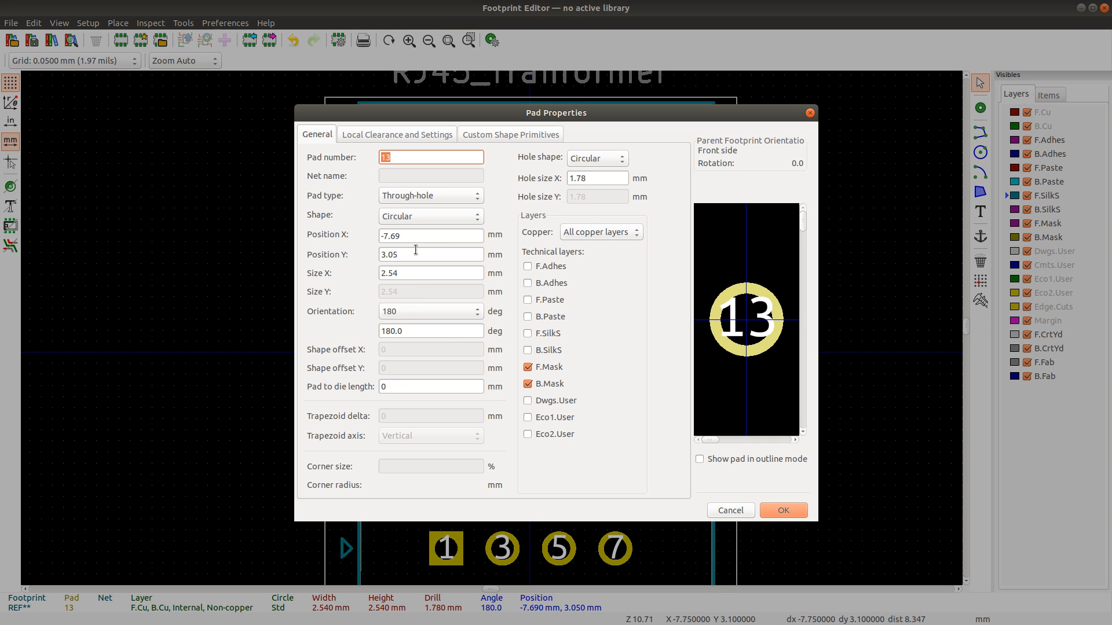
triple_click(406, 237)
text(-7,9)
click(392, 235)
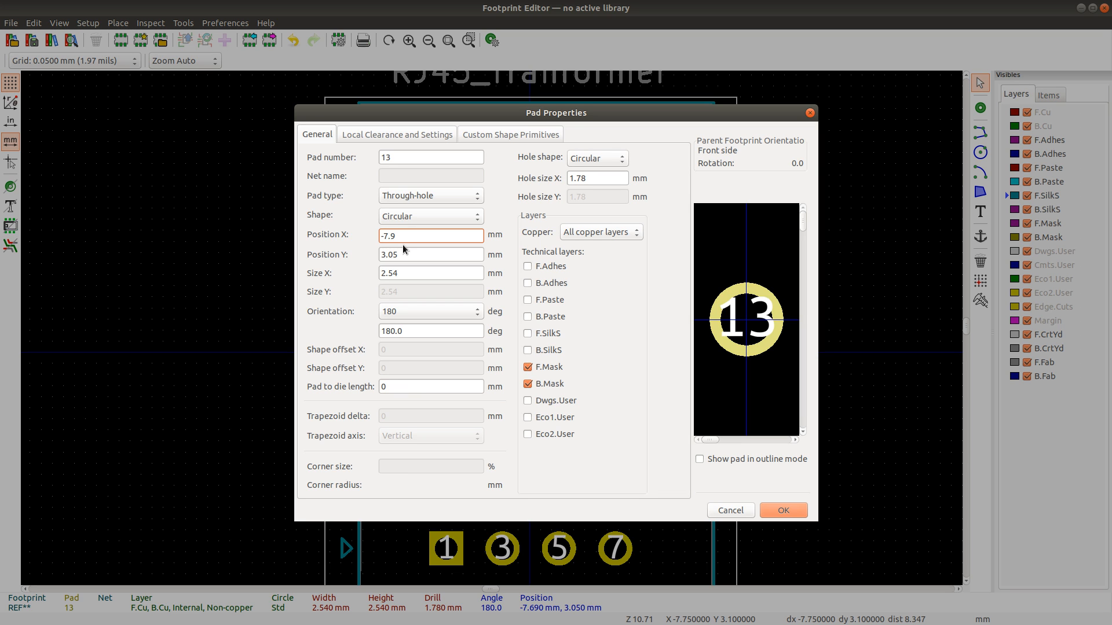
key(Return)
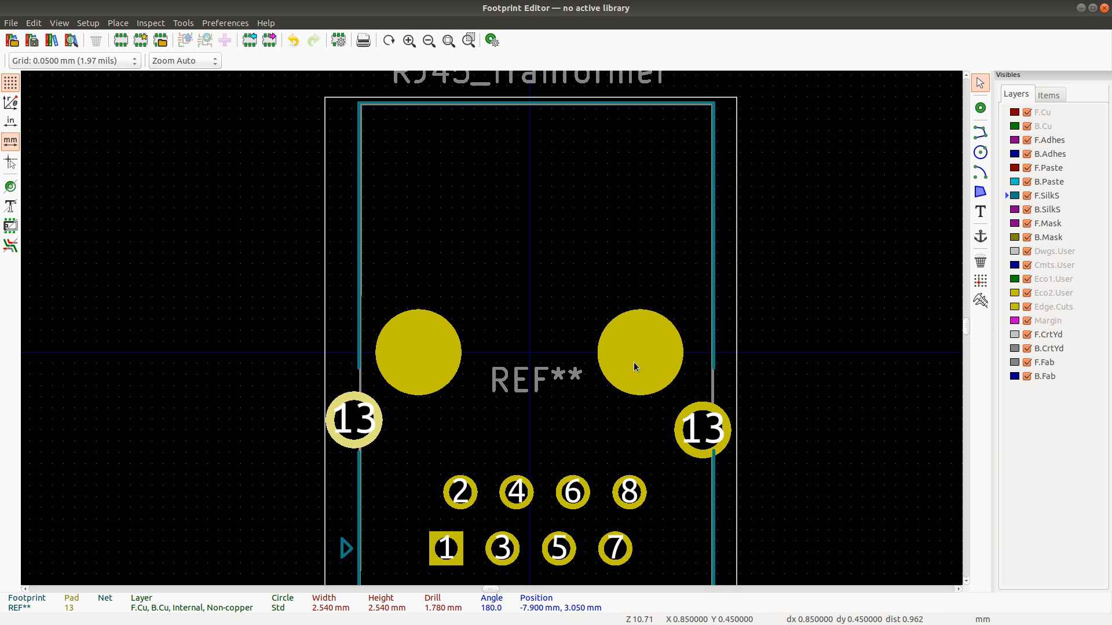
Step: Open the left mounting hole's pad properties at its X position and bring up the calculator to check the halved 11.43 mm spacing
click(425, 356)
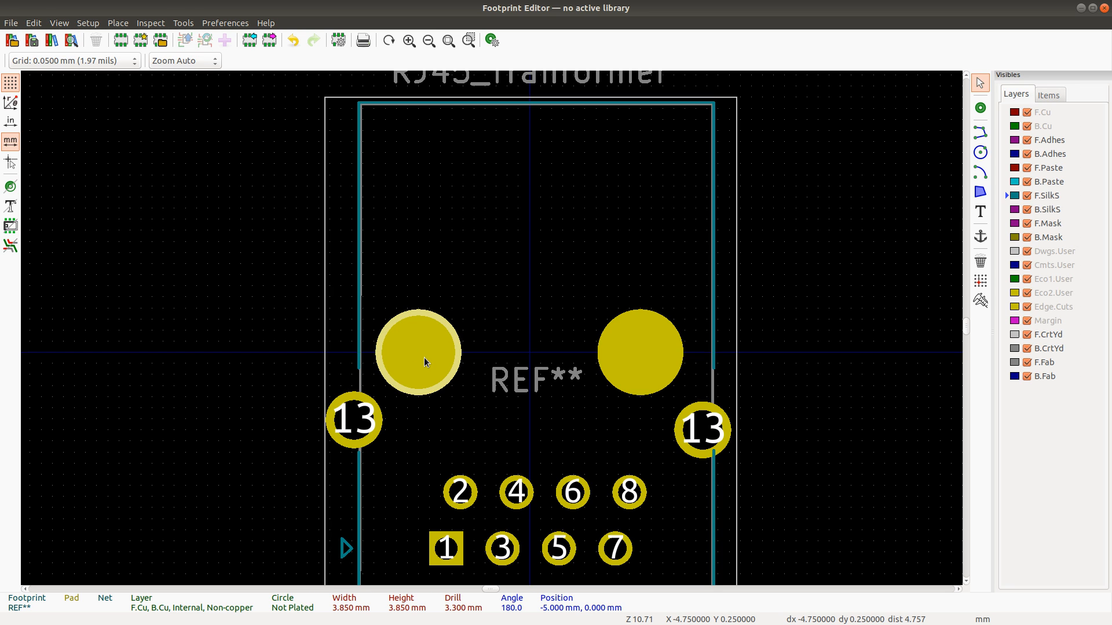
double_click(426, 357)
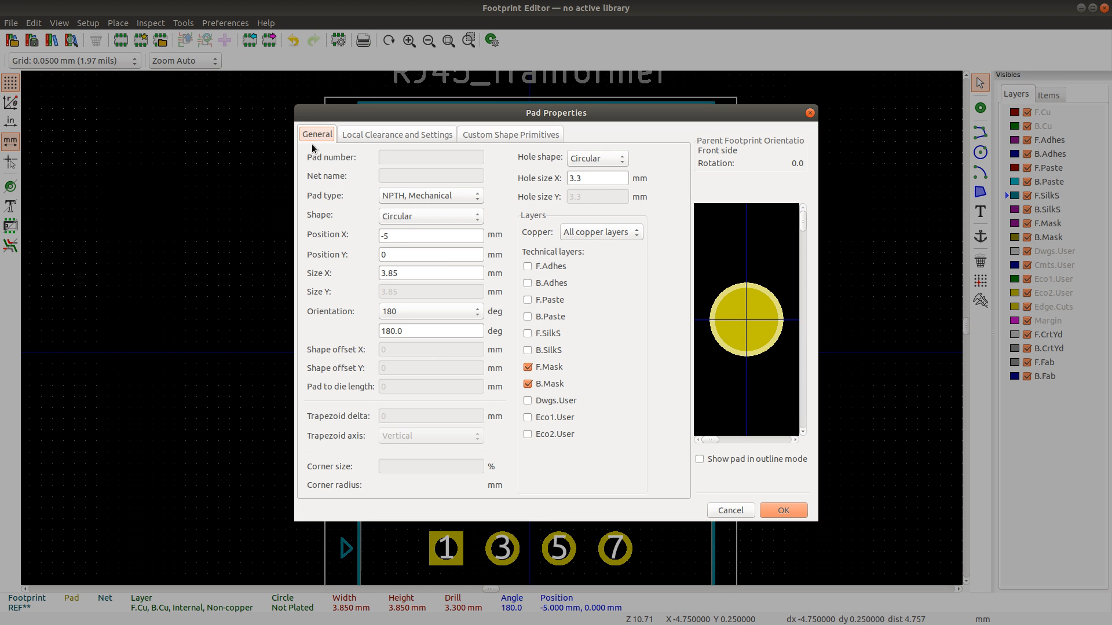
click(399, 238)
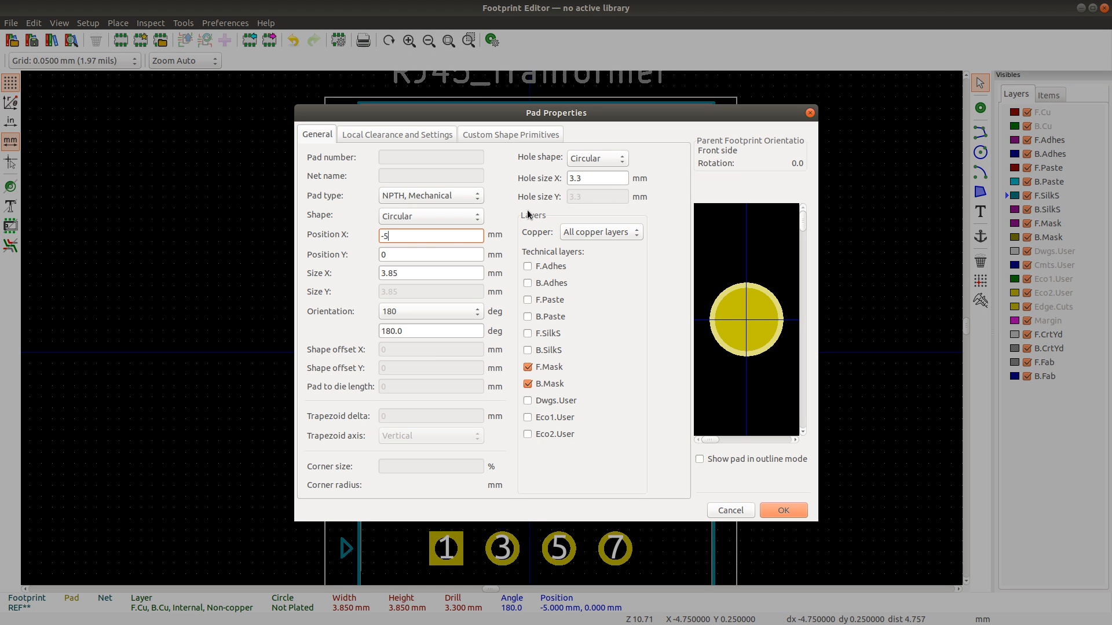
text(.0)
key(alt+Tab)
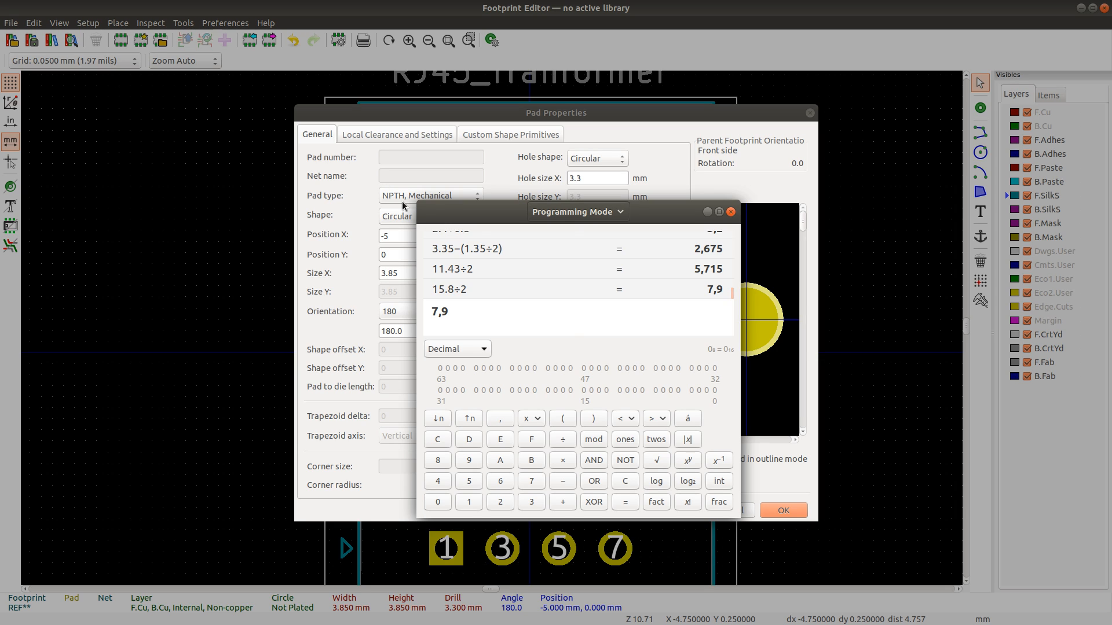
right_click(447, 214)
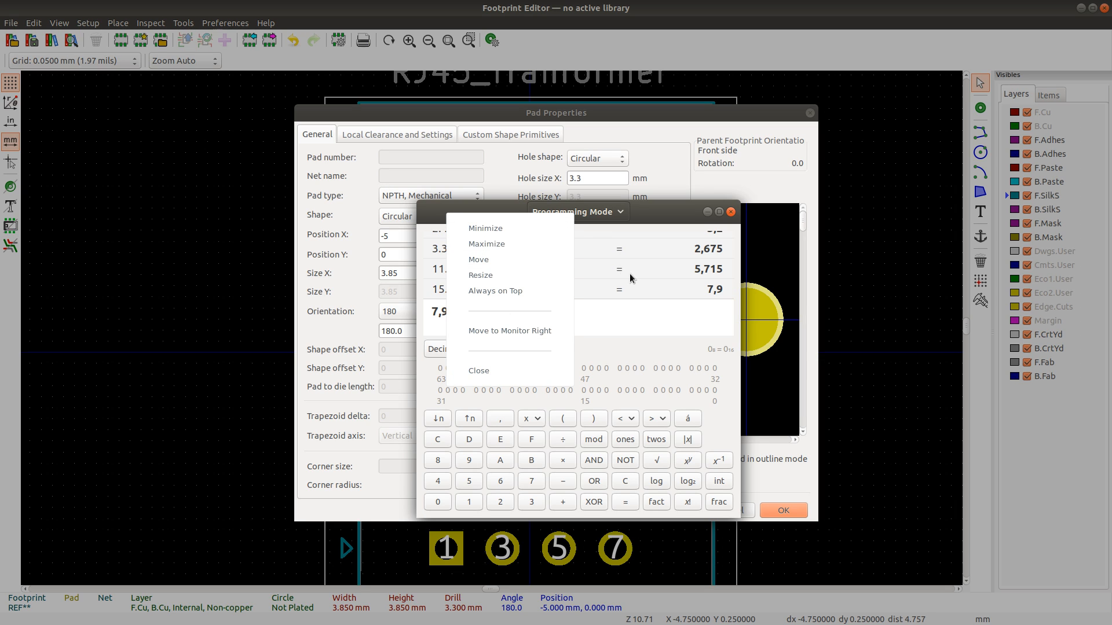
click(637, 297)
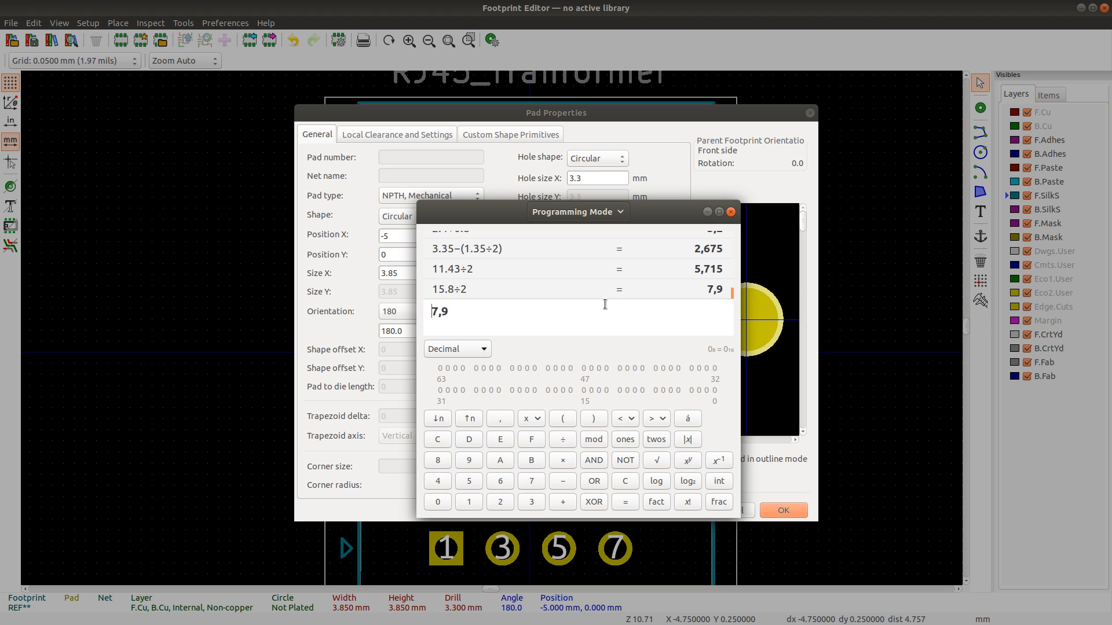
right_click(511, 313)
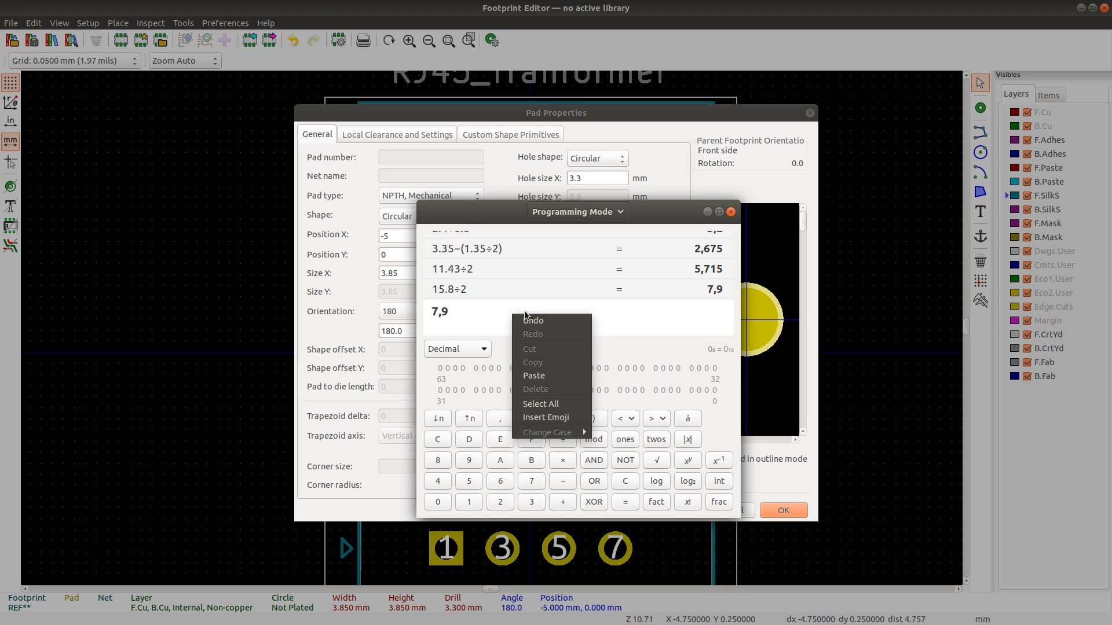
click(469, 221)
right_click(493, 304)
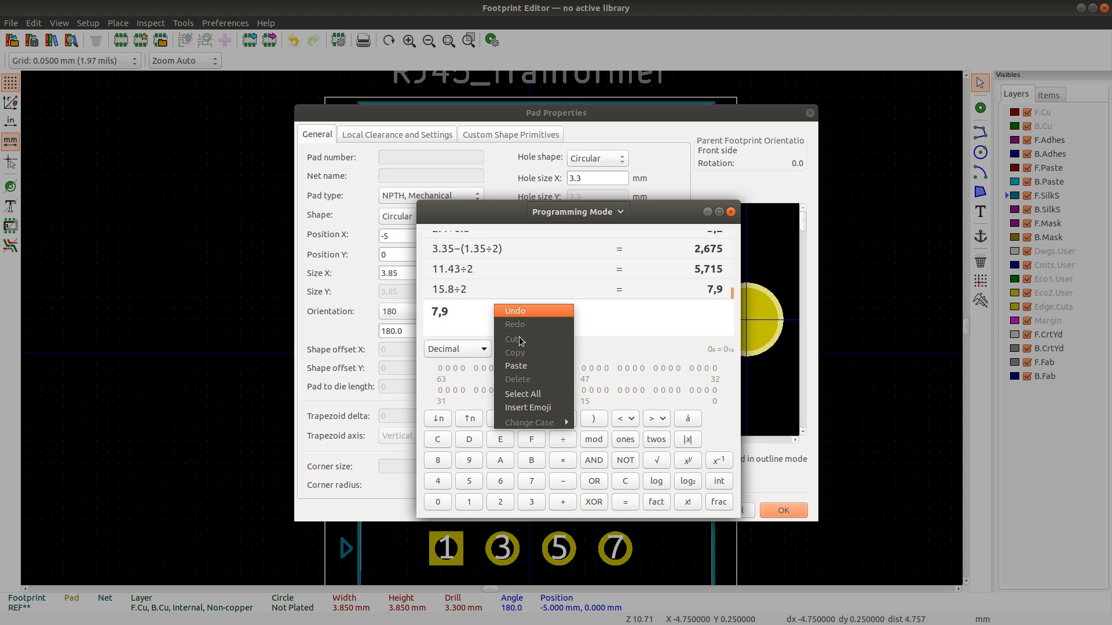
click(548, 409)
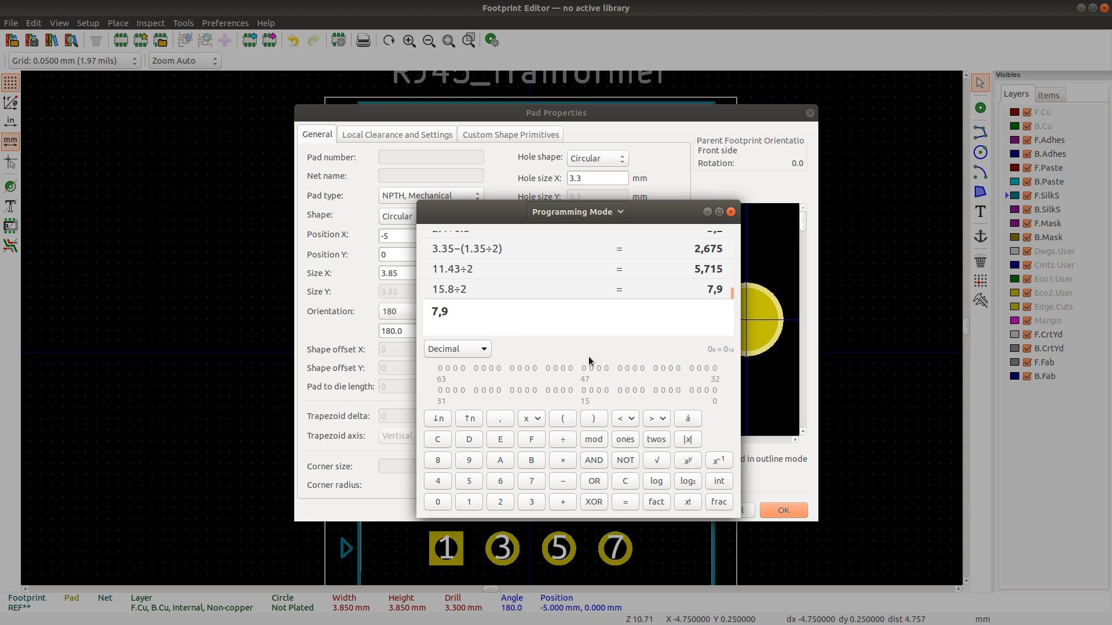
click(619, 310)
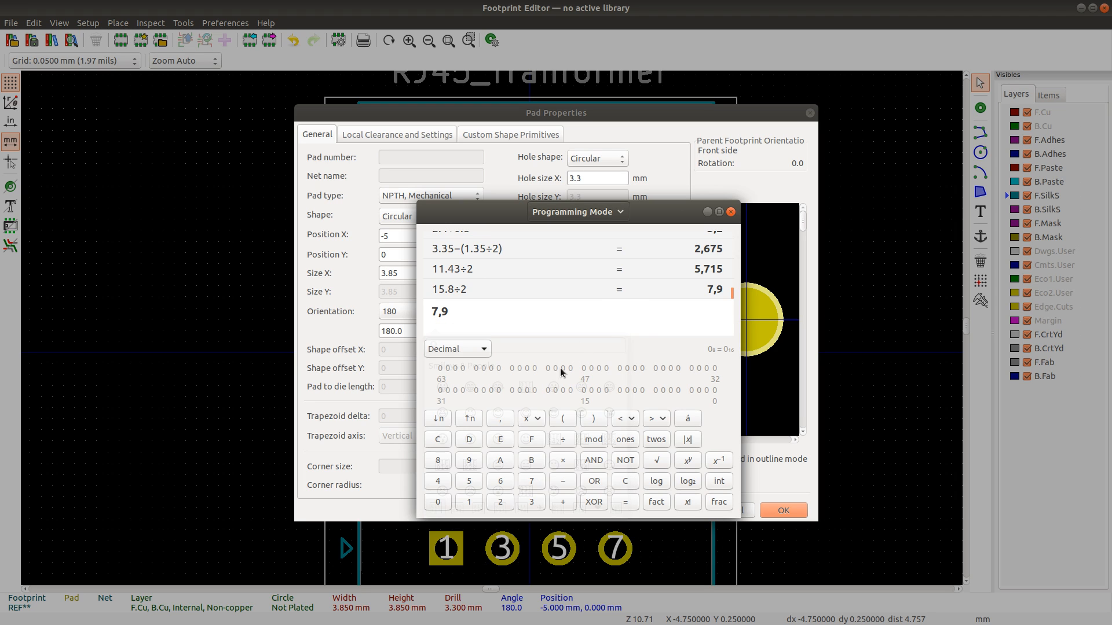
Step: Clear the previous result from the calculator's entry line
right_click(542, 311)
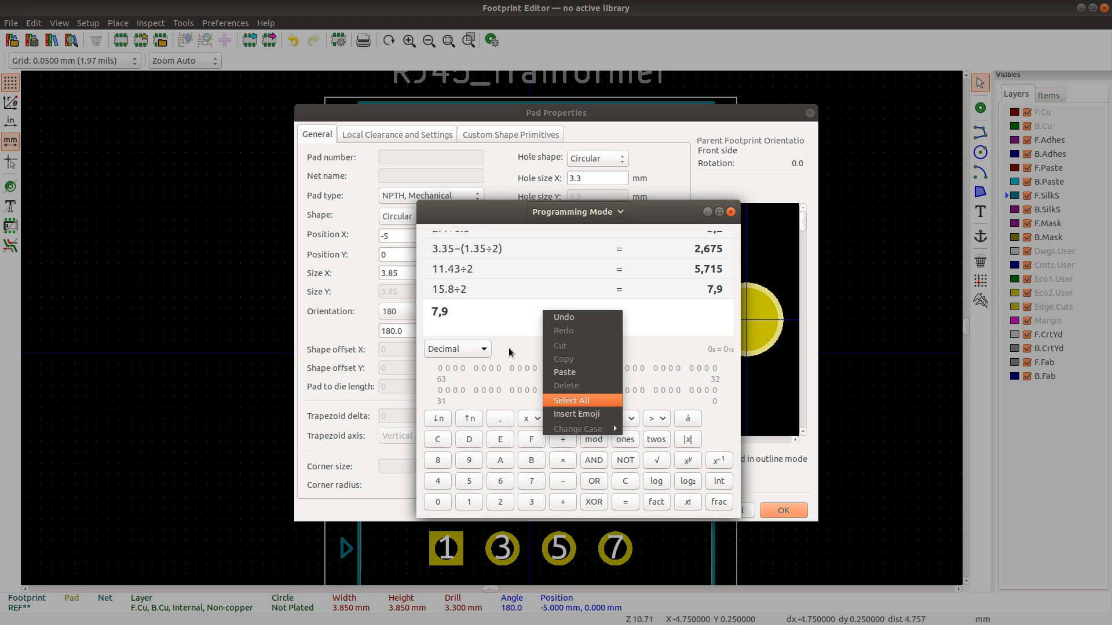
key(Return)
key(BackSpace)
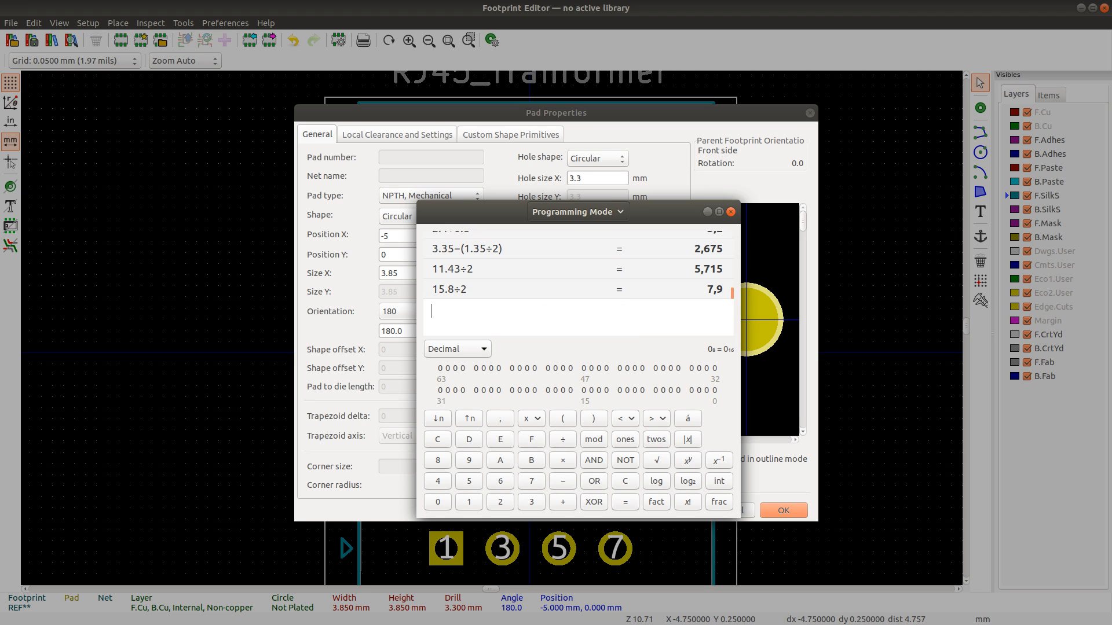
Step: Try to calculate the sum of two emojis in the calculator and clear the entry
right_click(543, 315)
click(584, 415)
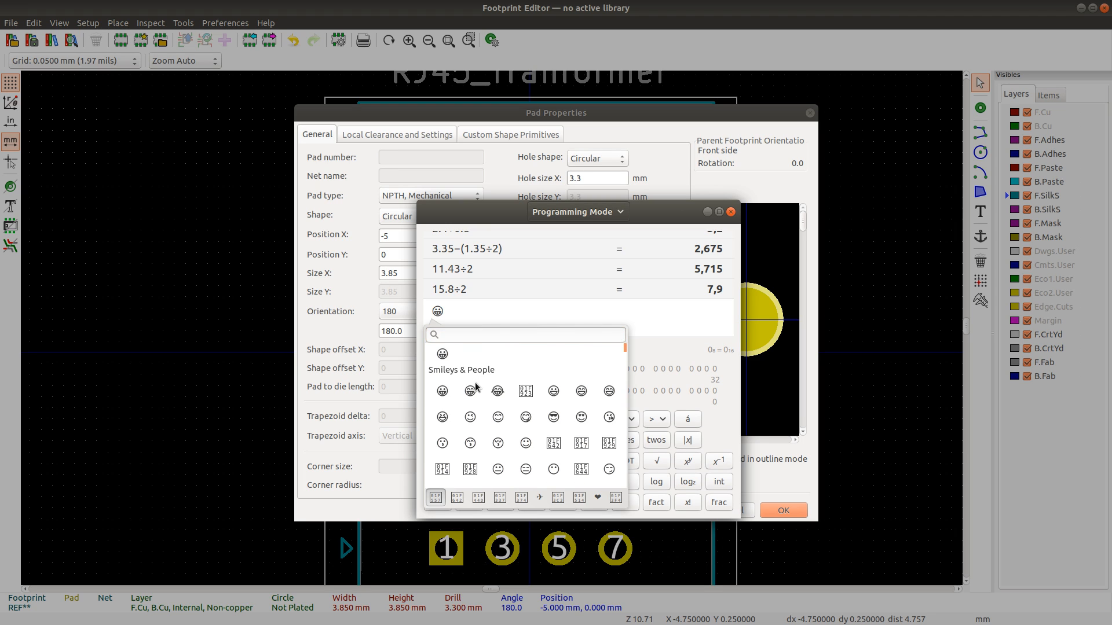
click(471, 378)
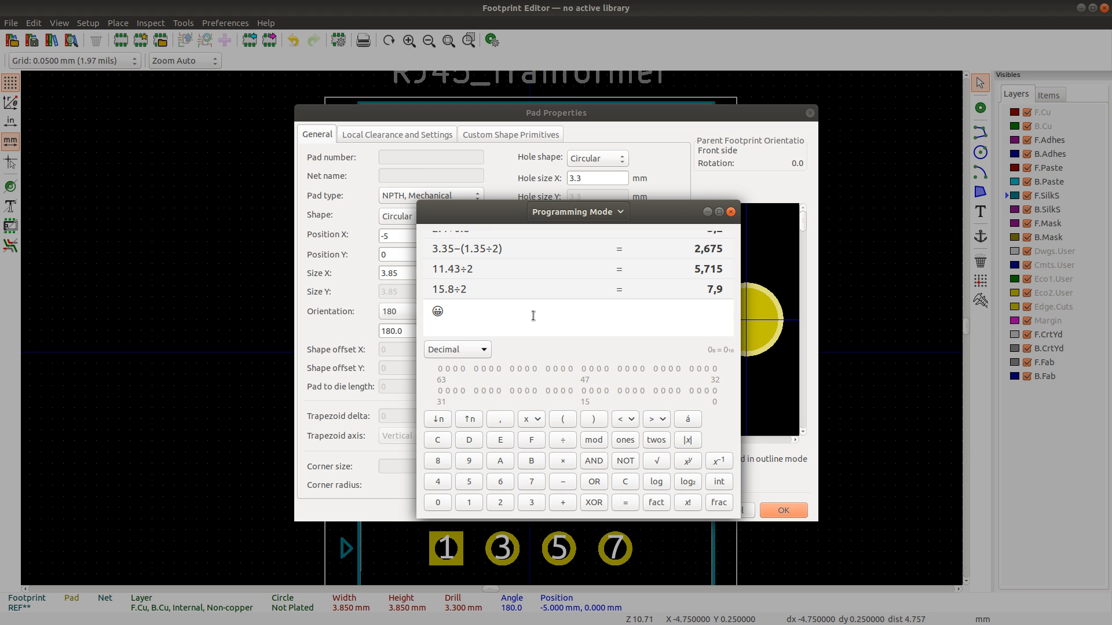
text(+)
right_click(546, 303)
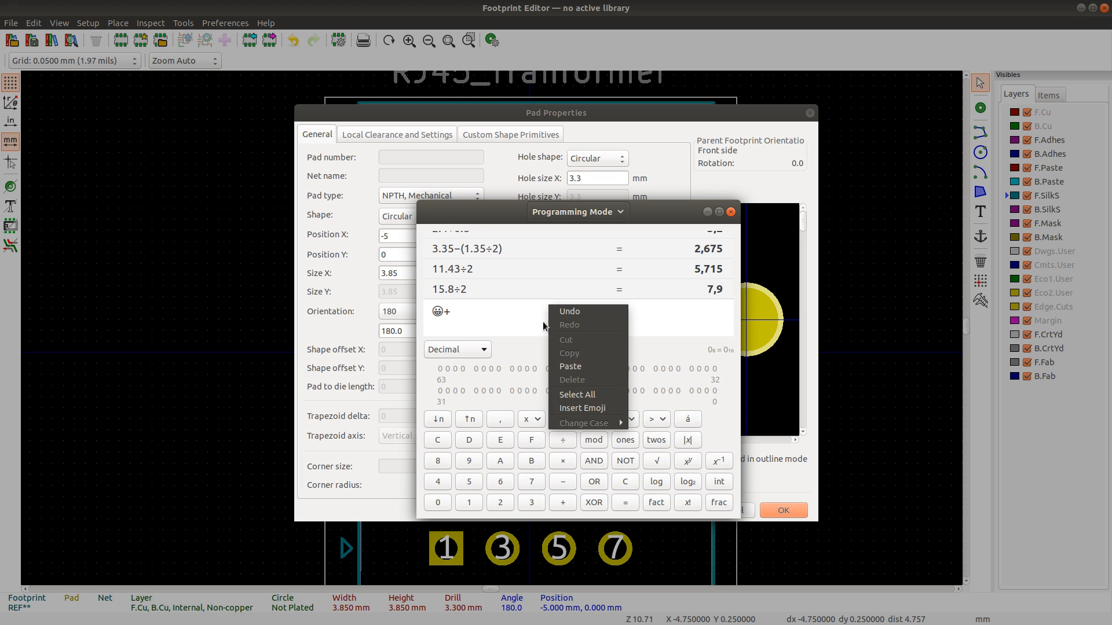
click(590, 409)
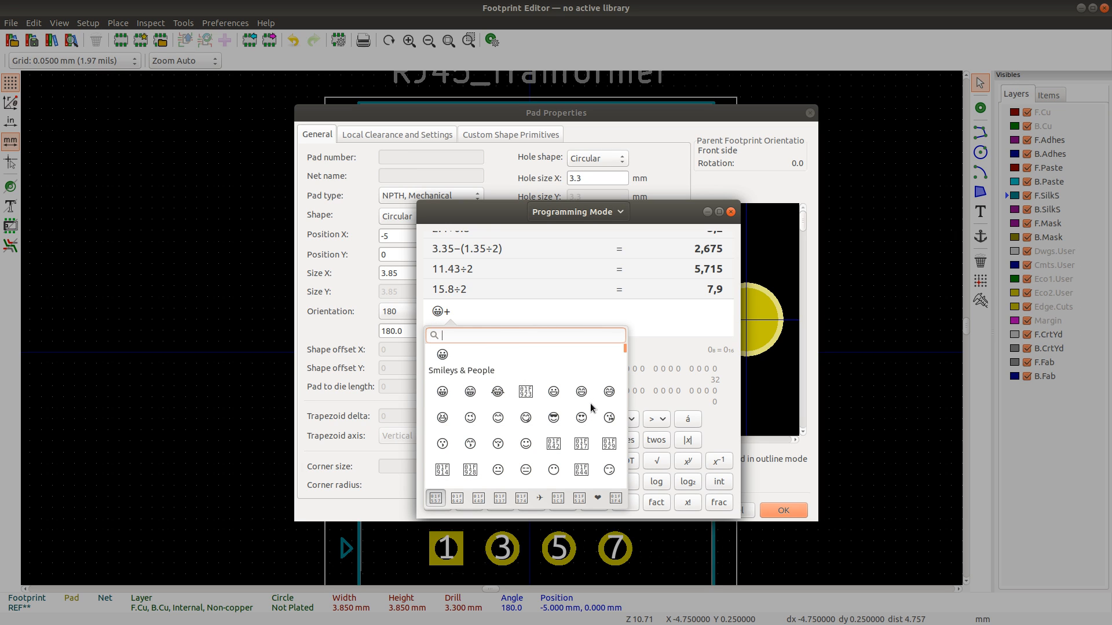
click(554, 418)
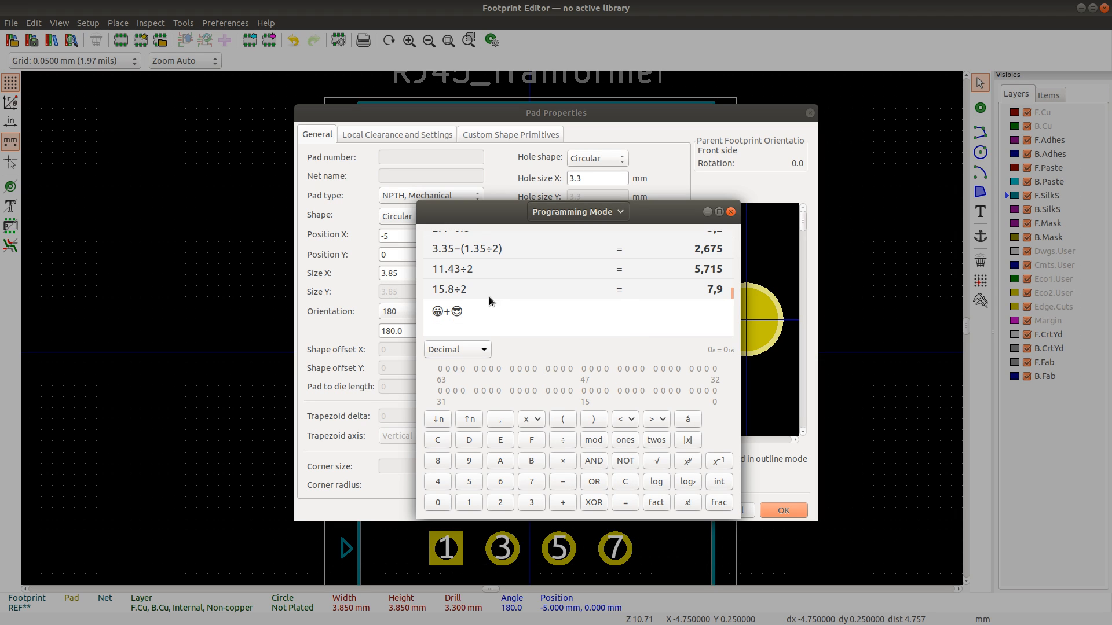
key(Return)
key(BackSpace)
key(BackSpace)
key(BackSpace)
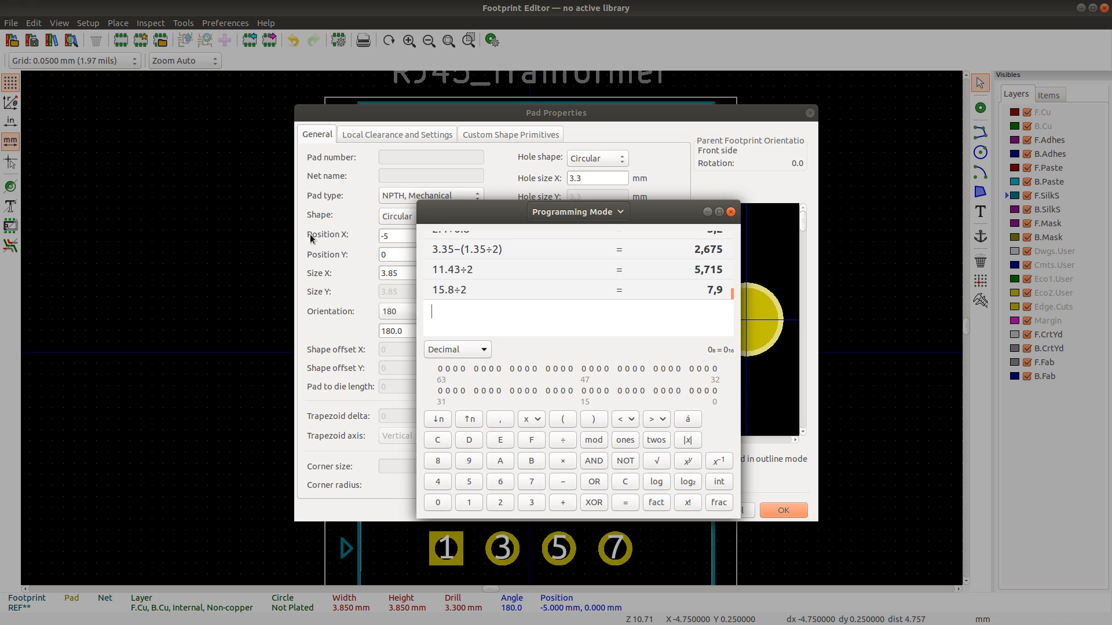
Step: Switch to the footprint editor and set the left mounting hole's X position to -5.715 mm
click(404, 235)
key(BackSpace)
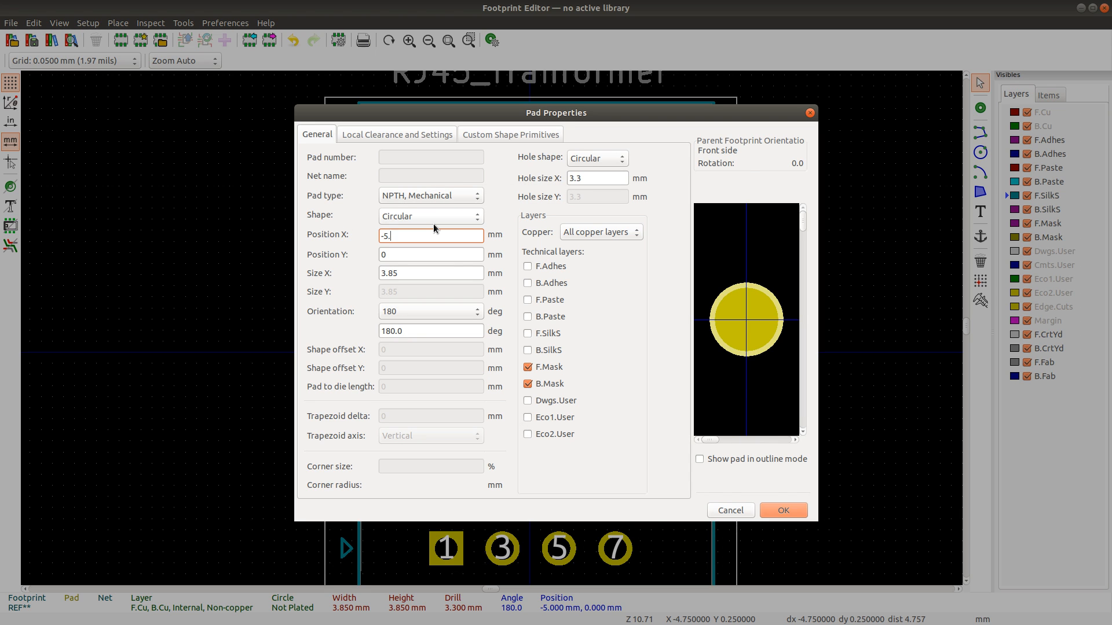
text(714)
key(Return)
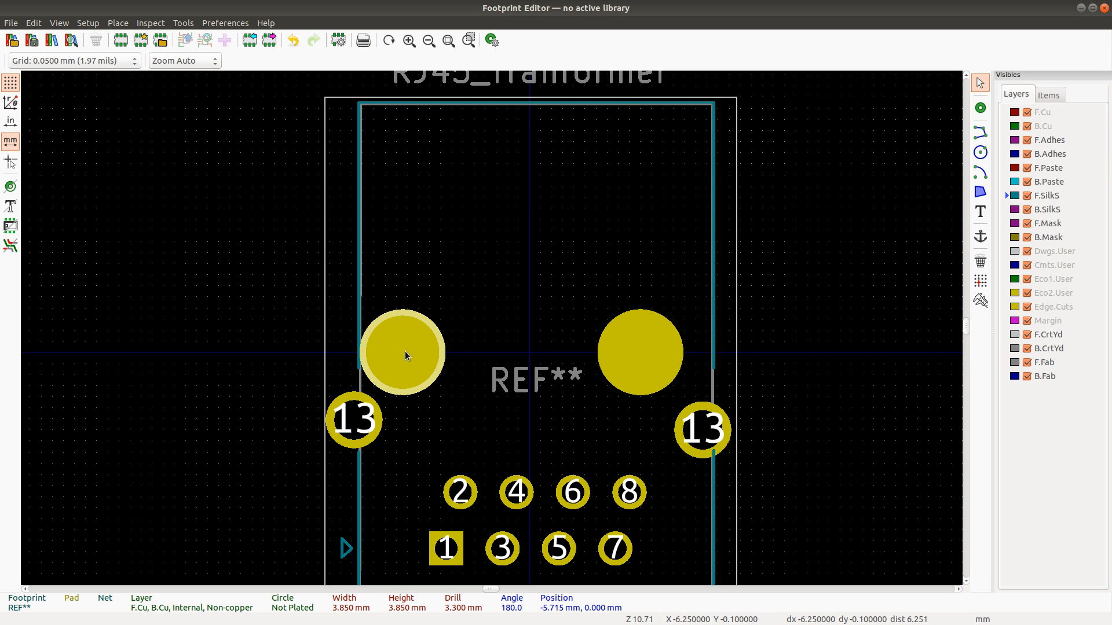
Step: Set the right mounting hole's X position to 5.715 mm
click(647, 357)
double_click(607, 352)
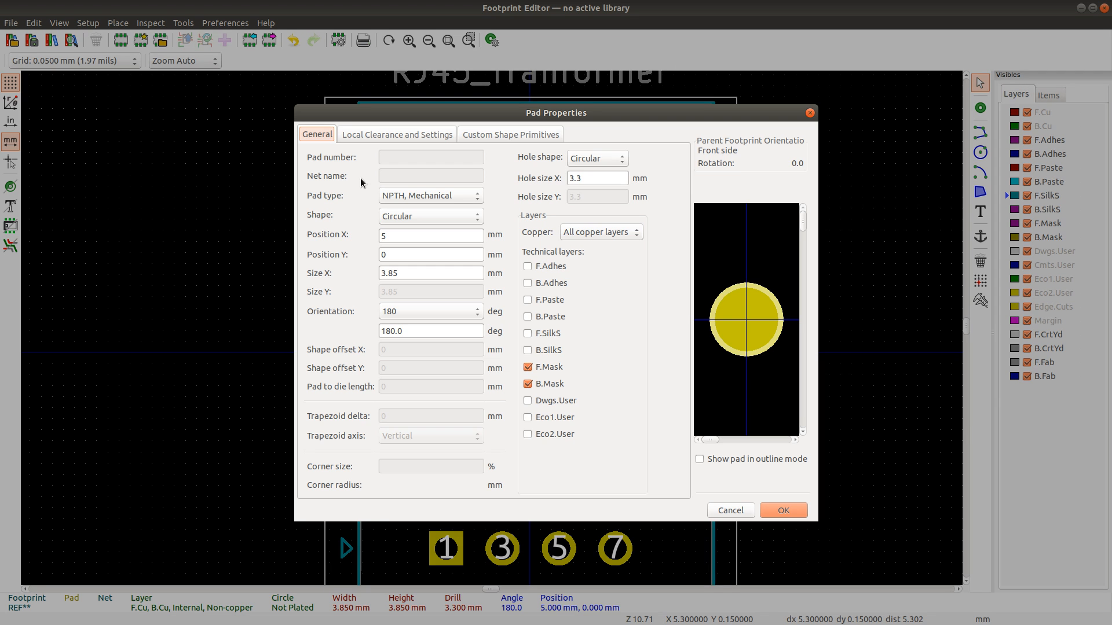
click(395, 240)
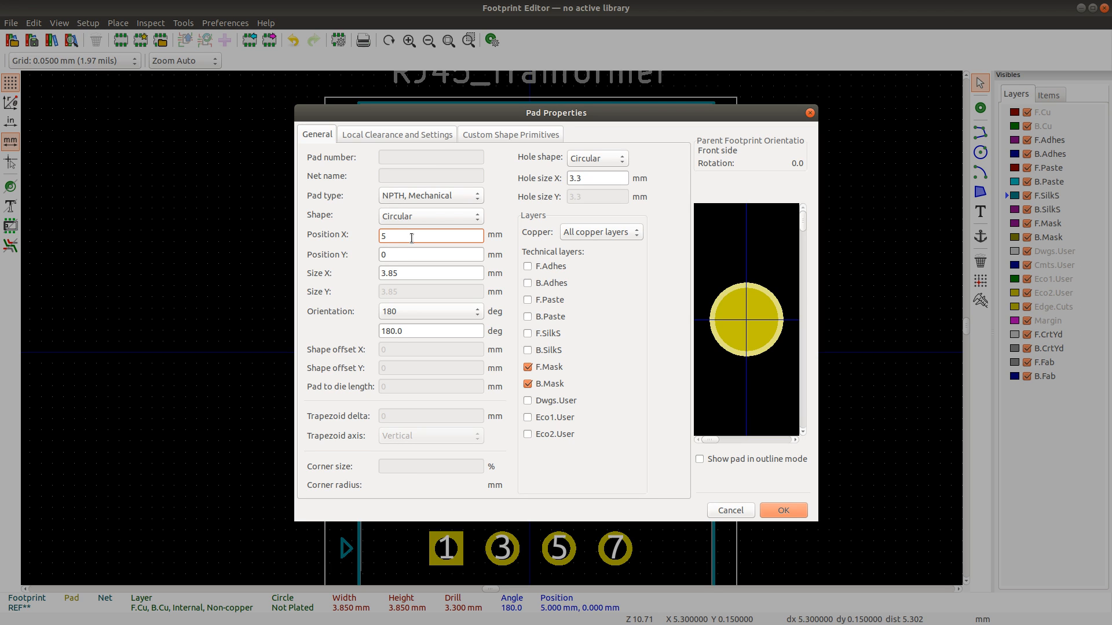
text(.715)
key(Return)
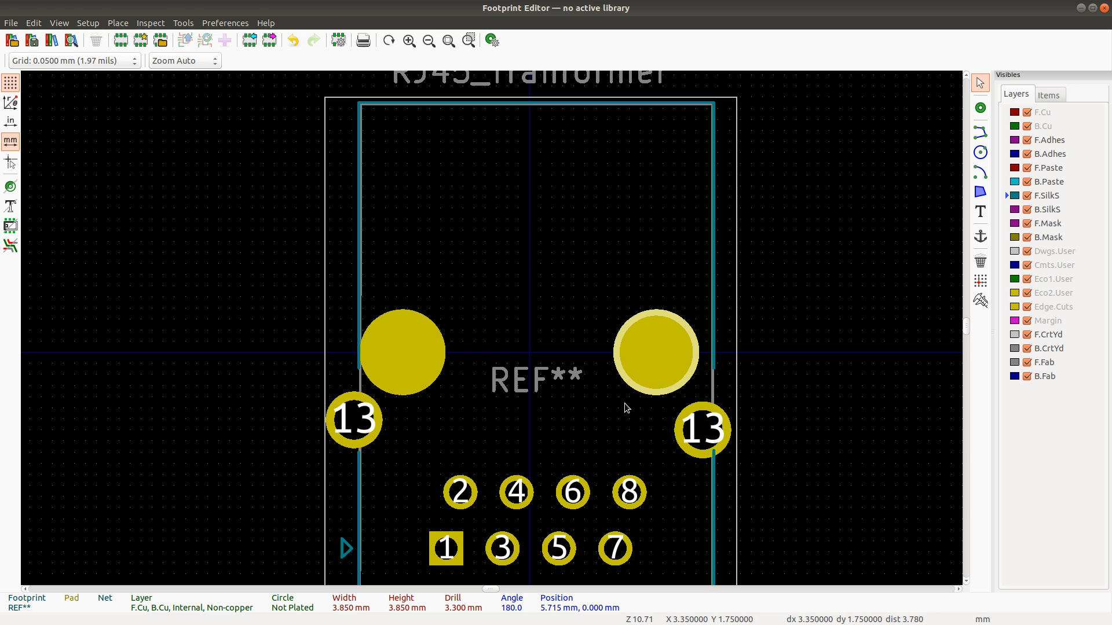
Step: Check the X position of the left pad 13 against the calculator history
click(366, 422)
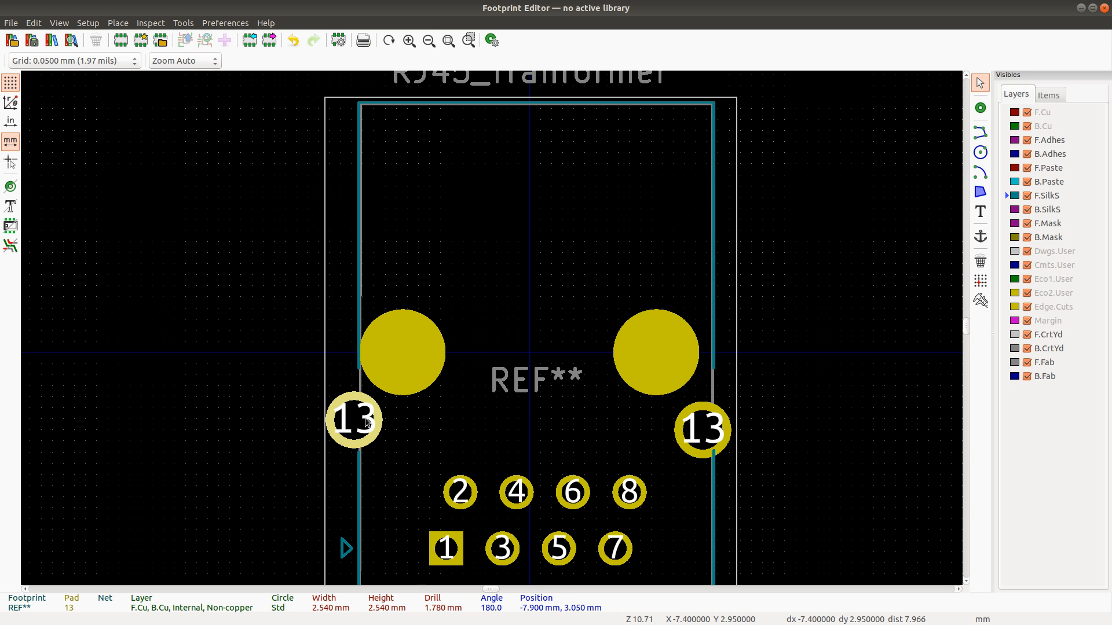
double_click(366, 421)
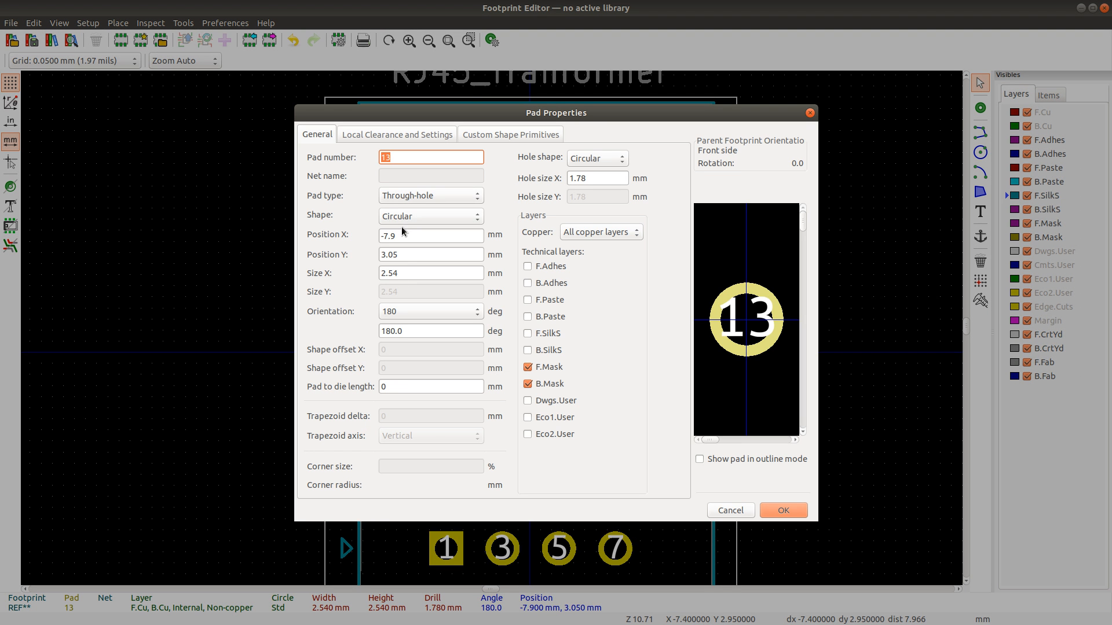
click(415, 237)
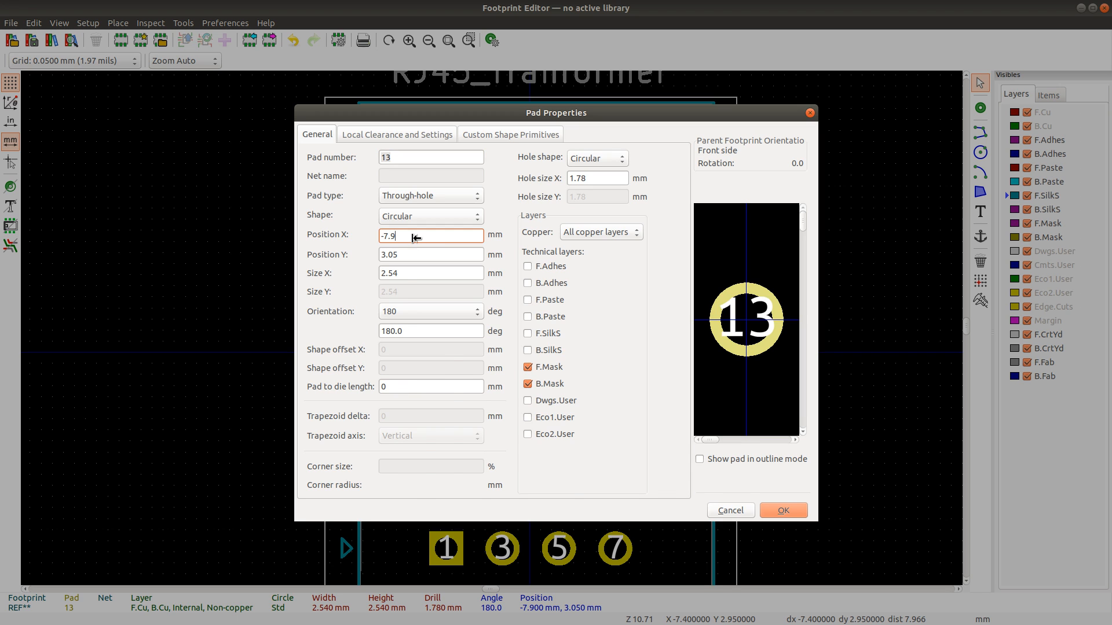
key(alt+Tab)
key(alt+Tab)
click(767, 508)
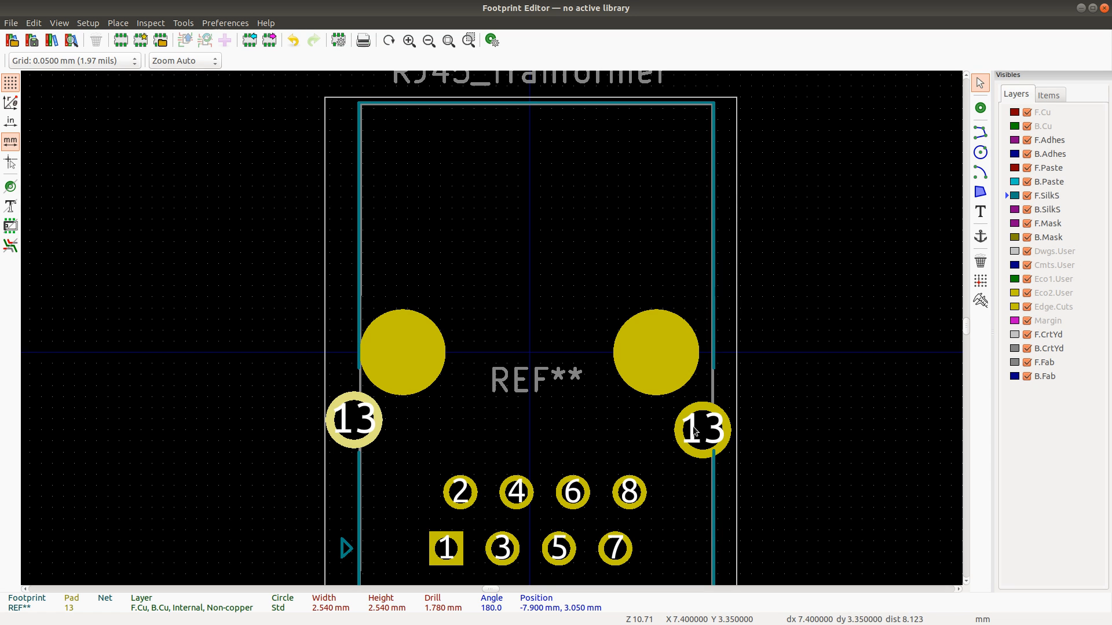
Step: Set the X position of the right pad 13 to 7.9 mm
click(694, 432)
double_click(695, 432)
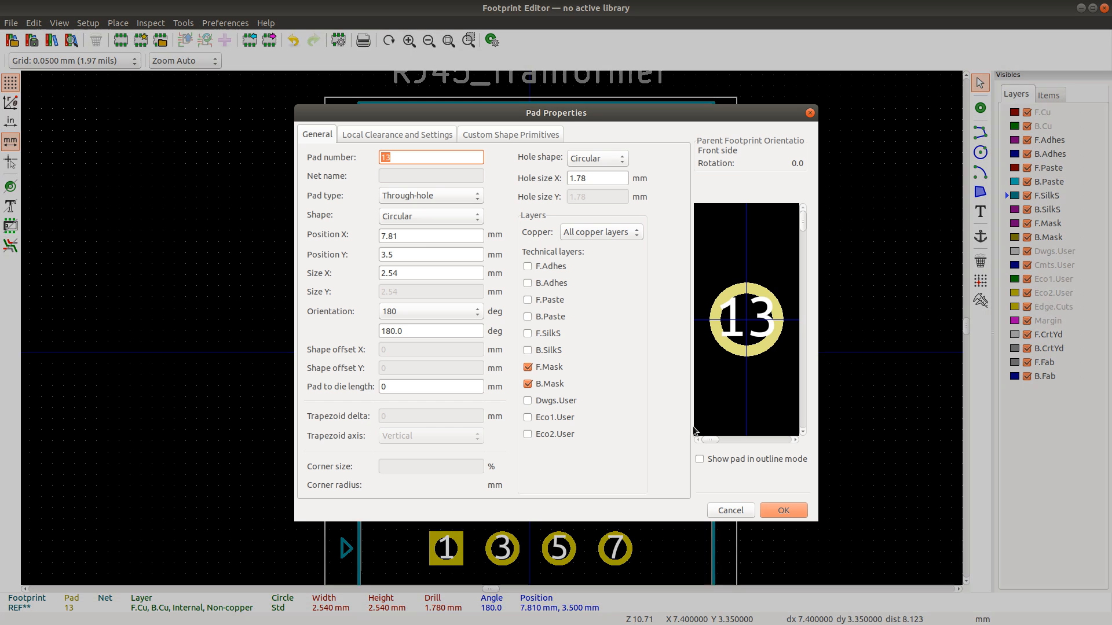
click(425, 238)
key(BackSpace)
key(BackSpace)
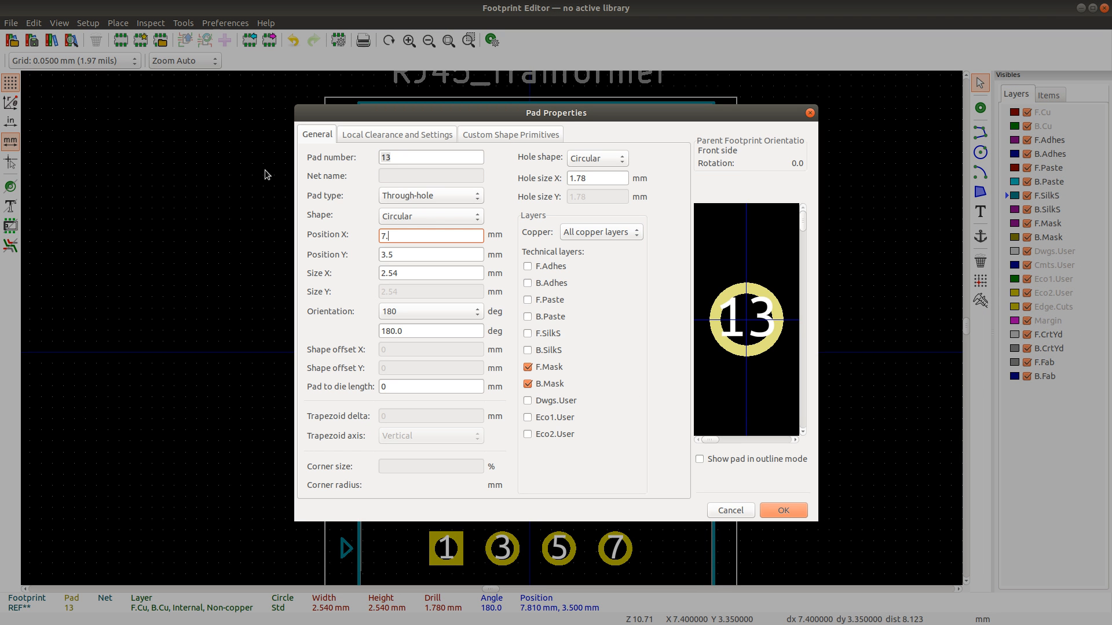
text(9)
key(Return)
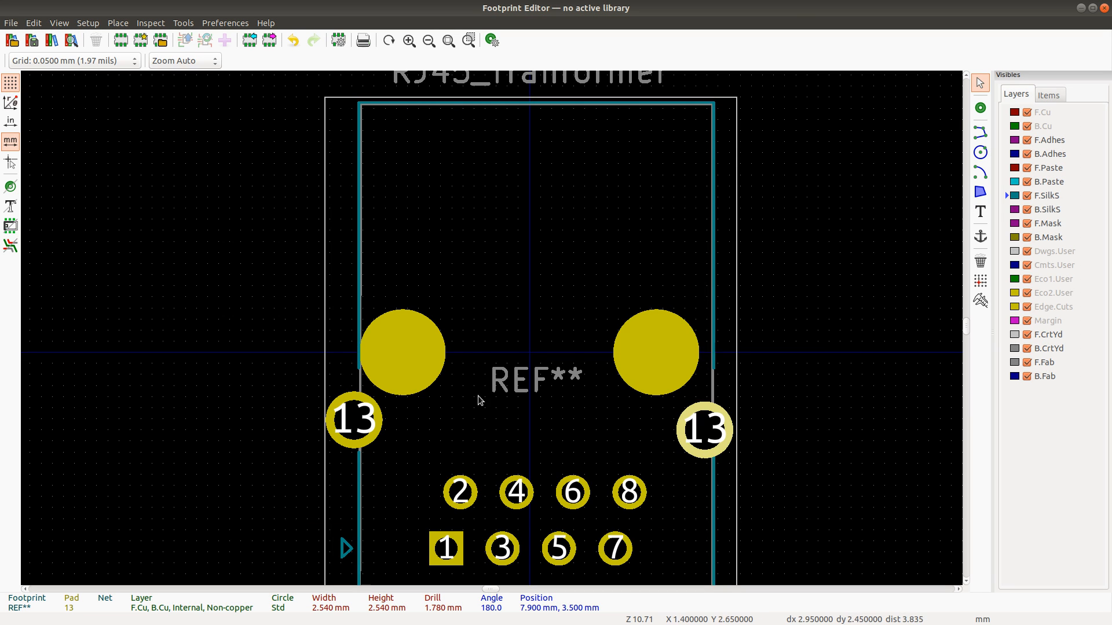
Step: Review the position and hole size in the right mounting hole's pad properties
click(672, 352)
key(e)
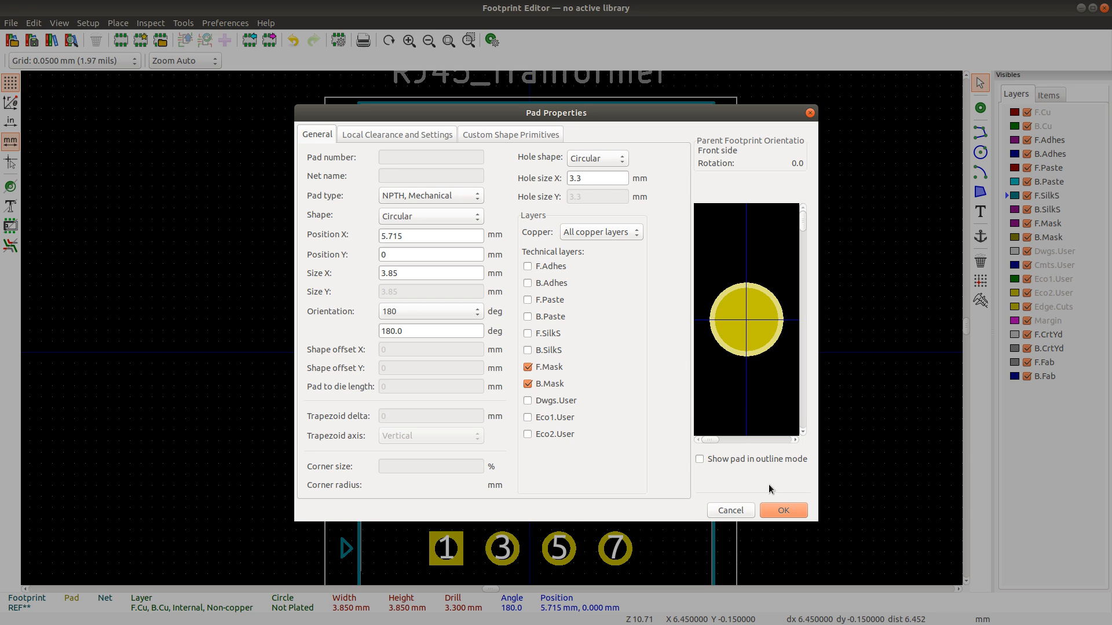
click(779, 506)
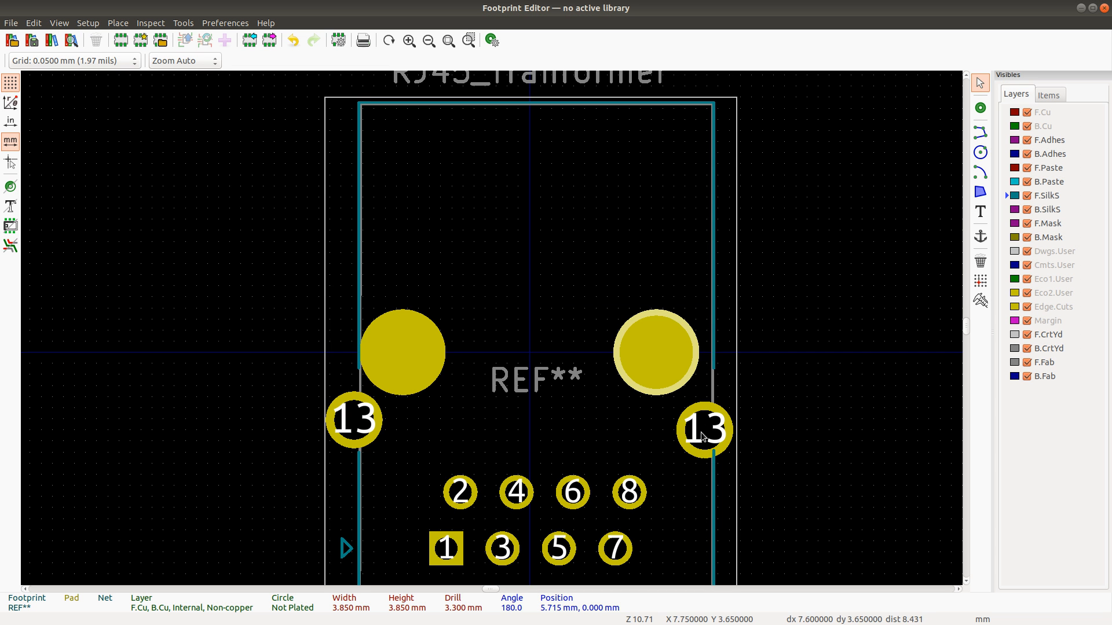
Step: Select the left pad 13 and compare its placement with the soldering dimensions in the connector datasheet in Firefox
click(355, 429)
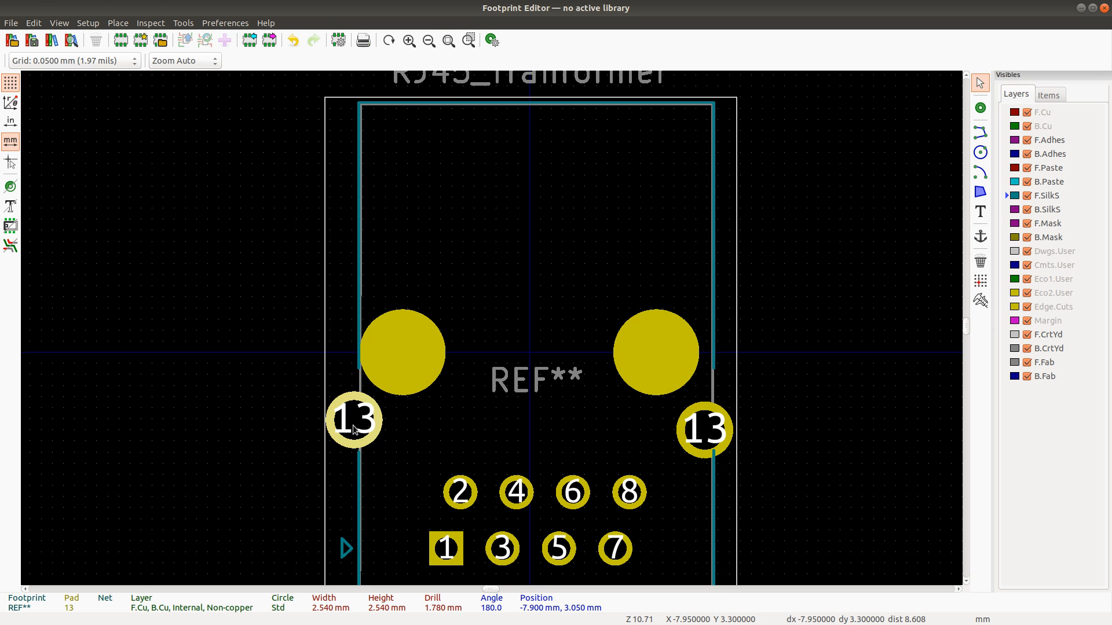
key(alt+Tab)
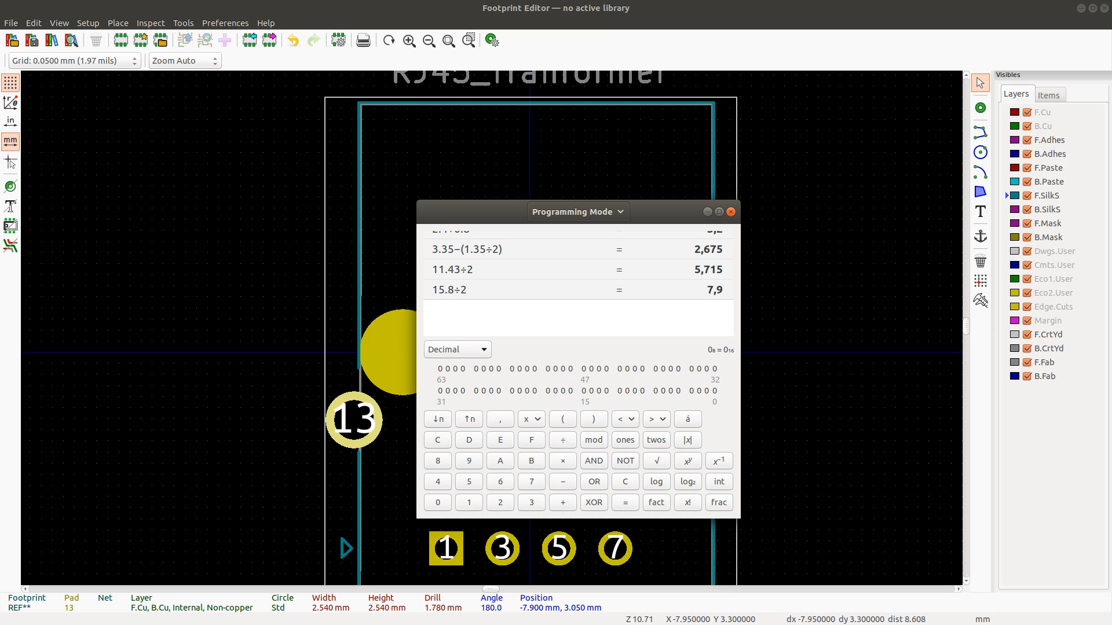
key(alt+Tab)
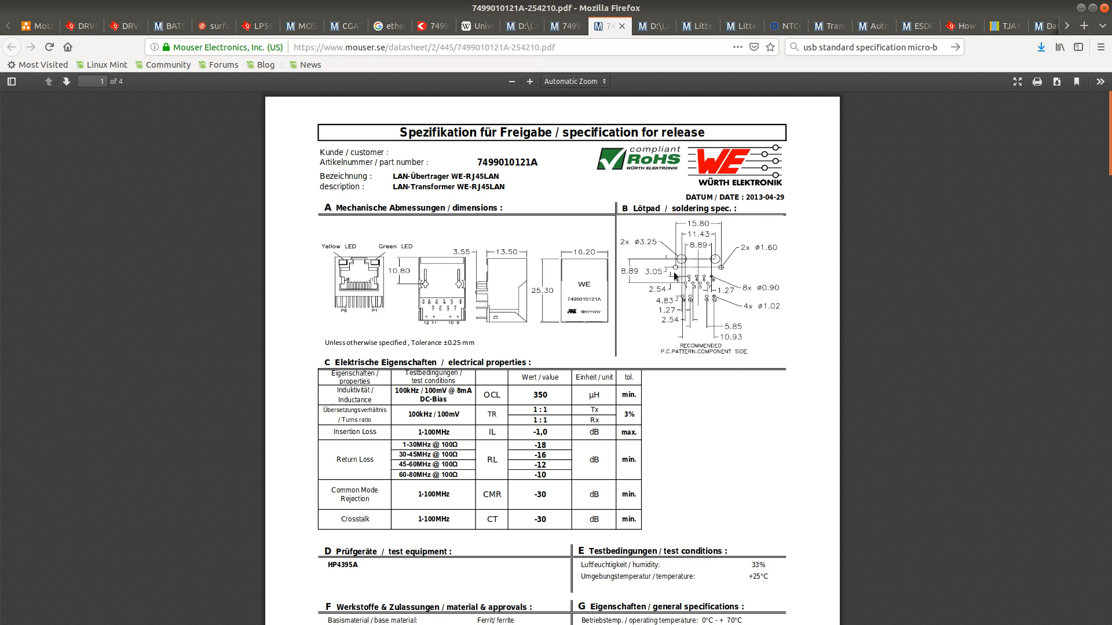
key(alt+Tab)
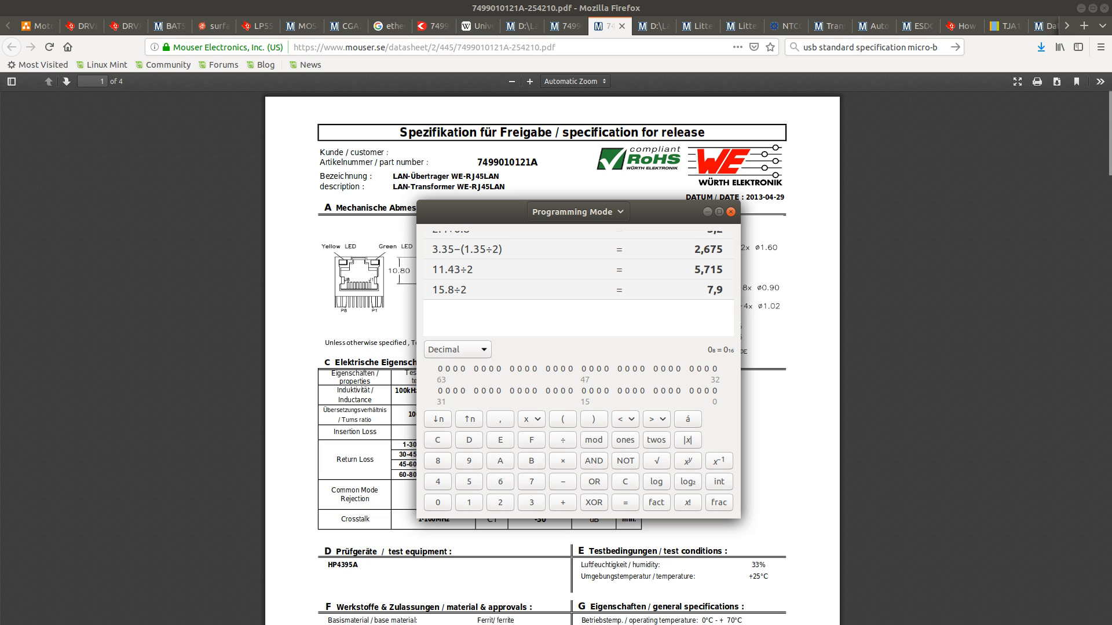
key(alt+Tab)
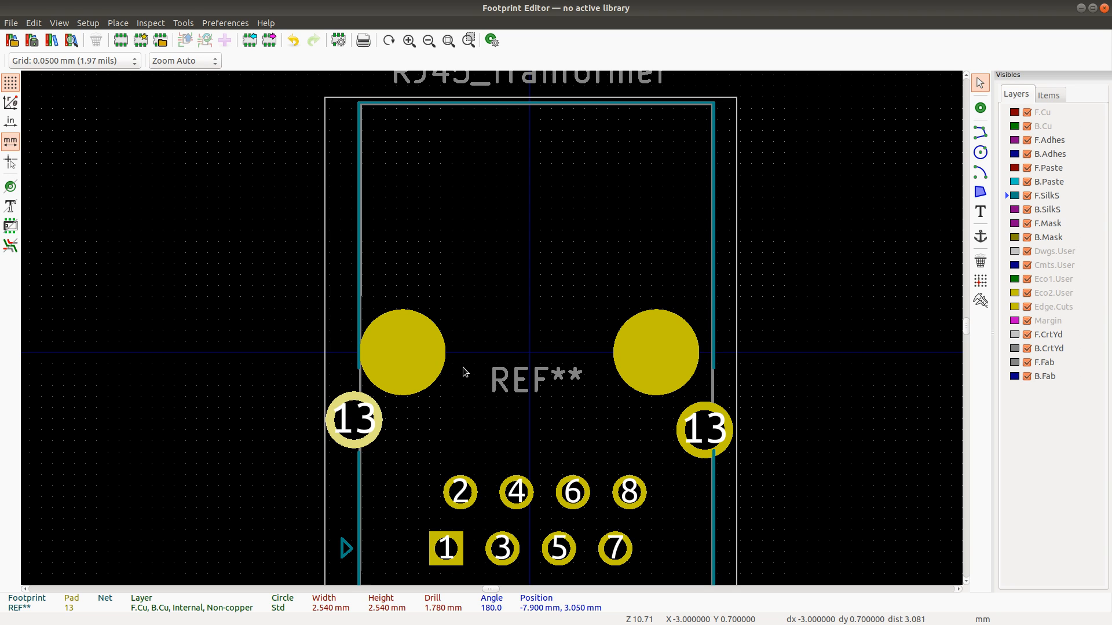
Step: Check the pad properties of both mounting holes and the left pad 13 against the datasheet dimensions
click(662, 363)
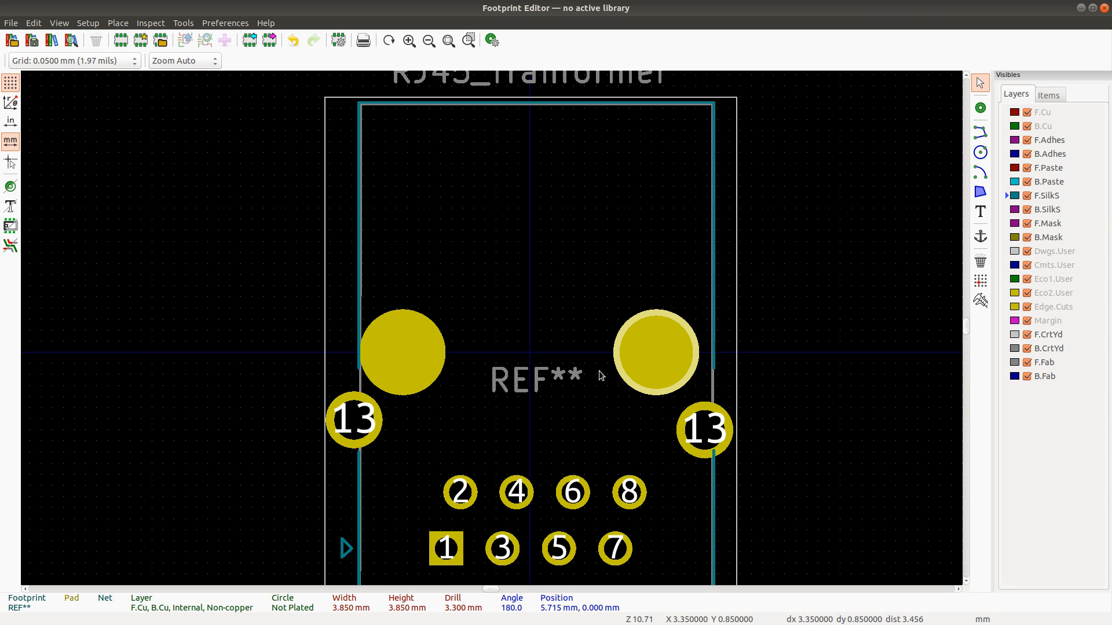
double_click(650, 354)
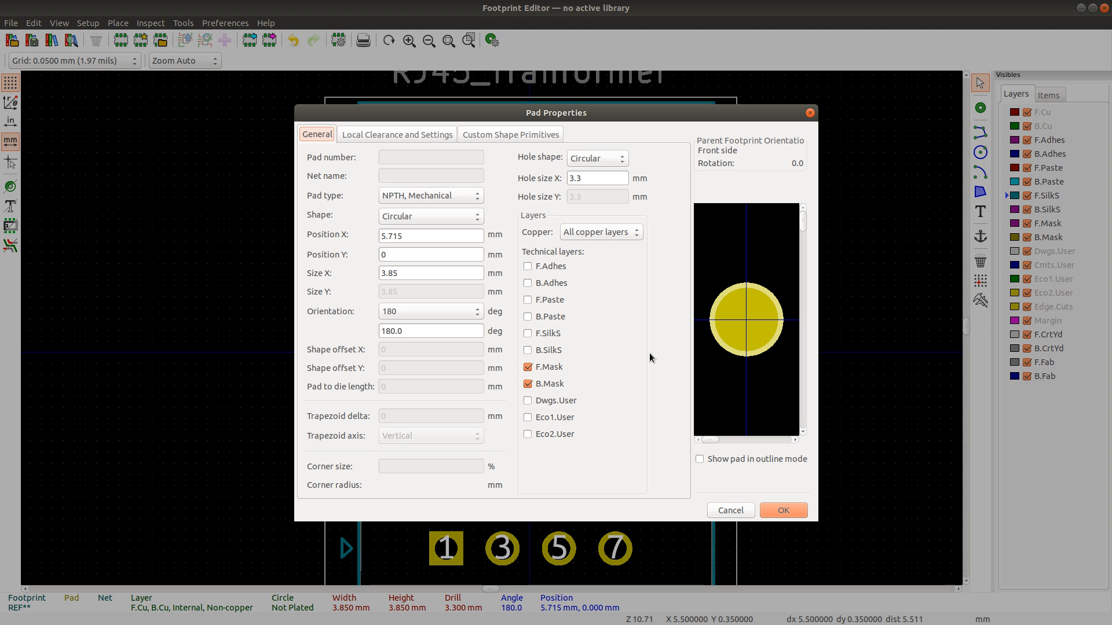
click(778, 512)
click(421, 352)
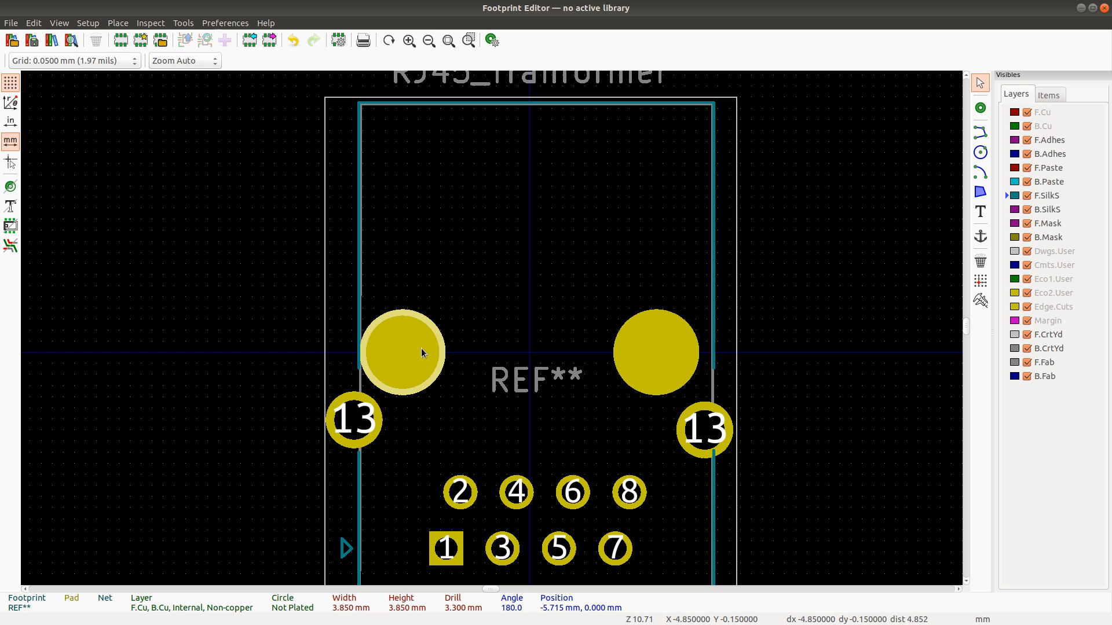
double_click(421, 352)
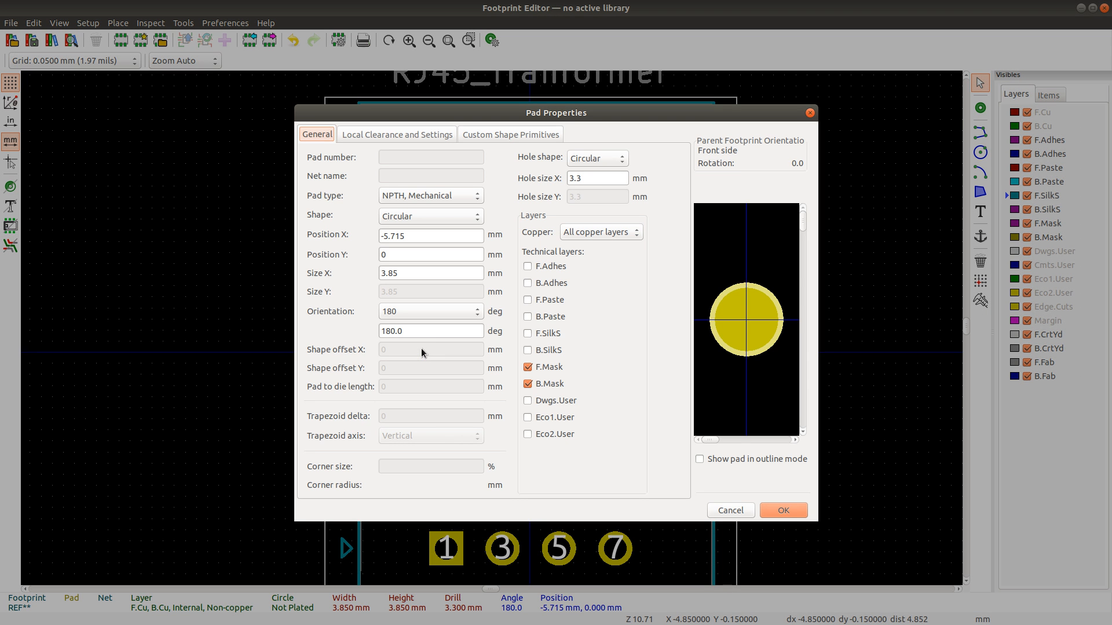
click(782, 511)
double_click(356, 422)
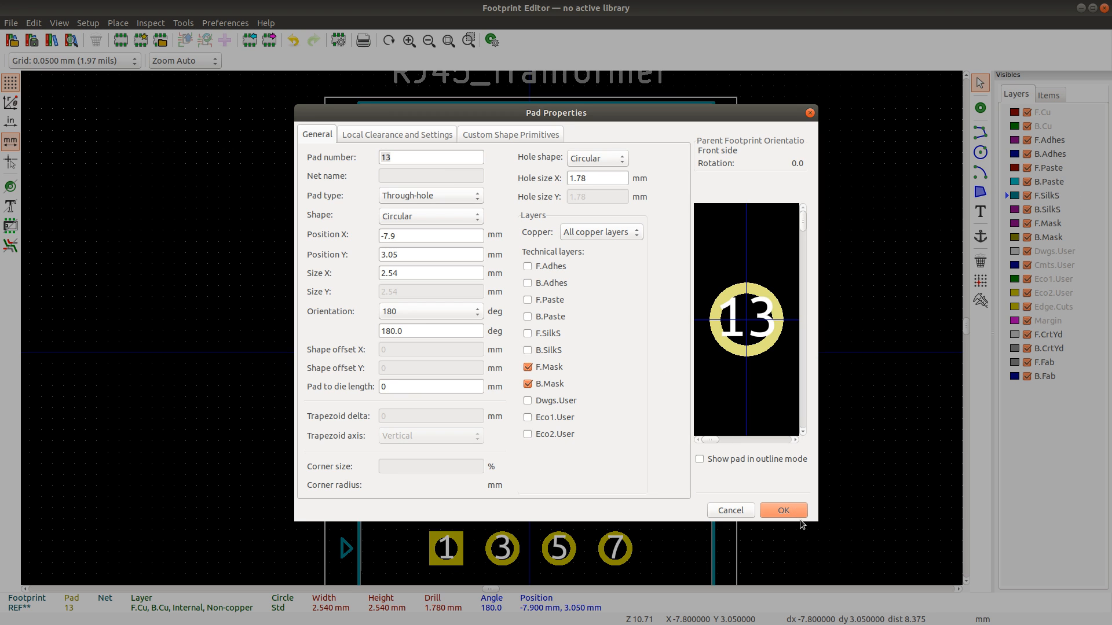
click(785, 510)
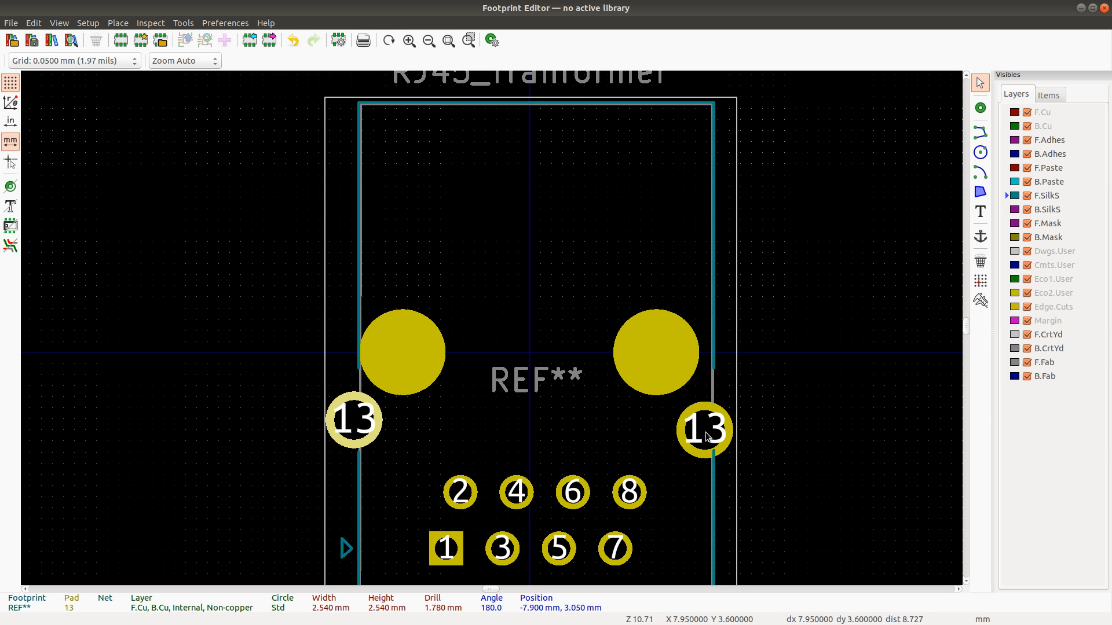
Step: Set the Y position of the right pad 13 to 3.05 mm
click(707, 435)
double_click(706, 435)
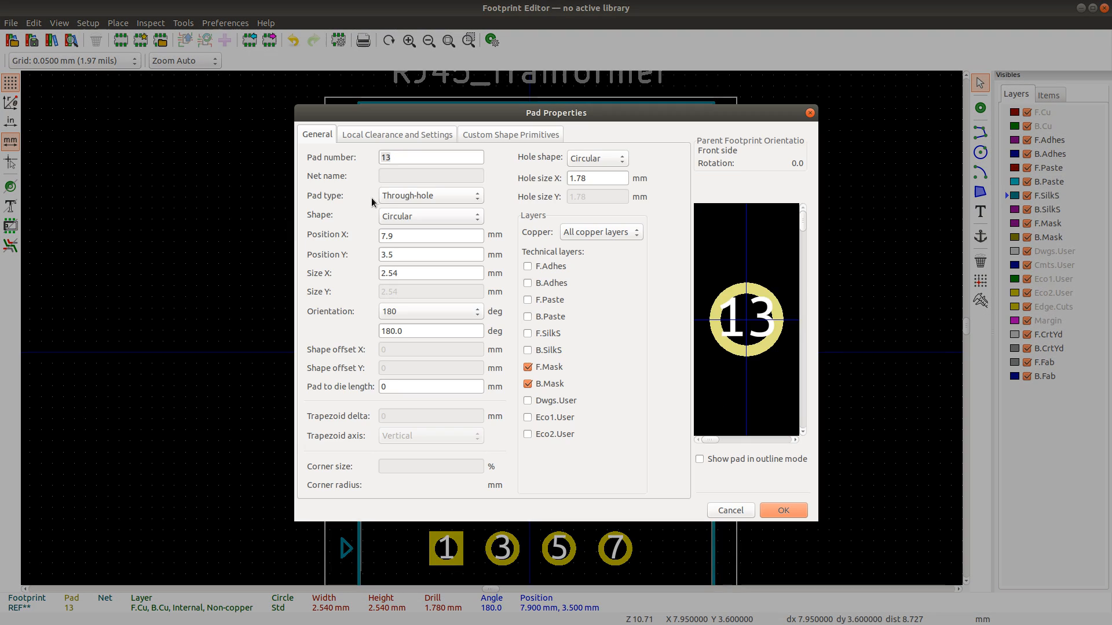
click(435, 257)
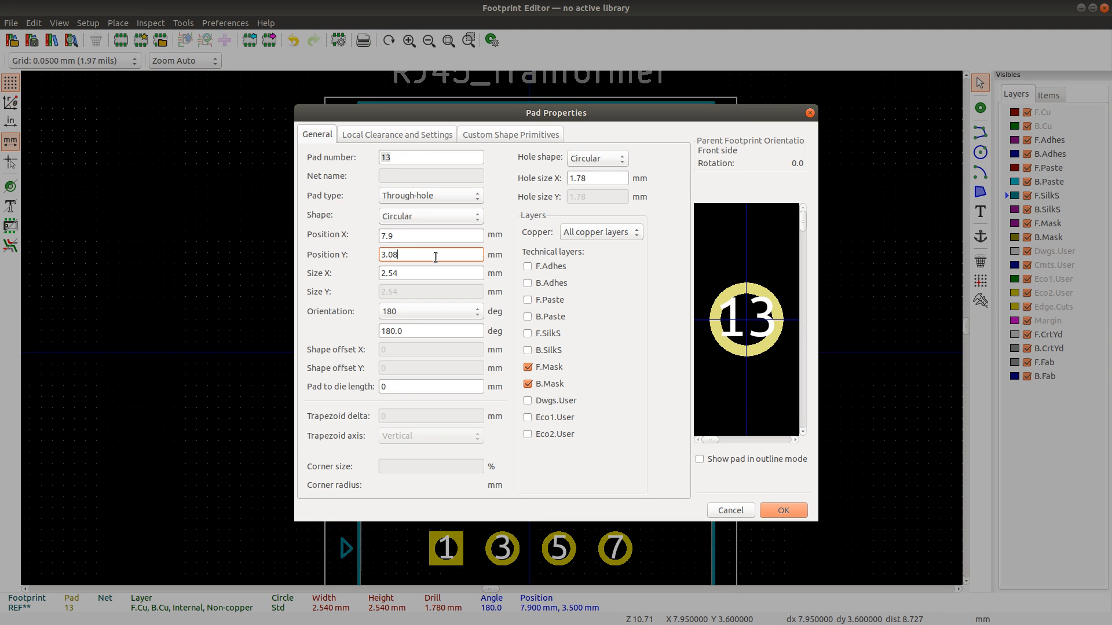
key(Return)
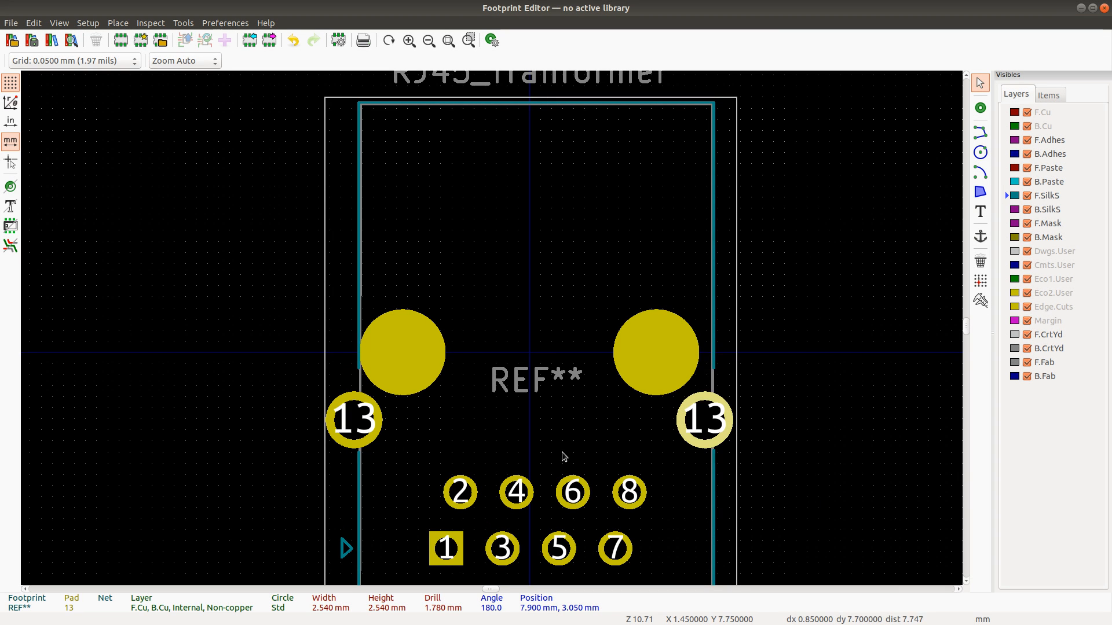
Step: Compare the signal and LED pad layout with the soldering dimensions in the connector datasheet in Firefox
key(alt+Tab)
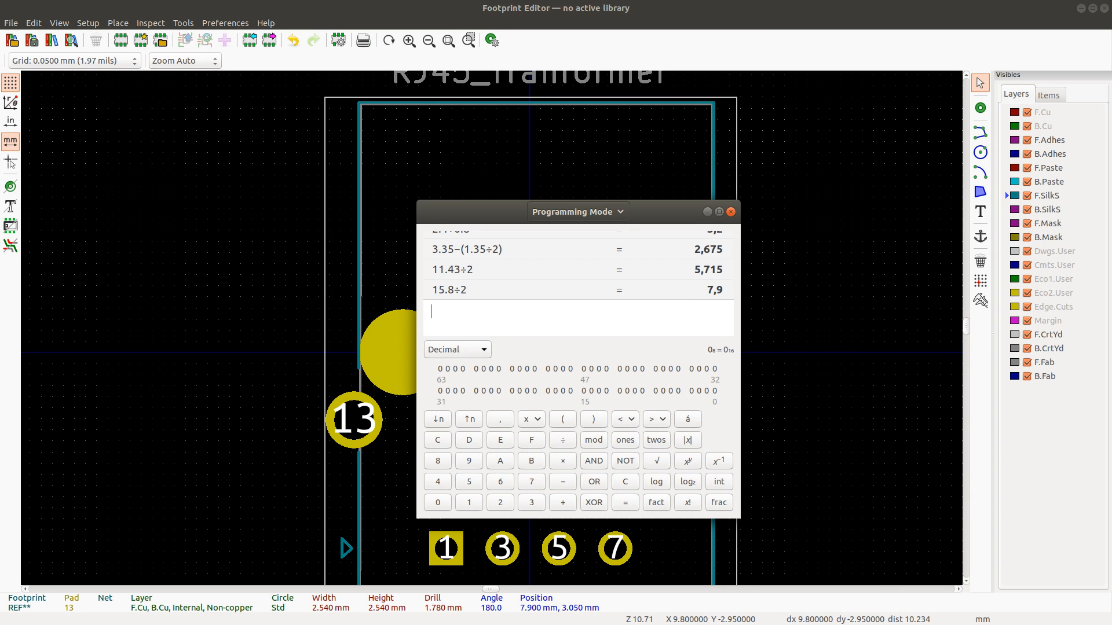
key(alt+Tab)
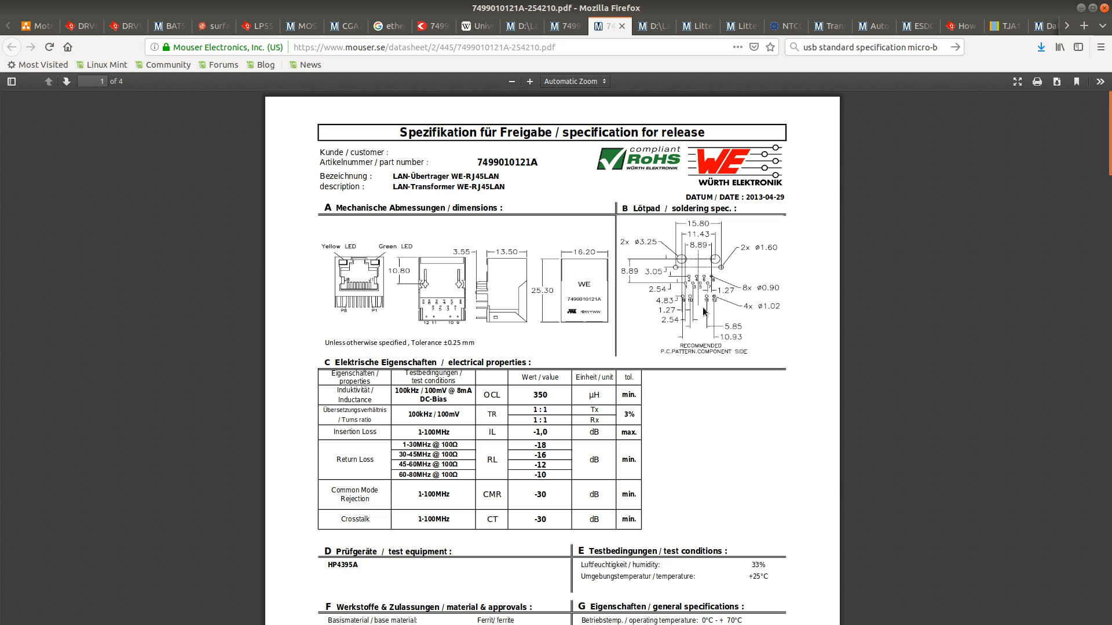
key(alt+Tab)
click(907, 328)
key(alt+Tab)
scroll(471, 453, down, 3)
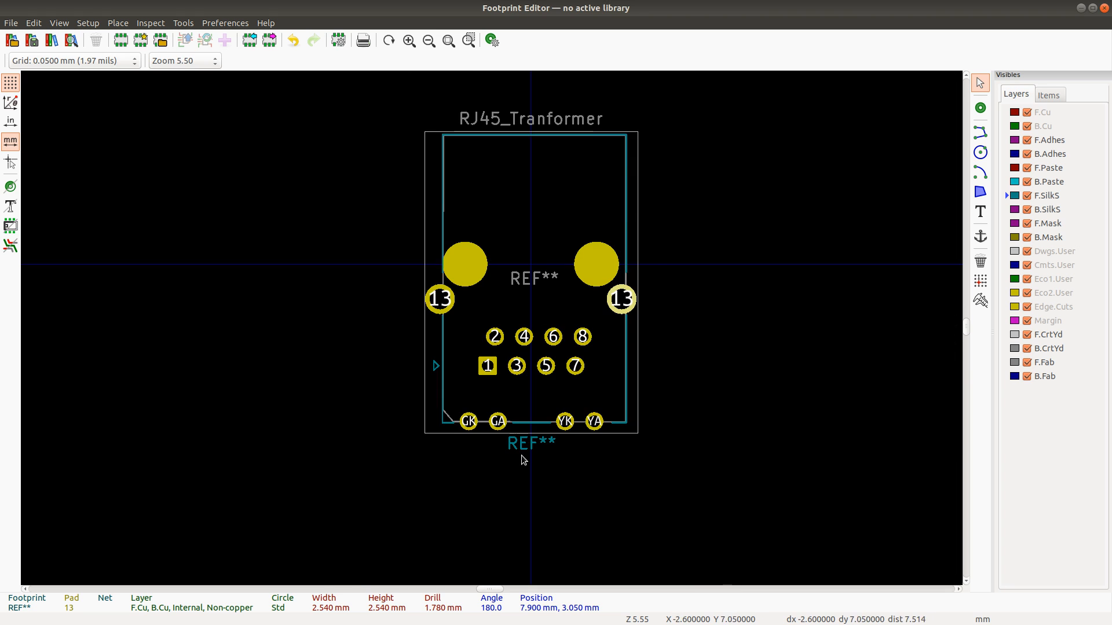
scroll(493, 330, up, 1)
scroll(493, 330, up, 3)
scroll(481, 188, down, 1)
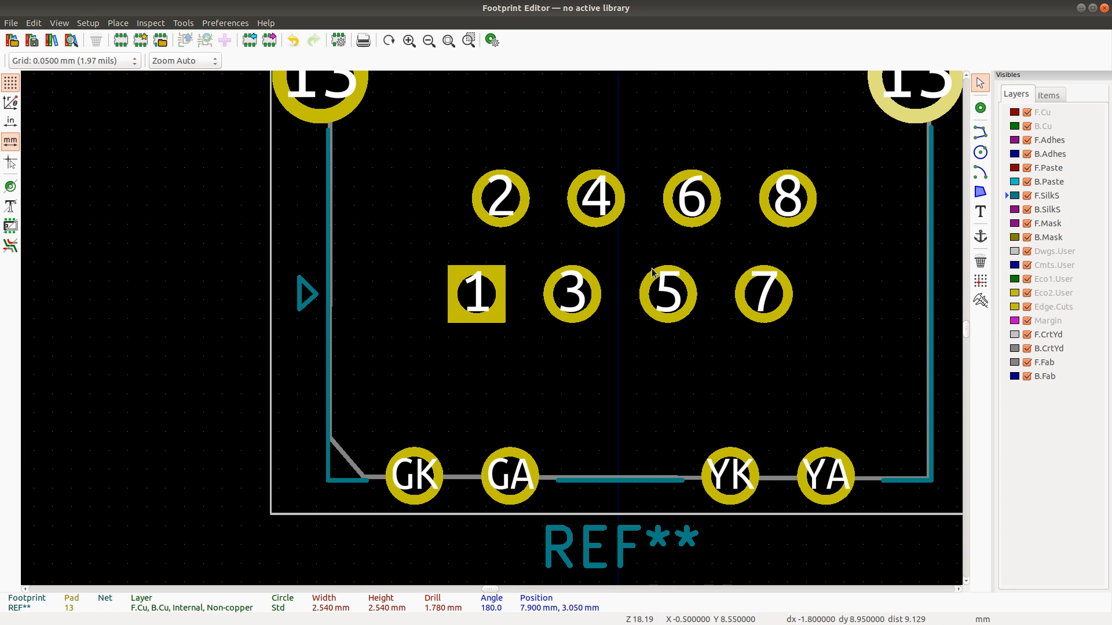
key(alt+Tab)
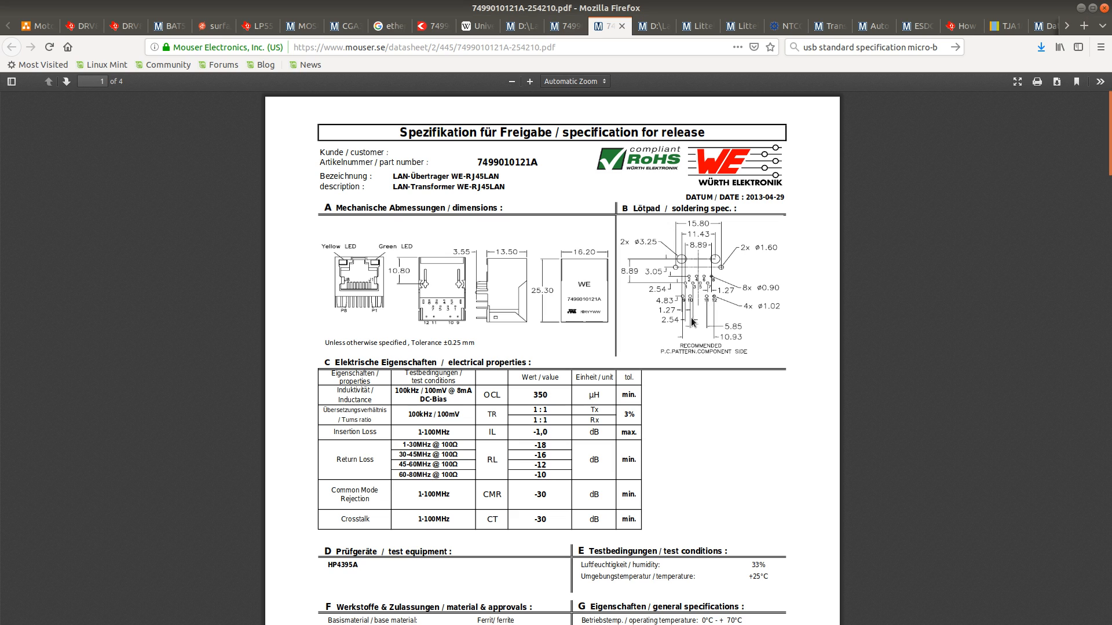
key(alt+Tab)
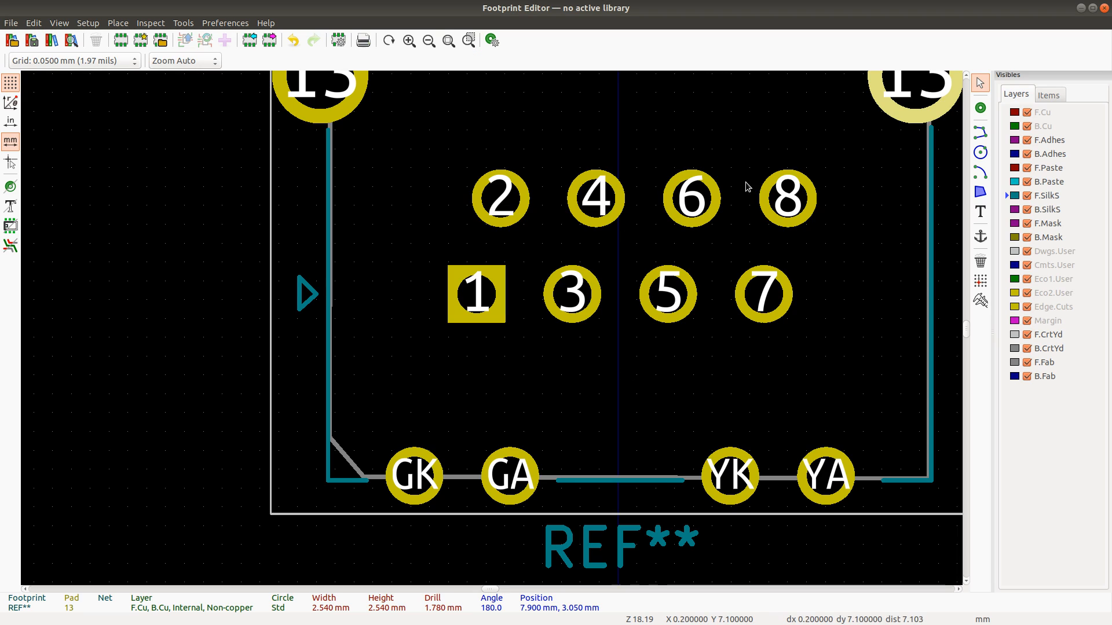
Step: Check the LED pin numbering in the datasheet and renumber pad GK as 9
click(412, 488)
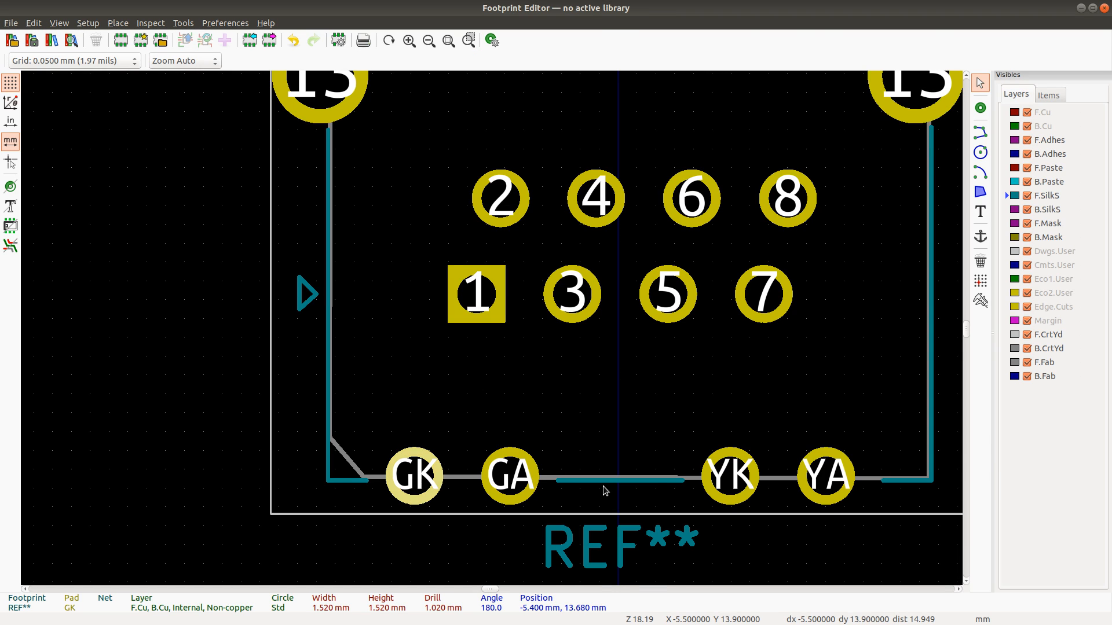
key(alt+Tab)
key(alt+Tab)
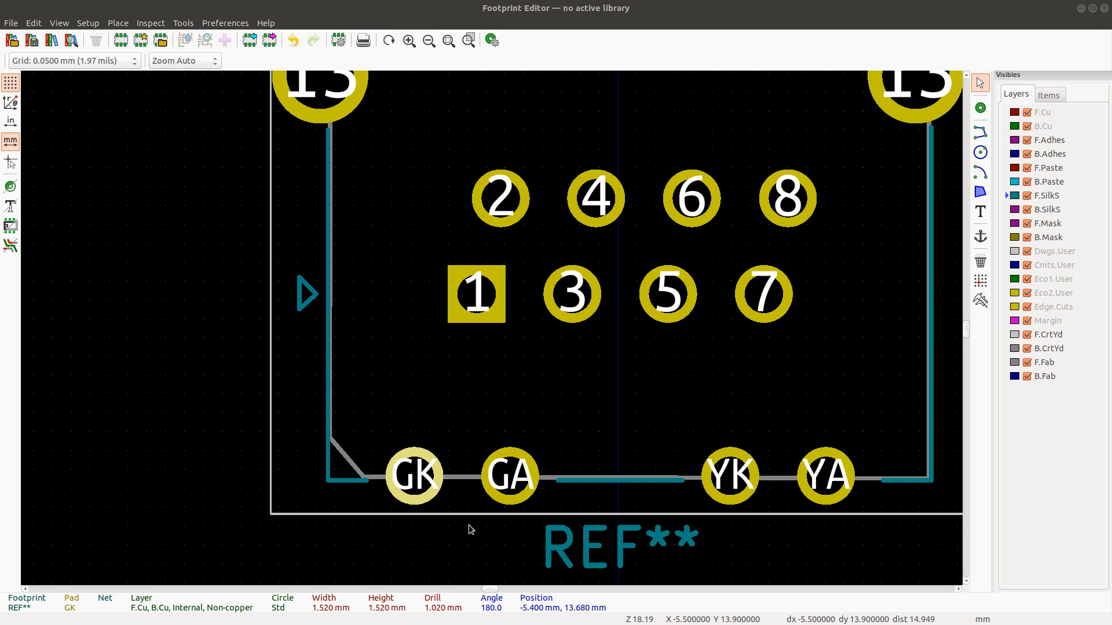
key(e)
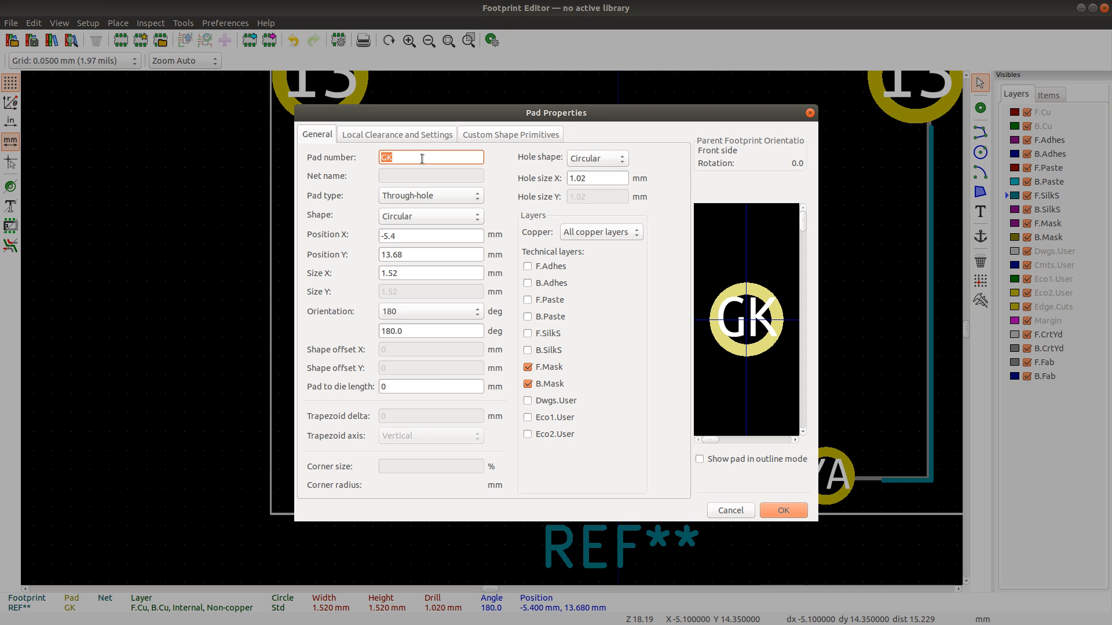
text(9)
key(Return)
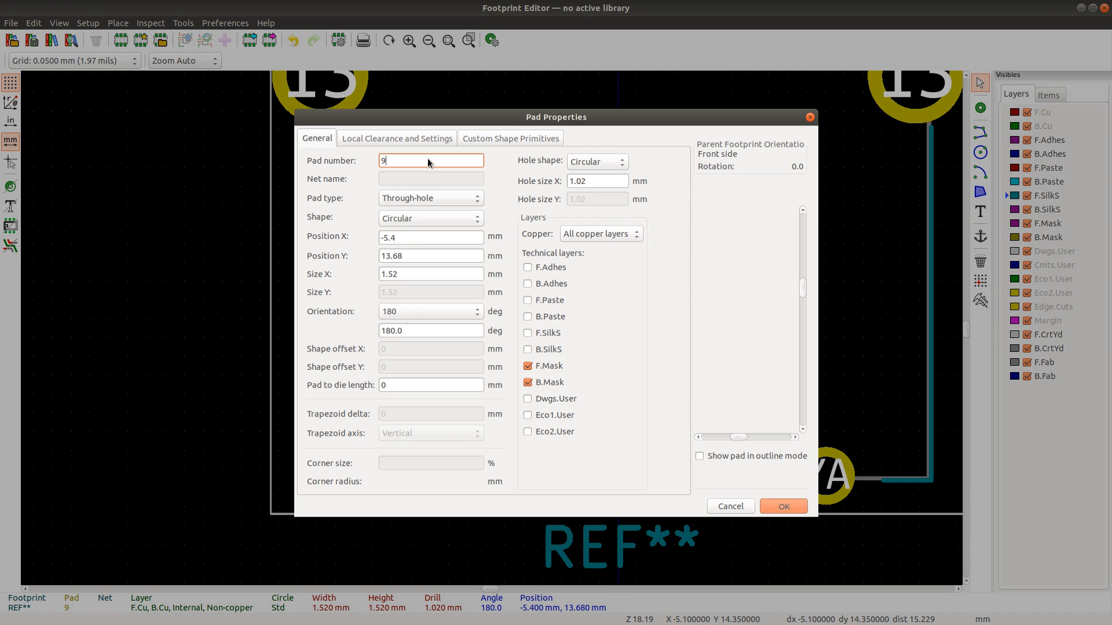
Step: Renumber pad GA as 10
click(514, 500)
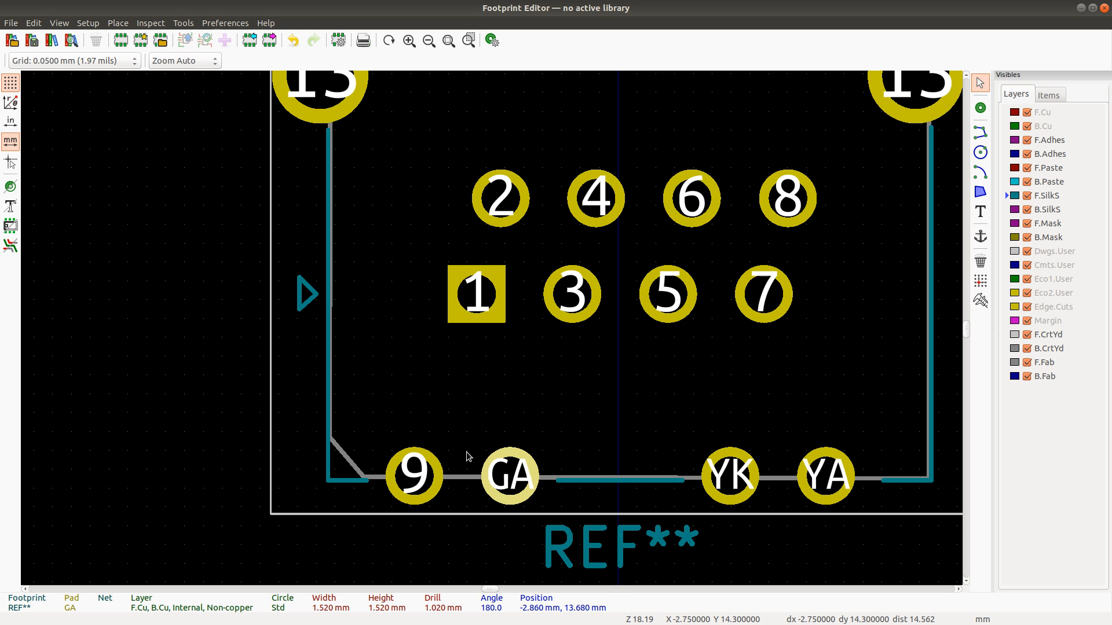
text(e)
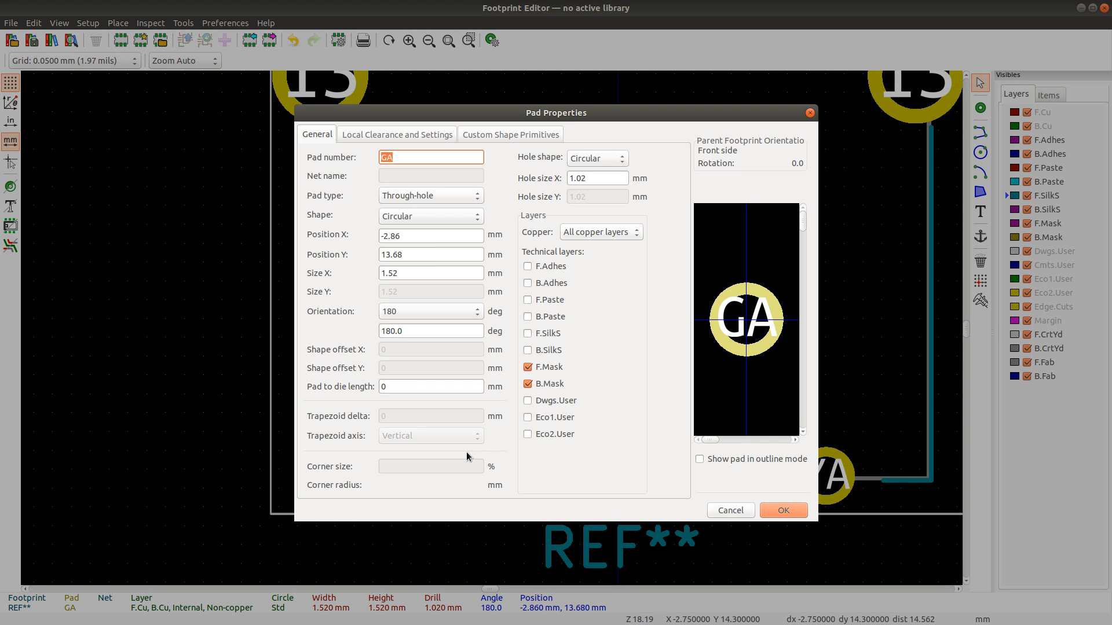
text(10)
key(Return)
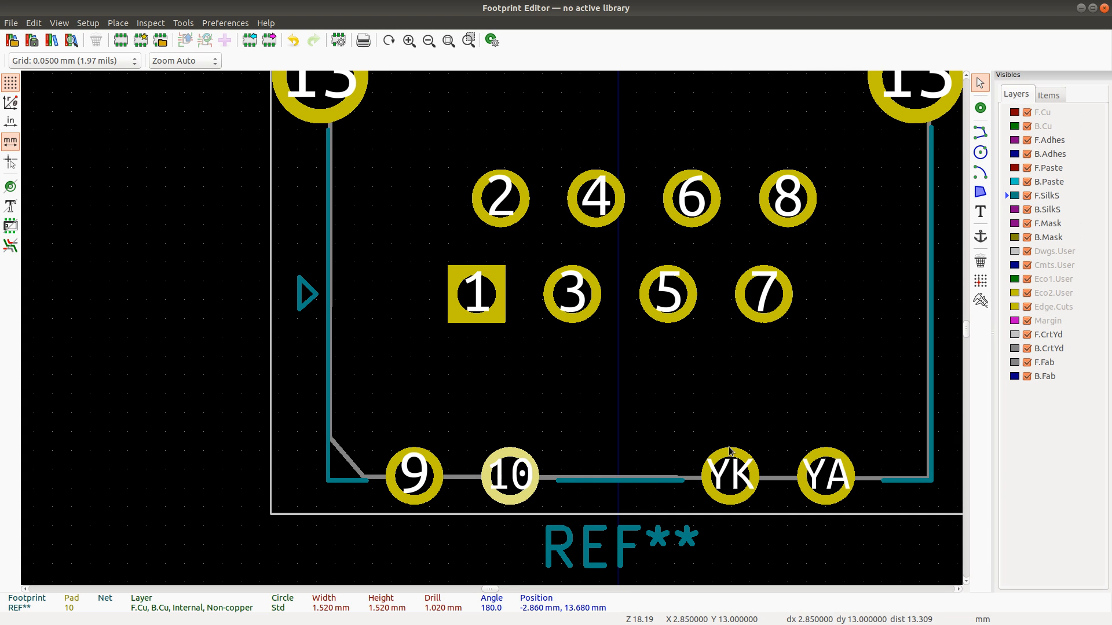
Step: Renumber pad YK as 11, choosing the pad rather than the overlapping F.Fab line
click(732, 474)
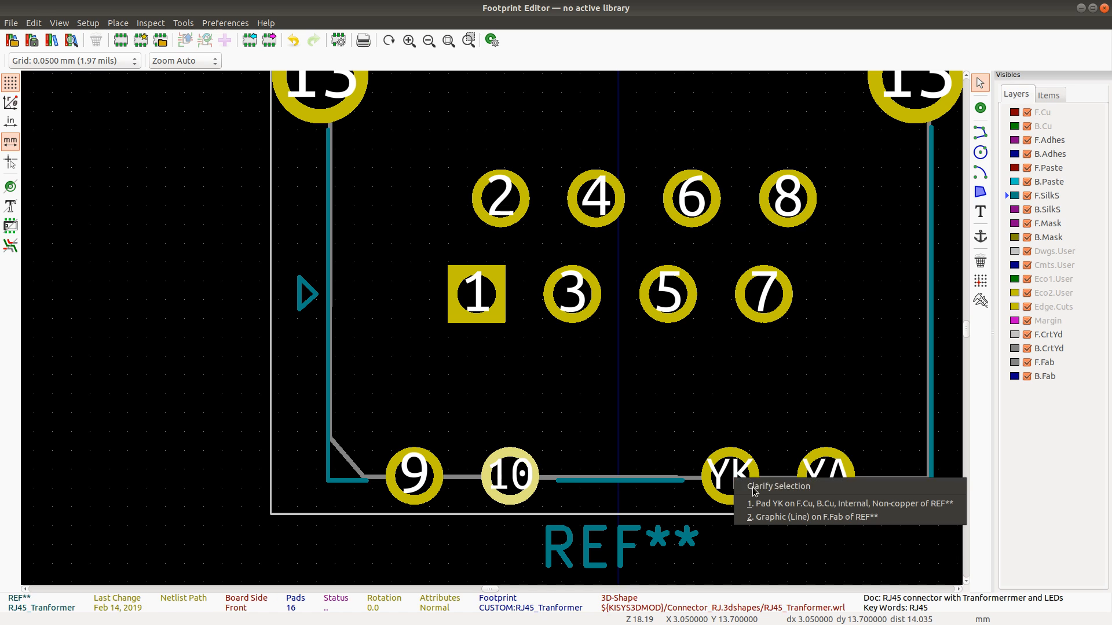
click(788, 503)
text(e)
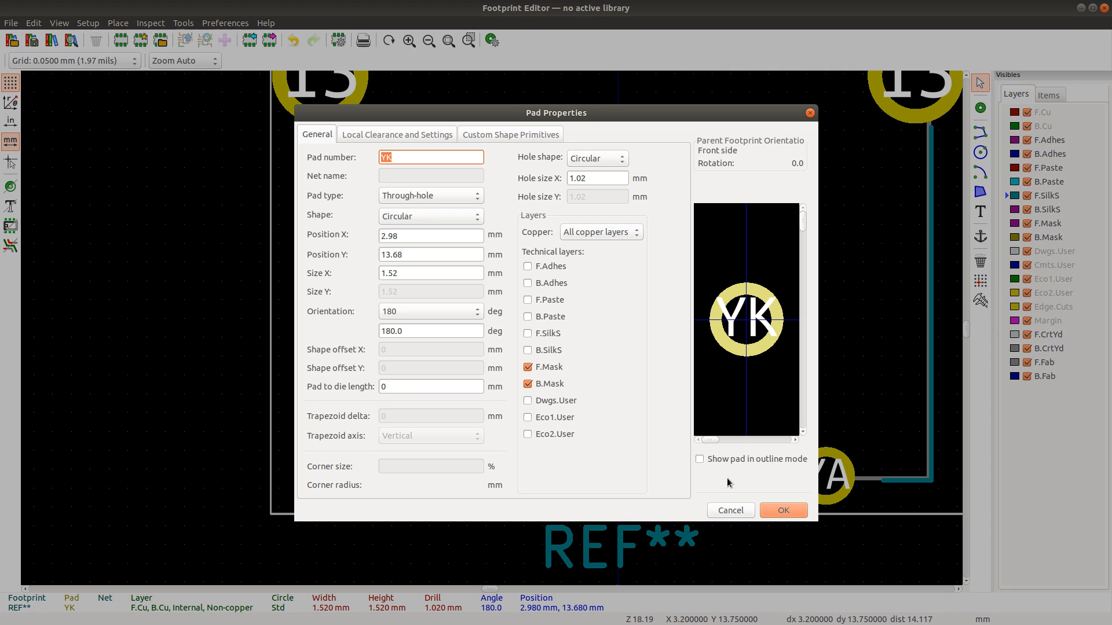
text(11)
key(Return)
Step: Renumber pad YA as 12
click(827, 464)
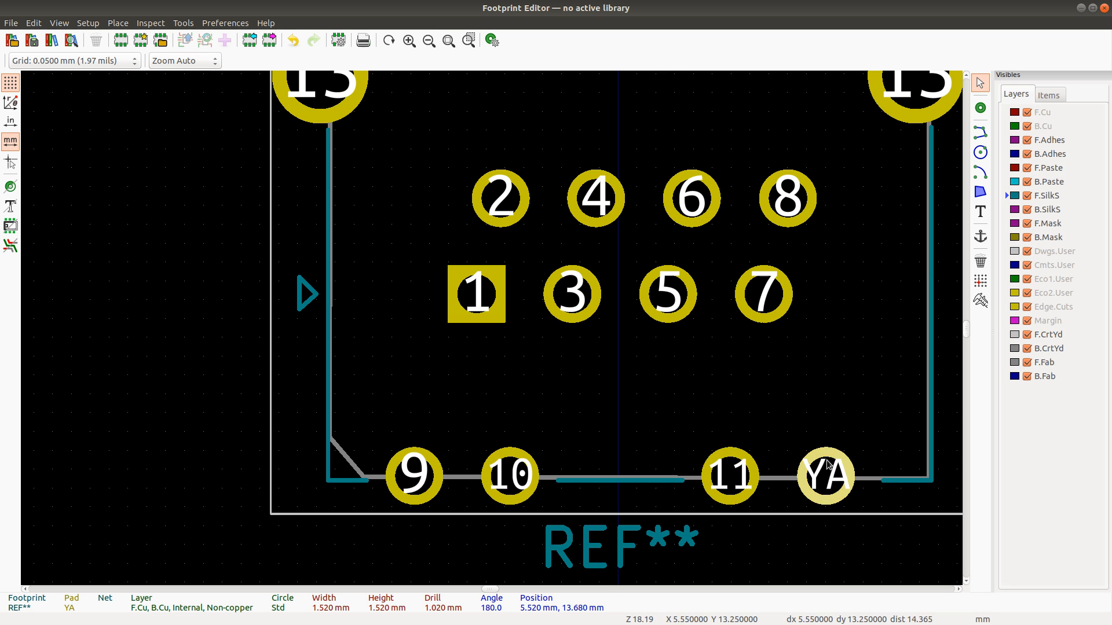
text(e1)
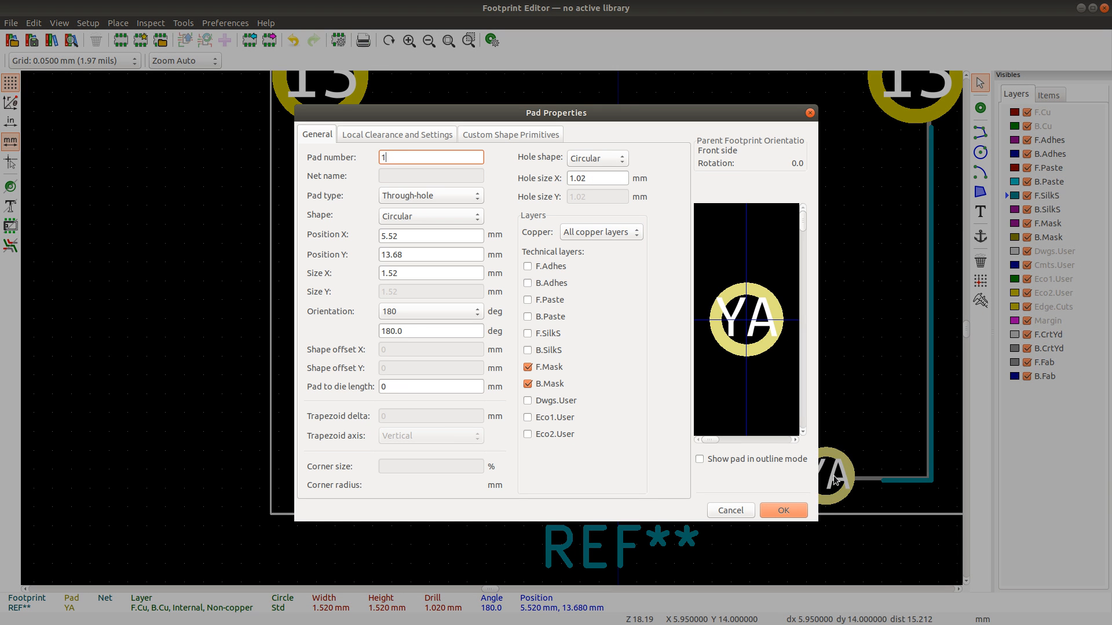
text(2)
click(783, 510)
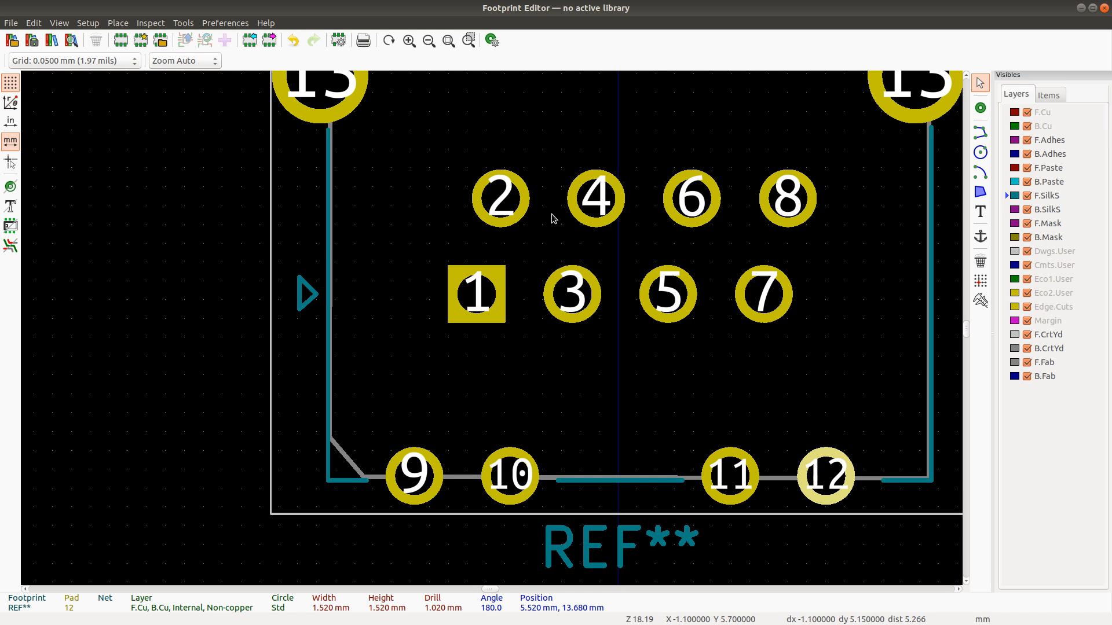
Step: Set the Y position of pad 1 to 8.89 mm and copy that value for reuse
click(482, 304)
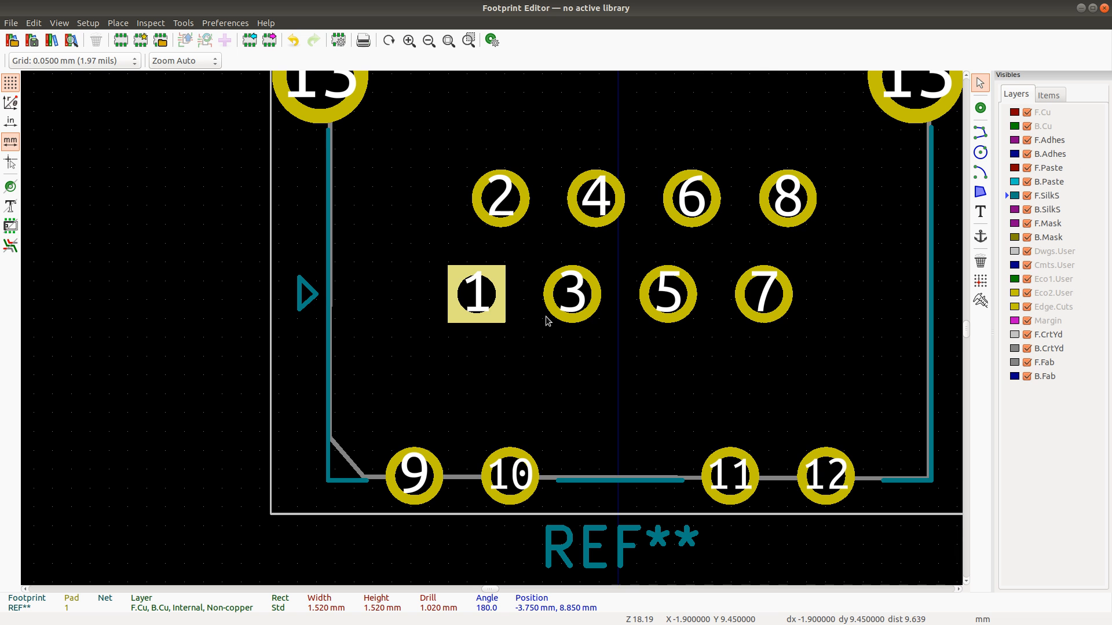
double_click(476, 303)
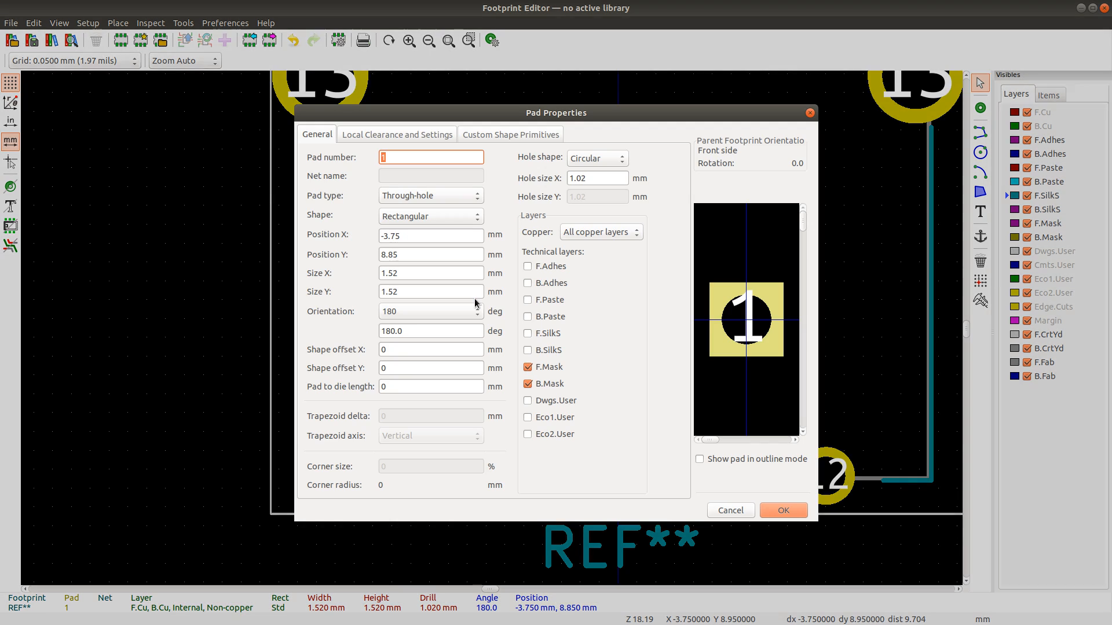
click(407, 257)
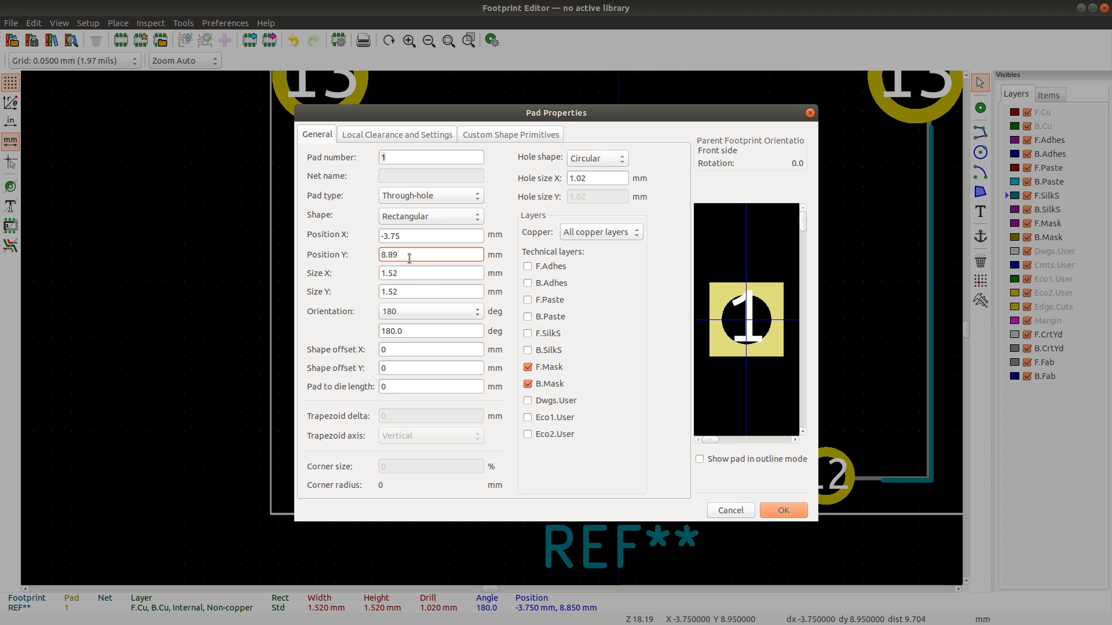
double_click(410, 259)
key(ctrl+c)
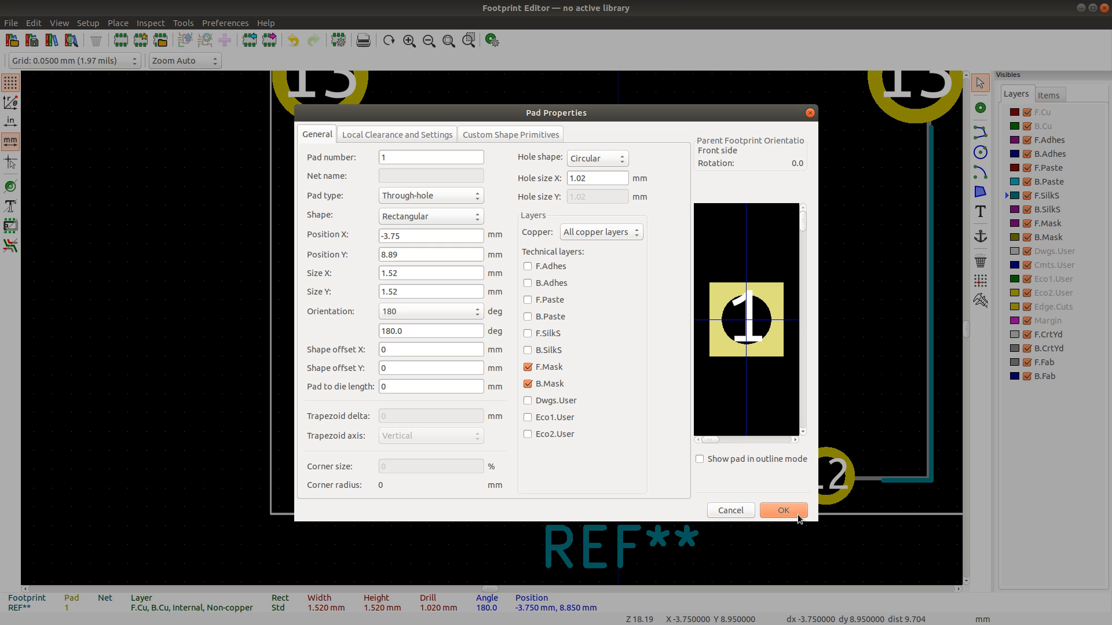
click(790, 513)
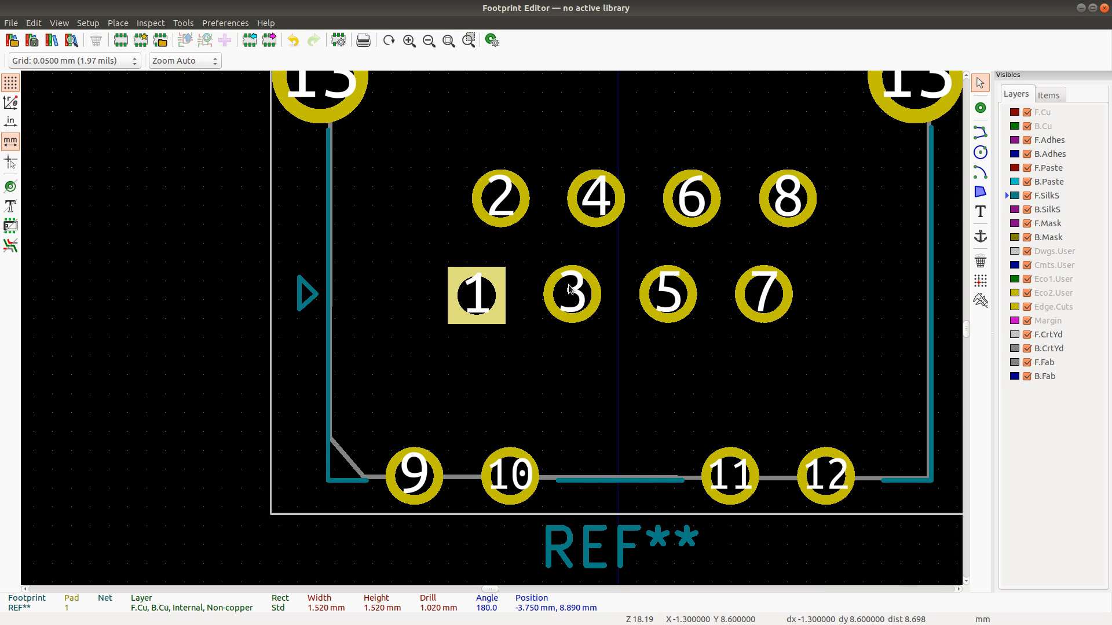
click(570, 288)
double_click(571, 290)
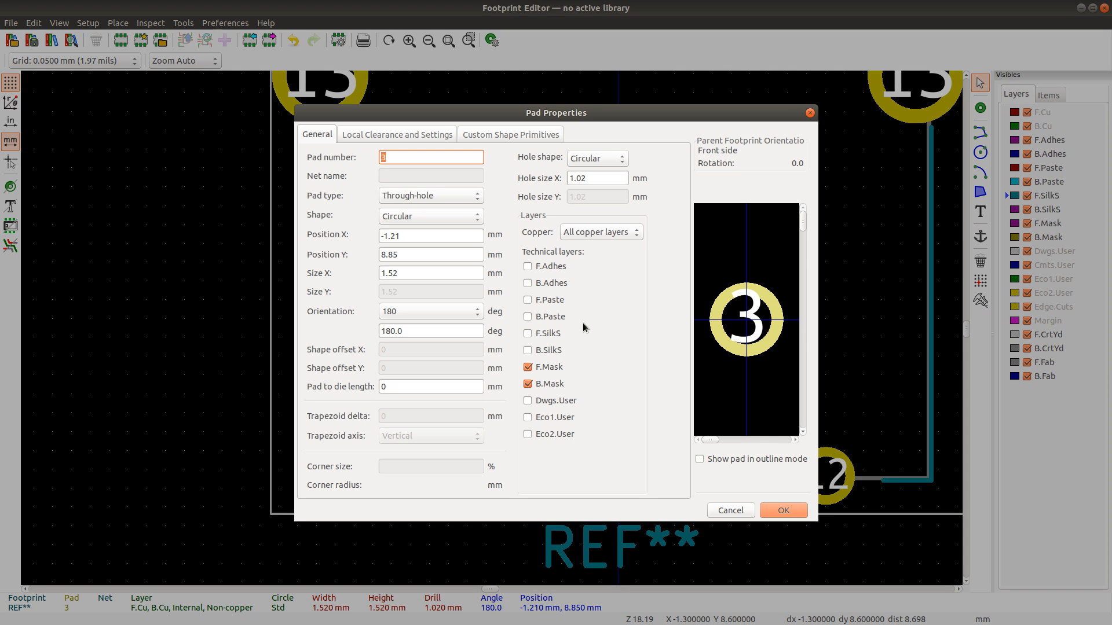
click(734, 505)
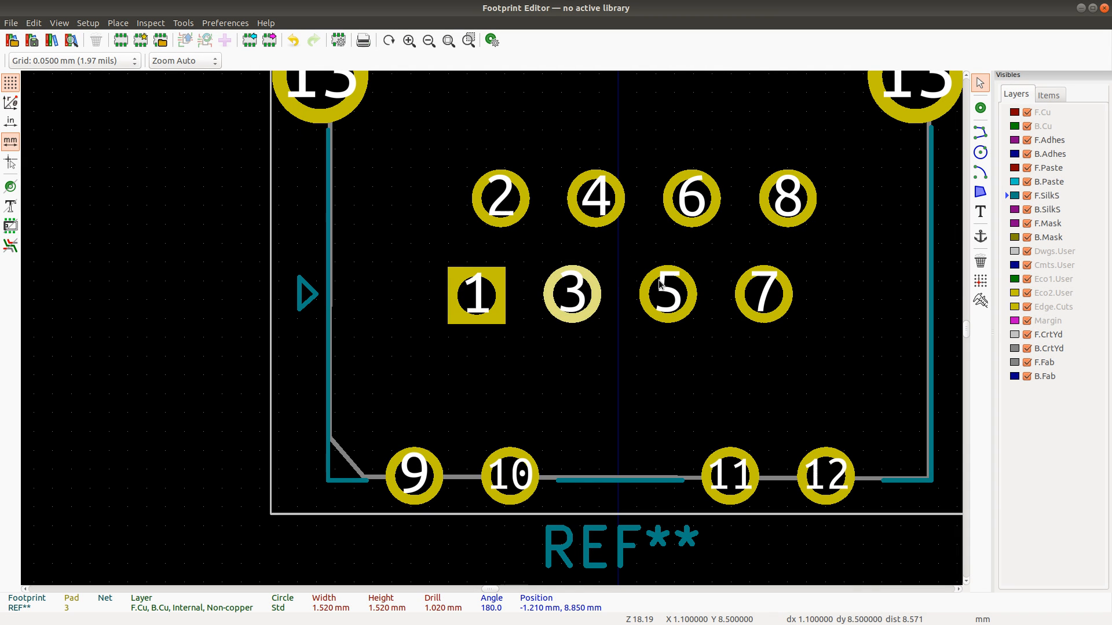
click(675, 316)
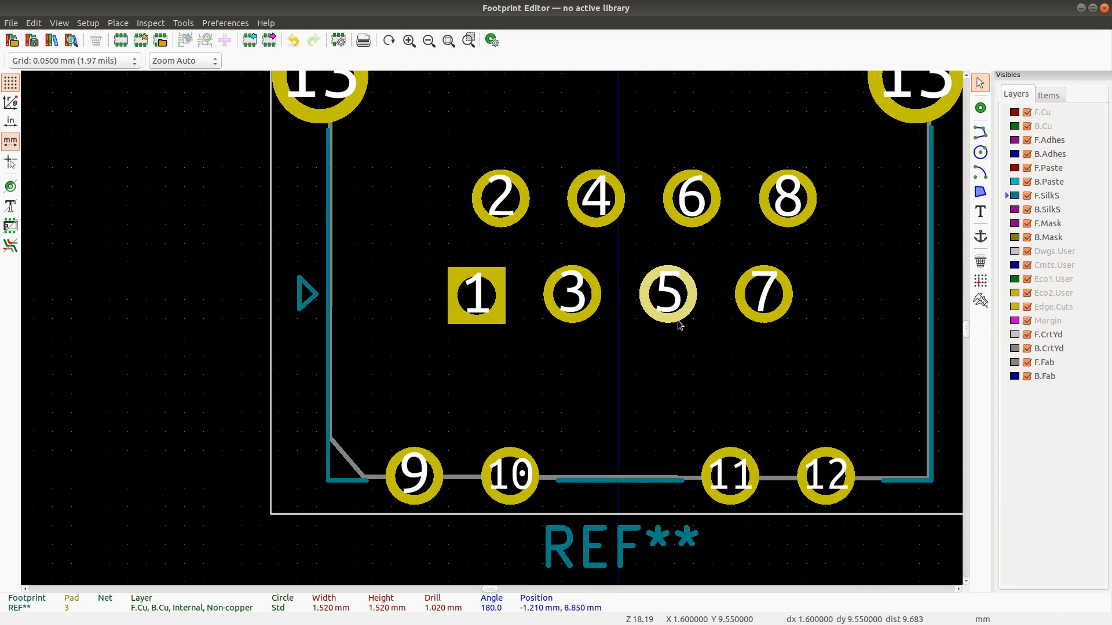
shift+click(597, 303)
Step: Set the Y position of pad 3 to the copied value of 8.89 mm
click(587, 307)
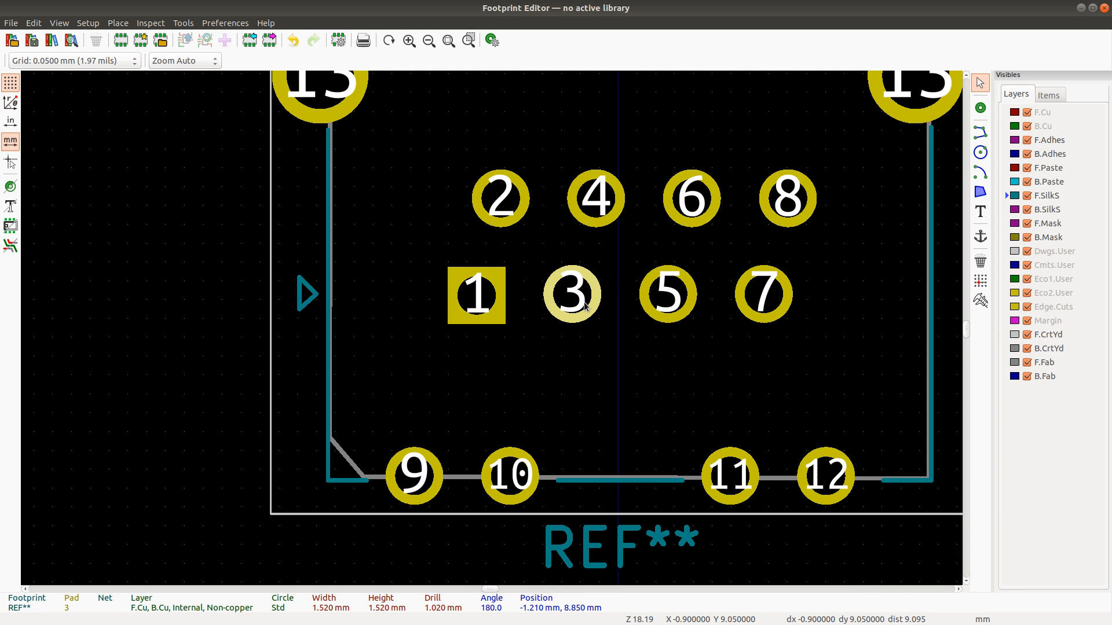
key(e)
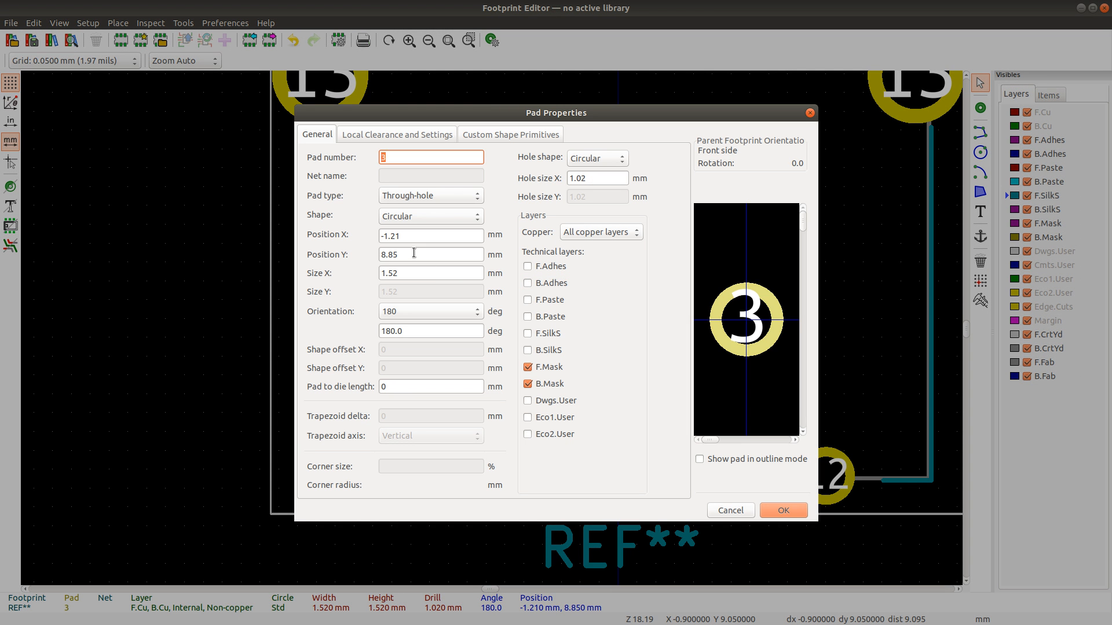
click(414, 253)
key(ctrl+a)
key(ctrl+v)
click(776, 511)
Step: Set the Y position of pad 5 to the copied value of 8.89 mm
click(665, 299)
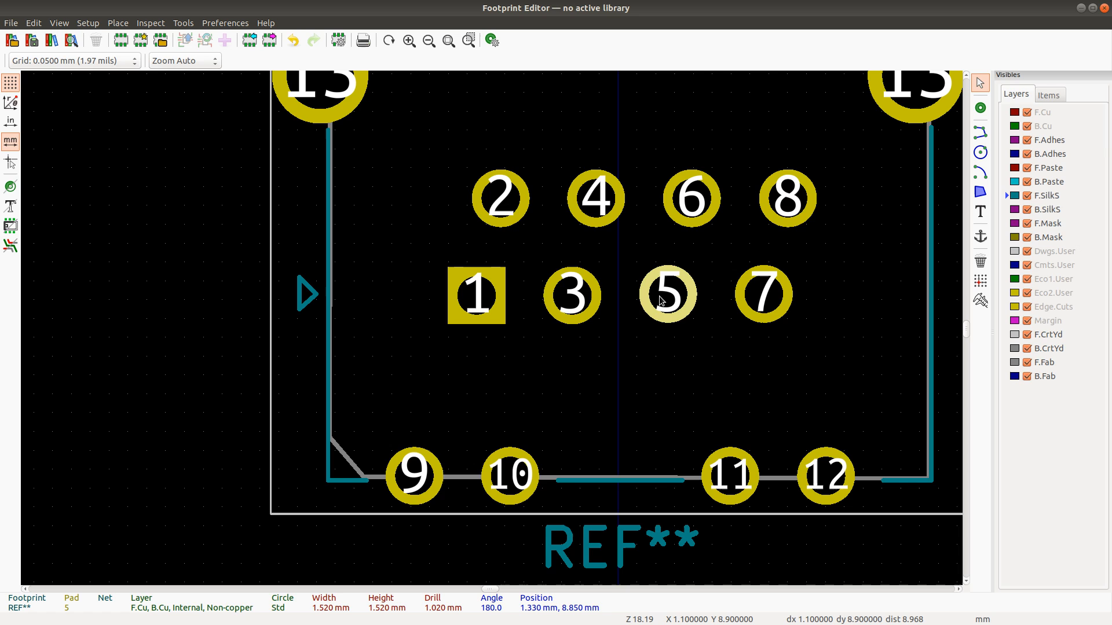
key(e)
click(398, 254)
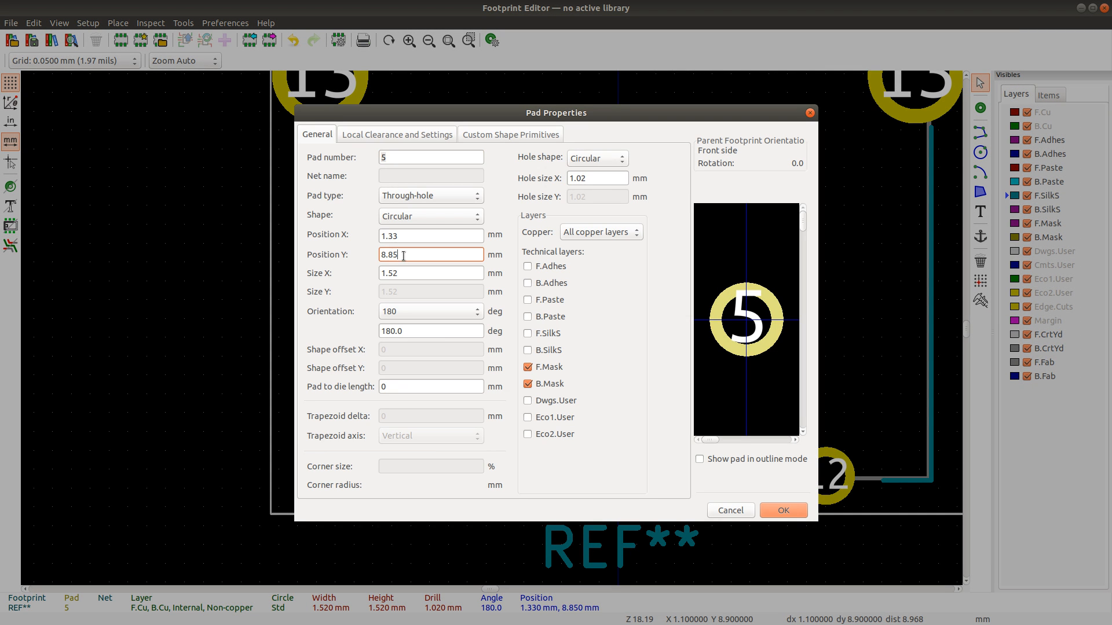
key(ctrl+a)
key(ctrl+v)
click(783, 511)
Step: Set the Y position of pad 7 to the copied value of 8.89 mm
click(763, 306)
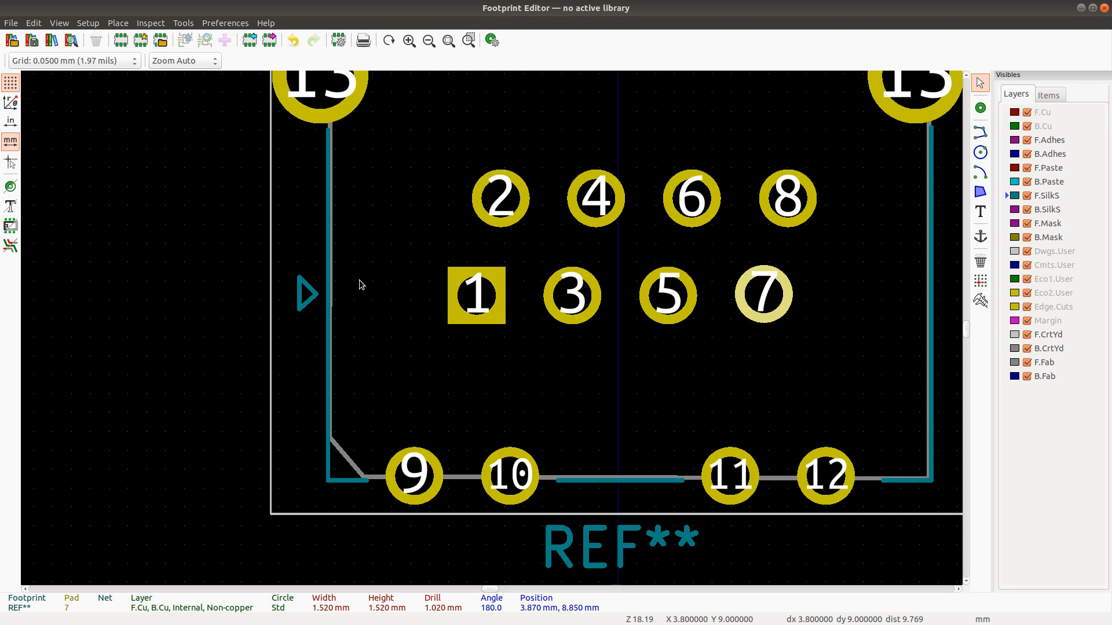
key(e)
click(402, 256)
key(ctrl+a)
key(ctrl+v)
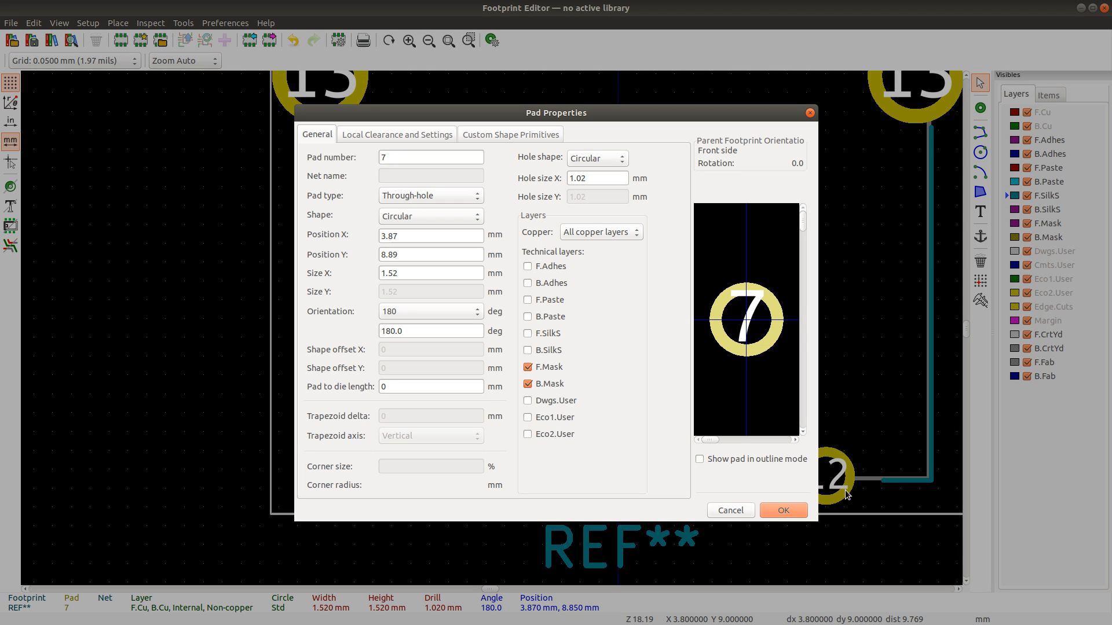
click(795, 512)
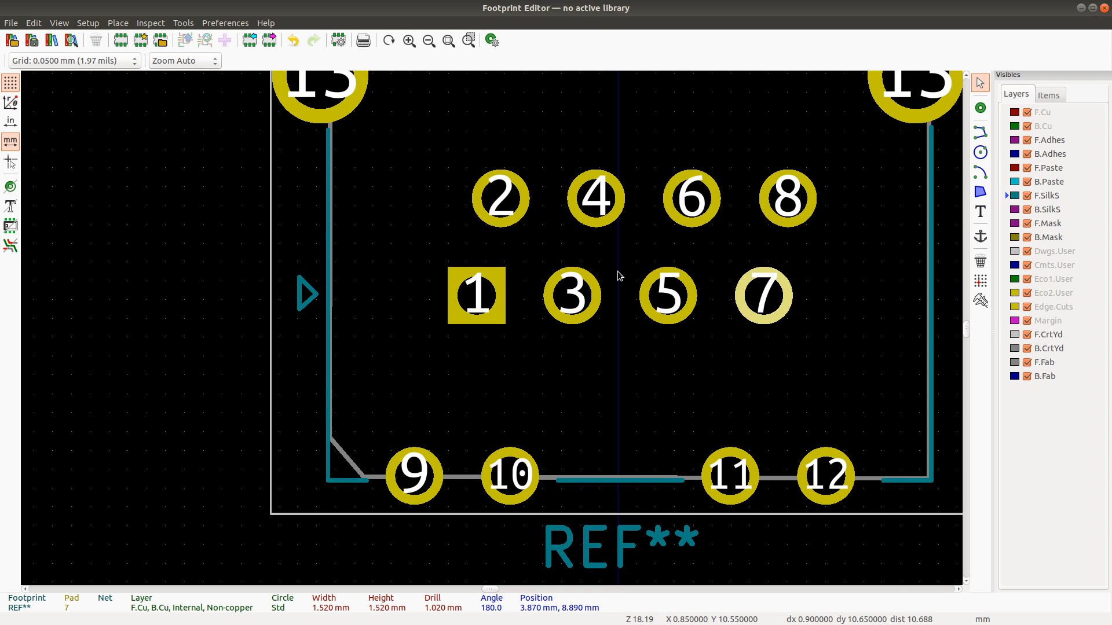
Step: Check the pad row spacing in the datasheet's soldering pattern and calculate 8.89 − 2.54 in the calculator
key(alt+Tab)
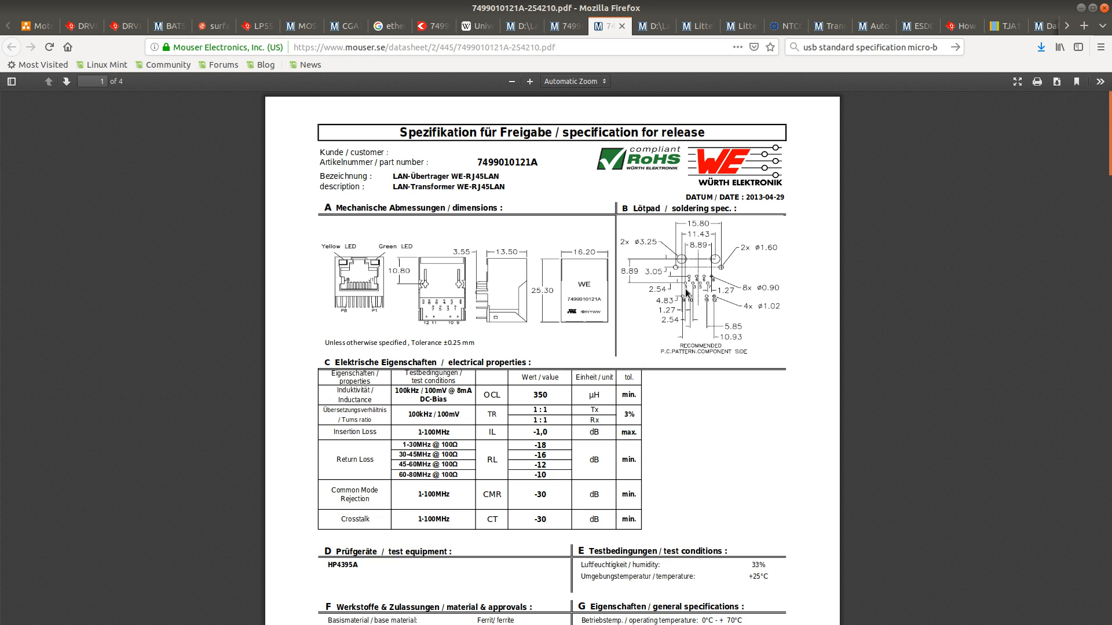
key(alt+Tab)
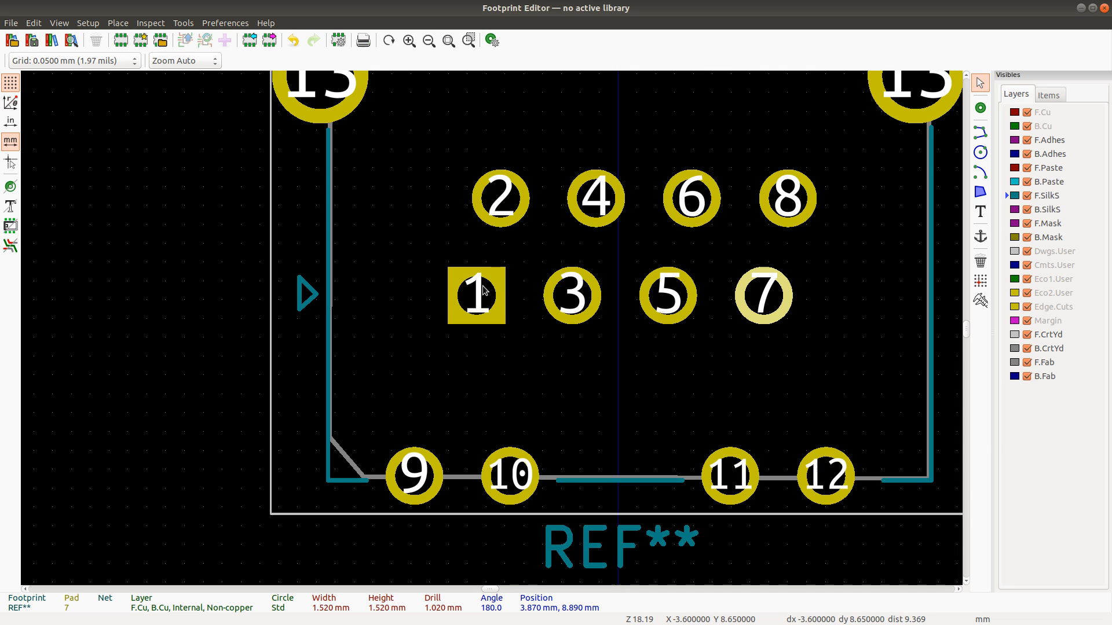
key(alt+Tab)
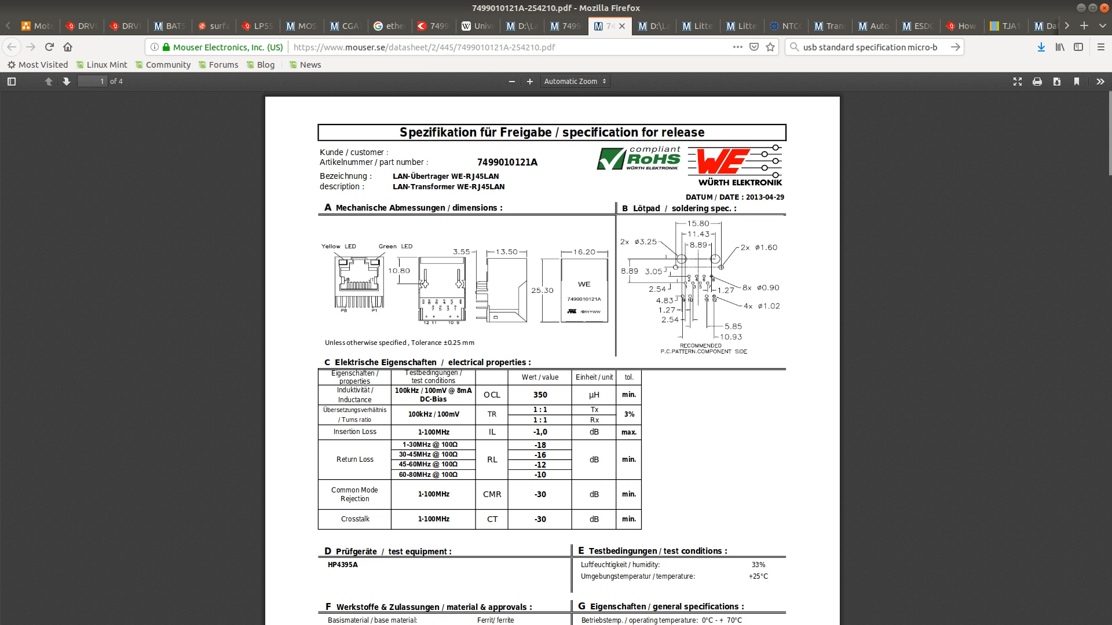
key(alt+Tab)
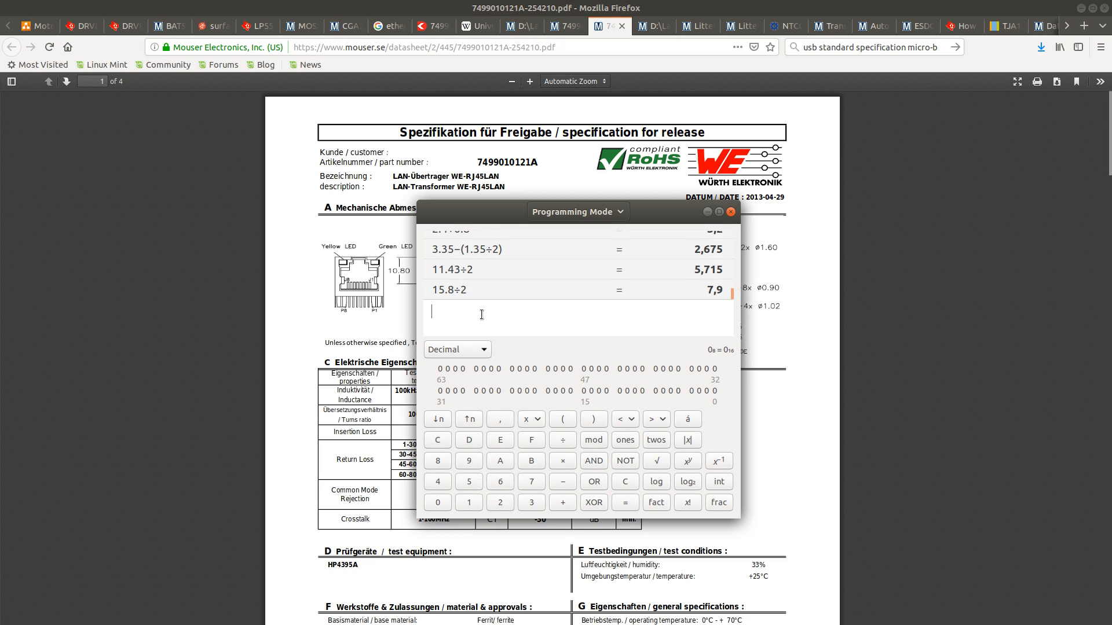
text(8.89)
text(-2.5)
text(4)
key(Return)
click(844, 290)
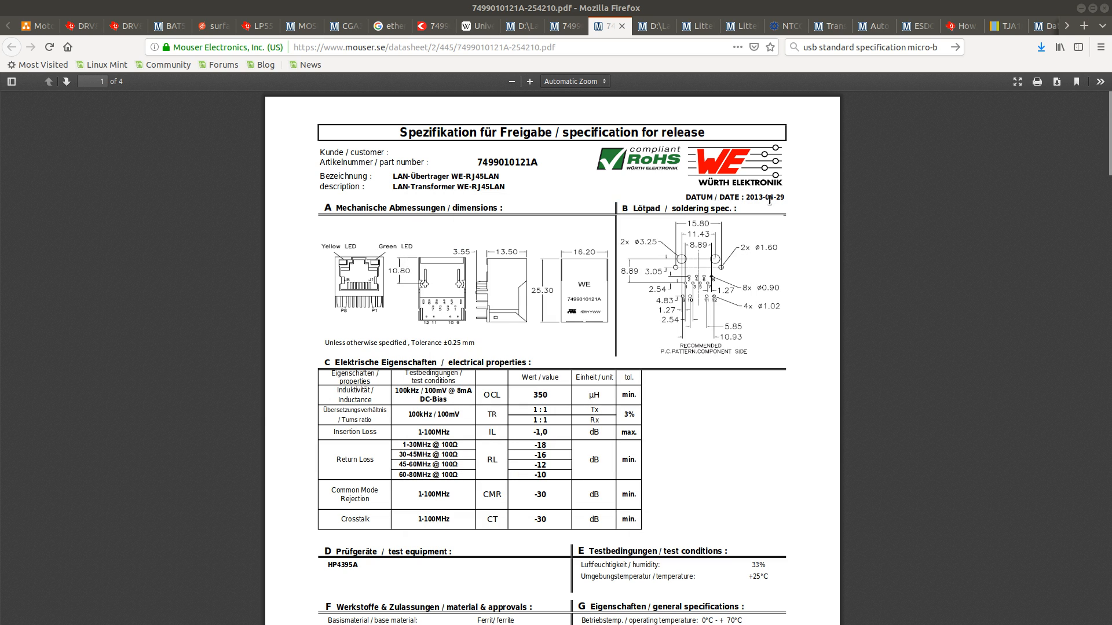
Step: Return to the footprint editor and set the Y position of pad 2 to 6.35 mm
key(alt+Tab)
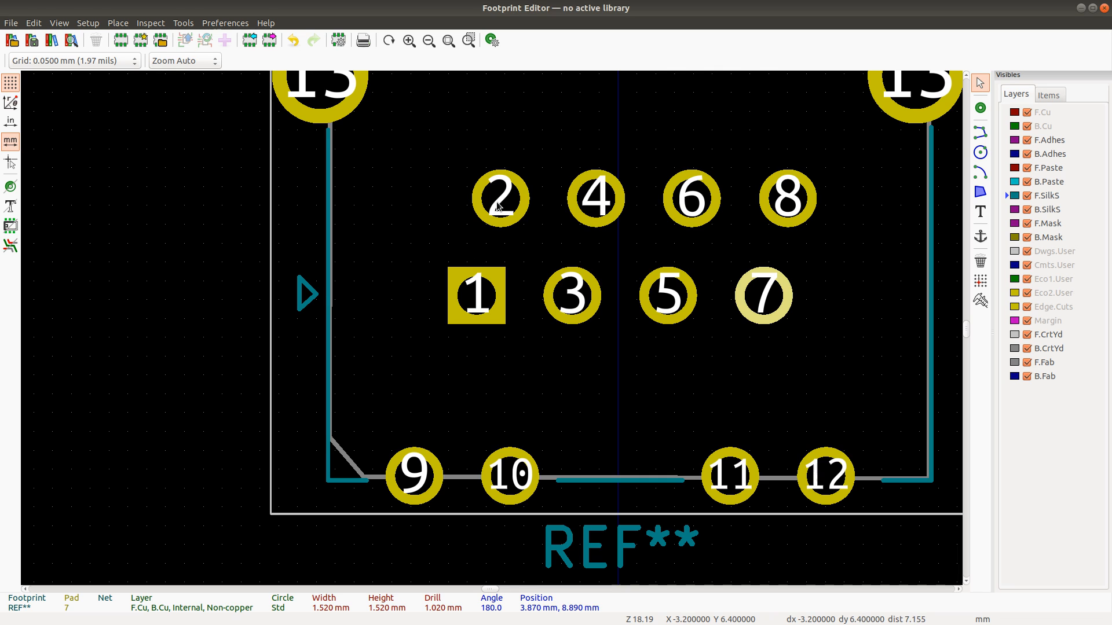
click(497, 205)
double_click(497, 204)
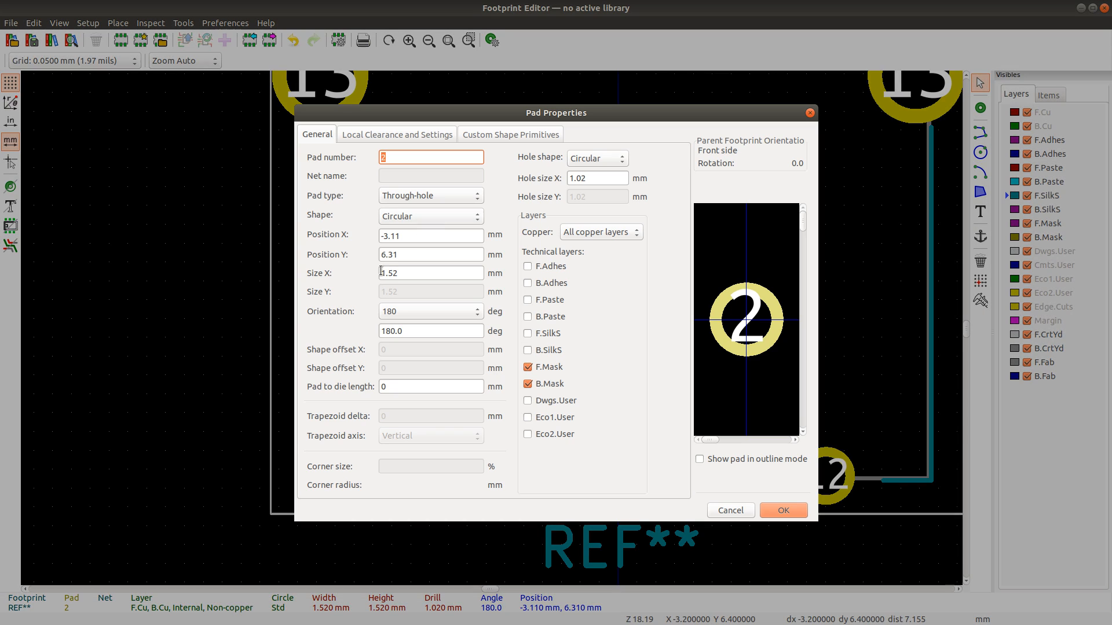
click(441, 249)
key(BackSpace)
text(4)
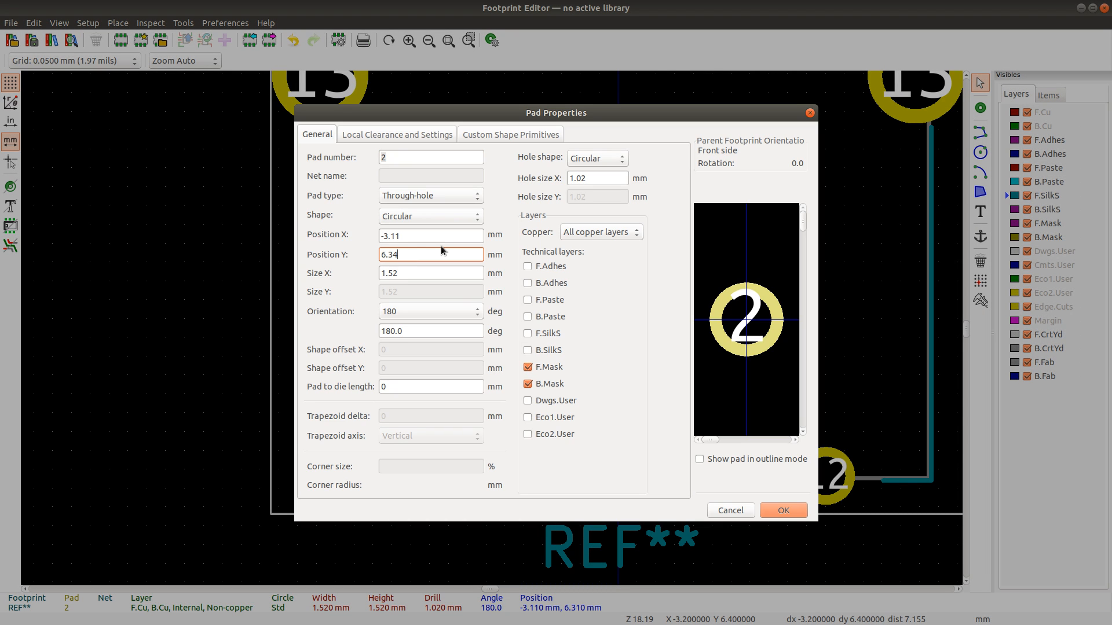
key(ctrl+a)
click(780, 510)
Step: Set the Y position of pad 4 to 6.35 mm
double_click(592, 201)
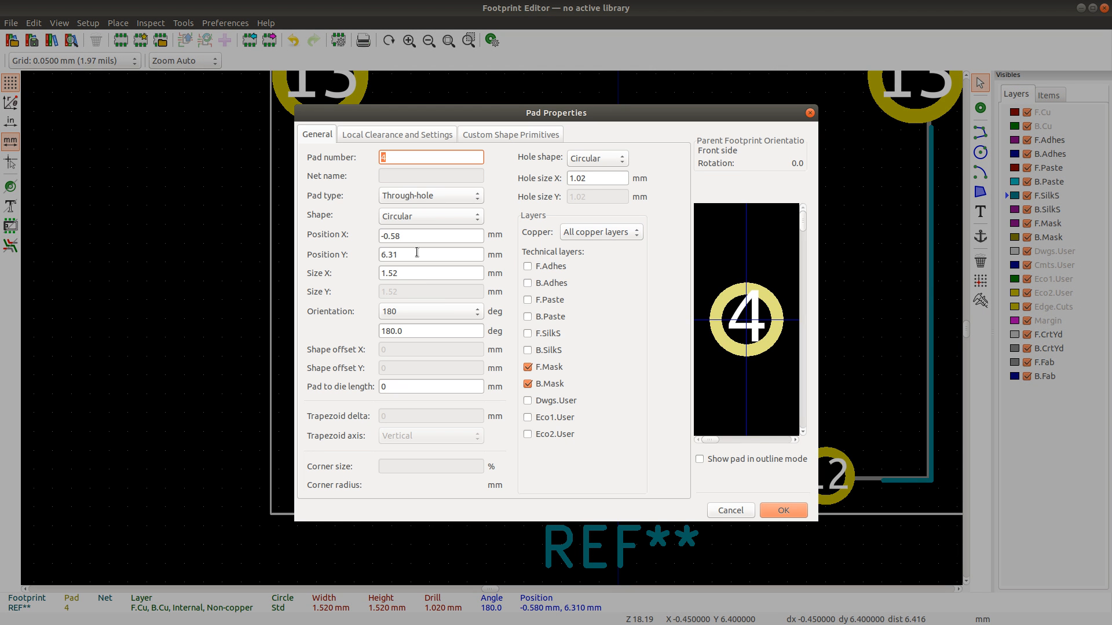
click(415, 254)
click(776, 512)
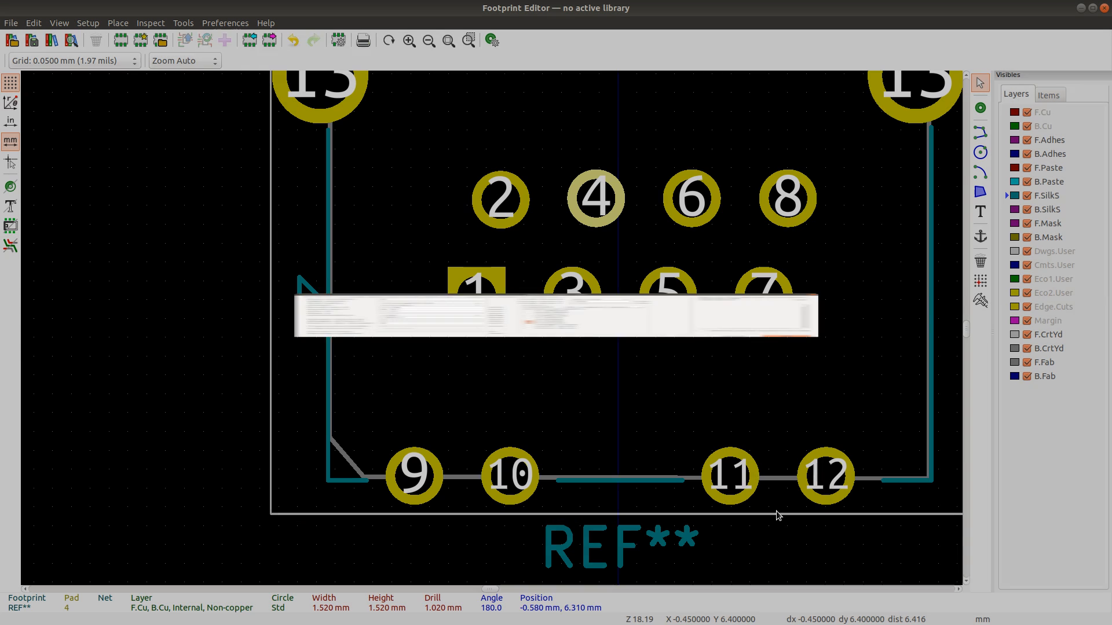
Step: Set the Y position of pad 6 to 6.35 mm
click(701, 214)
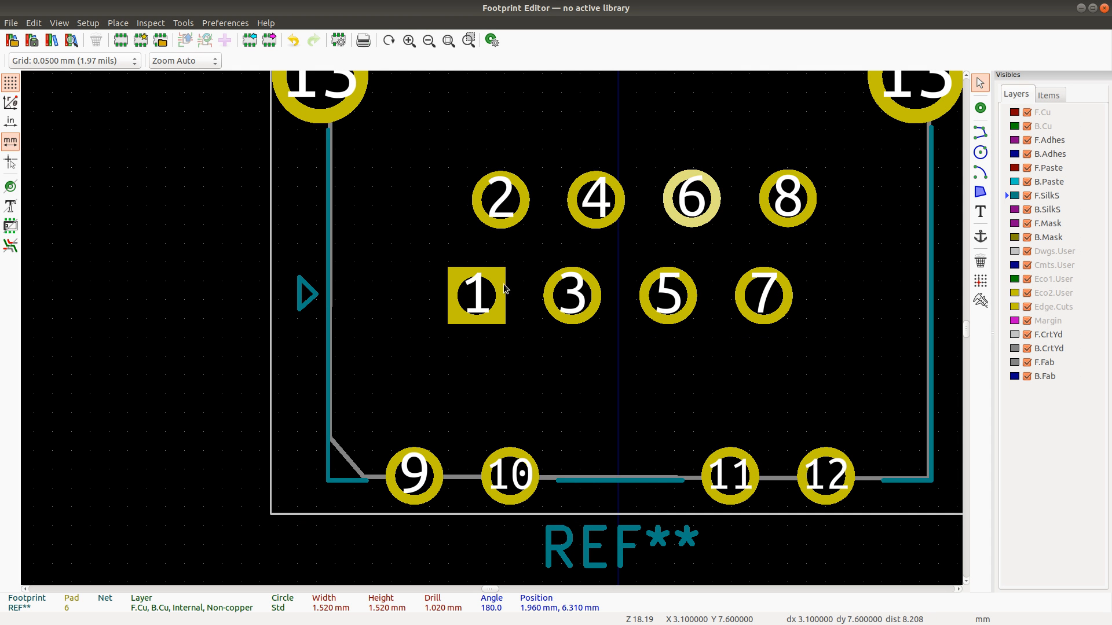
key(e)
double_click(427, 250)
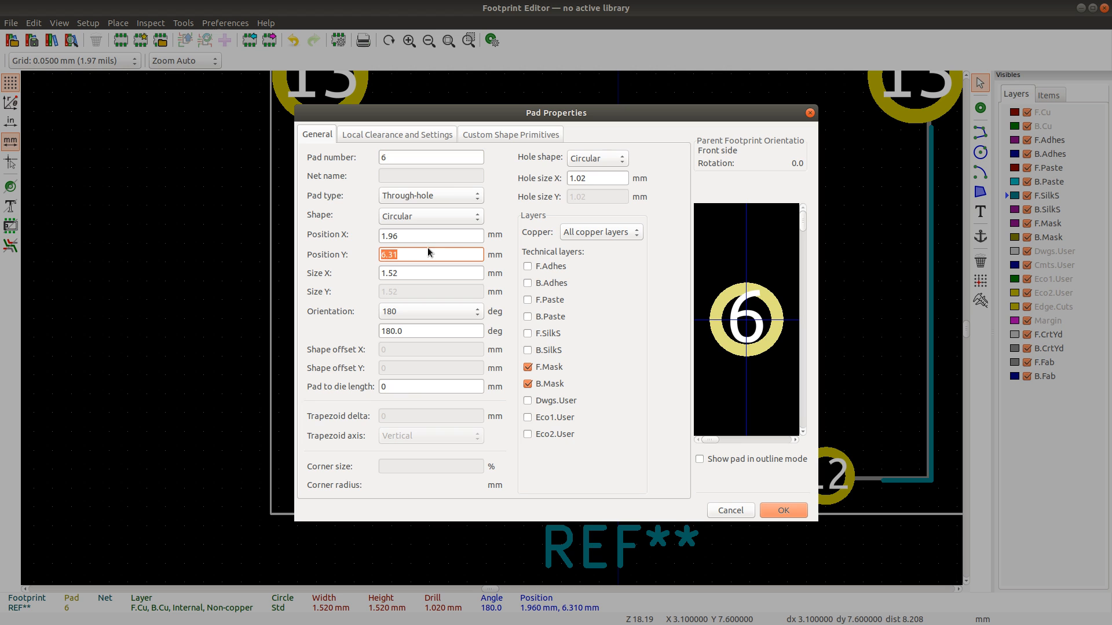
text(6.35)
click(778, 508)
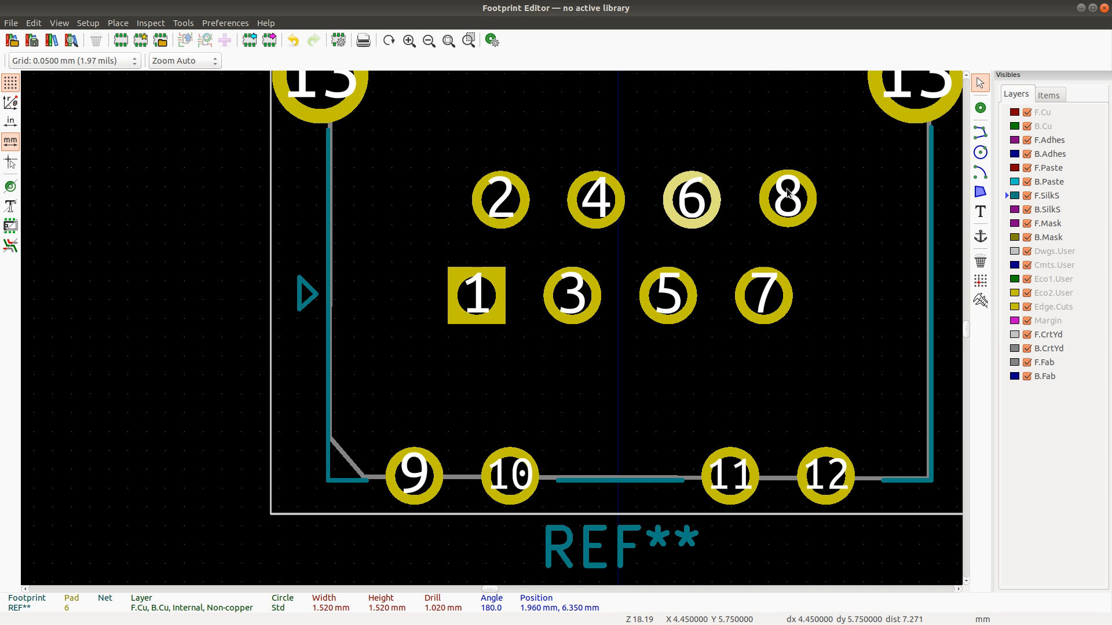
Step: Set the Y position of pad 8 to 6.35 mm
click(789, 196)
key(e)
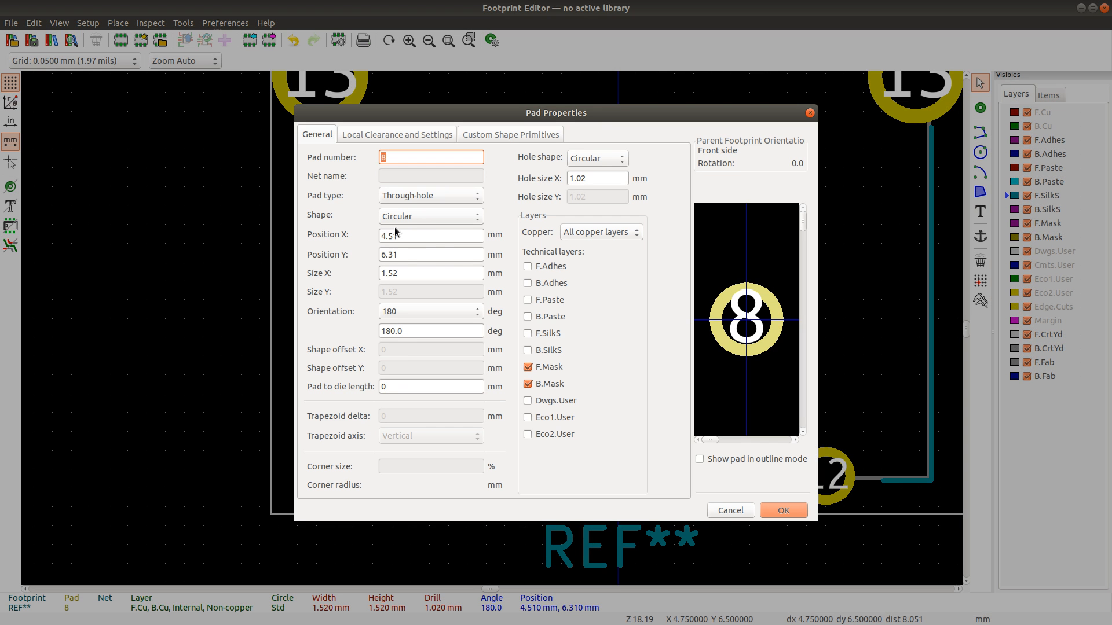
double_click(412, 251)
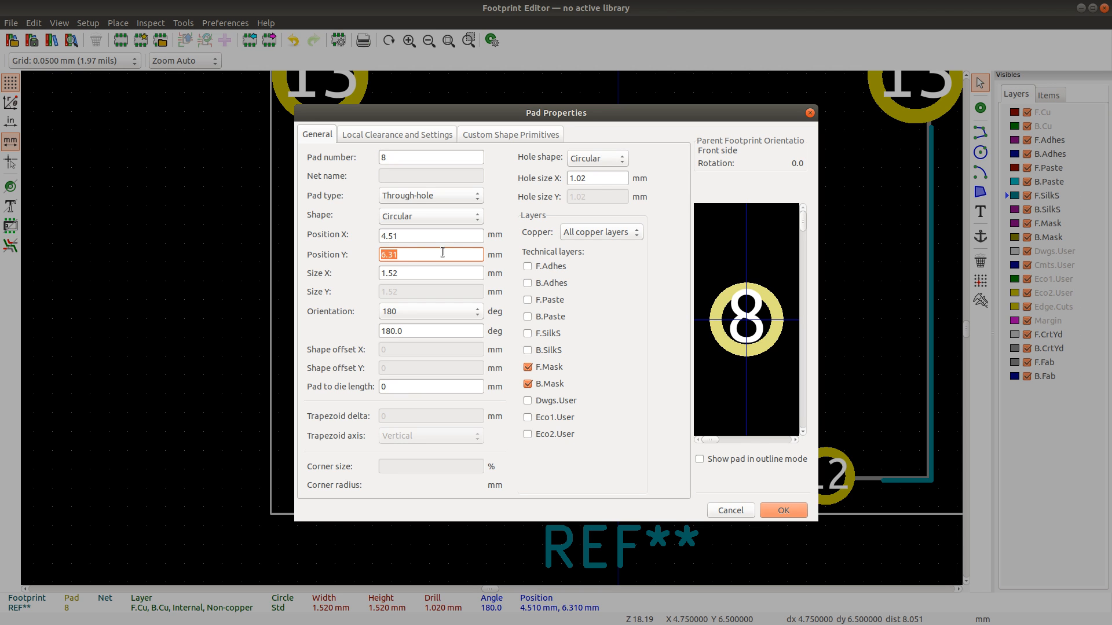
text(6.35)
click(782, 512)
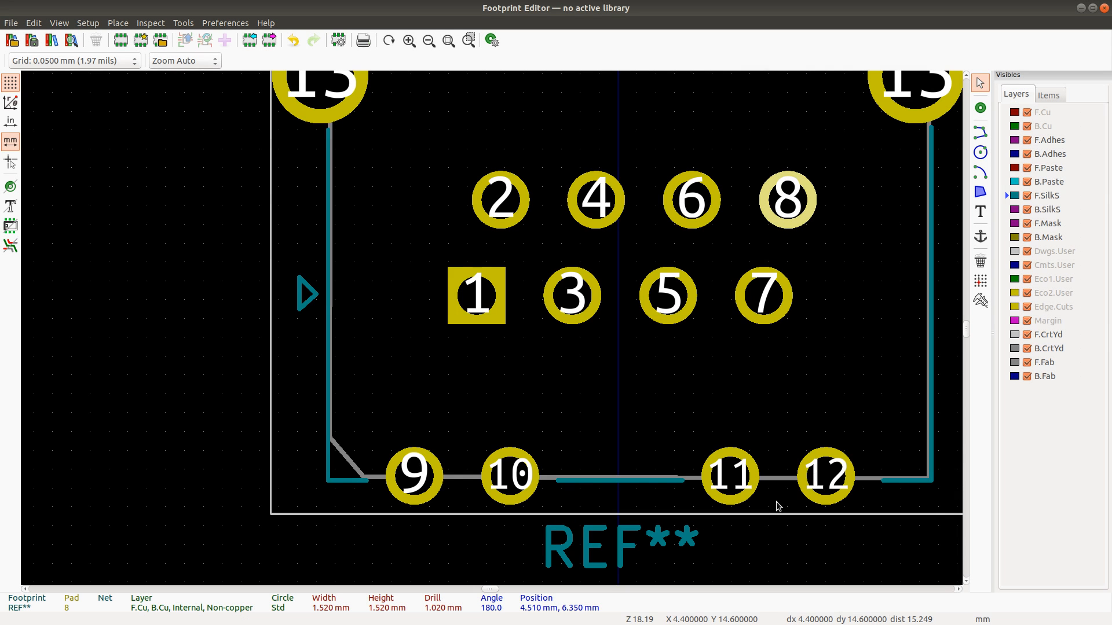
Step: Compare the arrangement of pads 1 to 8 in the footprint with the datasheet's recommended soldering pattern
key(alt+Tab)
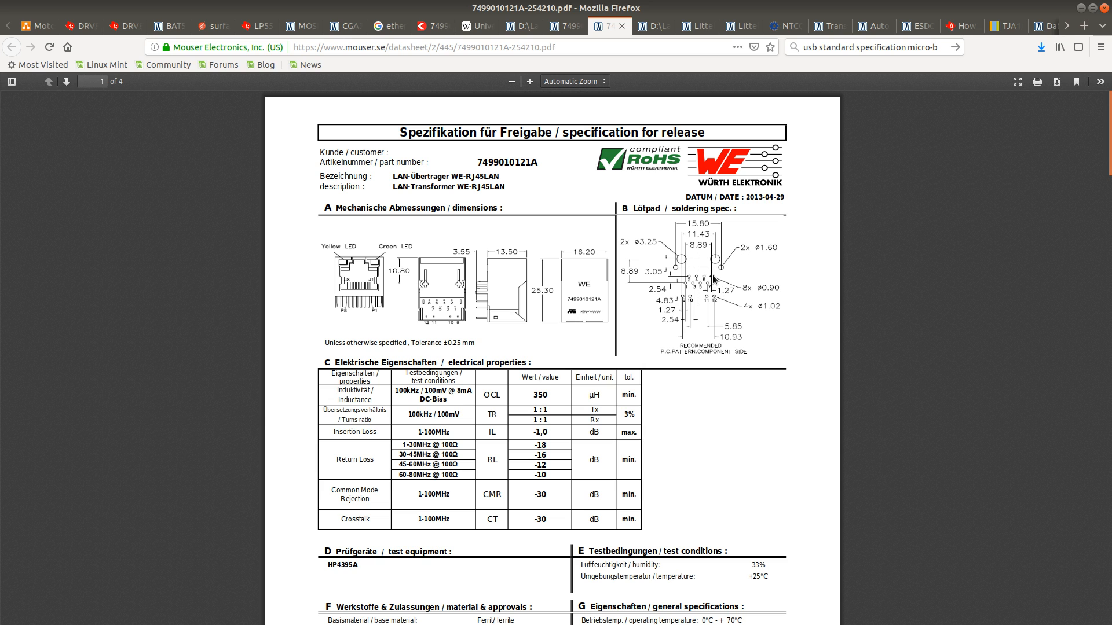
key(alt+Tab)
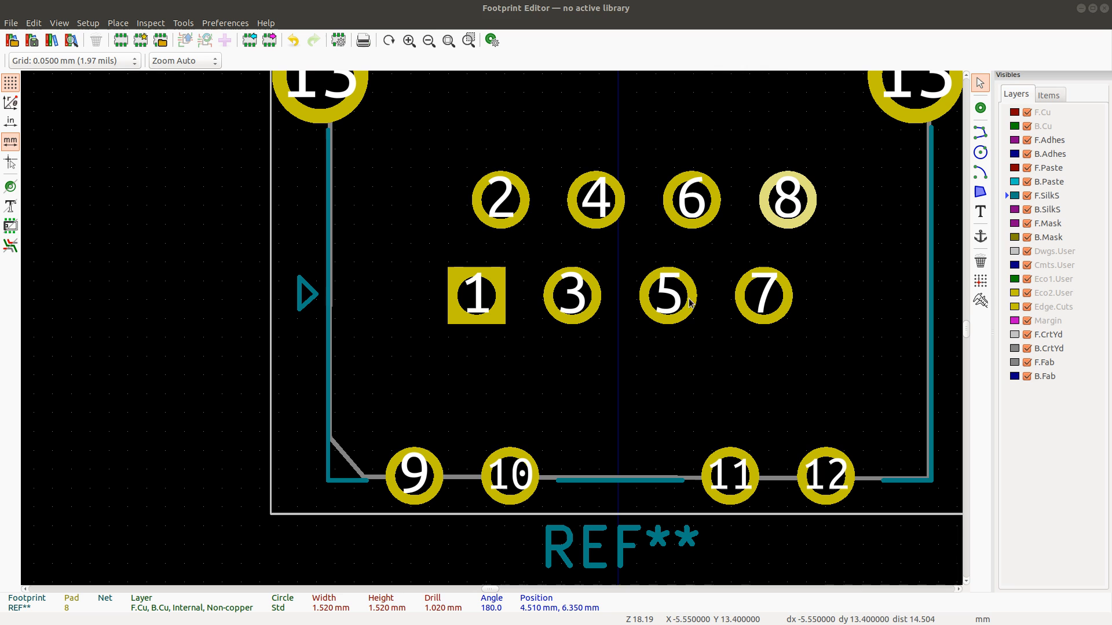
key(alt+Tab)
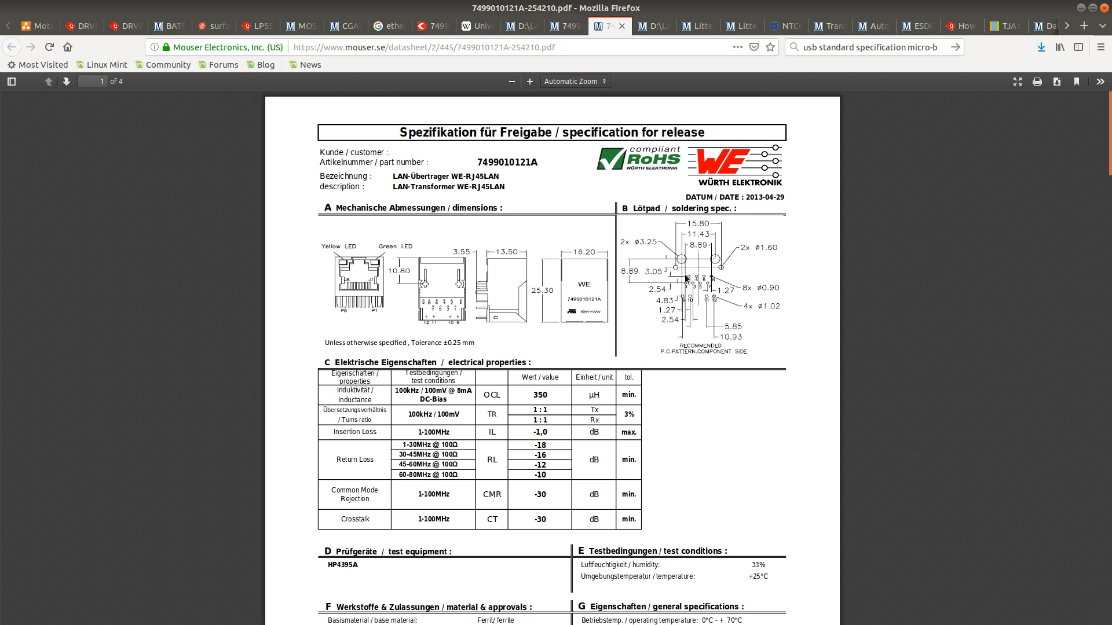
key(alt+Tab)
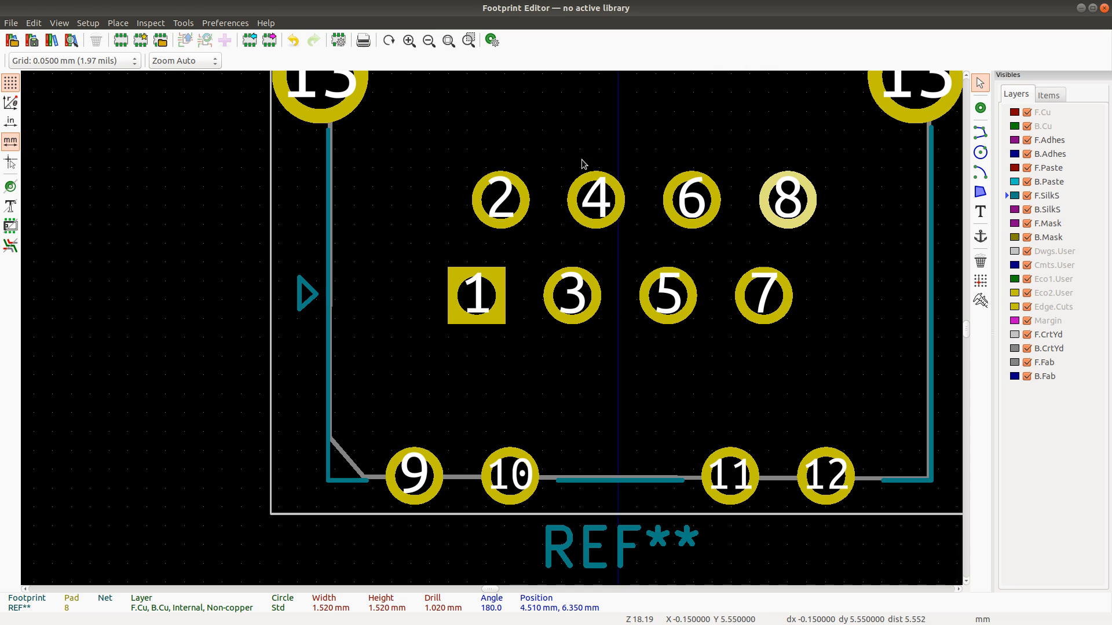
key(alt+Tab)
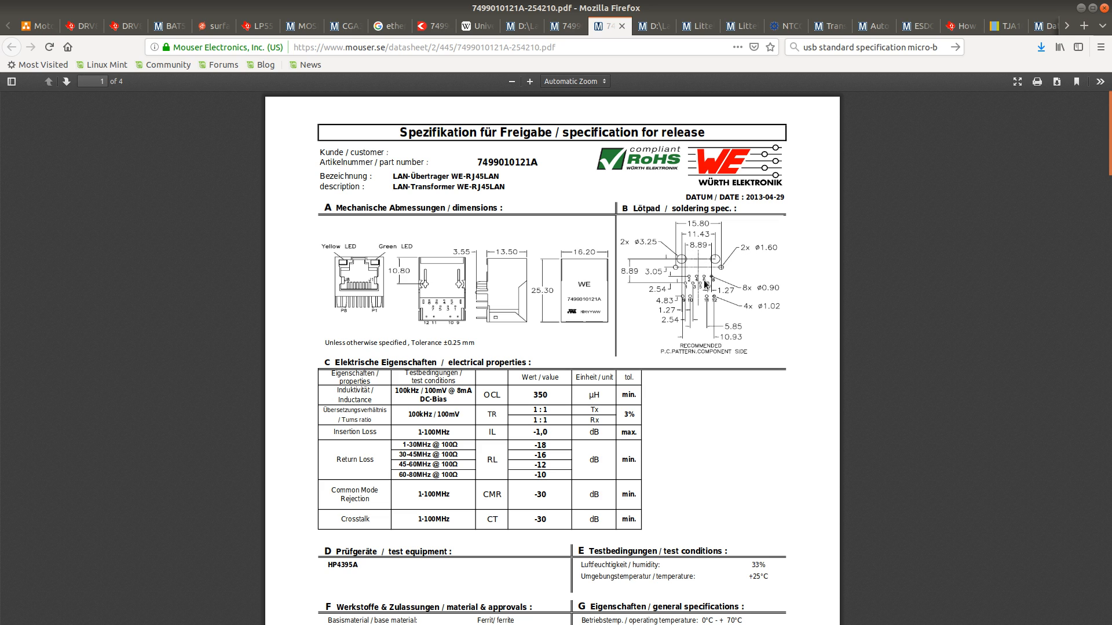
key(alt+Tab)
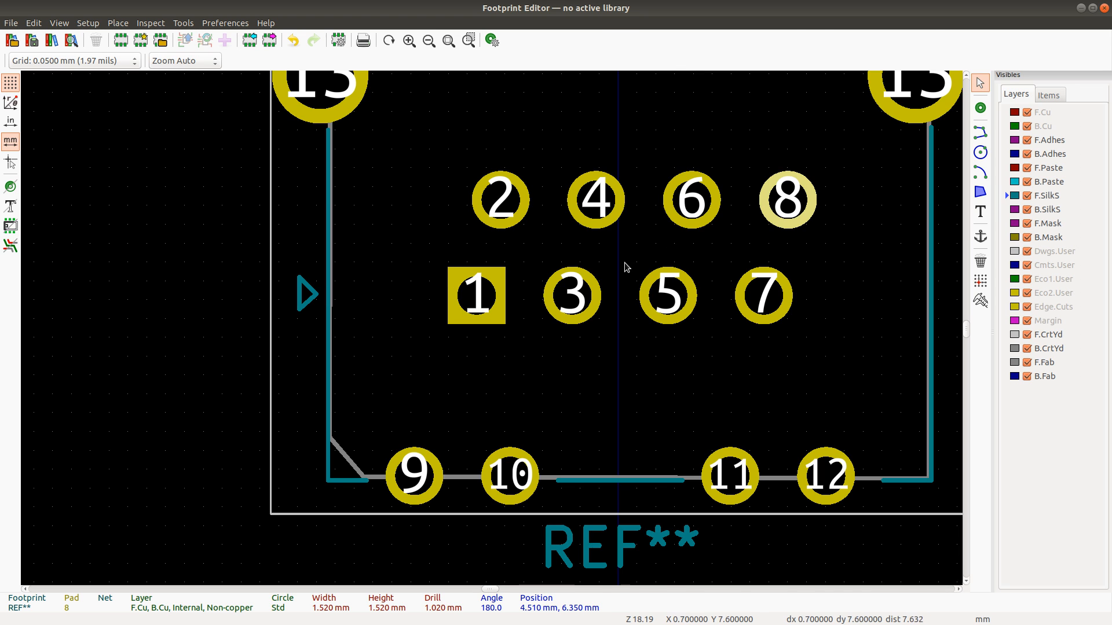
key(alt+Tab)
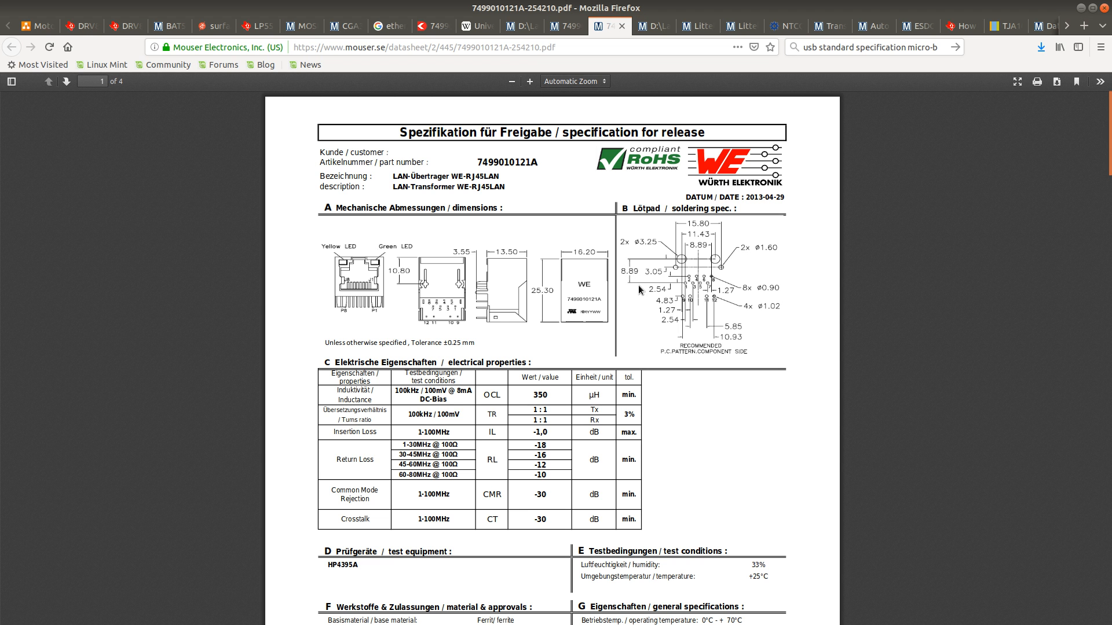
Step: Calculate half of the 8.89 mm datasheet dimension in the calculator
key(alt+Tab)
key(alt+Tab)
key(alt+Tab)
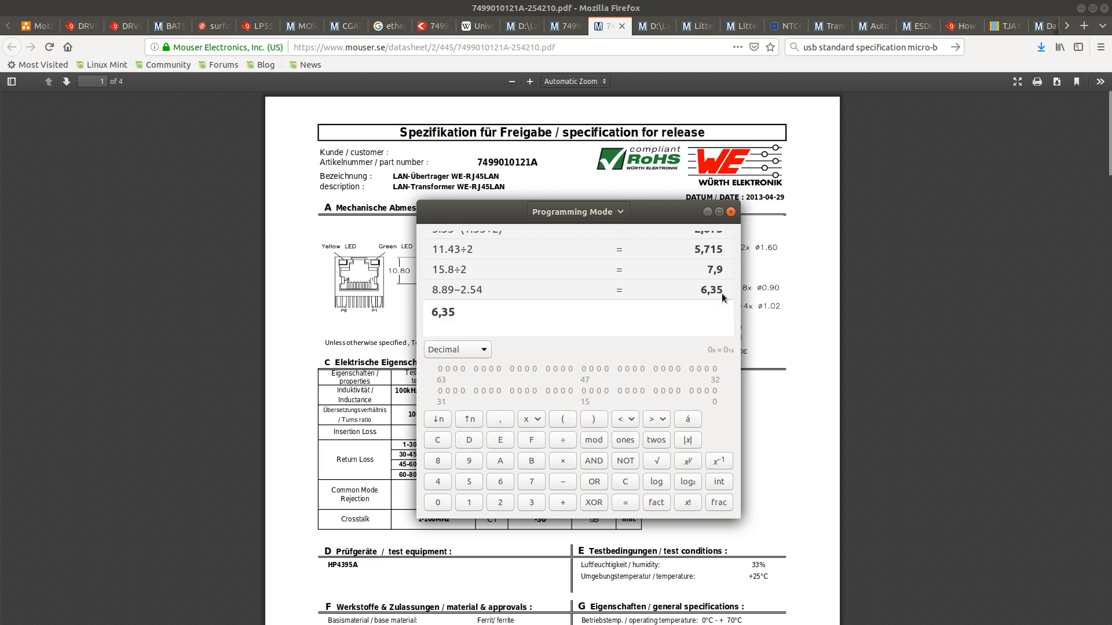
key(ctrl+a)
text(8.89)
text(/2)
key(Return)
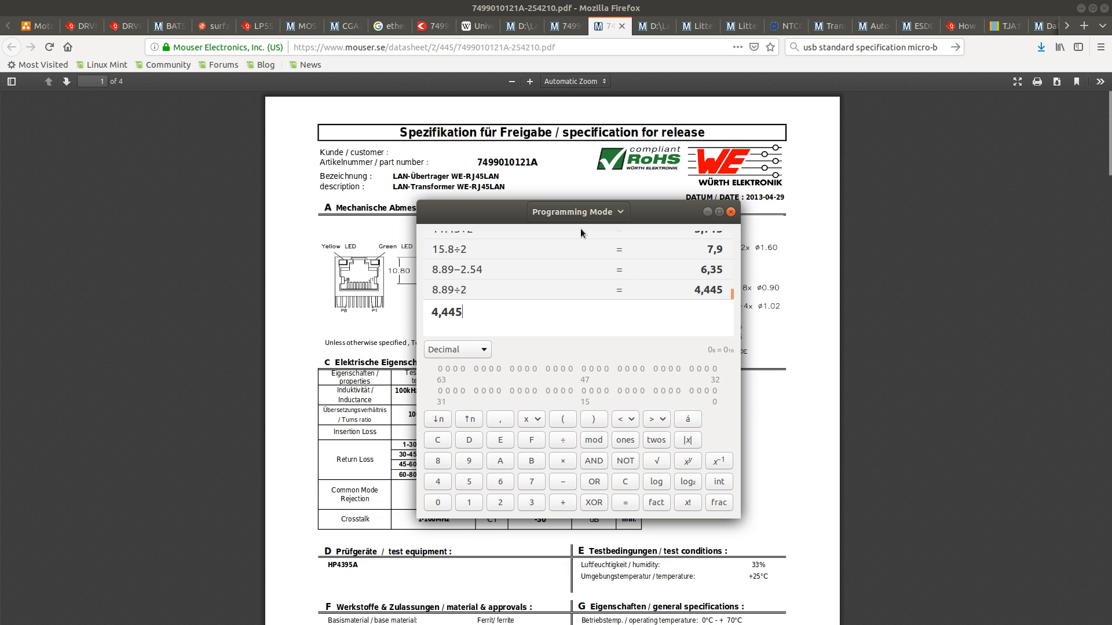
Step: Return to the footprint editor and check the X position in the properties of pad 1 against the calculated half-width
key(alt+Tab)
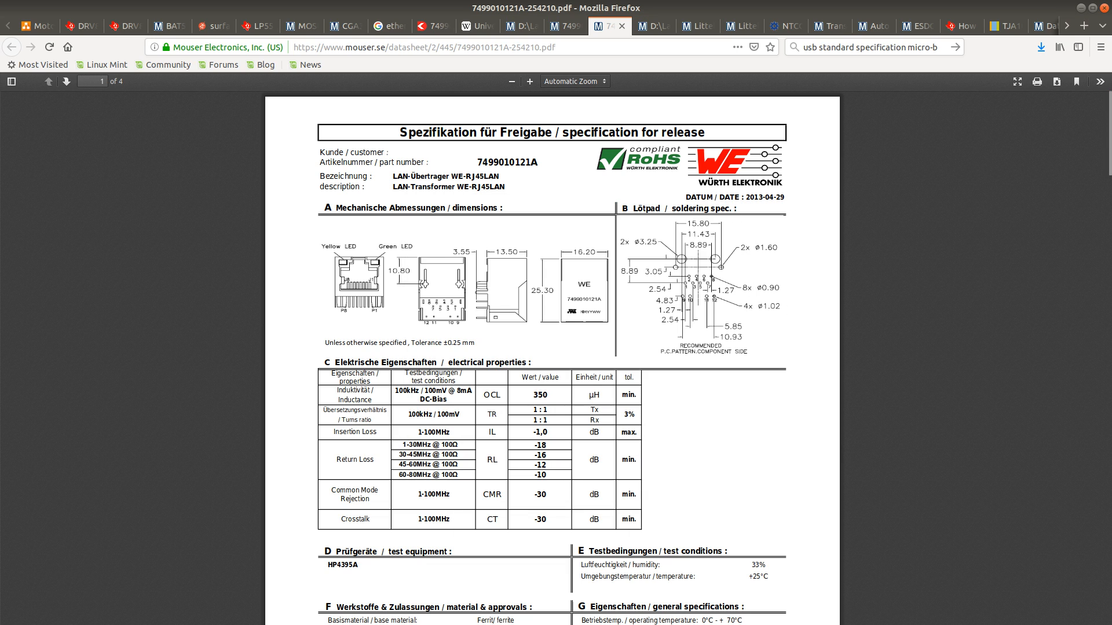
key(alt+Tab)
click(490, 288)
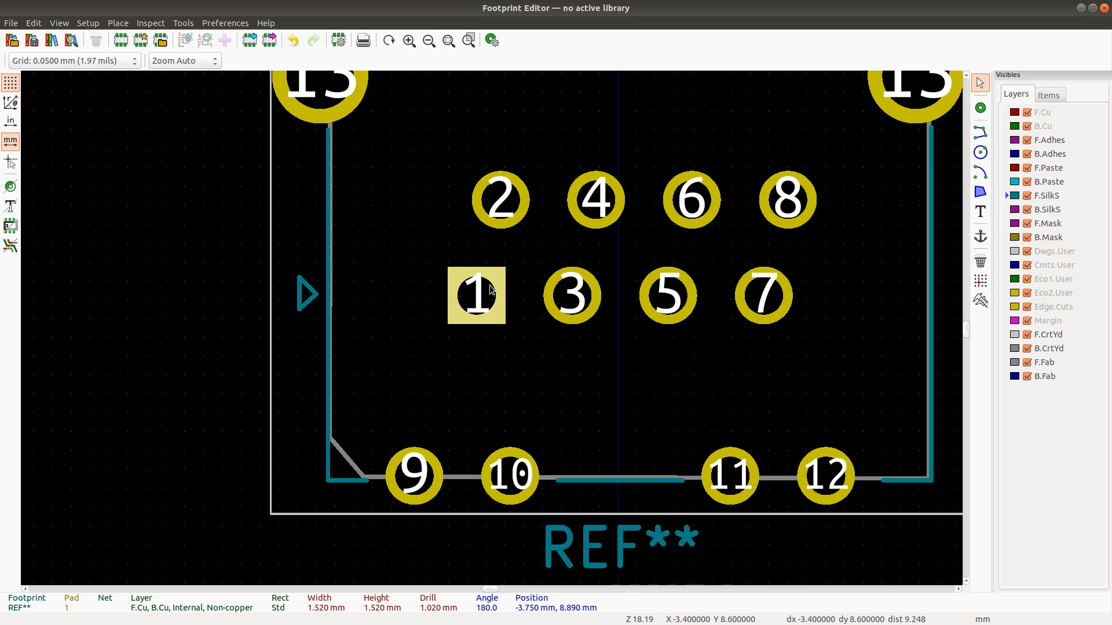
double_click(490, 288)
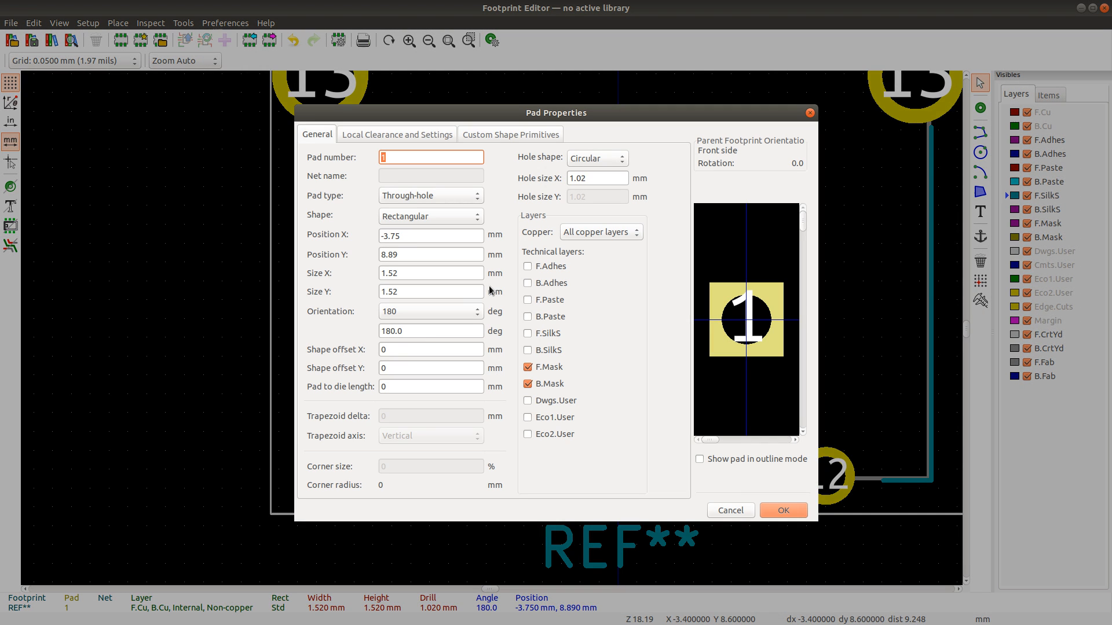
click(413, 238)
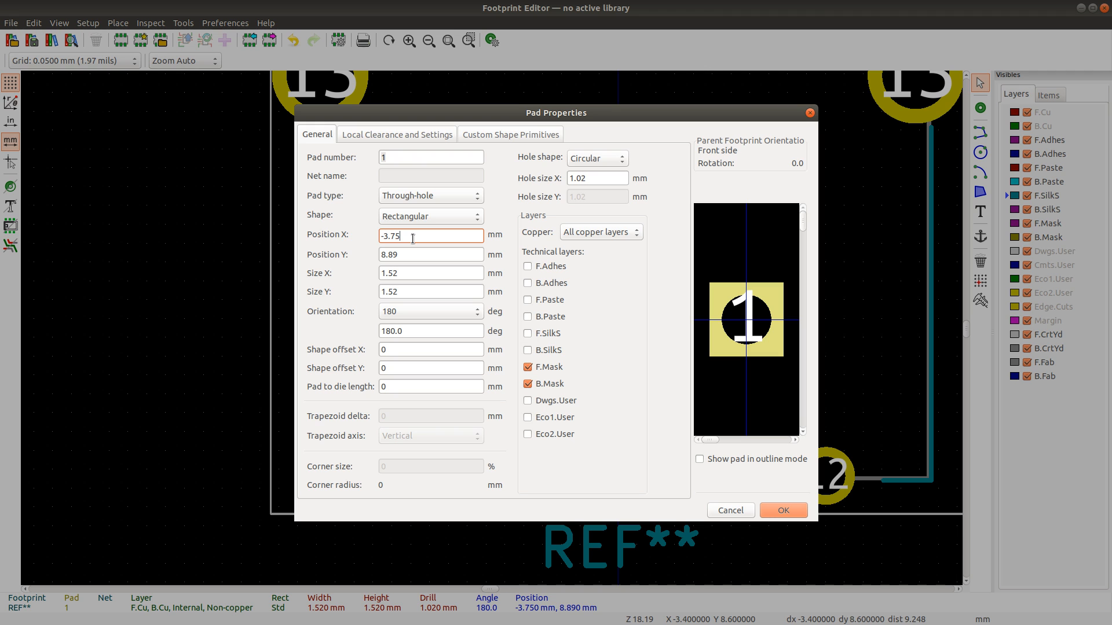
click(740, 506)
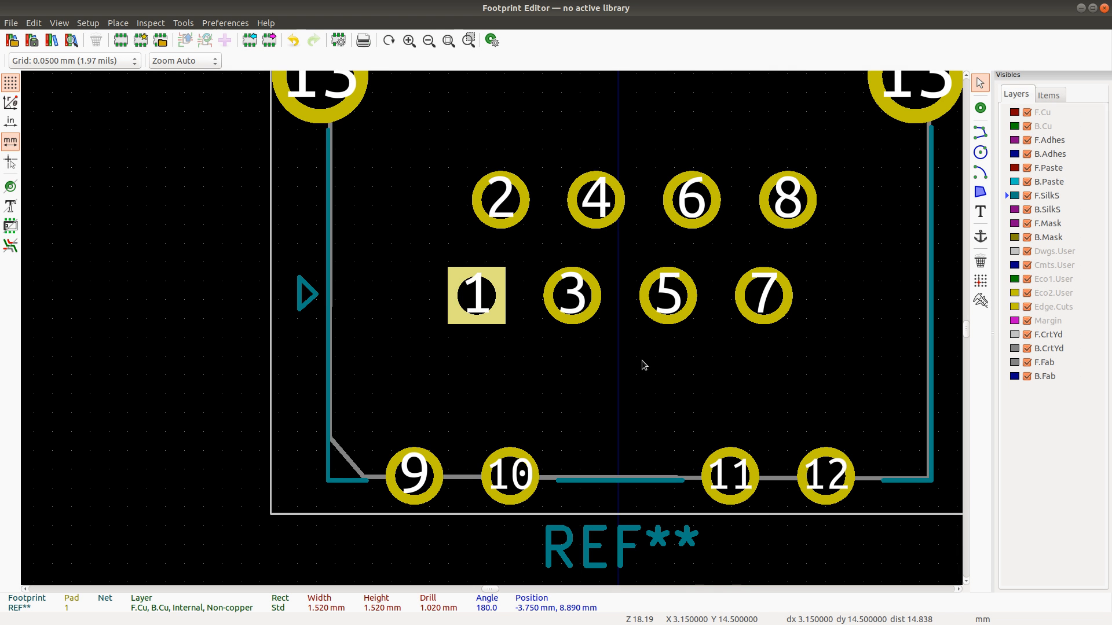
Step: Set the X position of pad 1 to -4.445 mm
scroll(492, 333, down, 3)
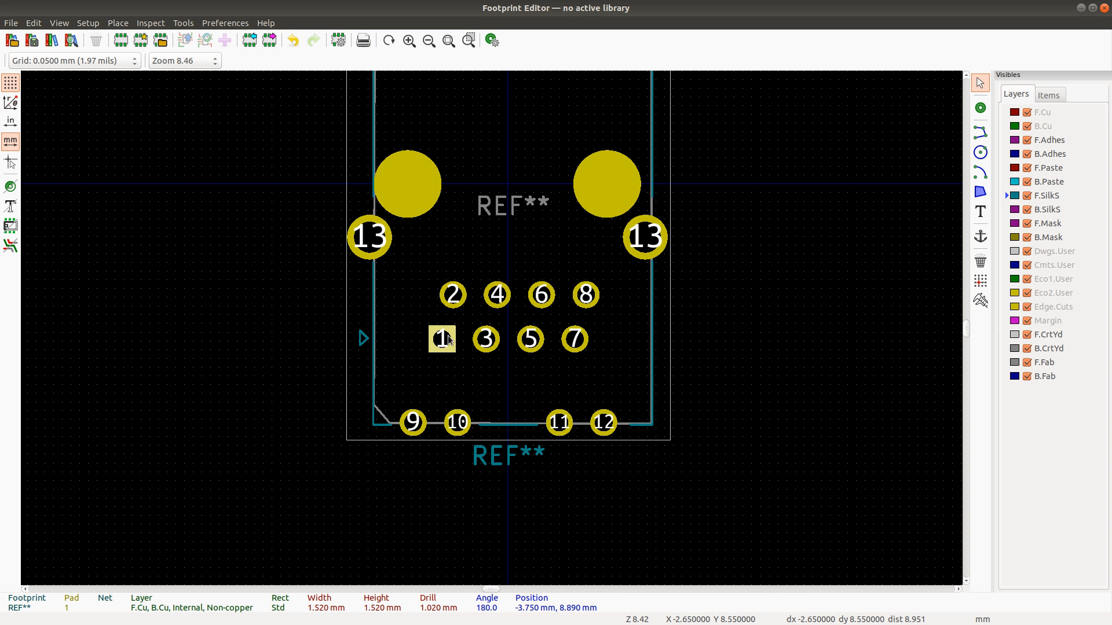
key(alt+Tab)
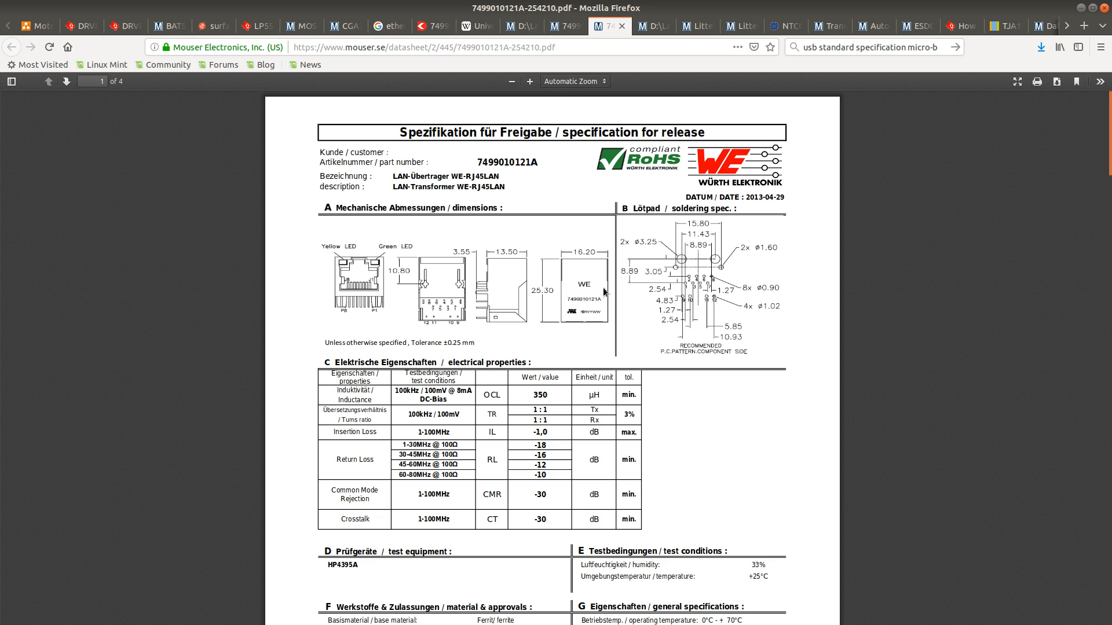
key(alt+Tab)
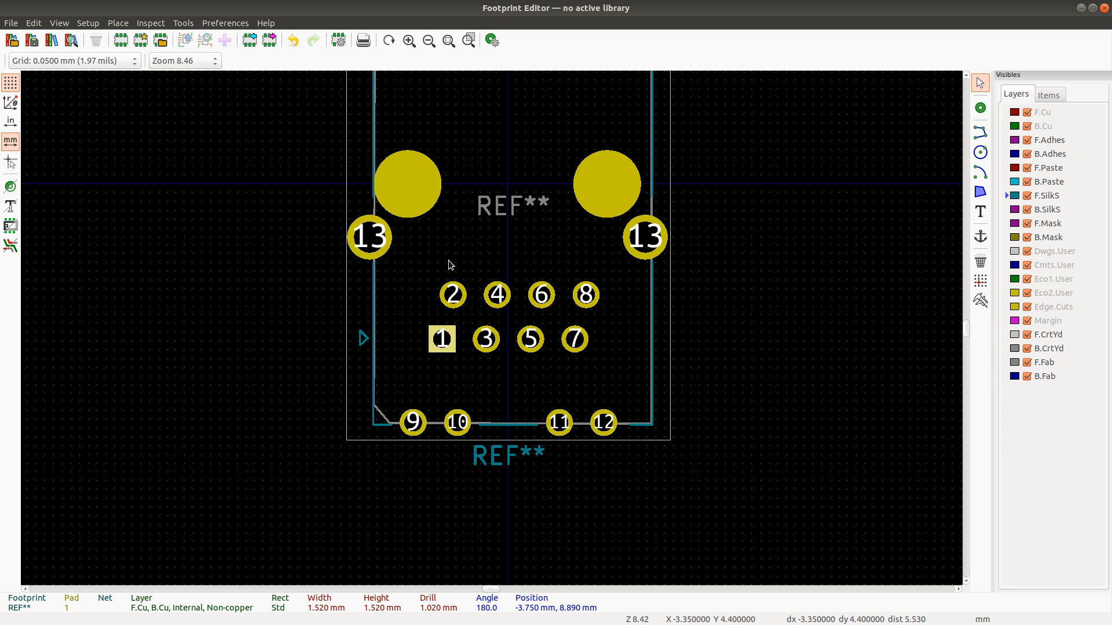
double_click(442, 345)
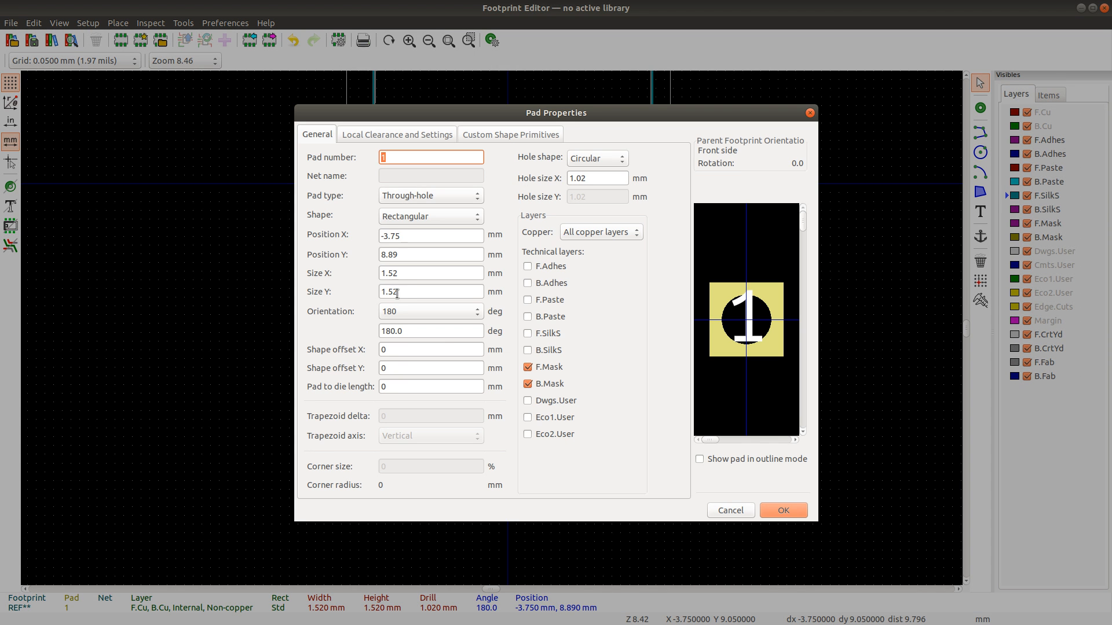
drag(400, 234, 472, 242)
click(400, 234)
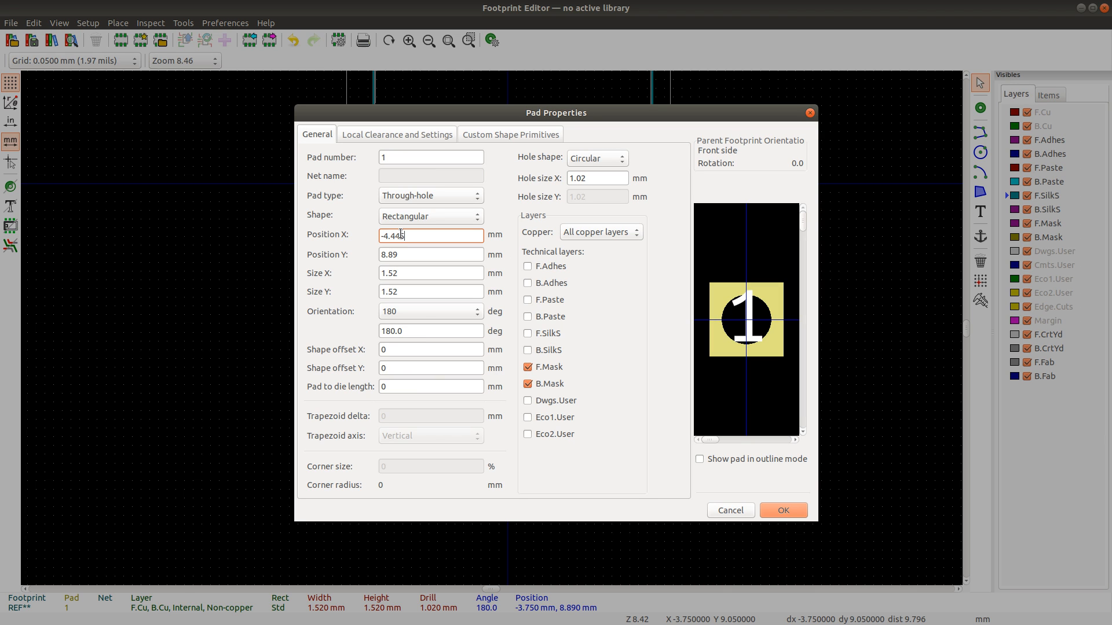
key(Return)
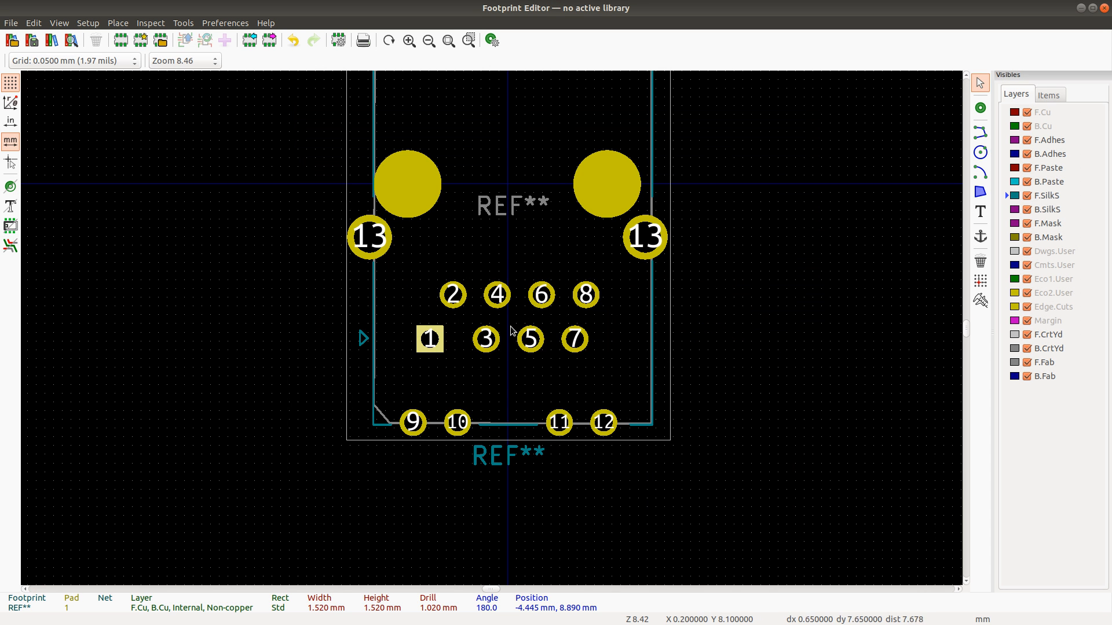
Step: Compare the positions of the mounting hole and numbered pads in the footprint with the datasheet's recommended soldering pattern in Firefox
key(alt+Tab)
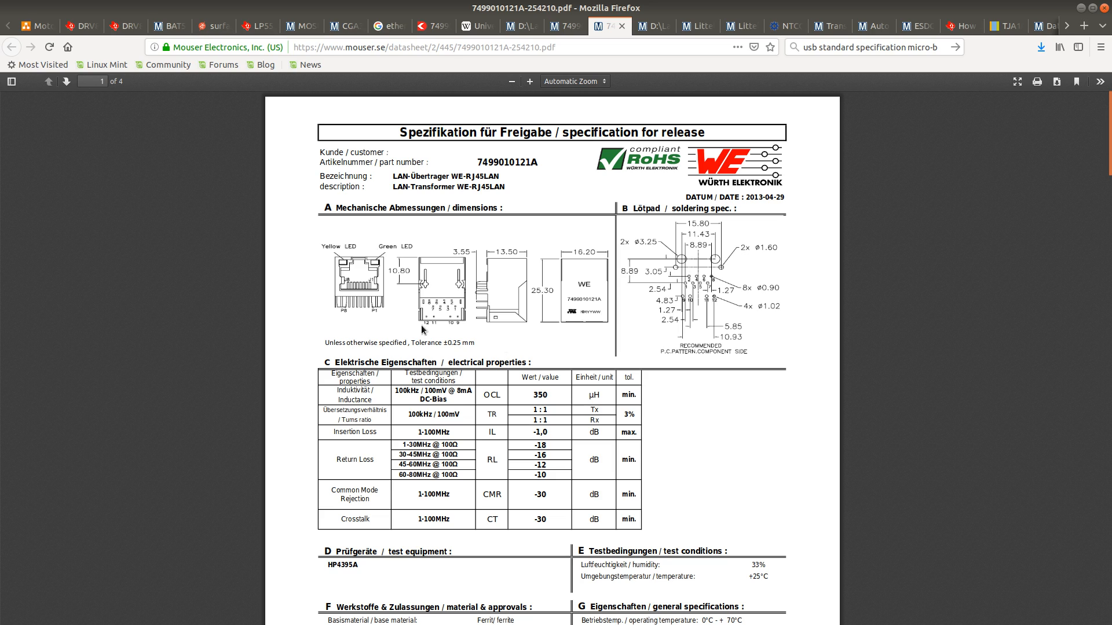
key(alt+Tab)
click(414, 201)
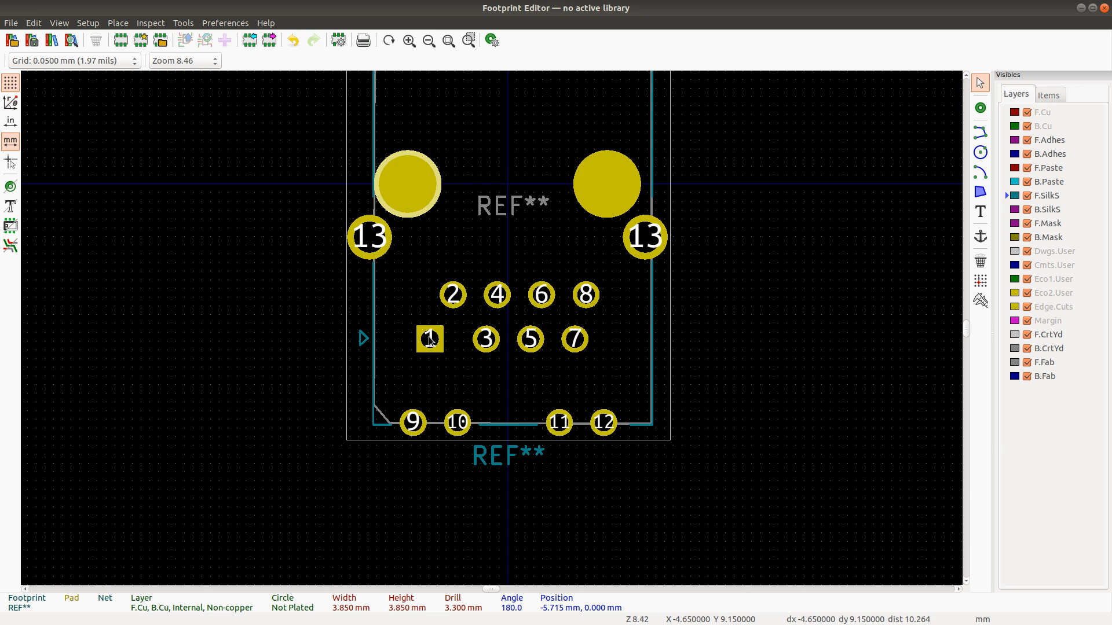
key(alt+Tab)
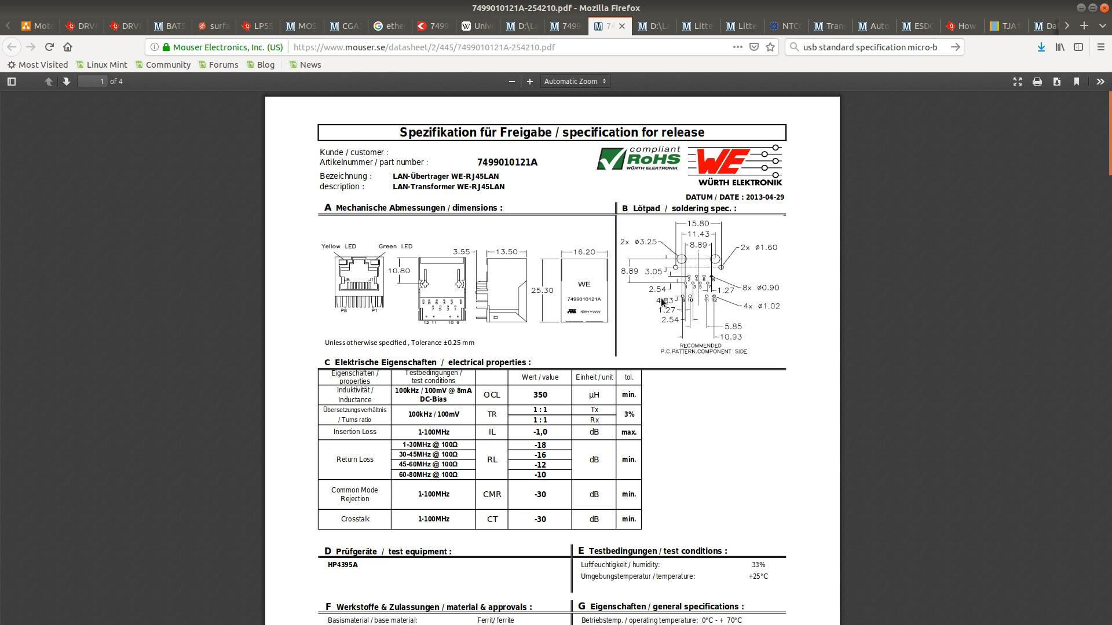
key(alt+Tab)
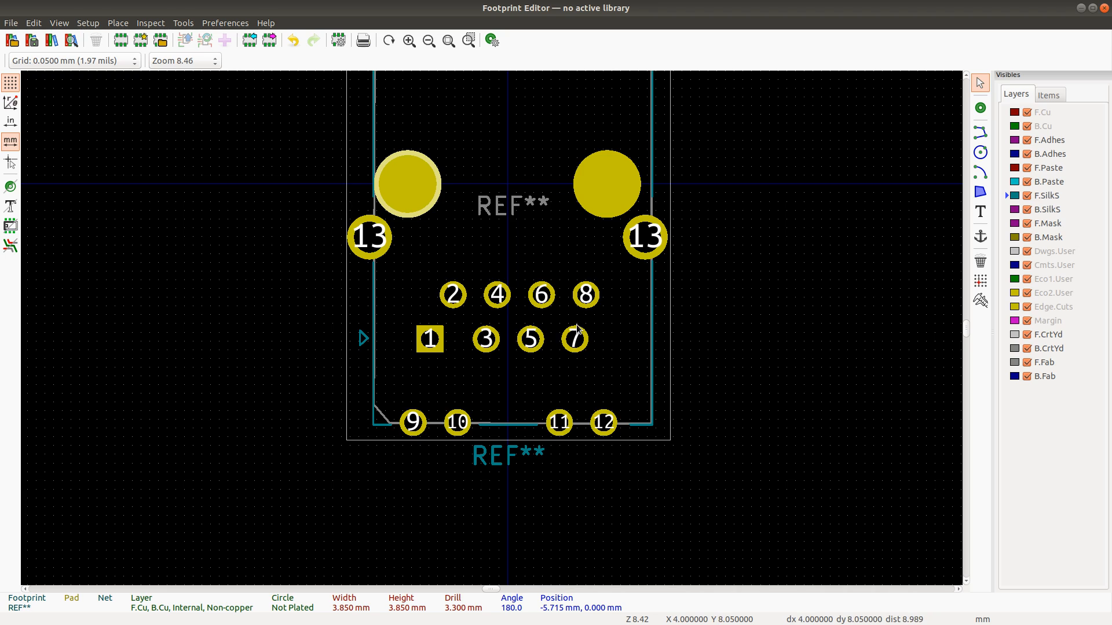
key(alt+Tab)
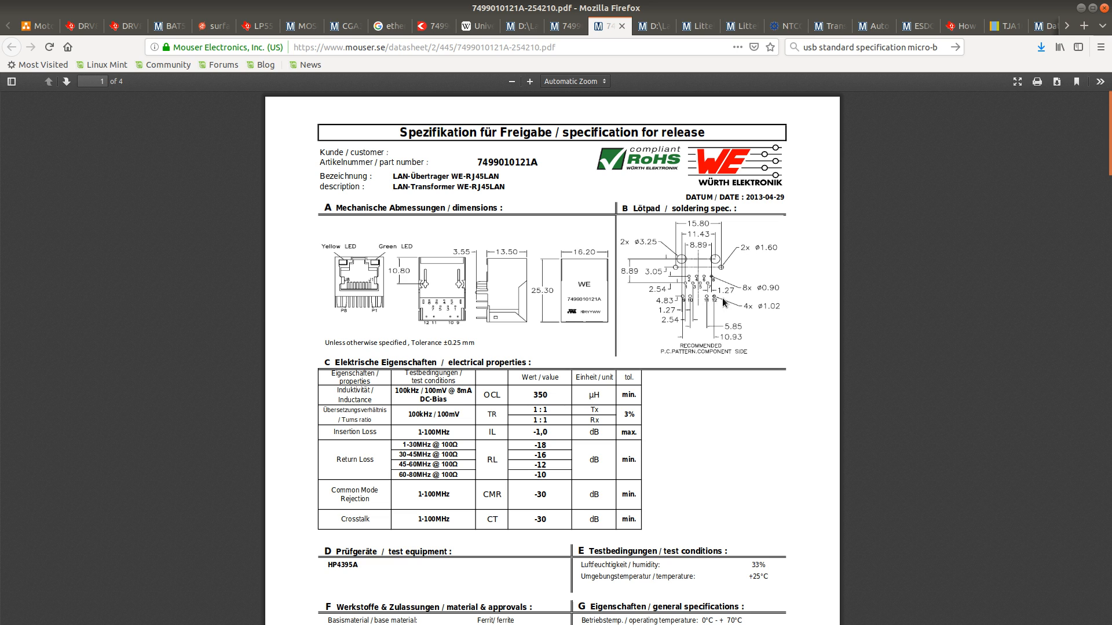
key(alt+Tab)
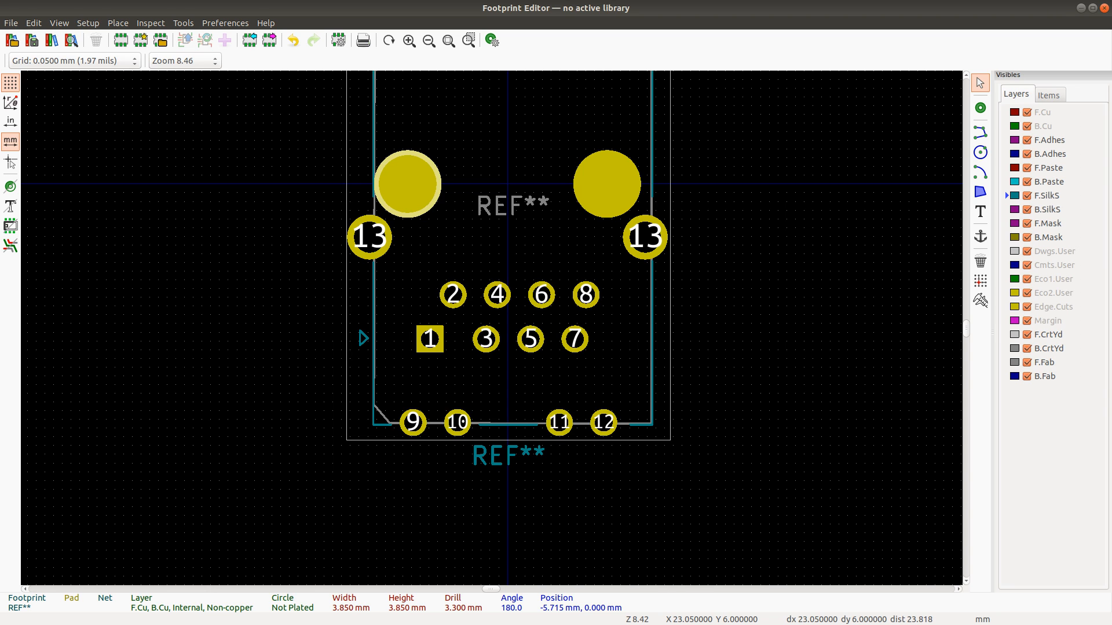
Step: Subtract the 1.27 mm spacing from 4.445 in the calculator and set pad 2's X position to -3.175 mm
key(alt+Tab)
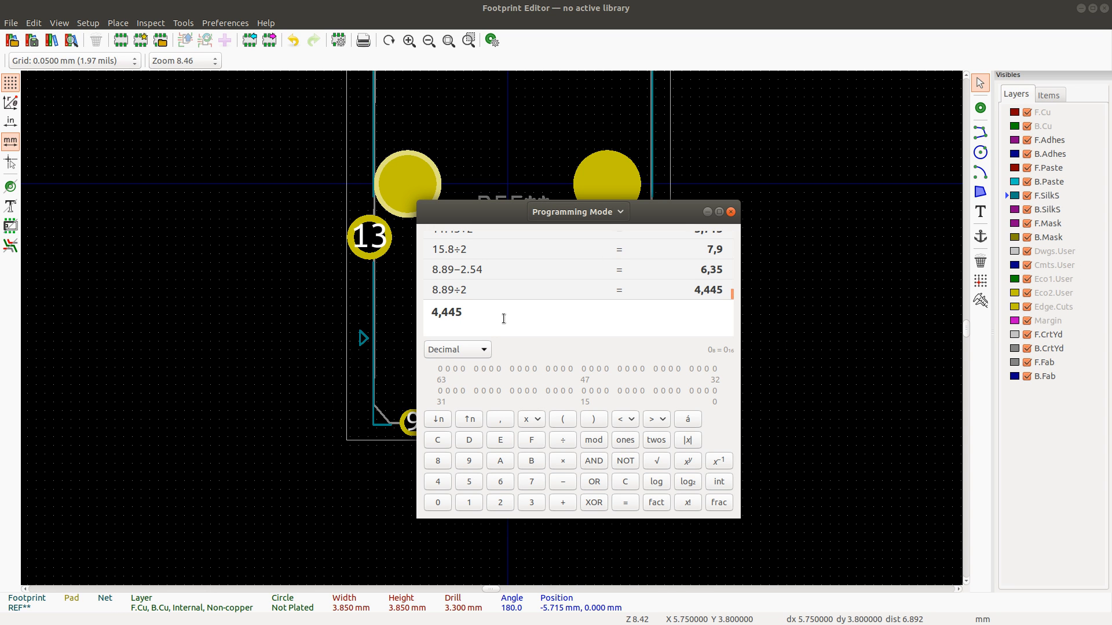
text(-1.27)
key(Return)
key(alt+Tab)
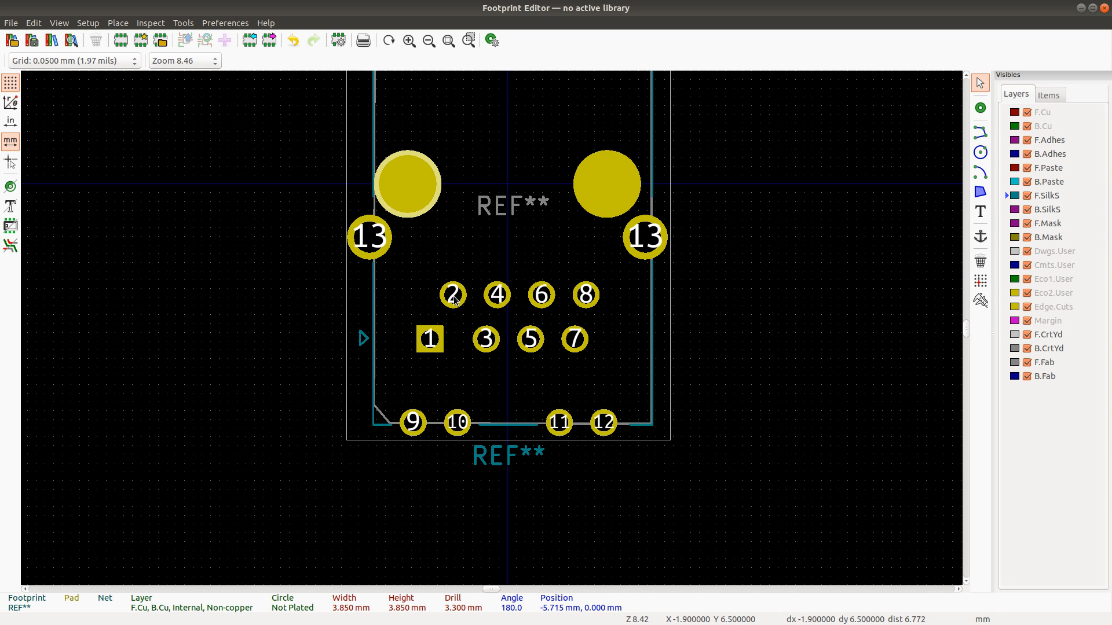
click(453, 295)
key(e)
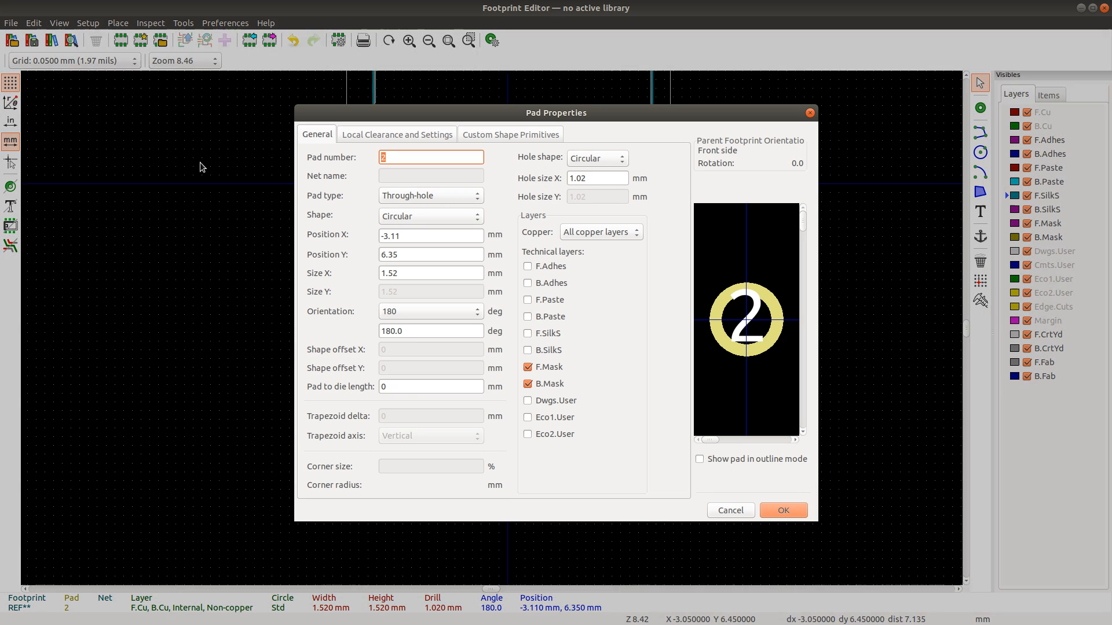
drag(410, 232, 393, 231)
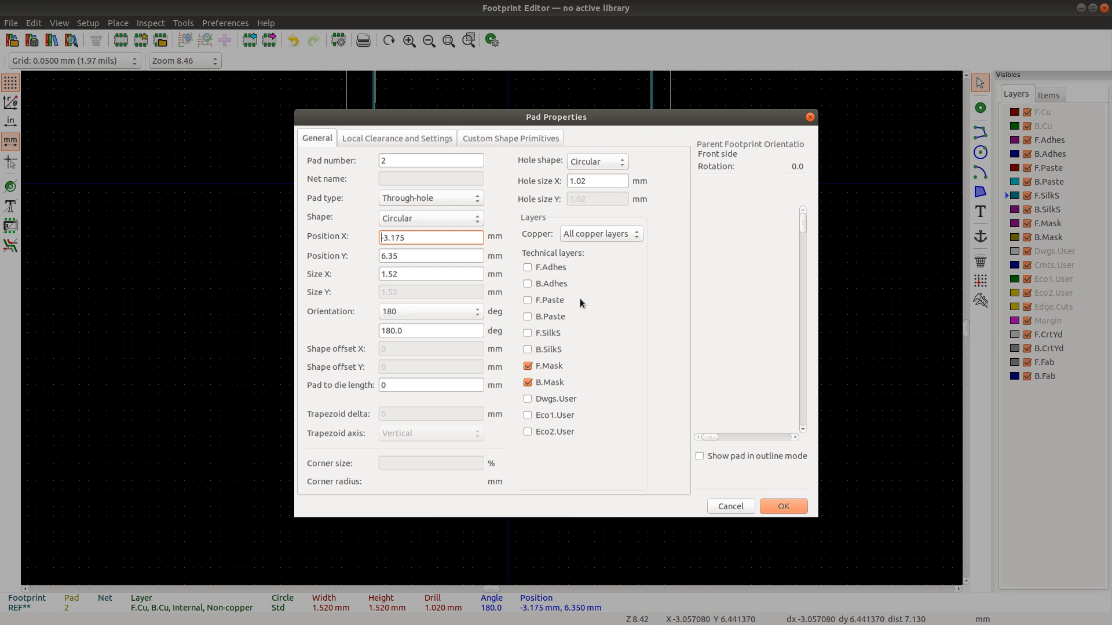
key(Return)
Step: Subtract 1.27 from 3.175 in the calculator and set pad 3's X position to -1.905 mm
click(489, 340)
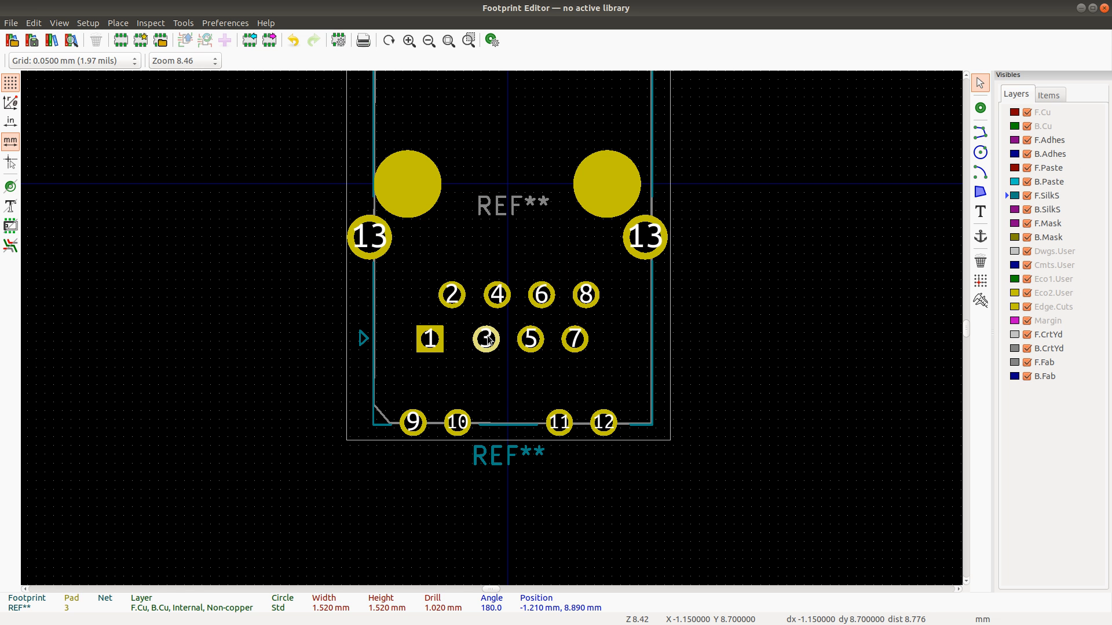
key(alt+Tab)
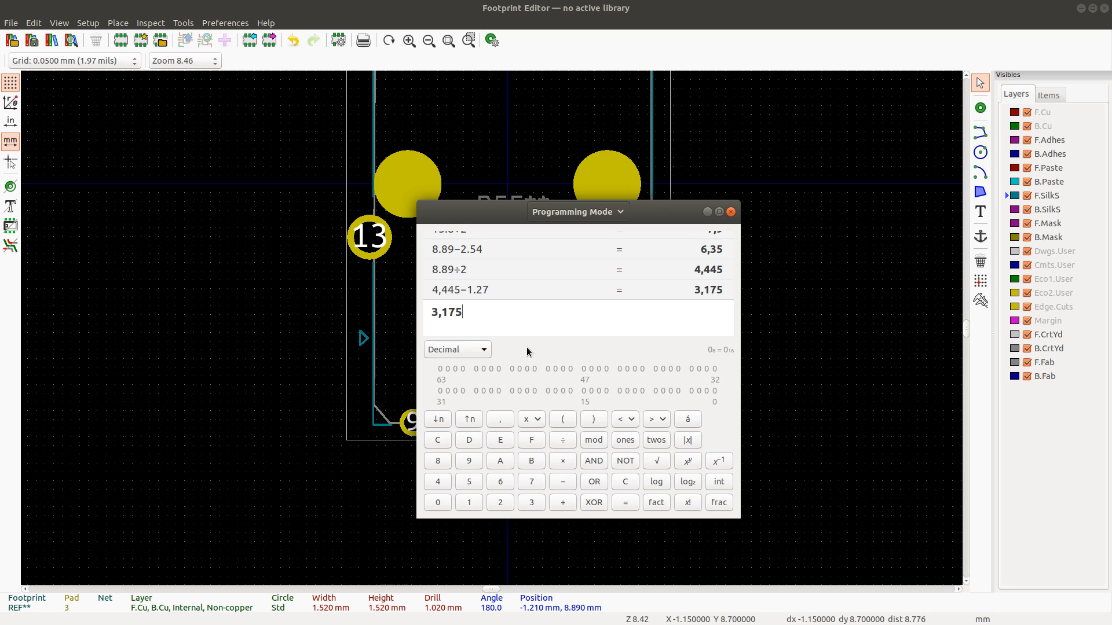
text(-1.27)
key(Return)
key(alt+Tab)
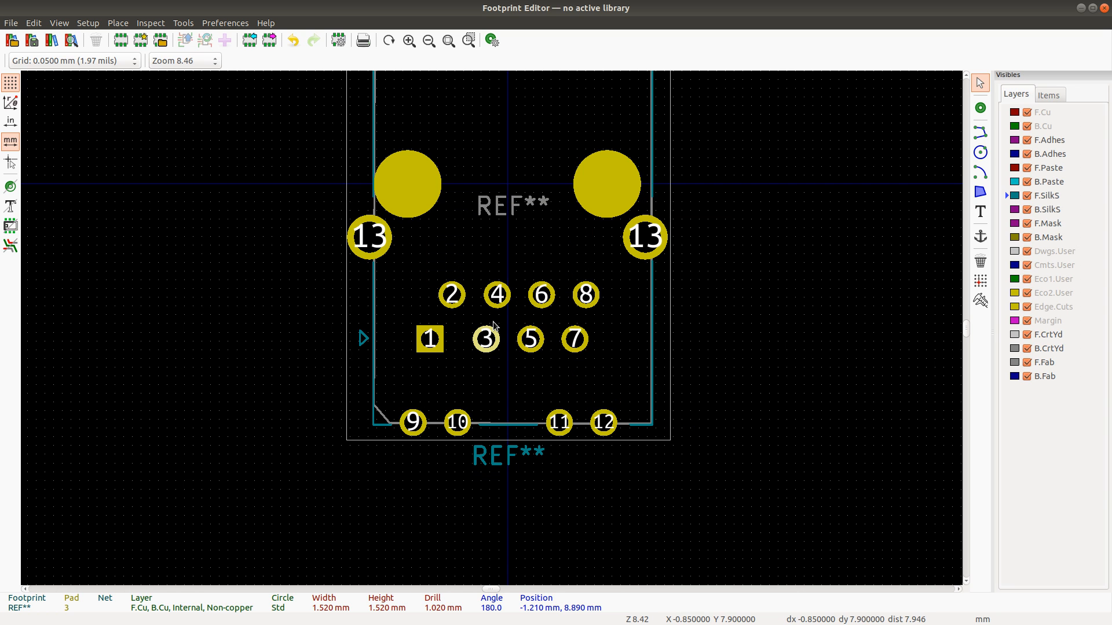
double_click(486, 338)
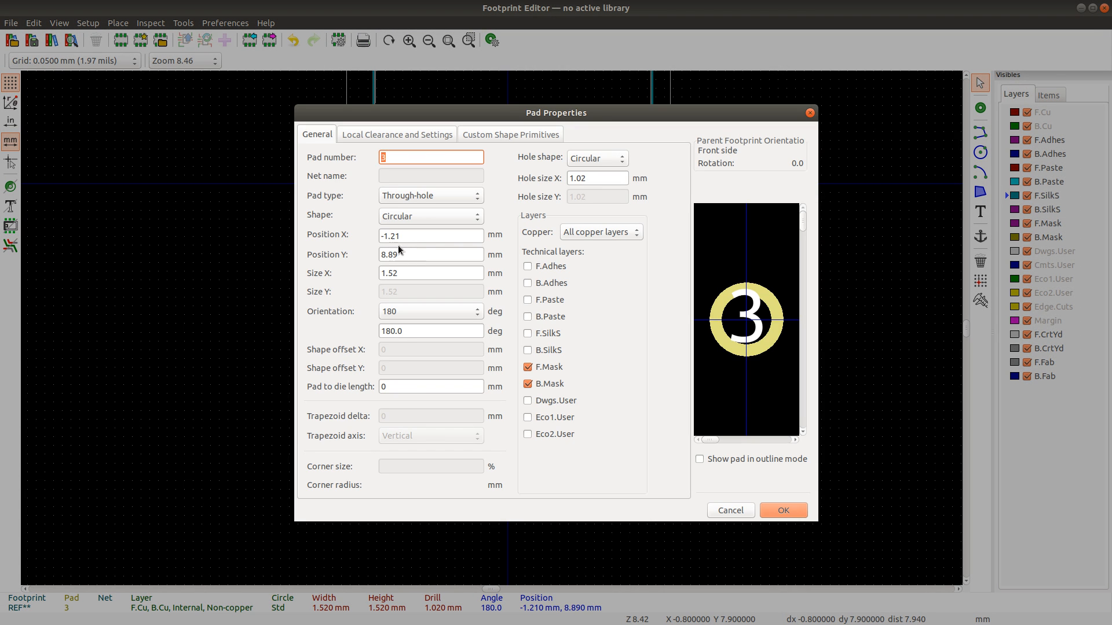
click(406, 237)
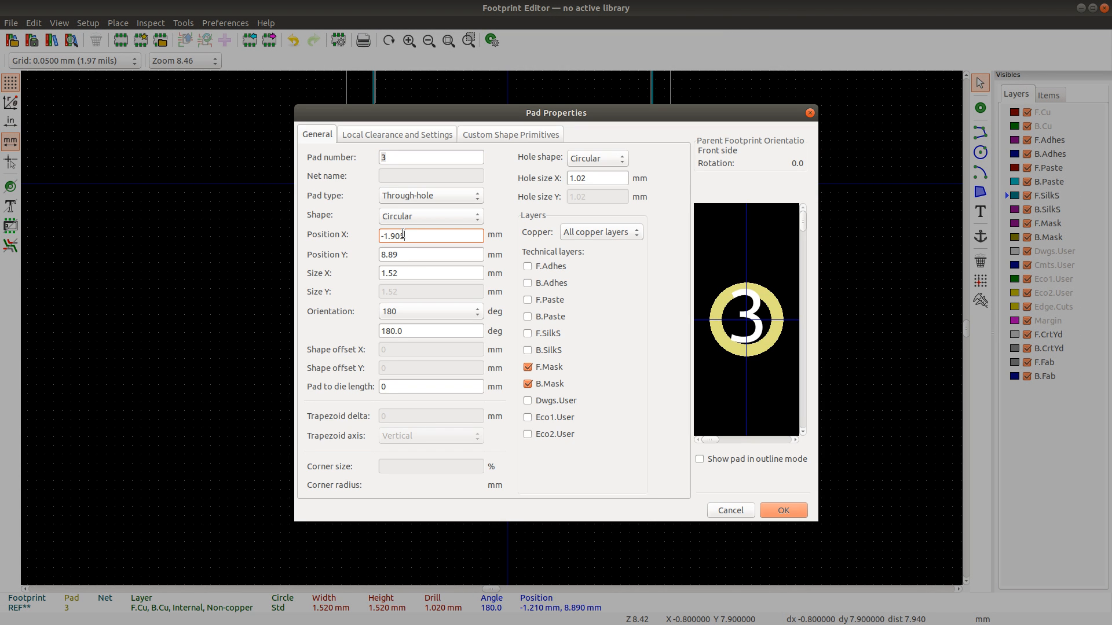
key(Return)
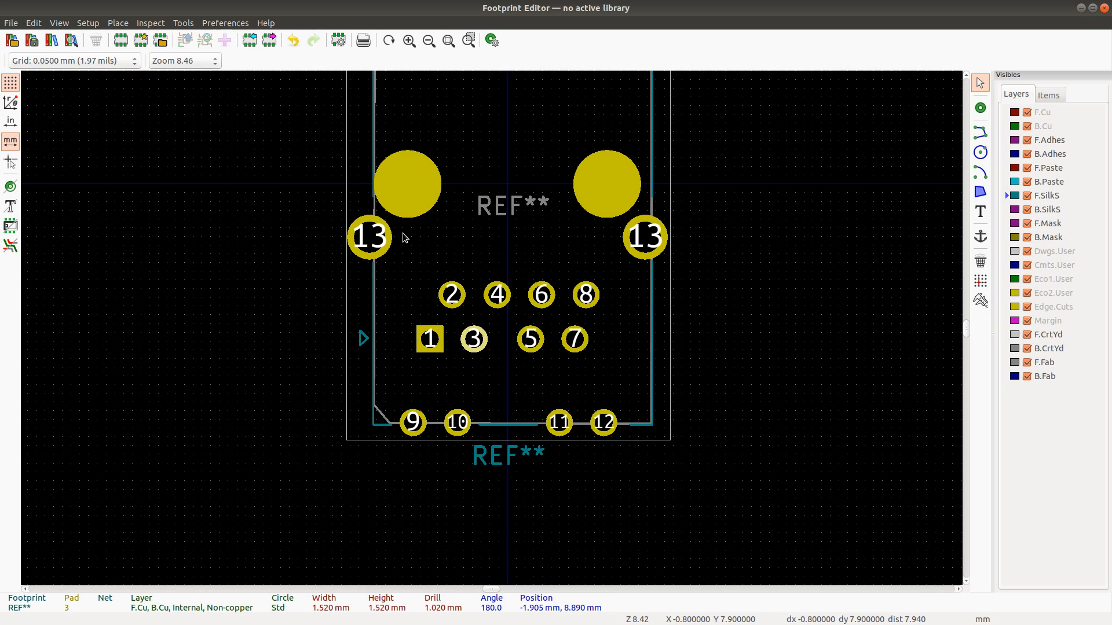
Step: Select pad 4, subtract 1.27 from 1.905 in the calculator, and return to the footprint editor
click(495, 297)
key(alt+Tab)
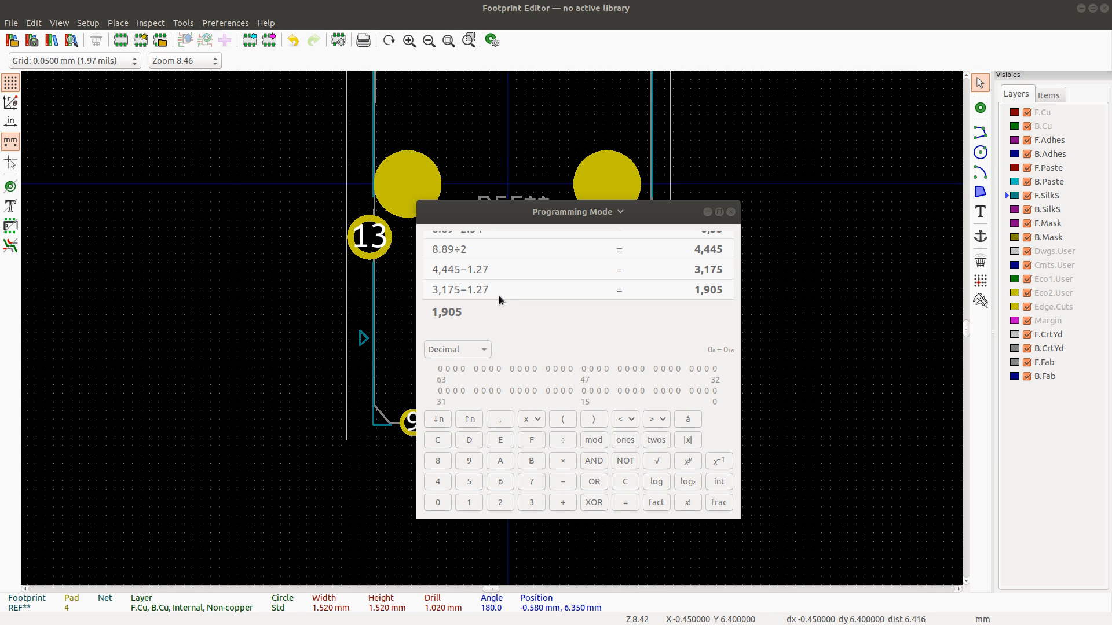
key(alt+Tab)
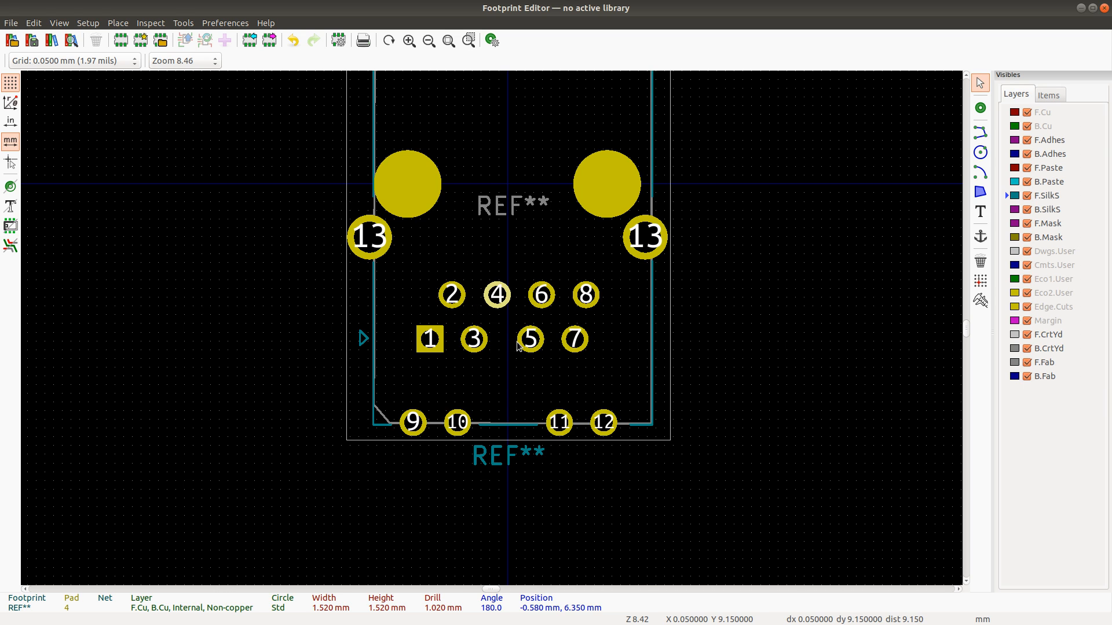
key(alt+Tab)
click(497, 315)
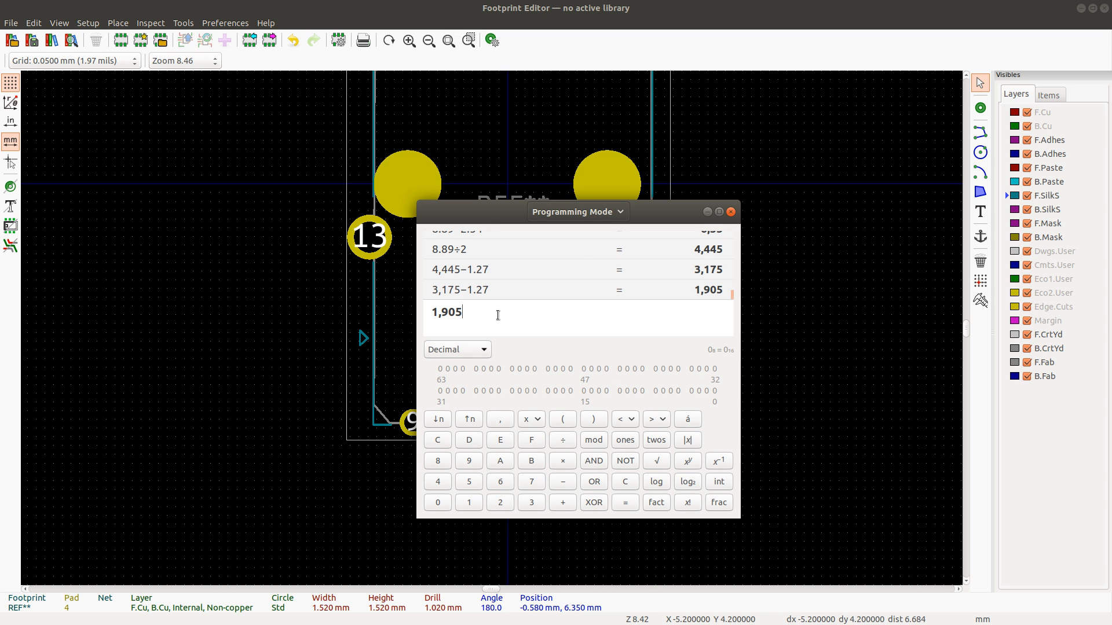
text(-1.2)
text(7)
key(Return)
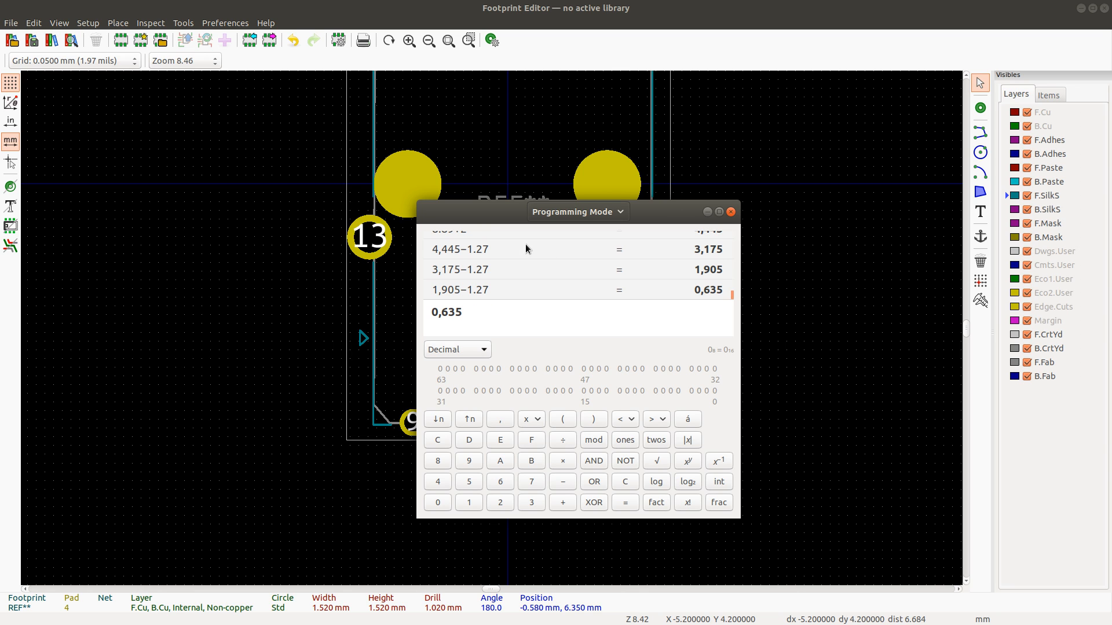
key(alt+Tab)
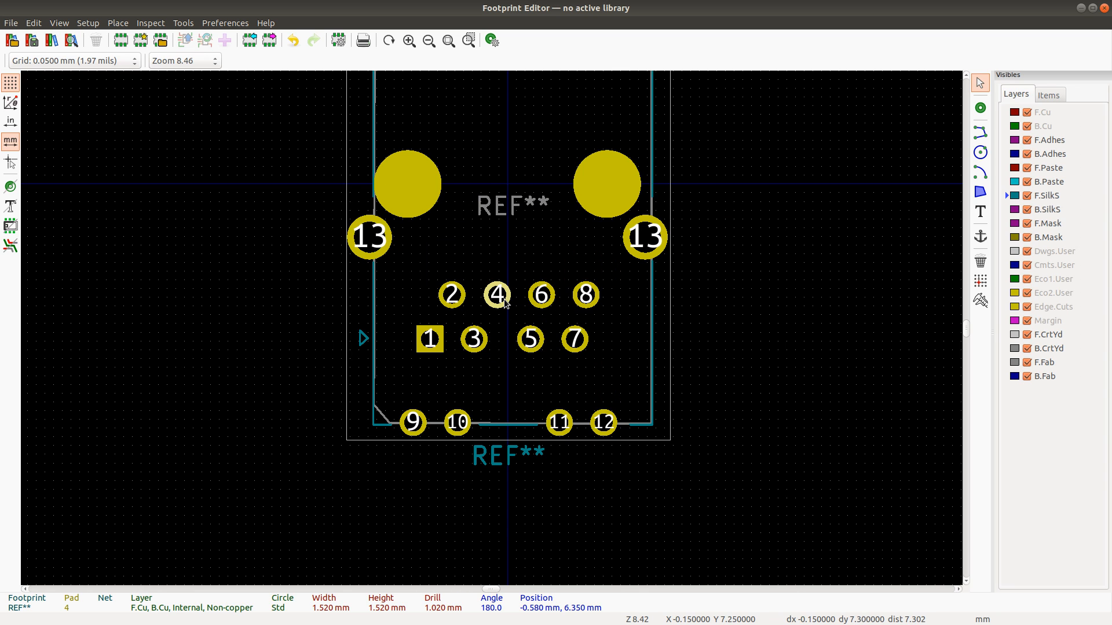
Step: Set the X position of pad 5 to 0.635 mm
click(530, 342)
double_click(530, 341)
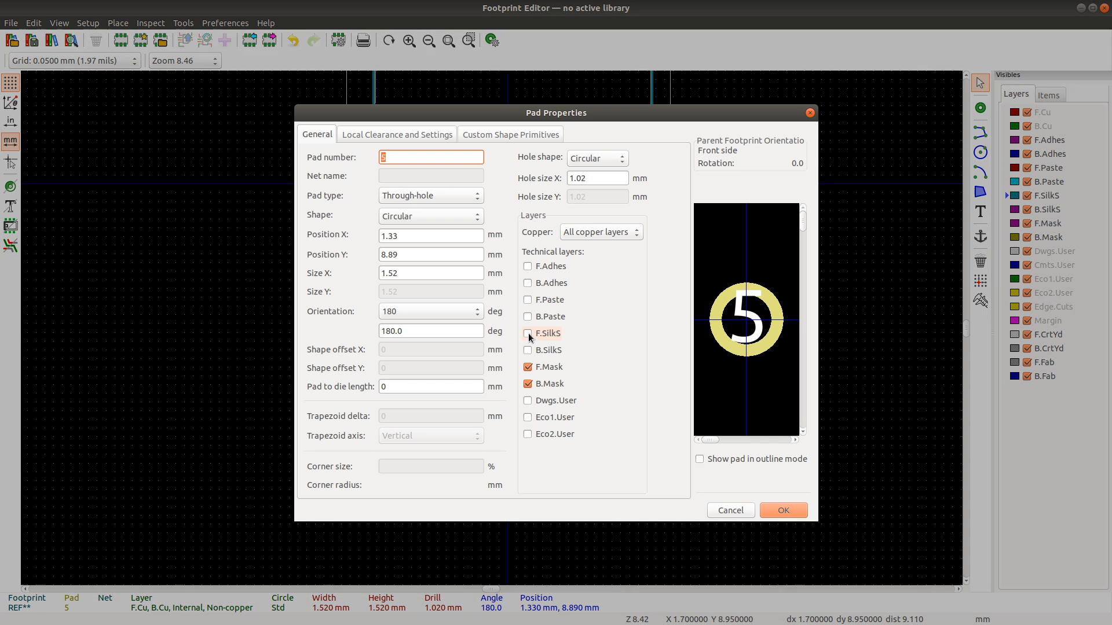
click(410, 234)
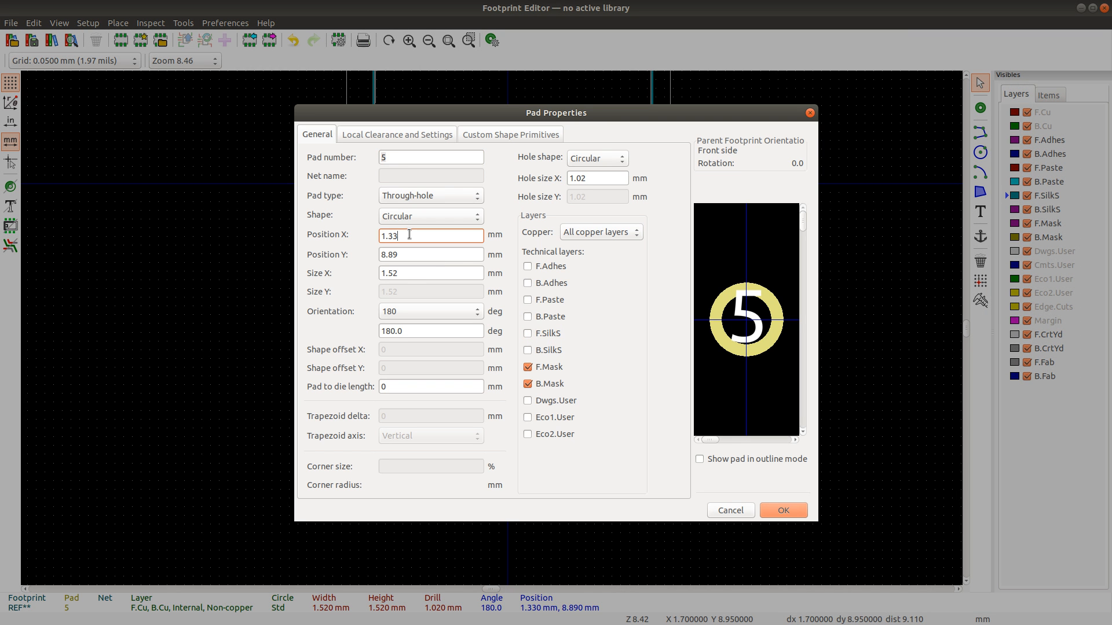
text(0.64)
key(BackSpace)
text(35)
key(Return)
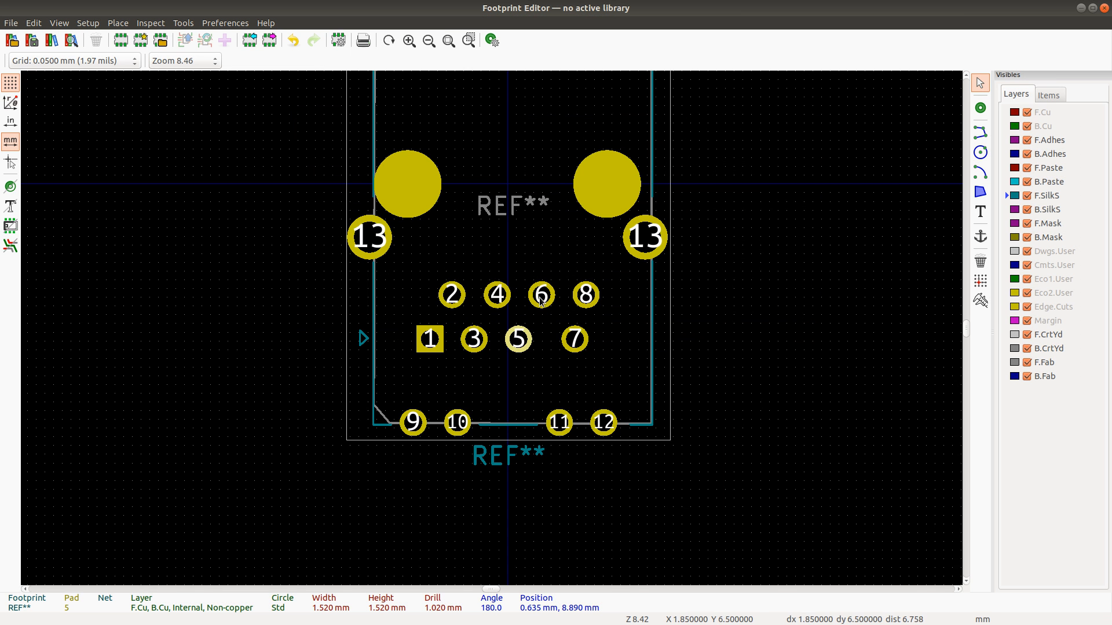
Step: Open pad 6's properties and subtract 1.27 from 0.635 in the calculator
click(540, 297)
double_click(540, 297)
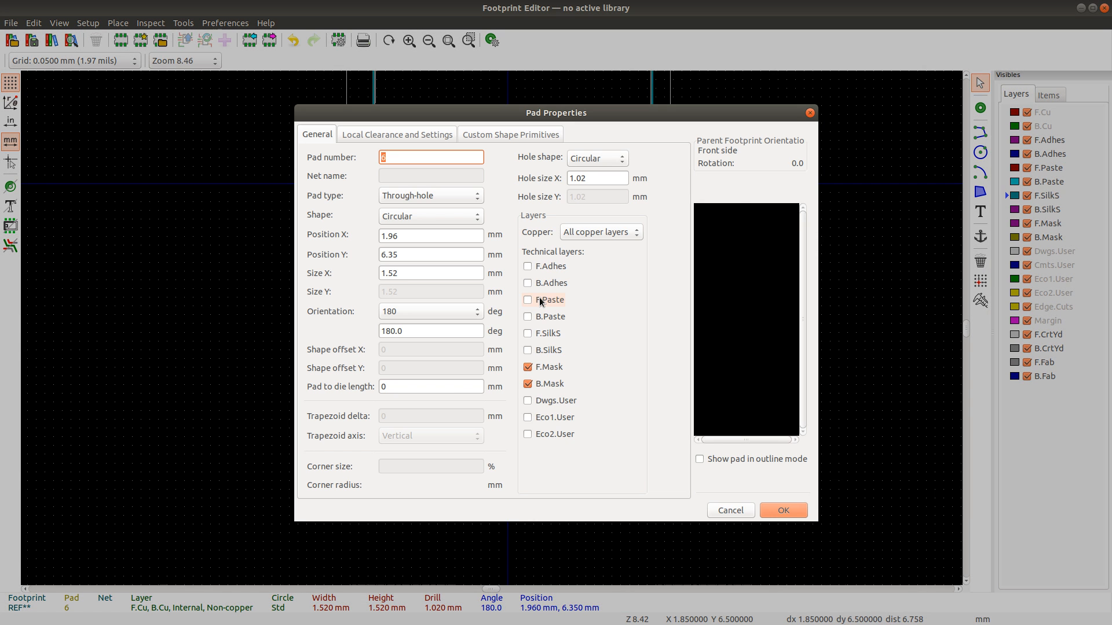
key(alt+Tab)
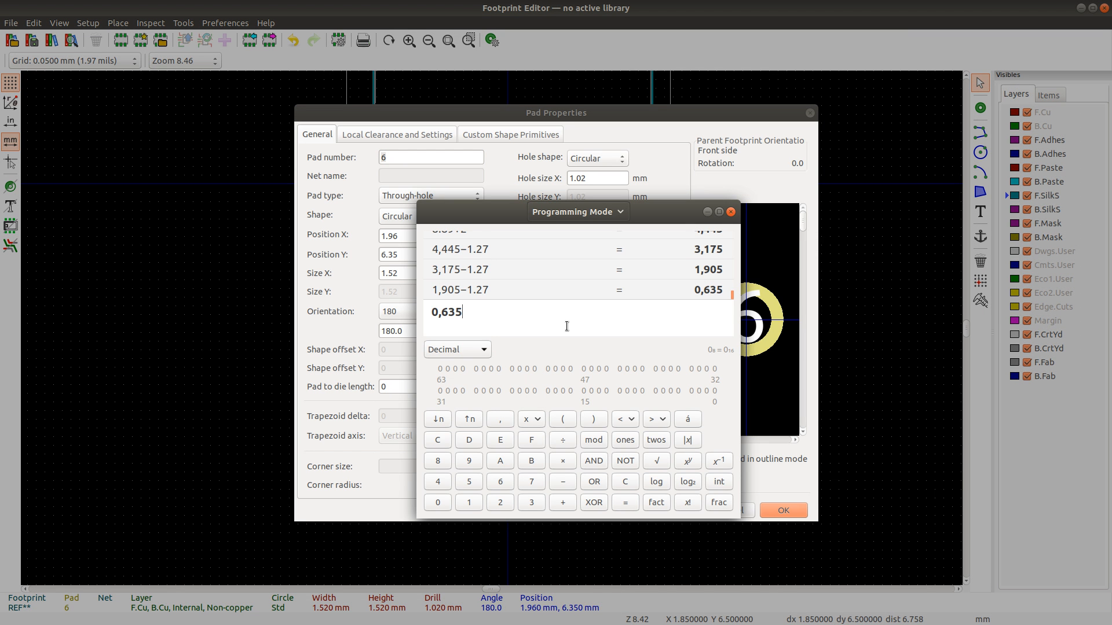
text(-1.27)
key(Return)
key(alt+Tab)
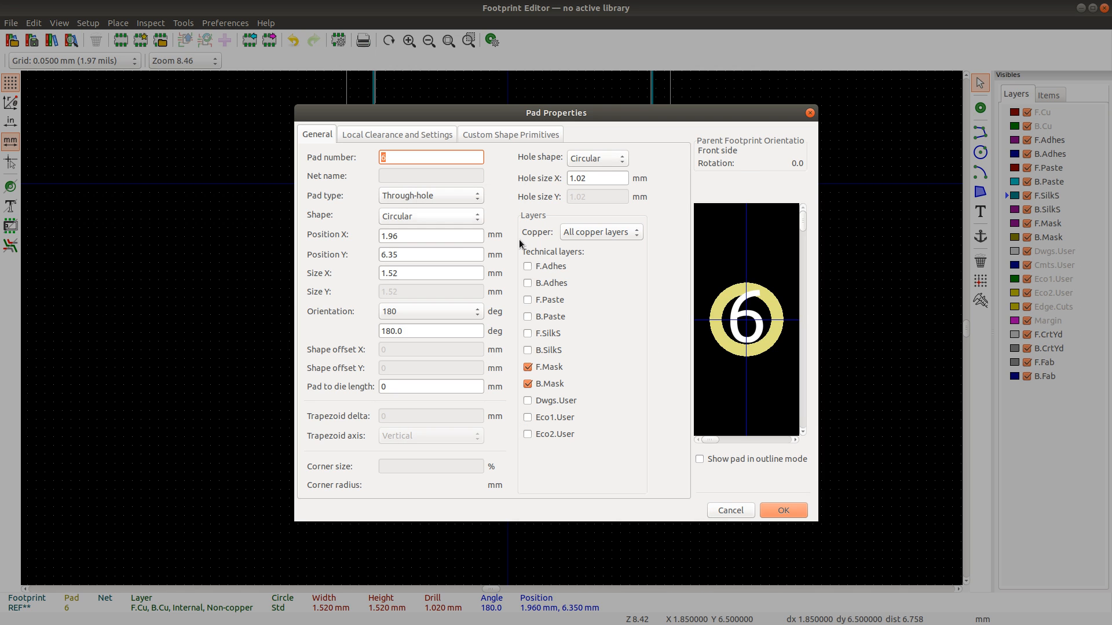
key(alt+Tab)
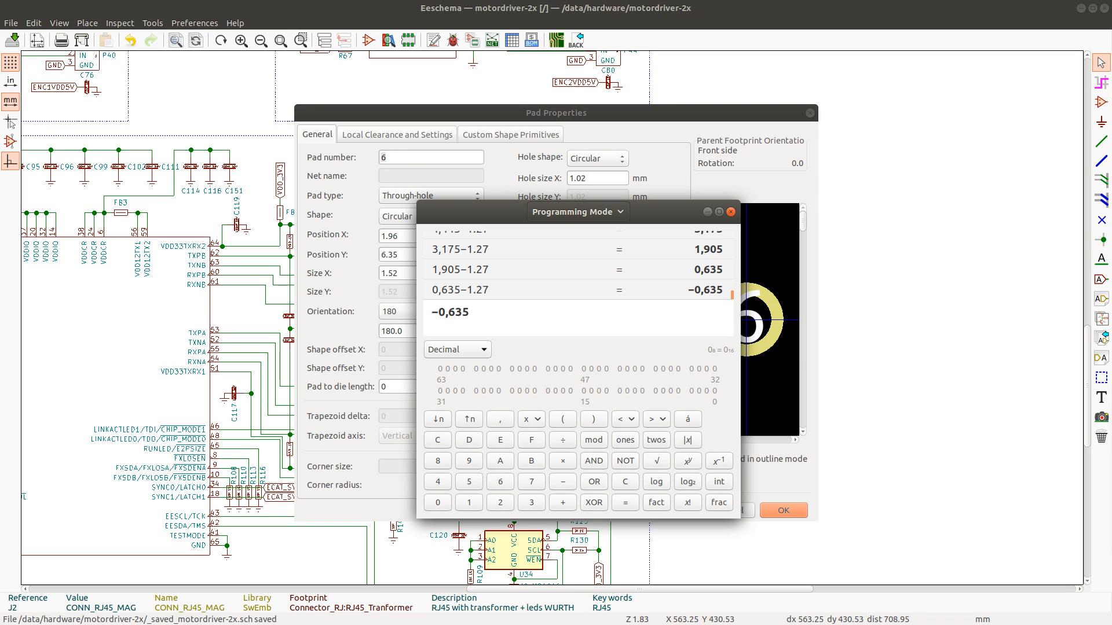
key(alt+Tab)
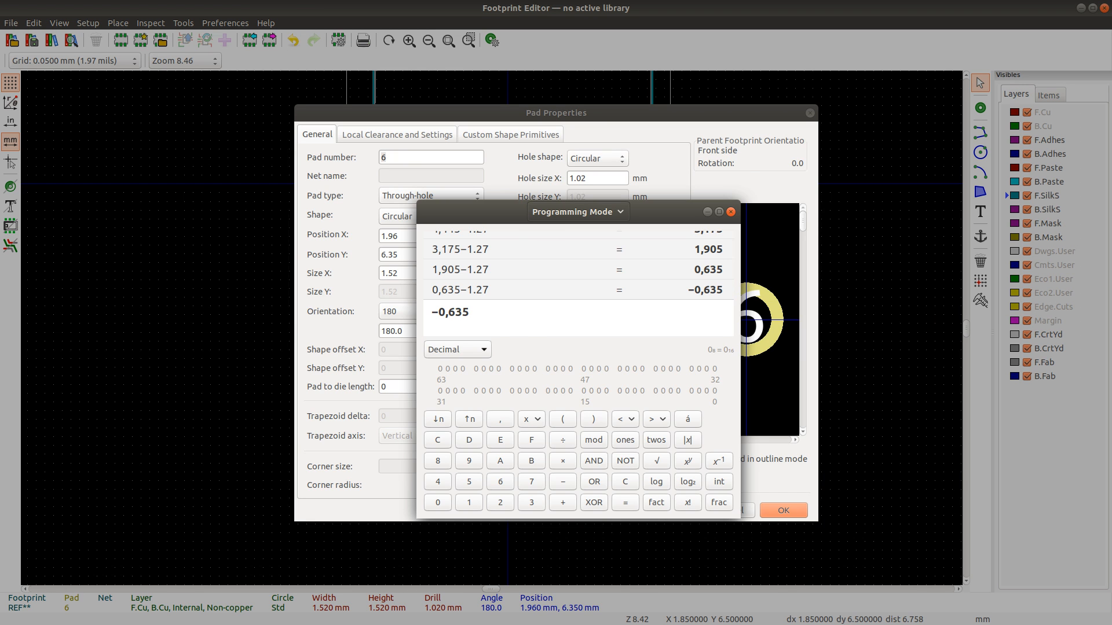
key(alt+Tab)
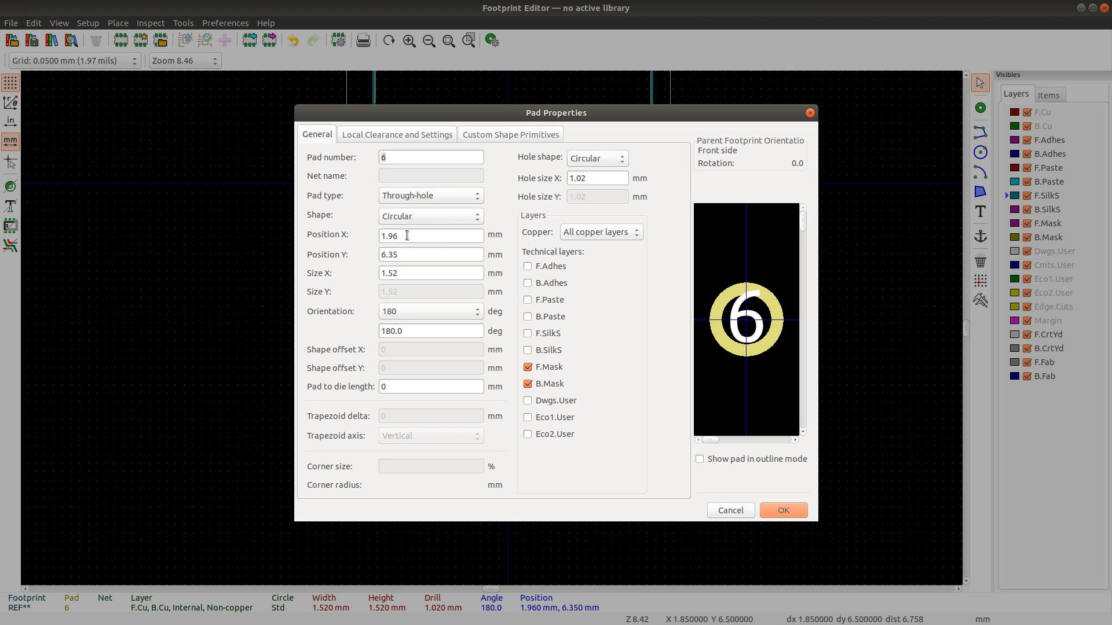
Step: Set the X position of pad 6 to 0.635 mm
click(417, 239)
key(BackSpace)
key(BackSpace)
key(BackSpace)
text(0.635)
key(Return)
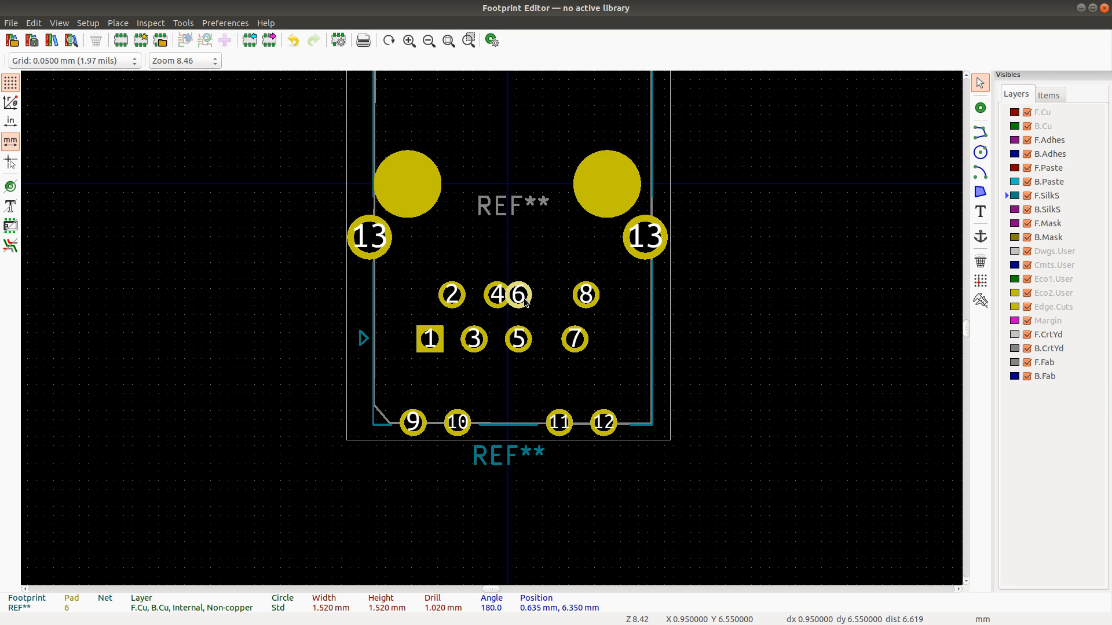
Step: Compare the calculator's spacing results with the pad layout and recall the 0.635−1.27 expression
key(alt+Tab)
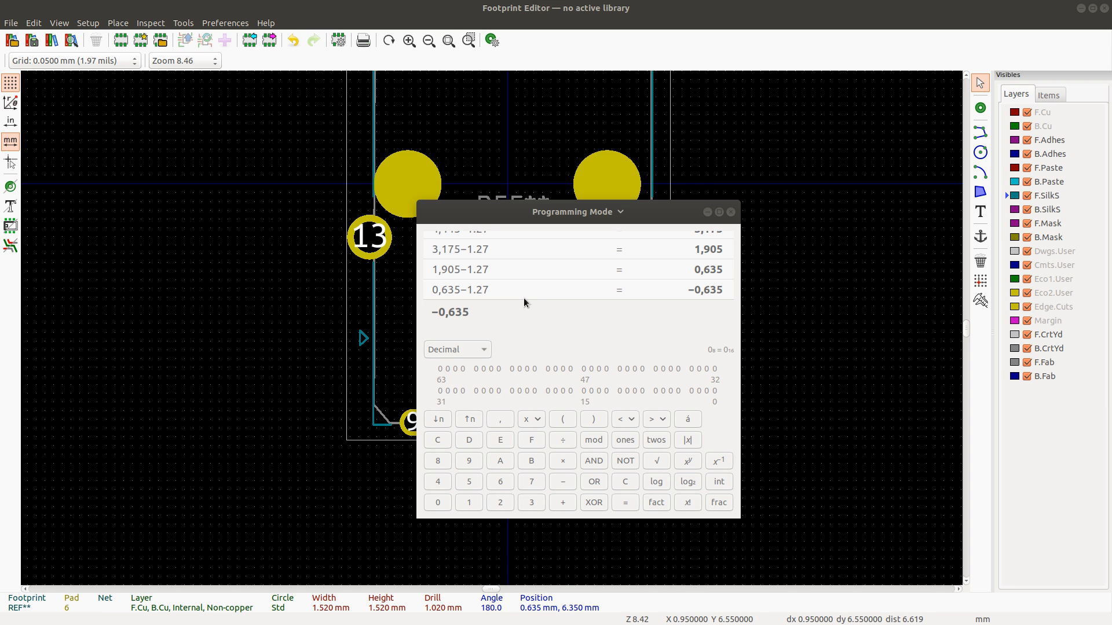
key(alt+Tab)
key(alt+Tab)
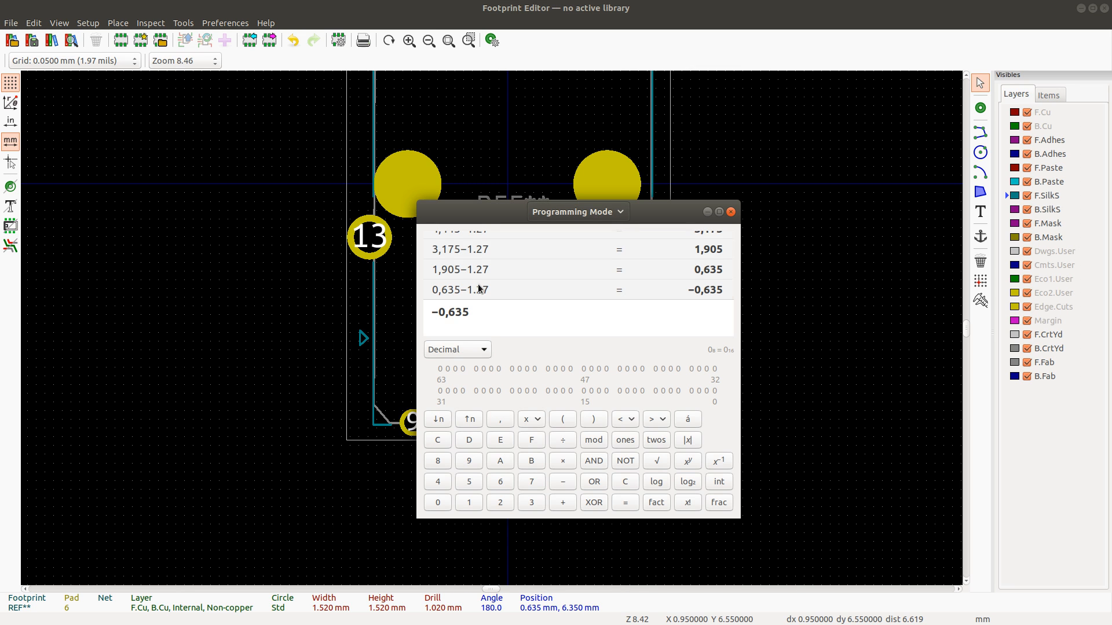
key(alt+Tab)
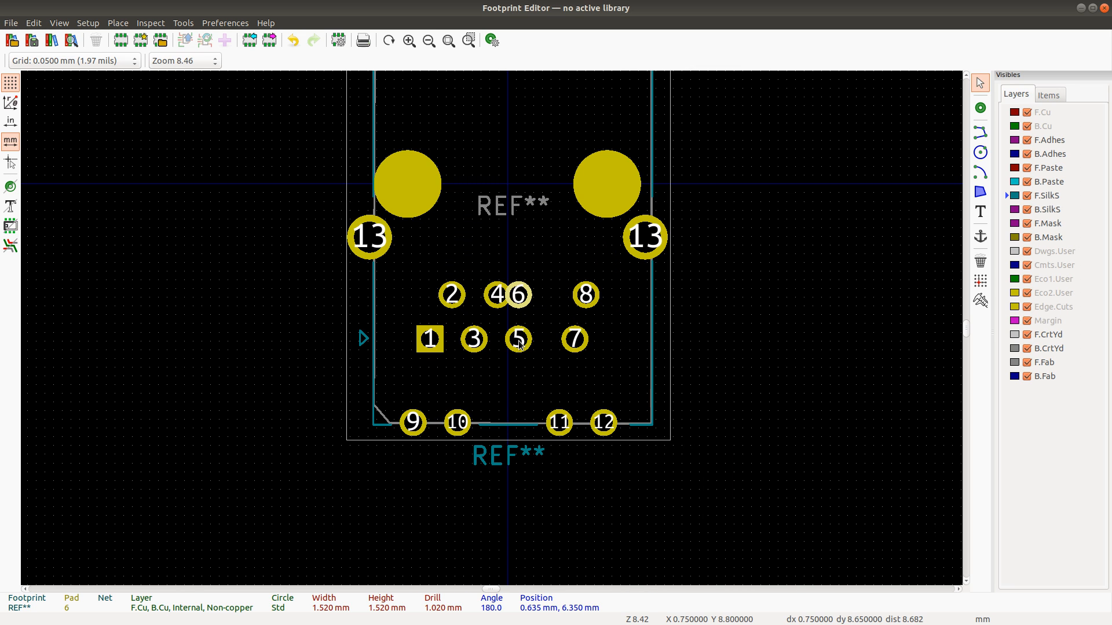
key(alt+Tab)
click(513, 314)
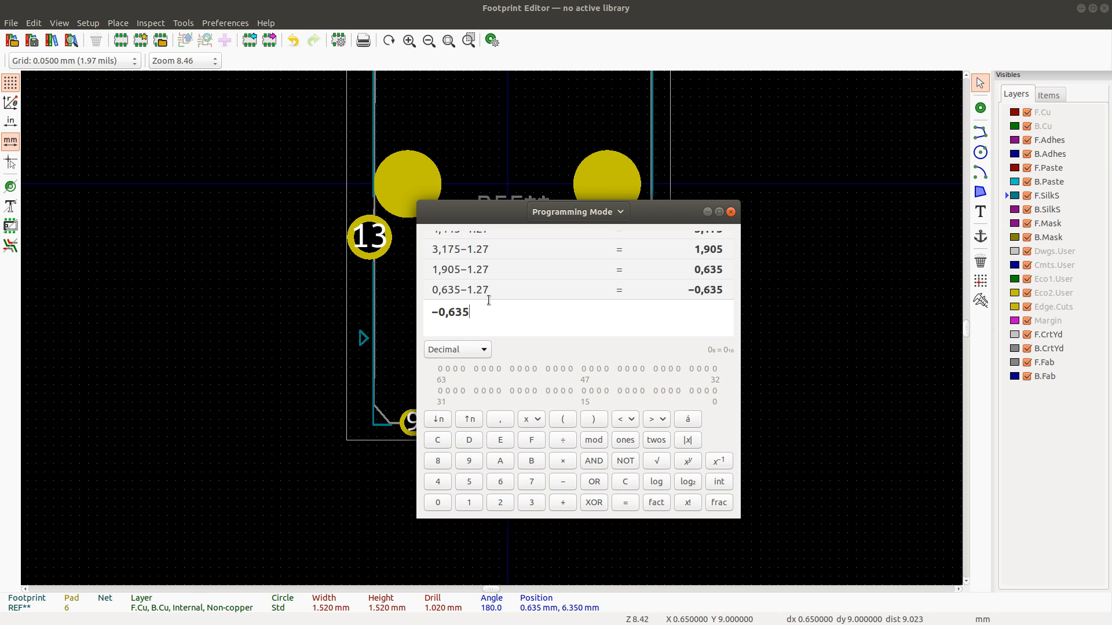
key(alt+Tab)
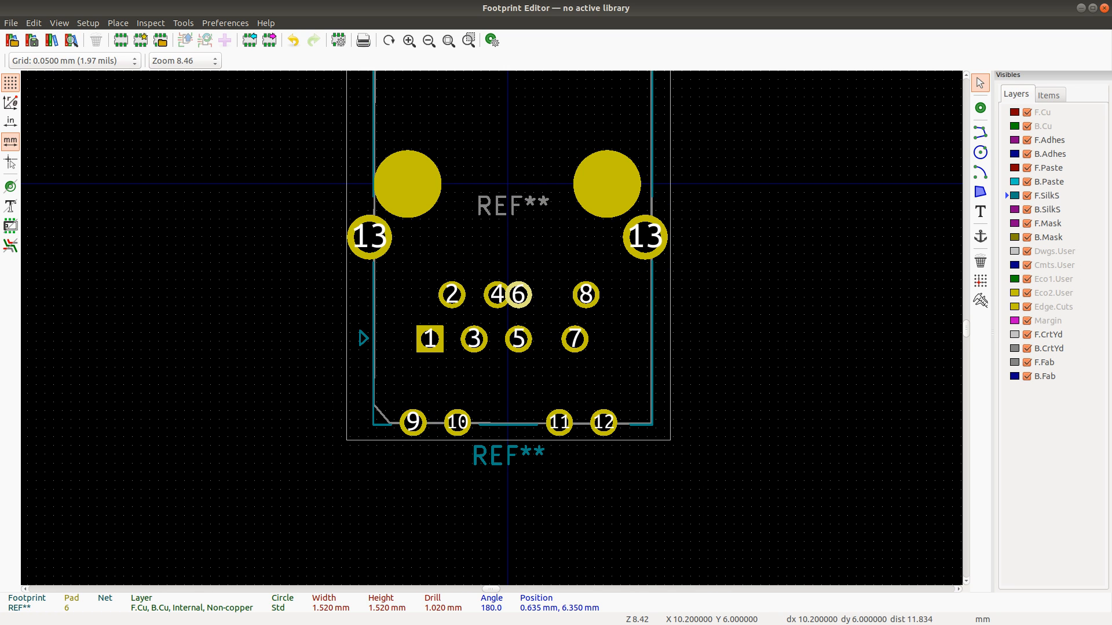
key(alt+Tab)
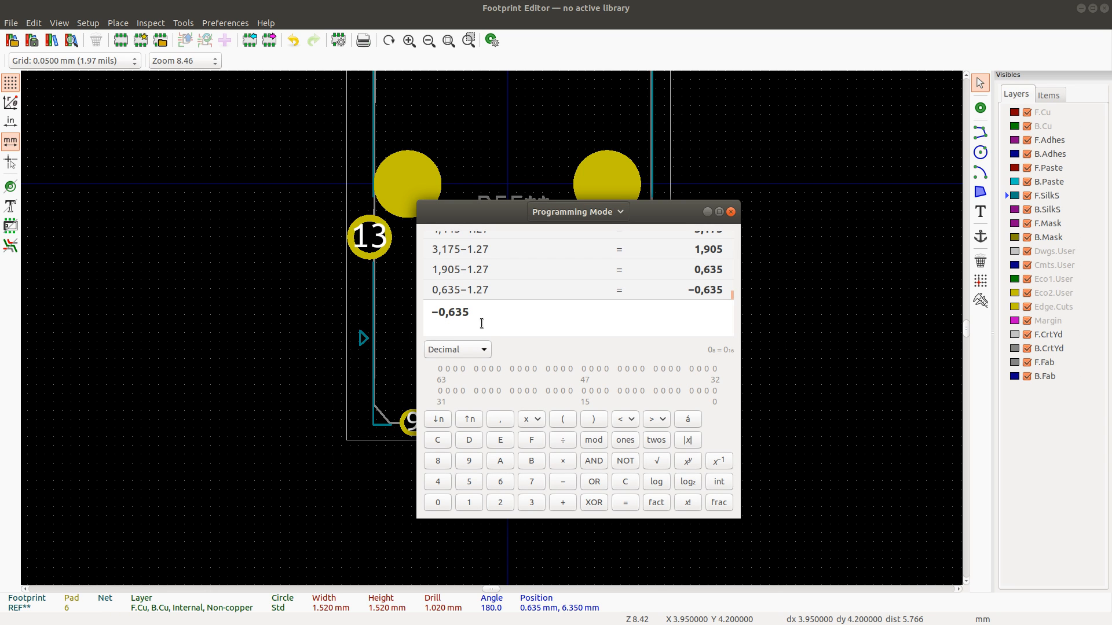
key(Up)
key(Left)
key(Left)
key(Left)
key(Left)
key(alt+Tab)
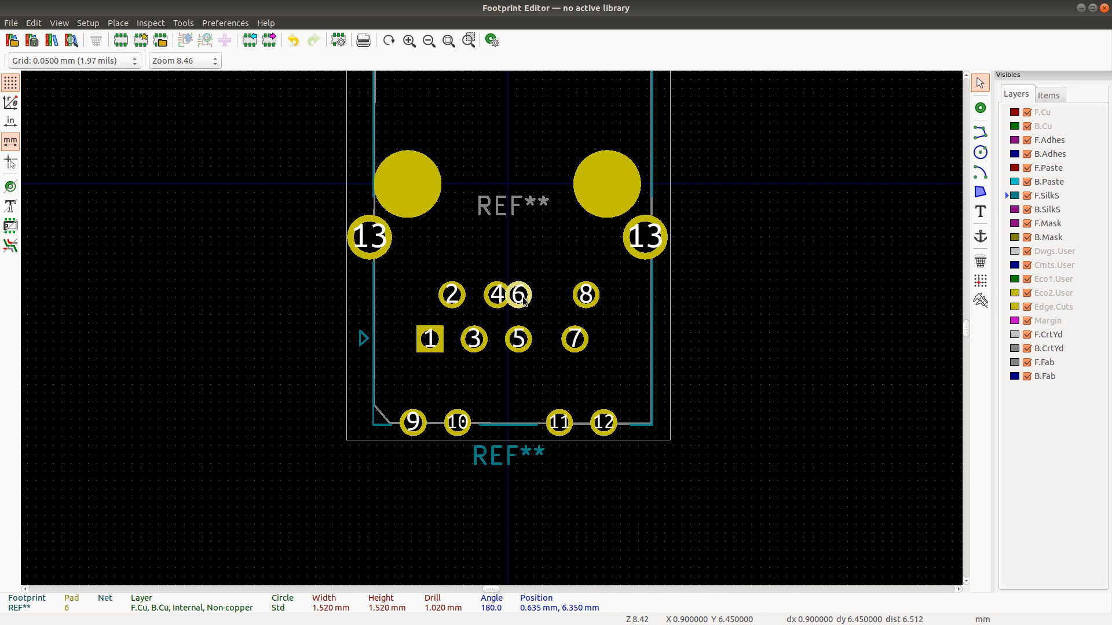
Step: Set the X position of pad 6 to 1.905 mm
double_click(520, 296)
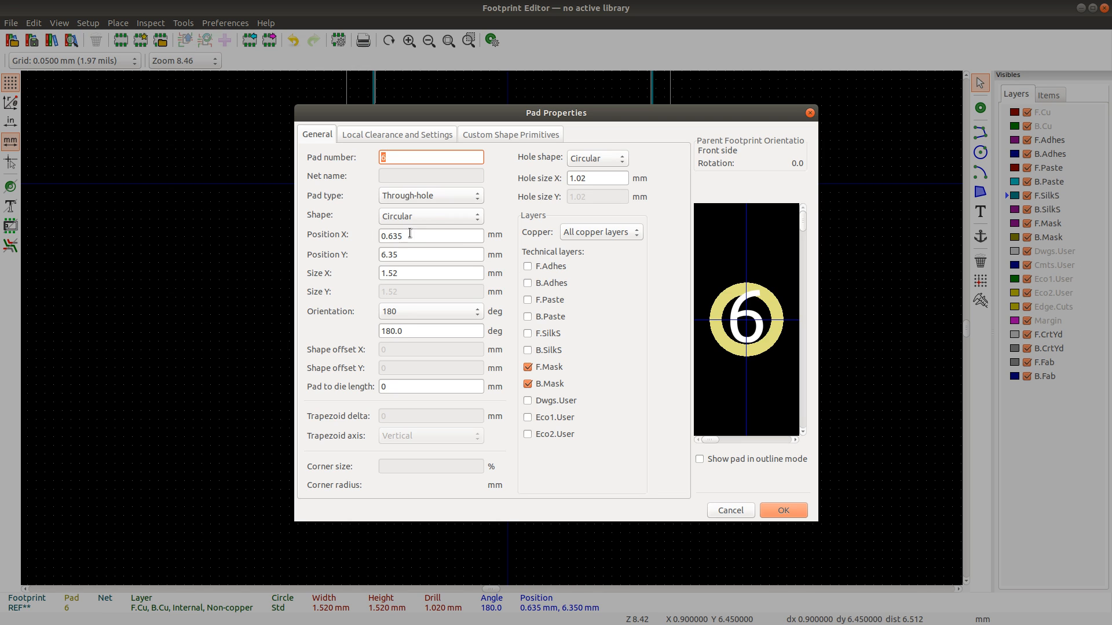
drag(410, 234, 362, 235)
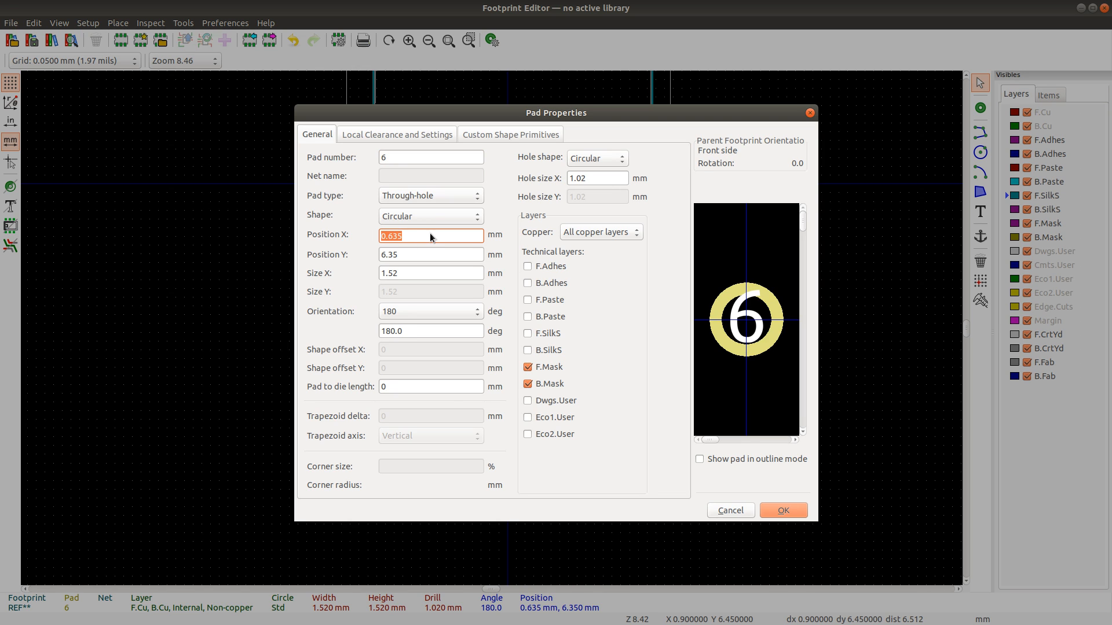
key(alt+Tab)
key(alt+Tab)
text(1.90)
key(Return)
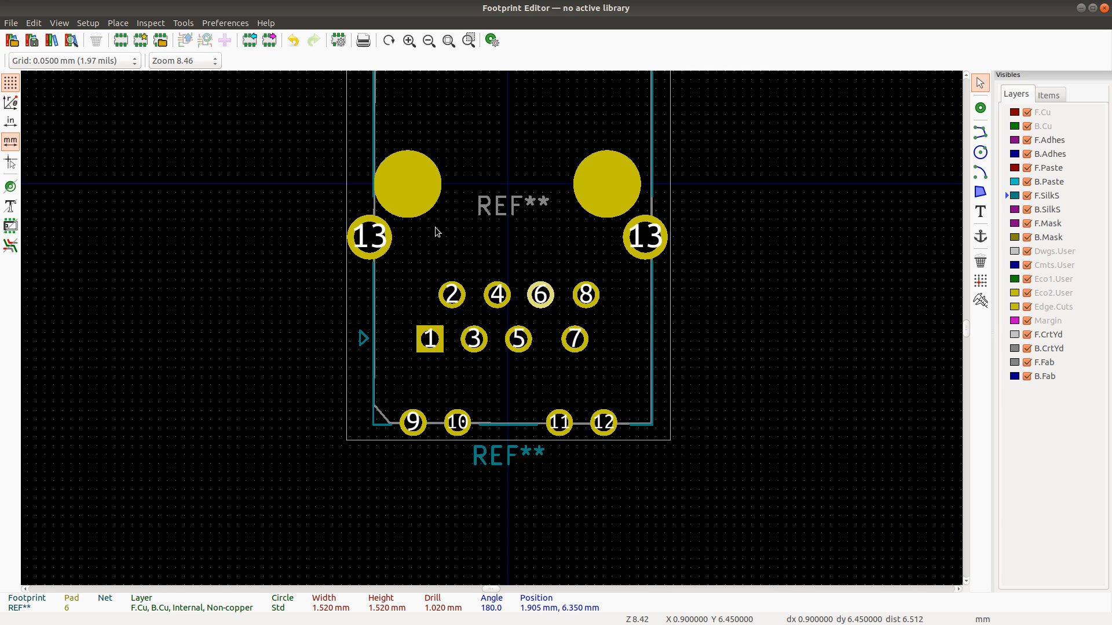
Step: Look up the mirrored offset in the calculator history and set pad 7's X position to 3.175 mm
click(574, 343)
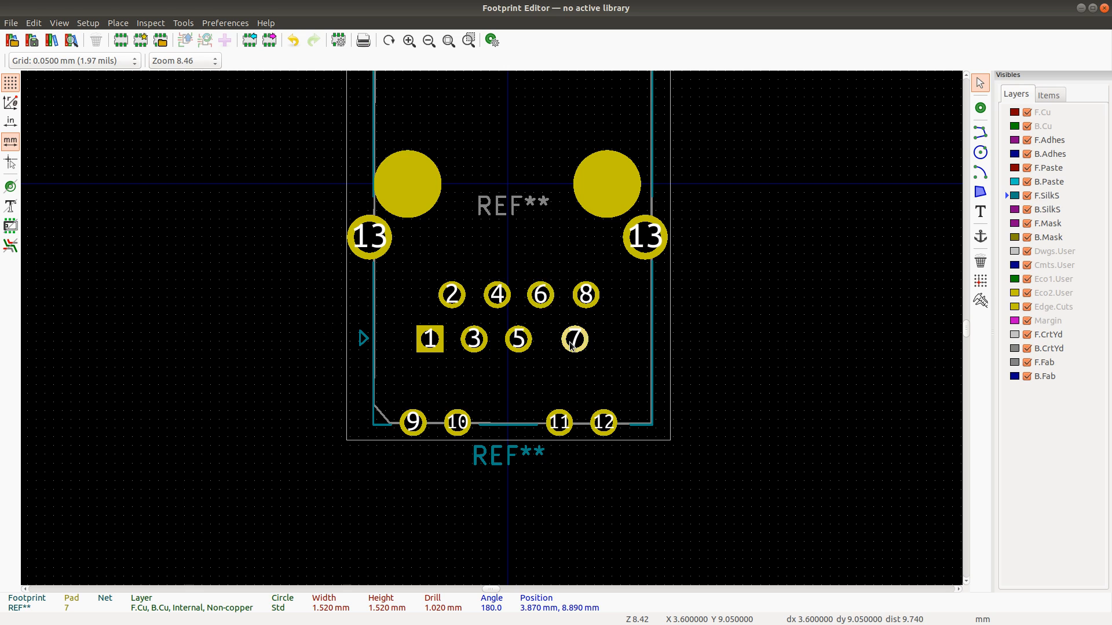
key(alt+Tab)
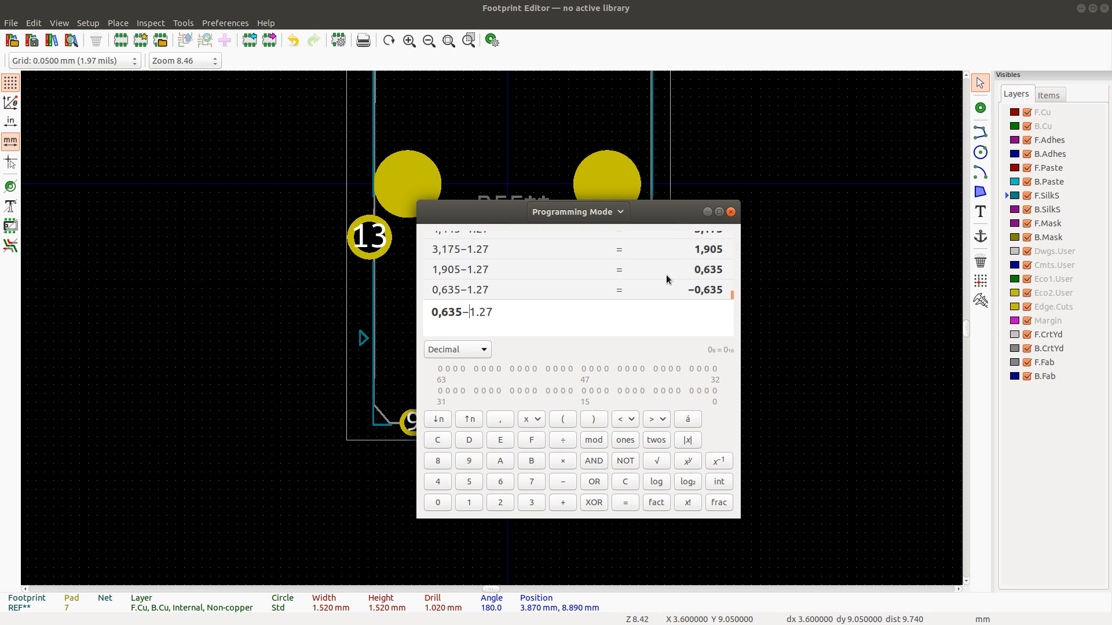
scroll(666, 275, up, 1)
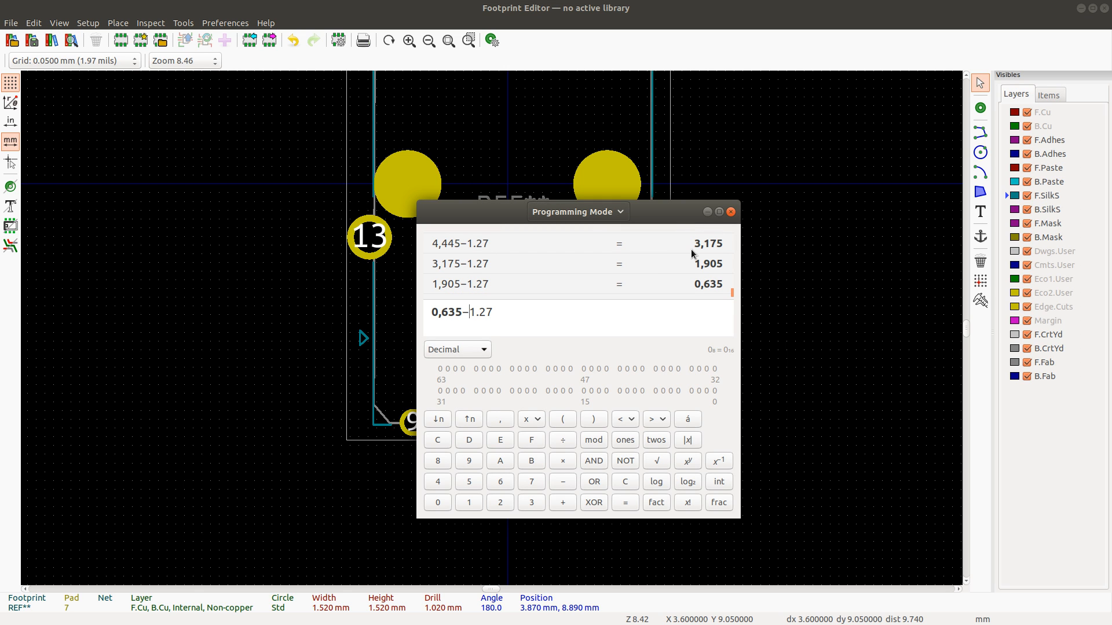
key(alt+Tab)
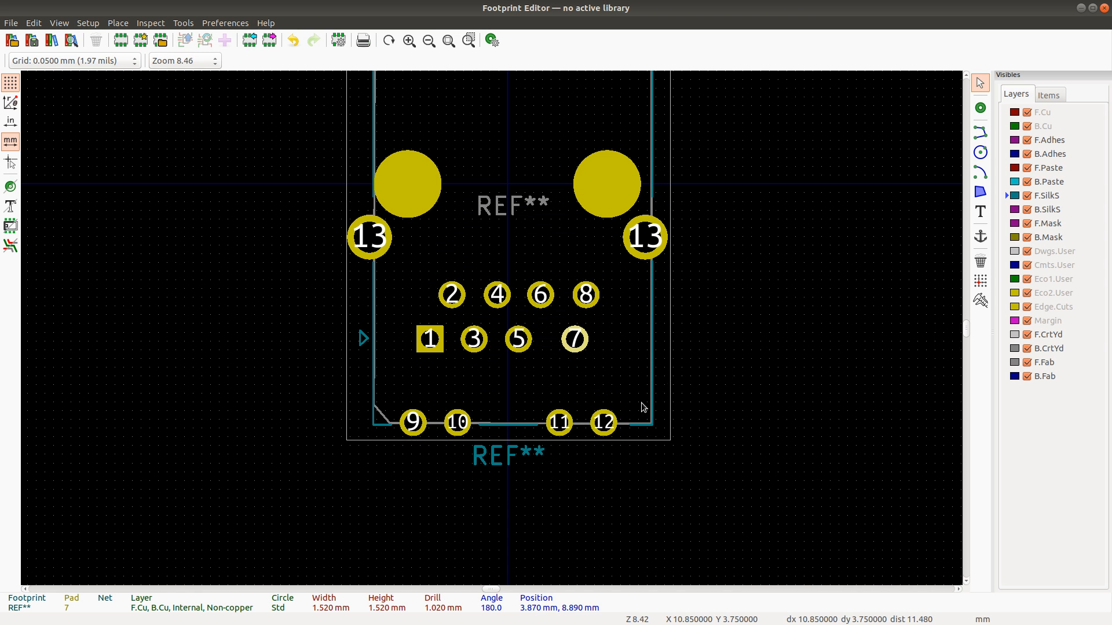
double_click(586, 342)
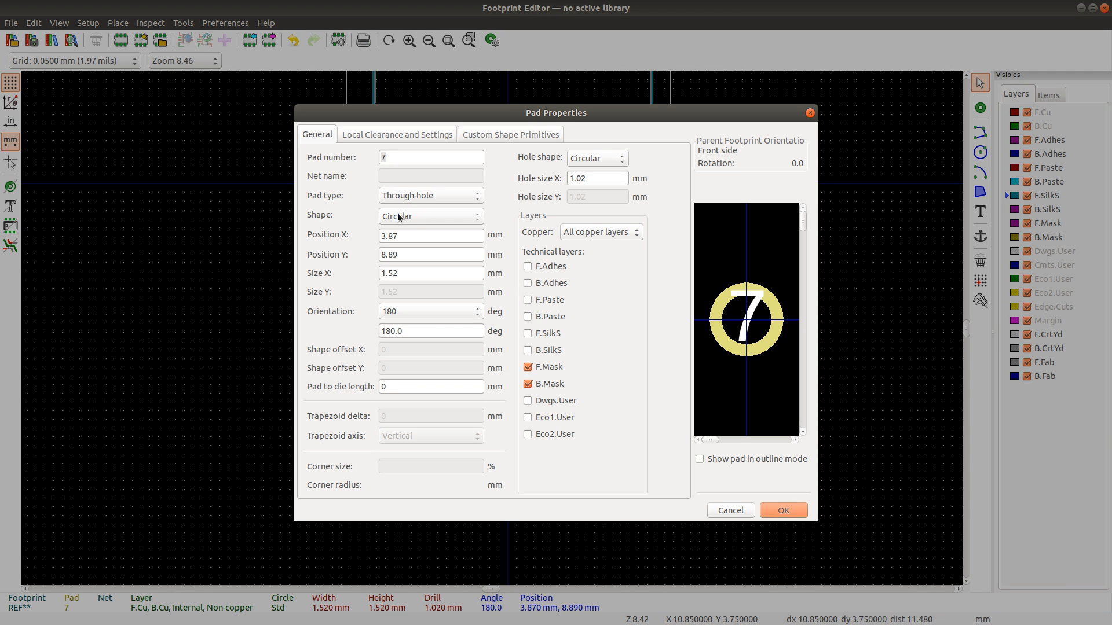
click(412, 235)
key(BackSpace)
key(BackSpace)
text(175)
key(Return)
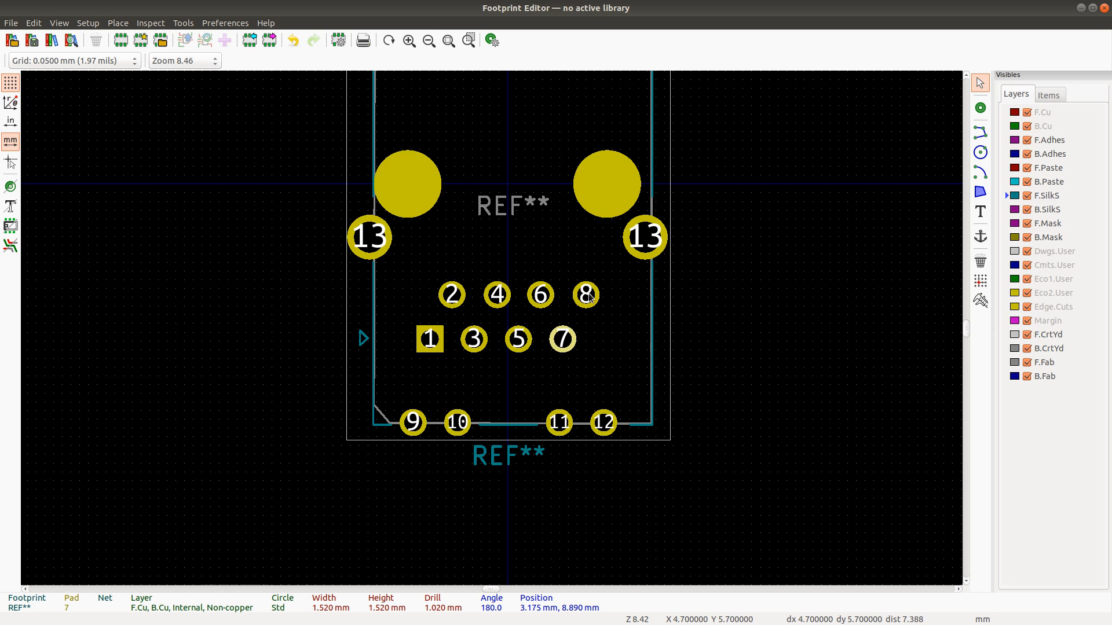
Step: Look up the outermost pad offset in the calculator history and set pad 8's X position to 4.445 mm
click(588, 296)
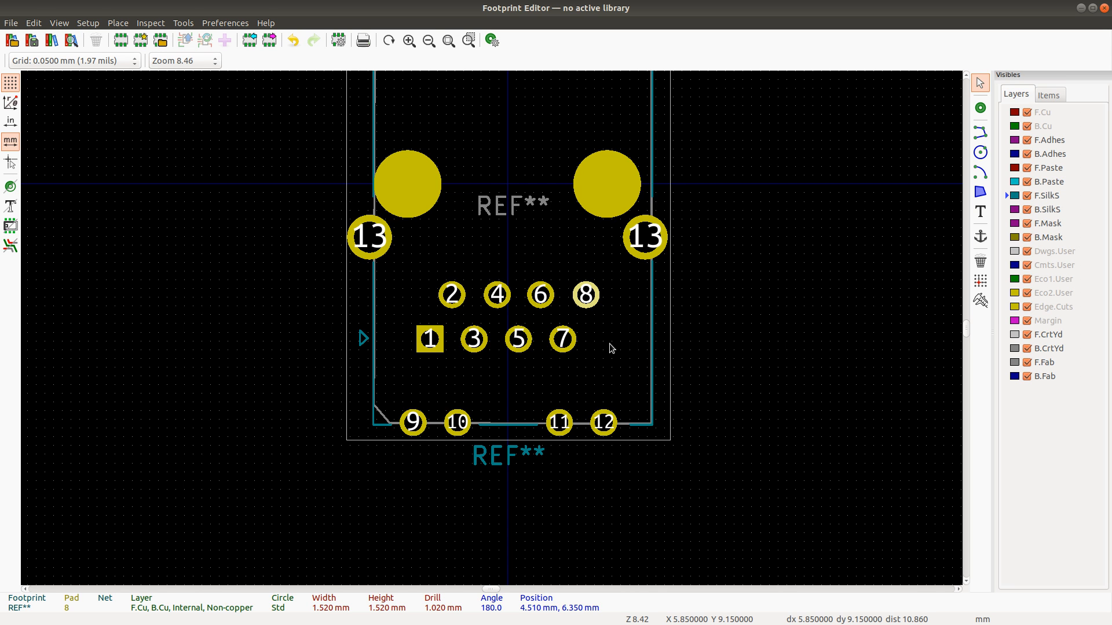
key(alt+Tab)
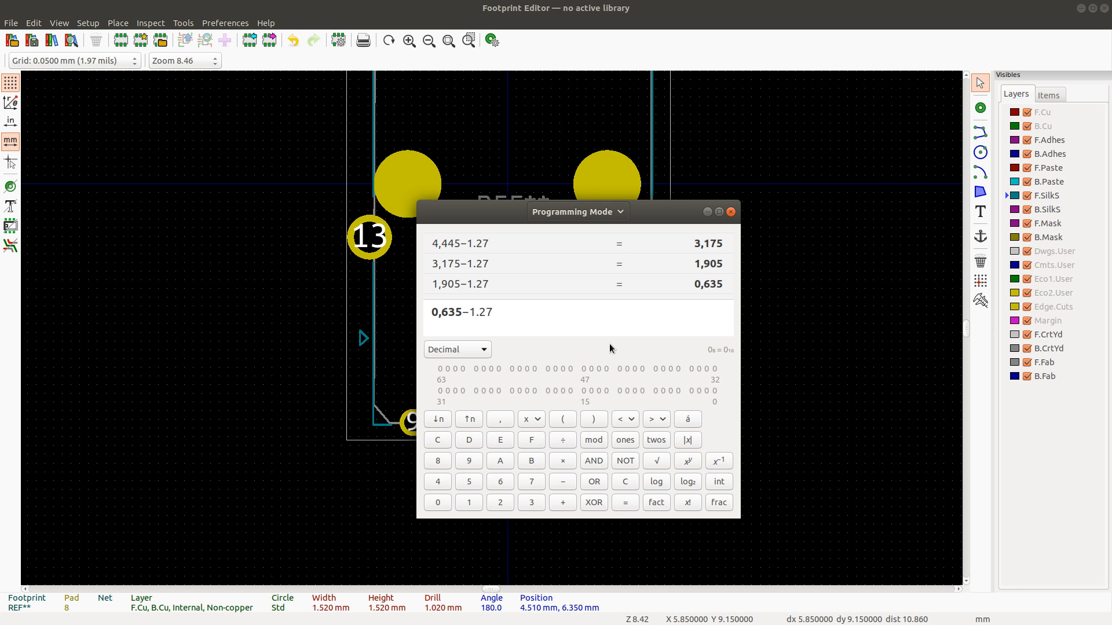
scroll(558, 258, up, 1)
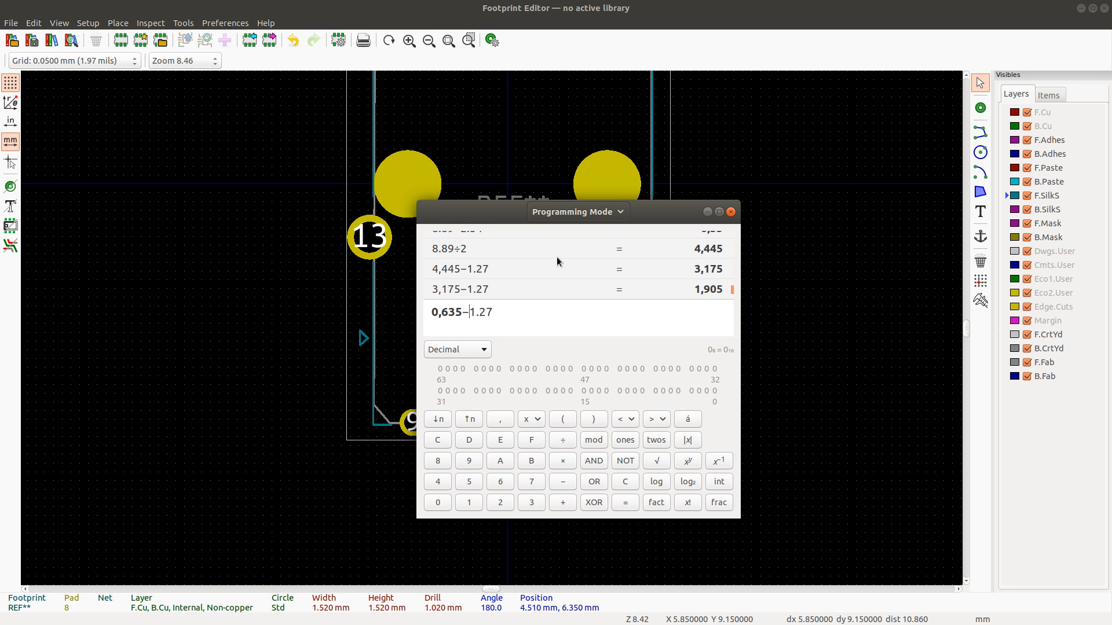
key(alt+Tab)
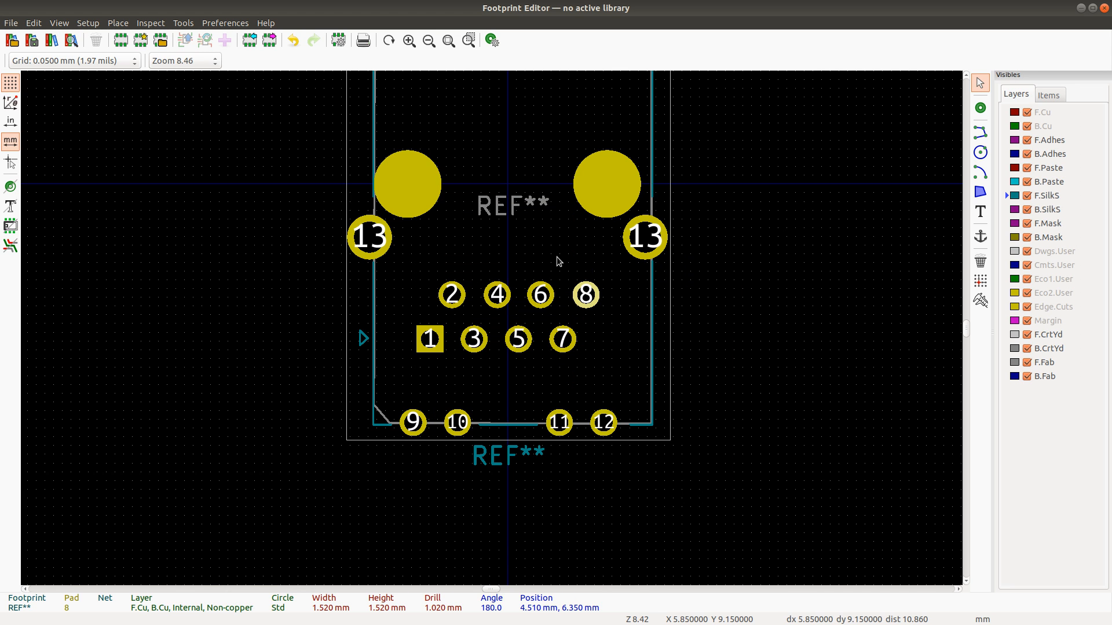
key(e)
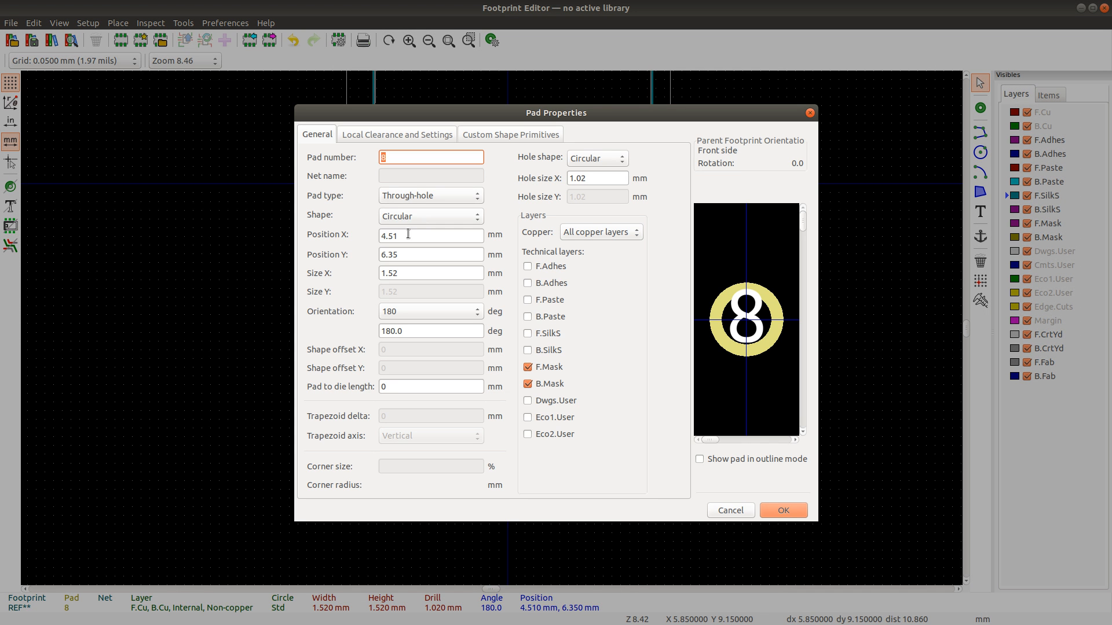
click(409, 234)
key(BackSpace)
key(BackSpace)
text(445)
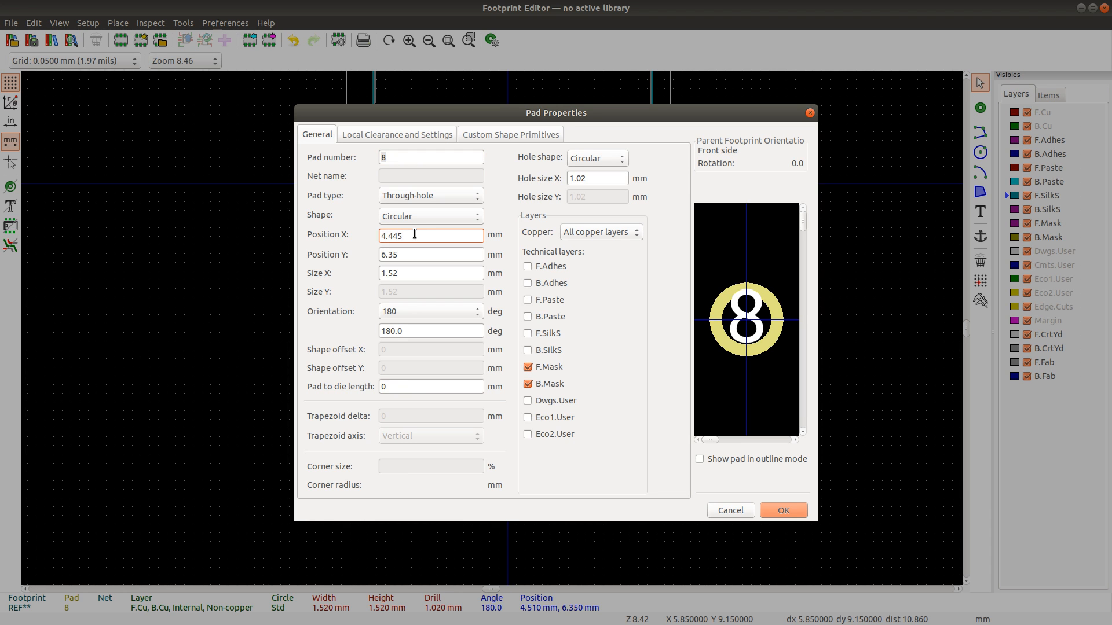
key(Return)
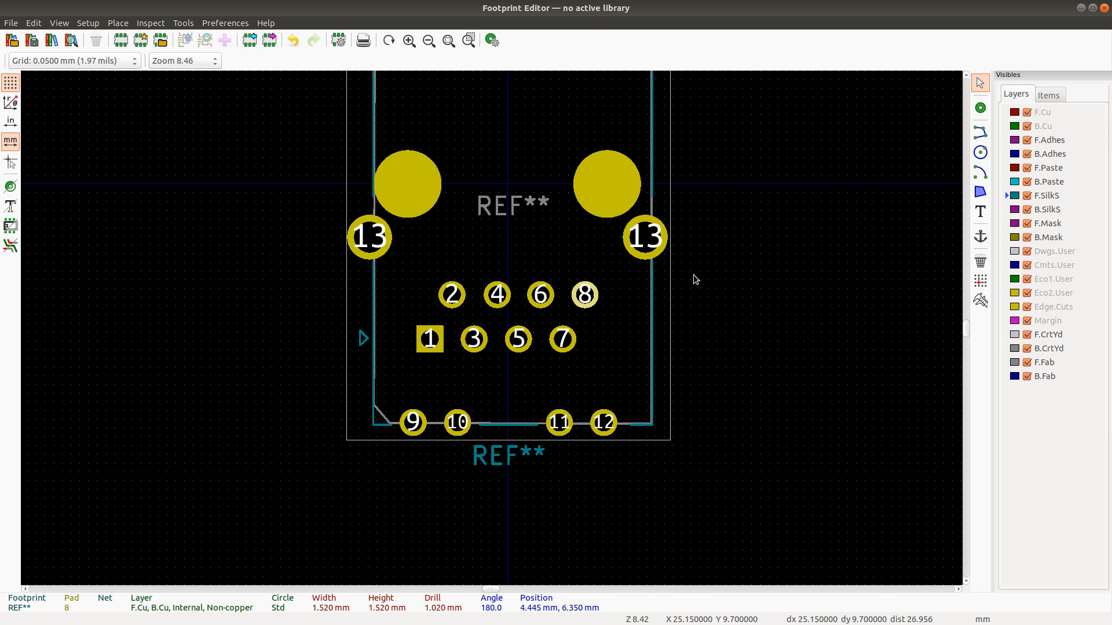
Step: Check the inner spacing of the outer-row pads in the datasheet and calculate 5.85/2 in the calculator
key(alt+Tab)
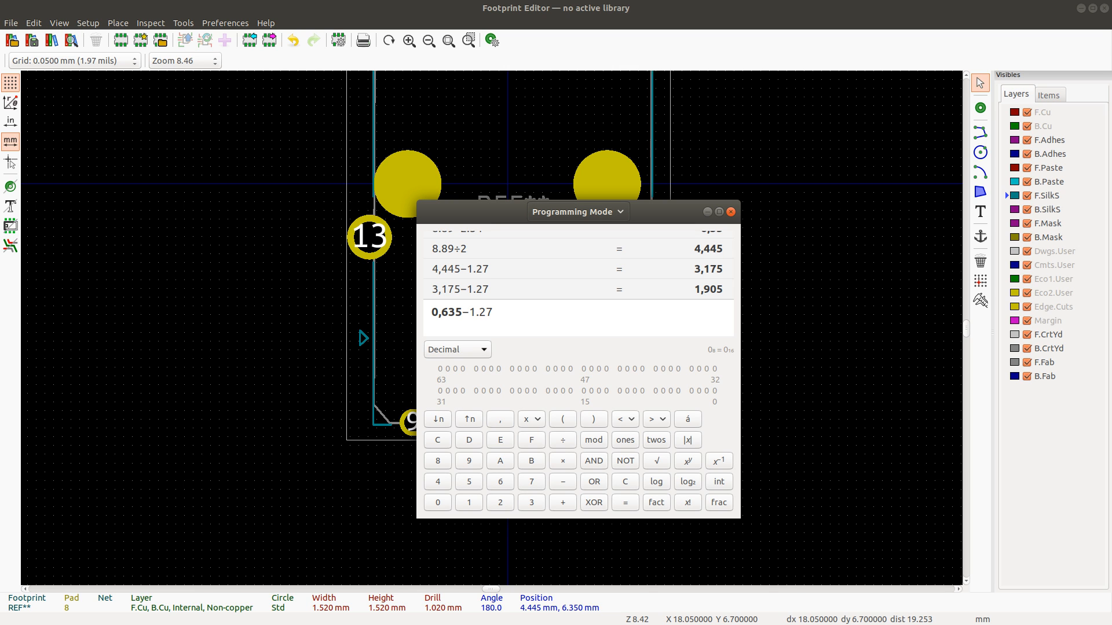
key(alt+Tab)
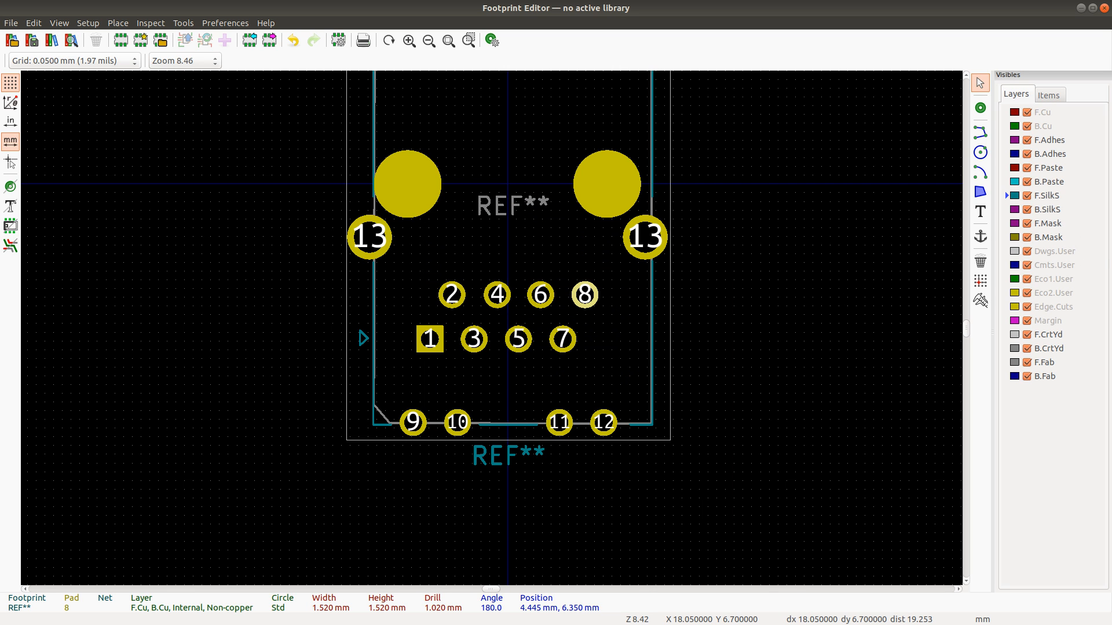
key(alt+Tab)
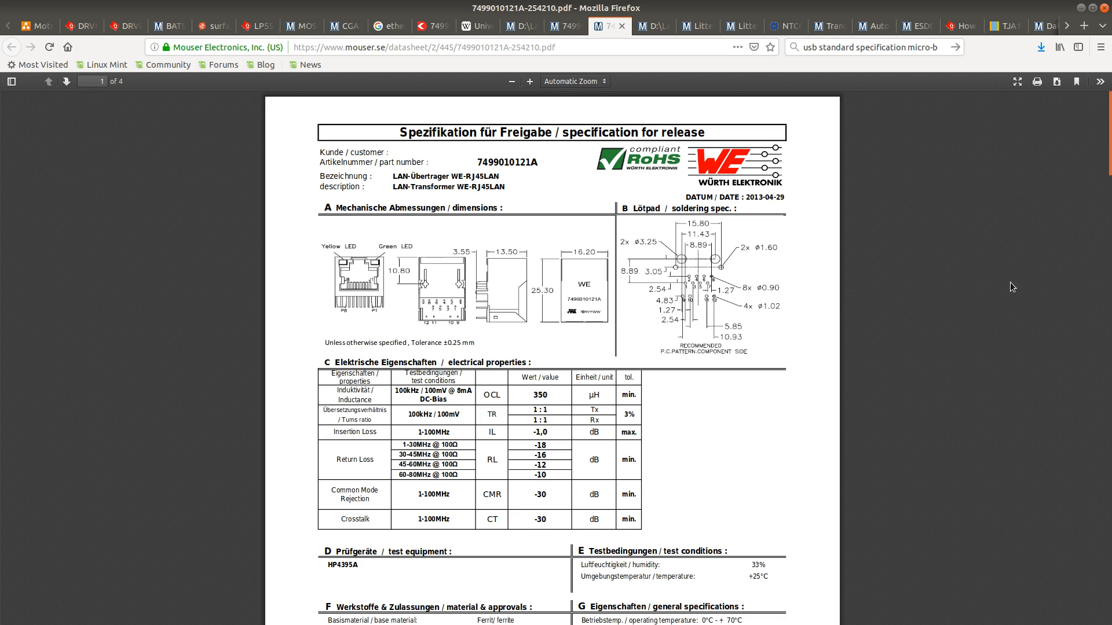
key(alt+Tab)
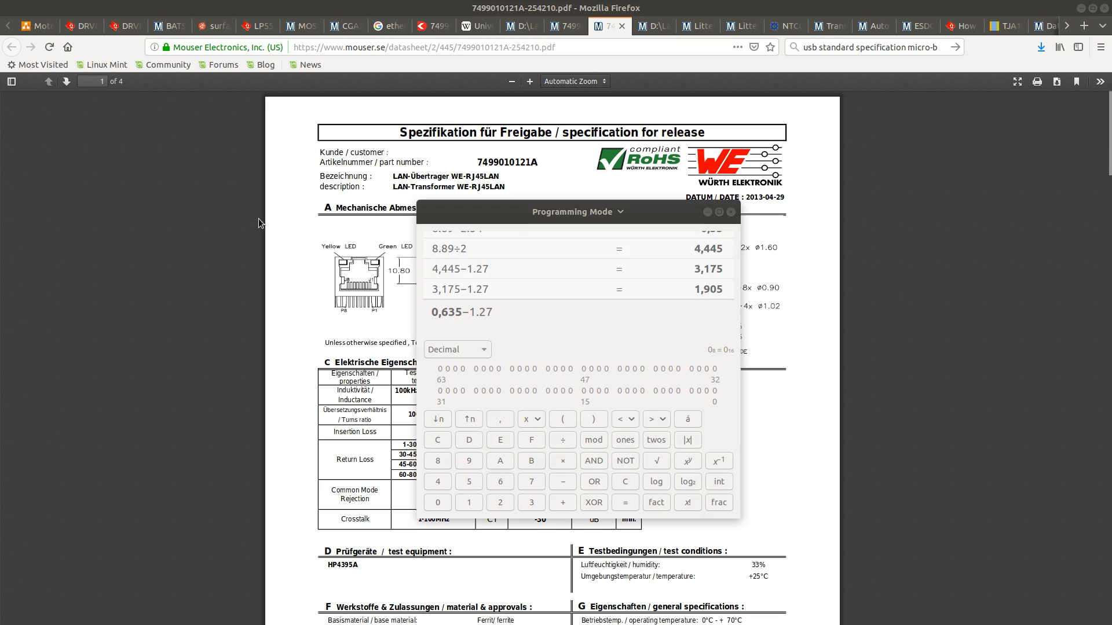
triple_click(532, 314)
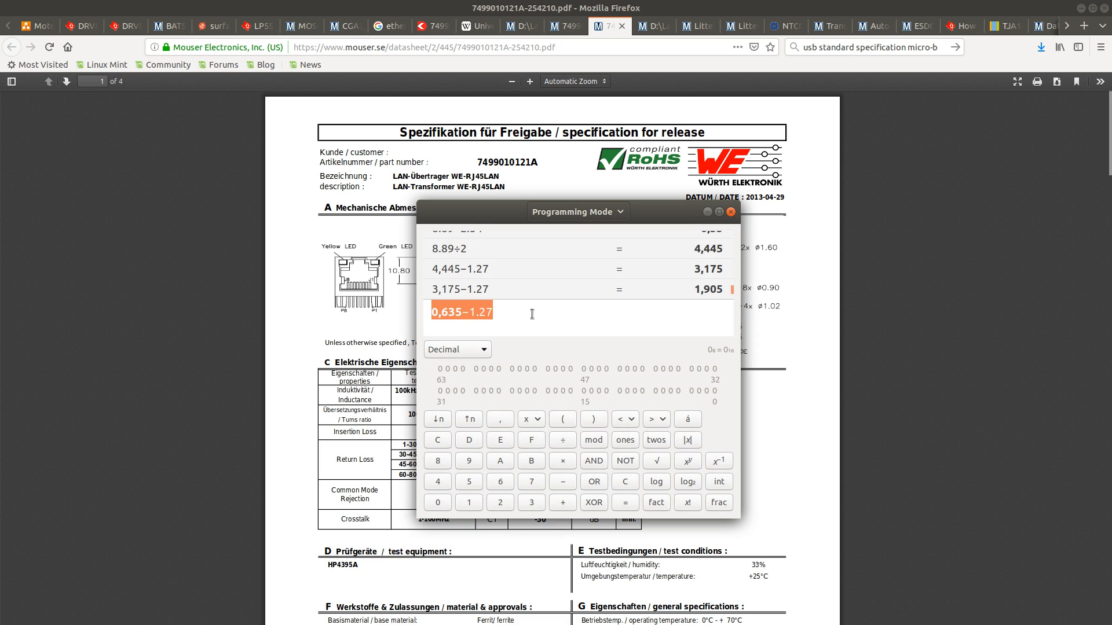
text(5.85/2)
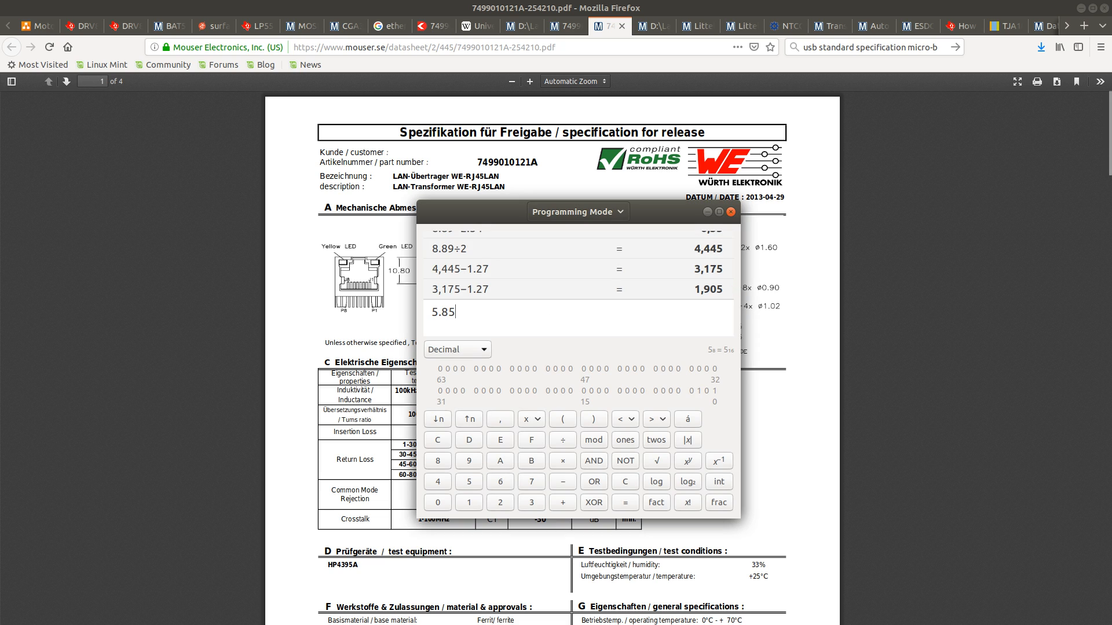
key(Return)
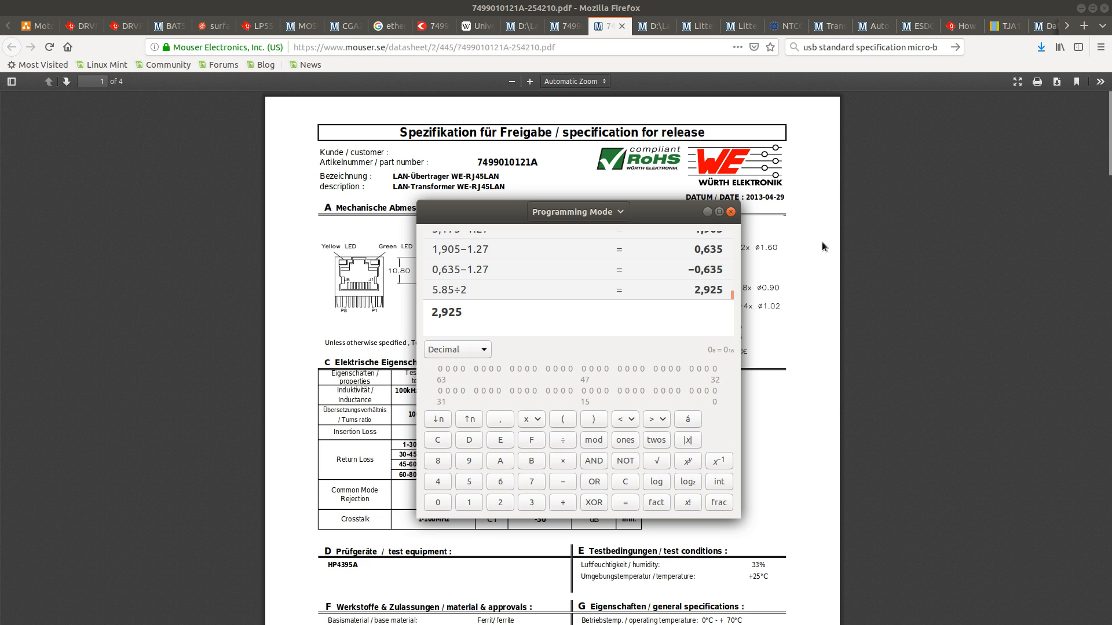
Step: Set the X position of pad 11 to 2.925 mm in the Footprint Editor
key(alt+Tab)
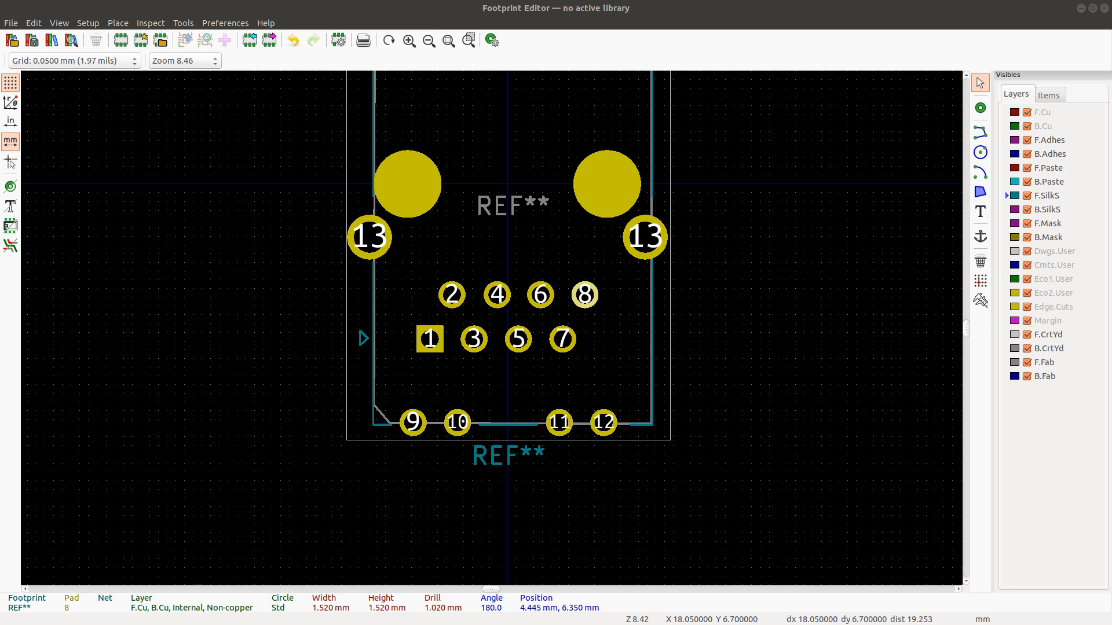
click(563, 424)
key(e)
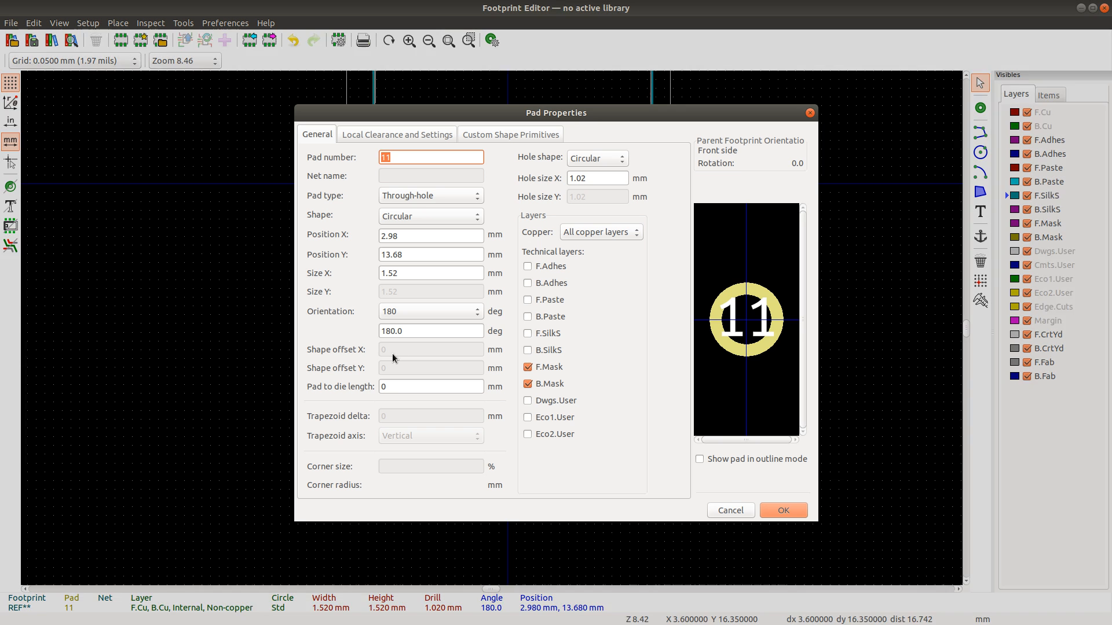
key(alt+Tab)
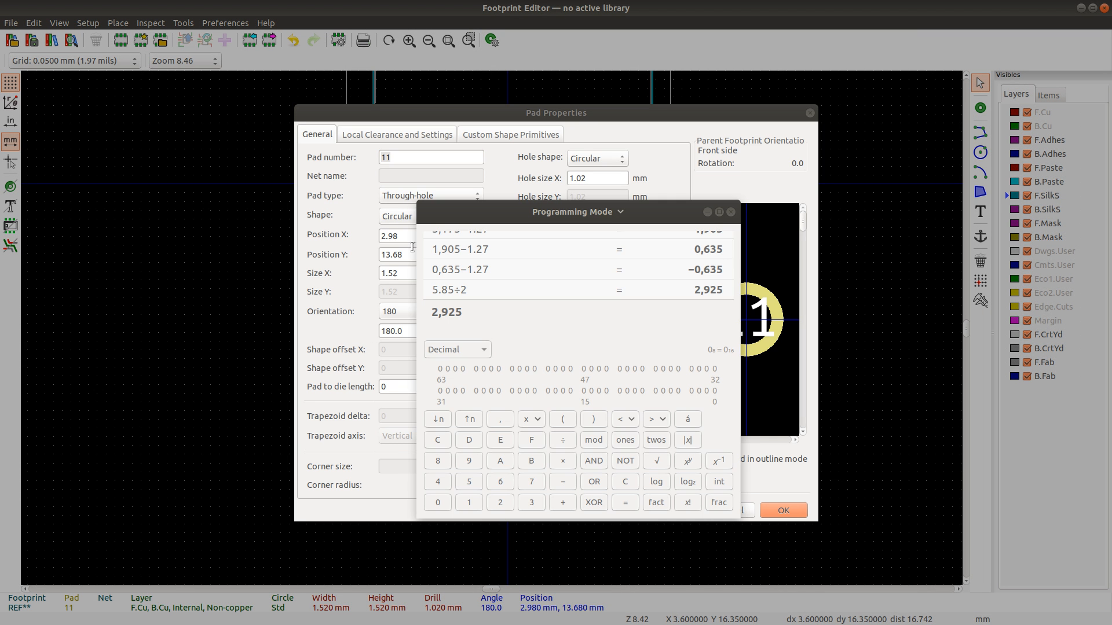
click(403, 239)
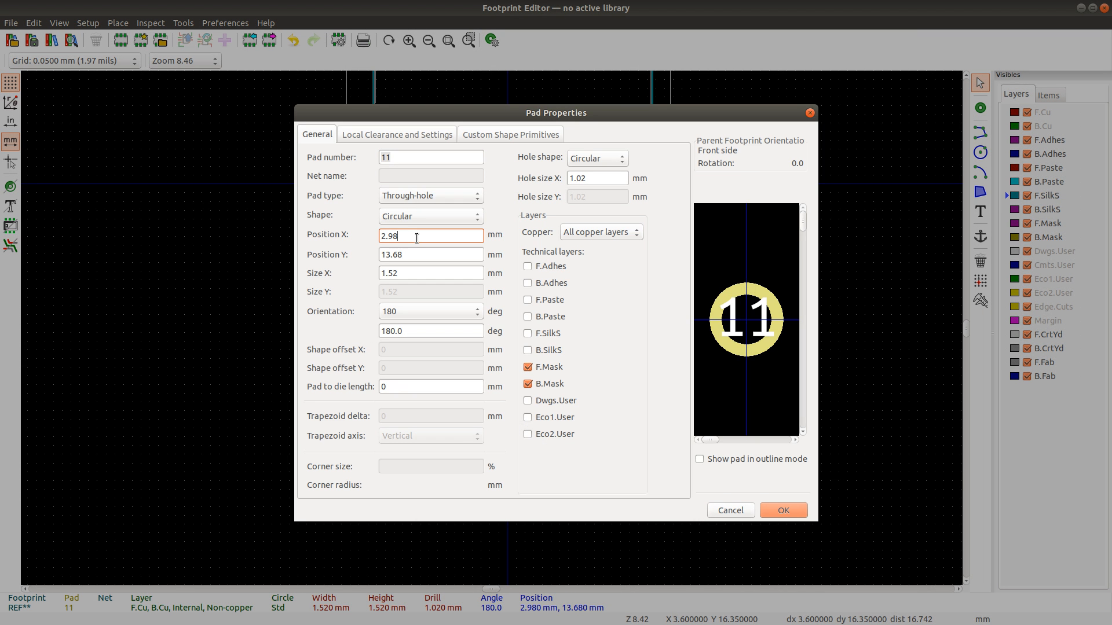
key(BackSpace)
text(25)
key(Return)
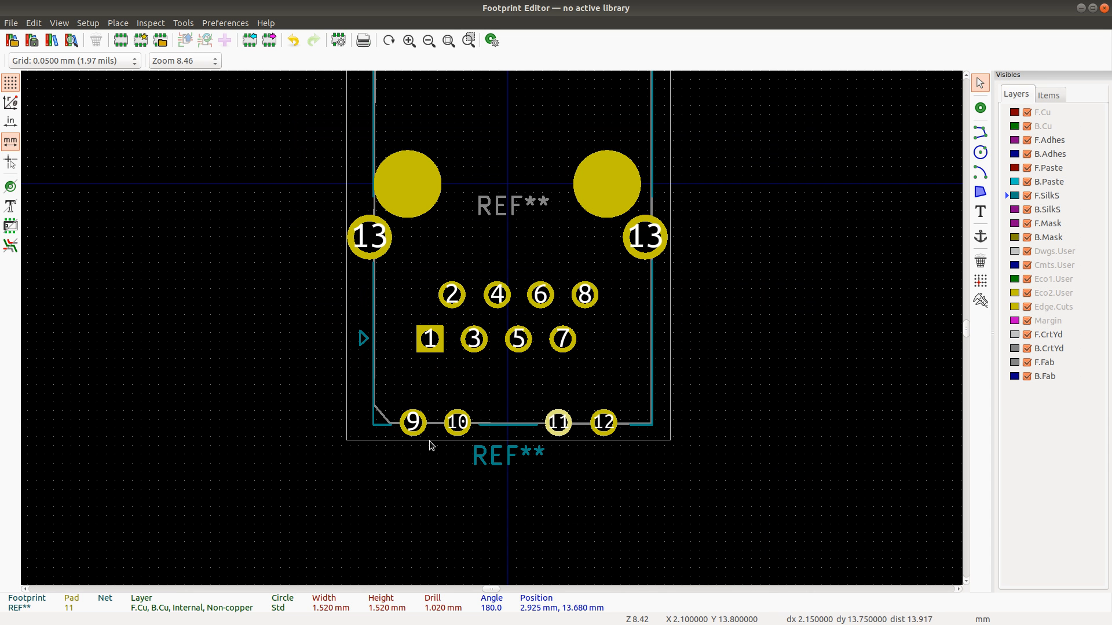
Step: Set the X position of pad 10 to -2.925 mm
click(457, 423)
key(e)
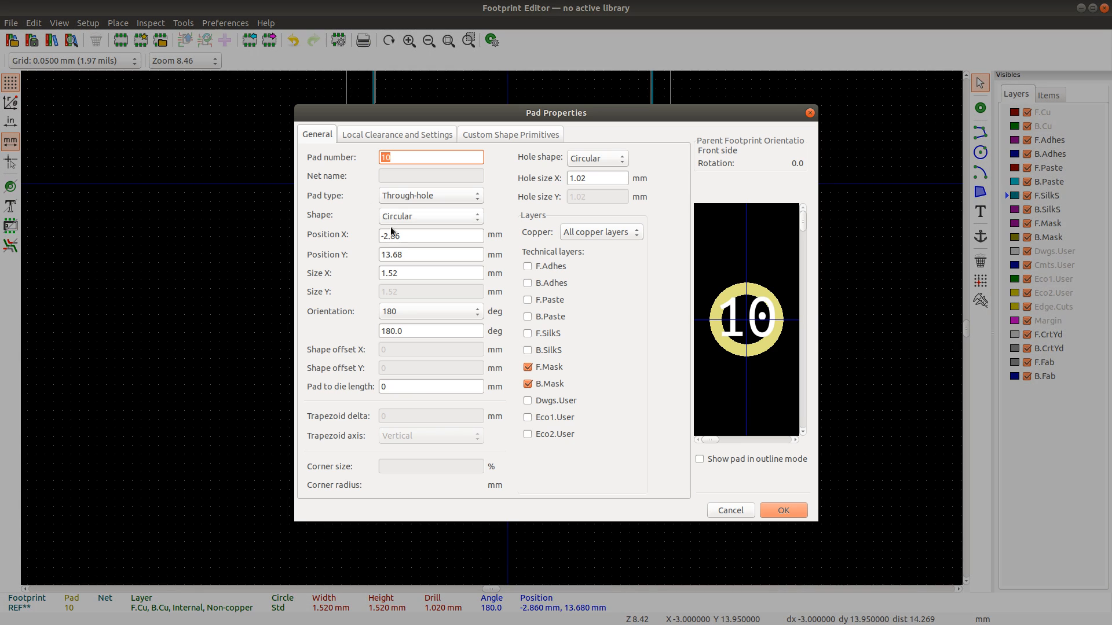
click(391, 236)
triple_click(392, 236)
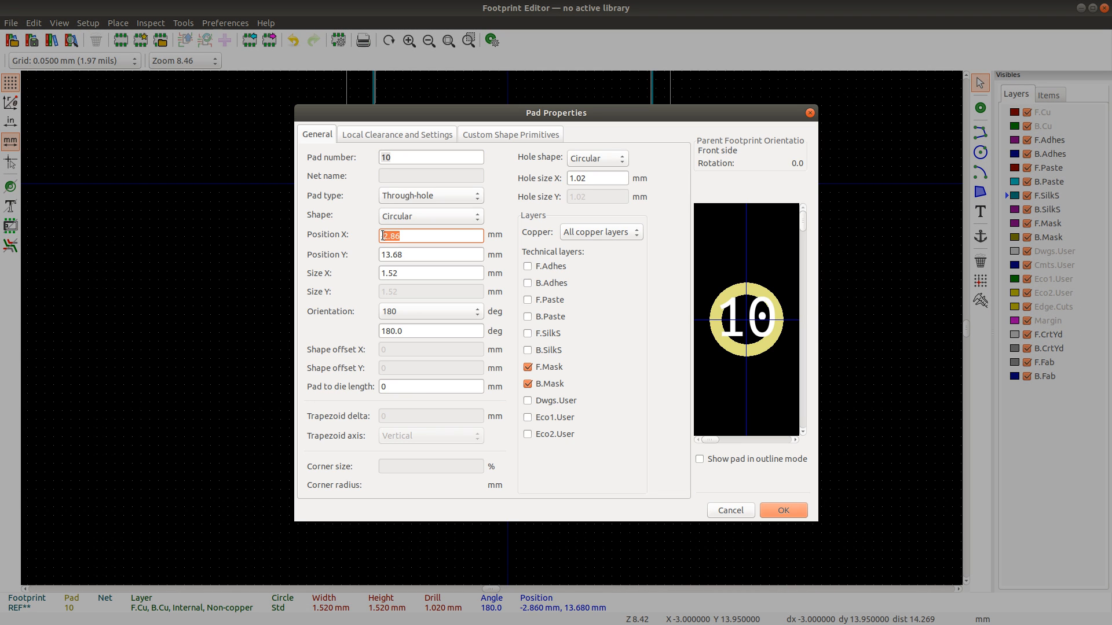
text(-2.925)
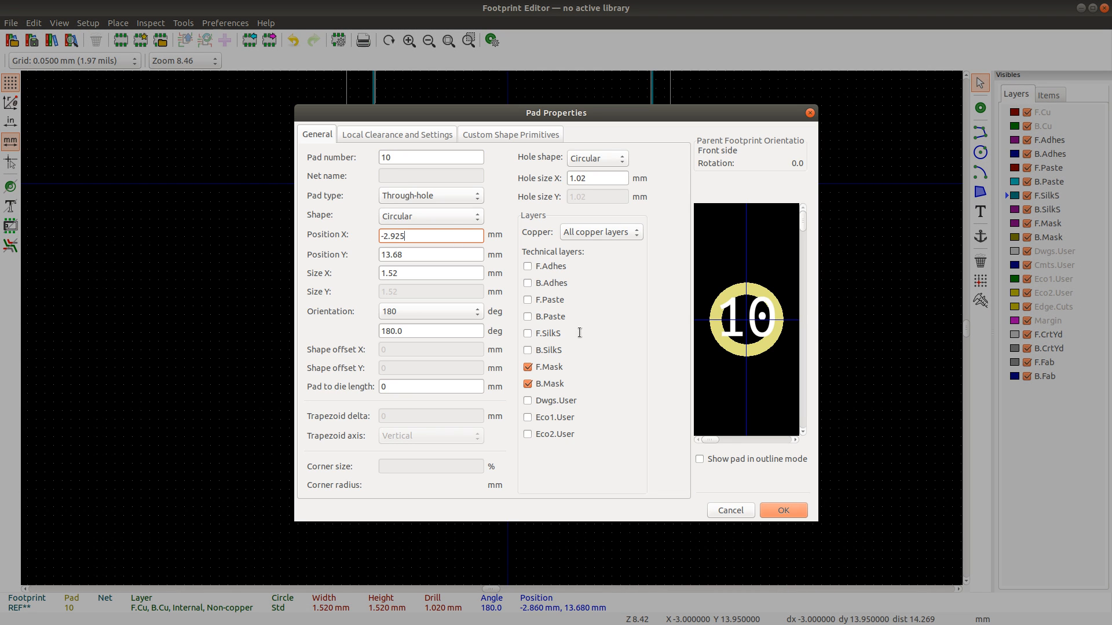
click(783, 510)
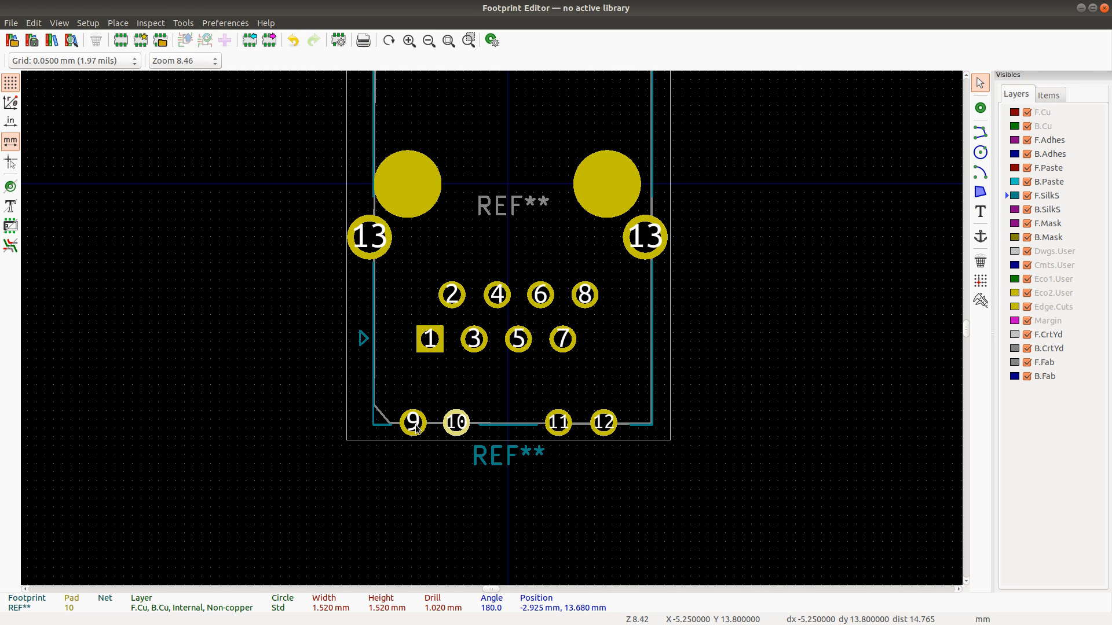
Step: Check the overall spacing between pads 9 and 12 in the datasheet and calculate 10.93/2 in the calculator
key(alt+Tab)
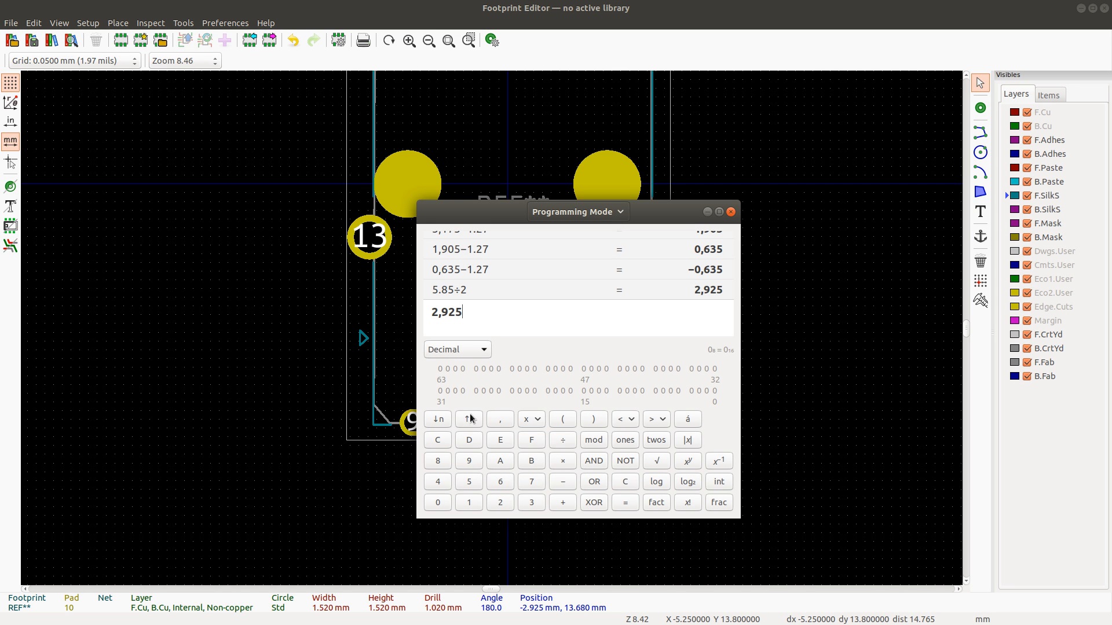
key(alt+Tab)
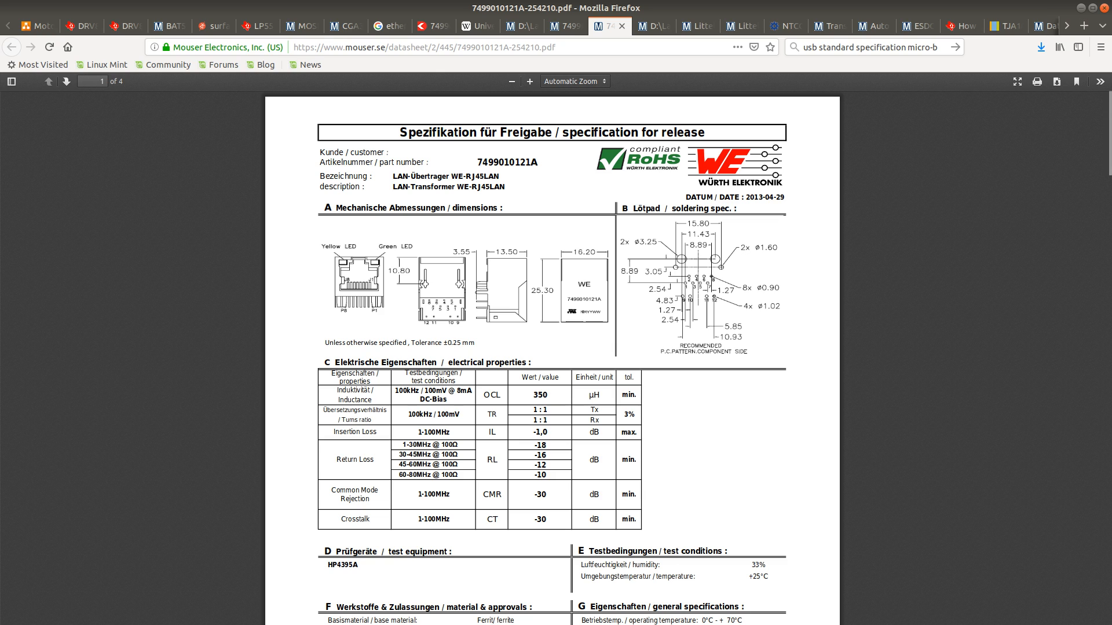
key(alt+Tab)
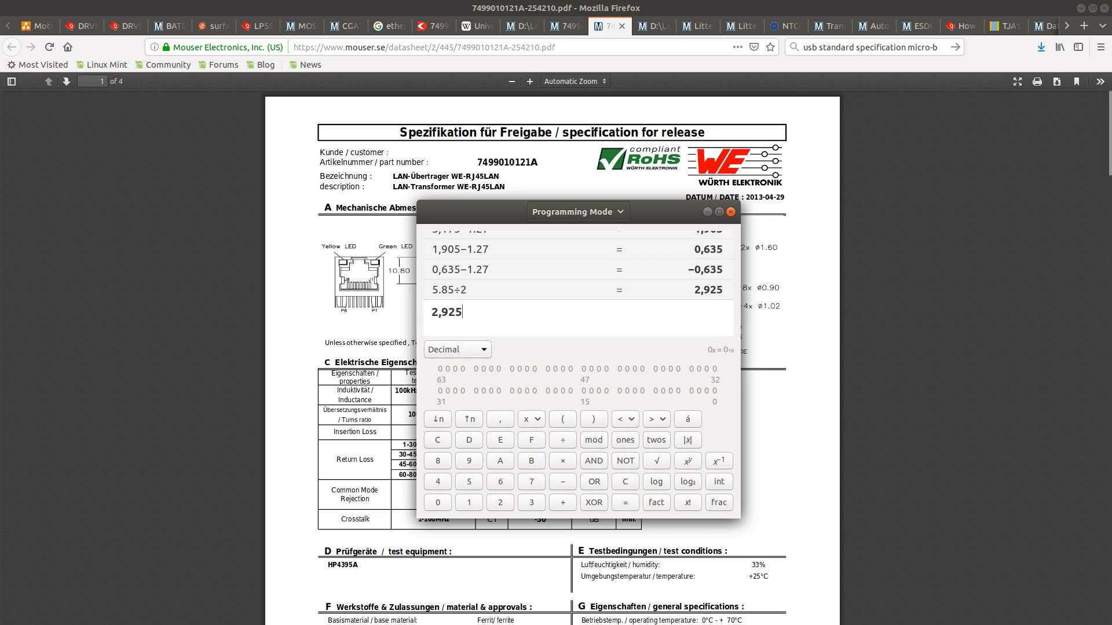
text(10.9)
text(3/2)
key(Return)
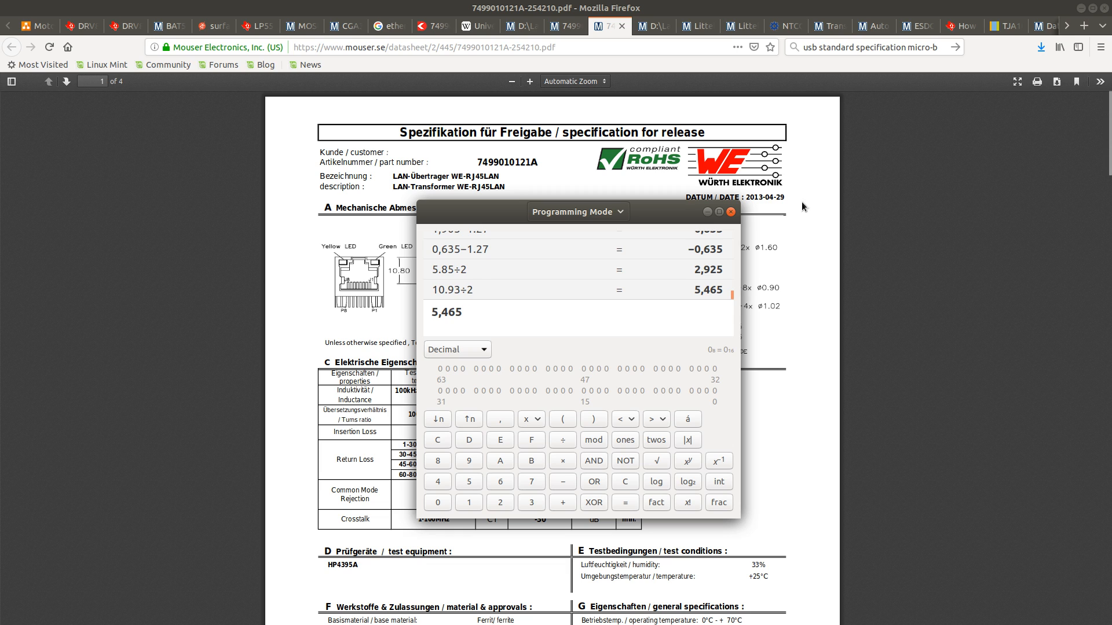
Step: Return to the Footprint Editor and set the X position of pad 9 to -5.465 mm
key(alt+Tab)
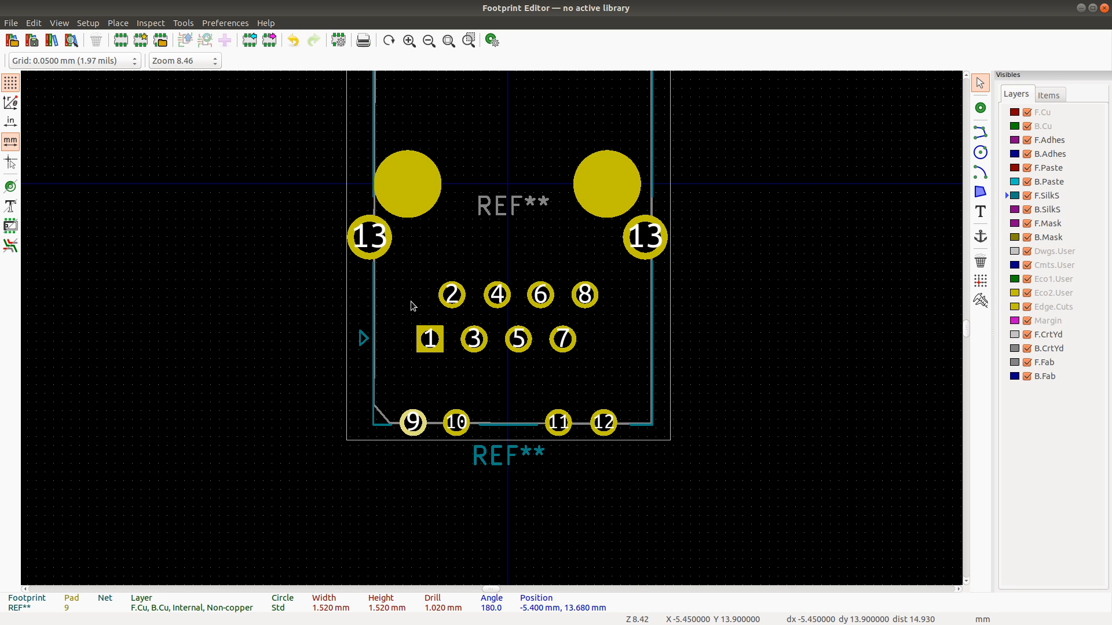
double_click(413, 426)
click(400, 238)
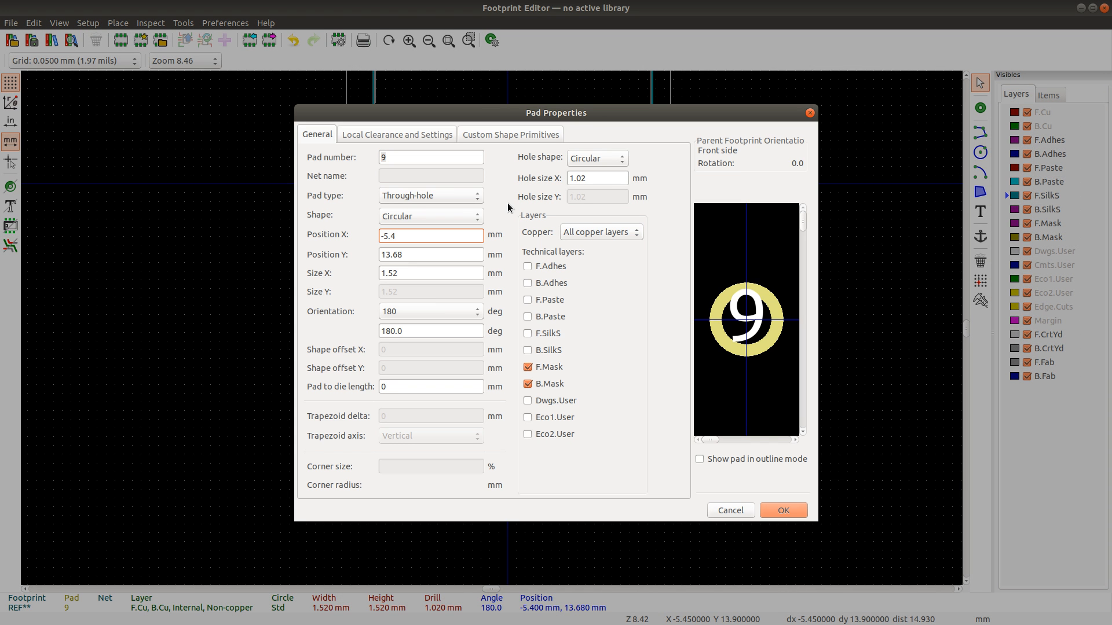
text(65)
key(Return)
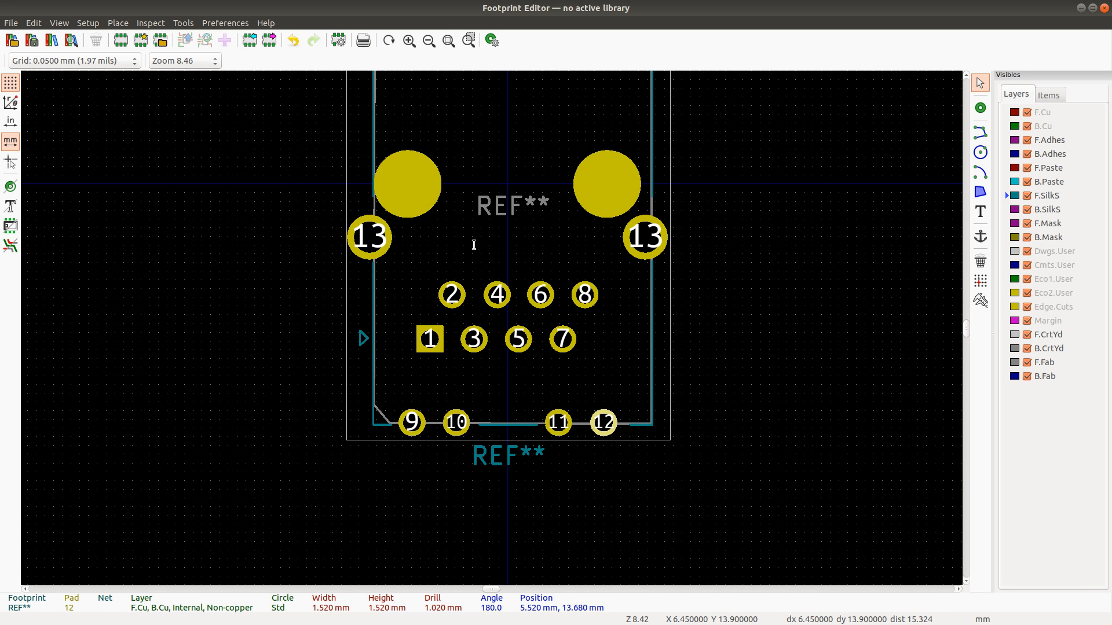
Step: Set the X position of pad 12 to 5.465 mm
double_click(620, 427)
key(BackSpace)
key(BackSpace)
text(4)
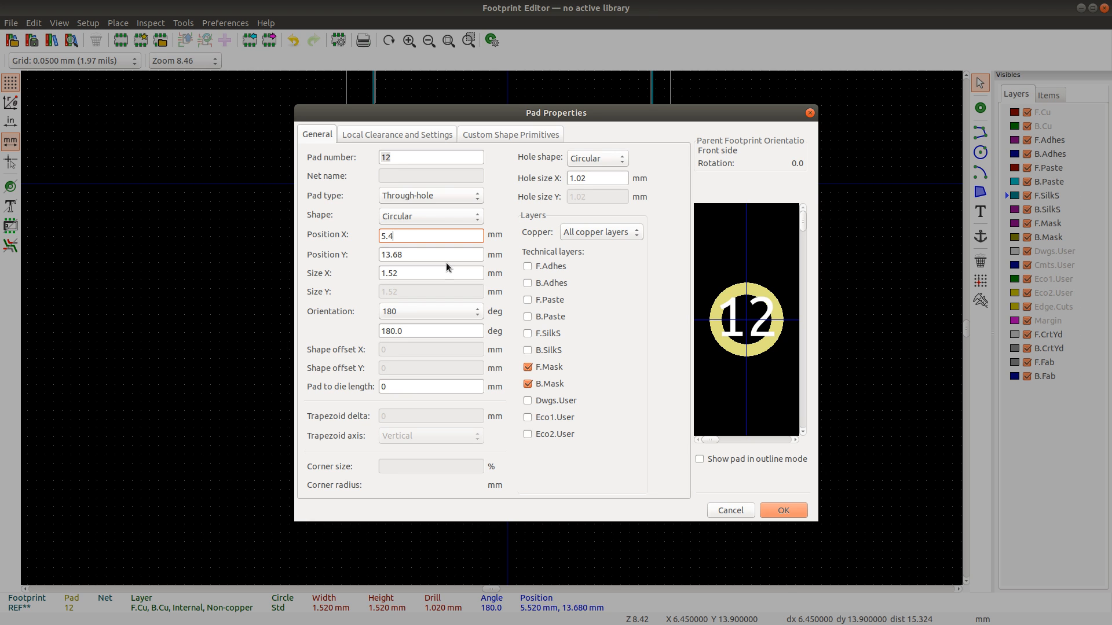
text(5)
key(BackSpace)
key(BackSpace)
text(65)
key(Return)
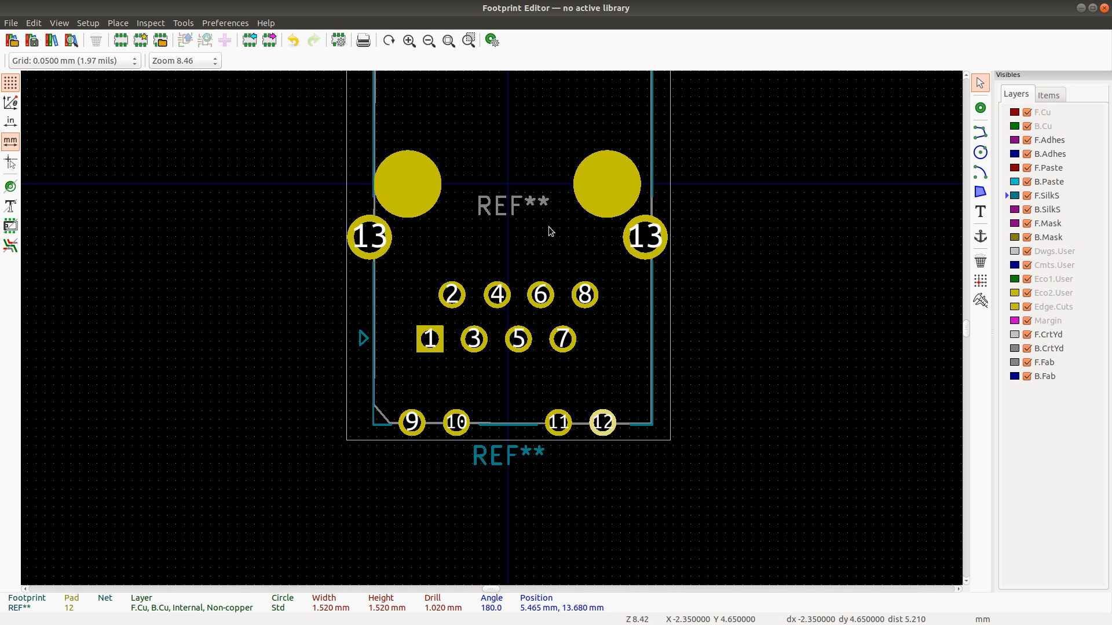
key(ctrl+s)
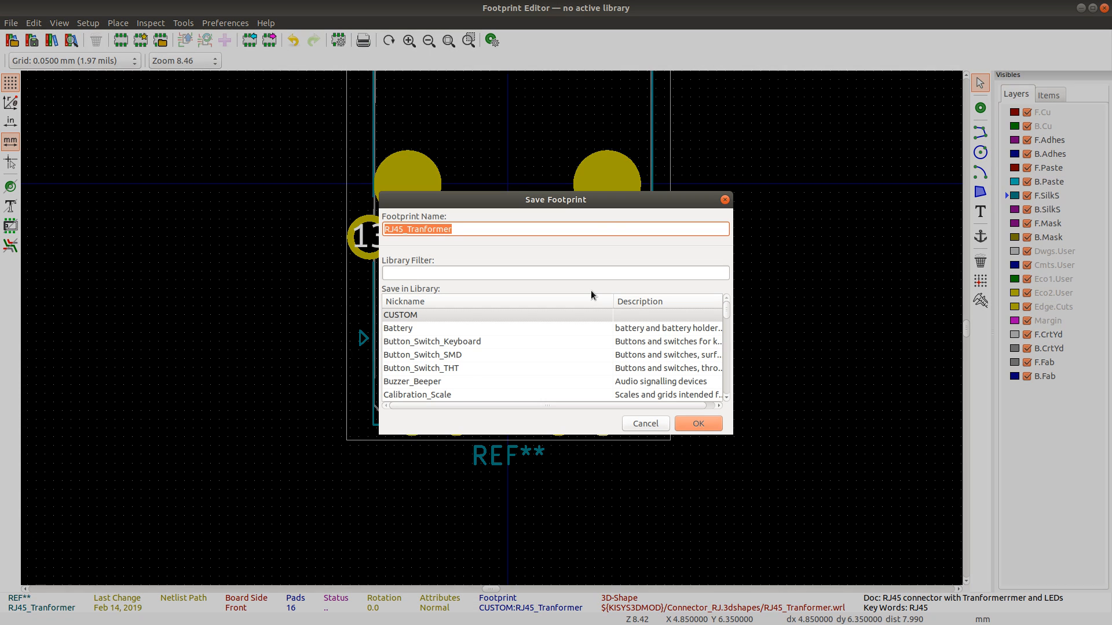
click(645, 424)
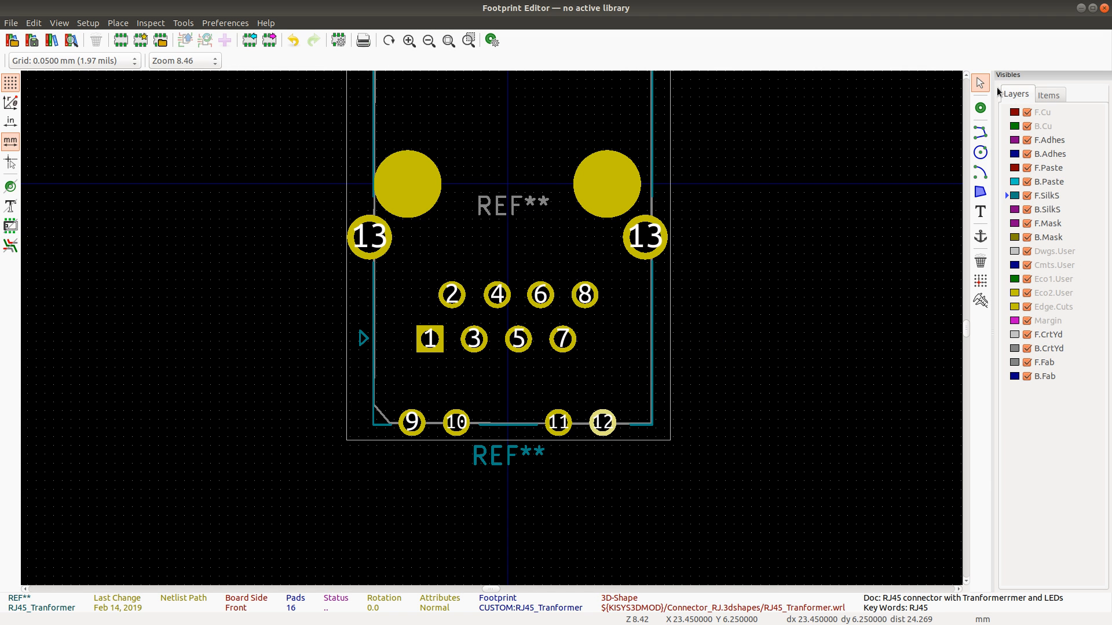
Step: Measure the horizontal distance from pad 1 to pad 8 and compare it with the datasheet's recommended soldering pattern
click(980, 301)
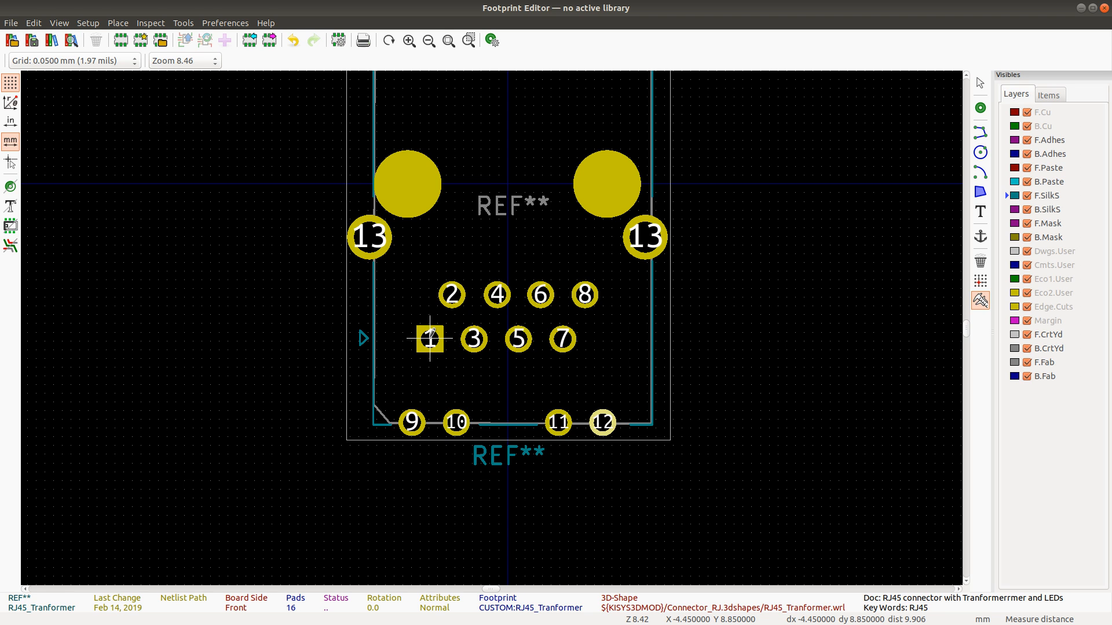
click(430, 339)
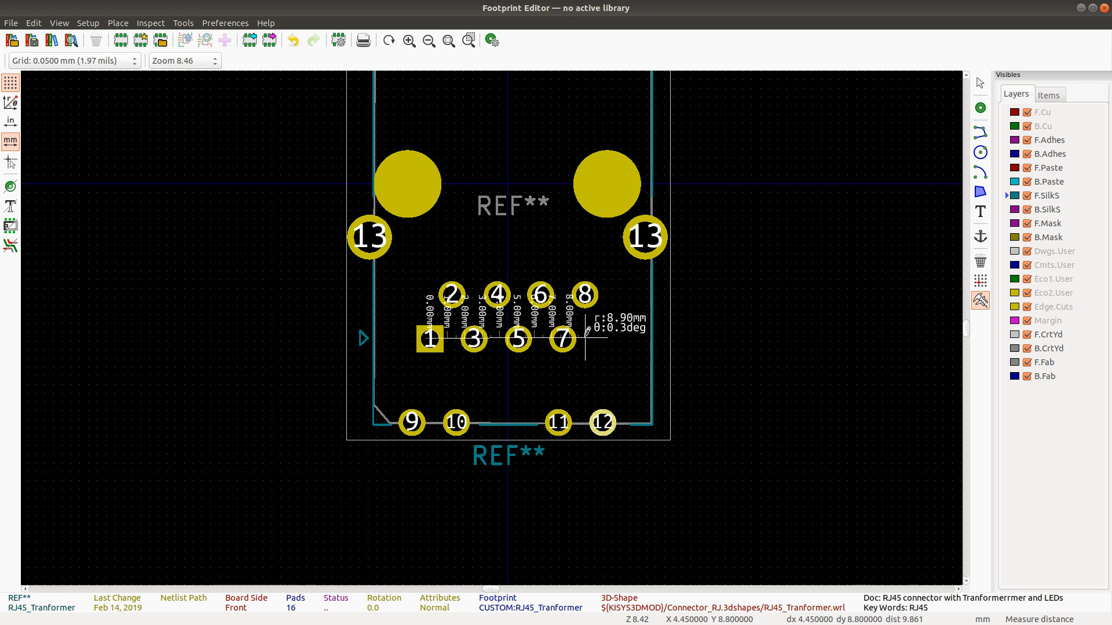
key(alt+Tab)
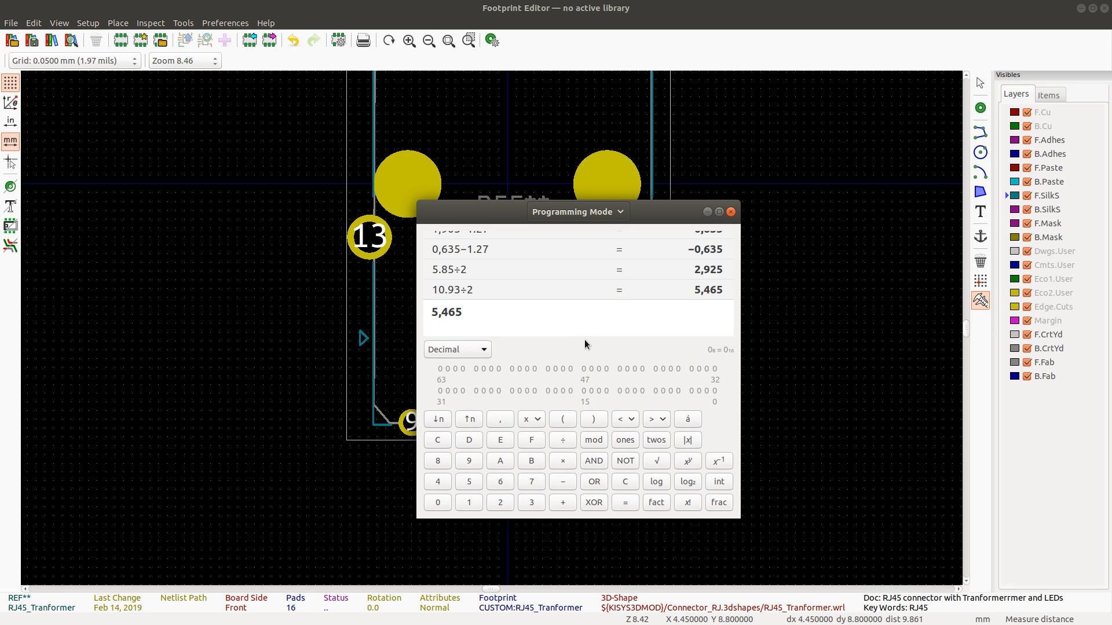
key(alt+Tab)
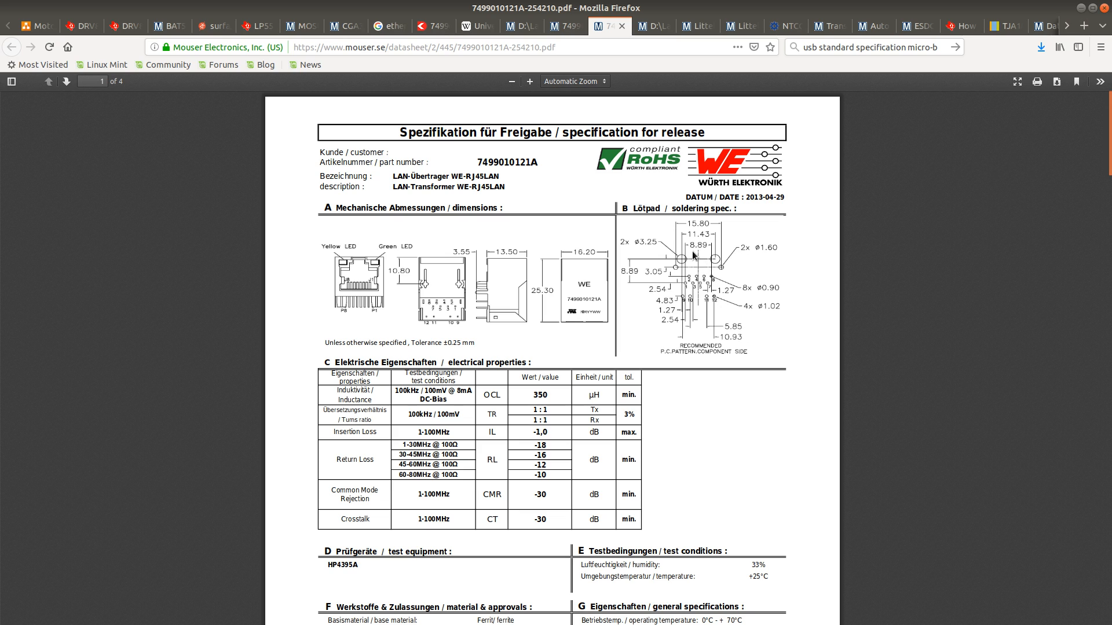
key(alt+Tab)
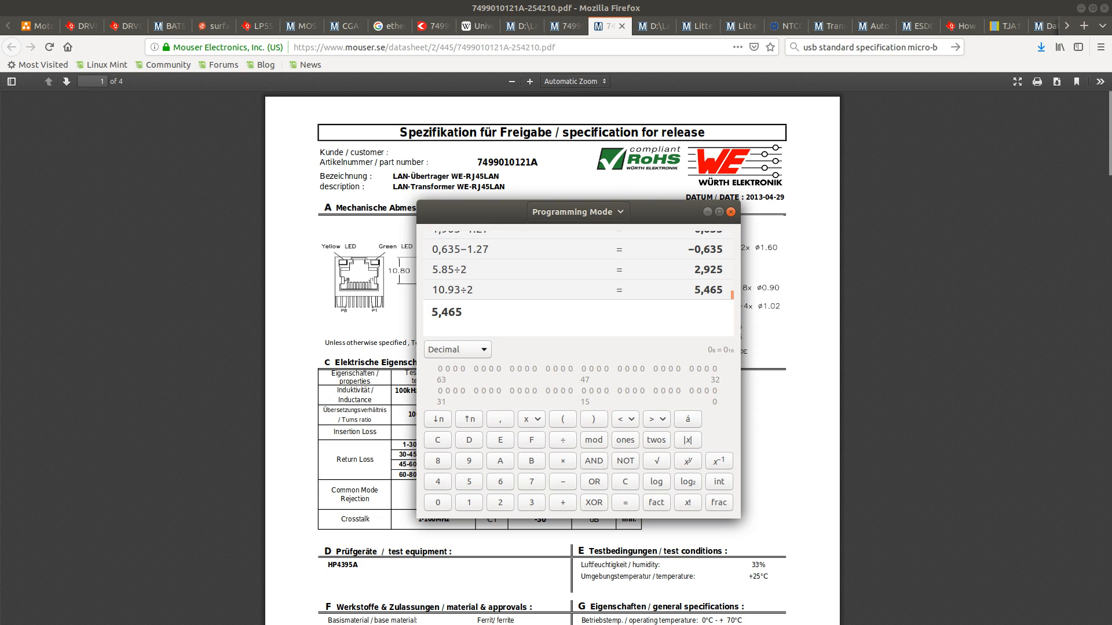
key(alt+Tab)
key(Escape)
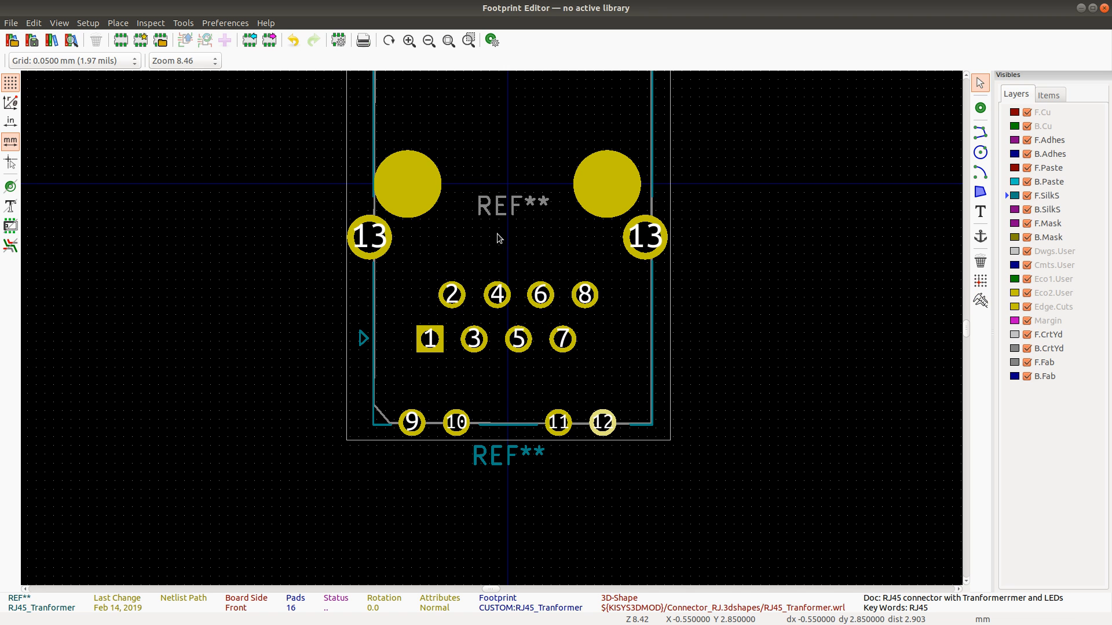
key(alt+Tab)
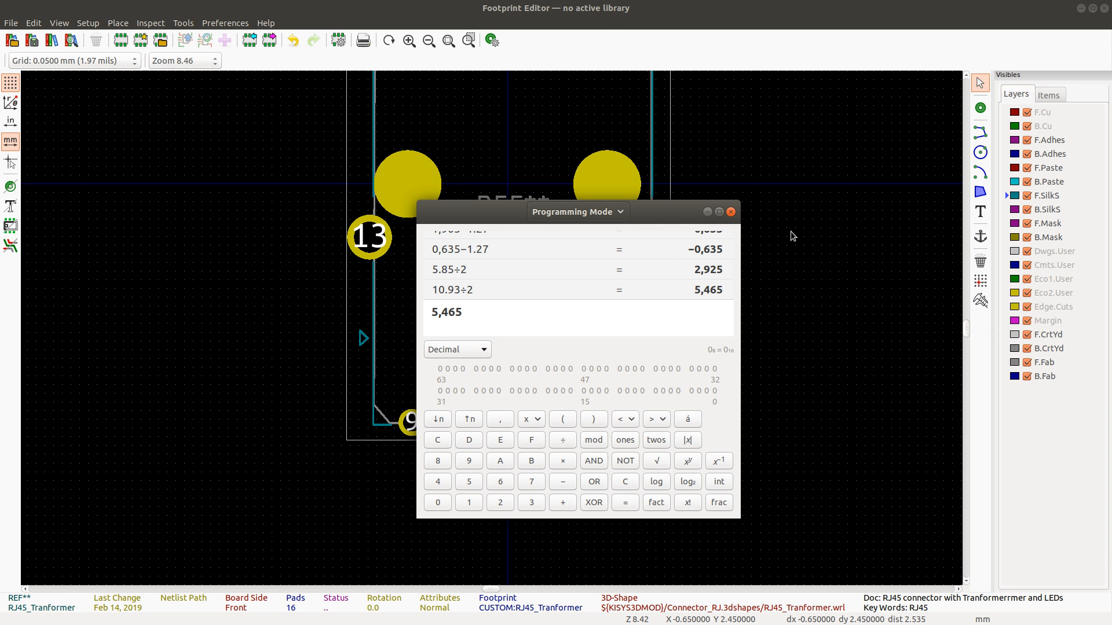
key(alt+Tab)
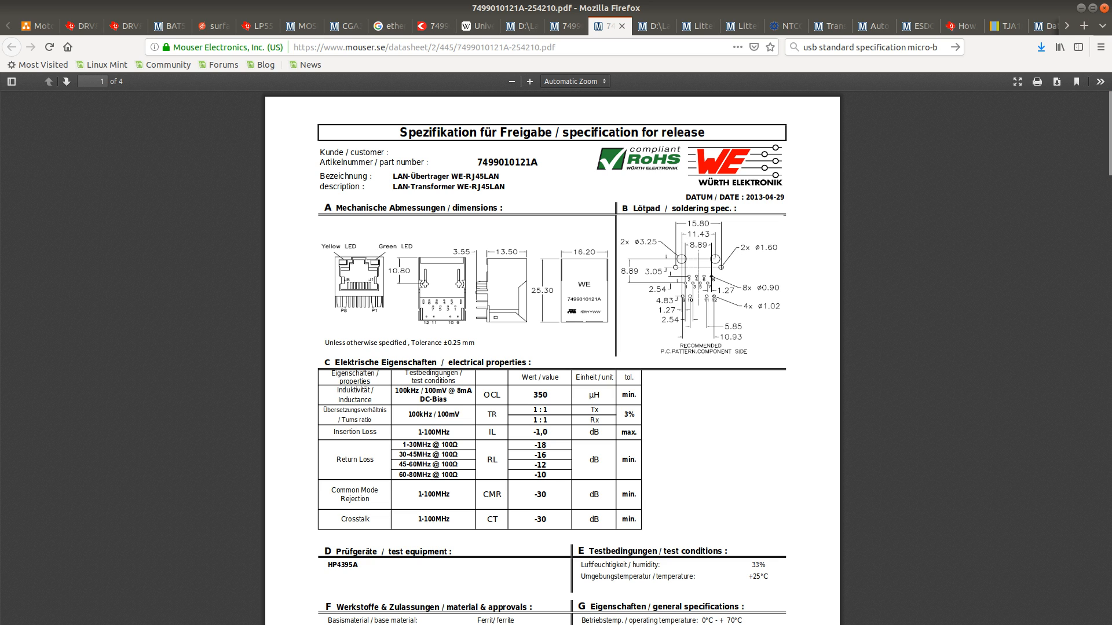
Step: Measure from the right pad 13 toward the signal pads and compare the spacing with the datasheet's recommended soldering pattern
key(alt+Tab)
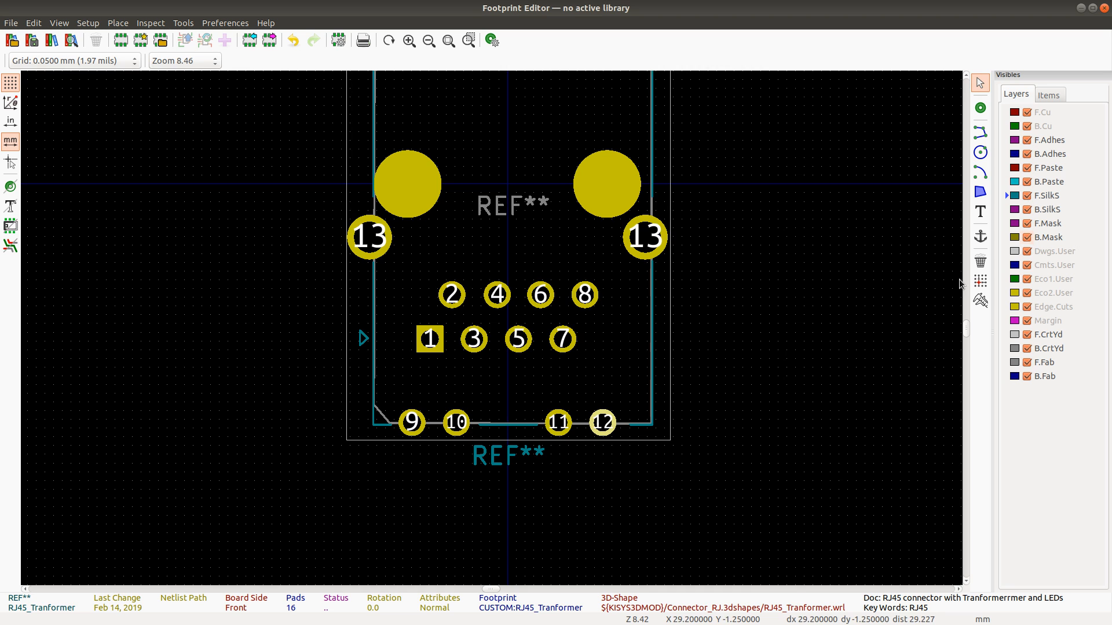
click(975, 303)
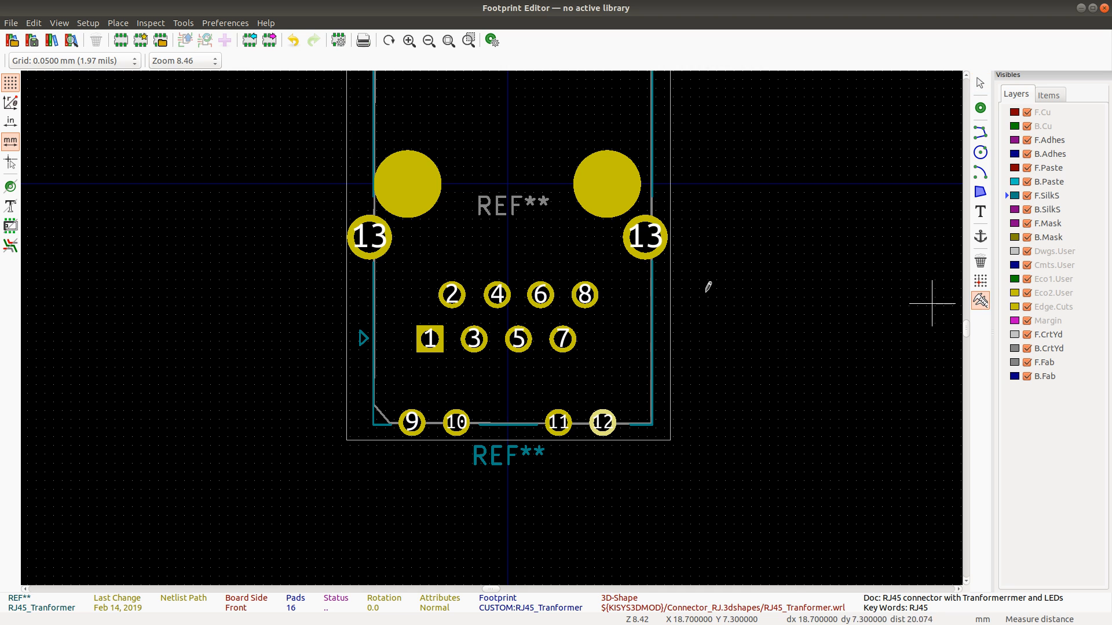
click(645, 237)
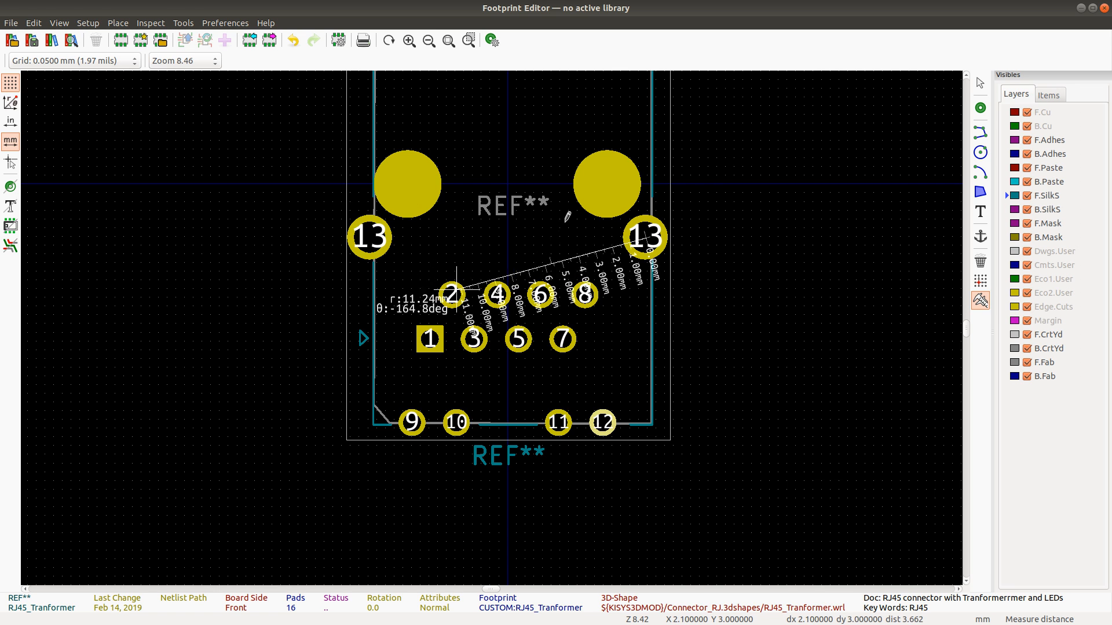
key(Escape)
key(alt+Tab)
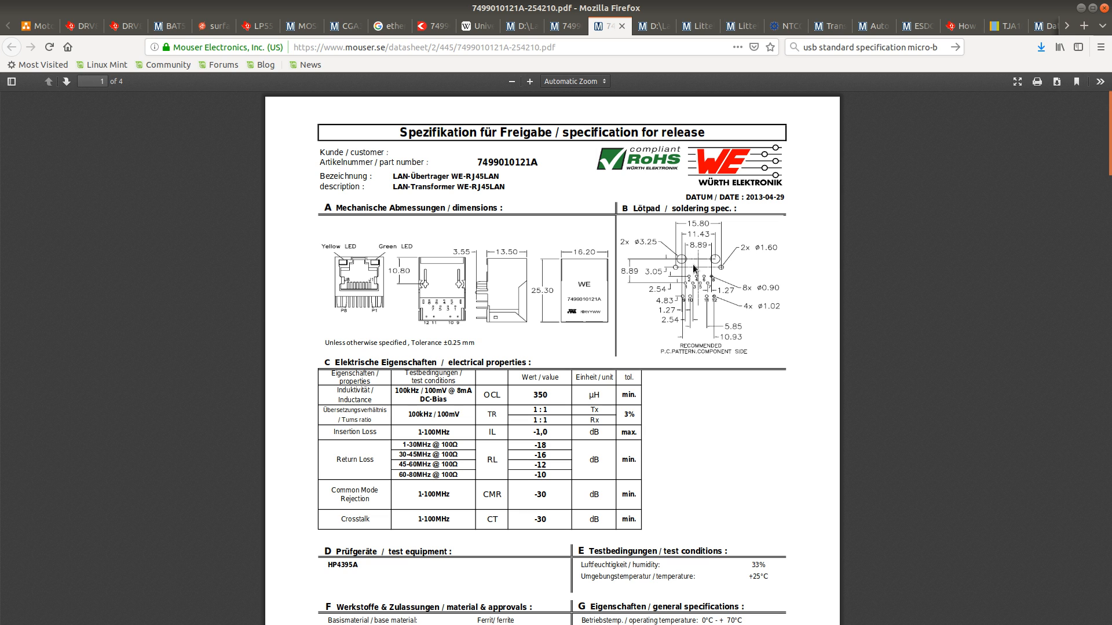
key(alt+Tab)
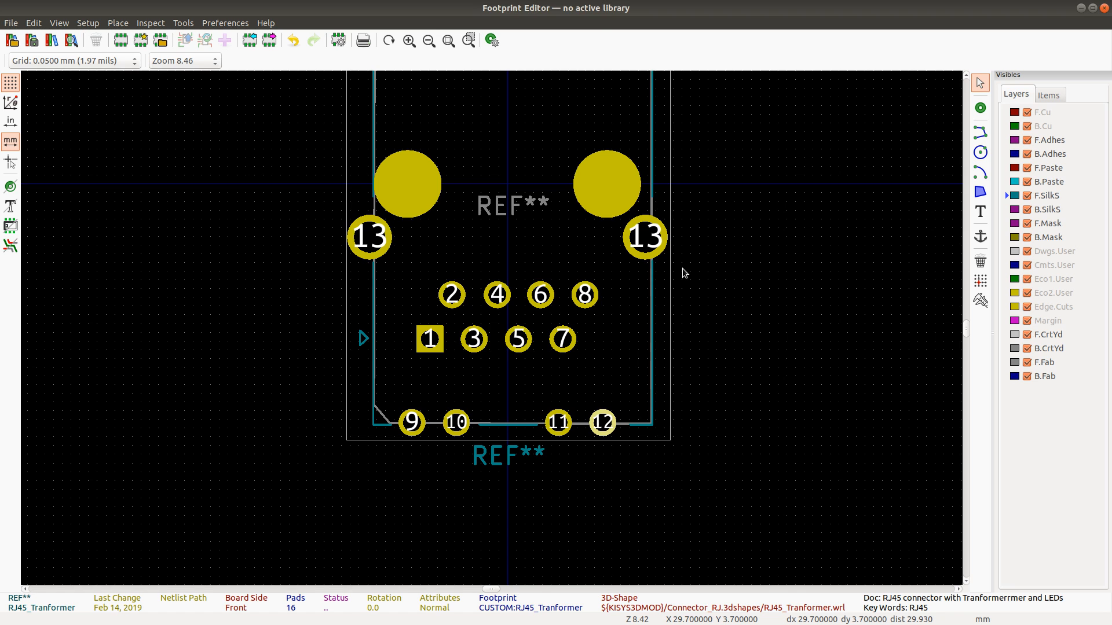
Step: Measure from the centre of the right mounting hole down toward the rows of signal pads
key(alt+Tab)
key(alt+Tab)
click(980, 301)
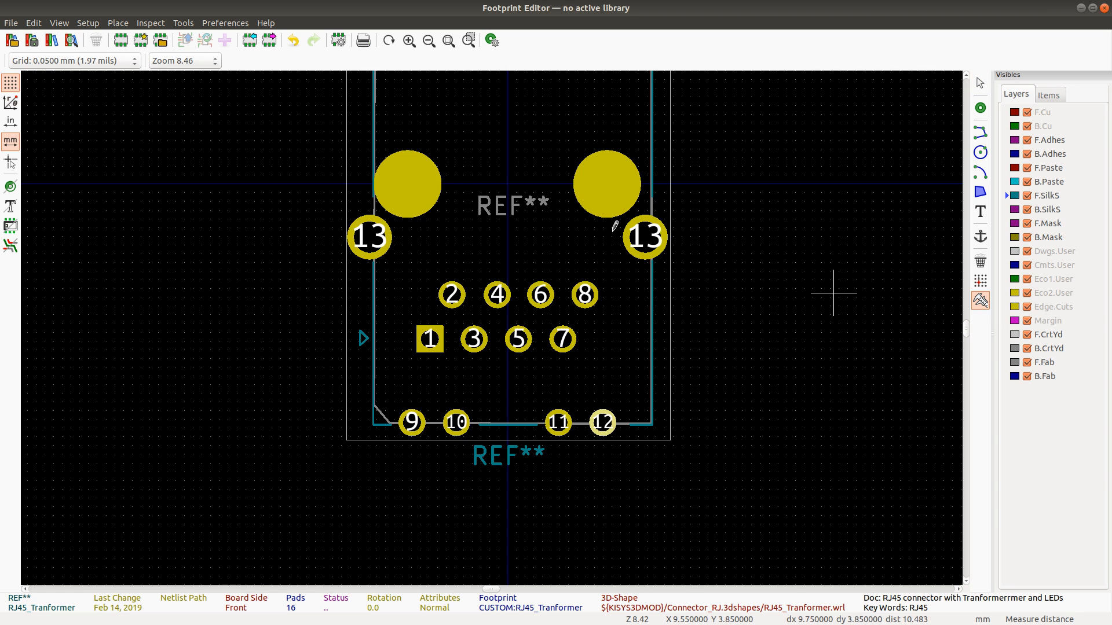
click(606, 185)
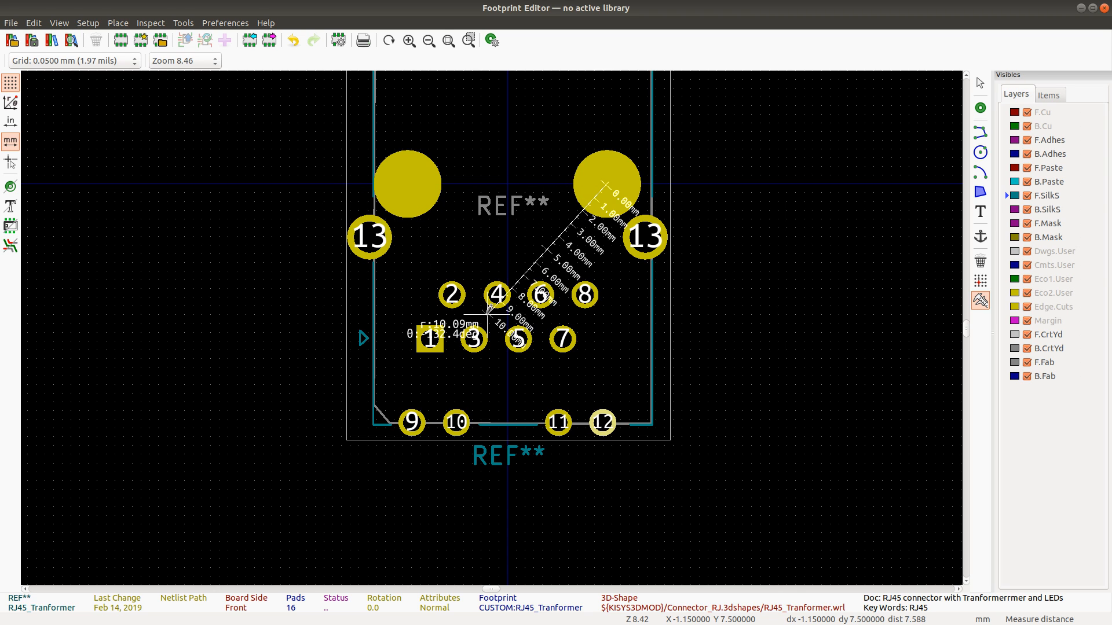
key(Escape)
key(Escape)
Step: Check the vertical pad spacings in the datasheet and calculate 8.89+4.83 in the calculator
key(alt+Tab)
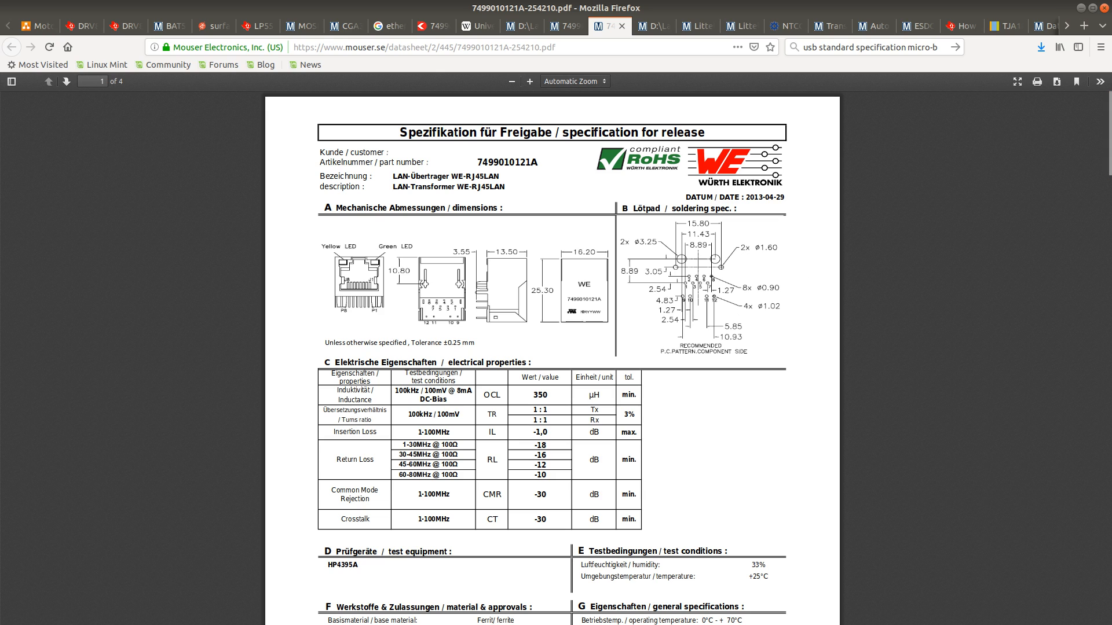
key(alt+Tab)
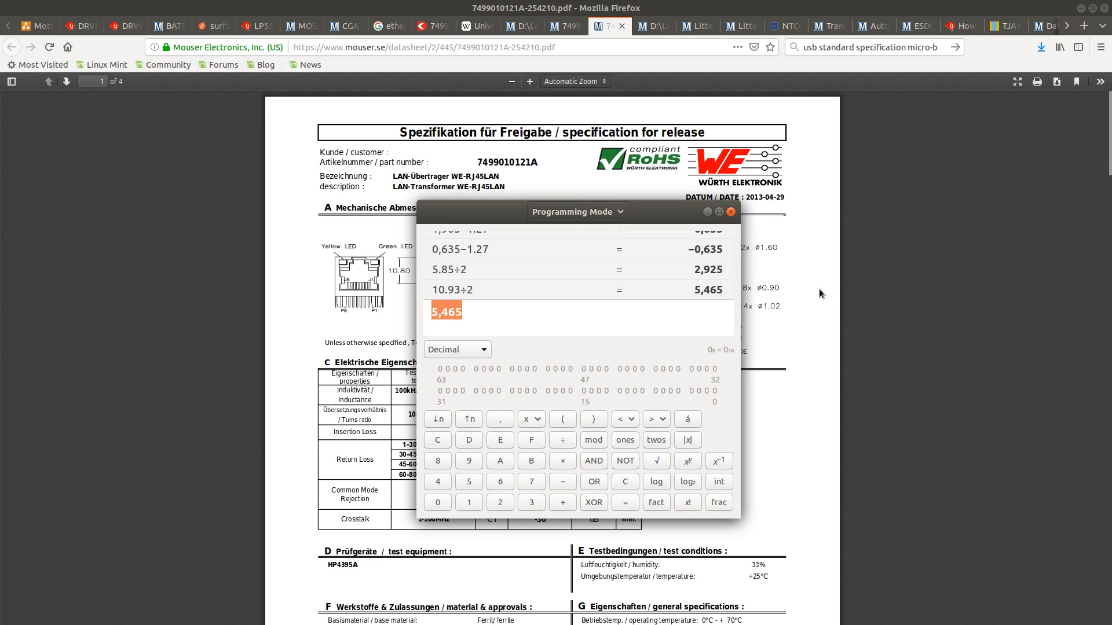
text(8.89+4.8)
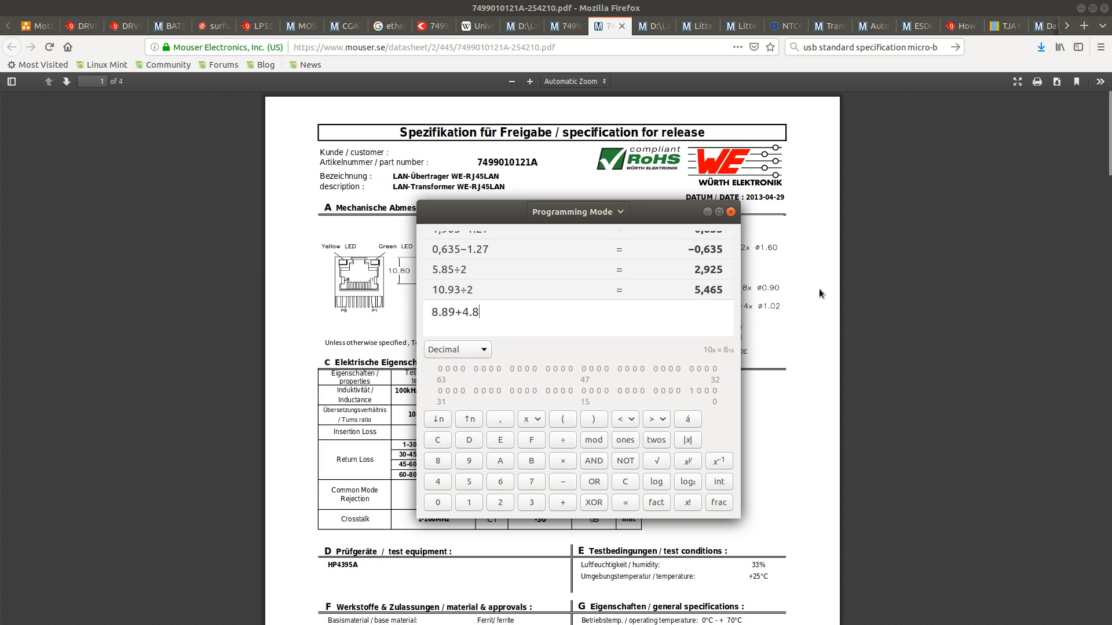
text(3)
key(Return)
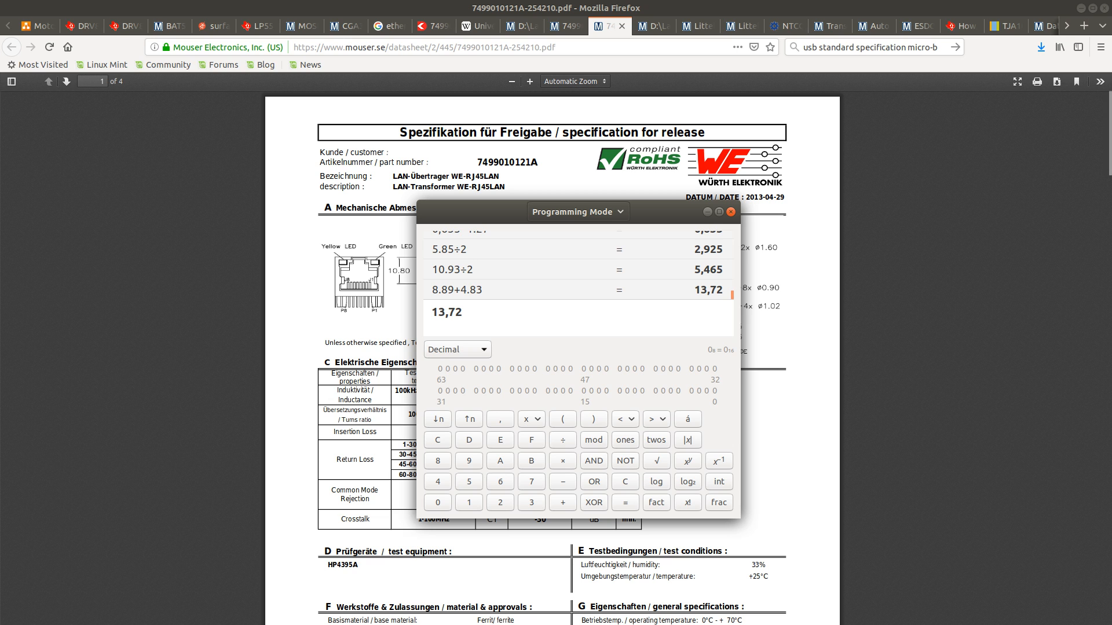
Step: Return to the Footprint Editor and set the Y position of pad 9 to 13.72 mm
key(alt+Tab)
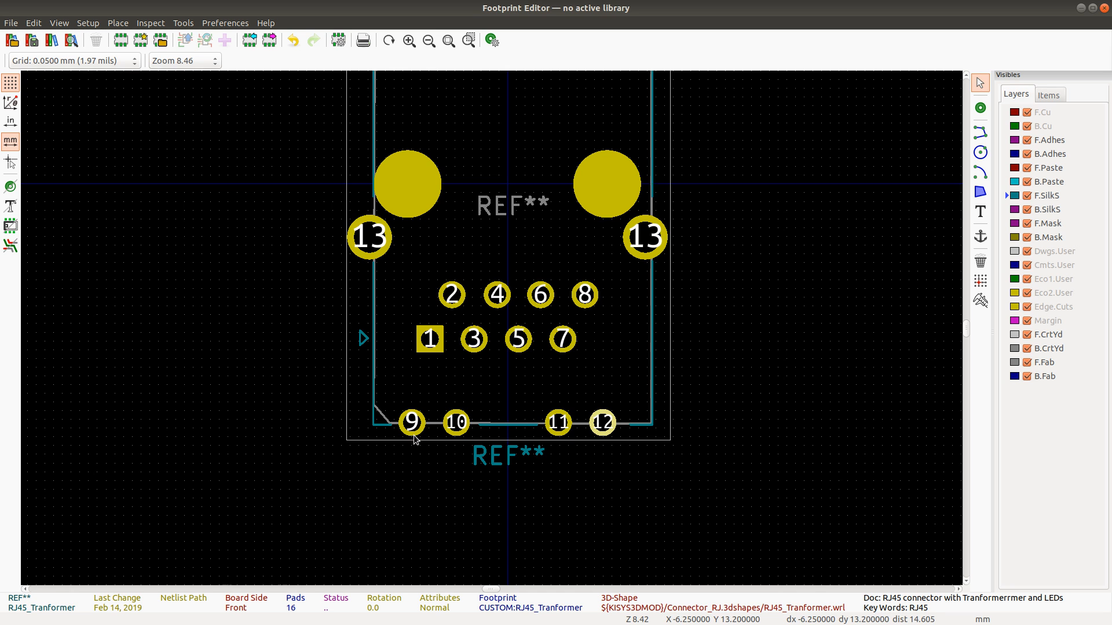
click(411, 429)
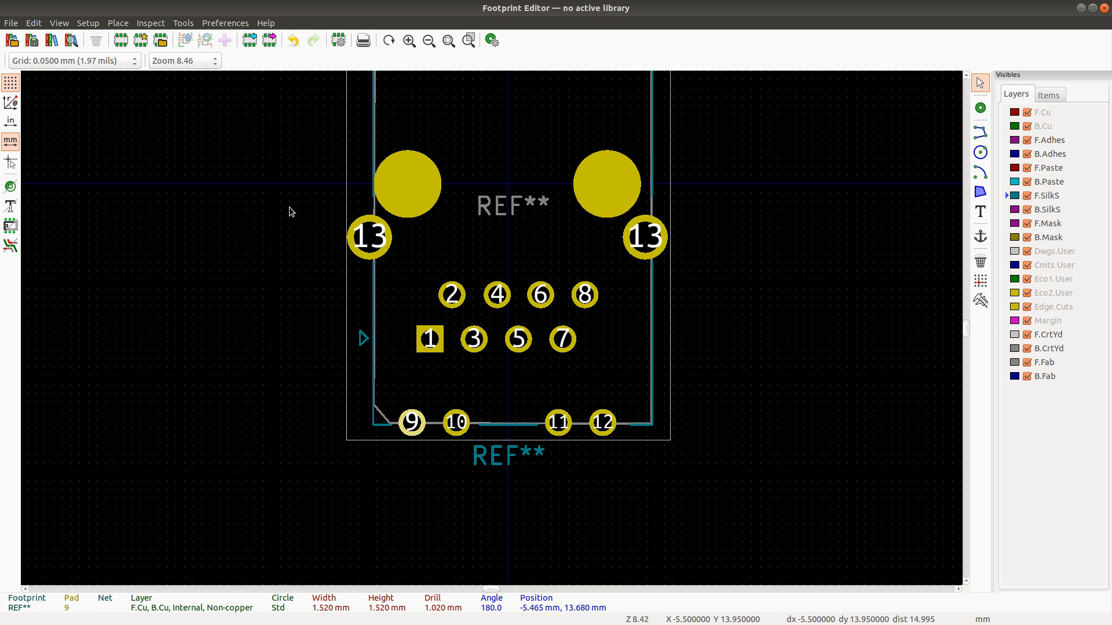
key(e)
click(412, 256)
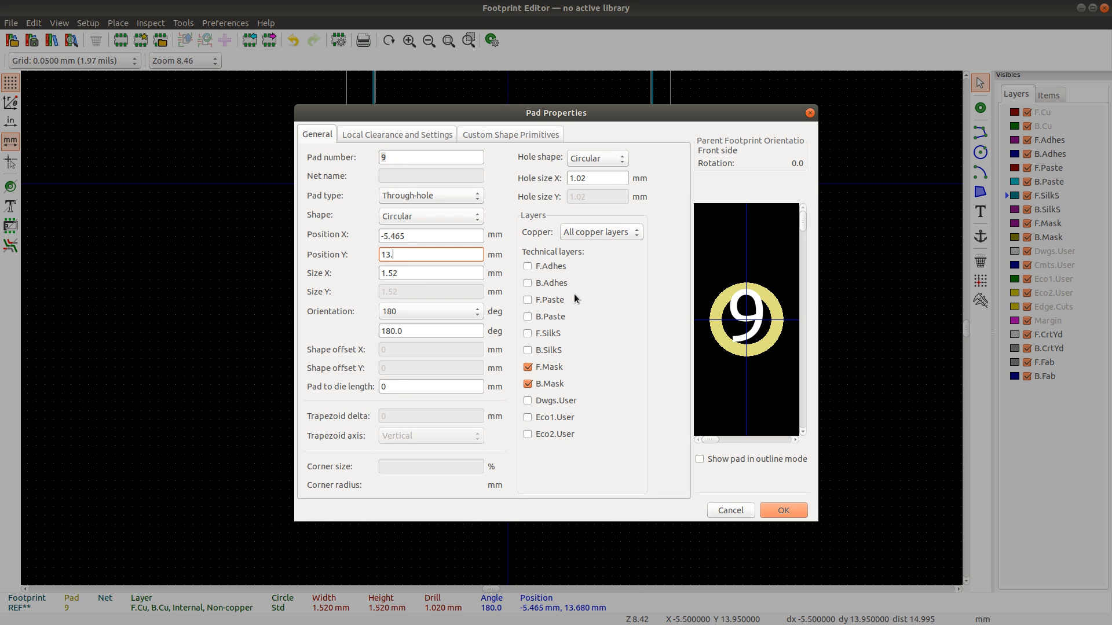
key(Return)
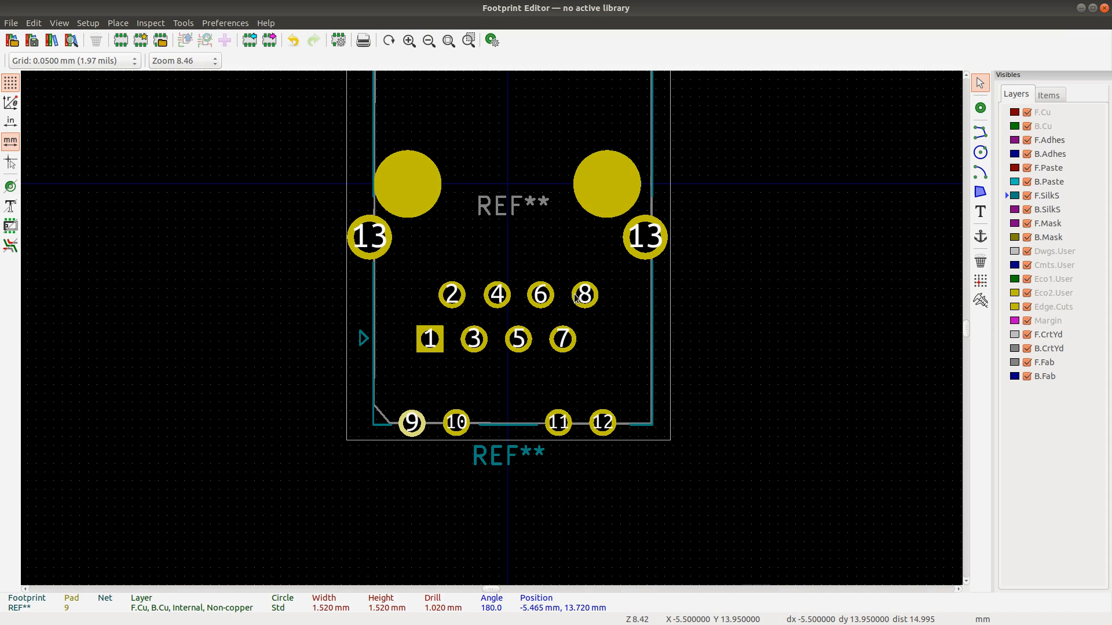
Step: Set the Y position of pad 10 to 13.72 mm
click(455, 422)
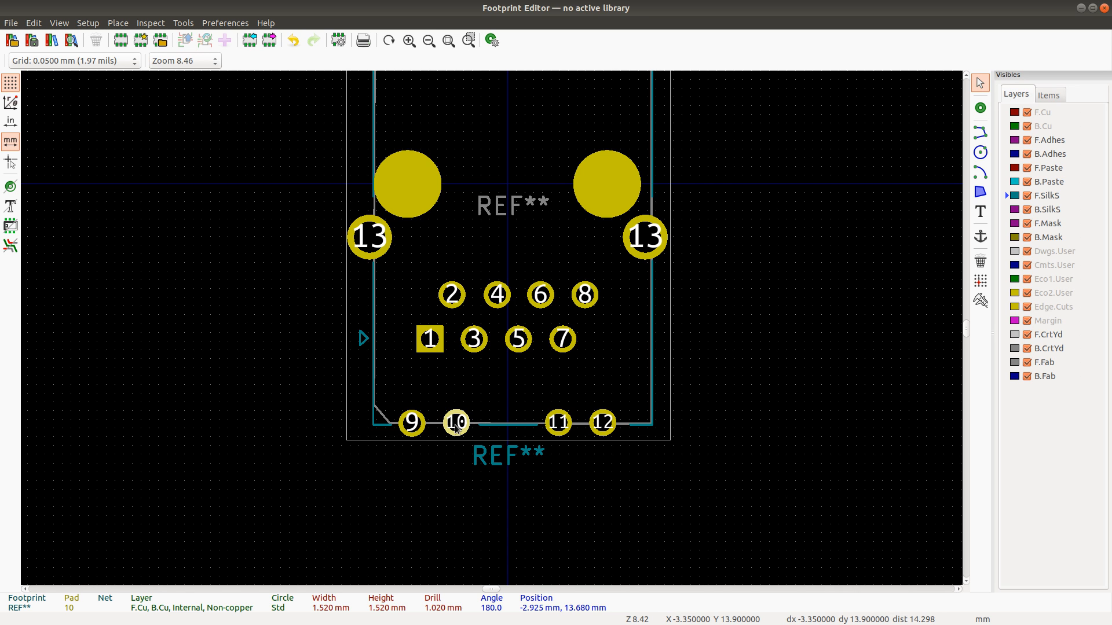
key(e)
click(408, 256)
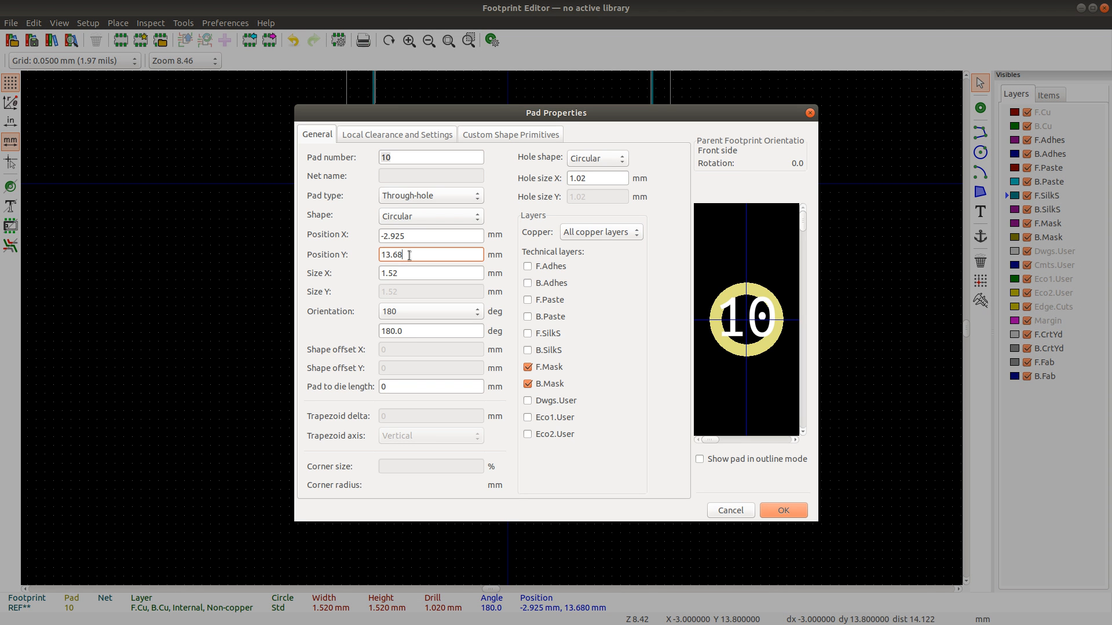
double_click(409, 256)
text(13.72)
click(783, 510)
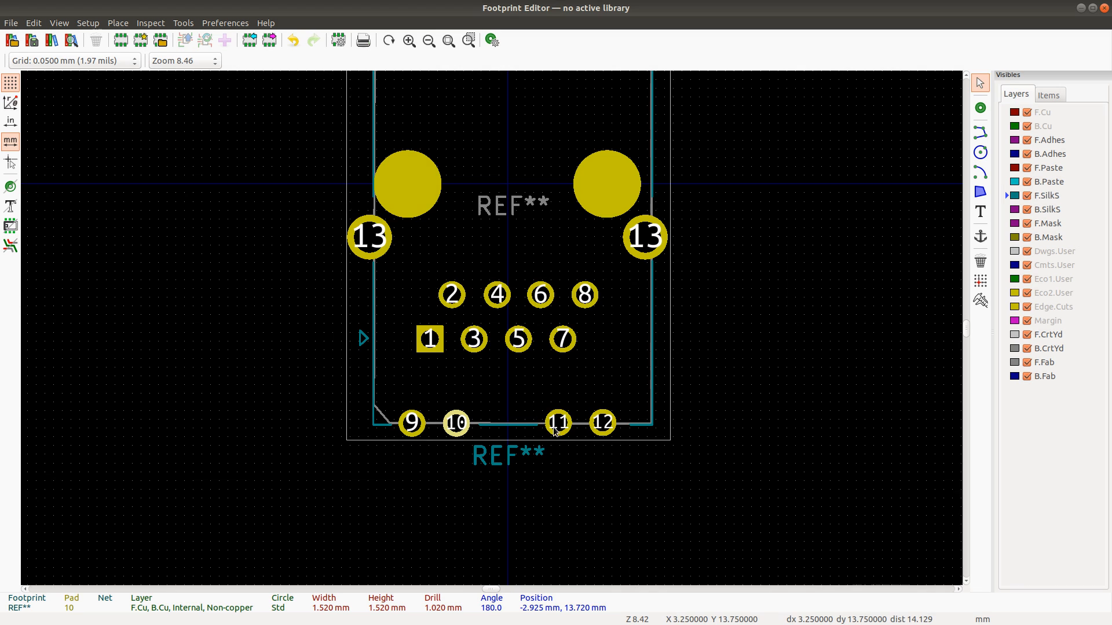
Step: Set the Y position of pad 11 to 13.72 mm
click(558, 427)
key(e)
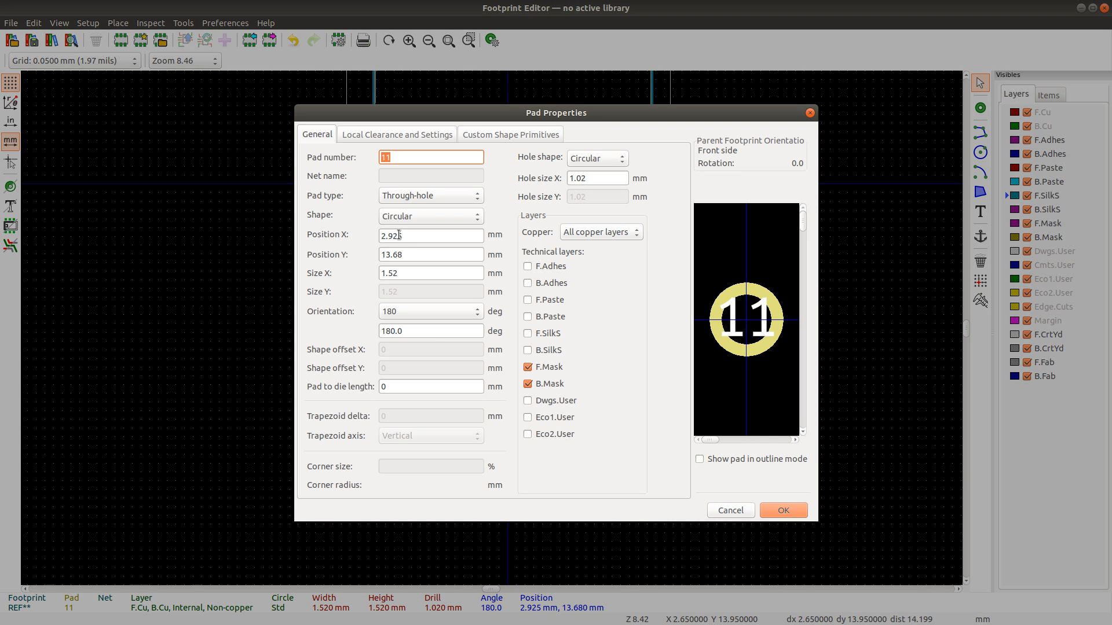
double_click(400, 255)
text(13.72)
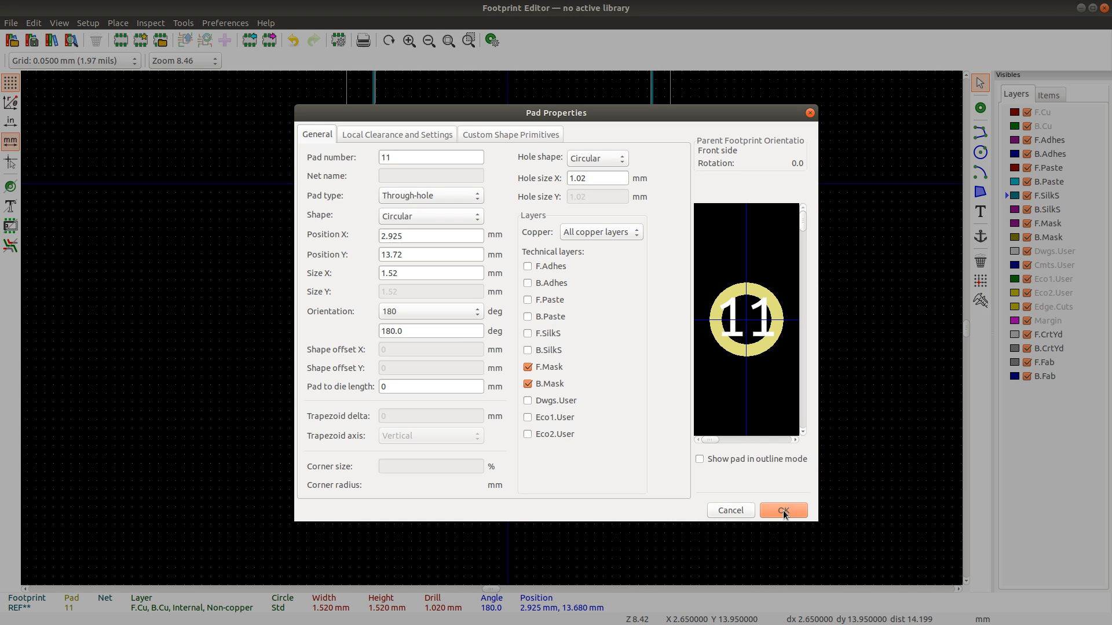
click(783, 511)
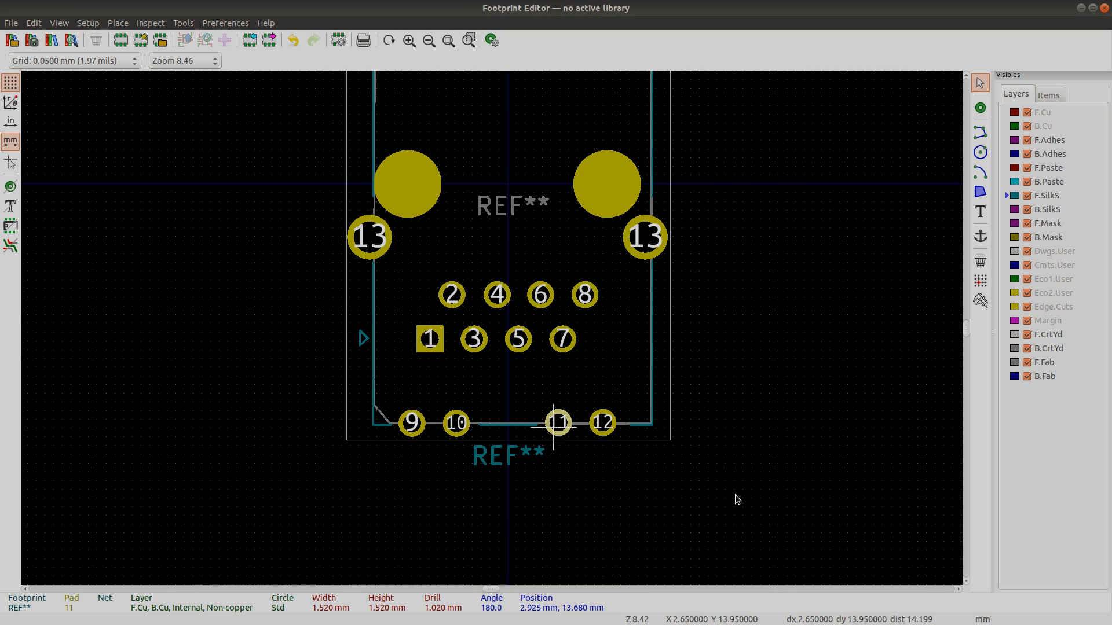
Step: Set the Y position of pad 12 to 13.72 mm
click(607, 426)
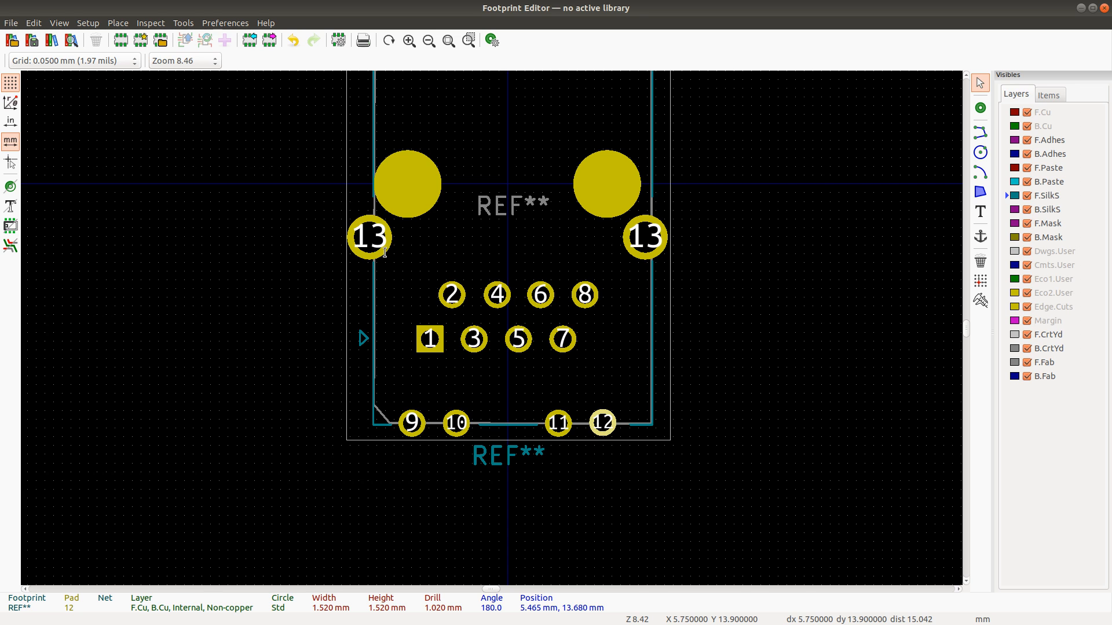
key(e)
click(411, 257)
key(BackSpace)
key(BackSpace)
text(72)
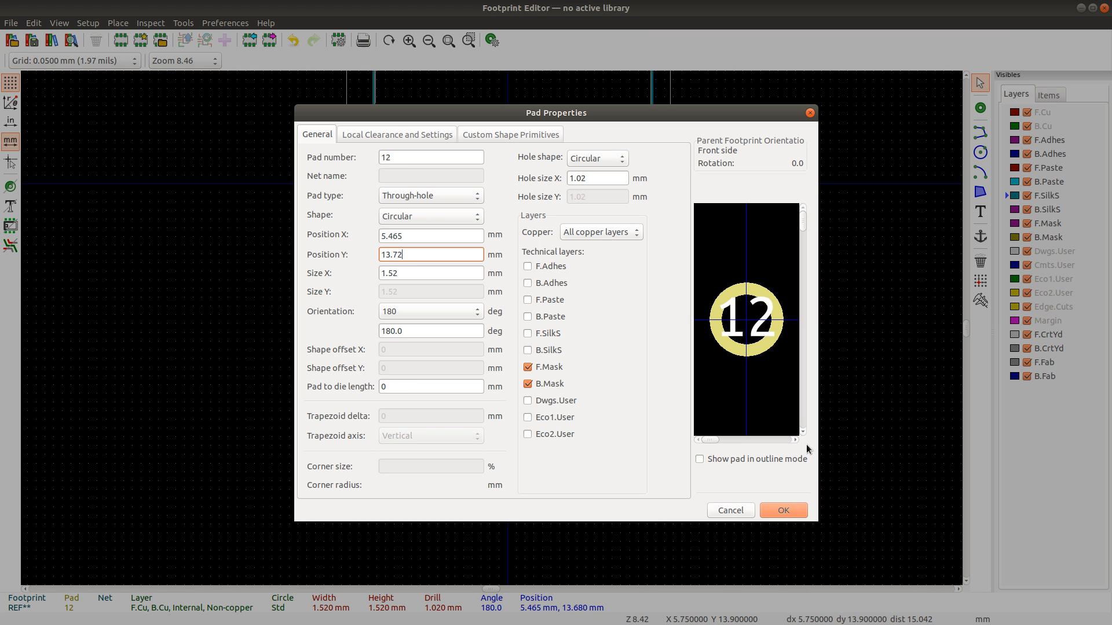
click(782, 510)
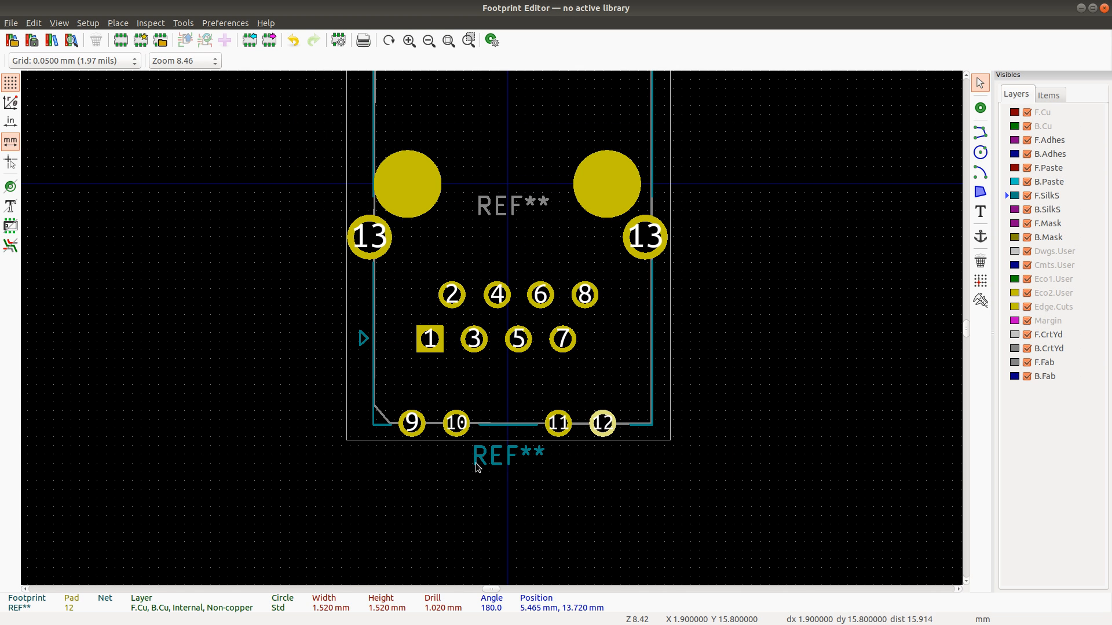
Step: Check the datasheet's soldering pattern and measure the vertical distance from the right pad 13 to the mounting hole's centre line
key(alt+Tab)
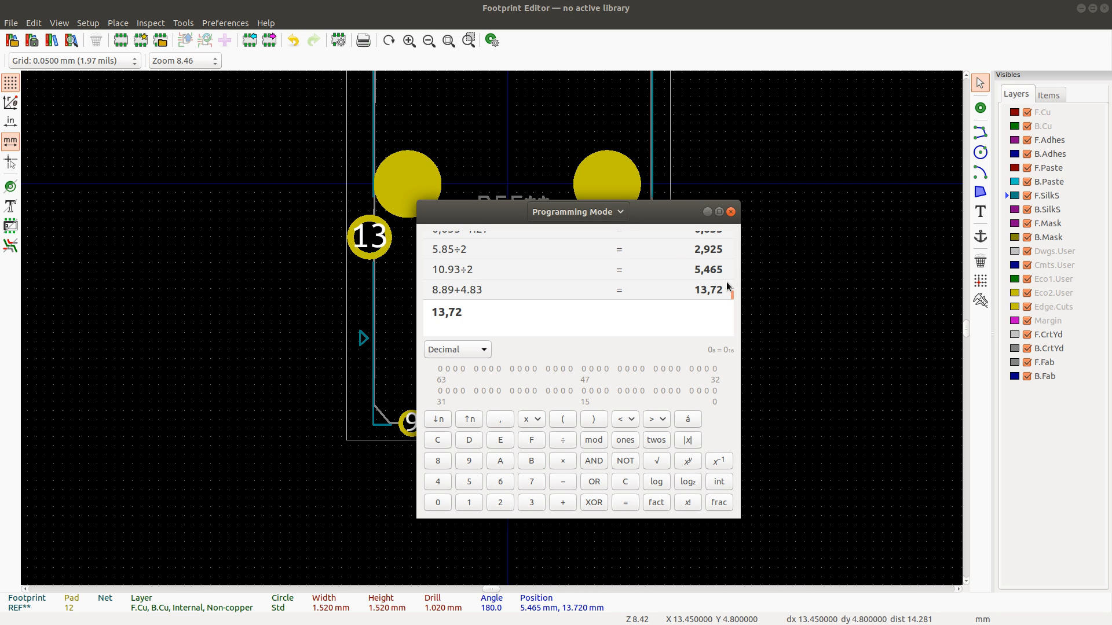
key(alt+Tab)
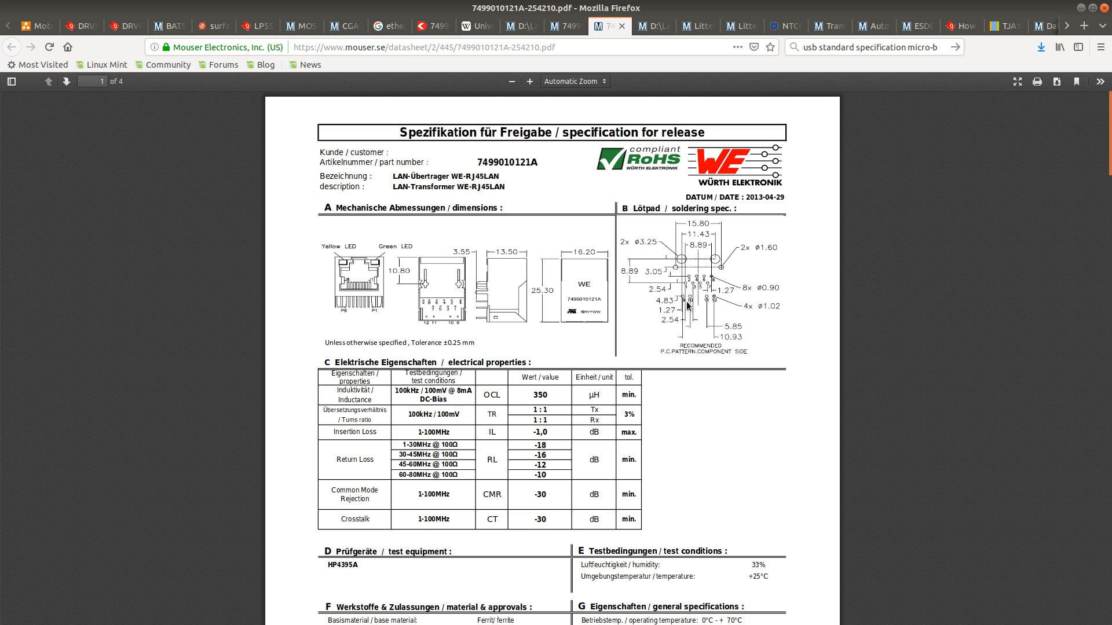
key(alt+Tab)
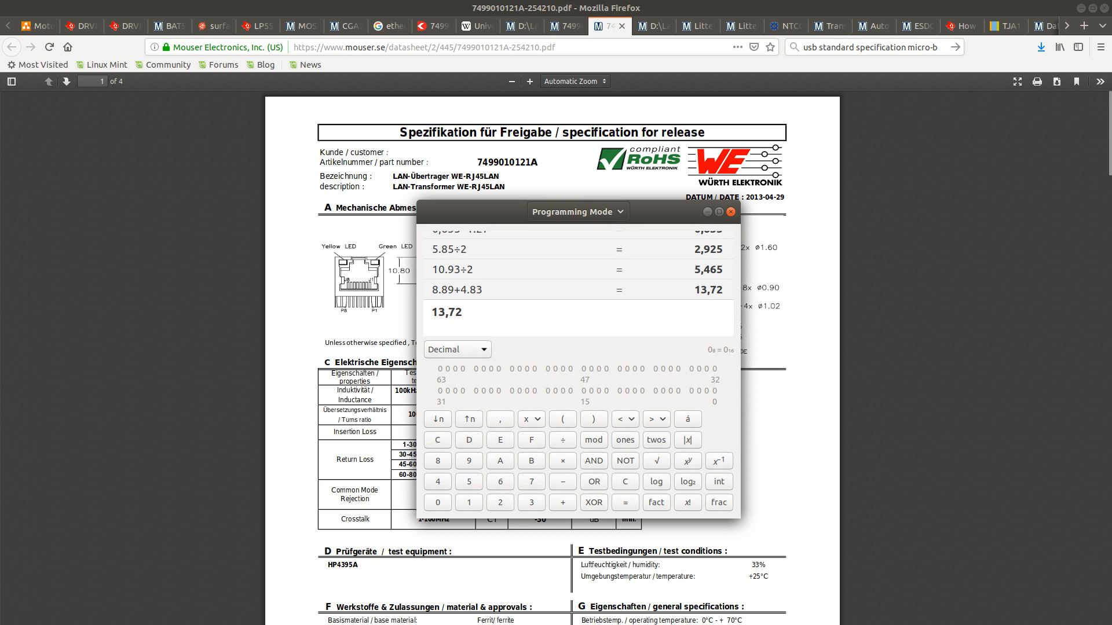
key(alt+Tab)
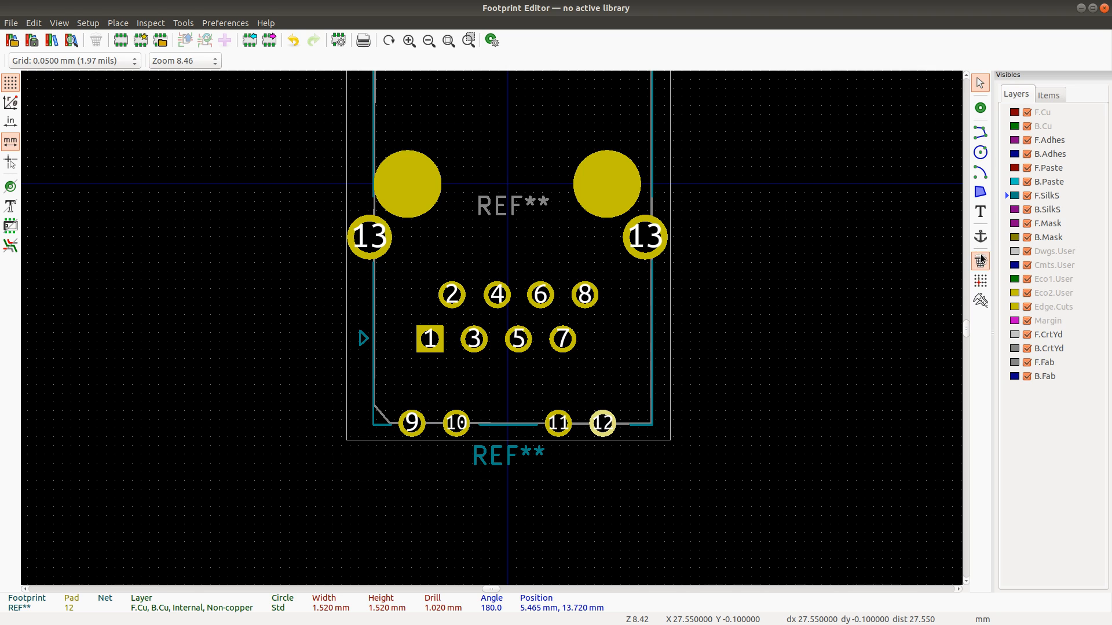
click(980, 301)
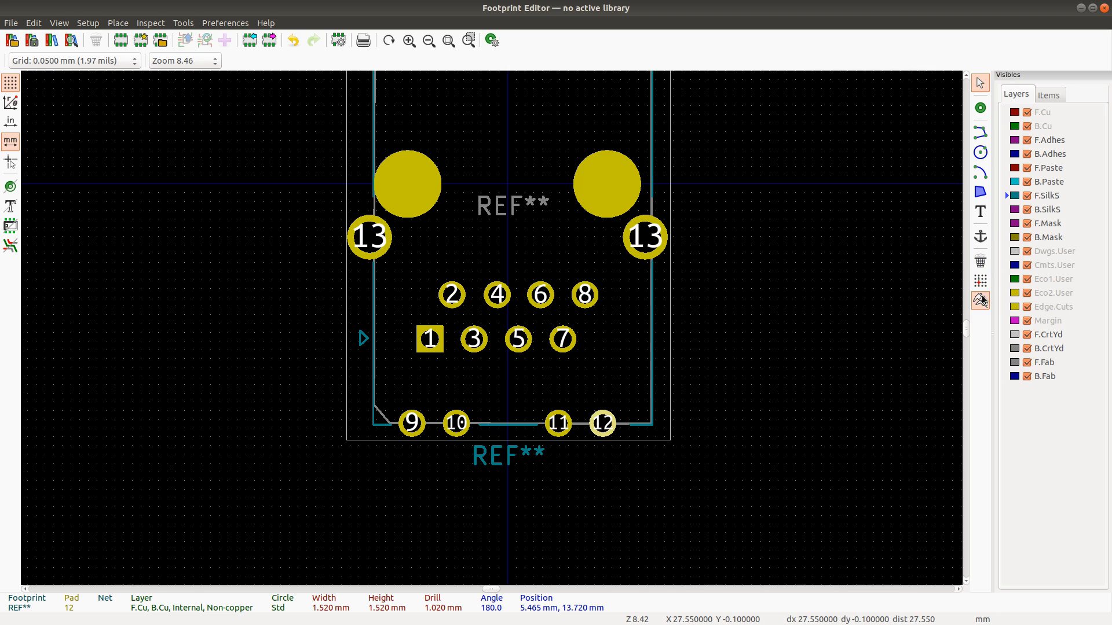
click(645, 240)
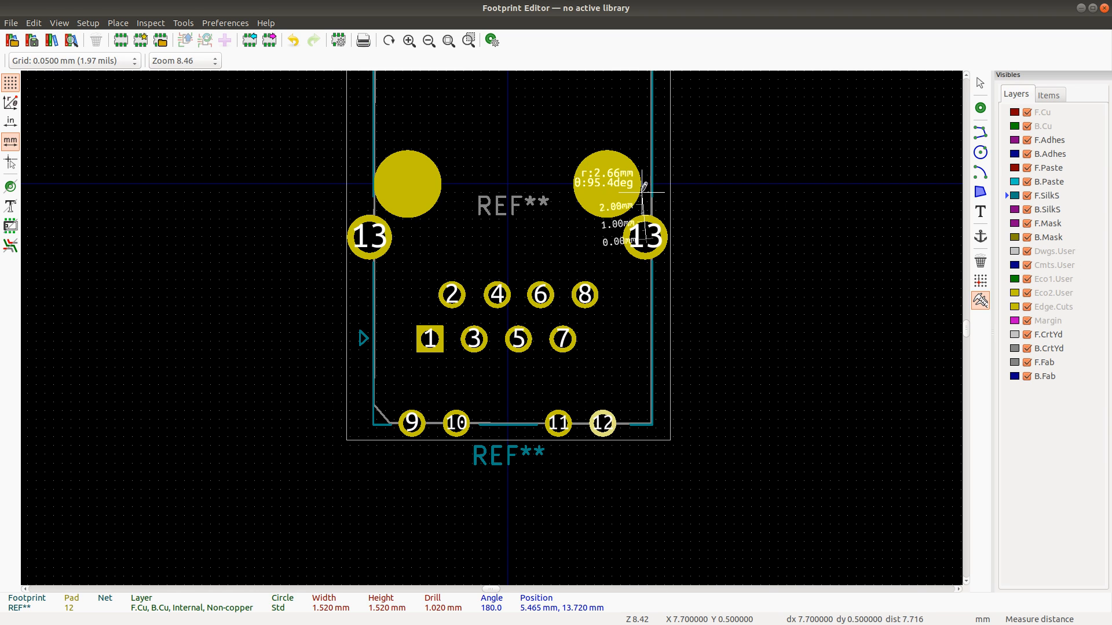
key(Escape)
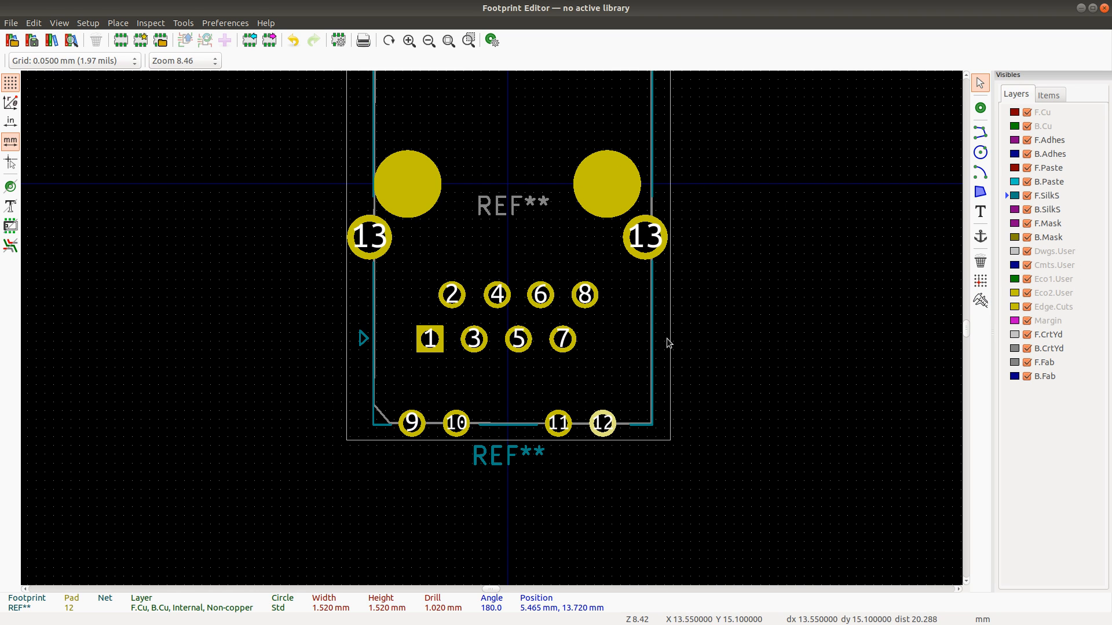
key(Home)
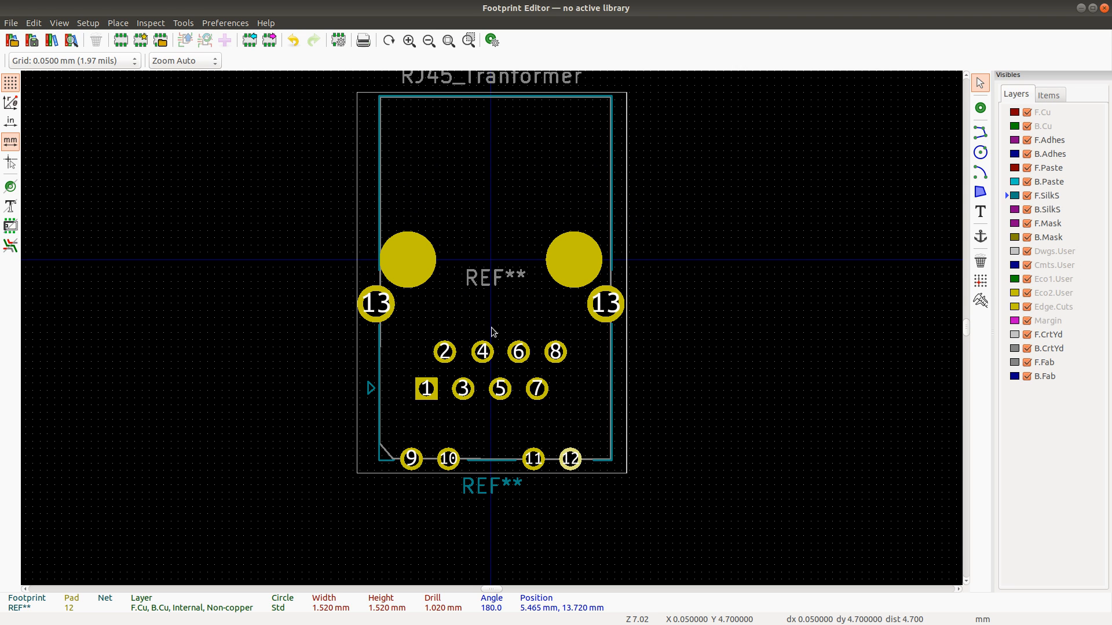
key(alt+Tab)
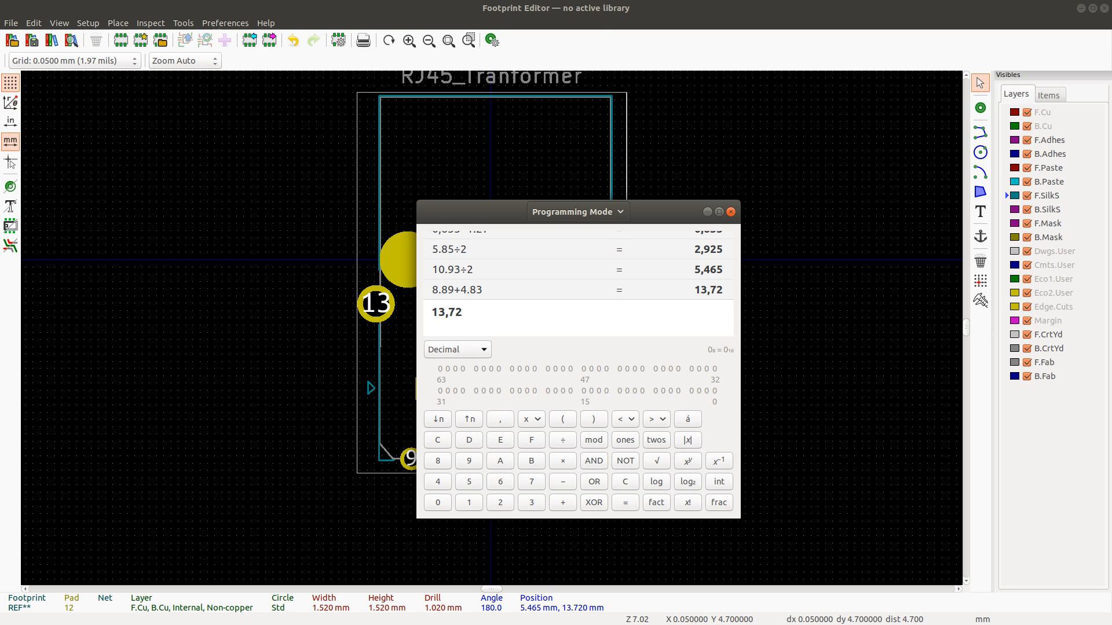
key(alt+Tab)
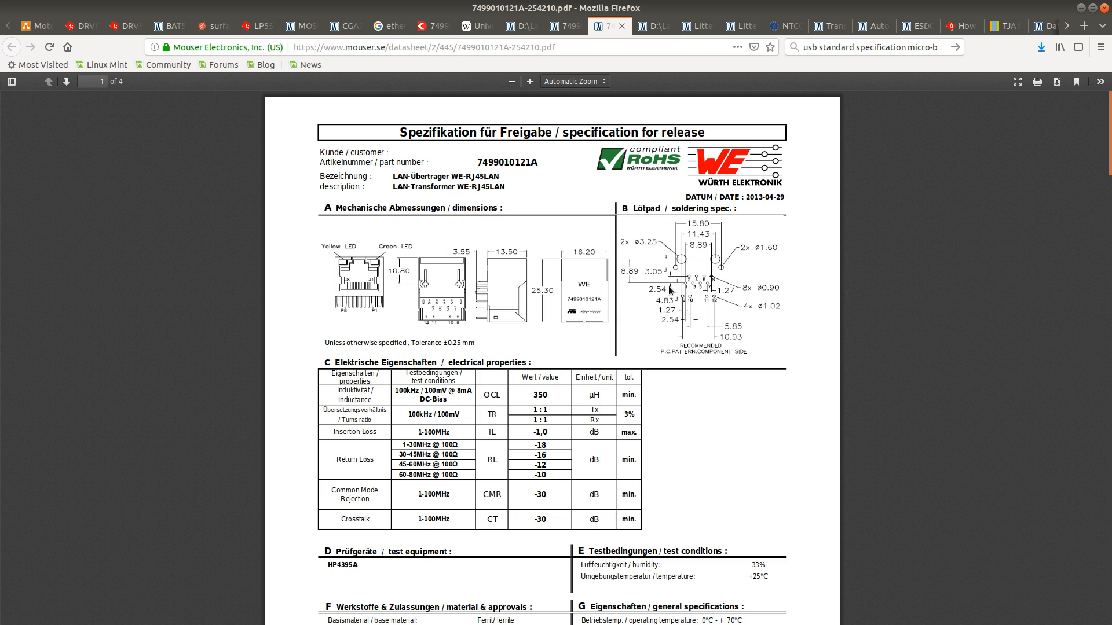
scroll(721, 325, down, 10)
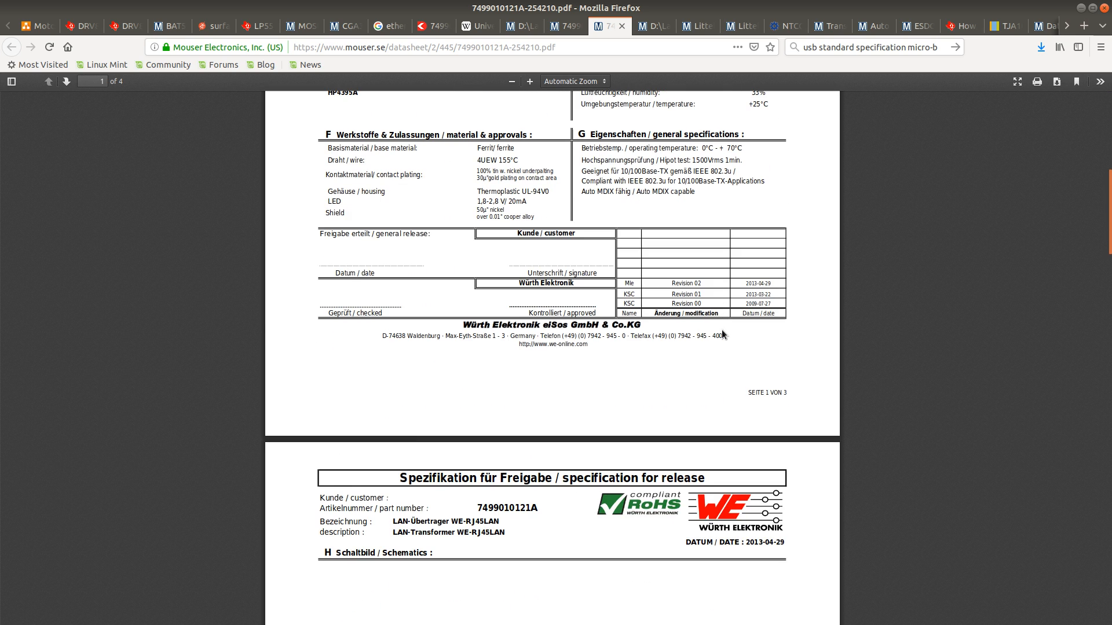
scroll(742, 320, down, 2)
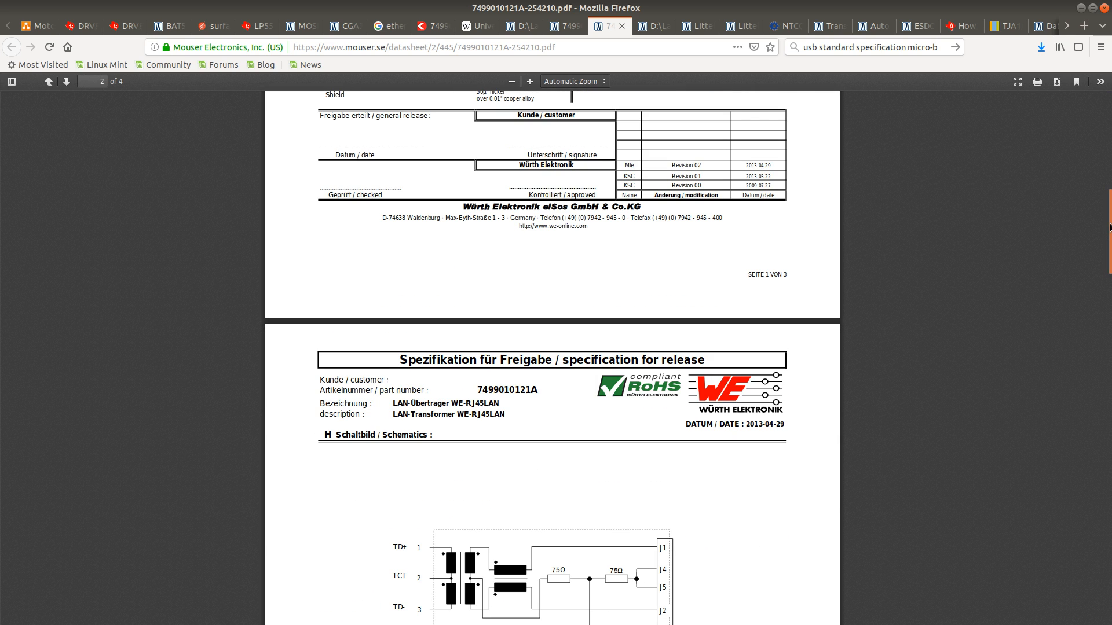
drag(1109, 227, 1109, 133)
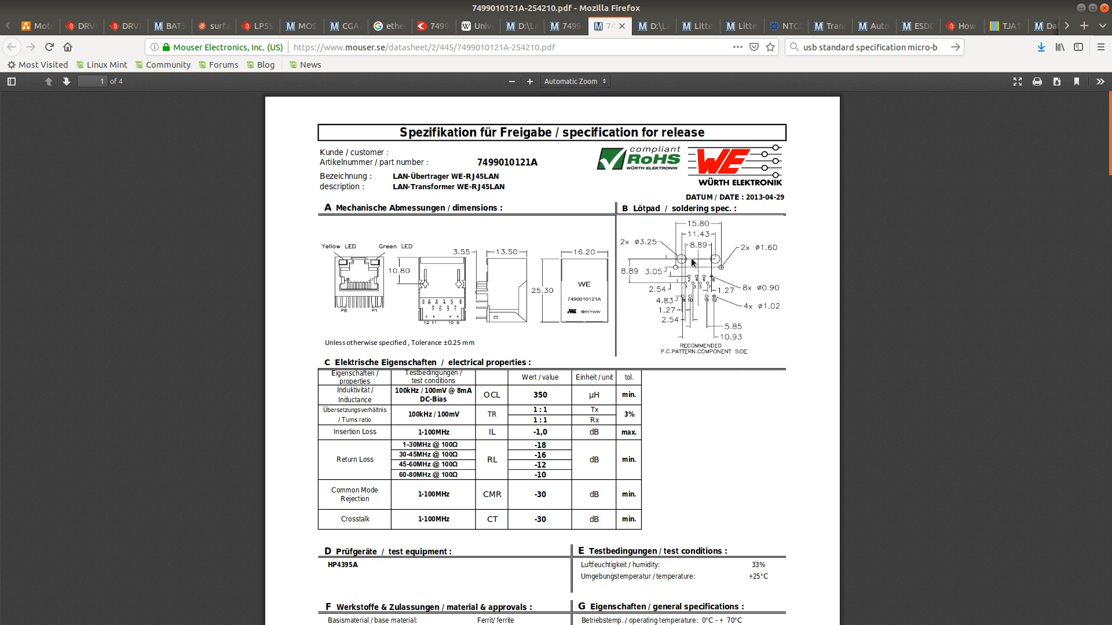
key(alt+Tab)
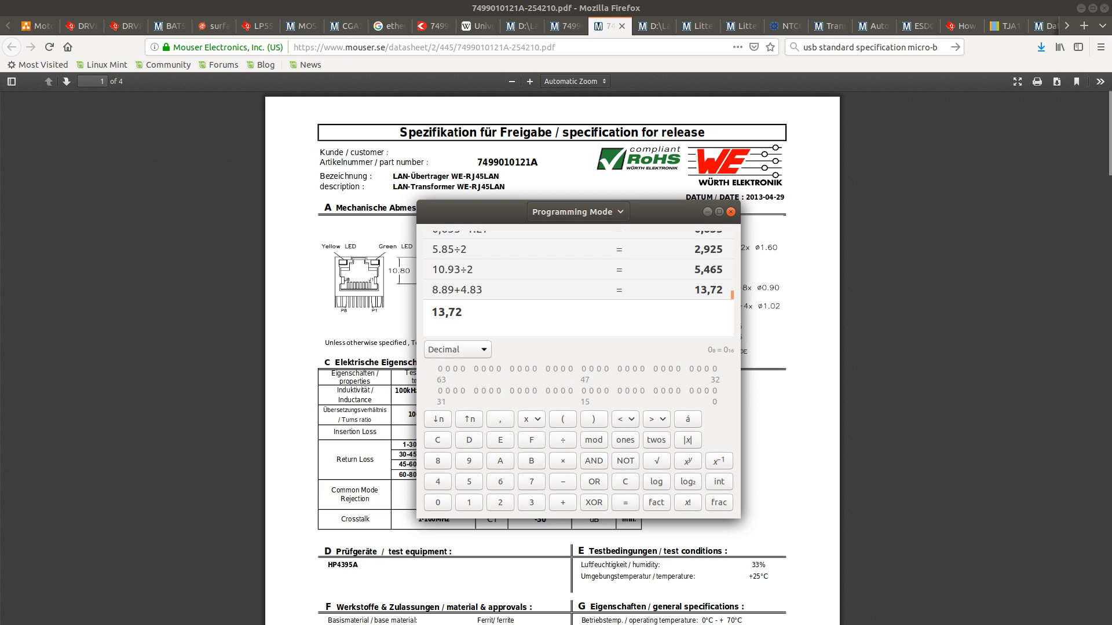
key(alt+Tab)
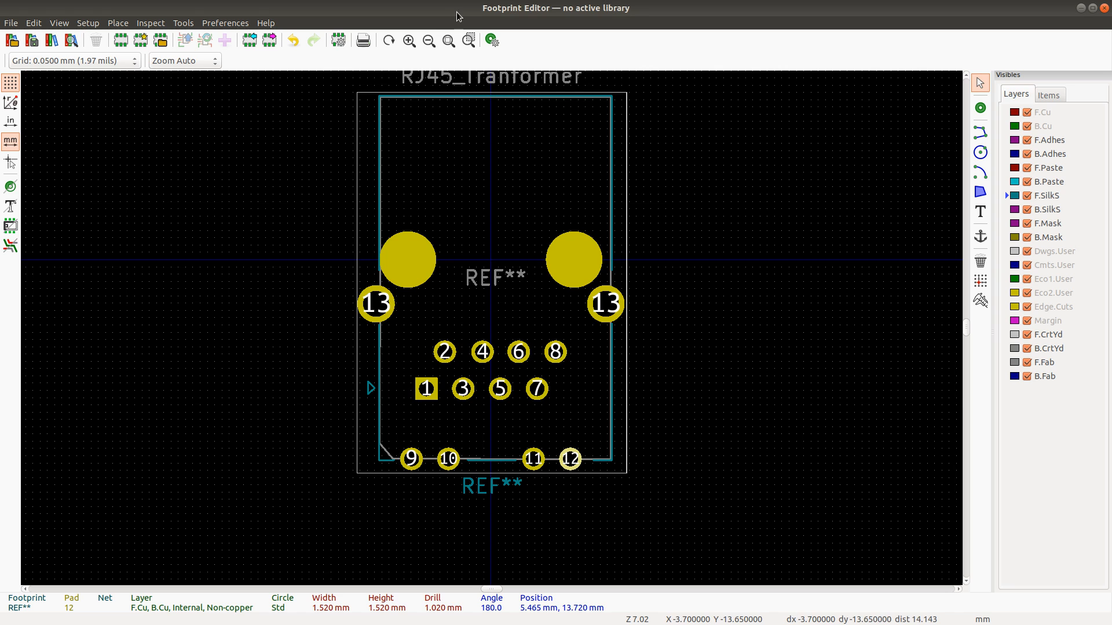
Step: Set the start and end Y of the footprint's top F.SilkS outline line to -10.8 mm
click(470, 98)
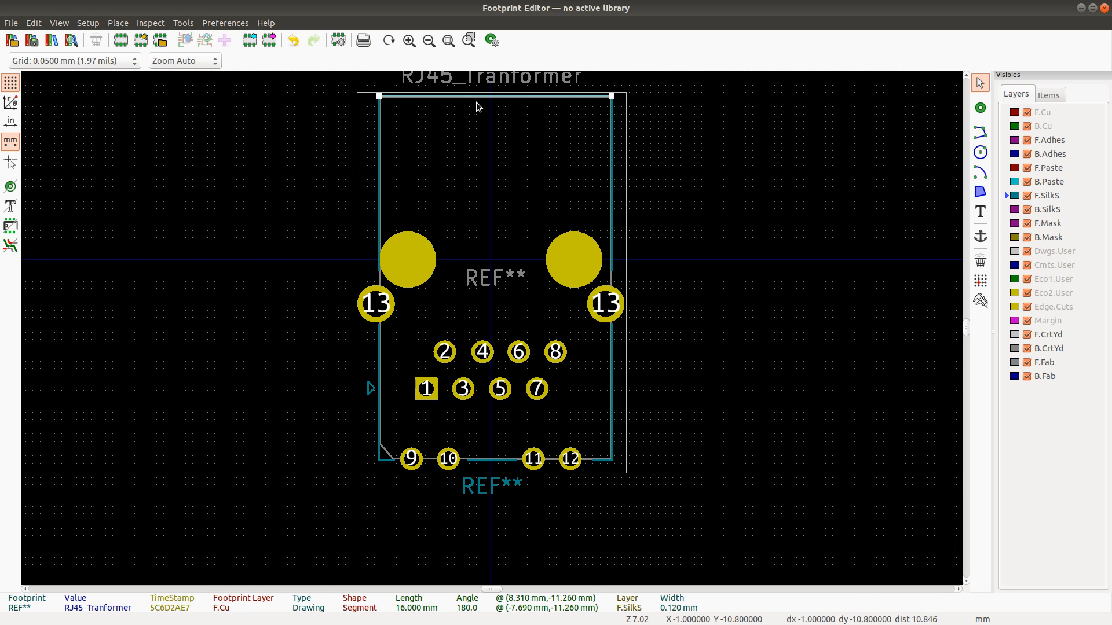
double_click(476, 102)
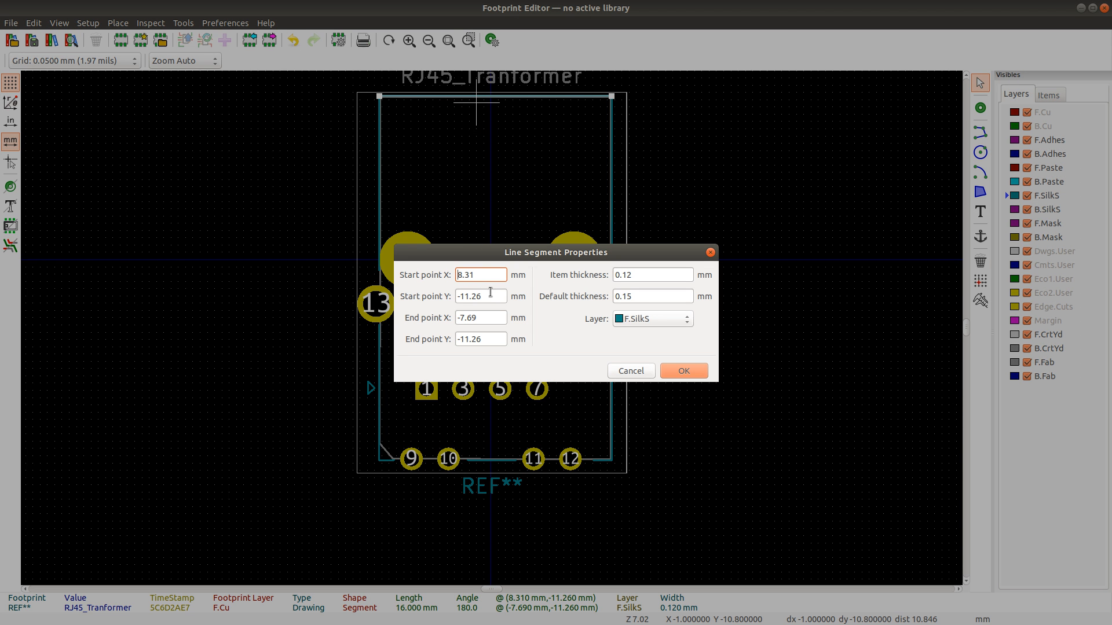
drag(490, 292, 469, 297)
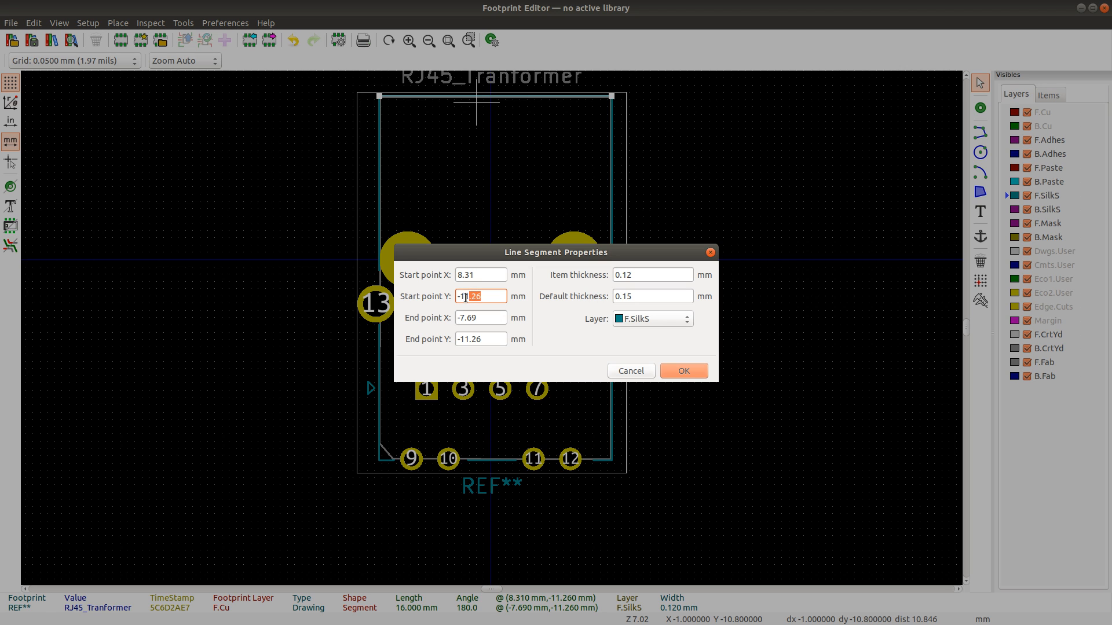
key(BackSpace)
key(Return)
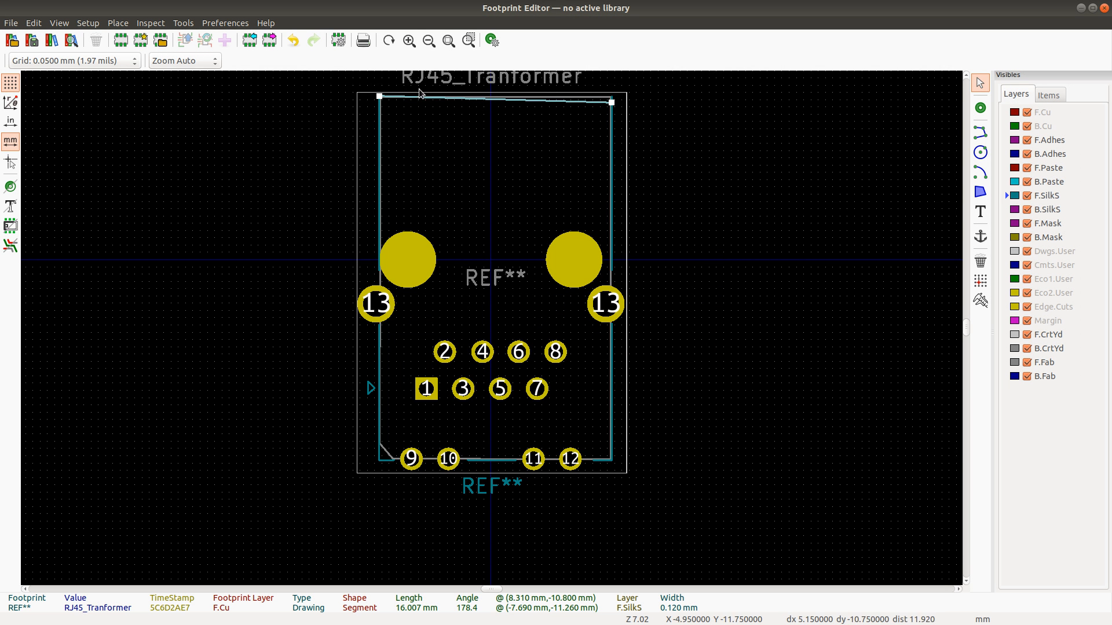
key(e)
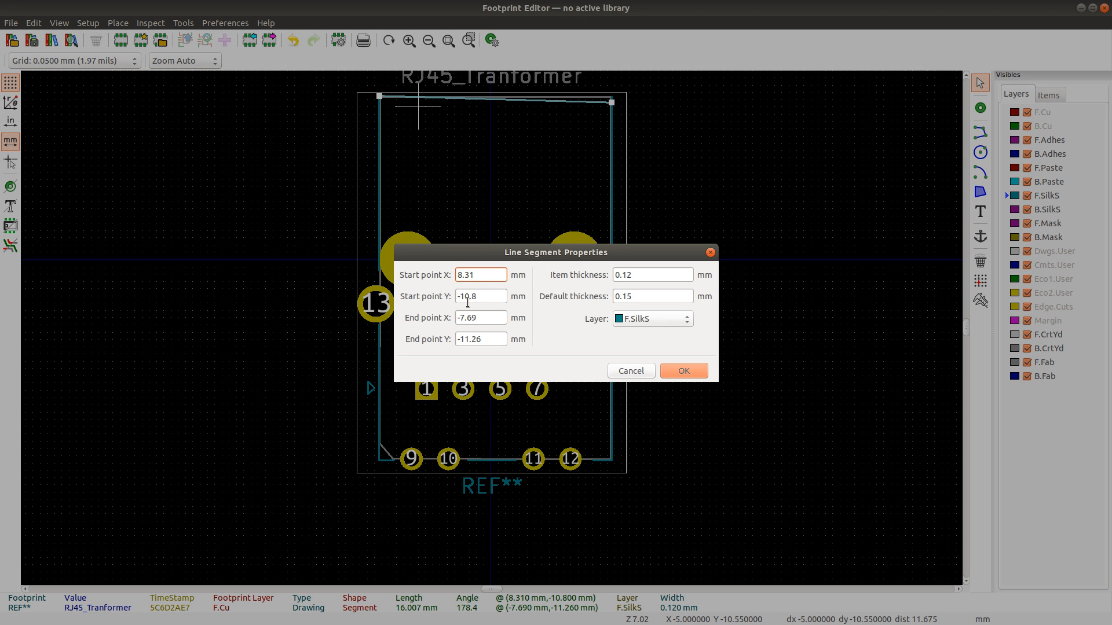
triple_click(484, 343)
text(-10.8)
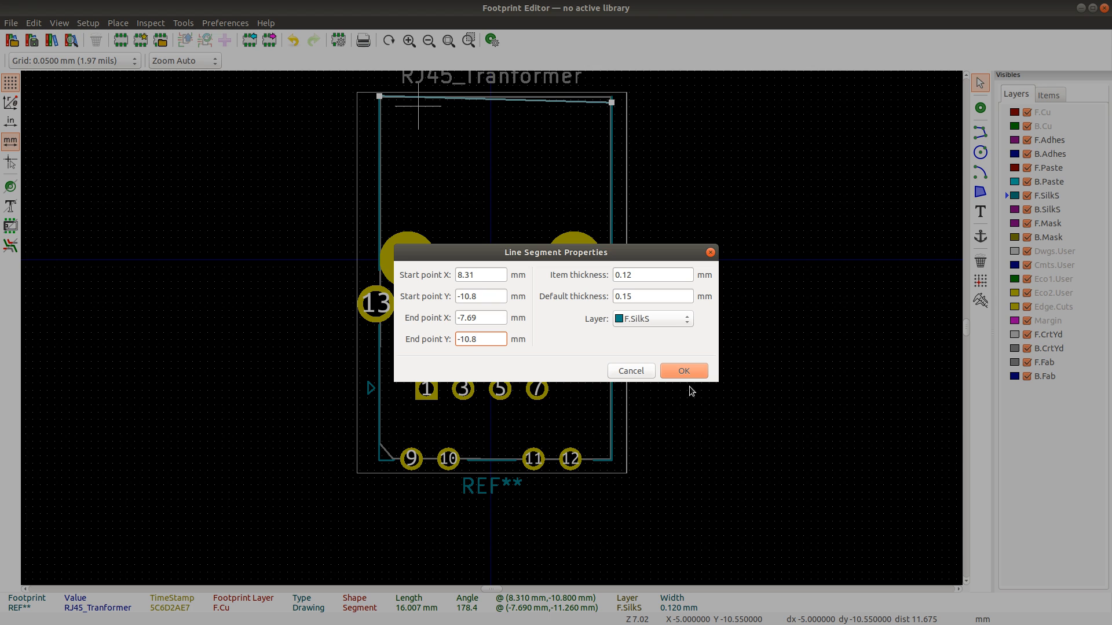
click(684, 371)
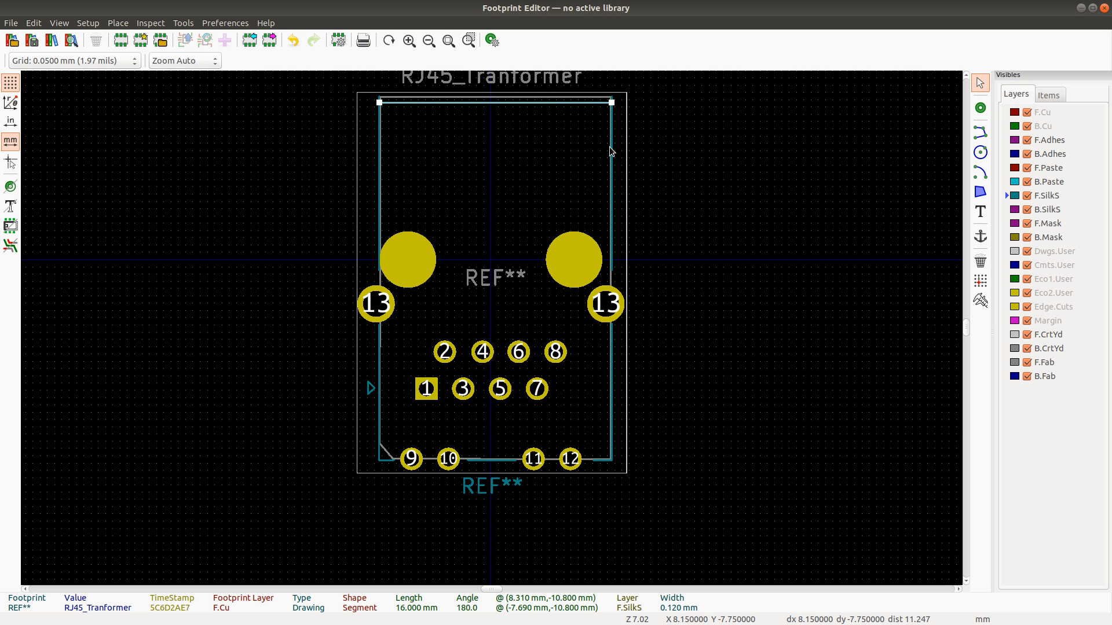
Step: Check the datasheet's body width and set the top F.SilkS line's start X to 8.1 mm
key(alt+Tab)
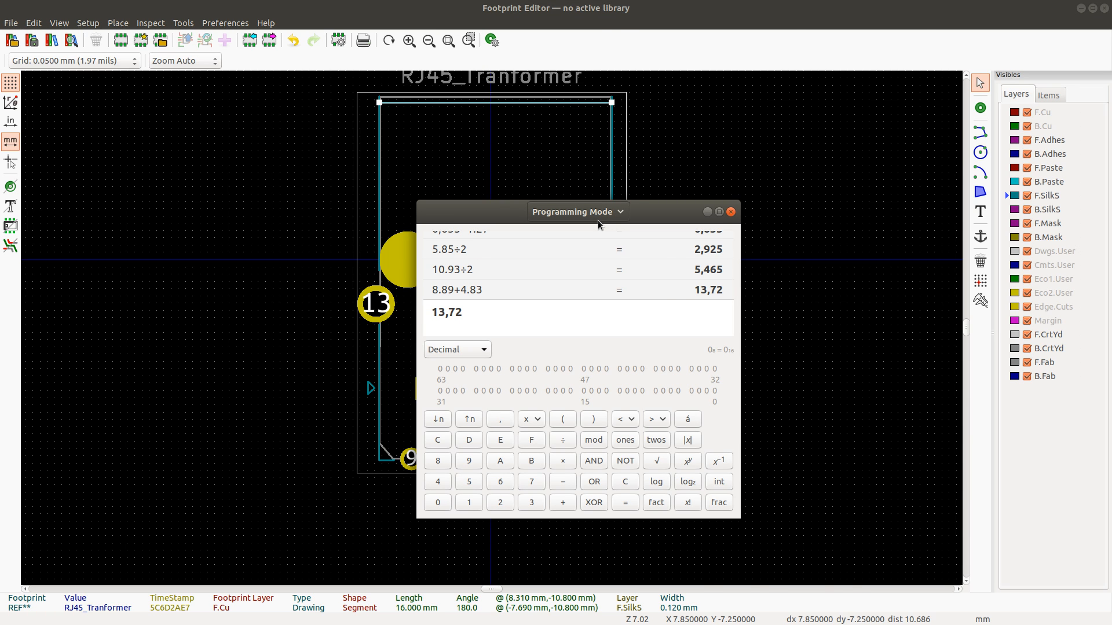
key(alt+Tab)
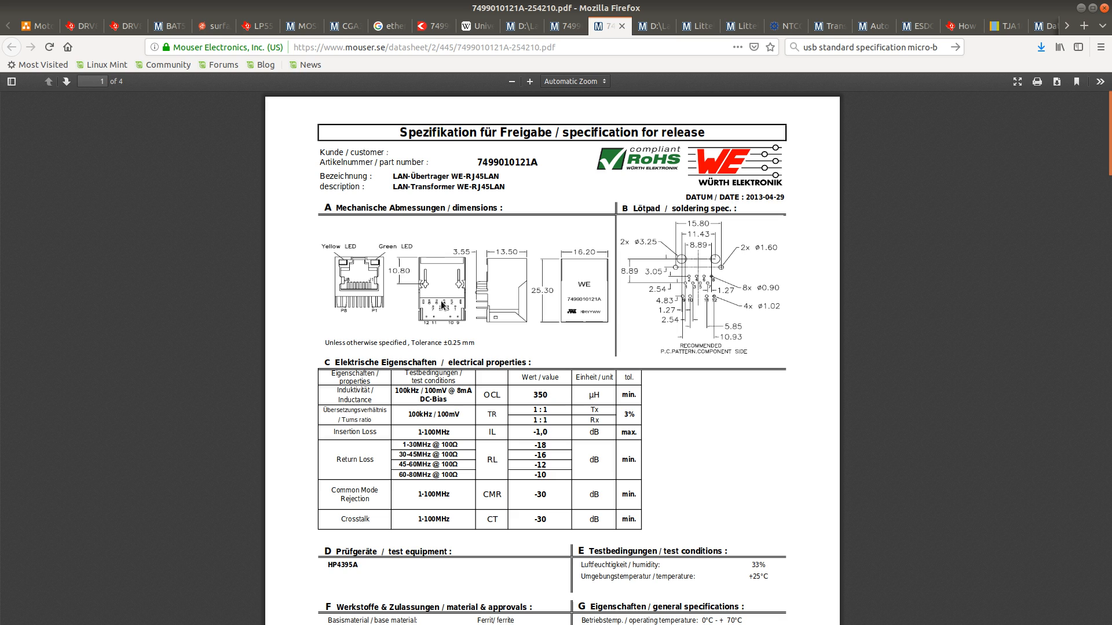
key(alt+Tab)
key(alt+Tab)
key(alt+Tab)
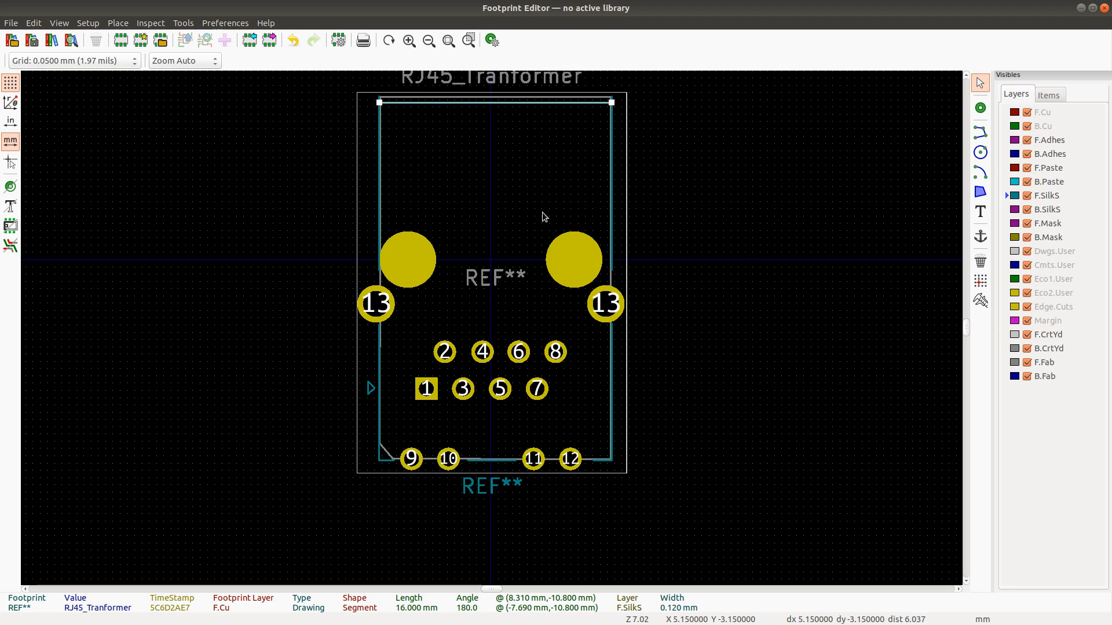
double_click(408, 101)
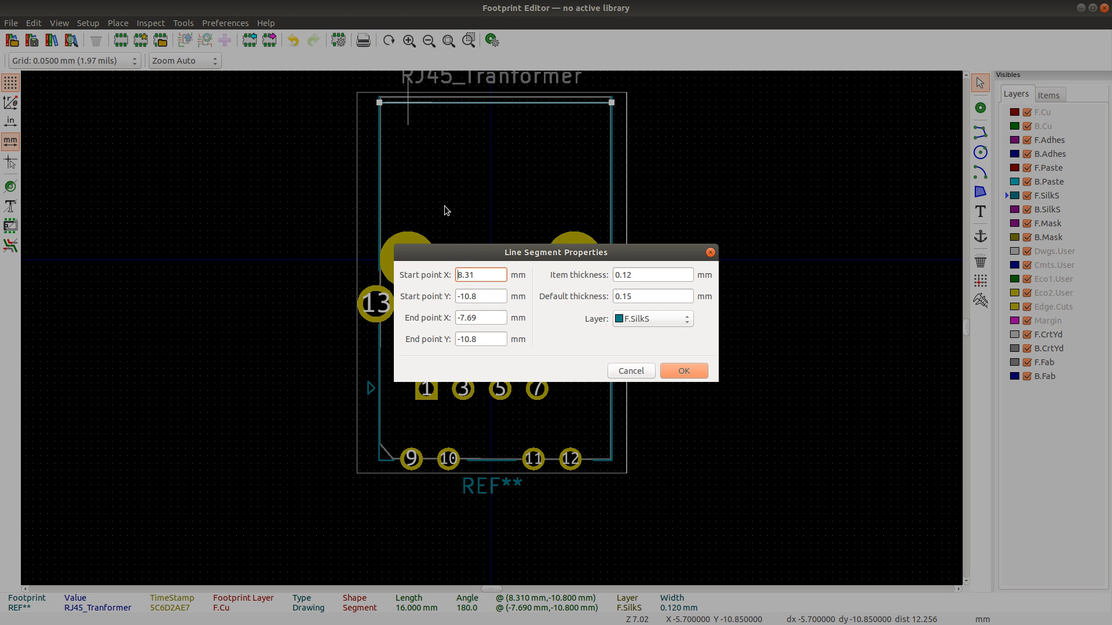
double_click(466, 275)
text(1)
click(675, 369)
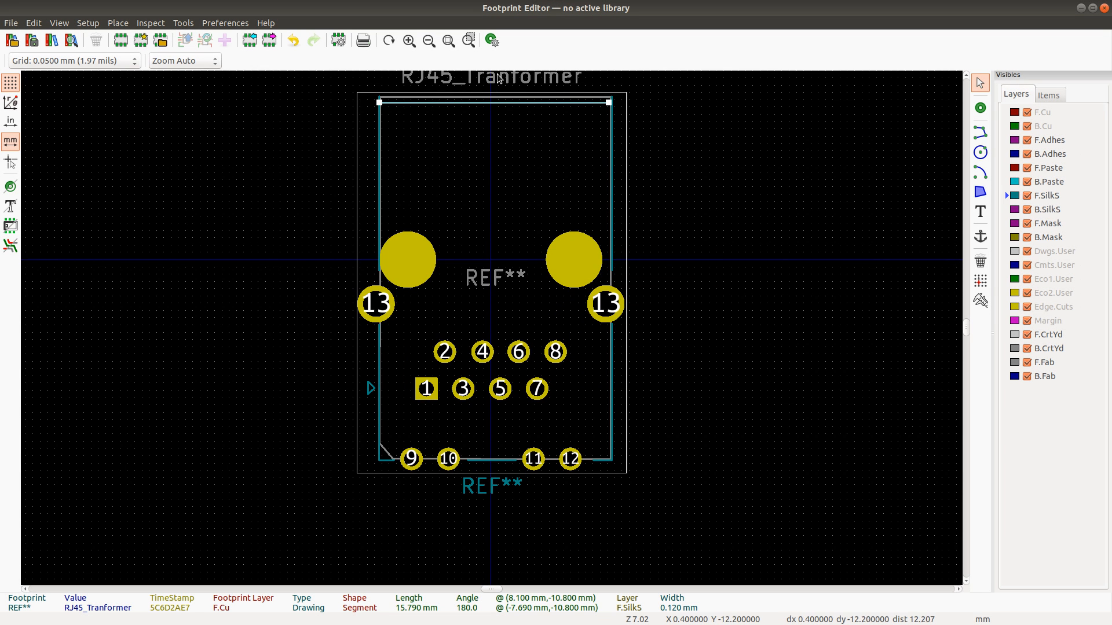
Step: Set the end X of the top F.SilkS outline line to -8.1 mm
double_click(509, 102)
drag(483, 316, 457, 322)
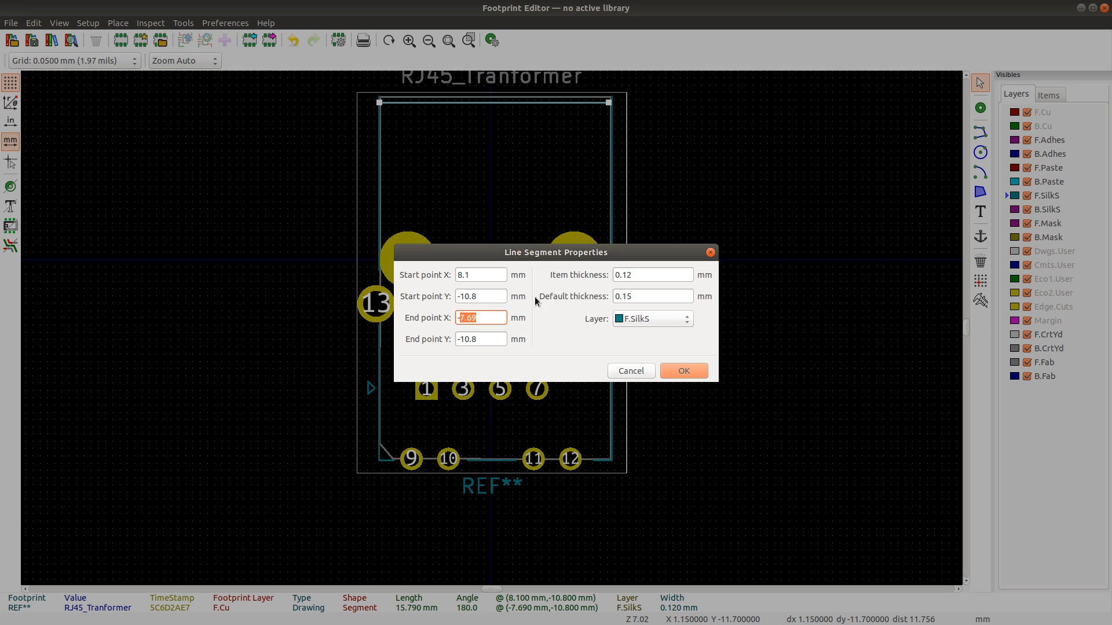
text(8.1)
key(Return)
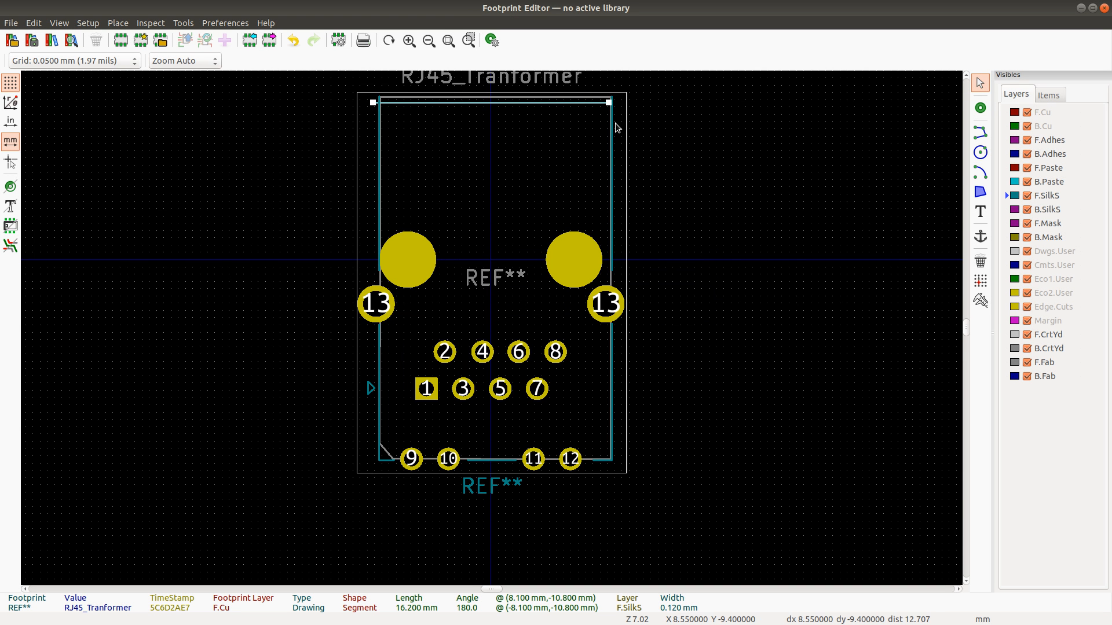
Step: Move the upper endpoint of the right F.SilkS line above pad 13 onto the top line's end at 8.1, -10.8 mm
scroll(617, 127, up, 1)
scroll(493, 324, up, 4)
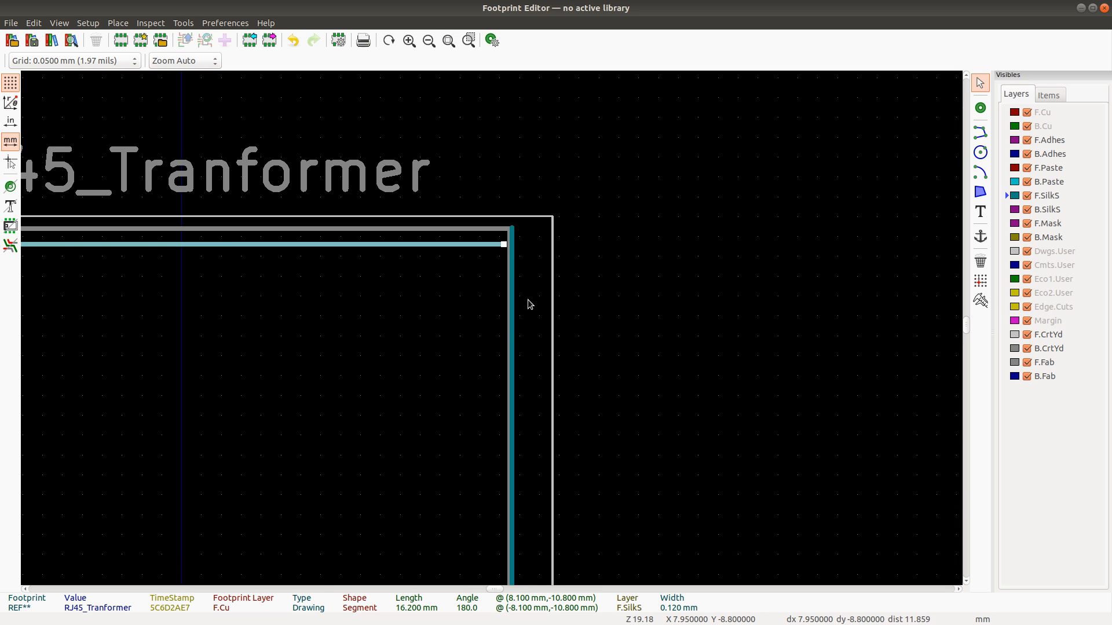
click(516, 257)
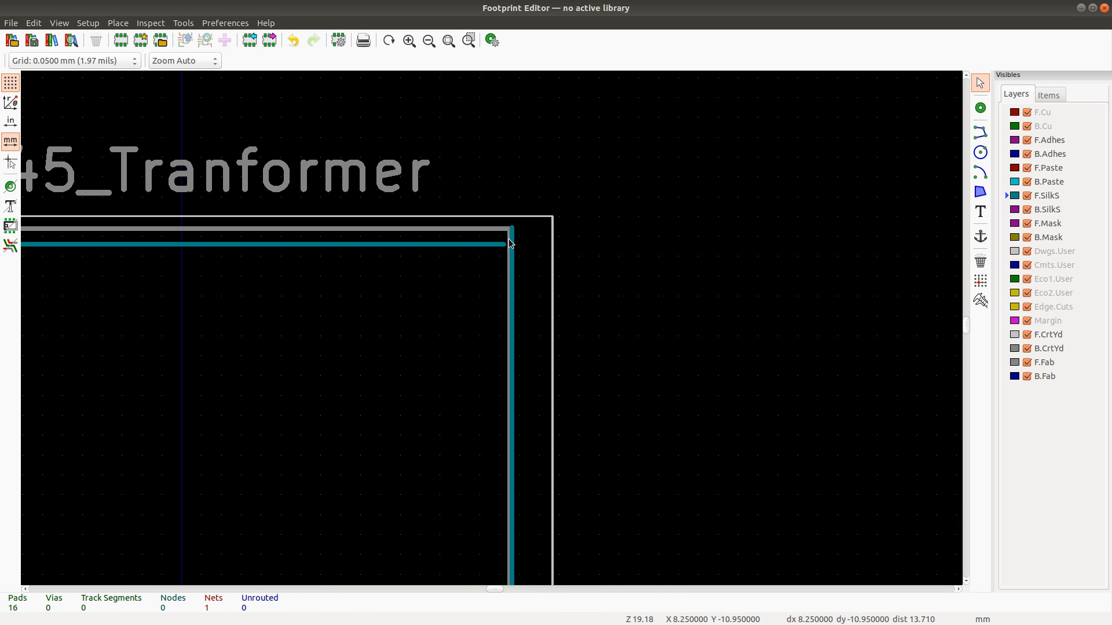
click(514, 231)
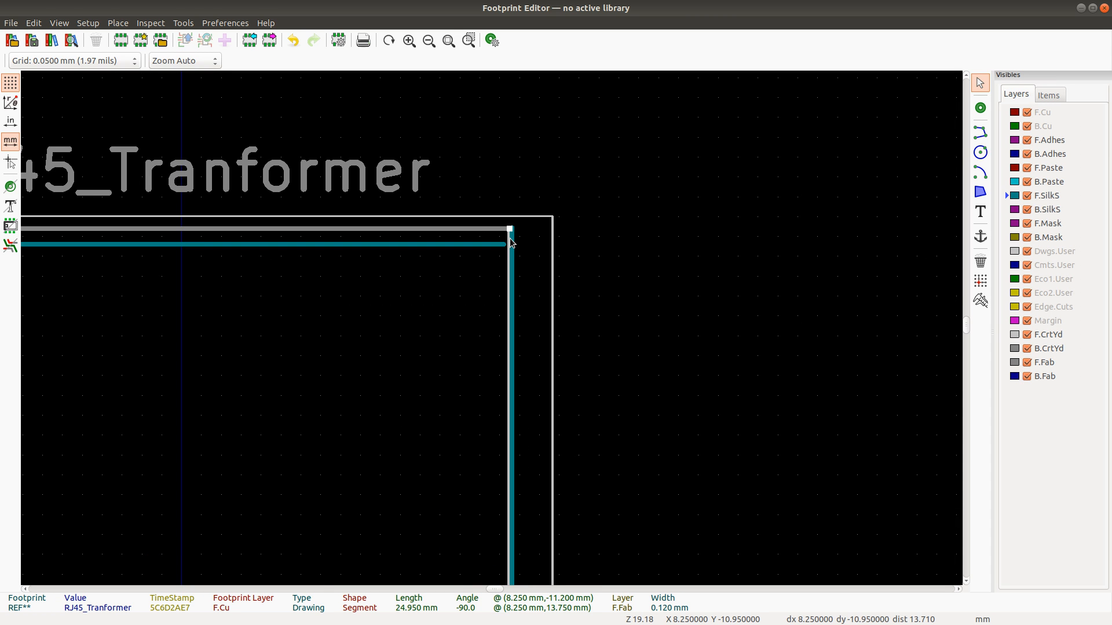
click(513, 244)
click(546, 278)
click(513, 246)
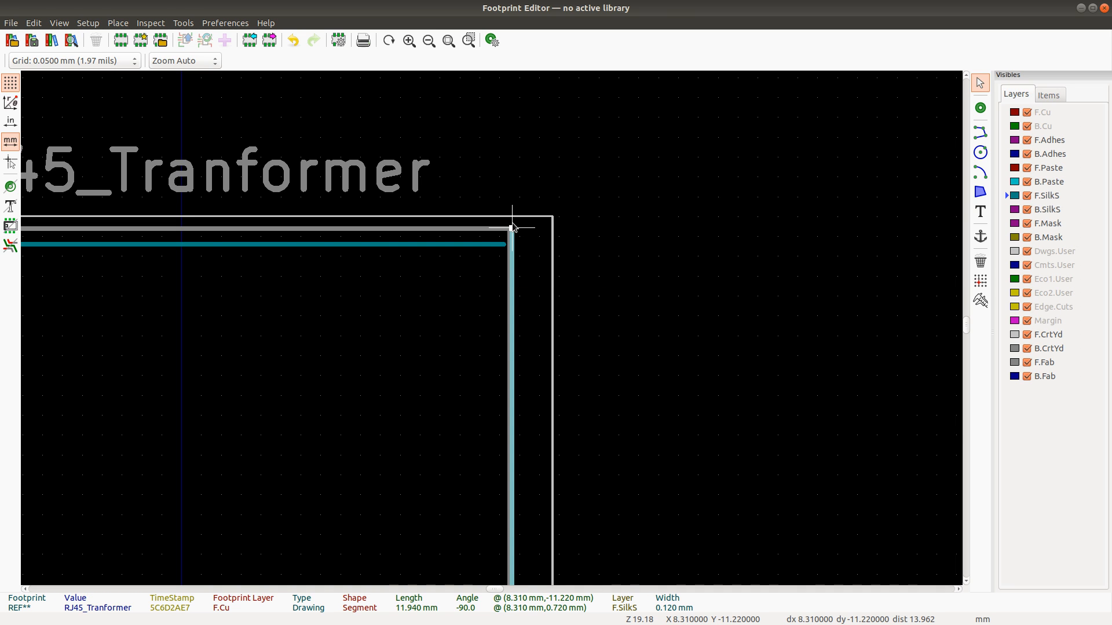
drag(512, 230, 517, 257)
Step: Set the end X of the right F.SilkS line above pad 13 to 8.1 mm
scroll(517, 258, down, 5)
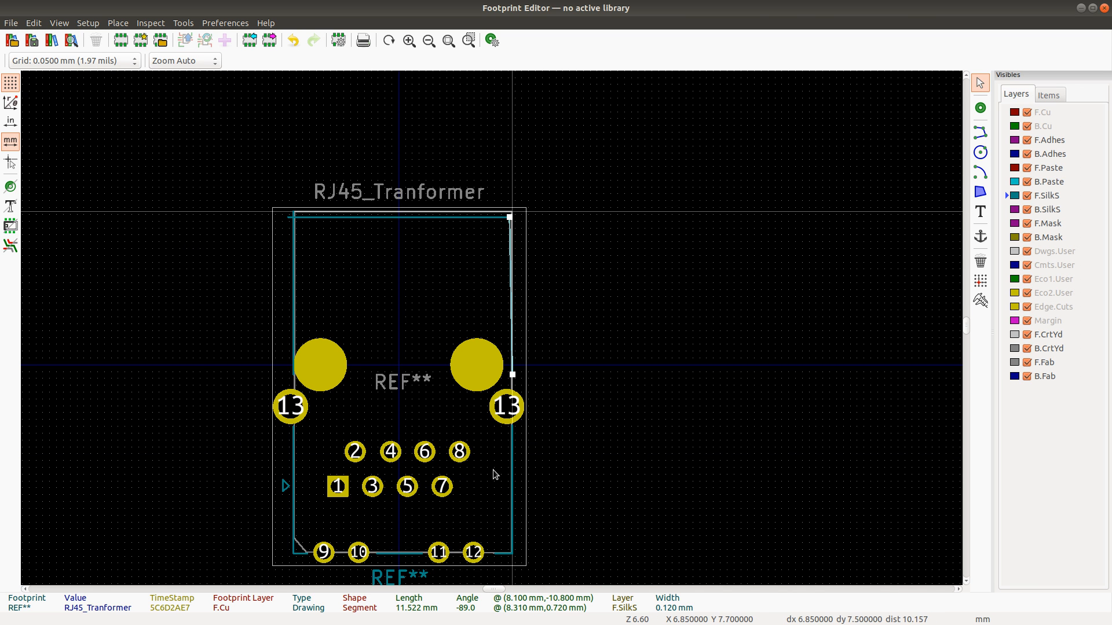
scroll(527, 258, up, 7)
scroll(528, 258, down, 3)
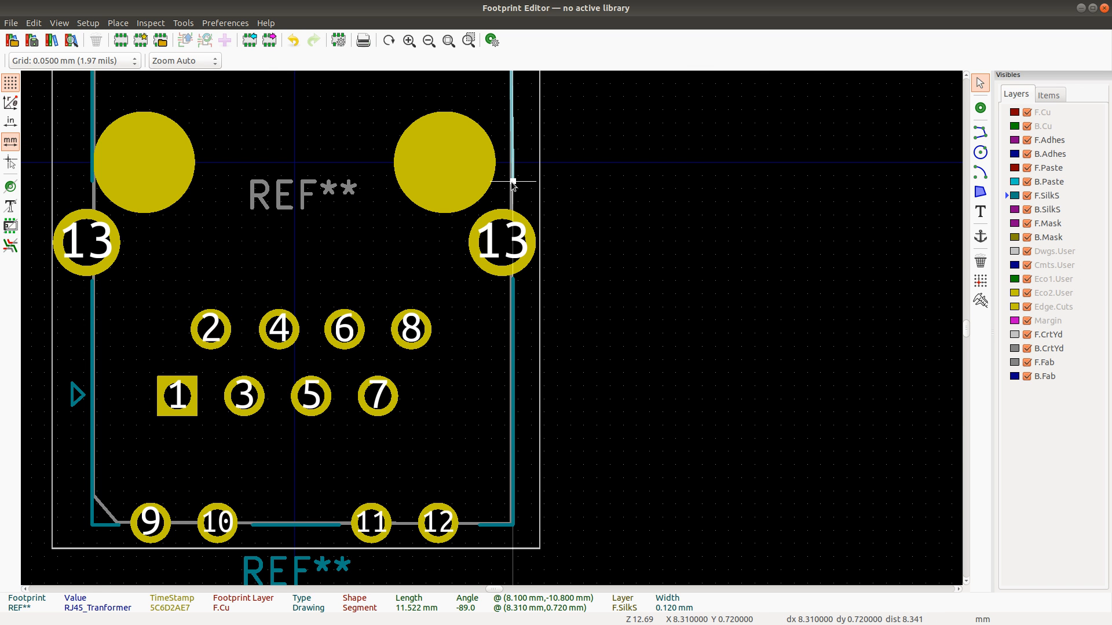
scroll(493, 330, up, 1)
double_click(491, 331)
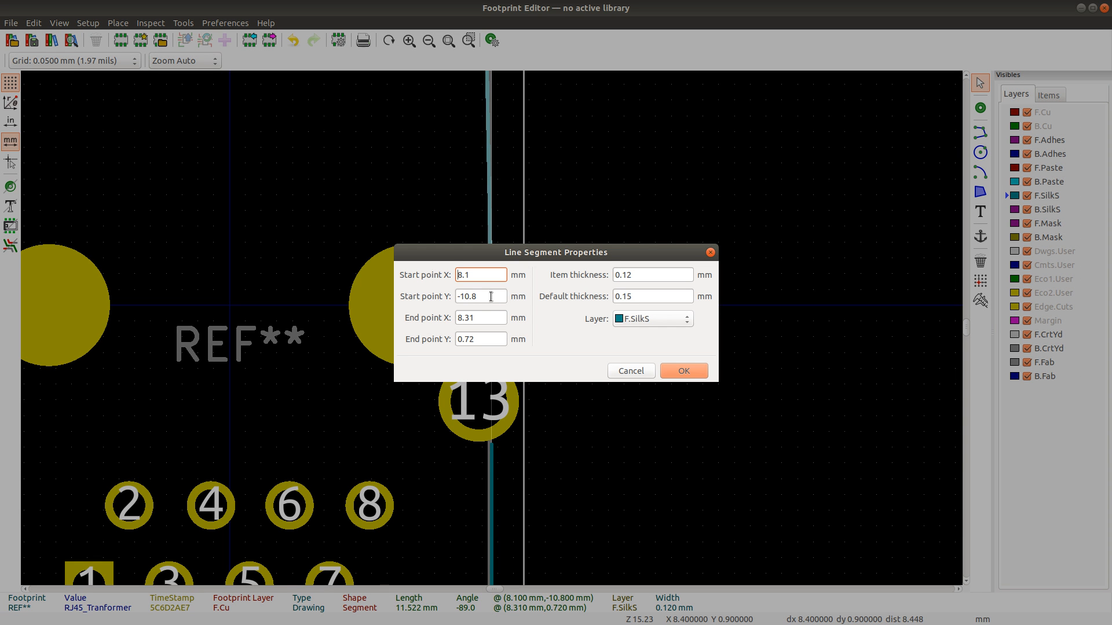
click(470, 322)
drag(471, 324, 465, 322)
text(1)
click(676, 373)
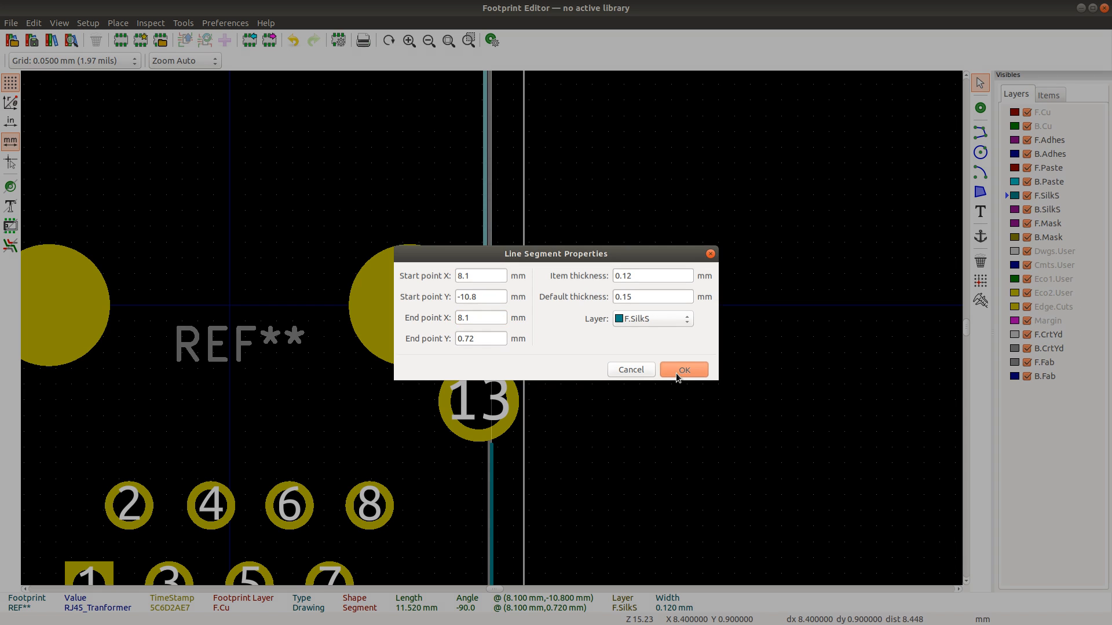
Step: Set the start and end X of the right F.SilkS line below pad 13 to 8.1 mm
click(492, 460)
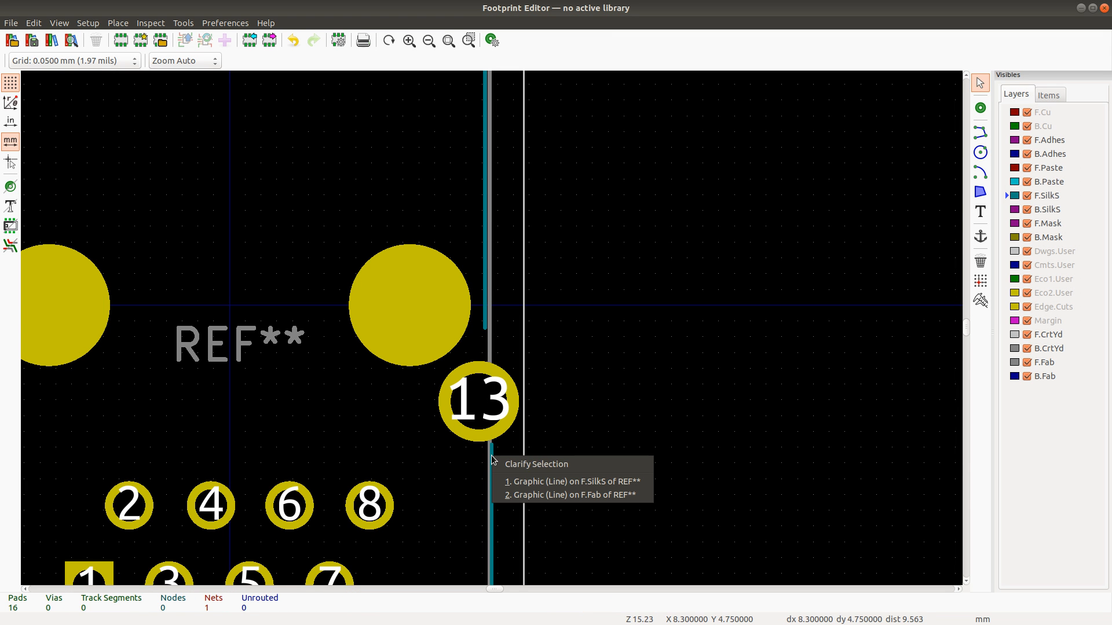
click(520, 482)
double_click(493, 459)
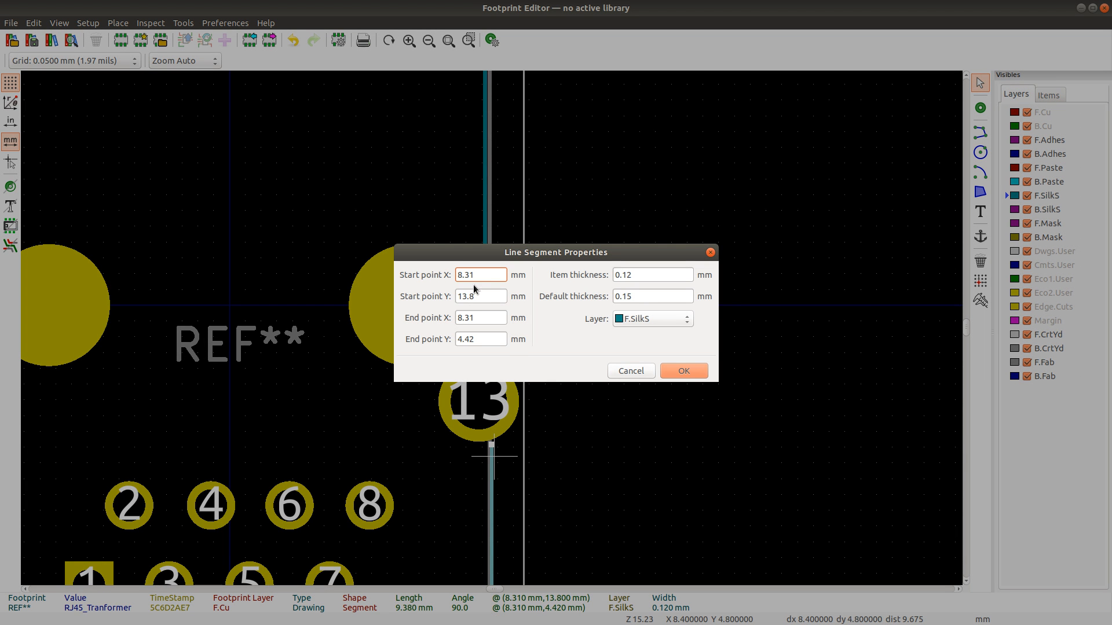
drag(477, 278, 455, 282)
text(1)
drag(467, 318, 514, 319)
text(1)
click(678, 372)
Step: Set the start and end X of the left F.SilkS line below pad 13 to -8.1 mm
scroll(491, 327, down, 3)
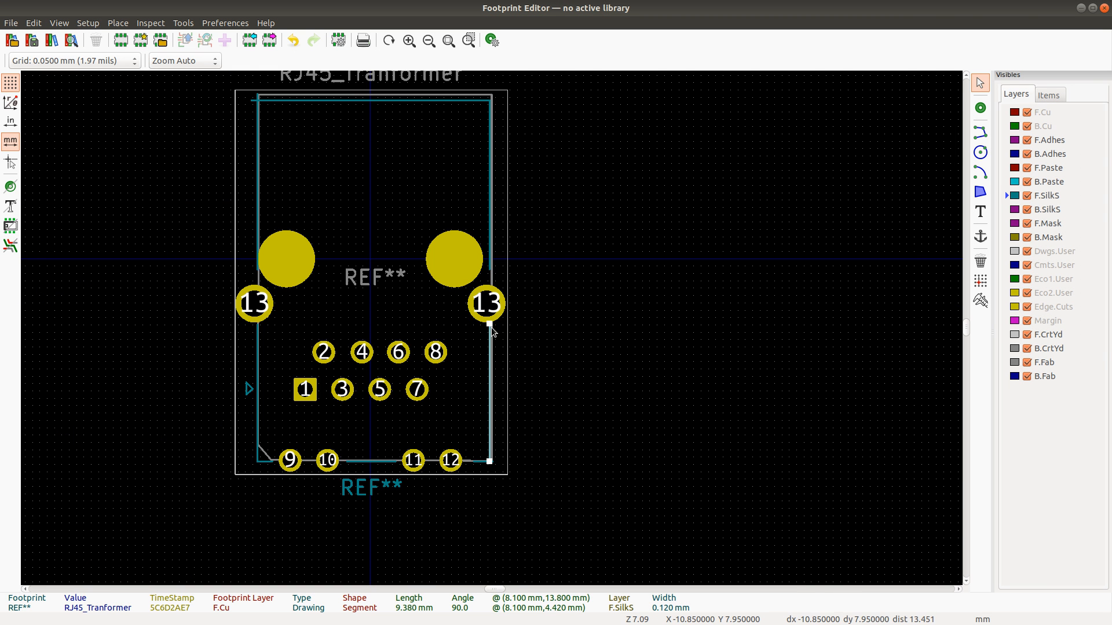
scroll(491, 328, up, 3)
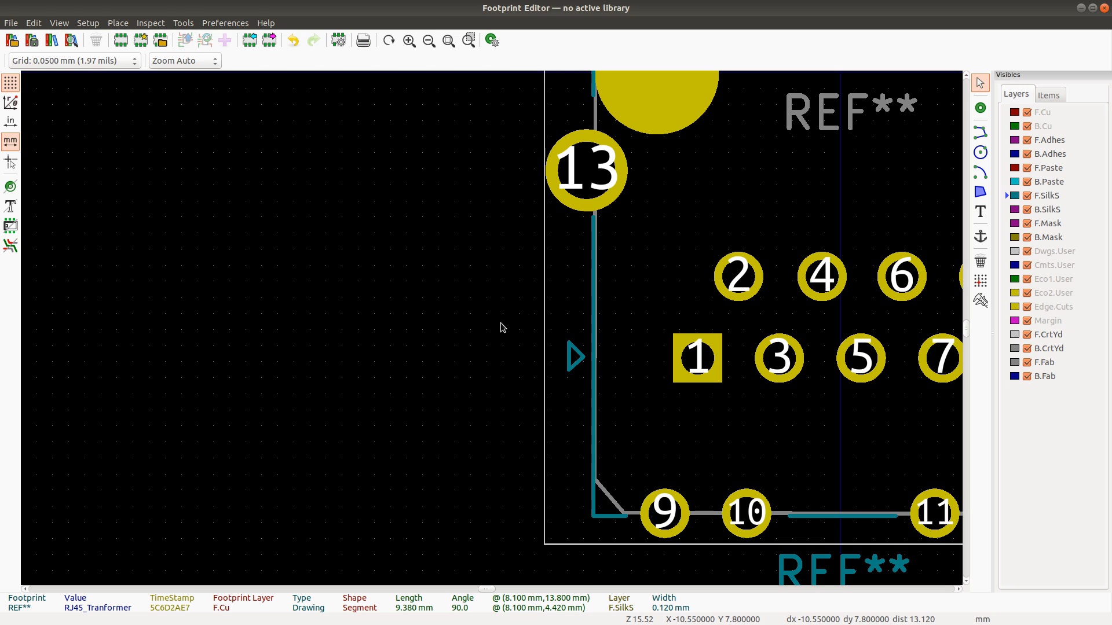
click(598, 283)
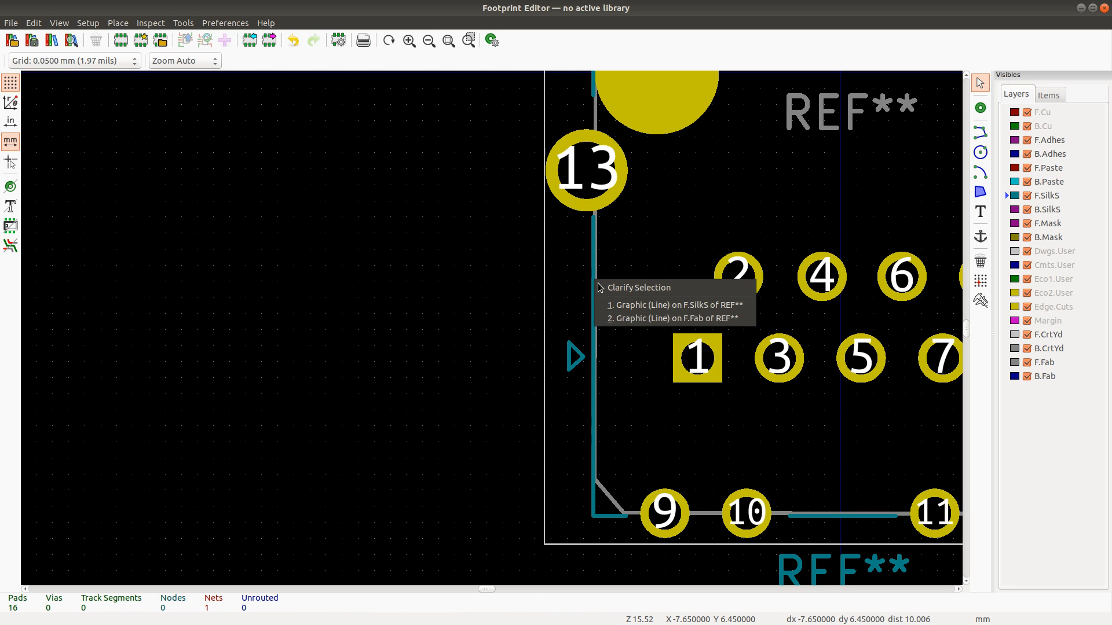
click(634, 308)
key(e)
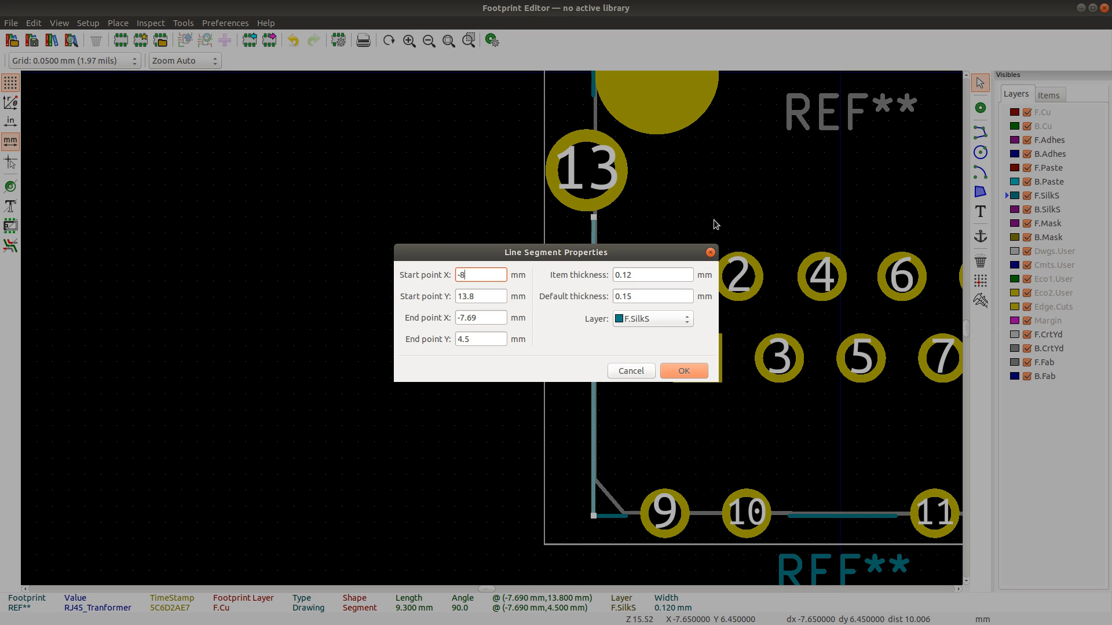
key(ctrl+a)
key(ctrl+c)
click(492, 317)
key(ctrl+a)
key(ctrl+v)
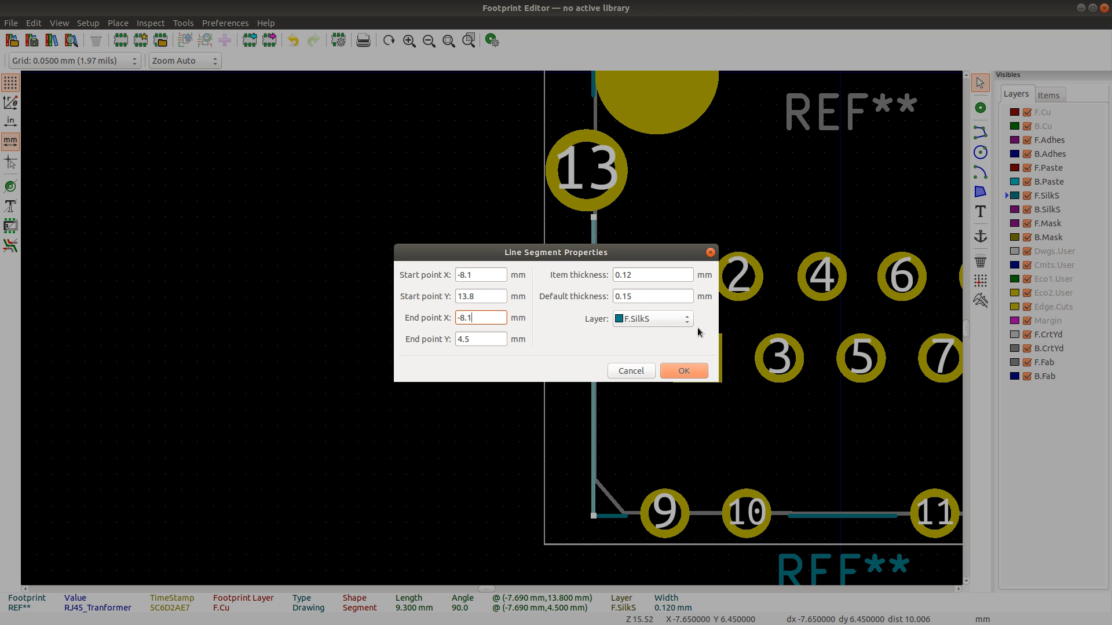
click(703, 374)
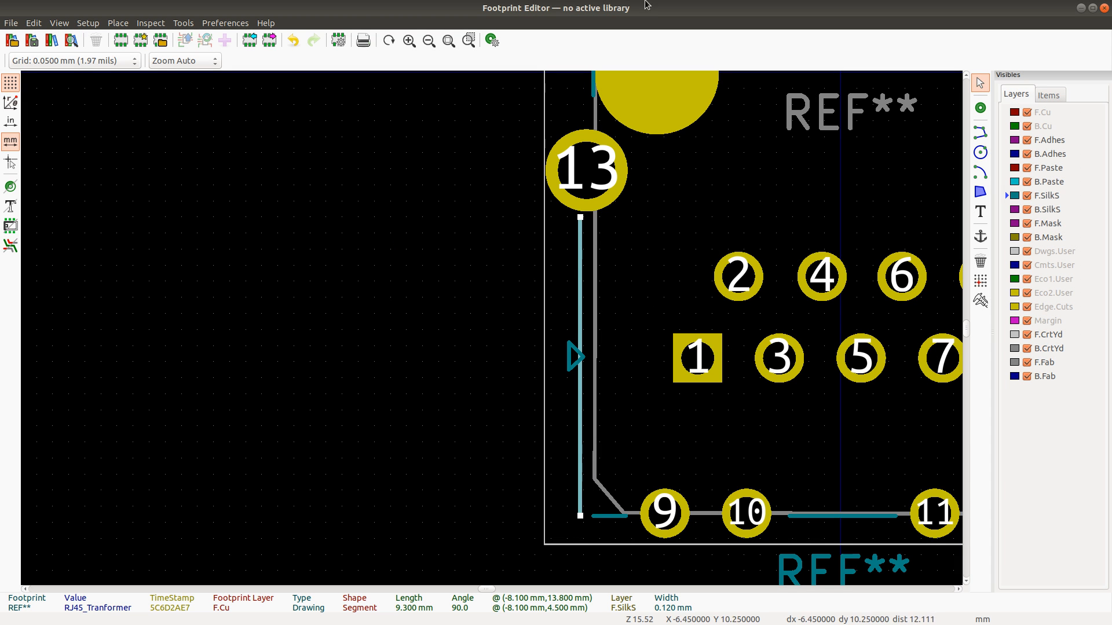
Step: Set the start and end X of the left F.SilkS line above pad 13 to -8.1 mm
double_click(592, 88)
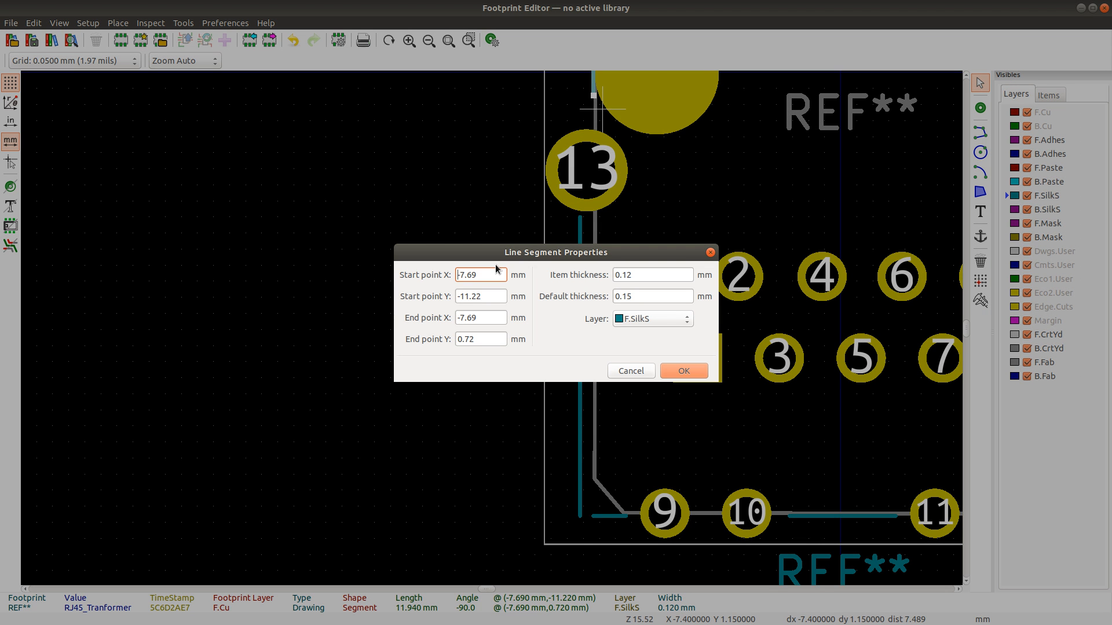
text(-8.1)
triple_click(491, 322)
text(-8.1)
click(678, 374)
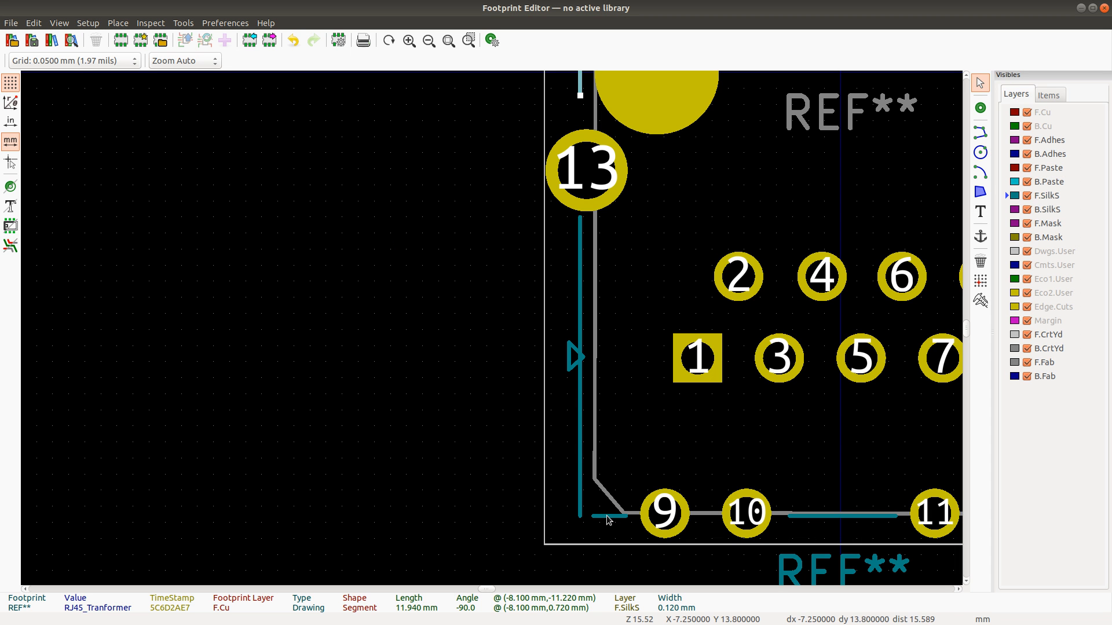
Step: Move the whole F.SilkS pin-1 triangle about 0.3 mm outward so it clears the left outline line
scroll(492, 330, down, 1)
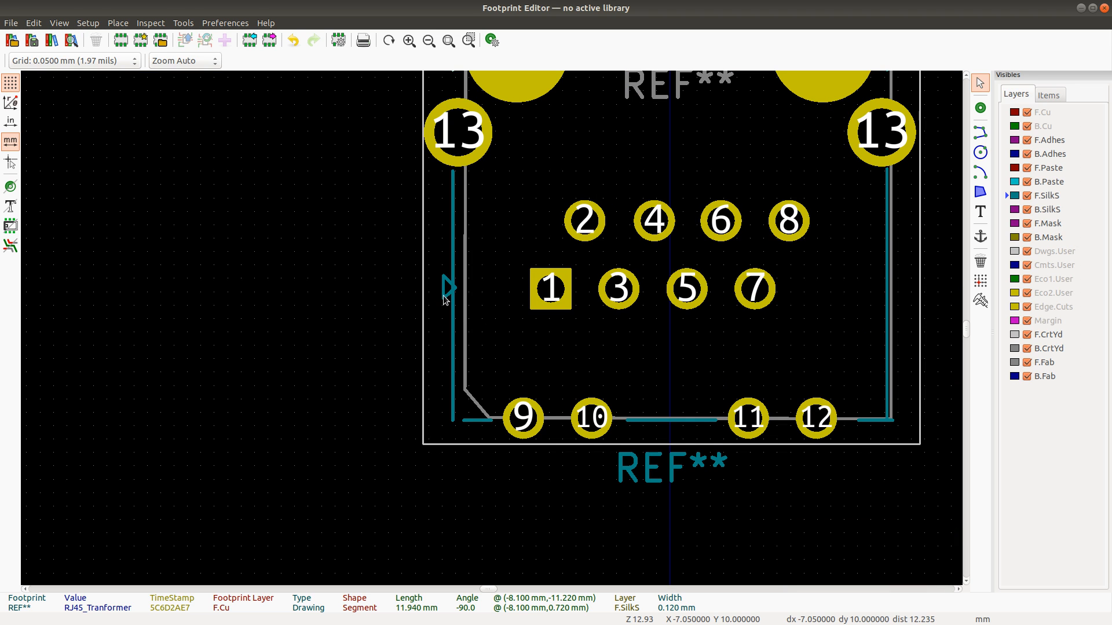
click(444, 290)
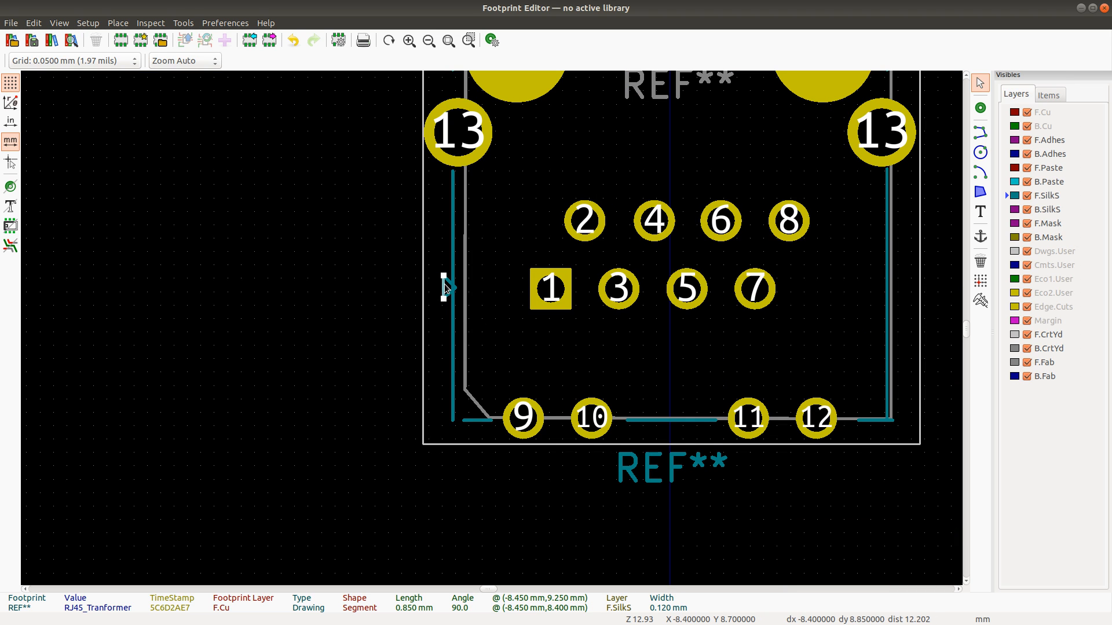
scroll(444, 278, up, 7)
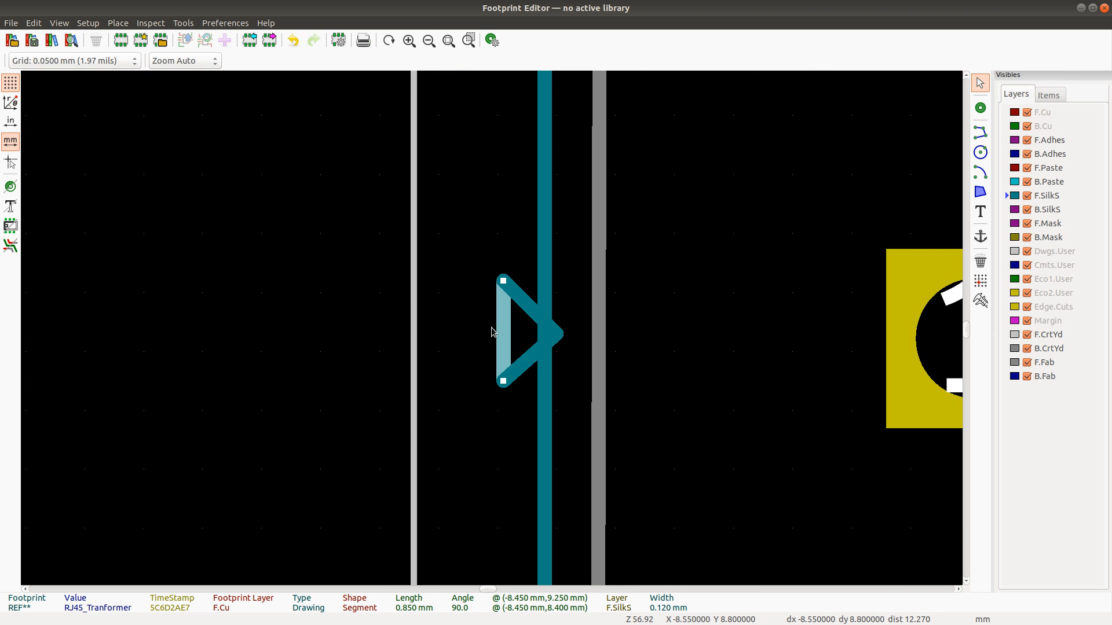
shift+click(532, 291)
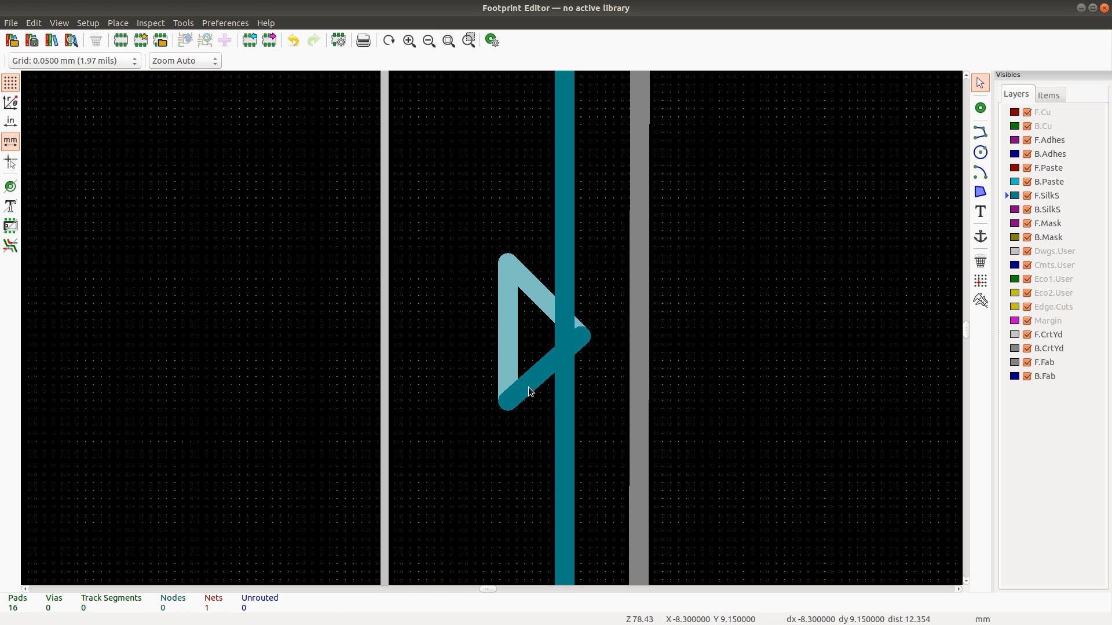
shift+click(529, 387)
drag(509, 342, 450, 351)
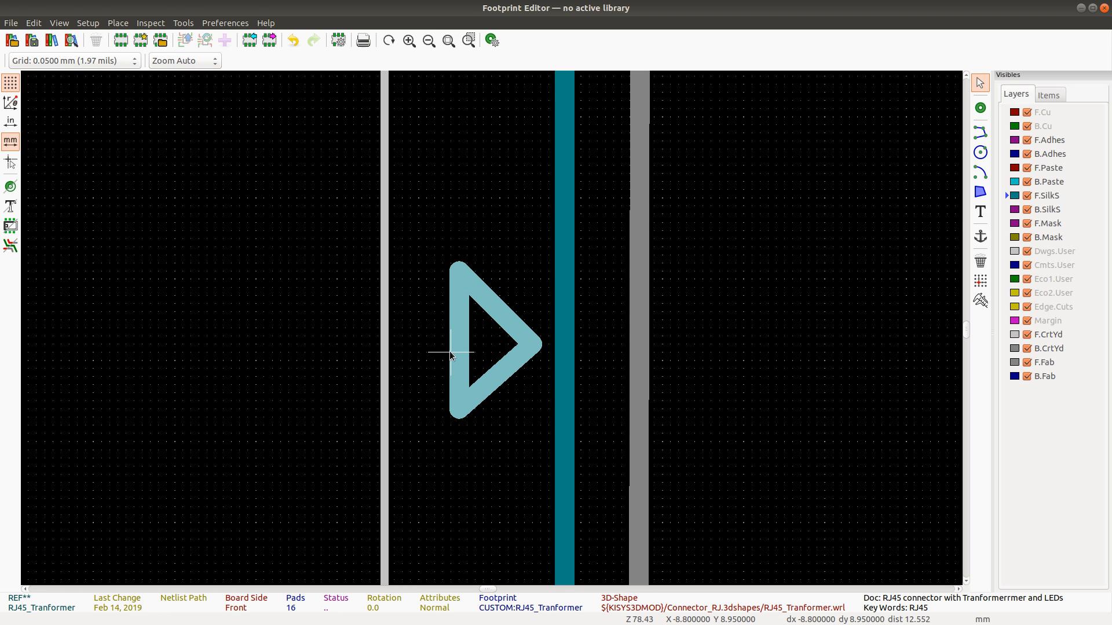
Step: Move the short bottom F.SilkS segment beside pad 12 so its outer end meets the right outline line at about 8.12, 13.8 mm
scroll(491, 328, down, 8)
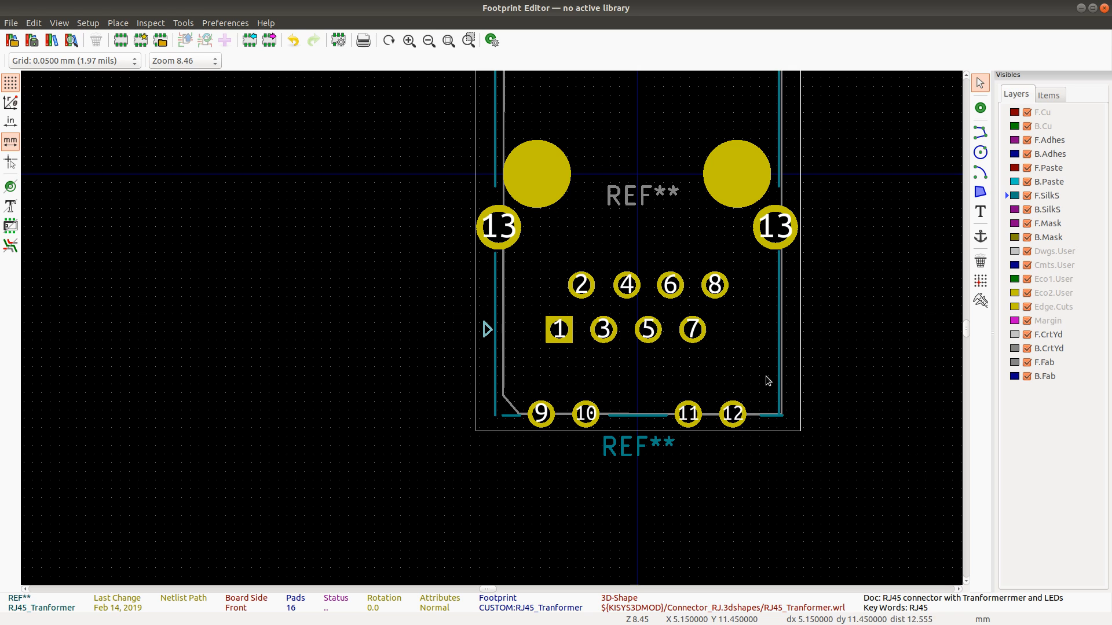
click(769, 415)
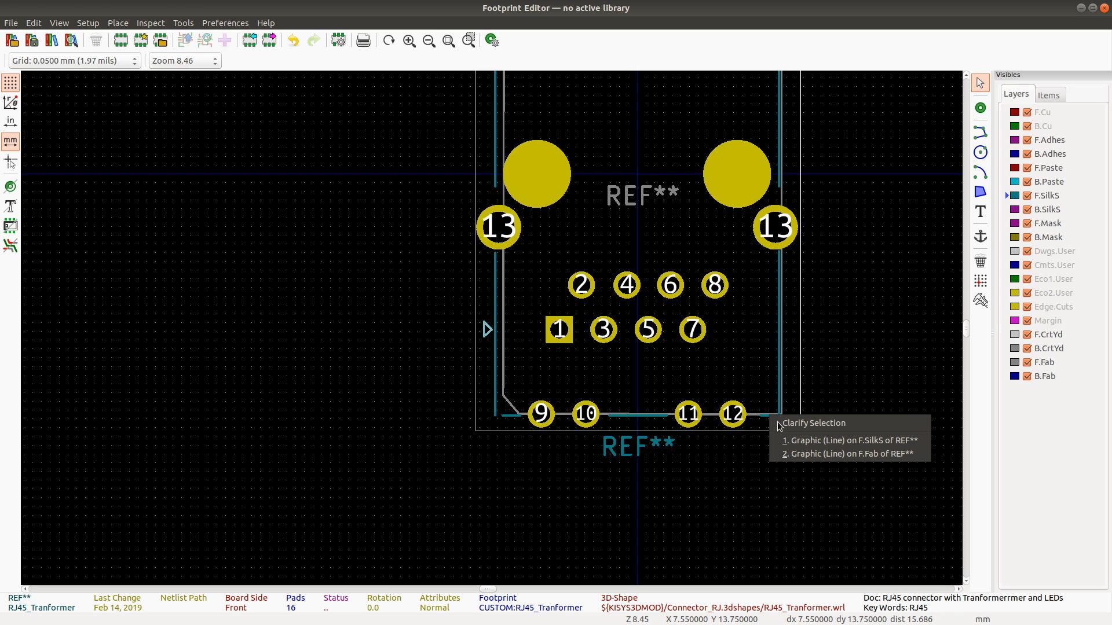
click(793, 439)
scroll(770, 416, up, 5)
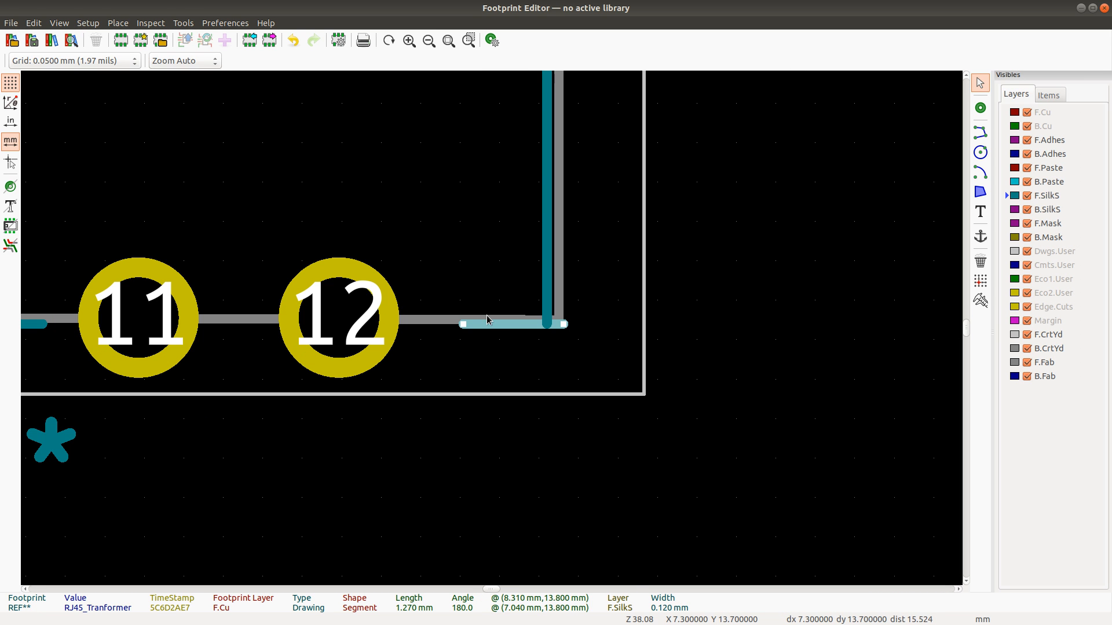
click(448, 322)
key(m)
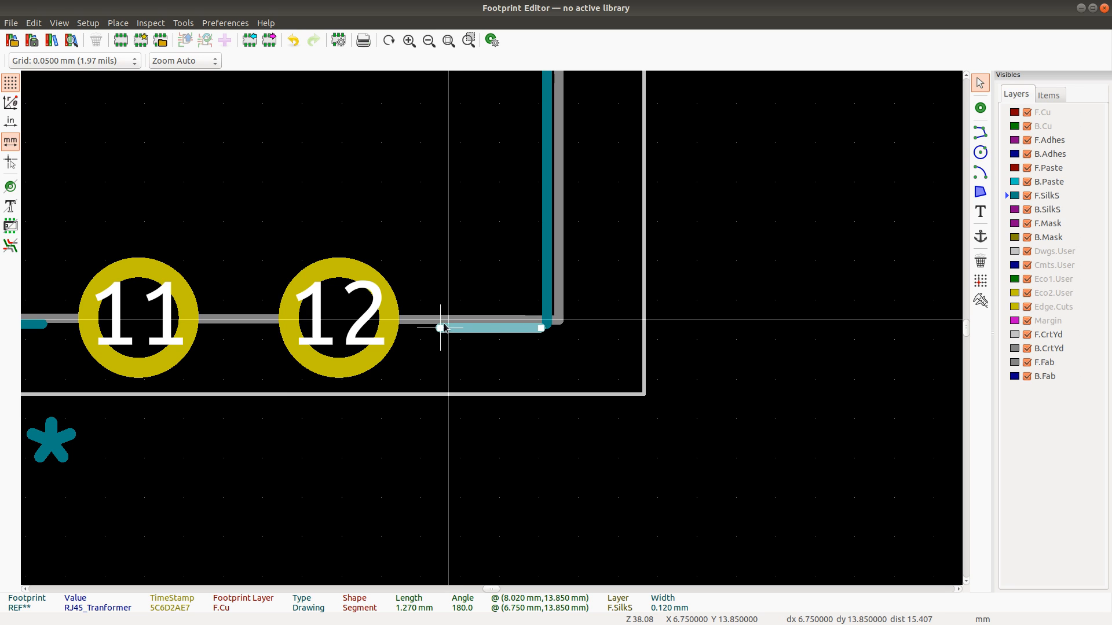
click(449, 324)
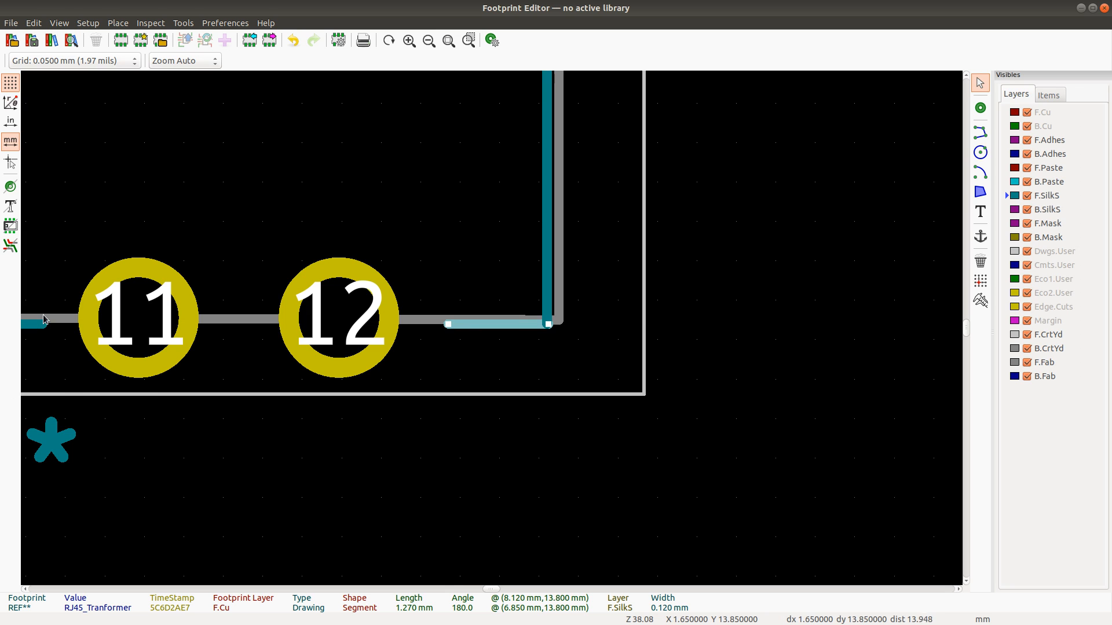
click(36, 325)
key(Escape)
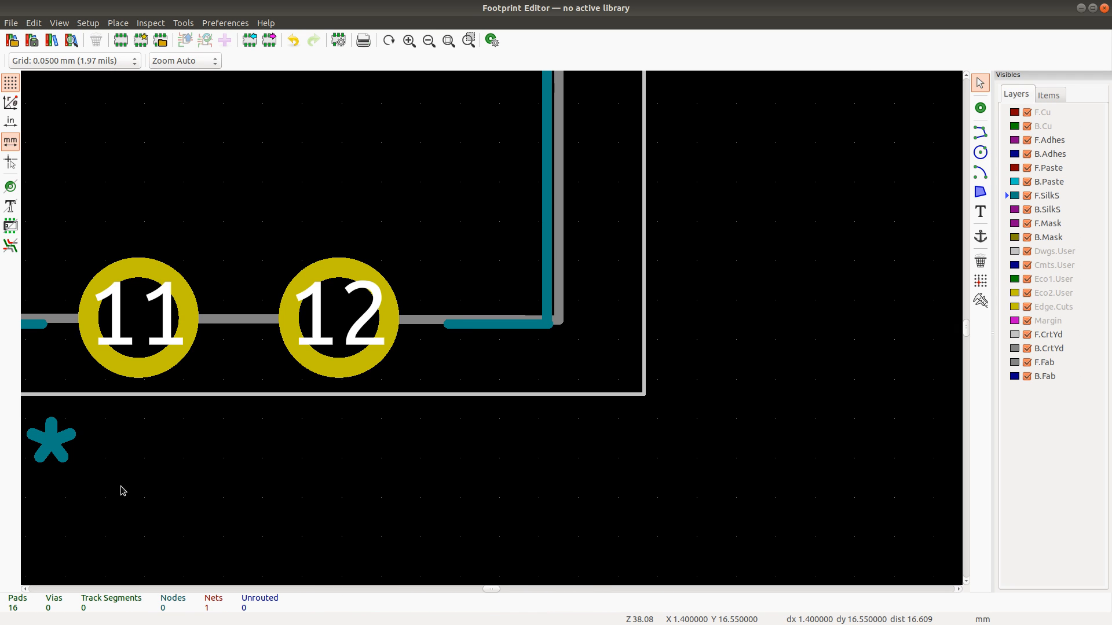
Step: Move the short bottom F.SilkS segment beside pad 9 so its outer end meets the left outline line at -8.1, 13.8 mm
scroll(492, 328, down, 1)
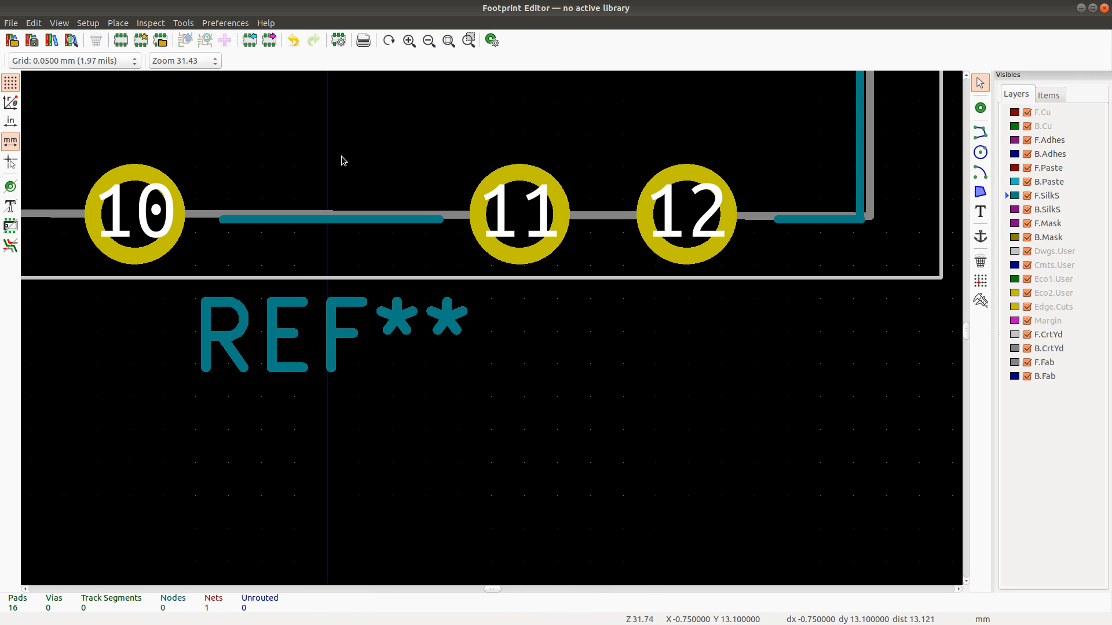
scroll(144, 255, up, 3)
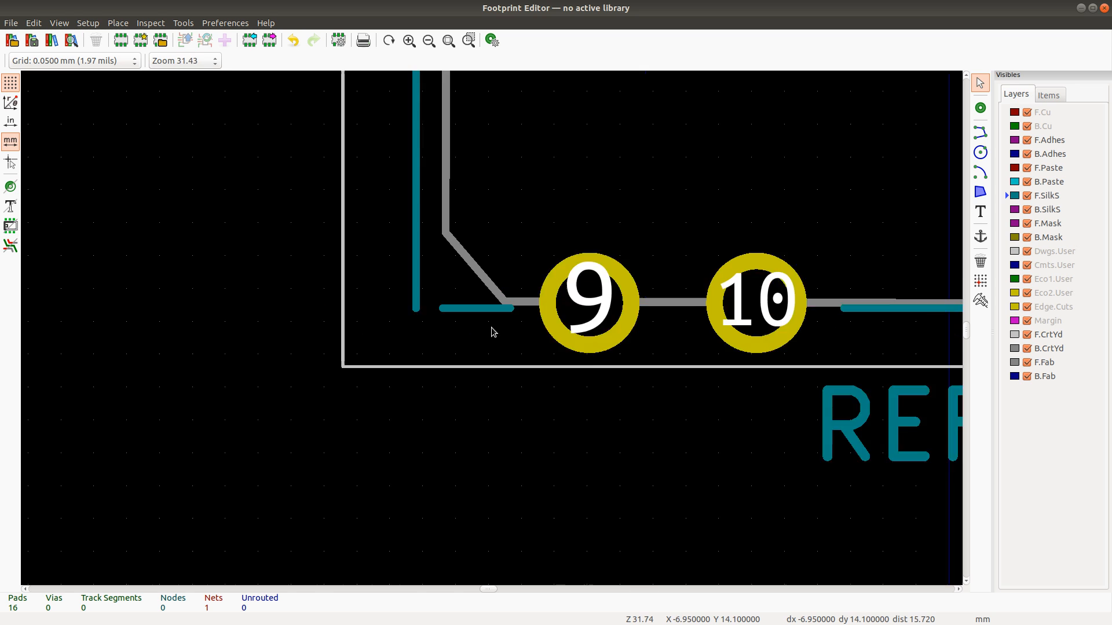
click(459, 286)
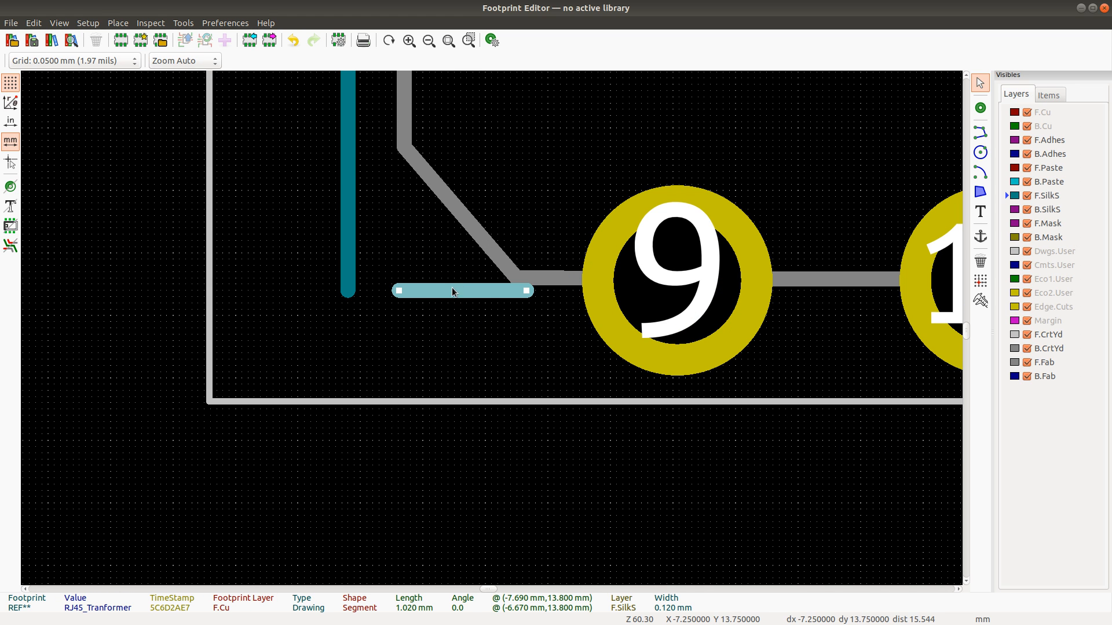
double_click(456, 288)
click(606, 372)
key(m)
click(363, 290)
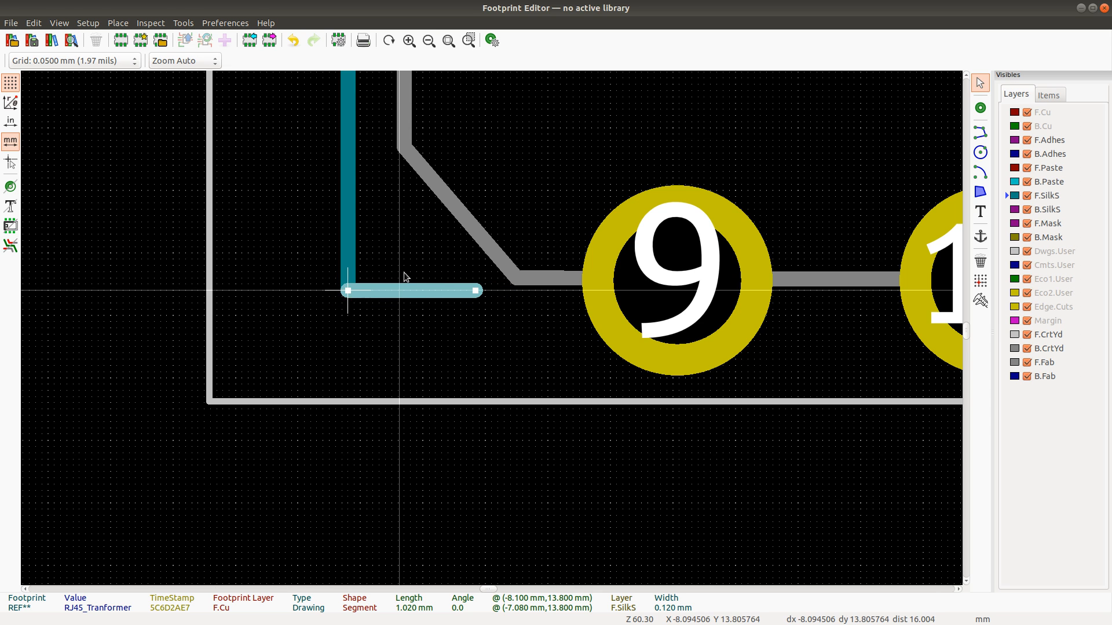
Step: Move the upper endpoint of the left F.SilkS line onto the top line's end at -8.1, -10.8 mm
scroll(404, 272, down, 10)
scroll(500, 205, up, 8)
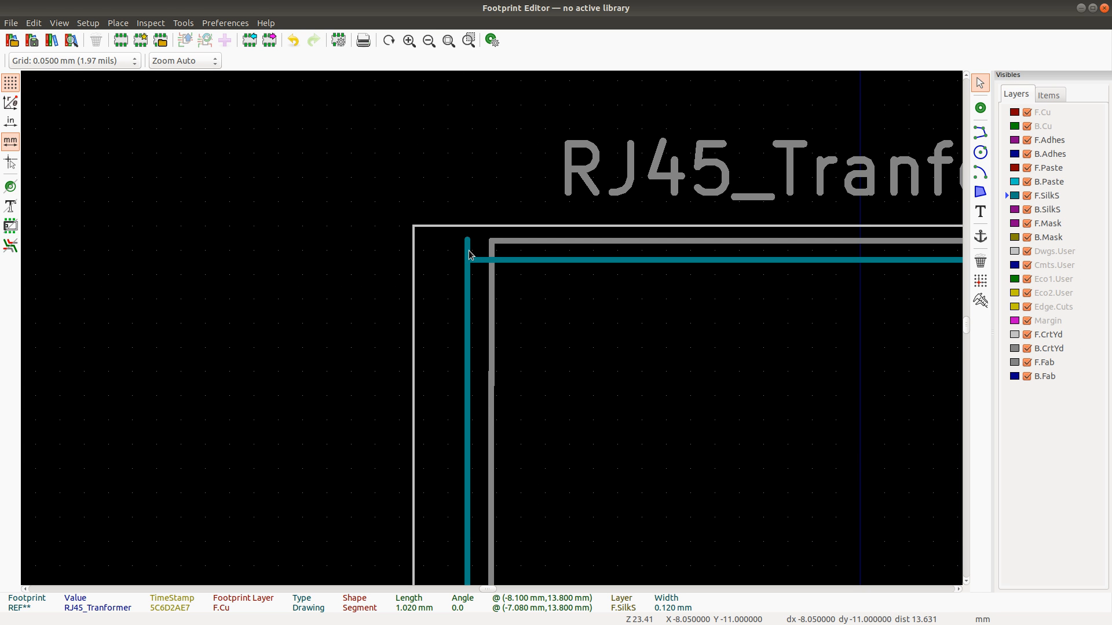
click(469, 256)
drag(467, 239, 469, 261)
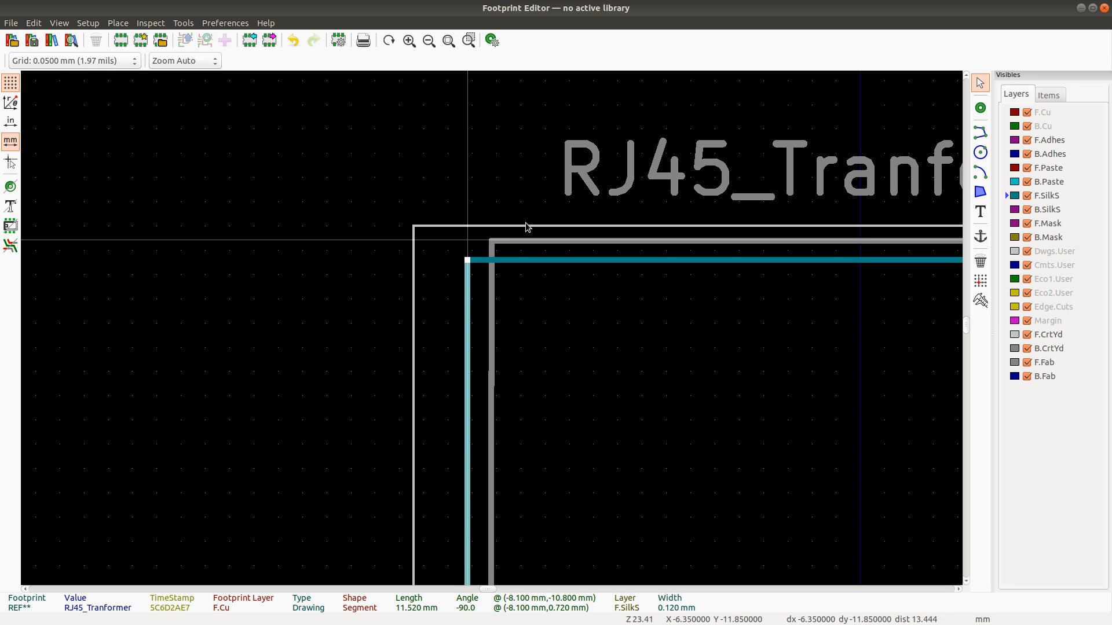
Step: Move the top-left corner endpoints of the left and top F.Fab lines to -8, -10.7 mm
click(493, 253)
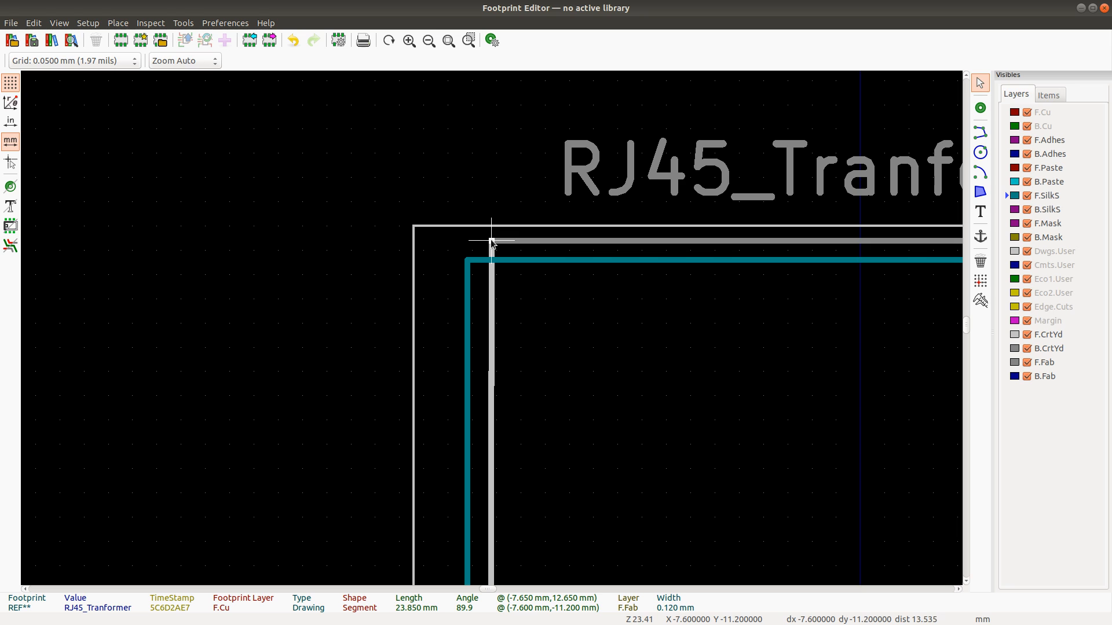
drag(473, 250, 471, 264)
click(491, 242)
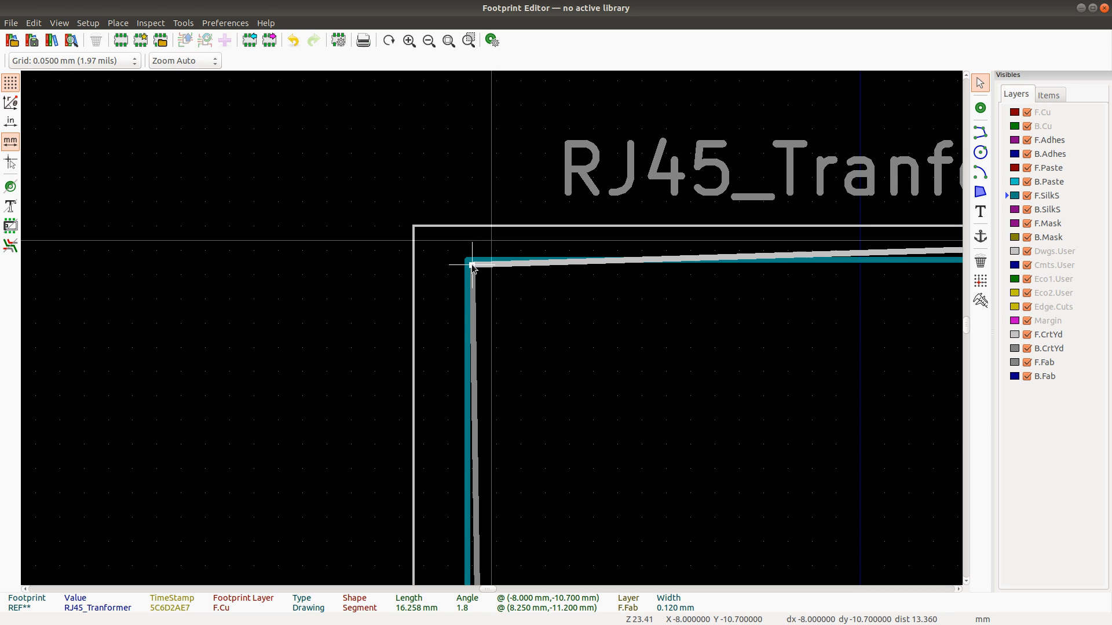
Step: Move the left F.Fab line's lower end and the chamfer's upper end to -8, 12.4 mm
scroll(464, 420, down, 5)
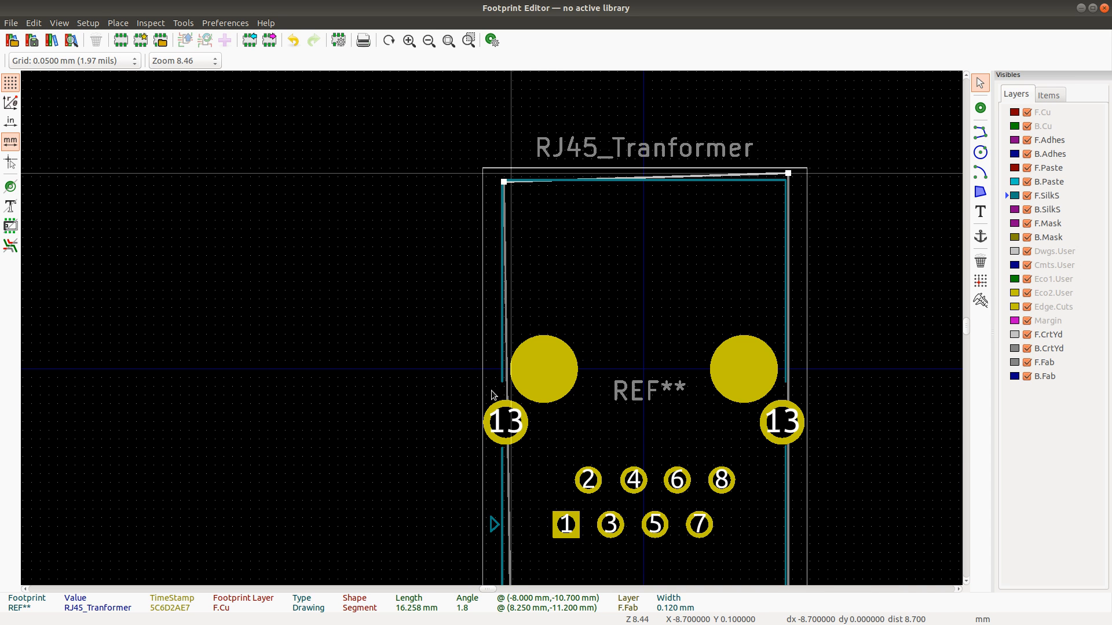
scroll(492, 328, down, 3)
scroll(491, 328, up, 8)
scroll(491, 325, up, 1)
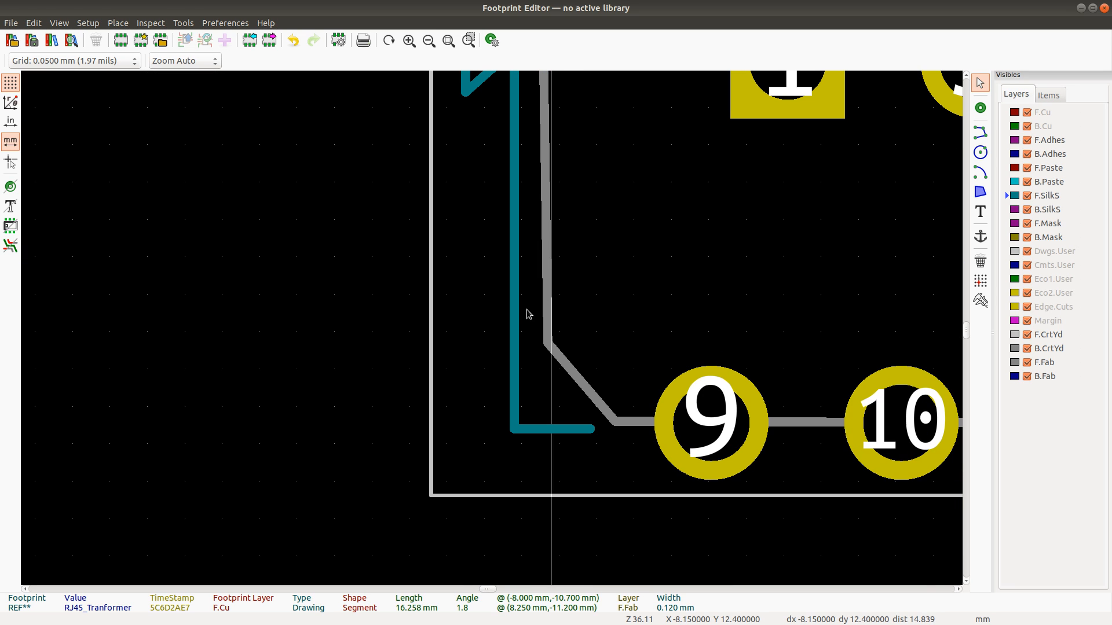
click(546, 287)
drag(547, 343, 522, 322)
click(547, 344)
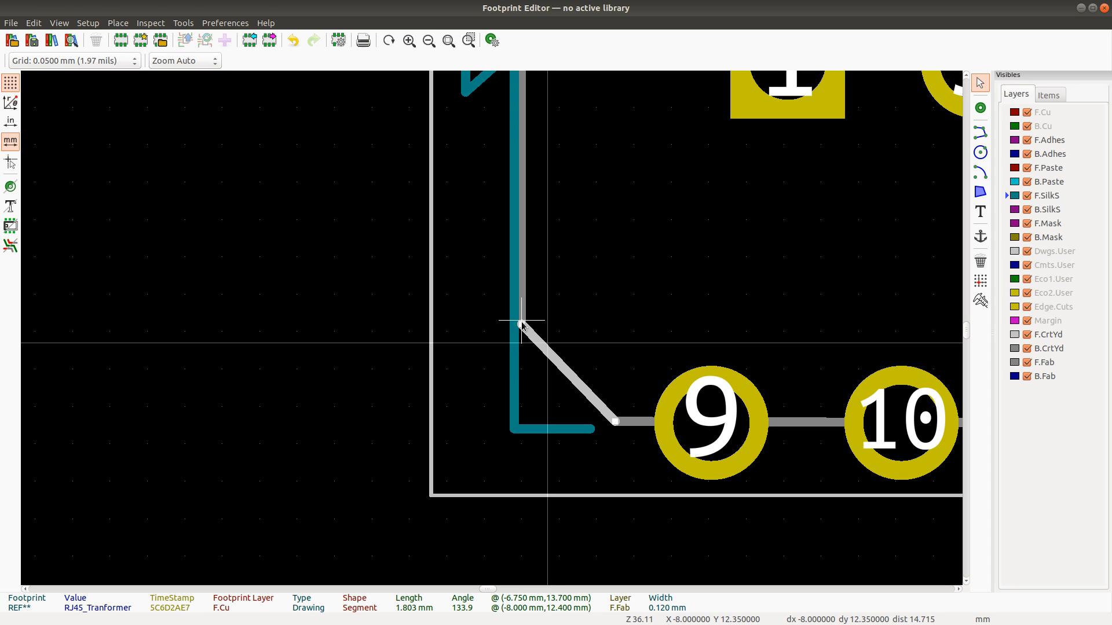
click(614, 422)
key(Escape)
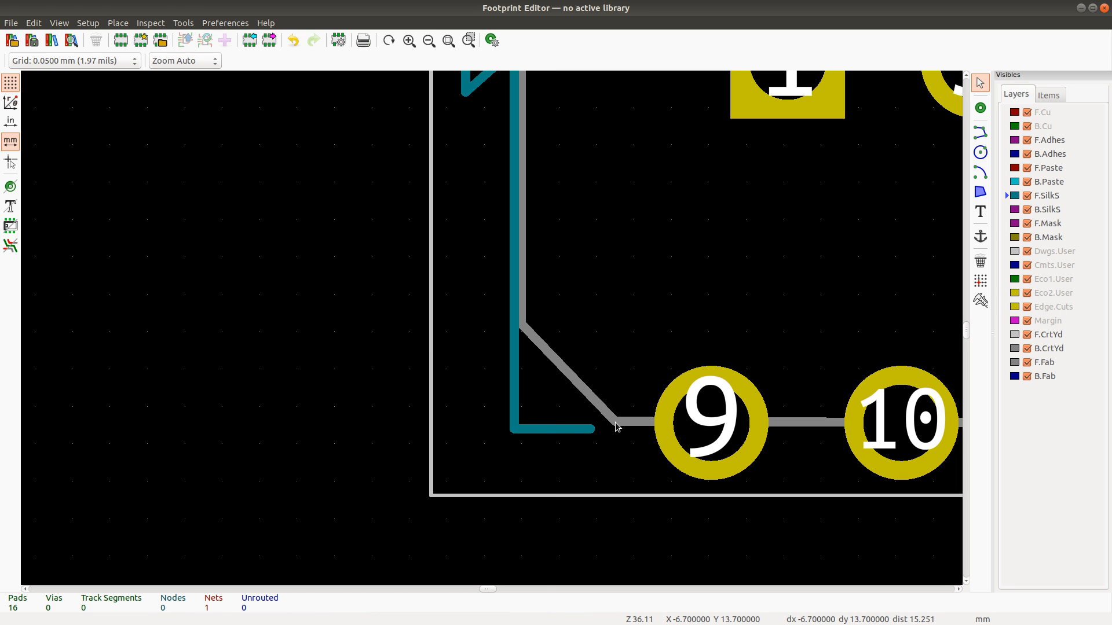
Step: Move the chamfer's lower end and the bottom F.Fab line's end beside pad 9 to -6.9, 13.75 mm
click(594, 399)
drag(614, 422, 604, 426)
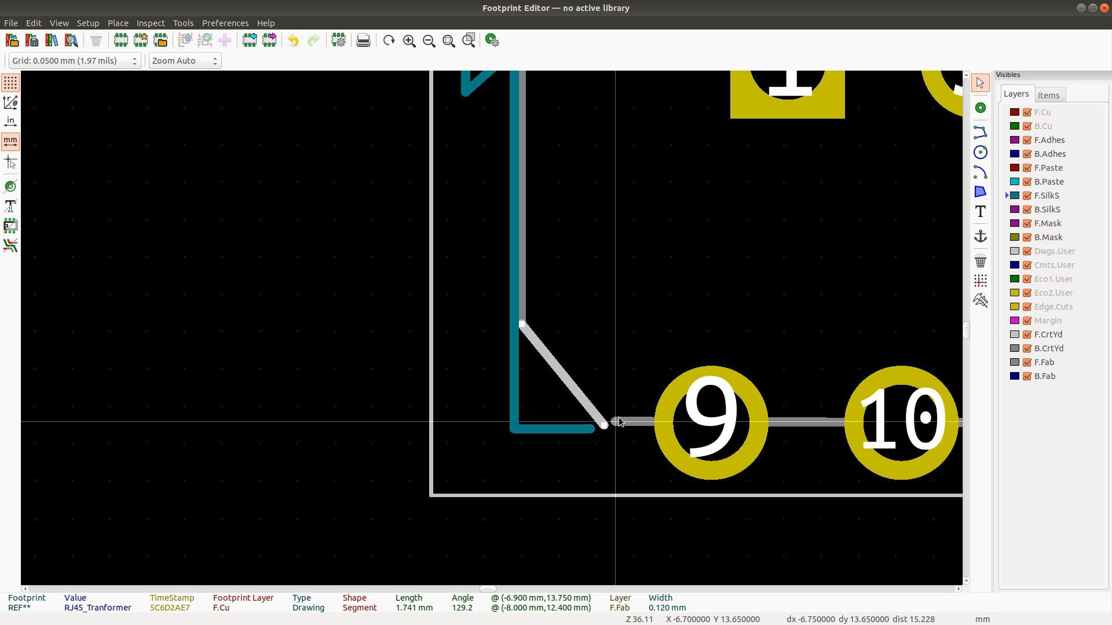
click(612, 423)
drag(612, 423, 605, 426)
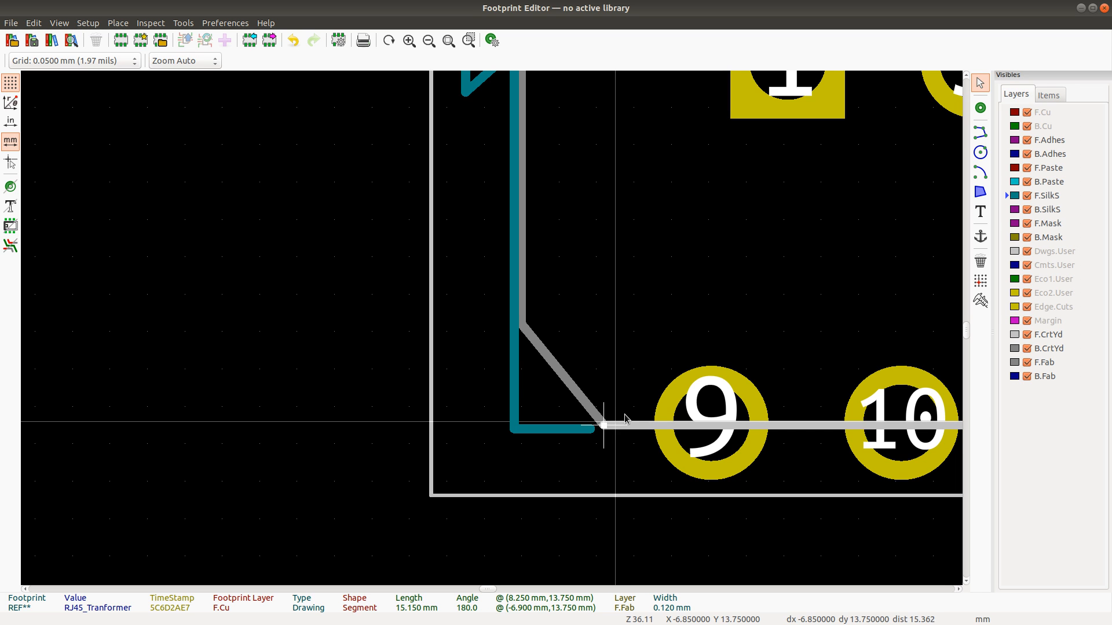
Step: Move the bottom F.Fab line's end beside pad 12 to 8, 13.75 mm
scroll(666, 394, down, 3)
scroll(770, 310, down, 1)
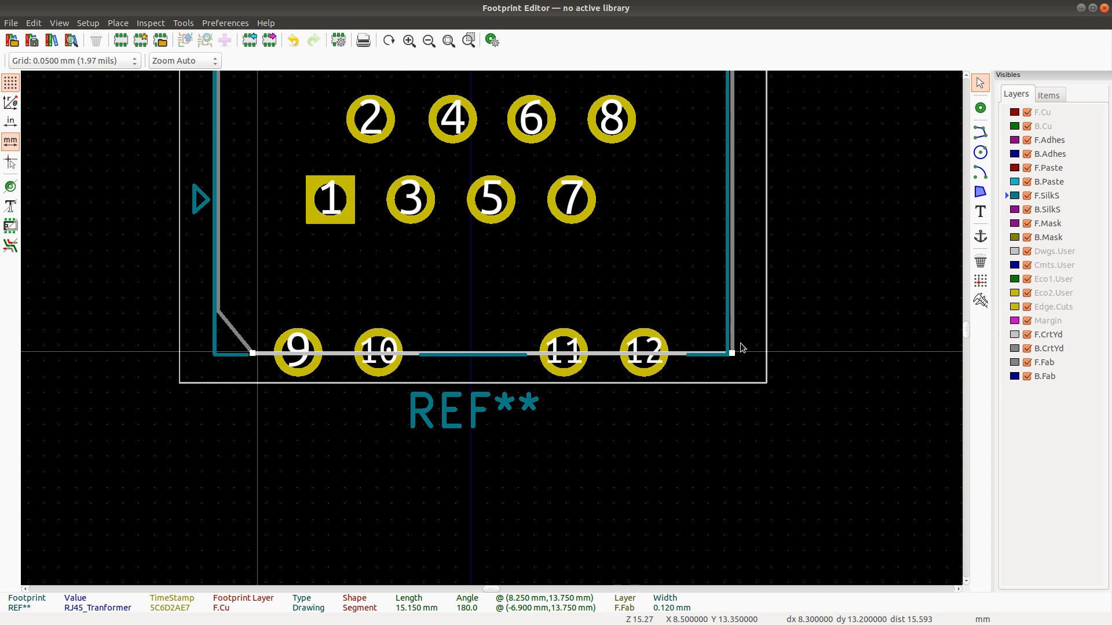
scroll(739, 348, up, 7)
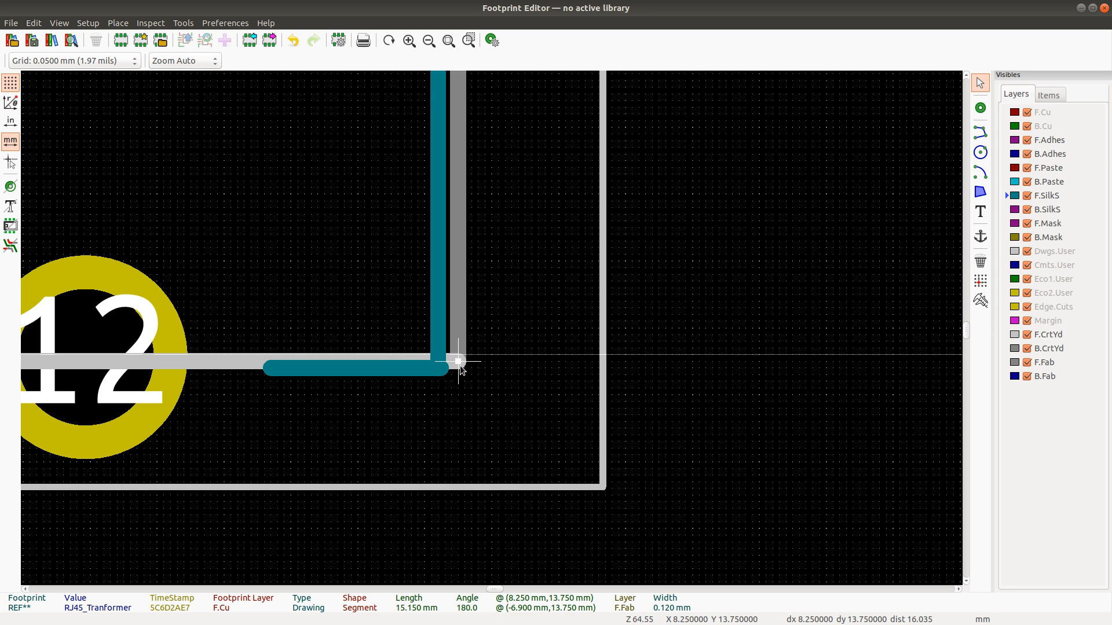
drag(428, 365, 428, 366)
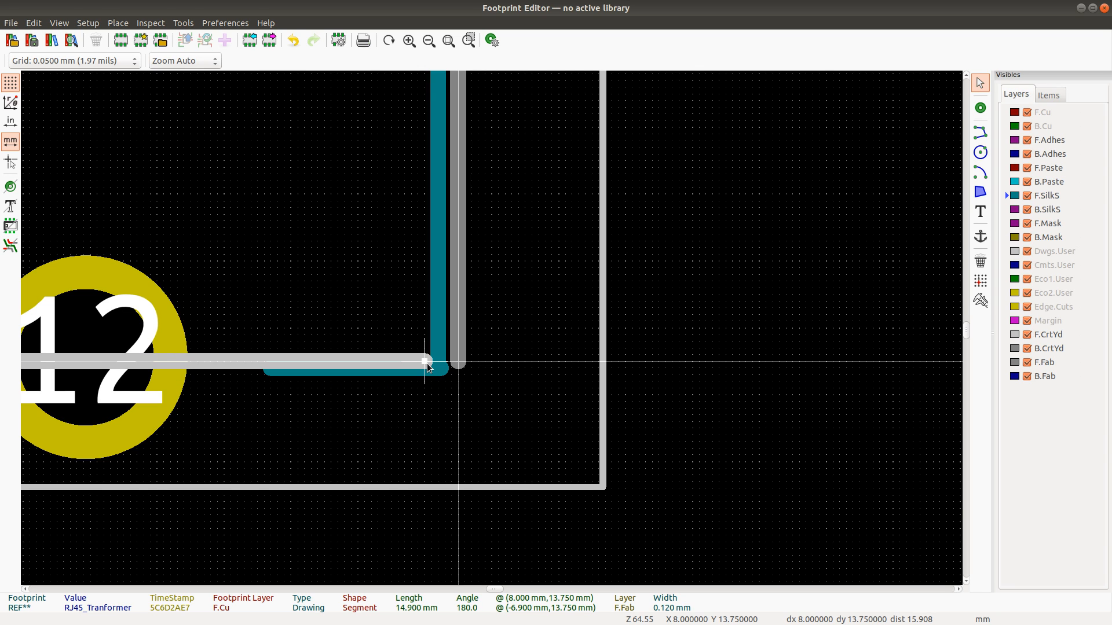
Step: Move the corner end of the short bottom F.SilkS line beside pad 12 to 8.1, 13.8 mm
click(445, 371)
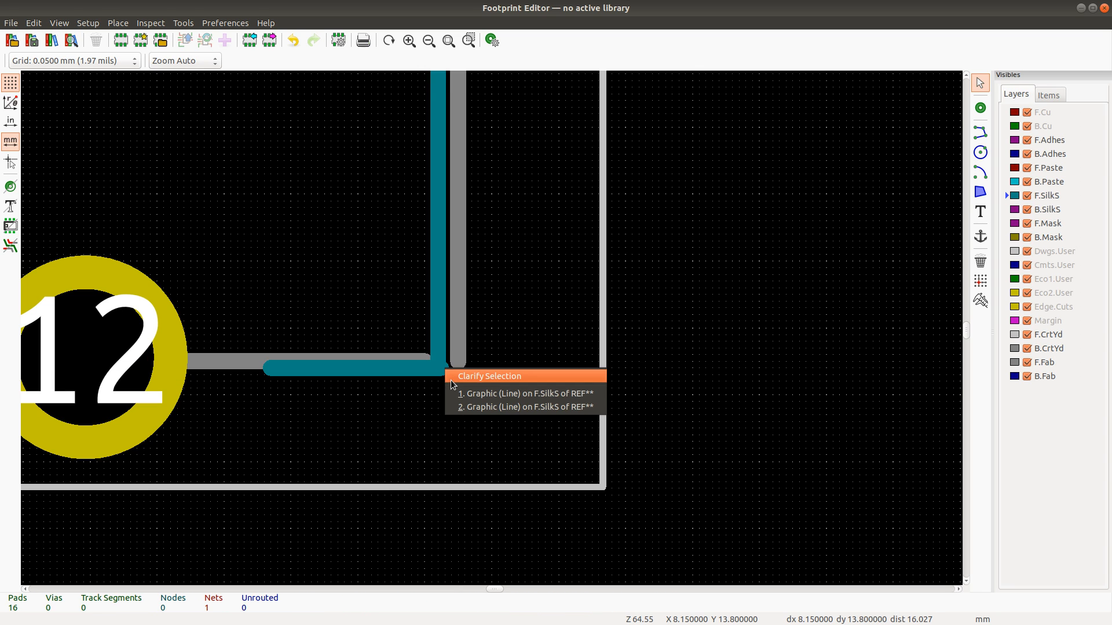
key(Return)
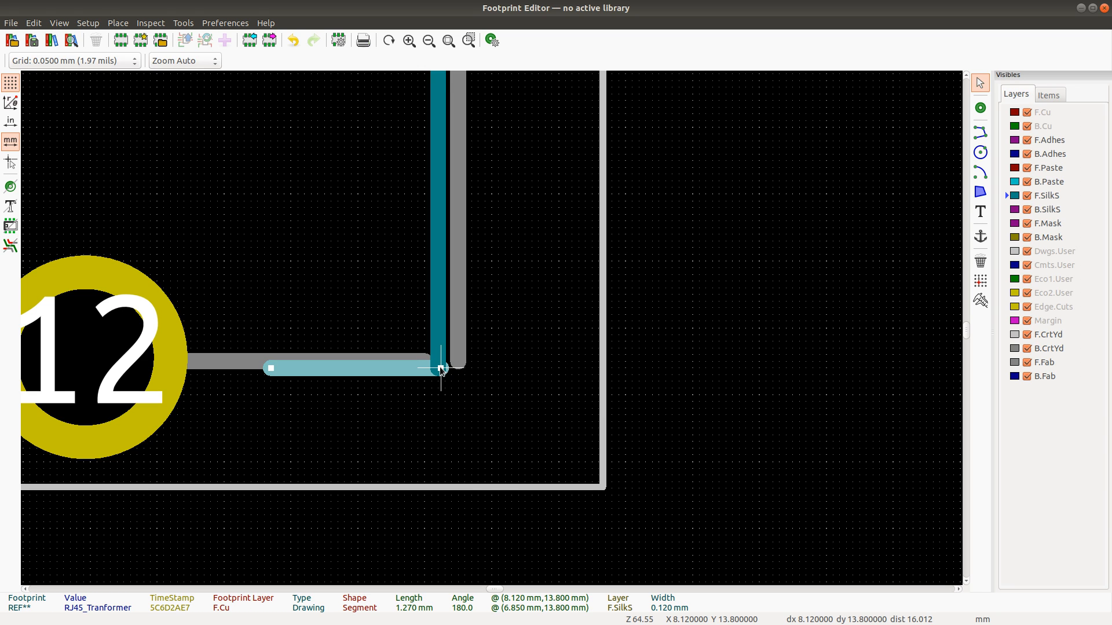
drag(433, 370, 438, 368)
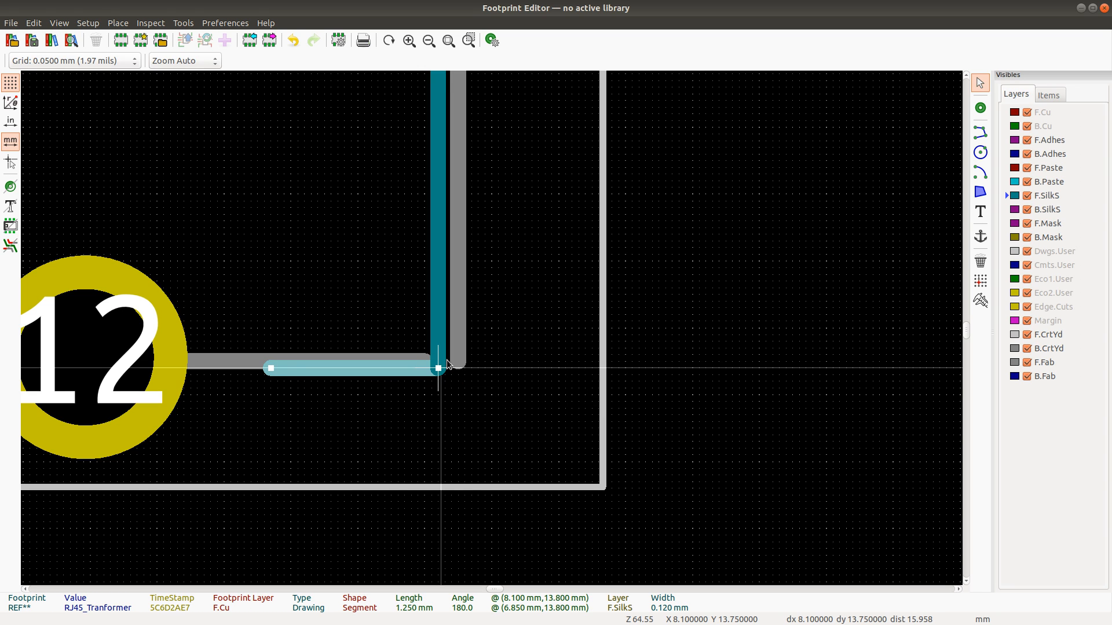
Step: Move the right F.Fab line's lower end to 8, 13.7 mm and its upper end to 8, -10.65 mm
click(456, 354)
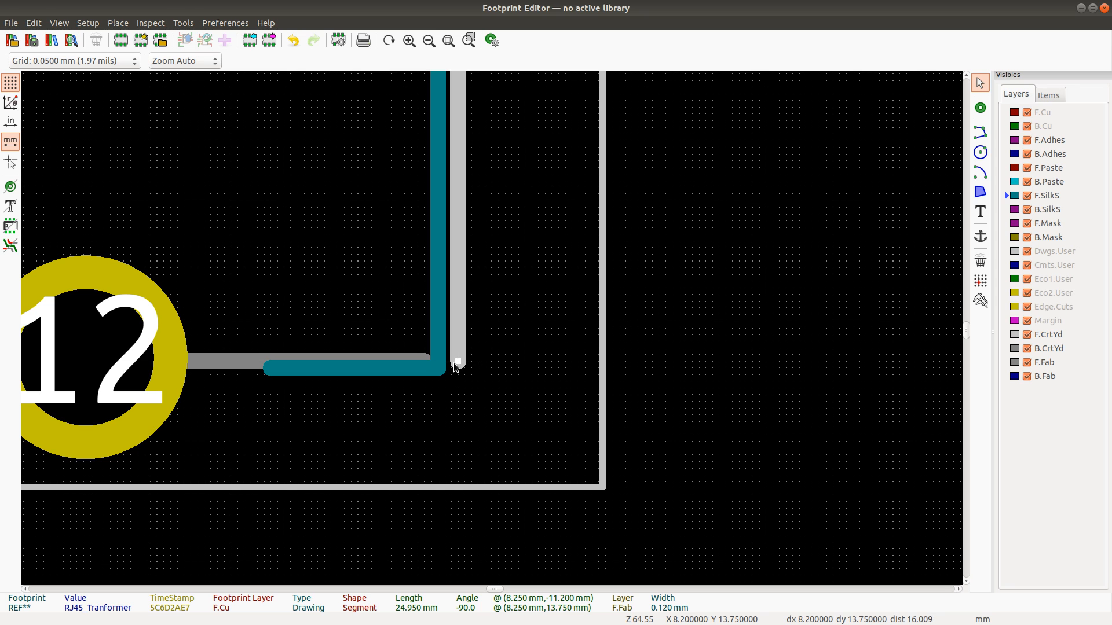
drag(451, 363, 433, 364)
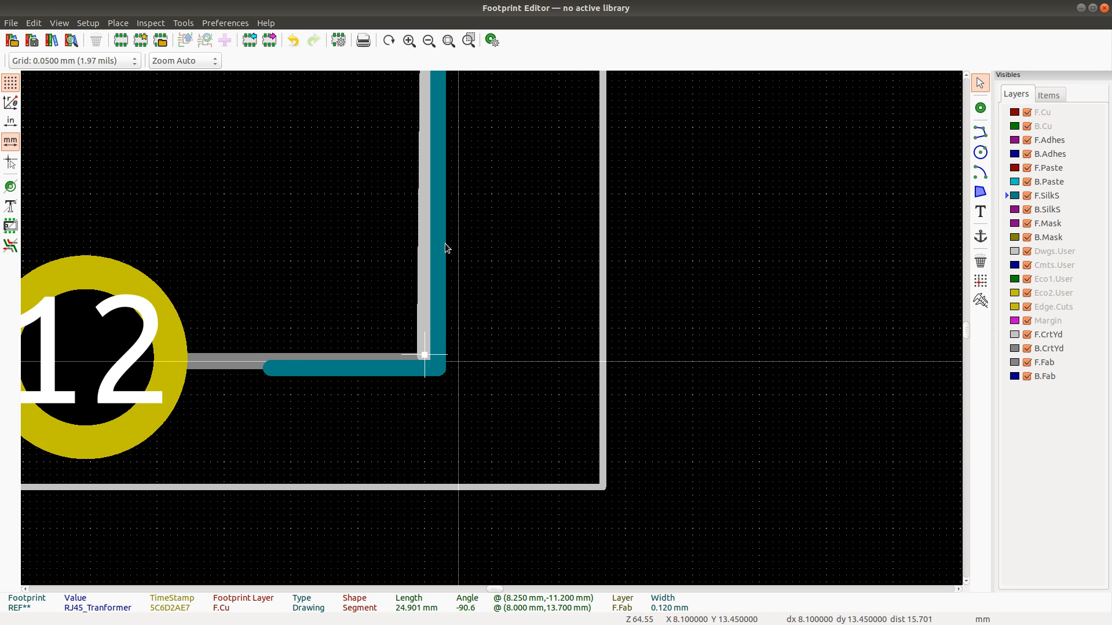
scroll(457, 232, down, 5)
scroll(467, 217, down, 3)
scroll(492, 231, down, 1)
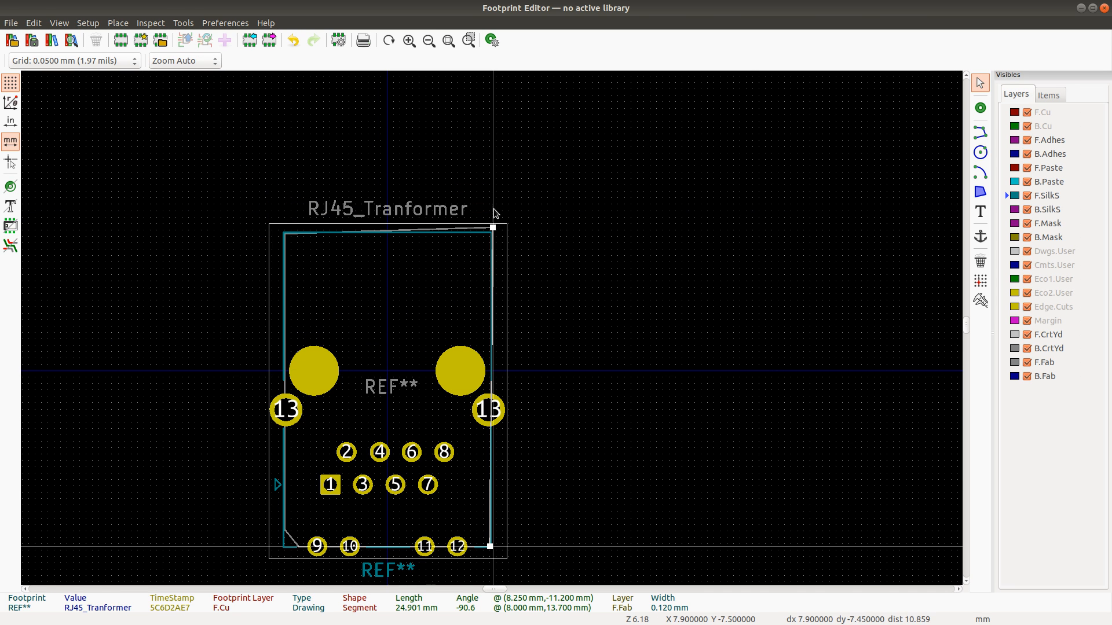
scroll(492, 332, up, 5)
scroll(477, 447, up, 1)
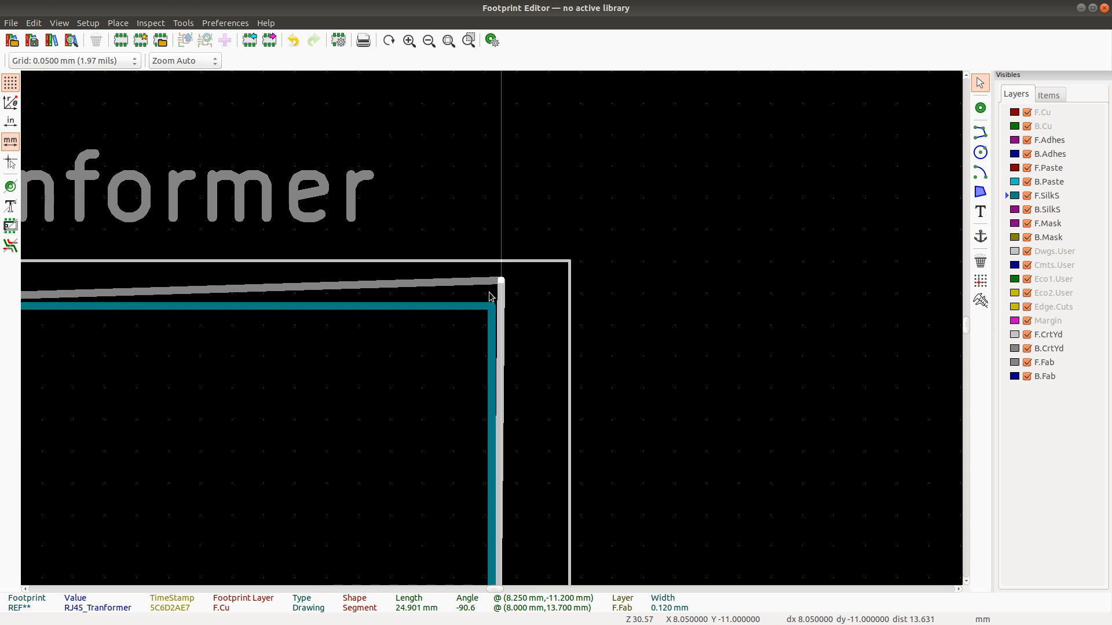
drag(502, 281, 485, 315)
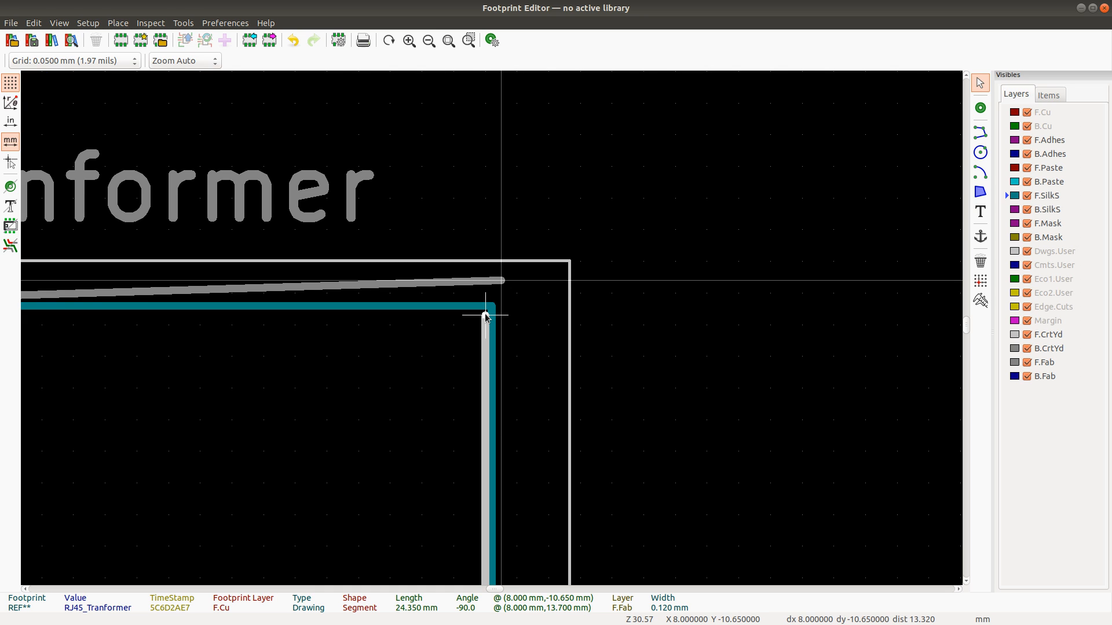
Step: Move the top F.Fab line's right endpoint to 8, -10.7 mm and clear the selection
click(506, 283)
click(502, 279)
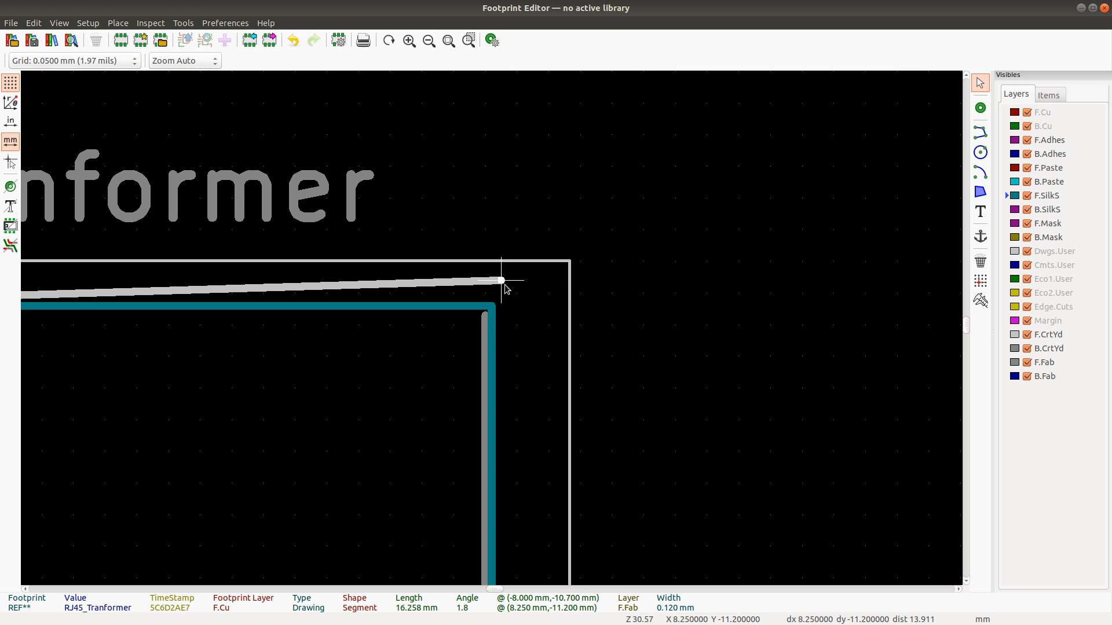
drag(502, 281, 485, 313)
scroll(445, 344, down, 3)
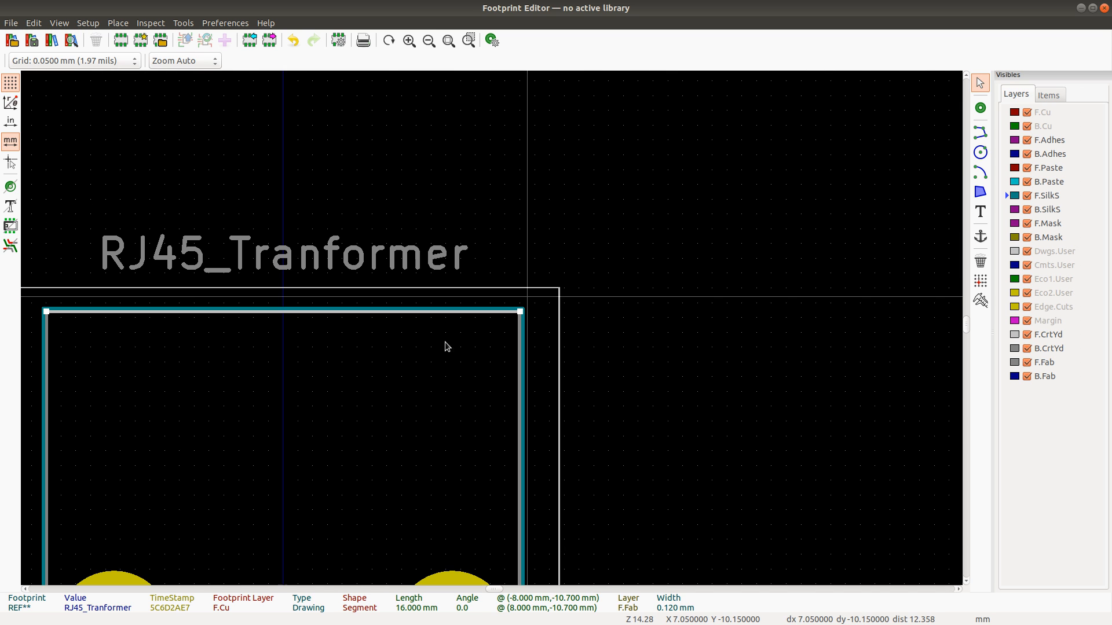
click(226, 176)
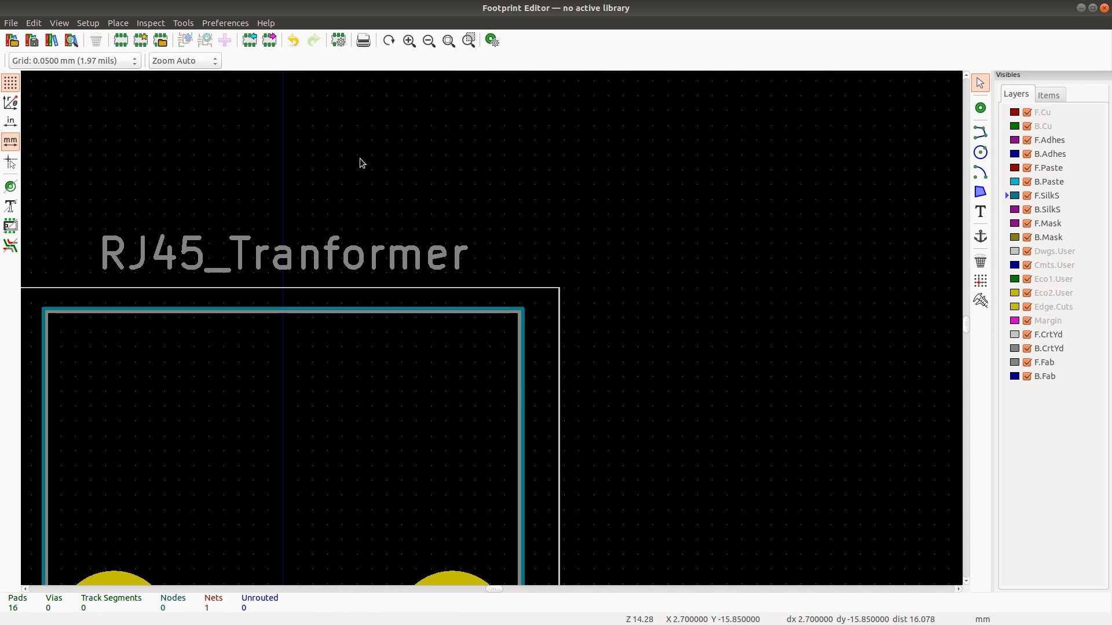
Step: Save the footprint as RJ45_Tranformer in the CUSTOM library and close the footprint editor
scroll(359, 158, down, 4)
scroll(492, 332, down, 2)
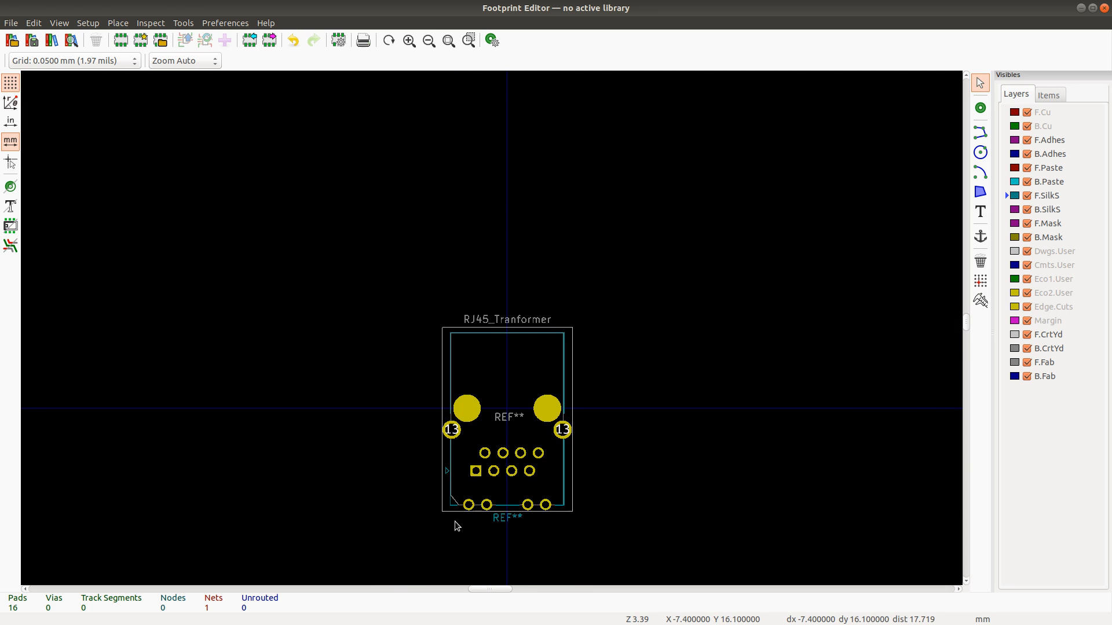
scroll(458, 523, up, 3)
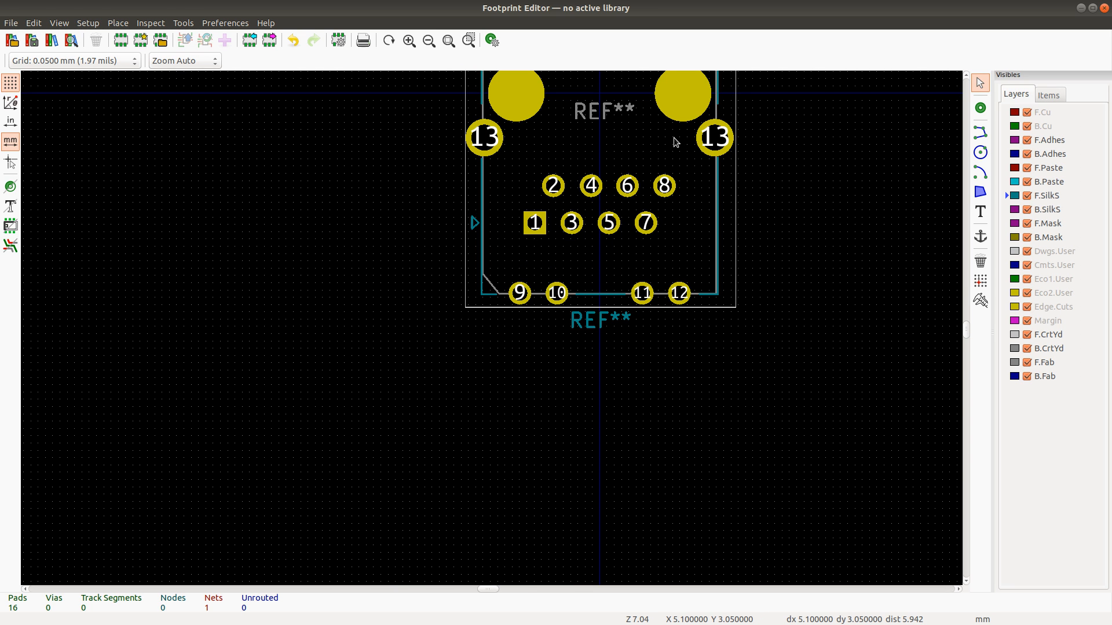
scroll(673, 138, down, 1)
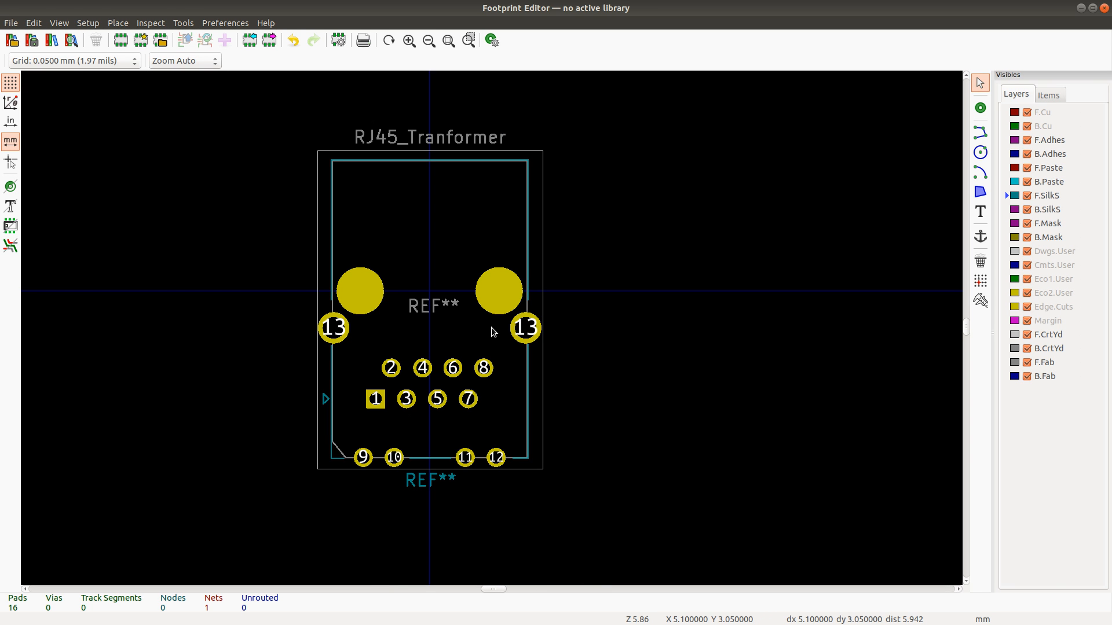
key(ctrl+s)
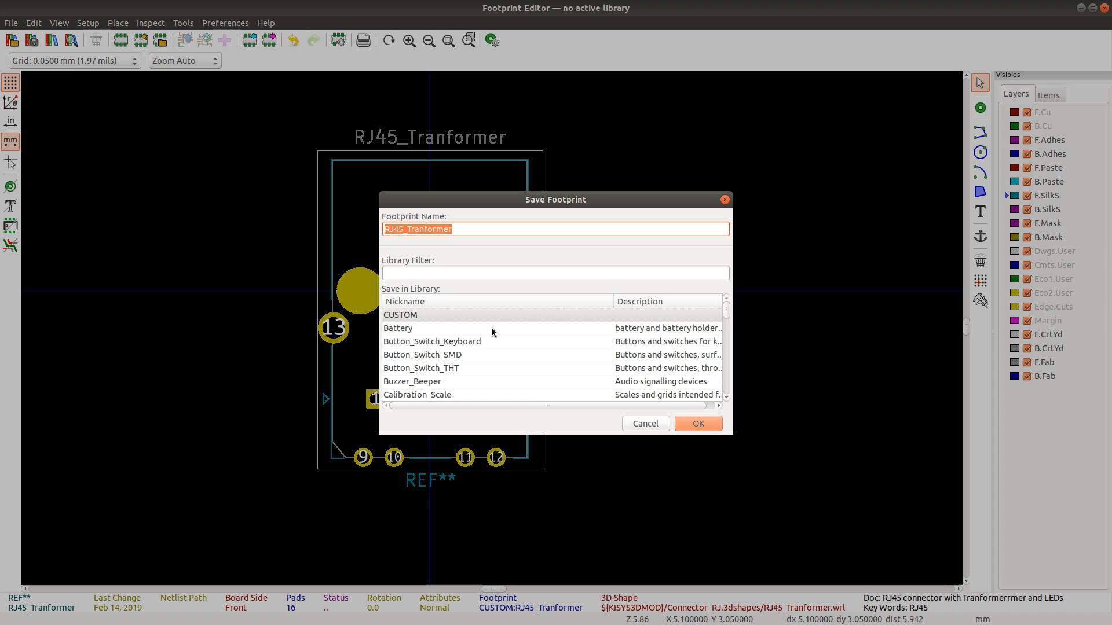
click(698, 423)
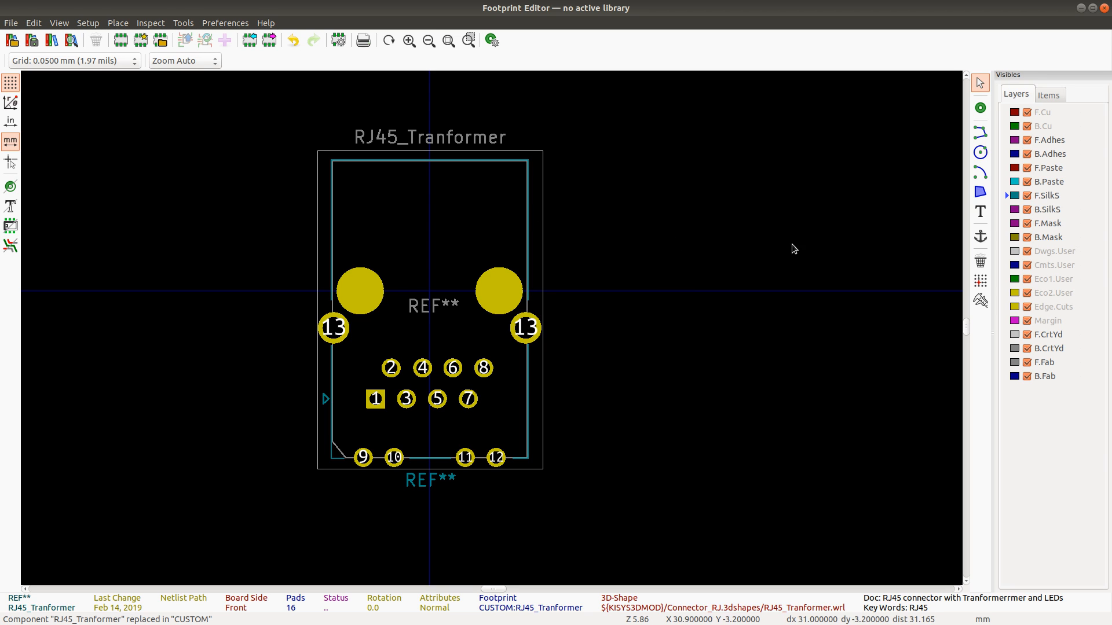
click(1104, 8)
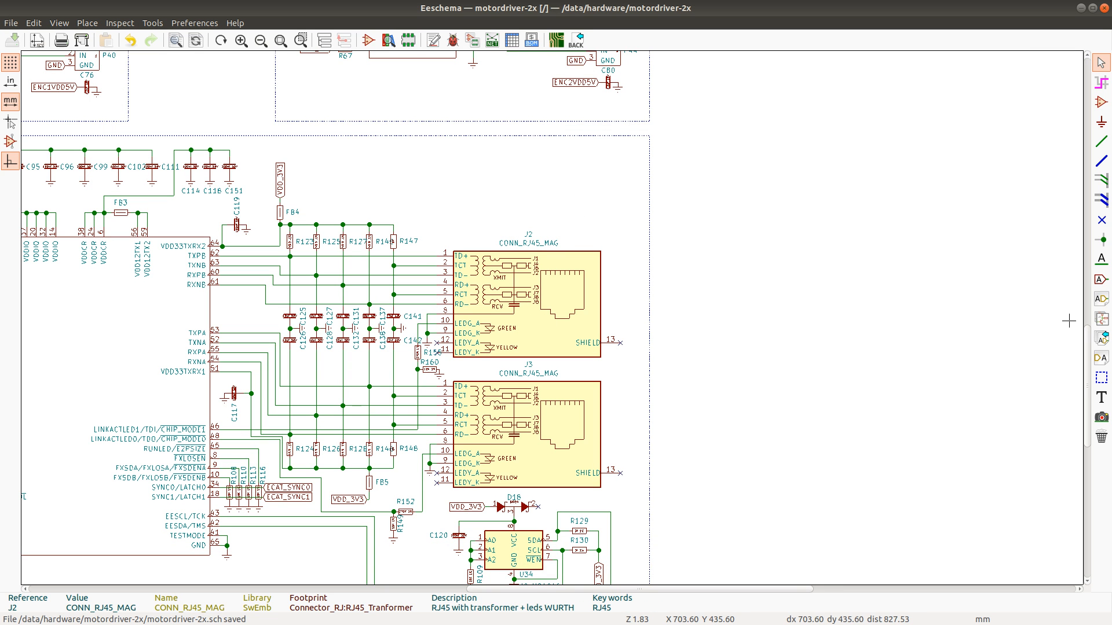
Step: Switch to the LibreOffice Calc review sheet, fill the J2 and J3 connector rows green, and return to the Eeschema schematic
key(alt+Tab)
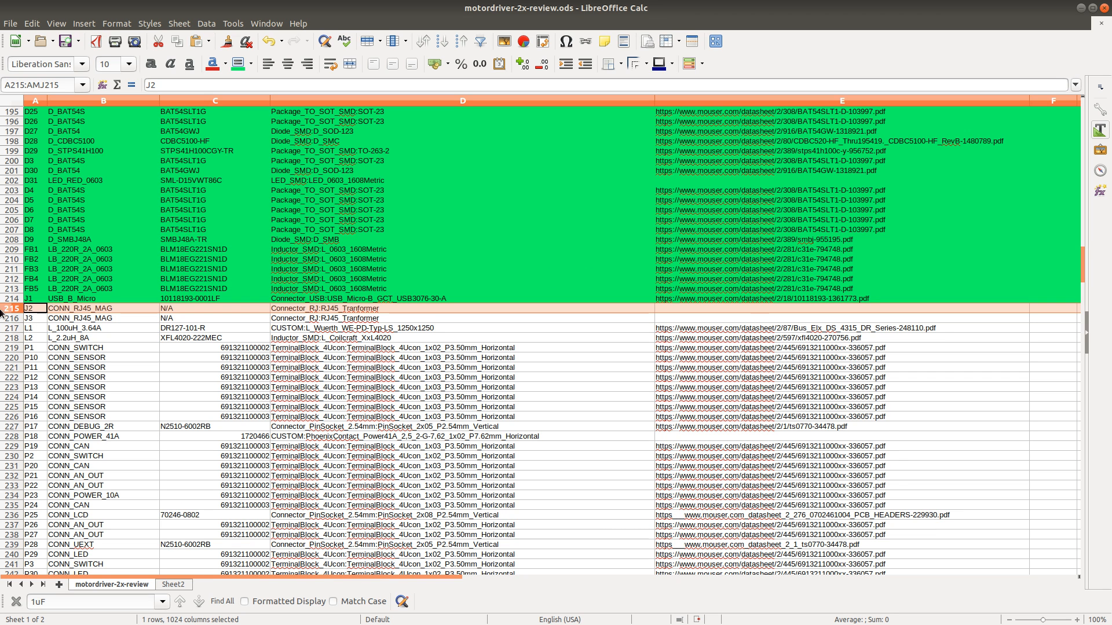
shift+click(16, 322)
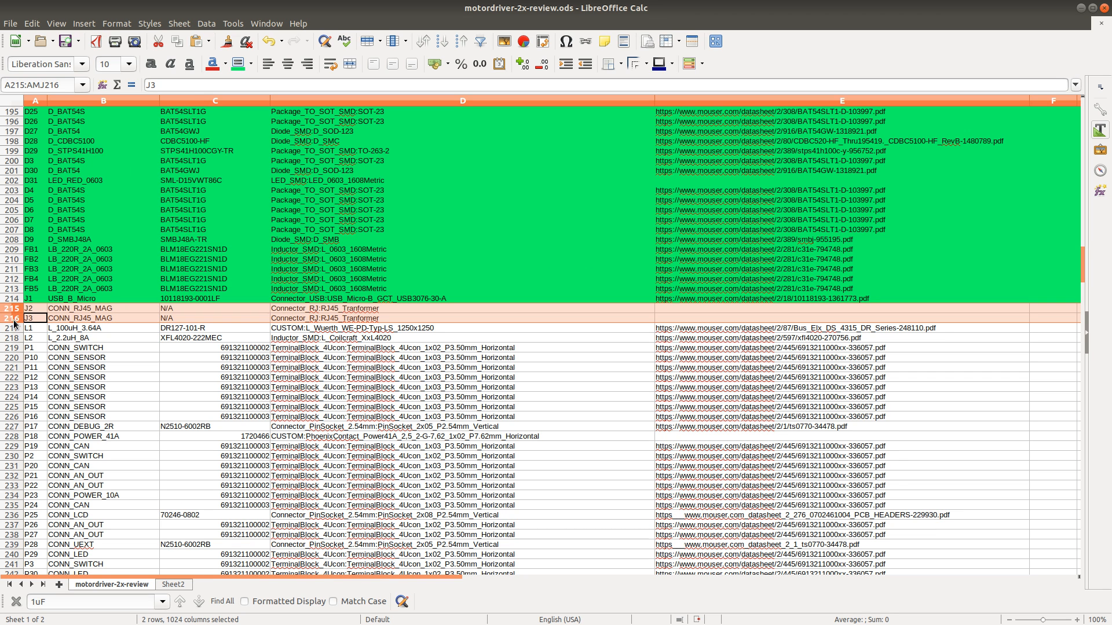
click(237, 64)
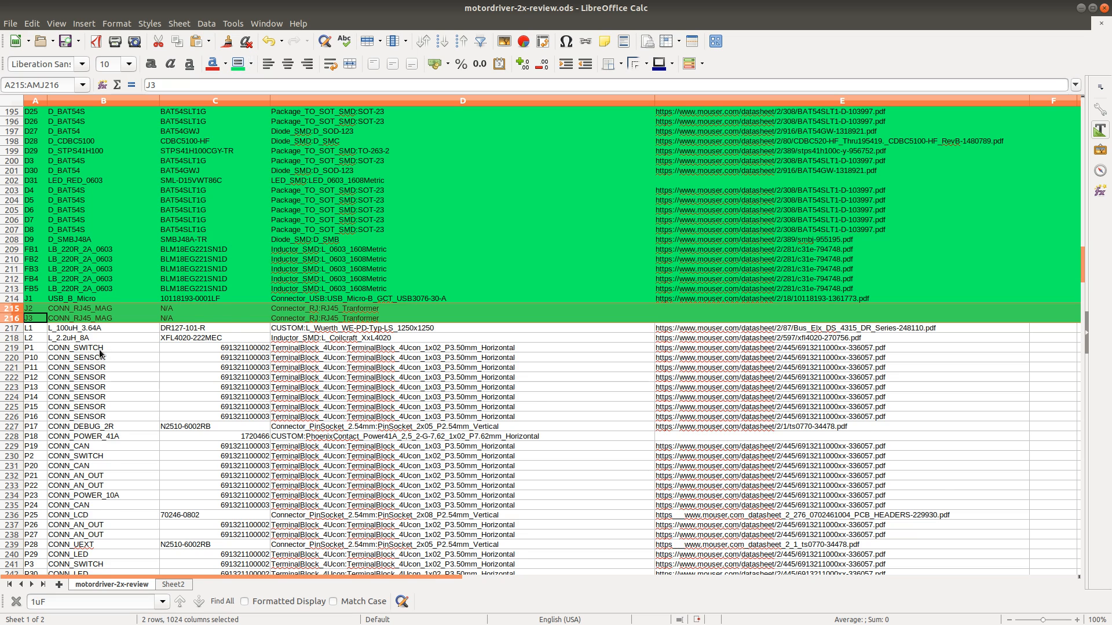
scroll(99, 353, down, 3)
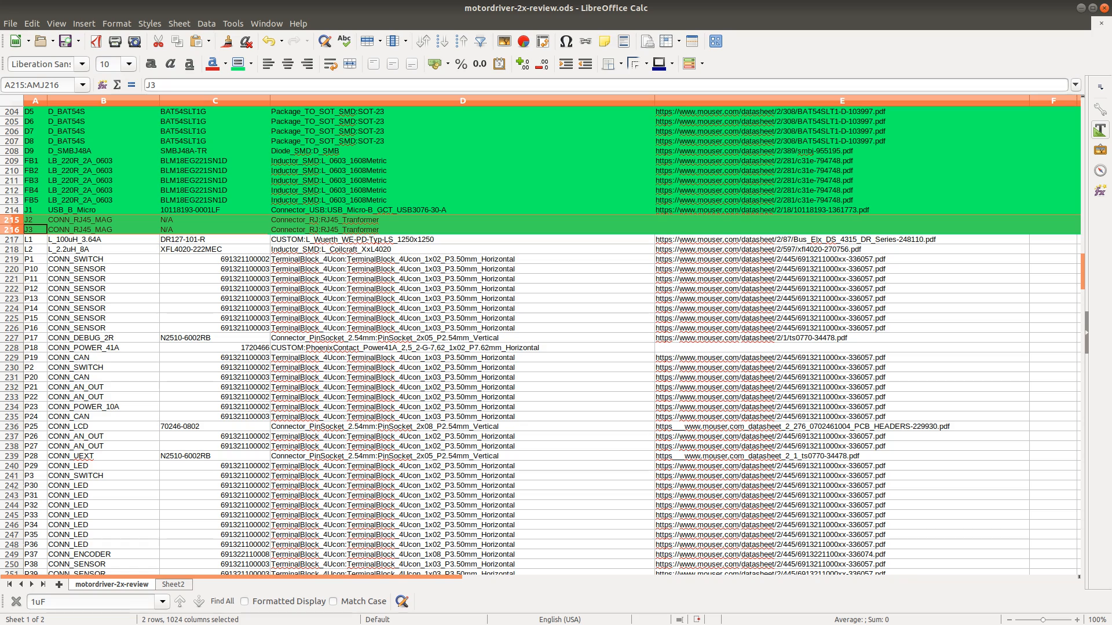
key(alt+Tab)
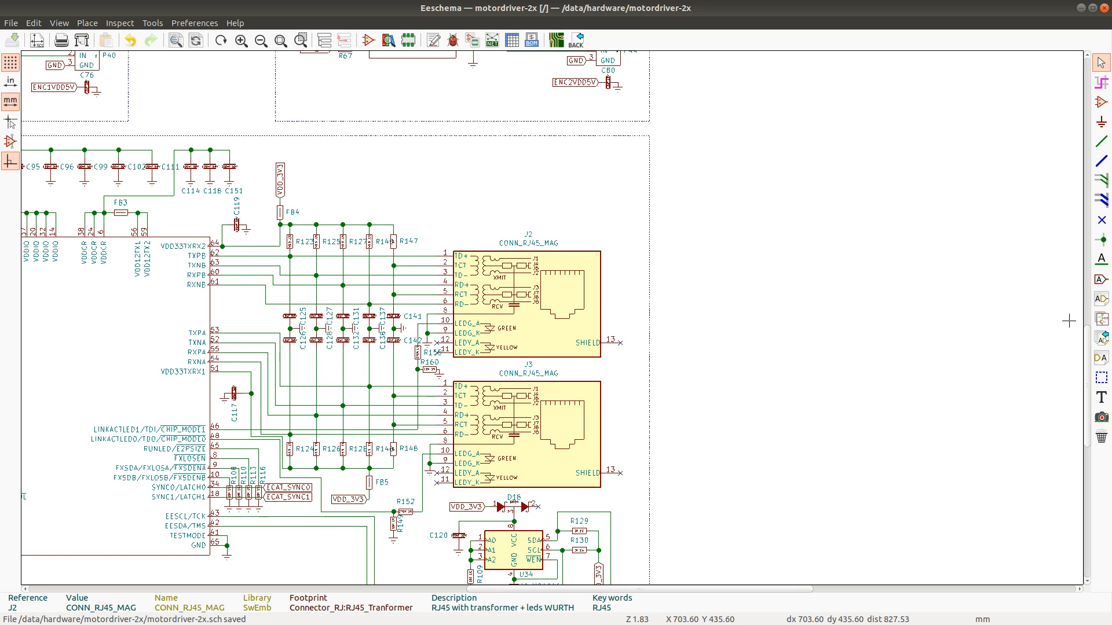